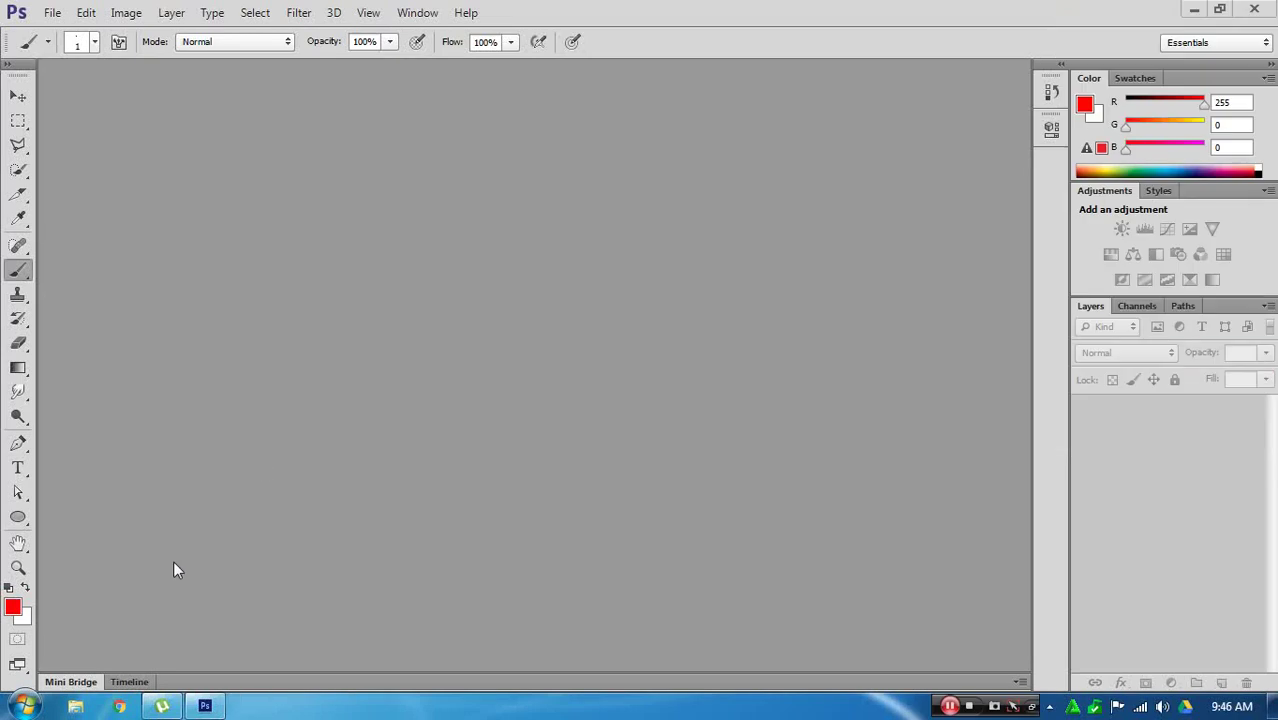
Step: Open Local Disk (D:) from Computer in the Start menu
click(24, 706)
click(287, 463)
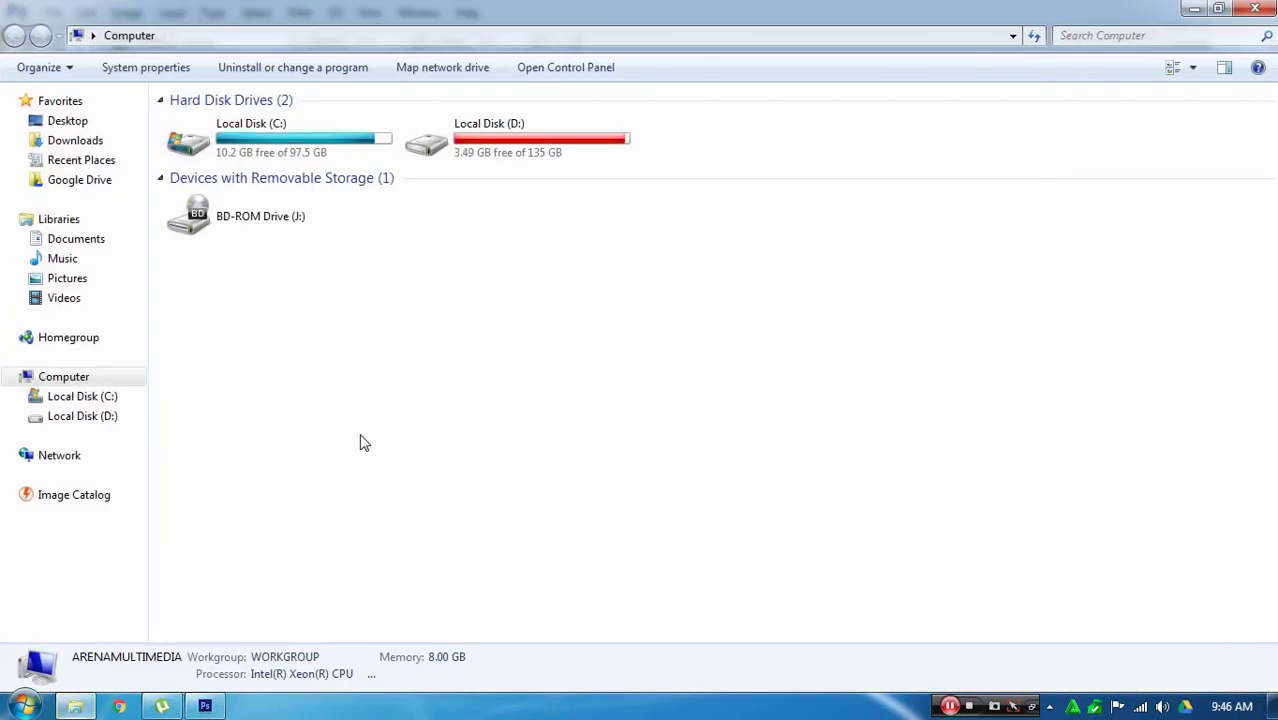
double_click(494, 124)
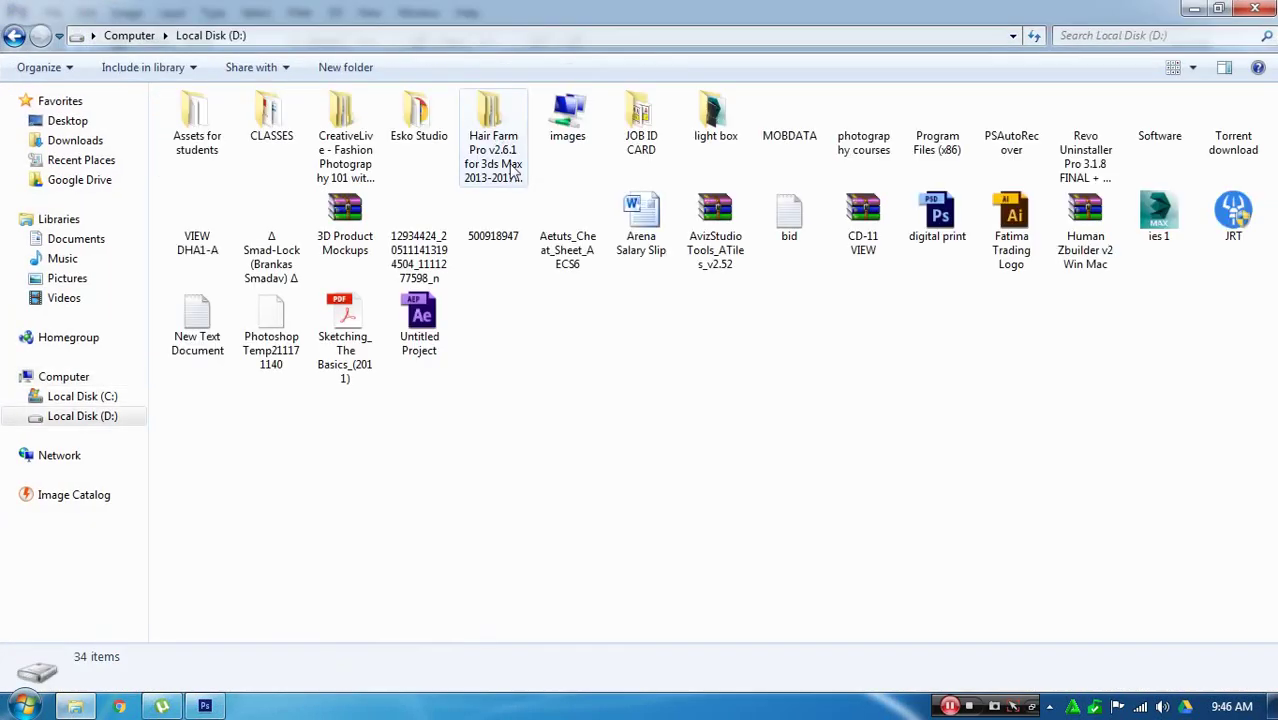
Step: Turn the system sound volume down to 0
click(1163, 706)
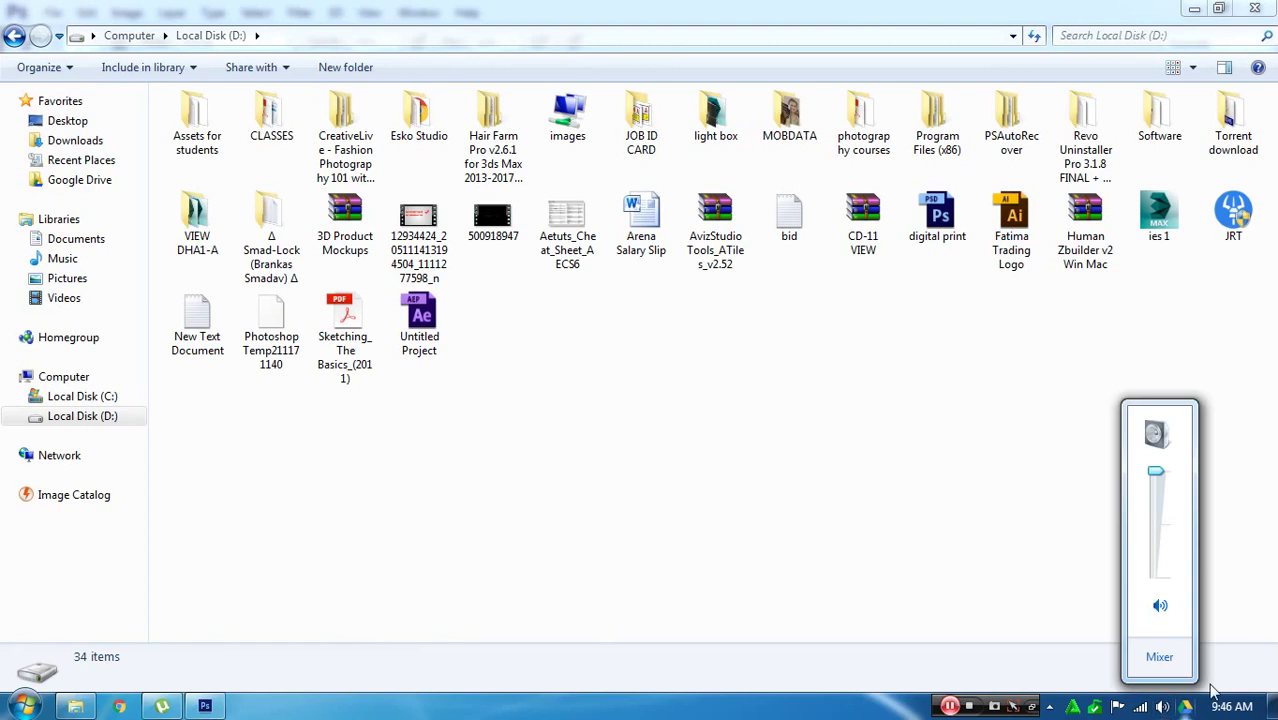
drag(1157, 472, 1160, 610)
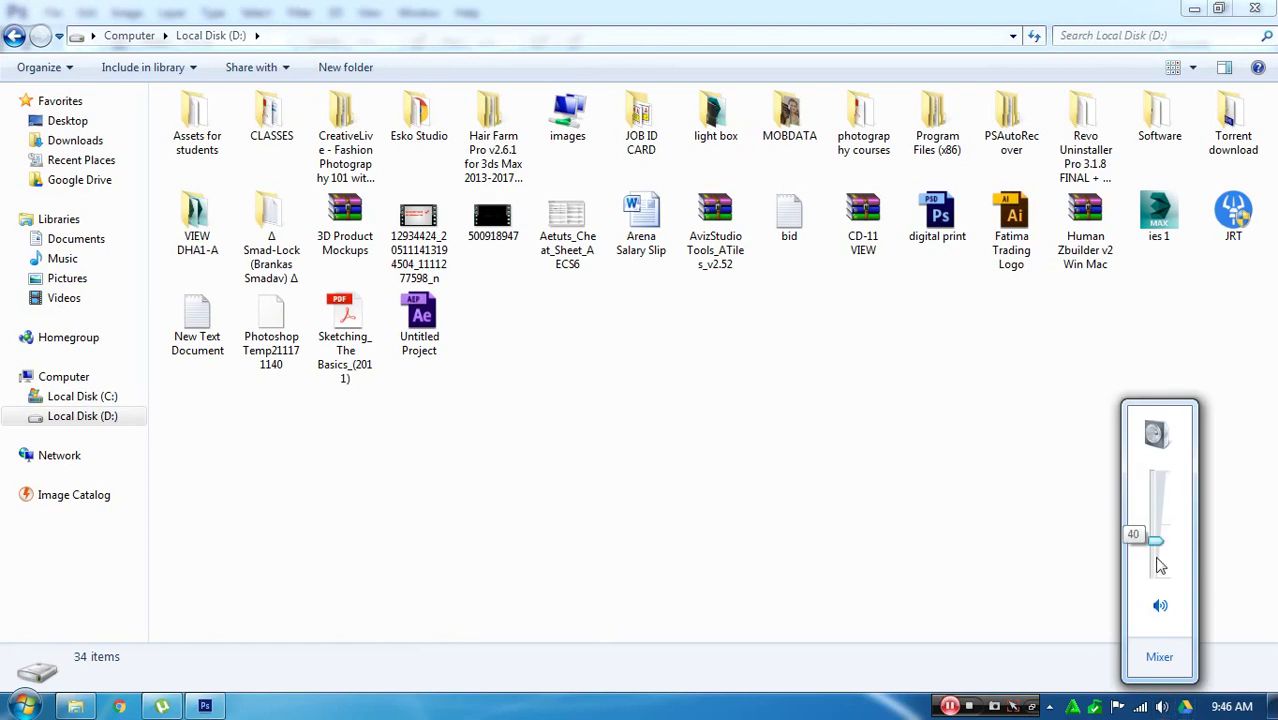
click(993, 584)
Step: Open the images folder, then its Manipulation folder
click(579, 141)
double_click(582, 145)
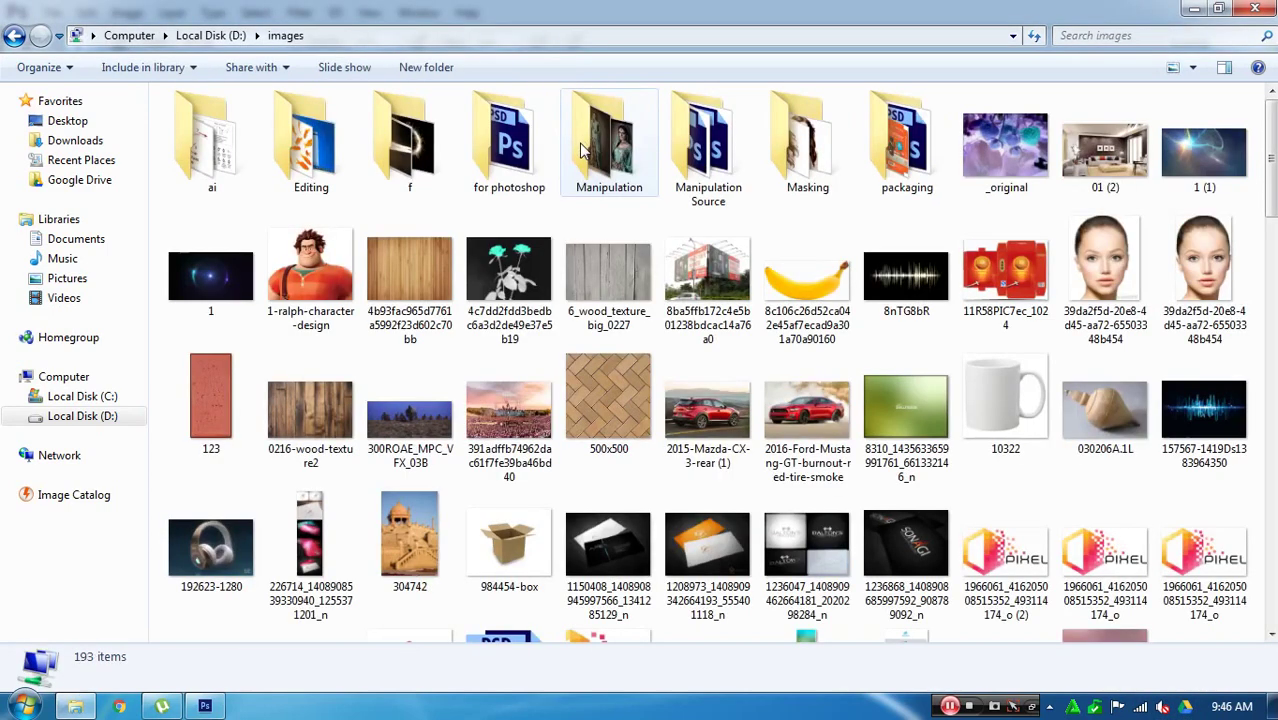
double_click(605, 192)
ctrl+scroll(781, 467, up, 1)
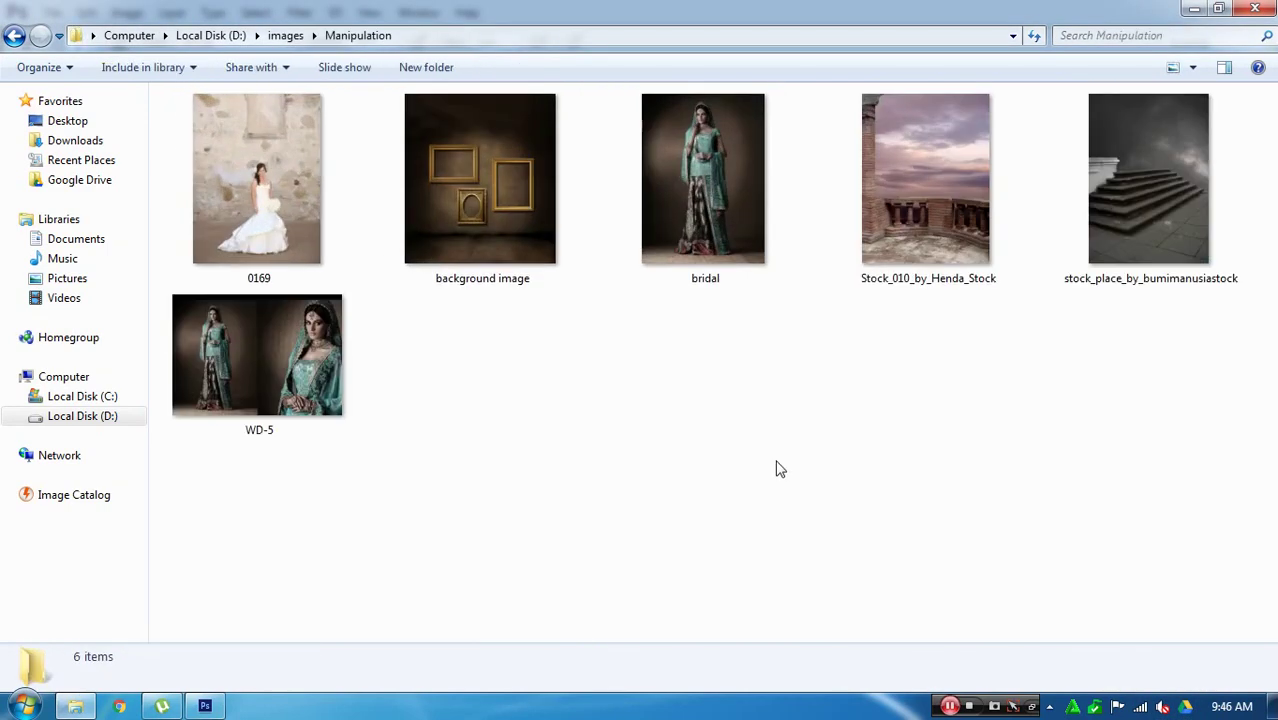
ctrl+scroll(779, 474, up, 1)
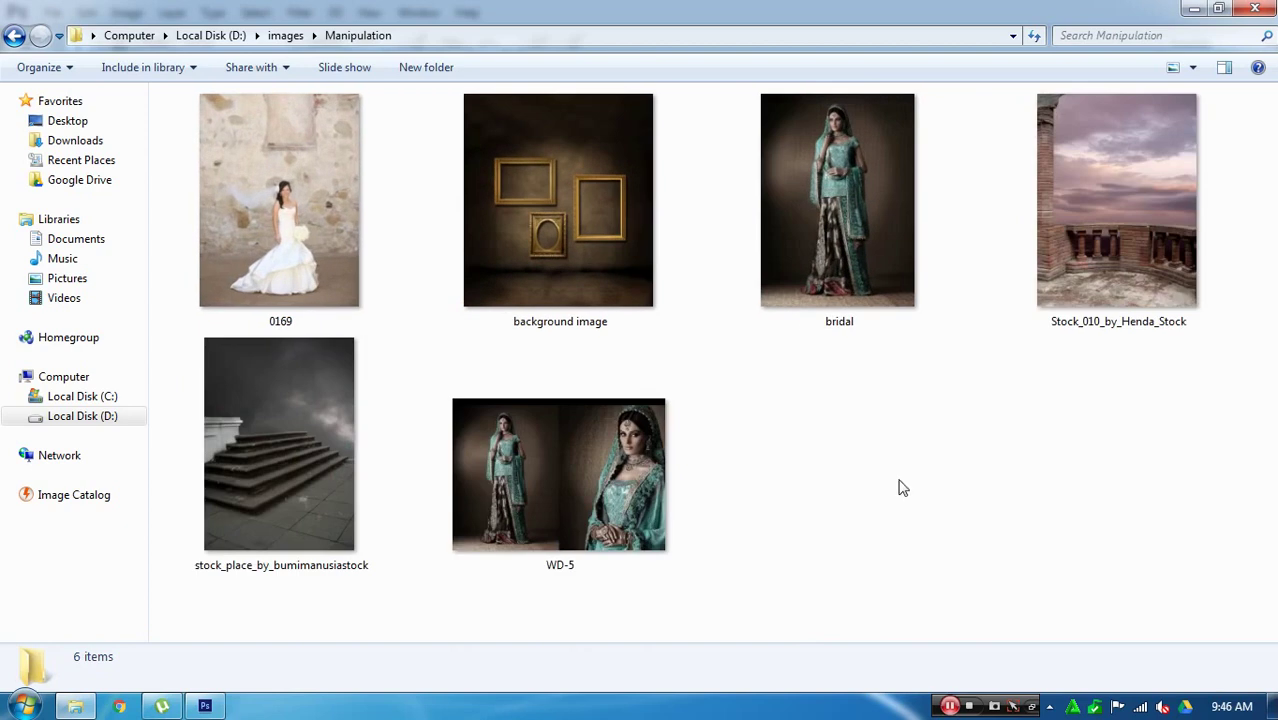
Step: Preview the bridal photo in Windows Photo Viewer, then close it
double_click(900, 275)
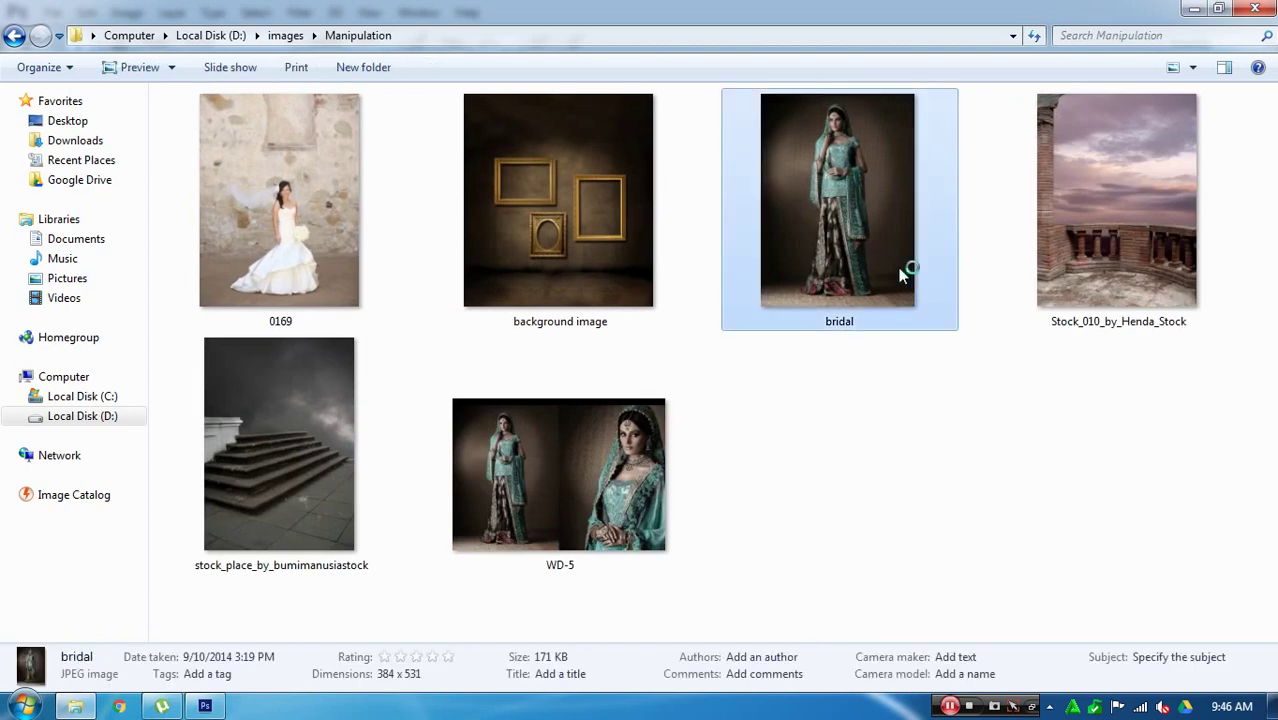
scroll(820, 420, up, 1)
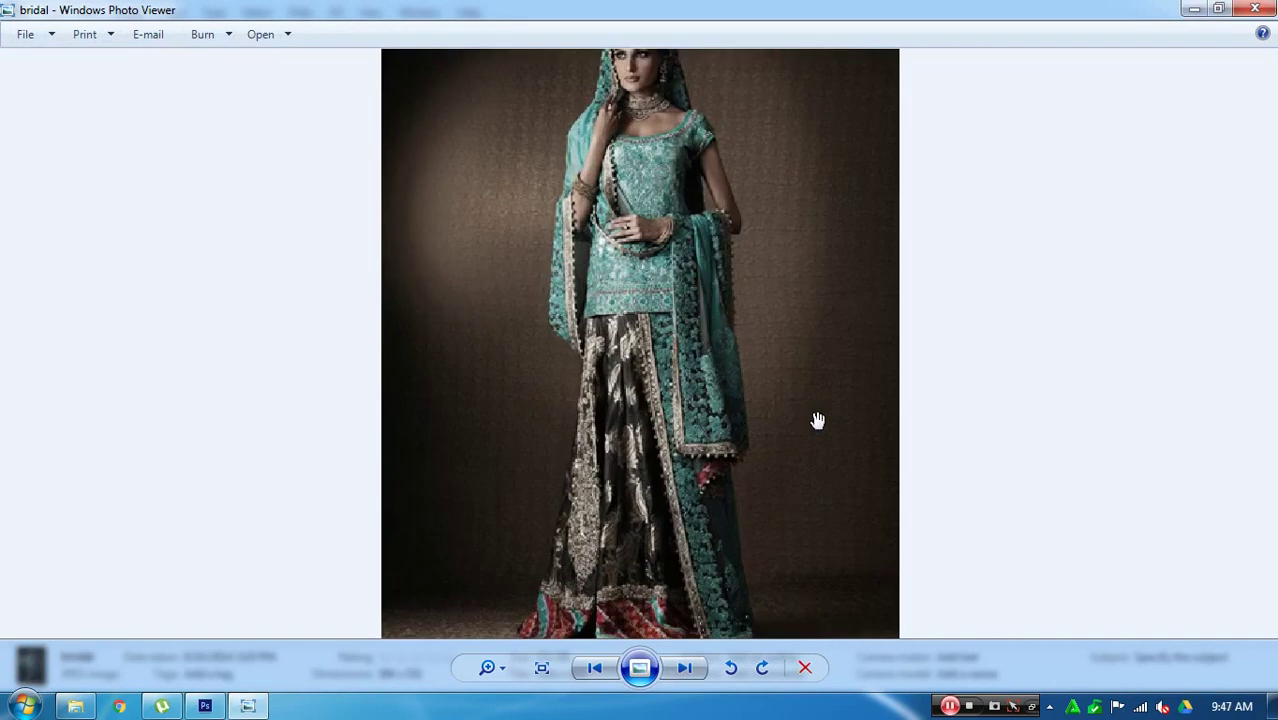
scroll(824, 448, up, 1)
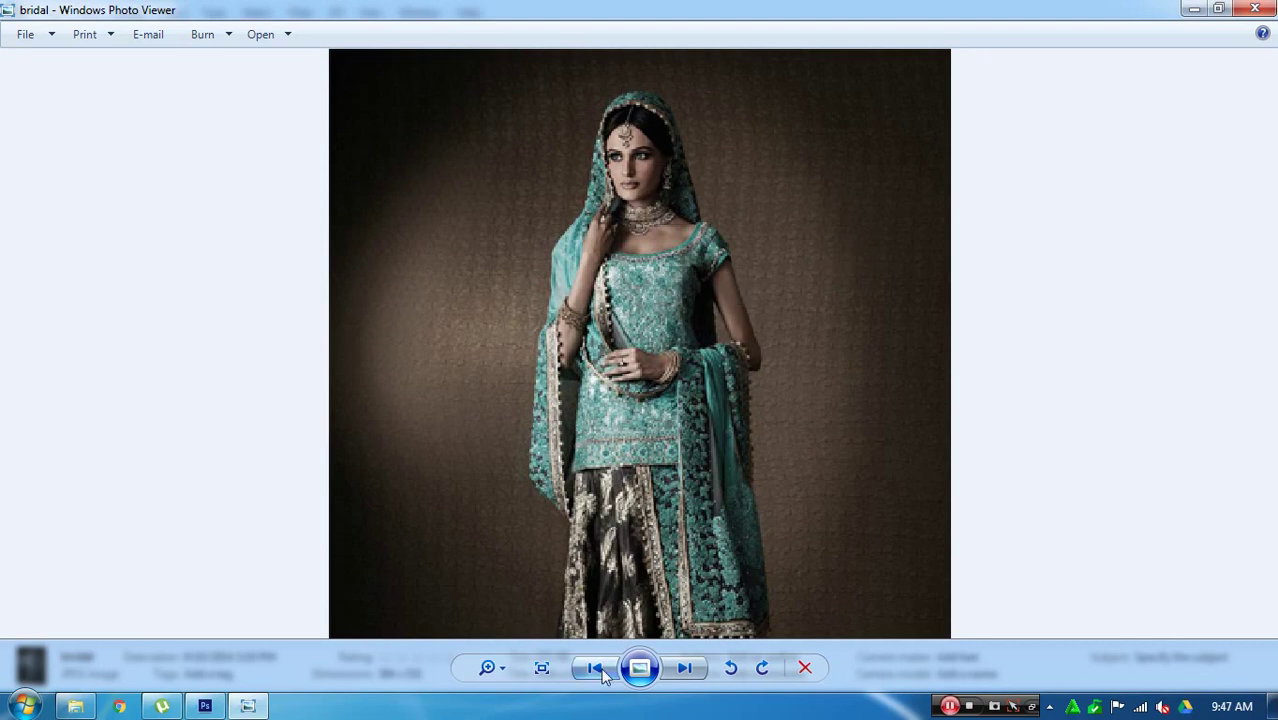
click(640, 668)
click(1255, 8)
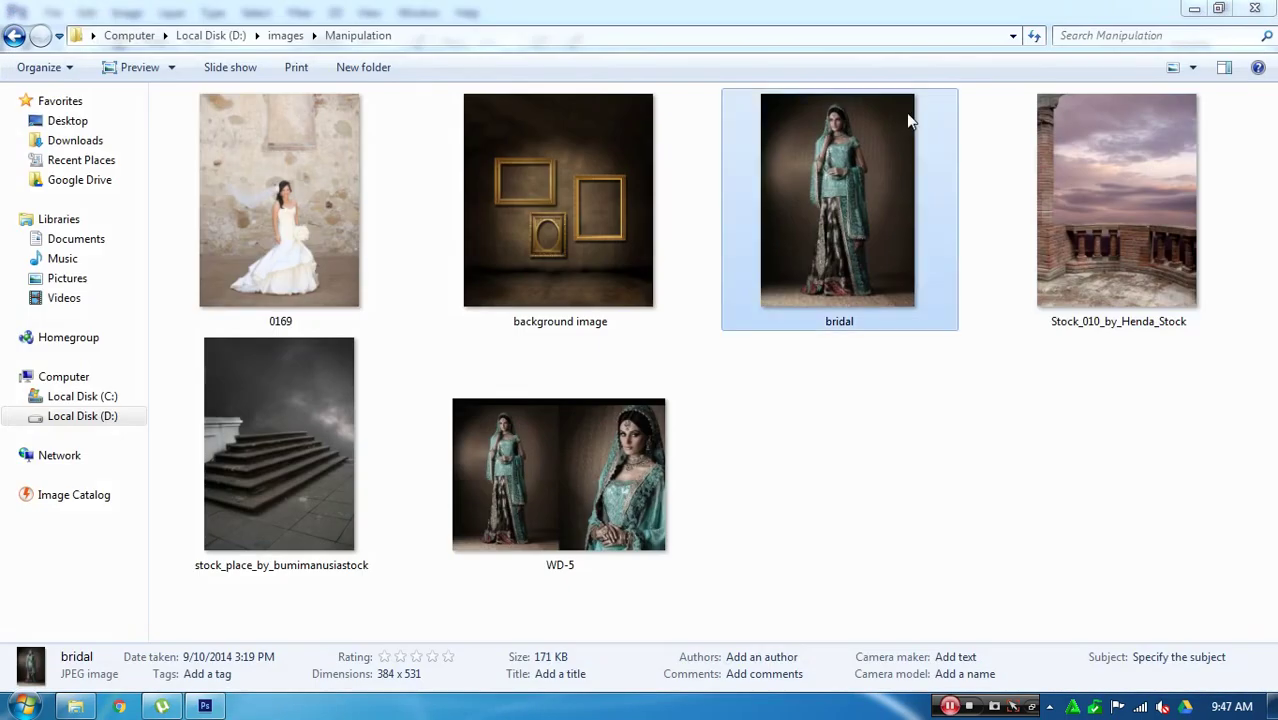
Step: Open the background image in a smaller viewer window beside the folder
double_click(615, 260)
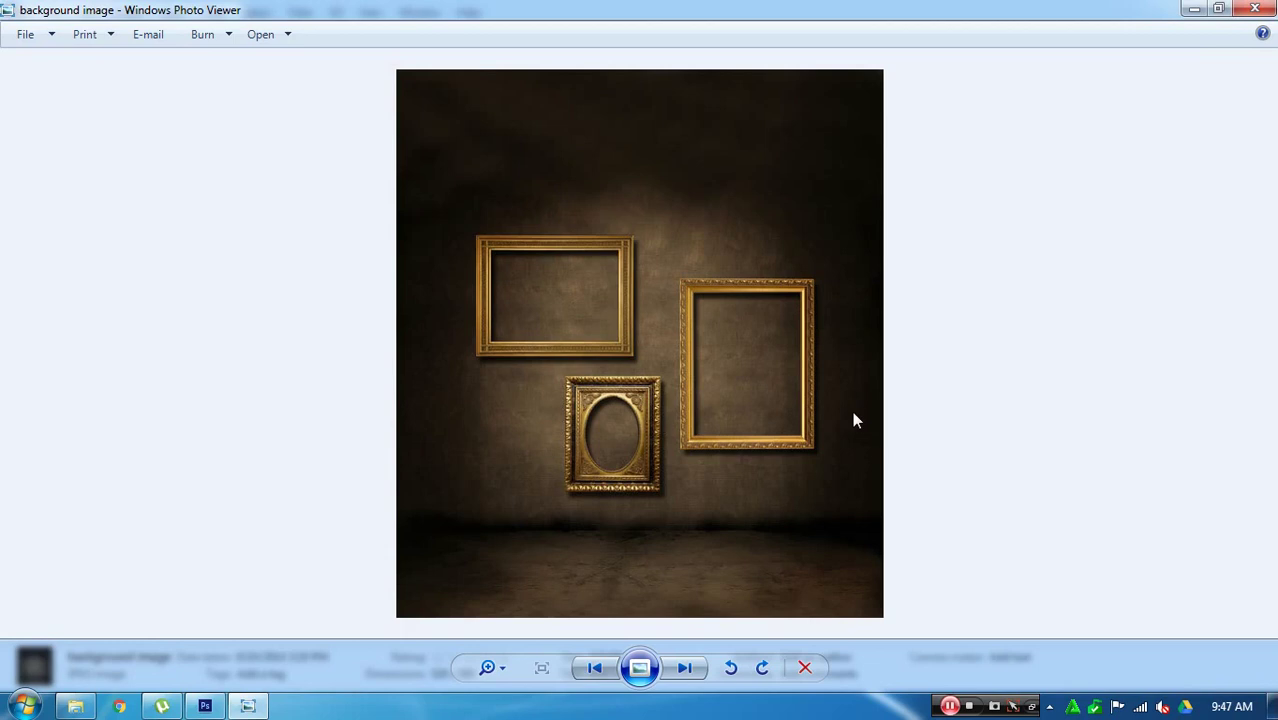
drag(687, 8, 1085, 131)
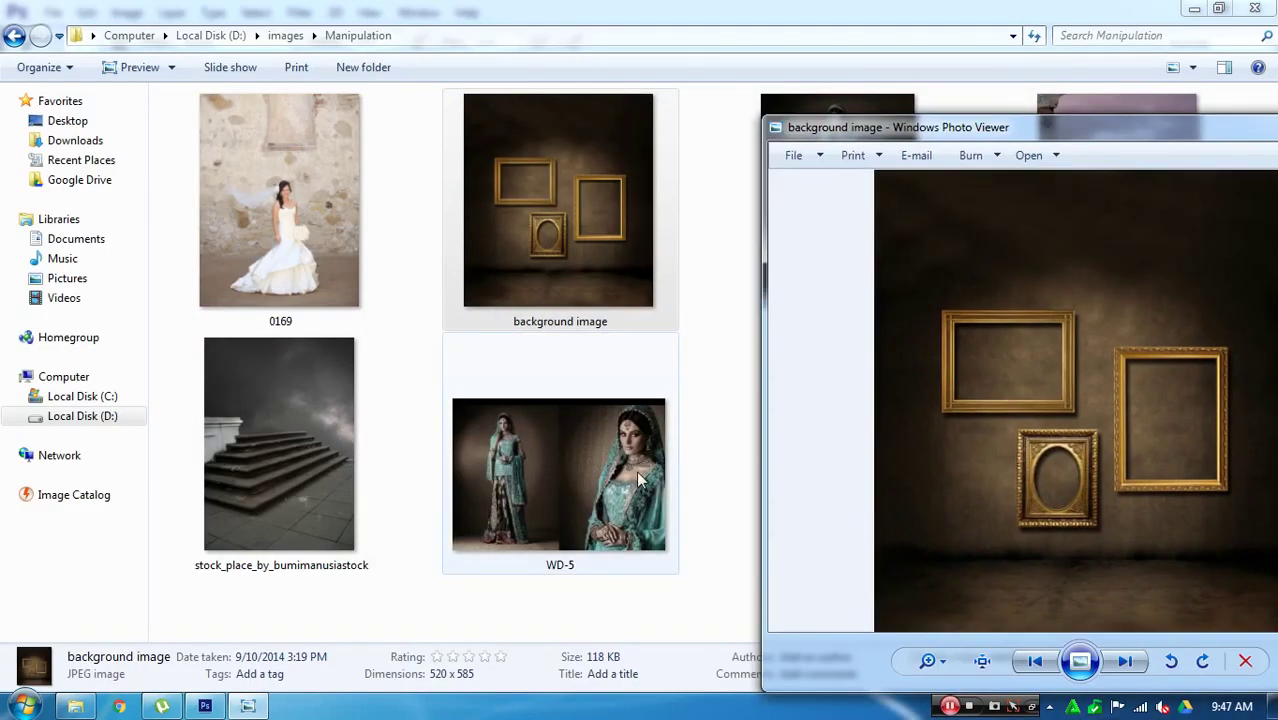
mouse_move(858, 128)
mouse_down()
mouse_move(862, 143)
mouse_move(810, 147)
mouse_move(790, 115)
mouse_up()
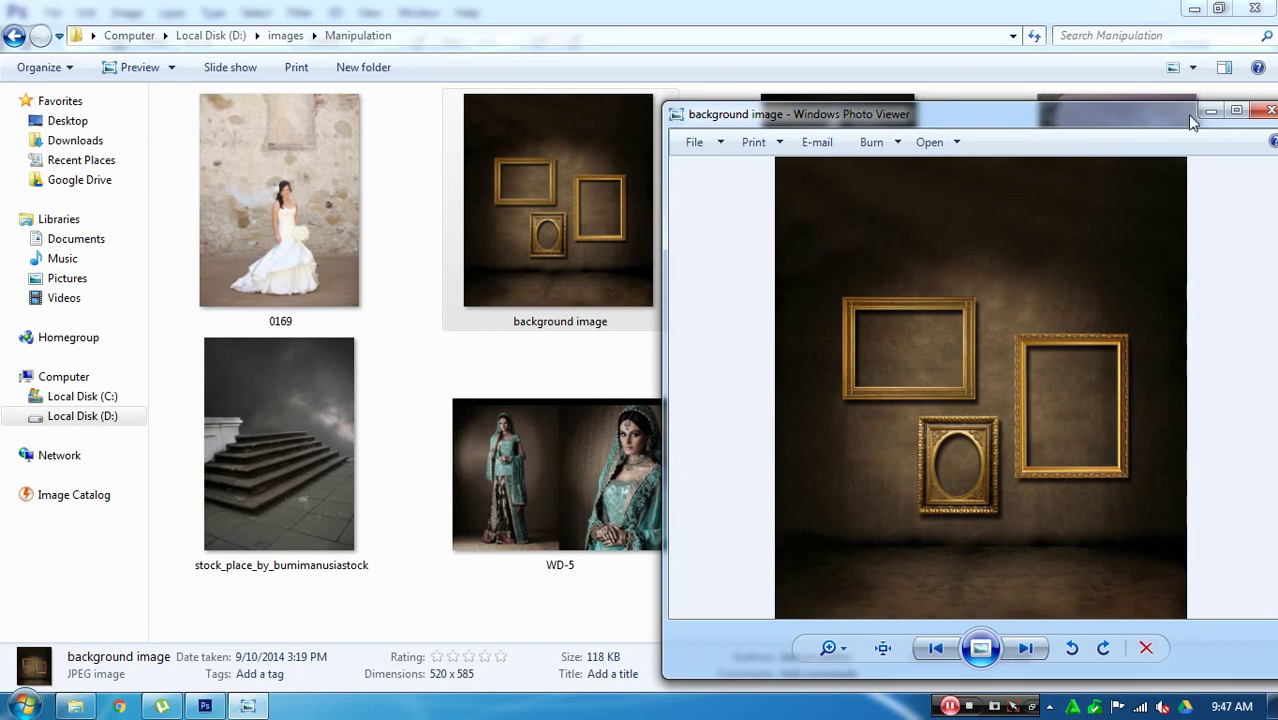
Step: Maximize the background image to inspect its gold frames, then restore the smaller window
click(1236, 110)
scroll(843, 317, up, 4)
scroll(736, 413, up, 3)
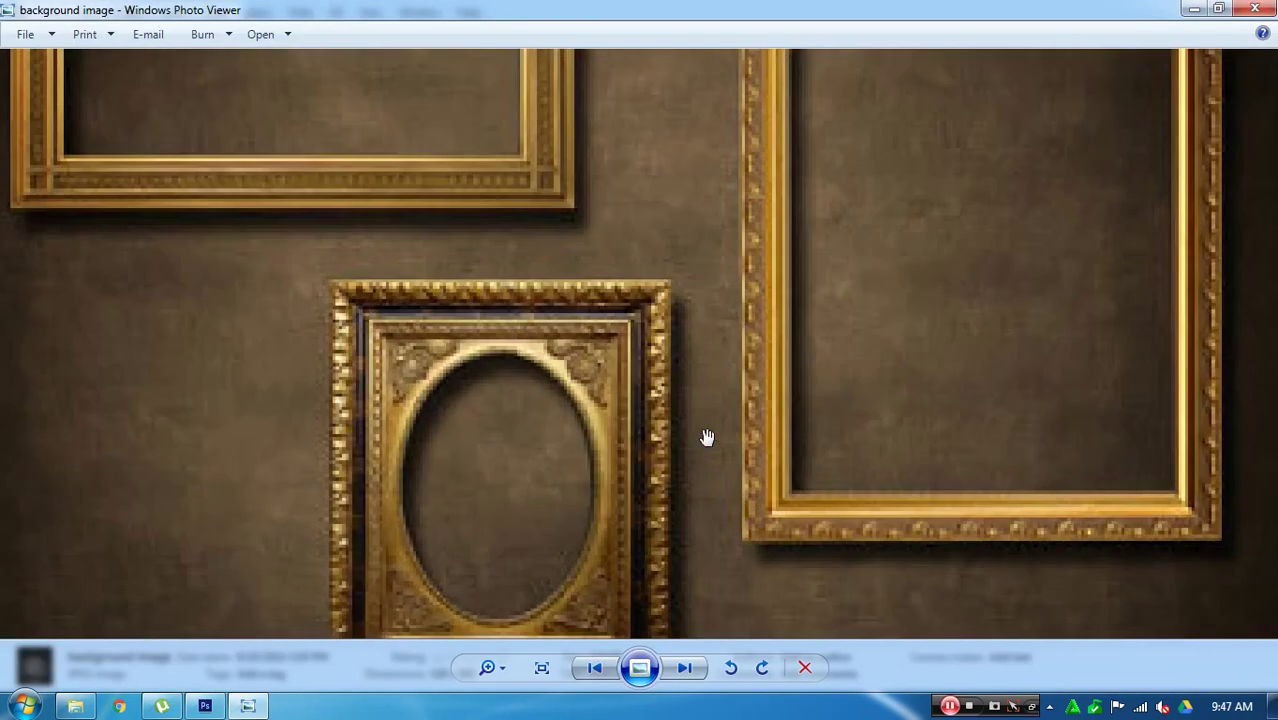
scroll(705, 437, up, 3)
drag(571, 460, 601, 277)
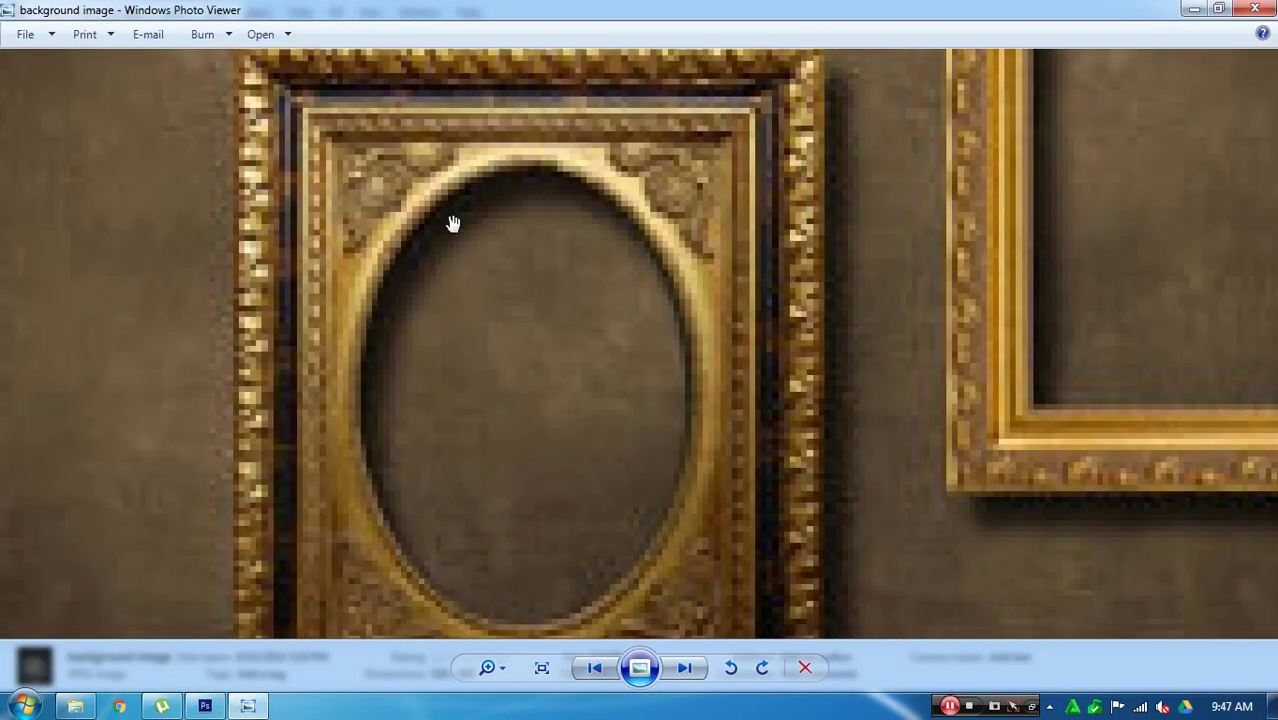
drag(610, 350, 490, 485)
drag(847, 377, 656, 317)
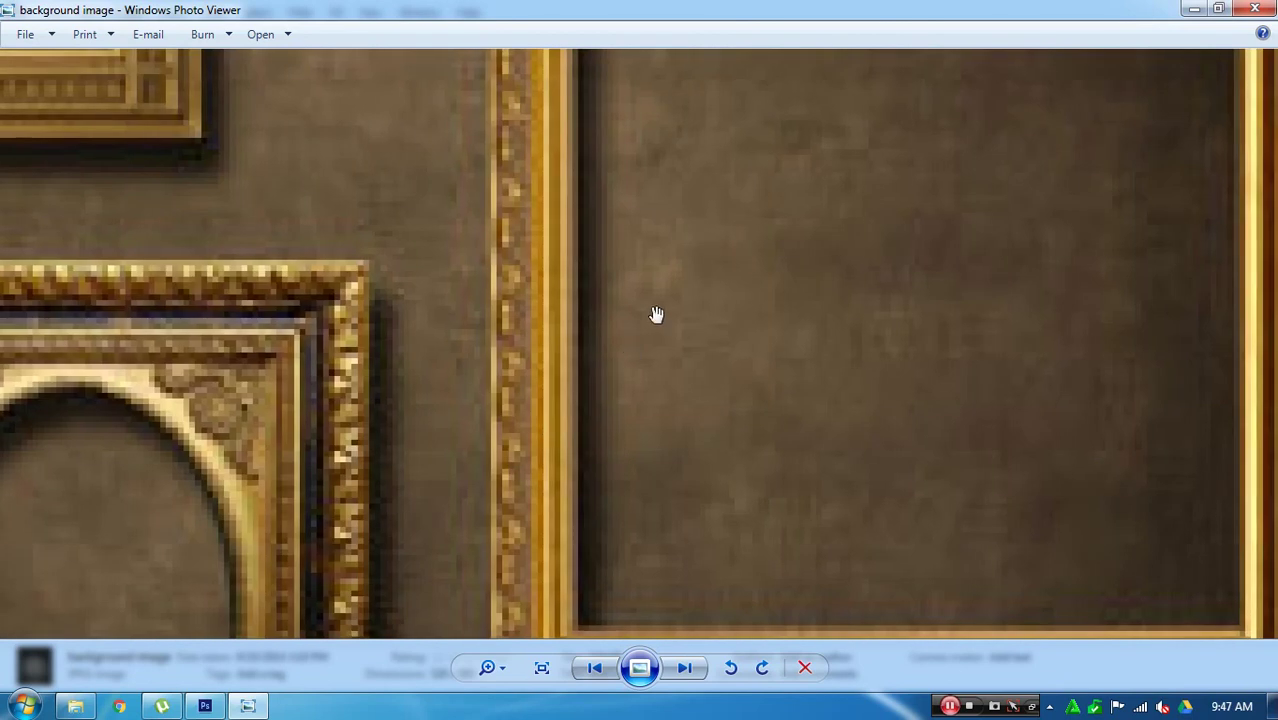
scroll(601, 399, down, 3)
scroll(700, 430, down, 2)
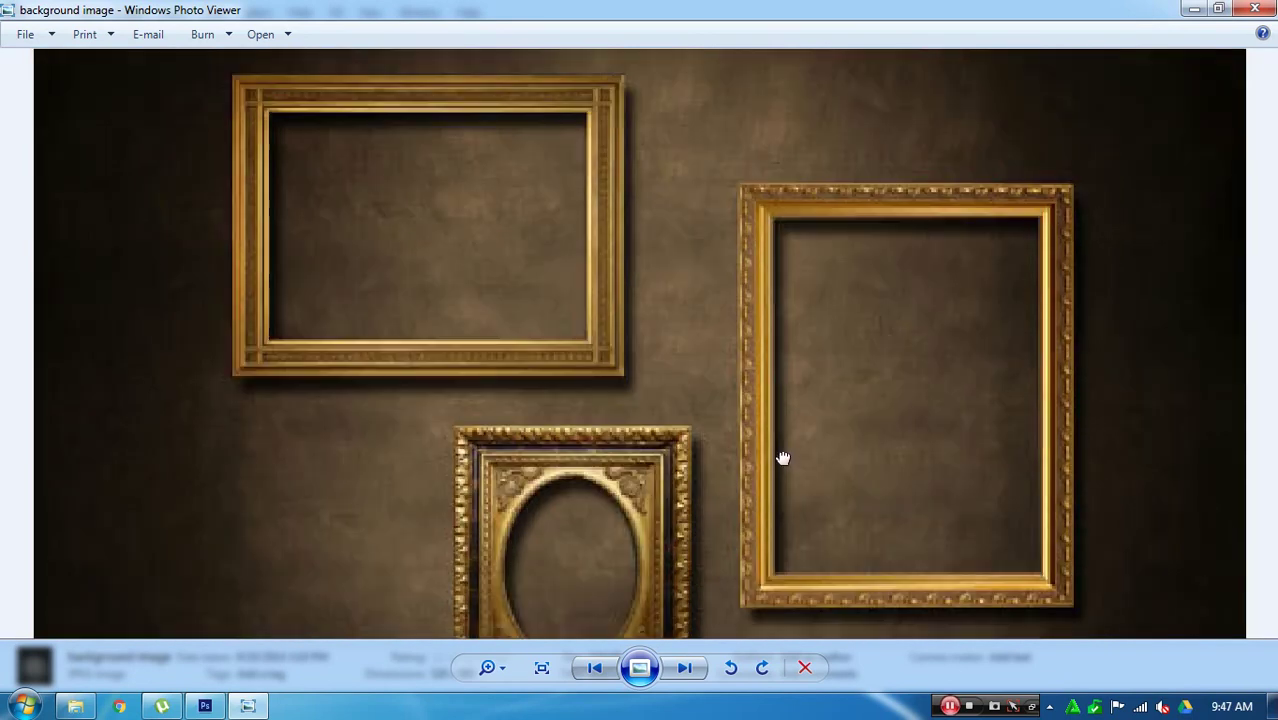
scroll(782, 457, down, 2)
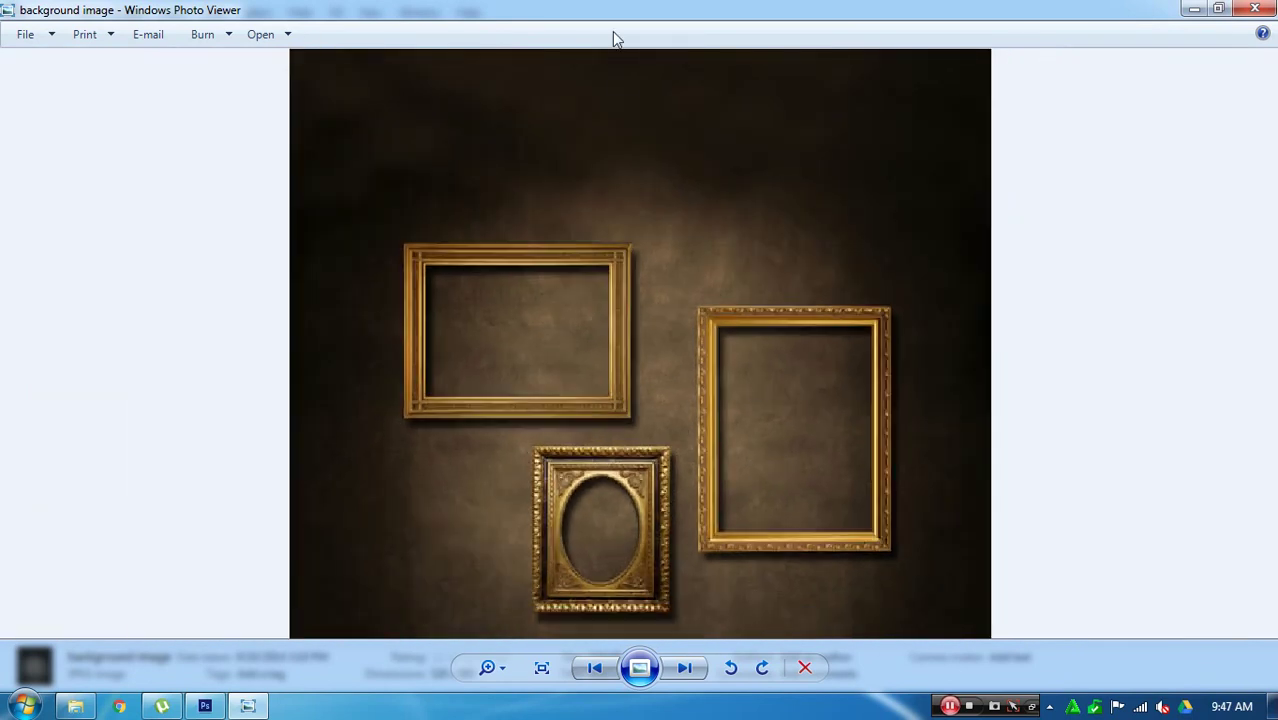
drag(615, 38, 859, 48)
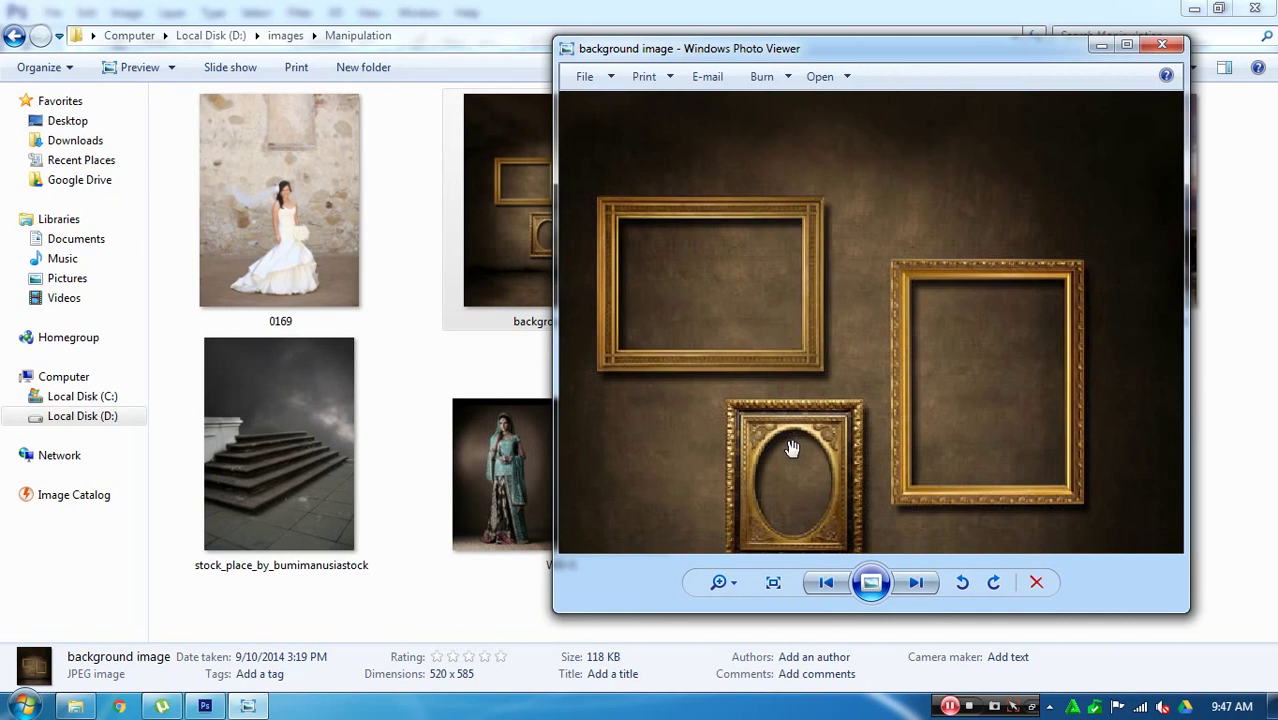
Step: Open the WD-5 photo in a smaller viewer overlapping the background image
double_click(545, 475)
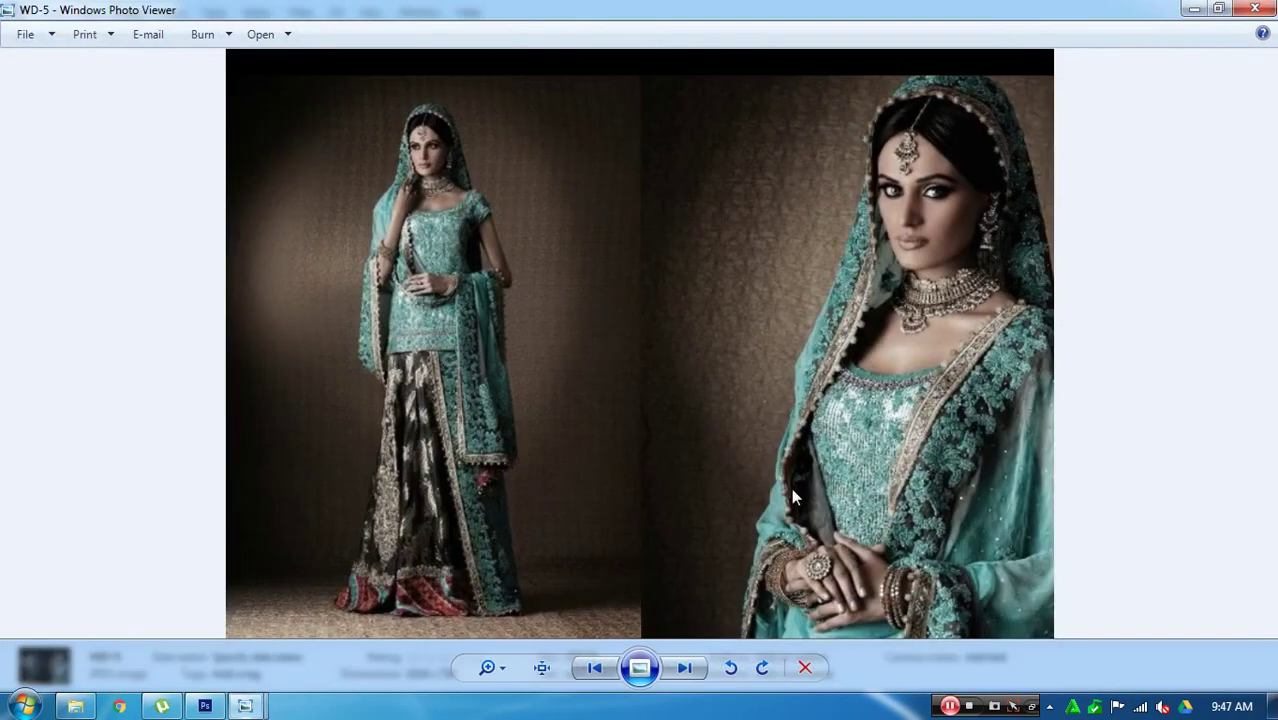
drag(808, 18, 553, 30)
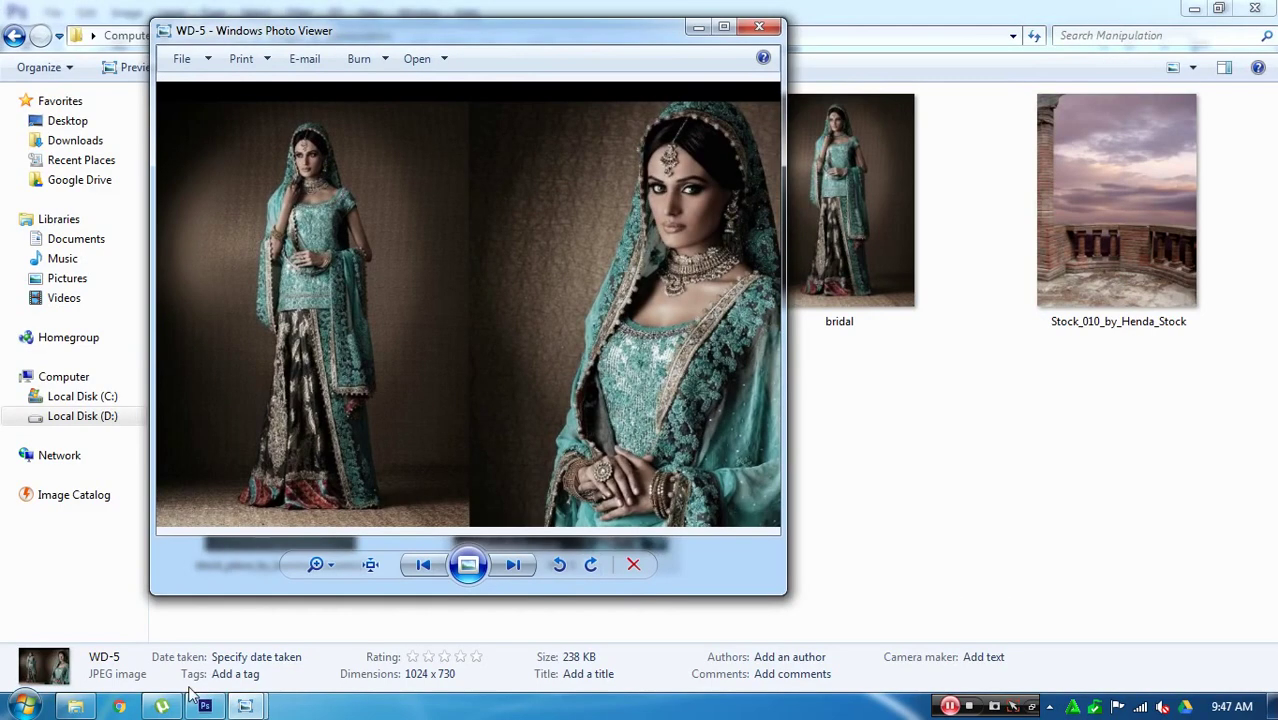
mouse_move(244, 706)
click(181, 636)
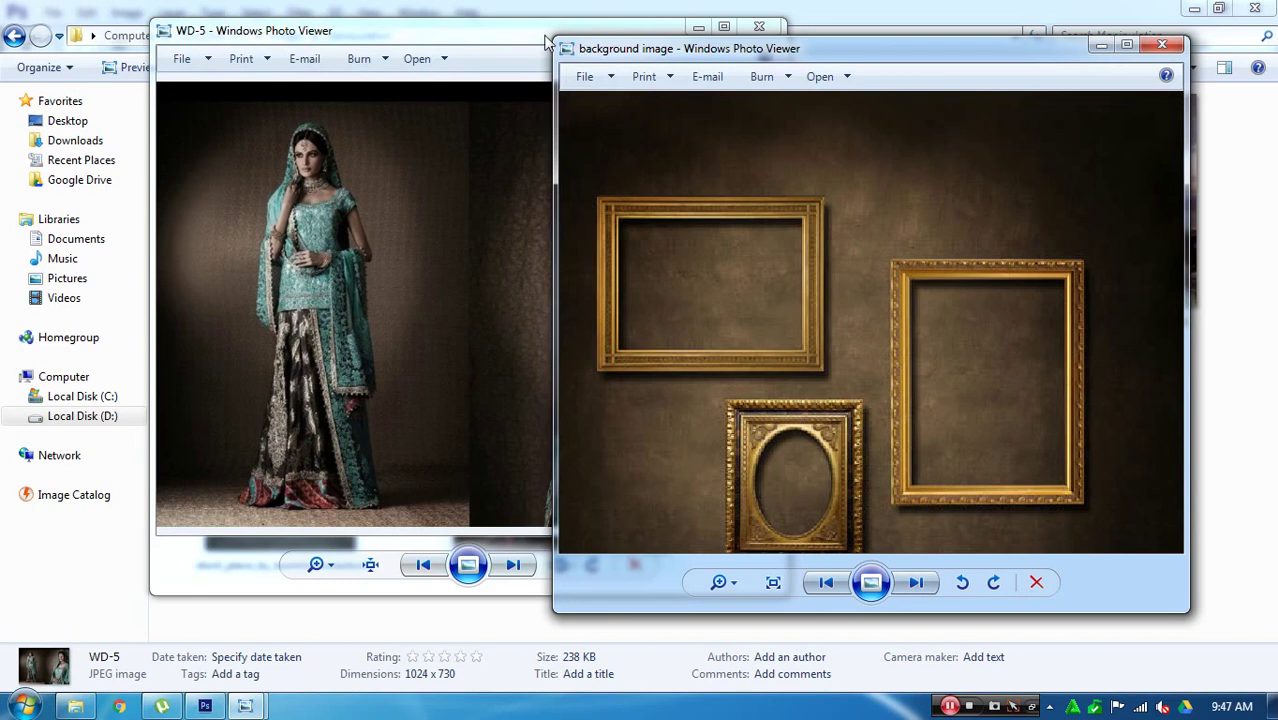
drag(531, 40, 471, 62)
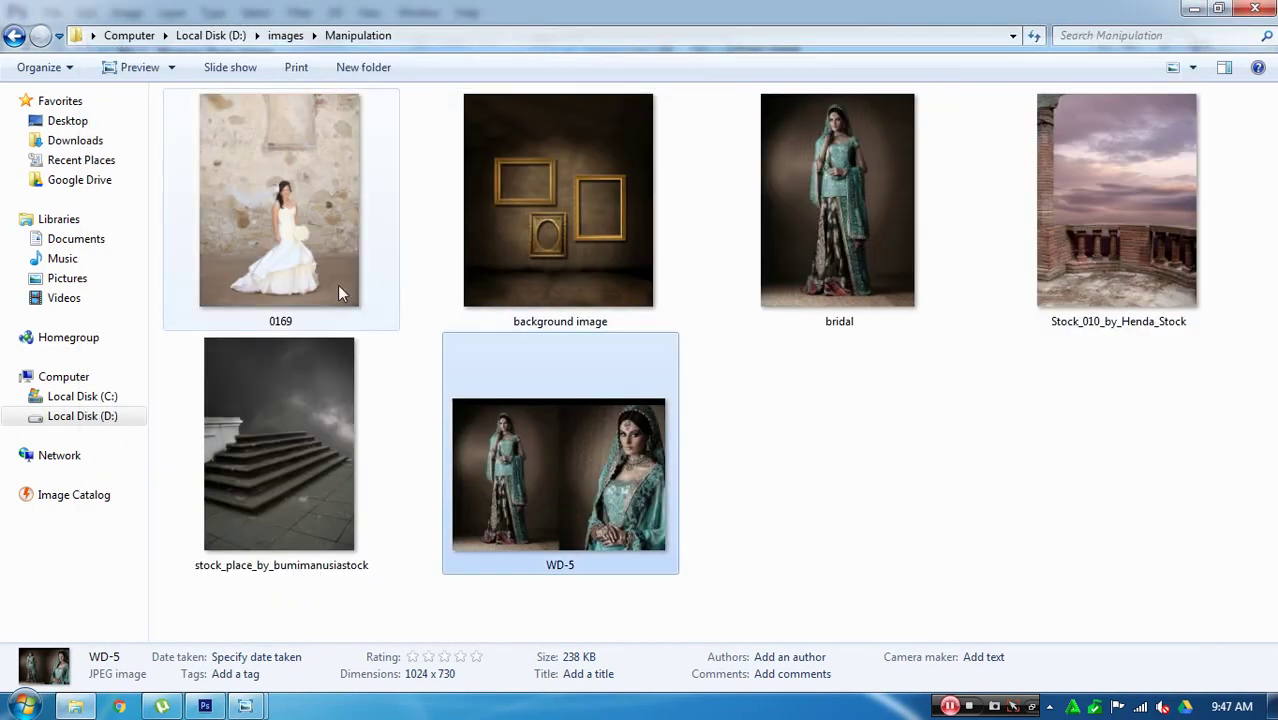
Step: Open the bride photo 0169 in a small viewer at the upper left
double_click(338, 268)
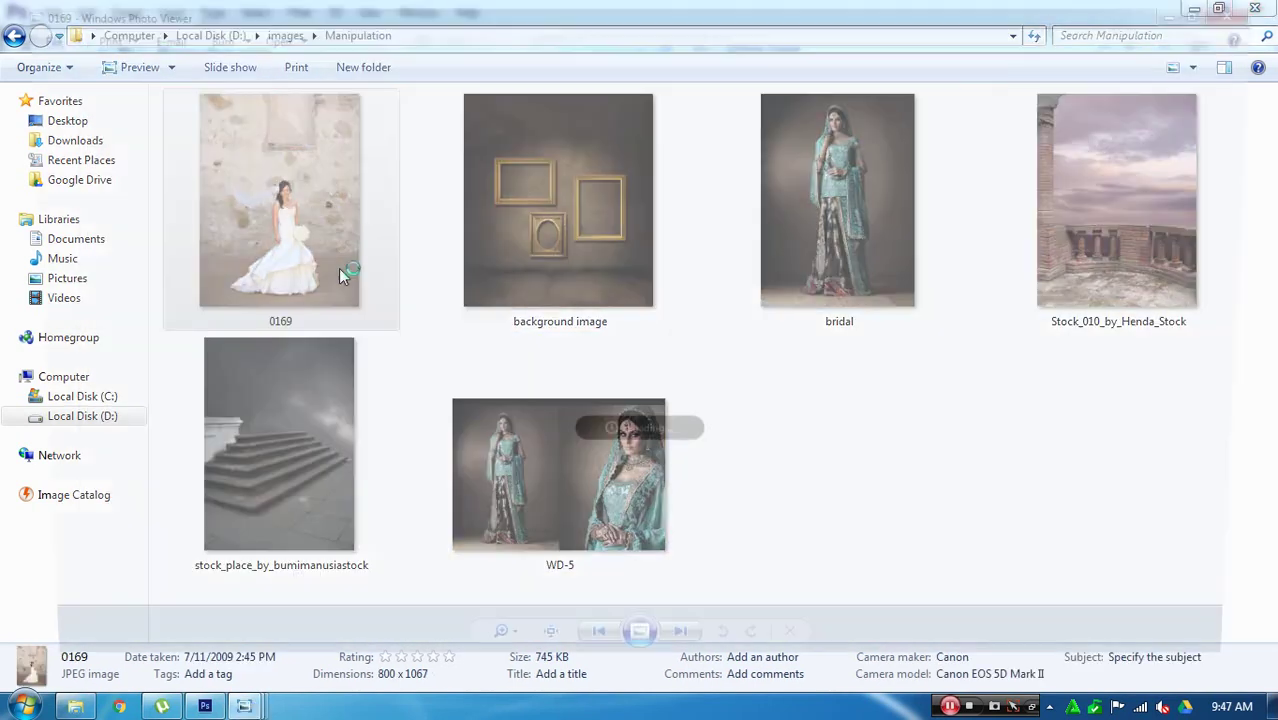
scroll(730, 369, up, 2)
scroll(766, 328, up, 1)
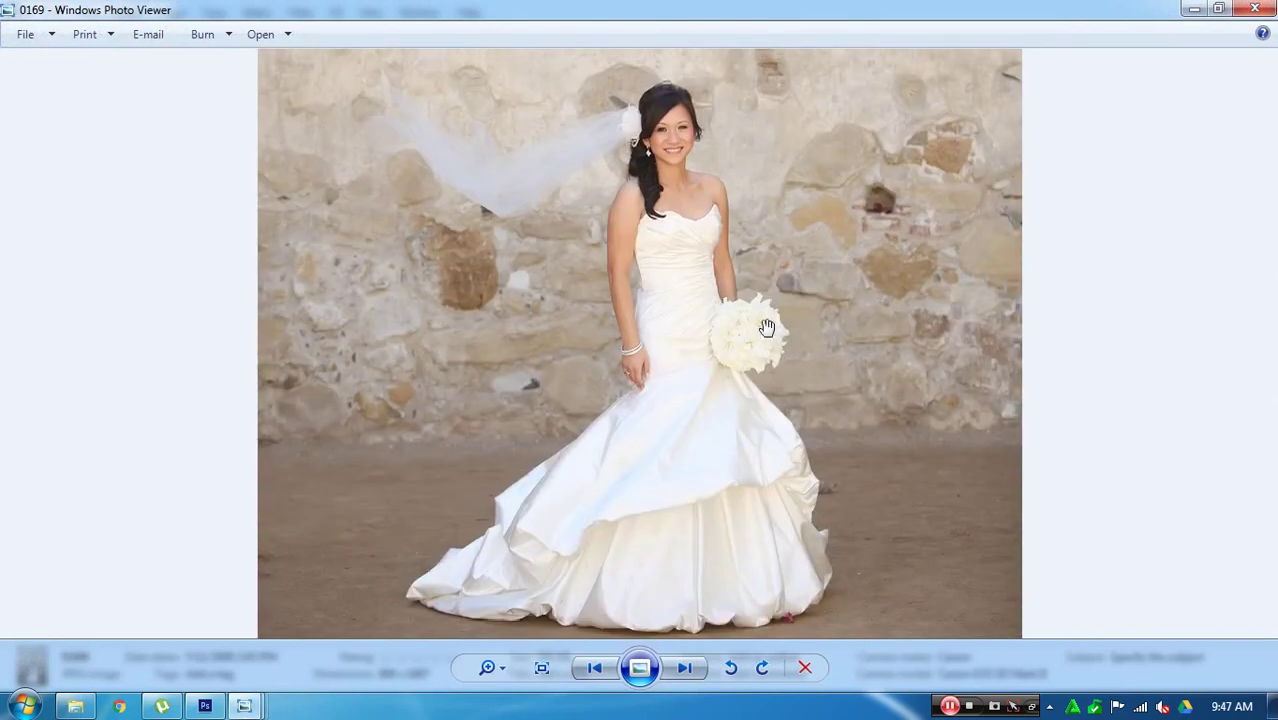
drag(628, 16, 320, 61)
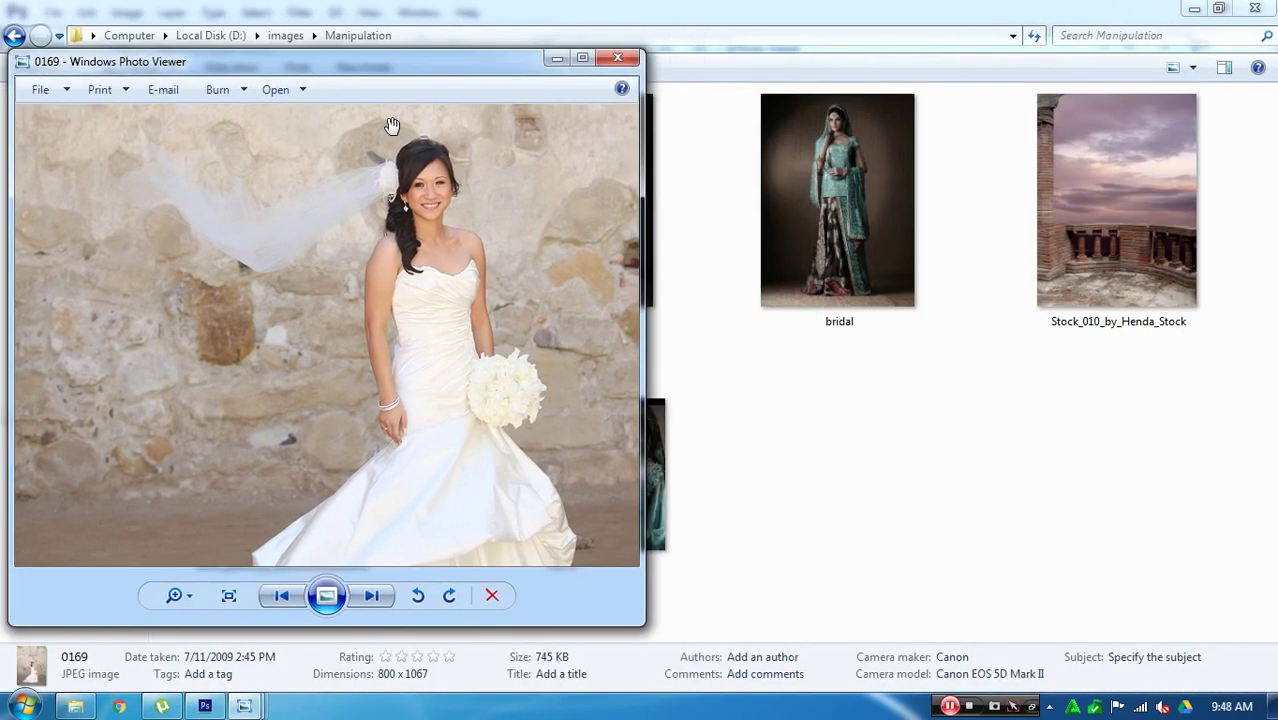
Step: Open the Stock_010_by_Henda_Stock balcony photo at the right and pan toward the balustrade
double_click(1093, 200)
double_click(722, 14)
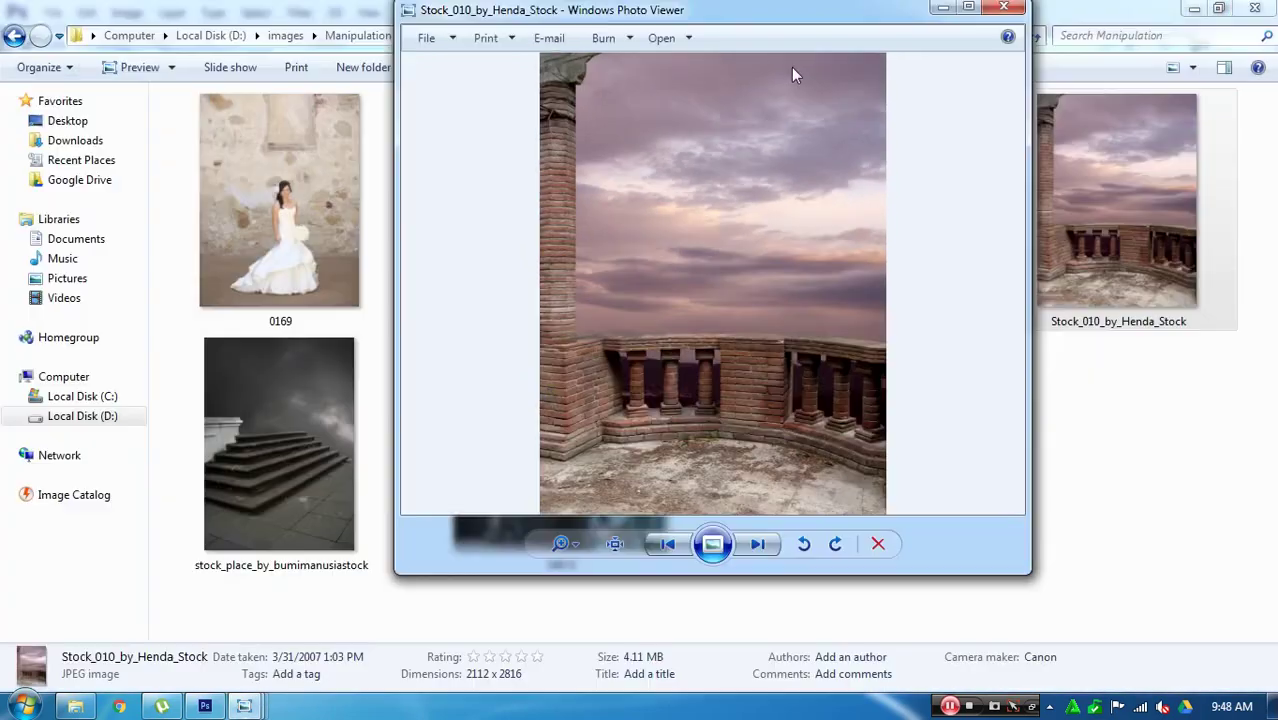
drag(711, 11, 963, 55)
scroll(958, 437, up, 1)
scroll(958, 437, up, 1)
drag(997, 405, 1000, 475)
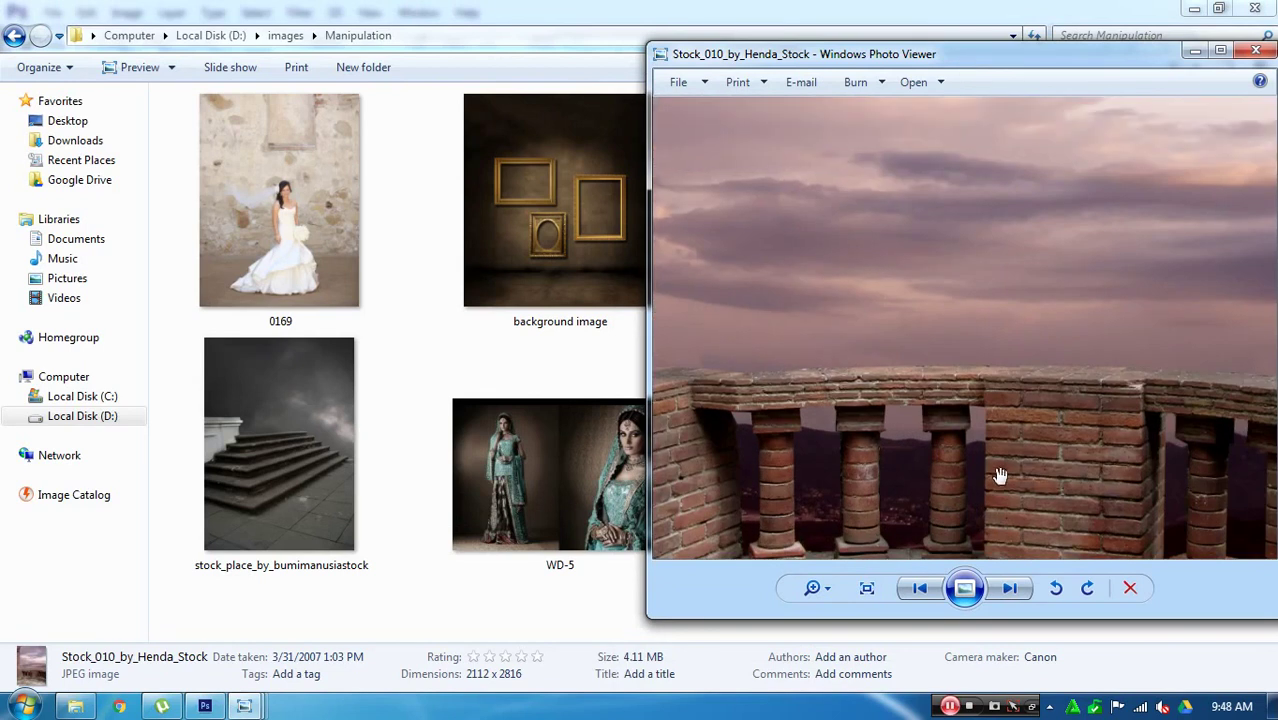
Step: Compare the open photos by switching between viewer windows via taskbar previews
click(244, 706)
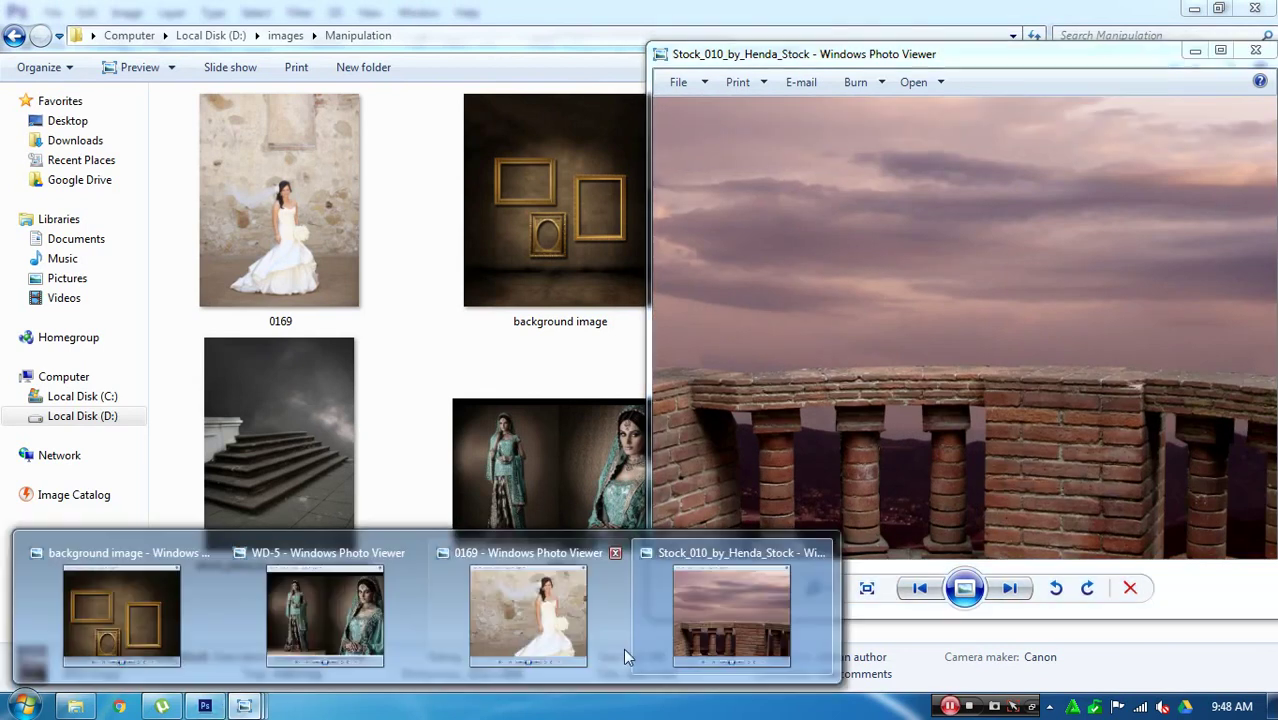
click(636, 646)
click(244, 706)
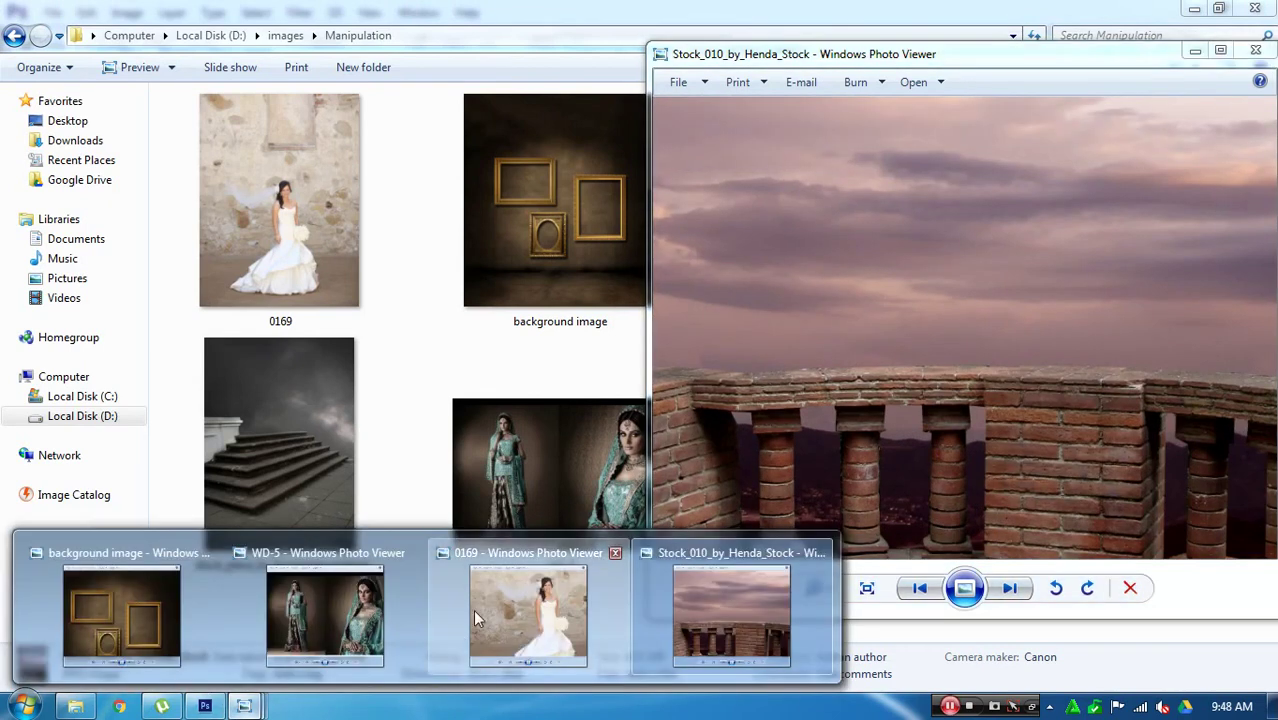
click(476, 617)
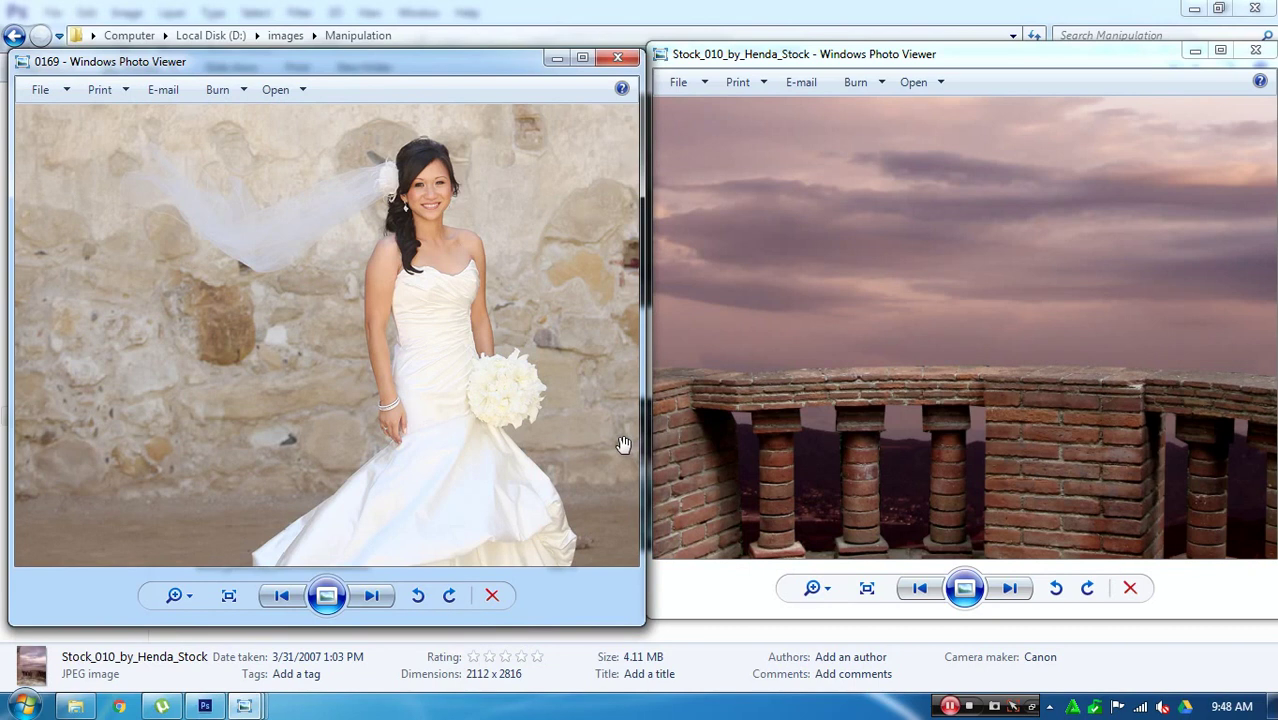
click(244, 706)
mouse_move(244, 706)
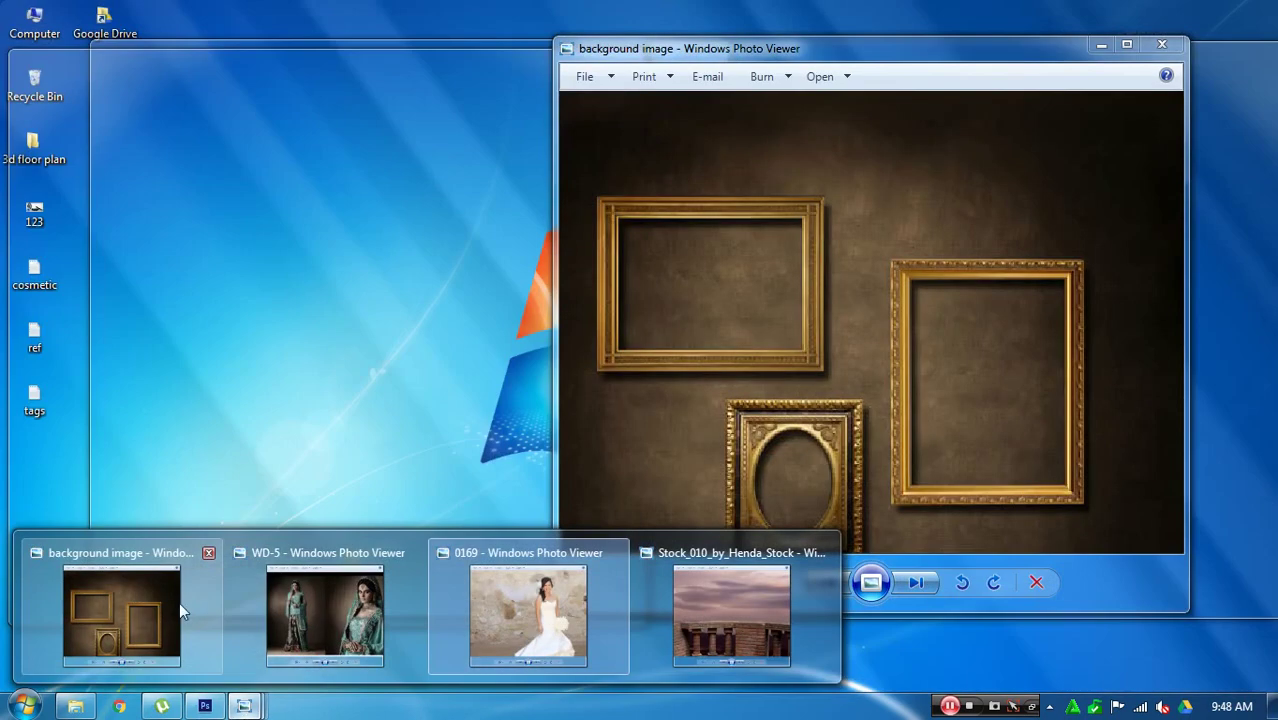
click(180, 605)
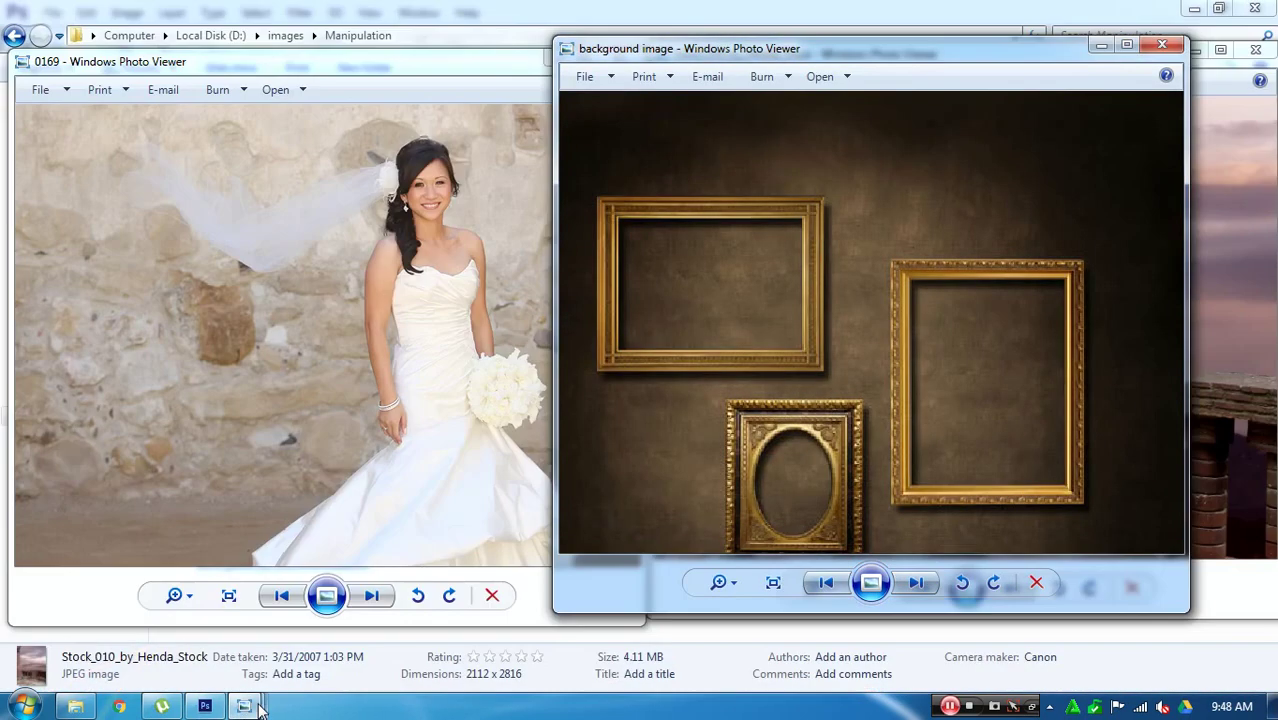
click(289, 643)
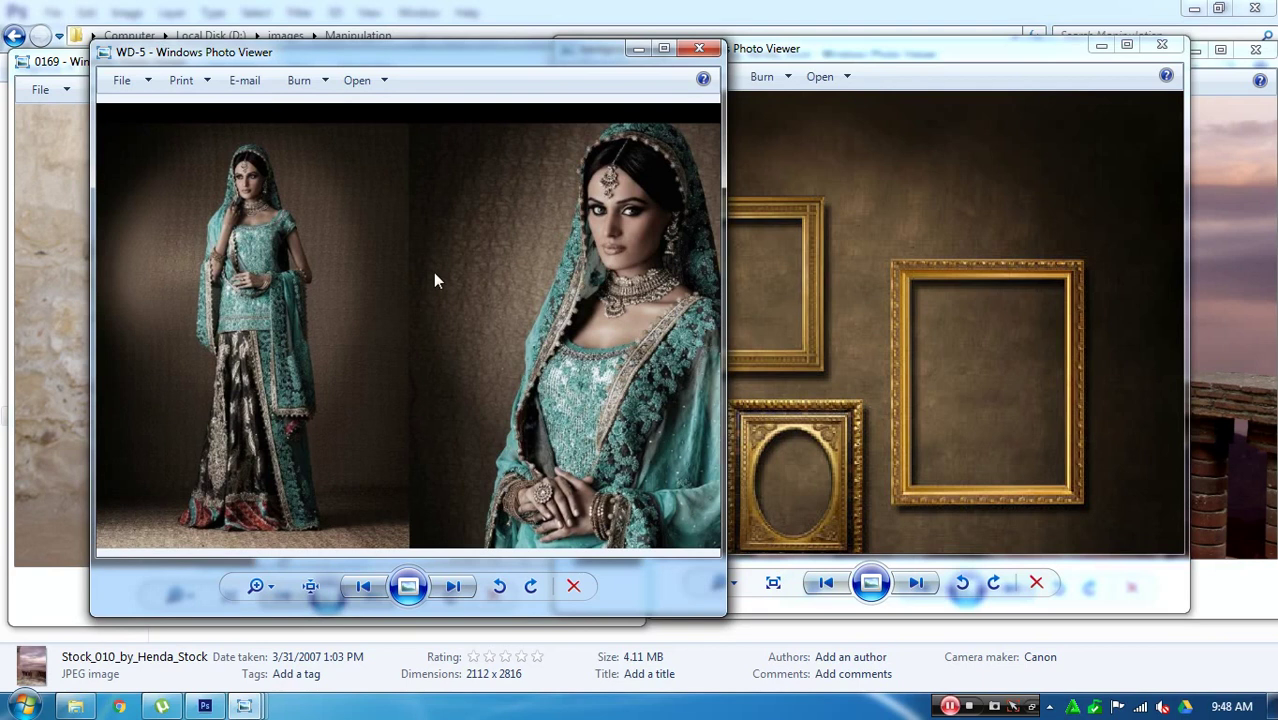
click(70, 264)
click(1225, 288)
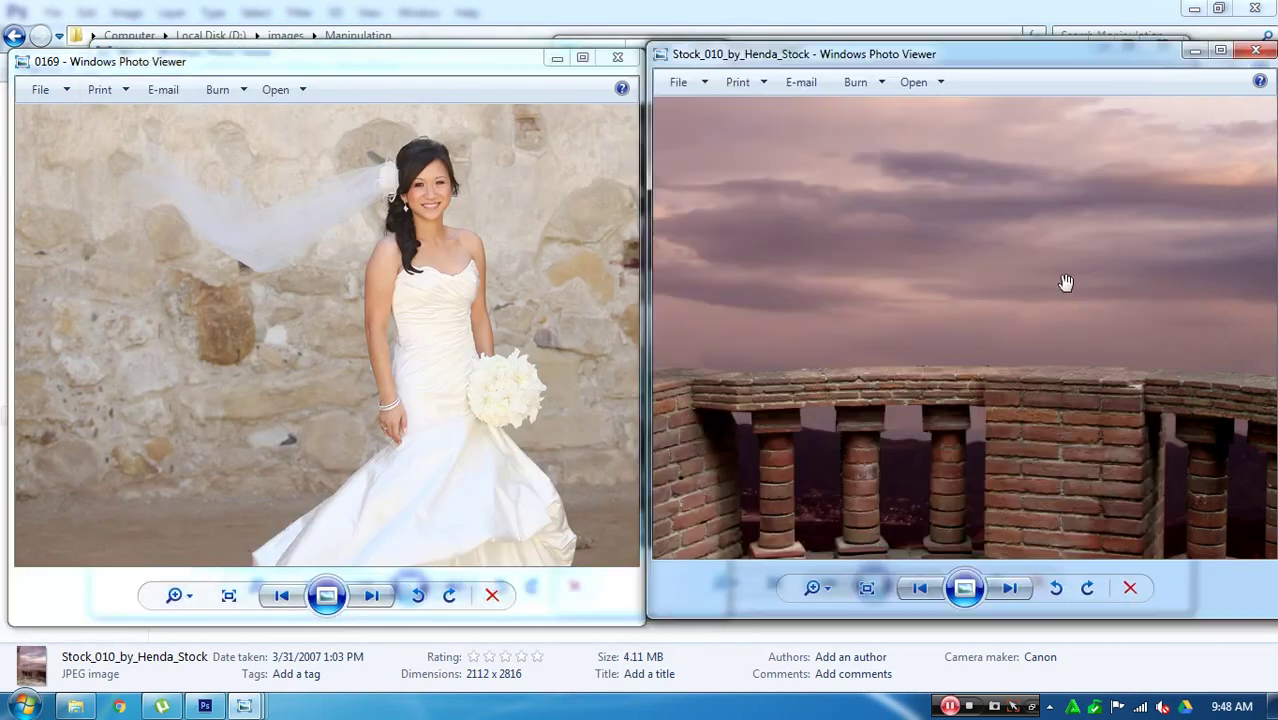
drag(790, 389, 785, 284)
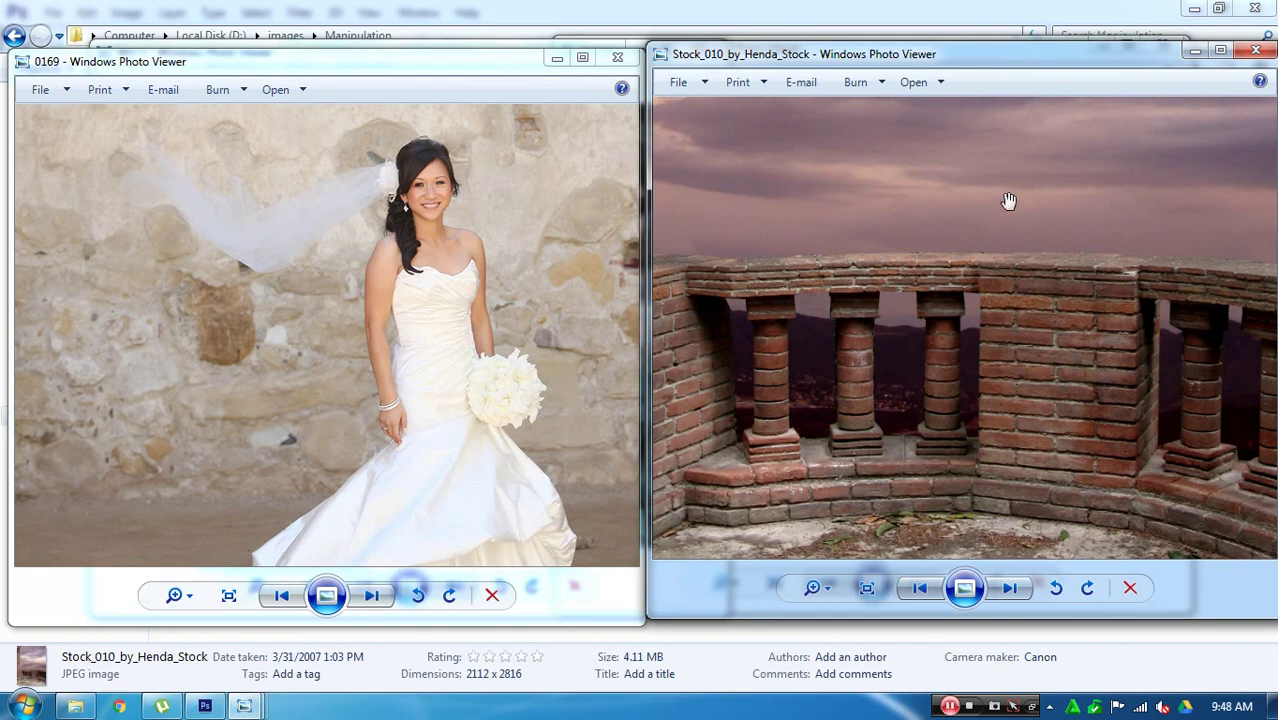
Step: Select 0169 and Stock_010_by_Henda_Stock in Explorer and drag them into Photoshop
double_click(509, 638)
click(696, 46)
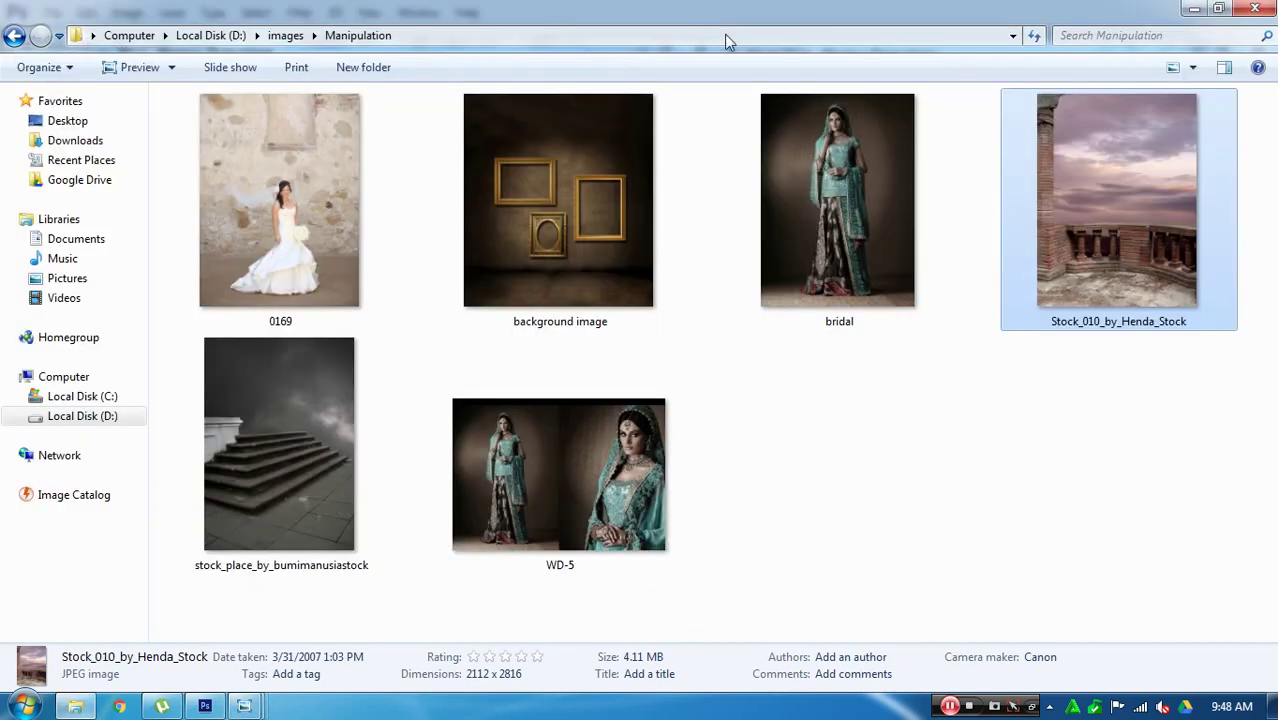
click(258, 206)
ctrl+click(1049, 205)
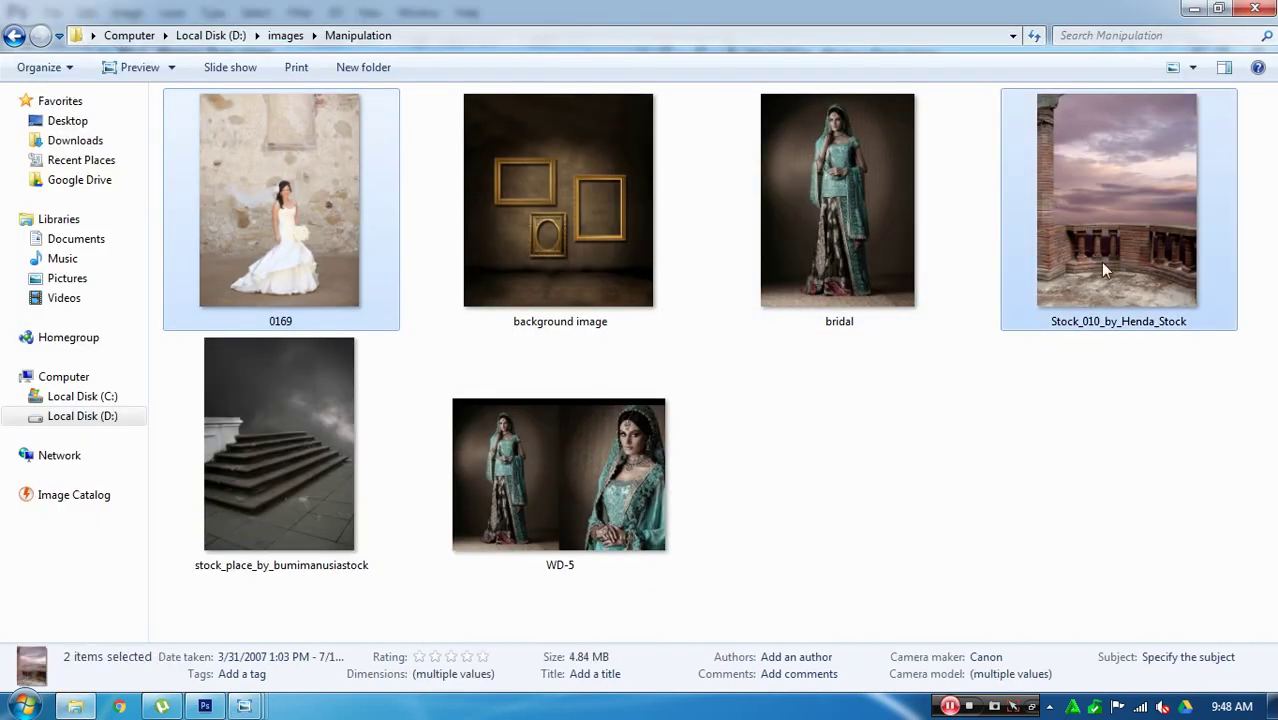
mouse_move(1100, 262)
mouse_down()
mouse_move(215, 708)
mouse_move(551, 357)
mouse_up()
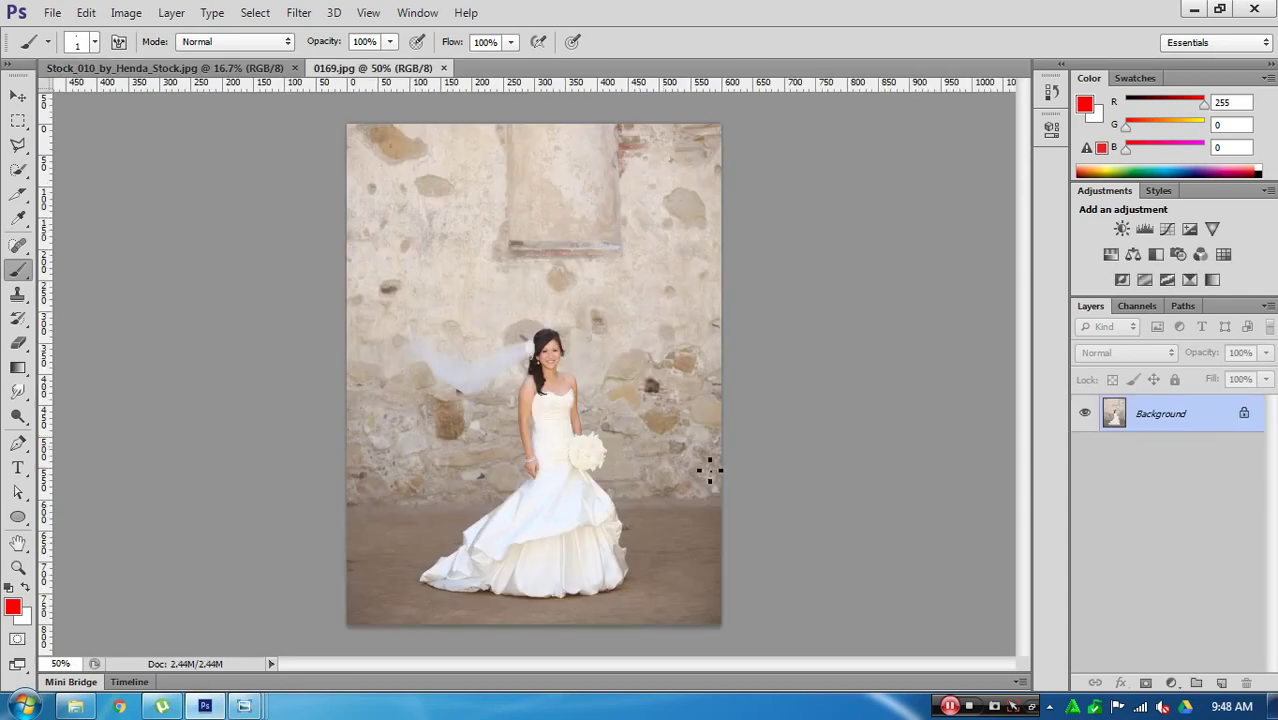
Step: Zoom in on the bride, with default colours and the panels hidden
key(z)
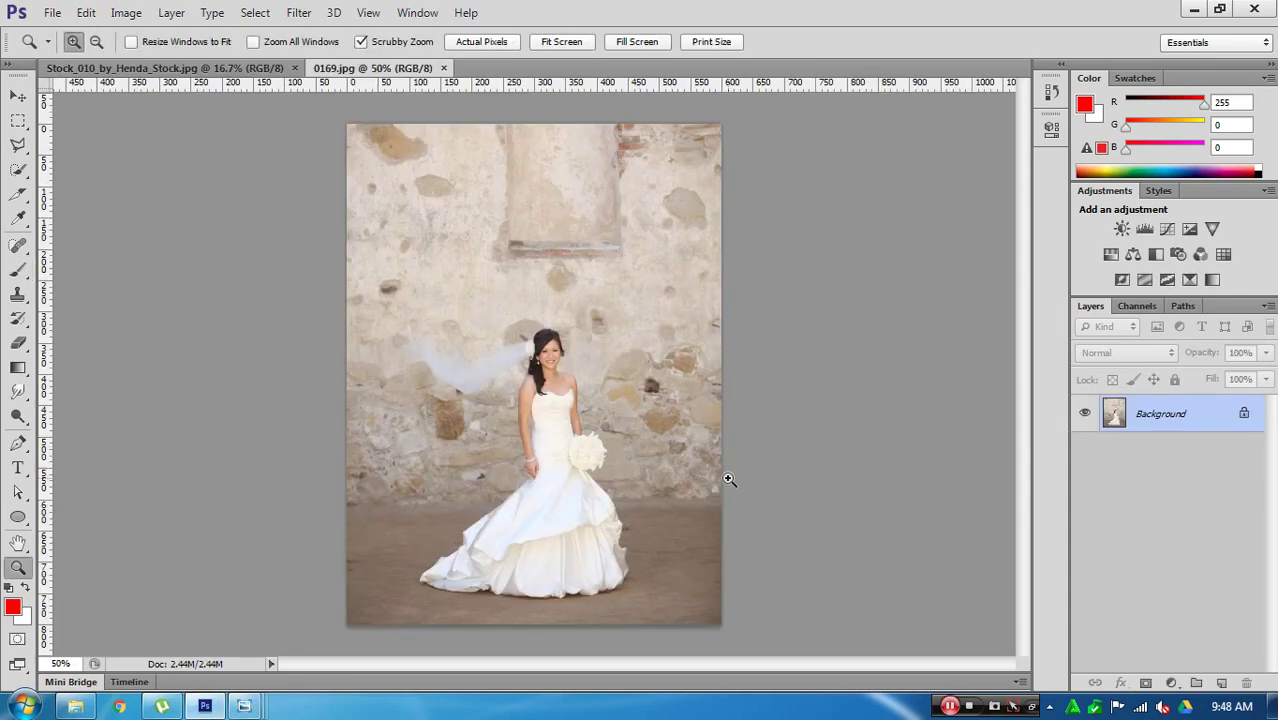
drag(670, 428, 876, 424)
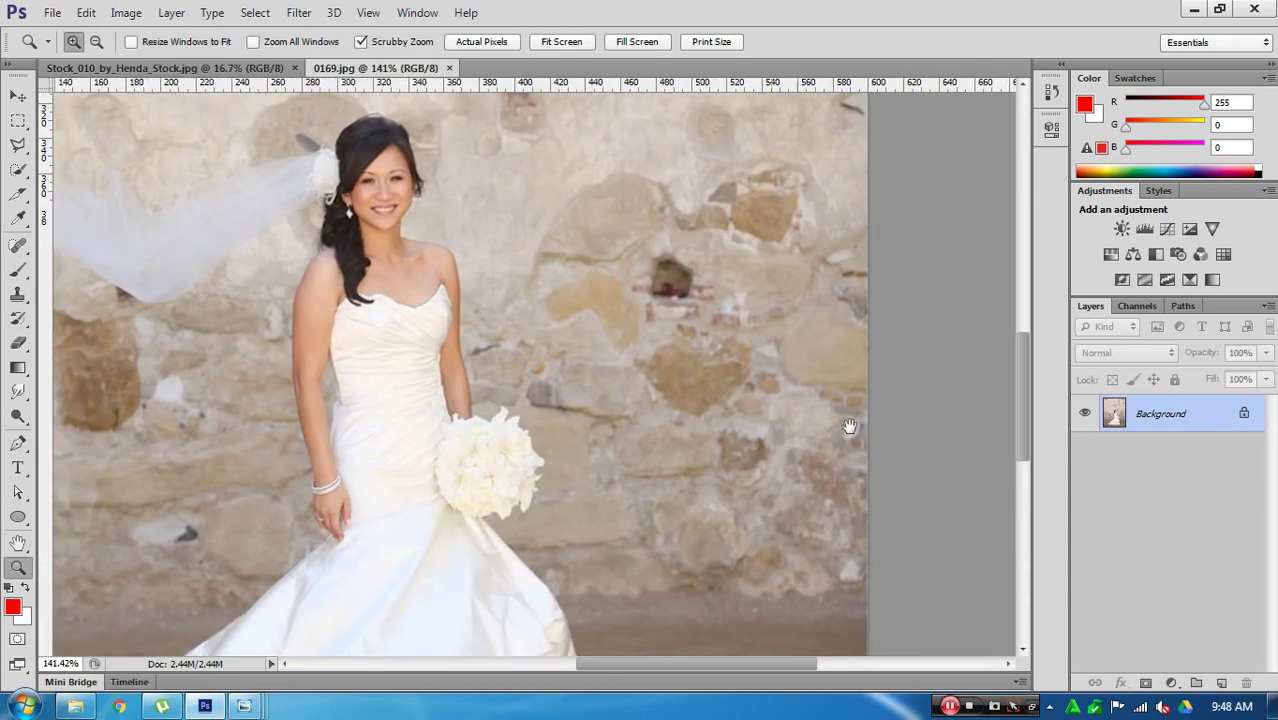
key(d)
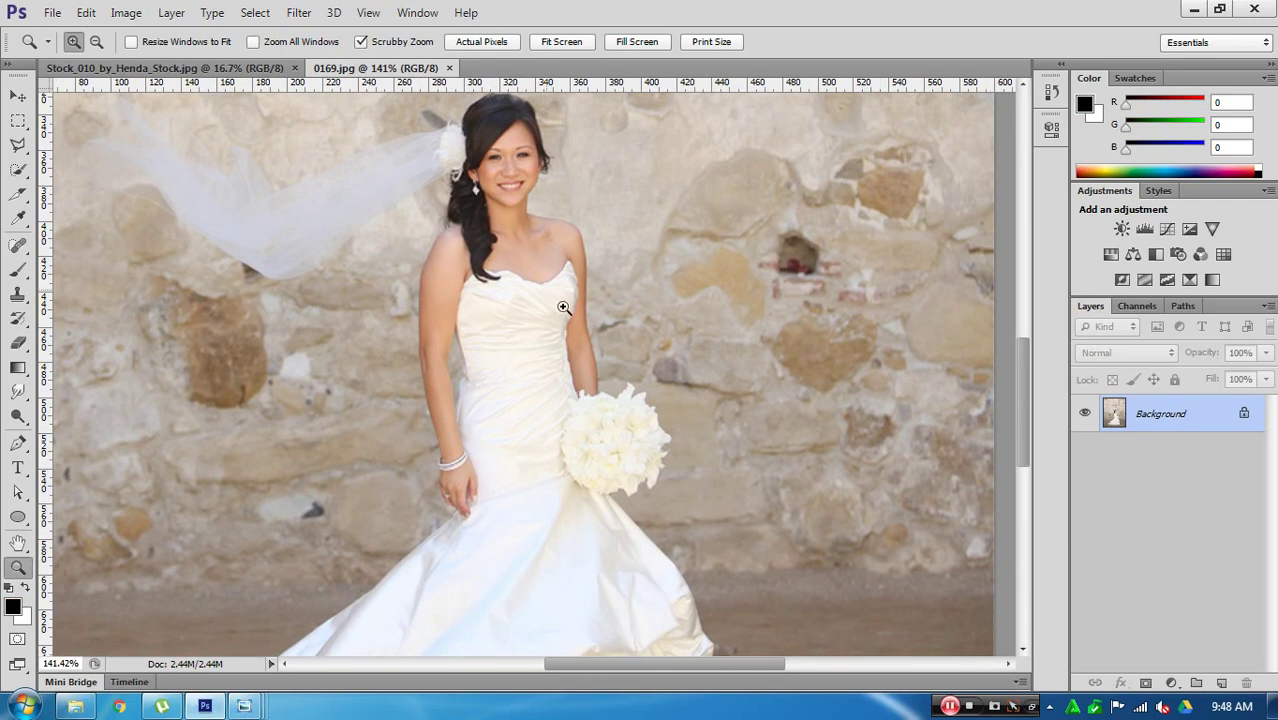
key(Tab)
scroll(793, 303, down, 3)
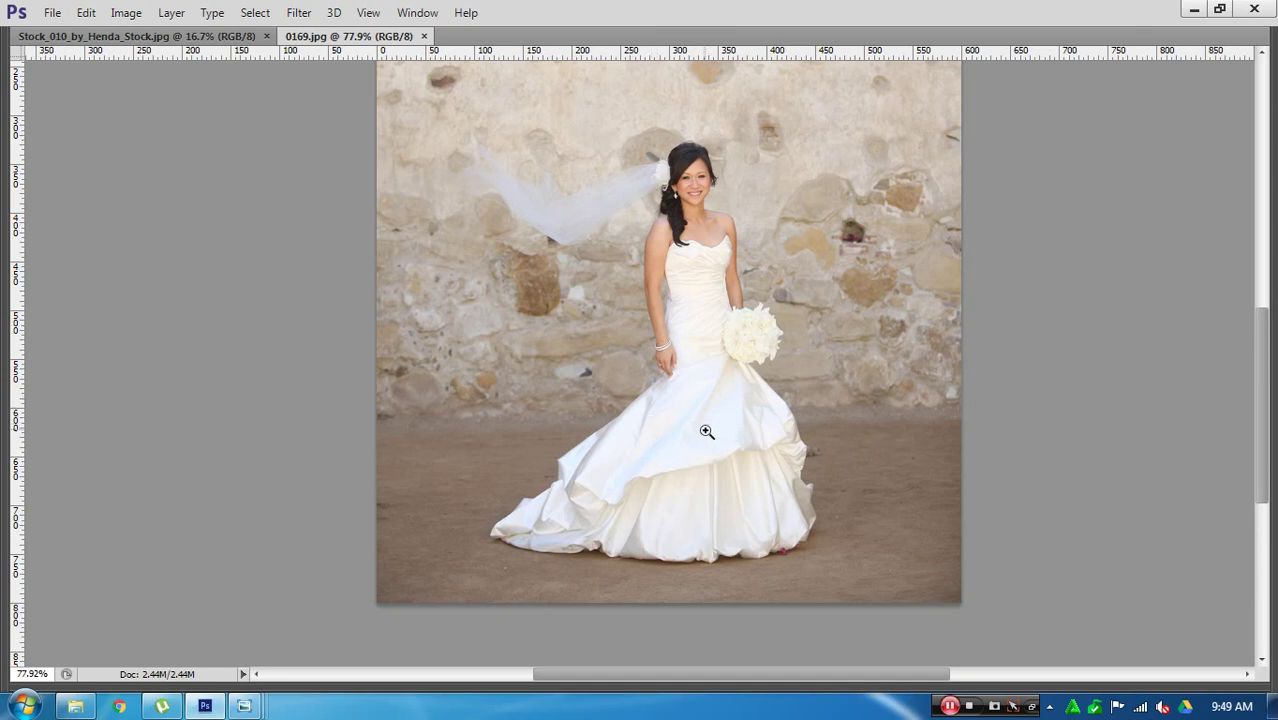
Step: Inspect the veil closely, zoom back out, then bring up the Stock_010 balcony document
drag(565, 233, 671, 277)
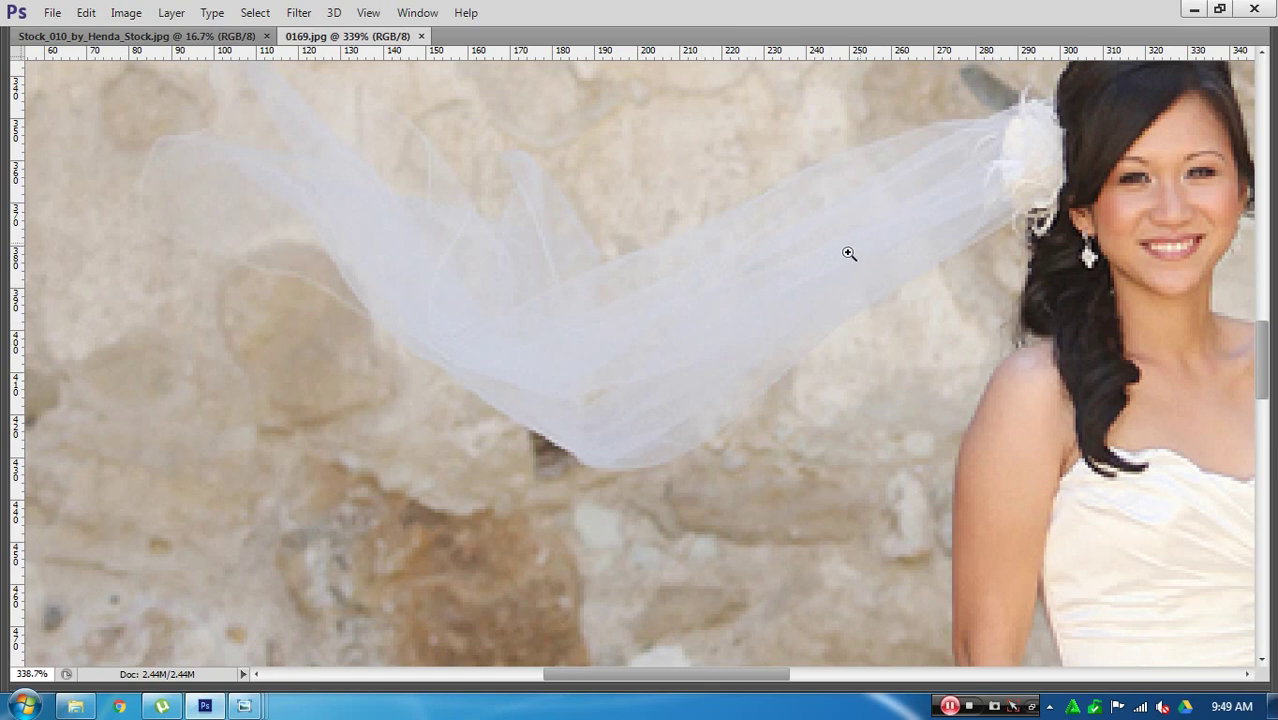
drag(779, 295, 676, 403)
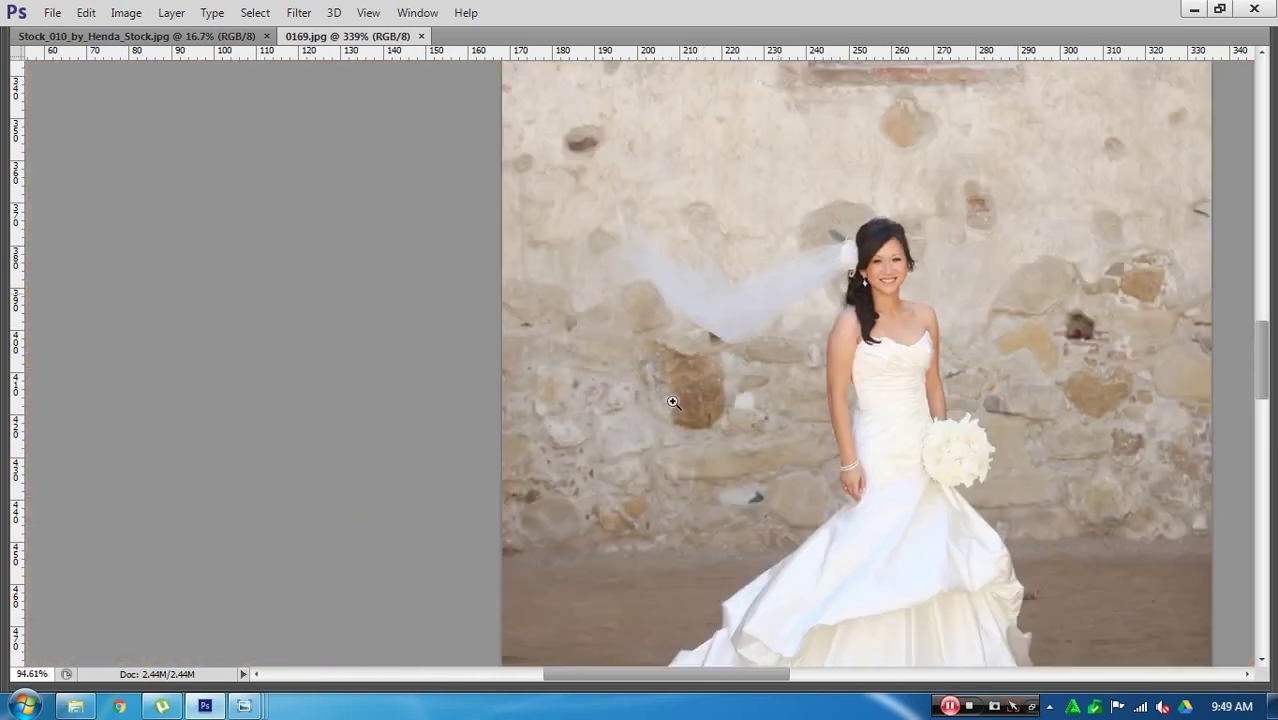
drag(747, 440, 596, 322)
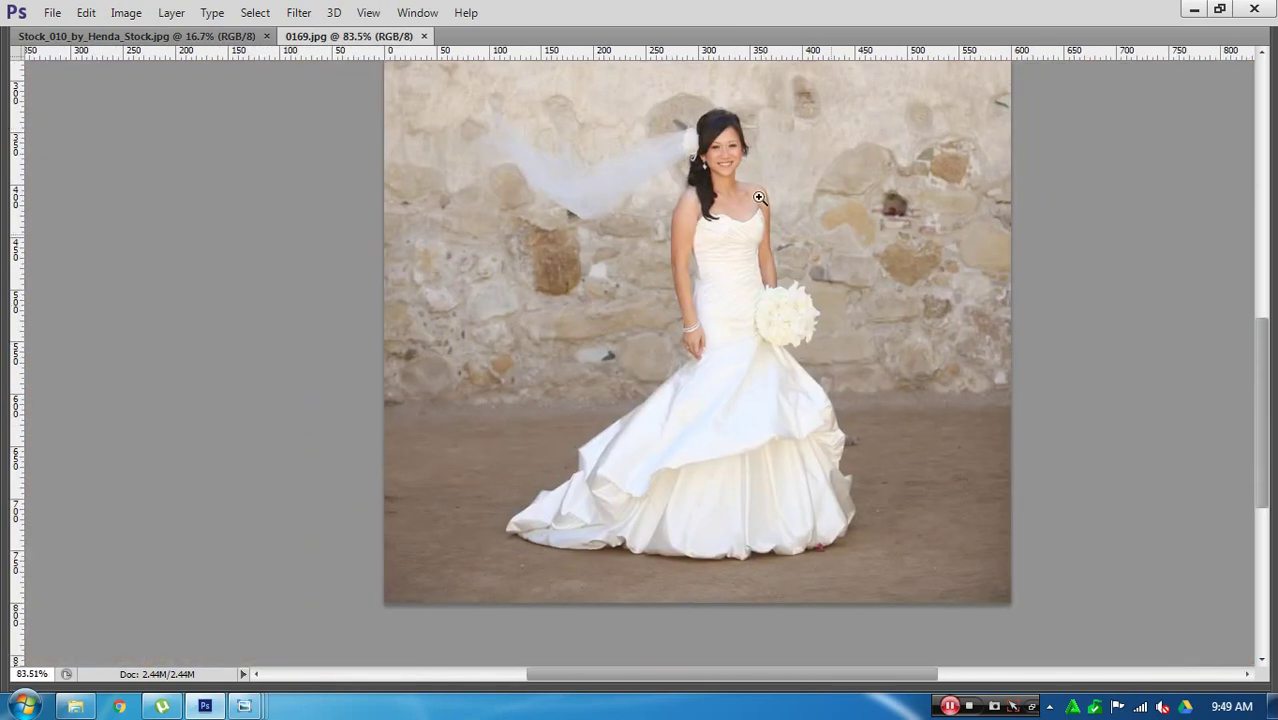
click(190, 36)
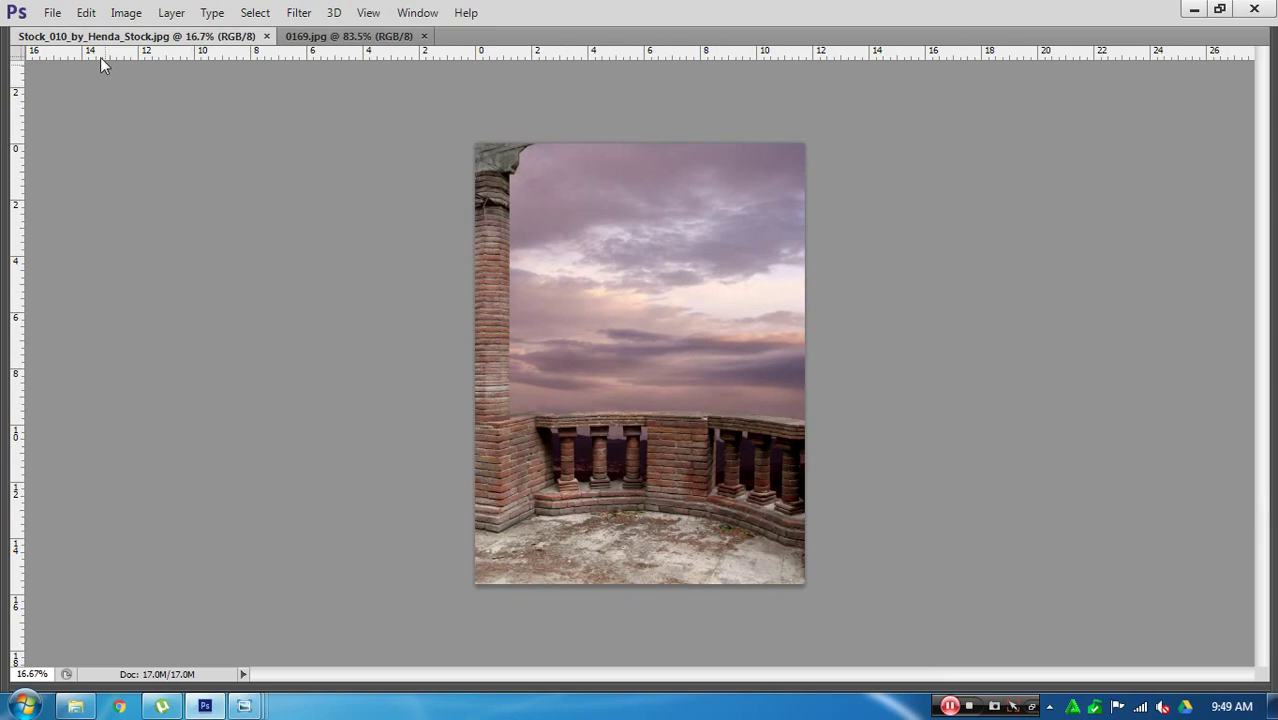
click(52, 12)
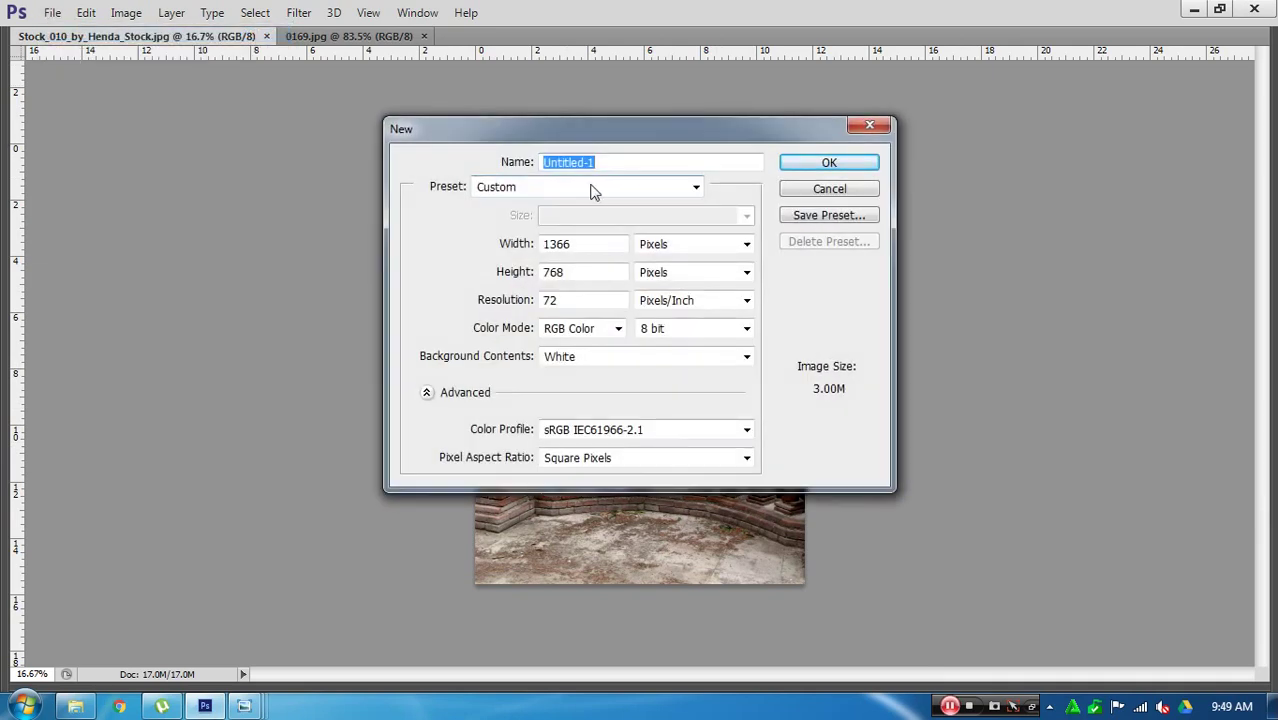
Step: Create a new document using the Photo preset at Portrait, 4 x 6 size
click(593, 188)
click(595, 282)
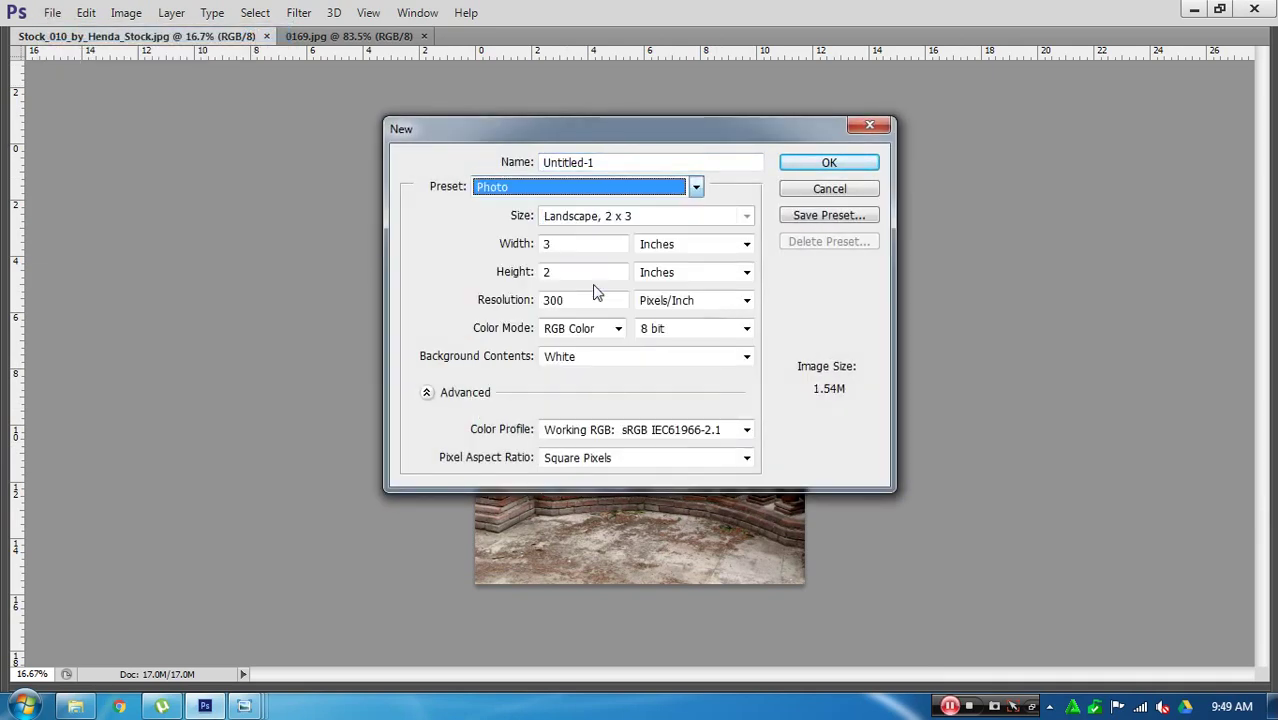
click(606, 218)
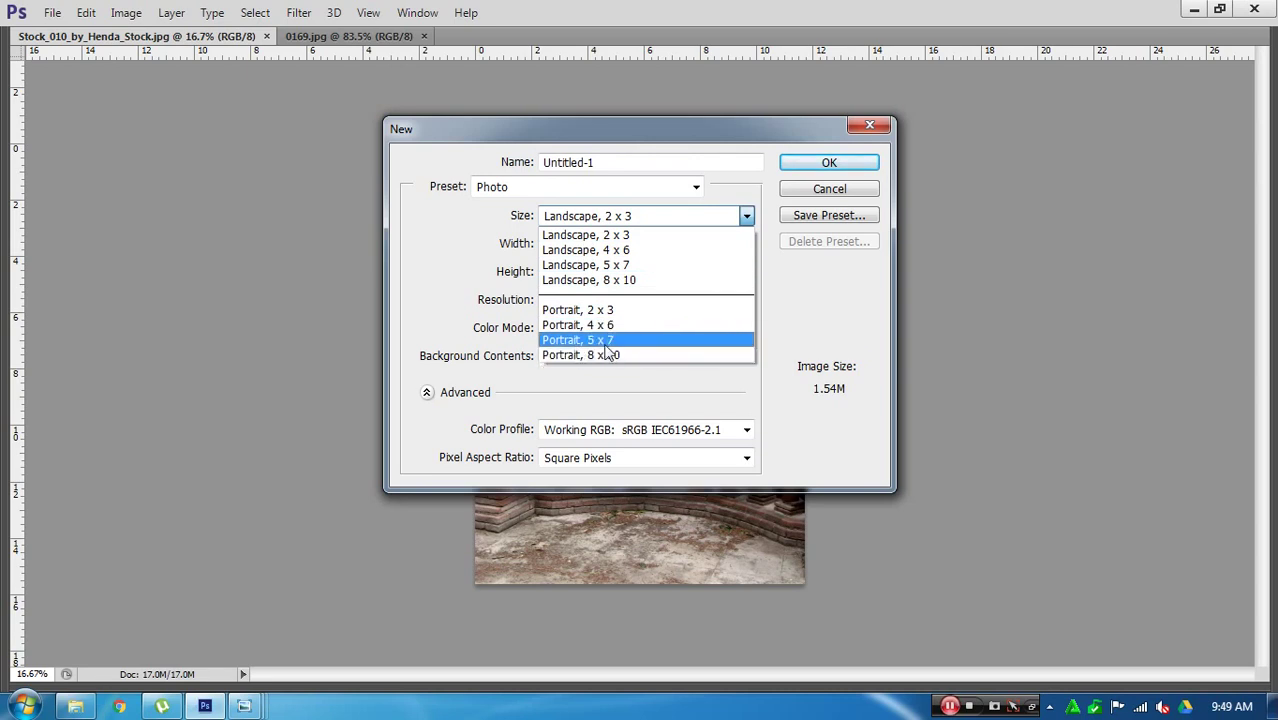
click(578, 325)
click(806, 162)
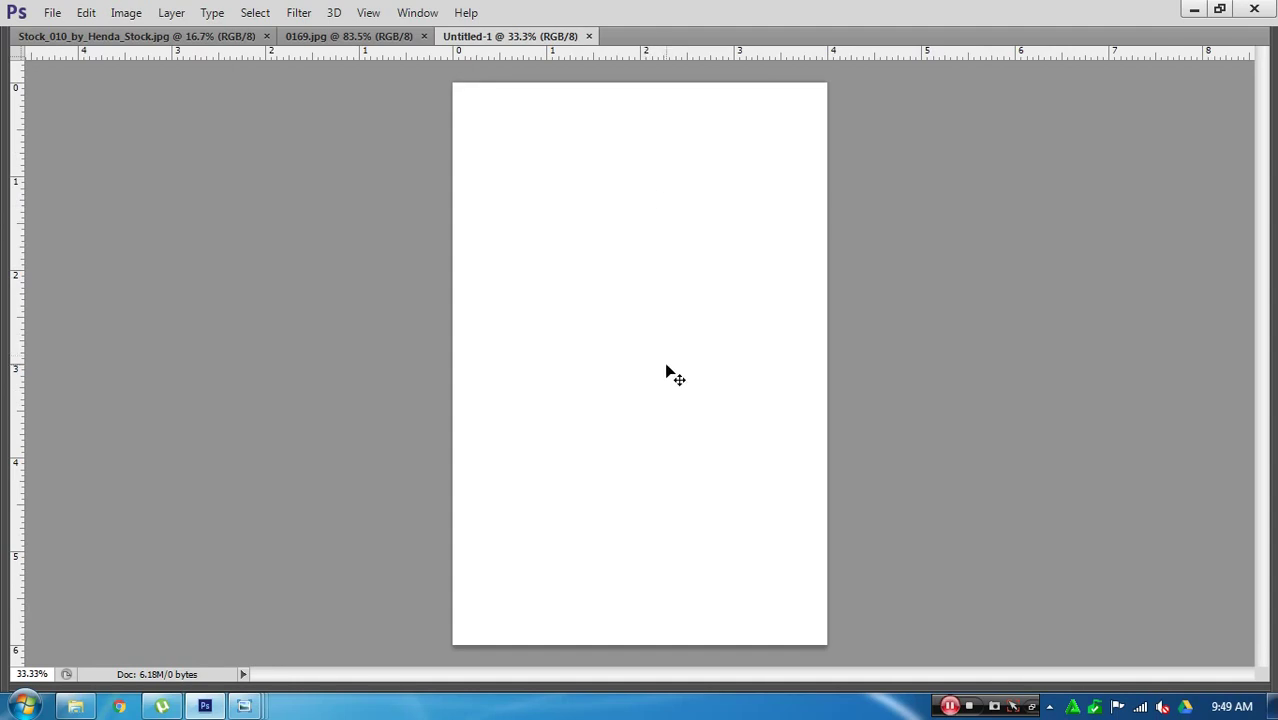
Step: Drag the balcony image from Stock_010 into the Untitled-1 document
click(195, 38)
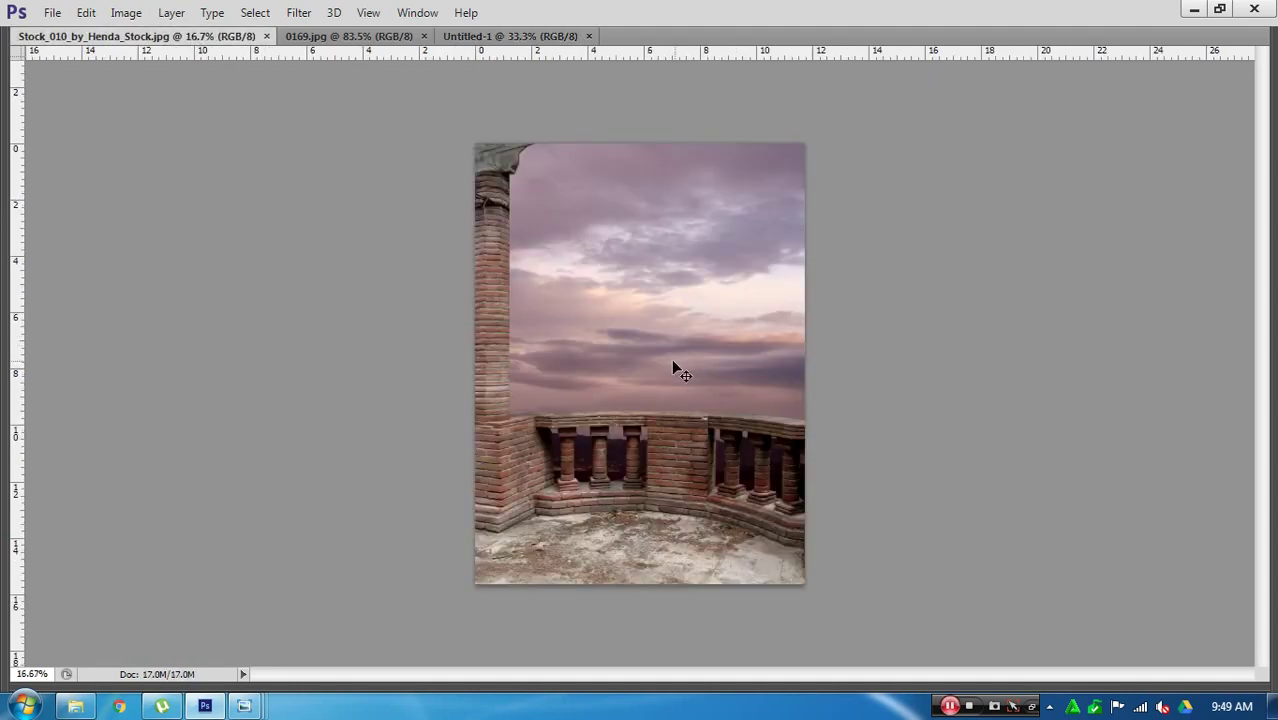
mouse_move(673, 366)
mouse_down()
mouse_move(479, 113)
mouse_move(491, 50)
mouse_move(763, 284)
mouse_move(655, 268)
mouse_up()
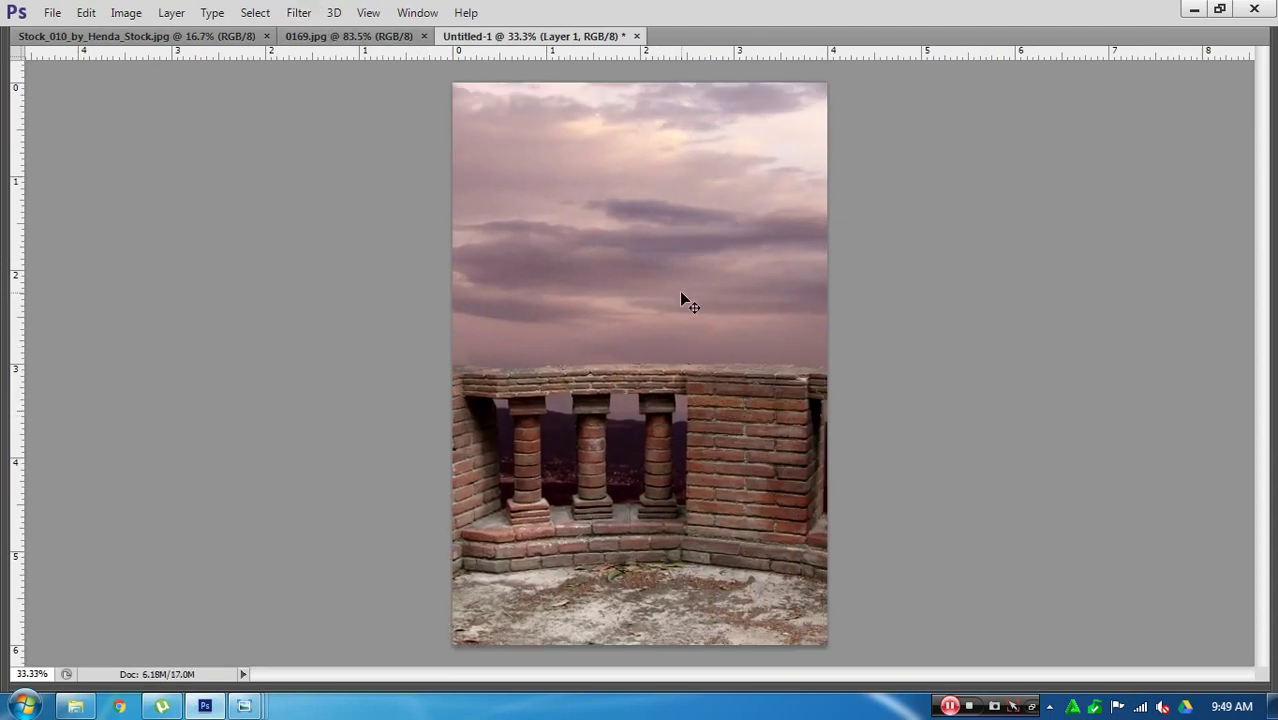
click(349, 36)
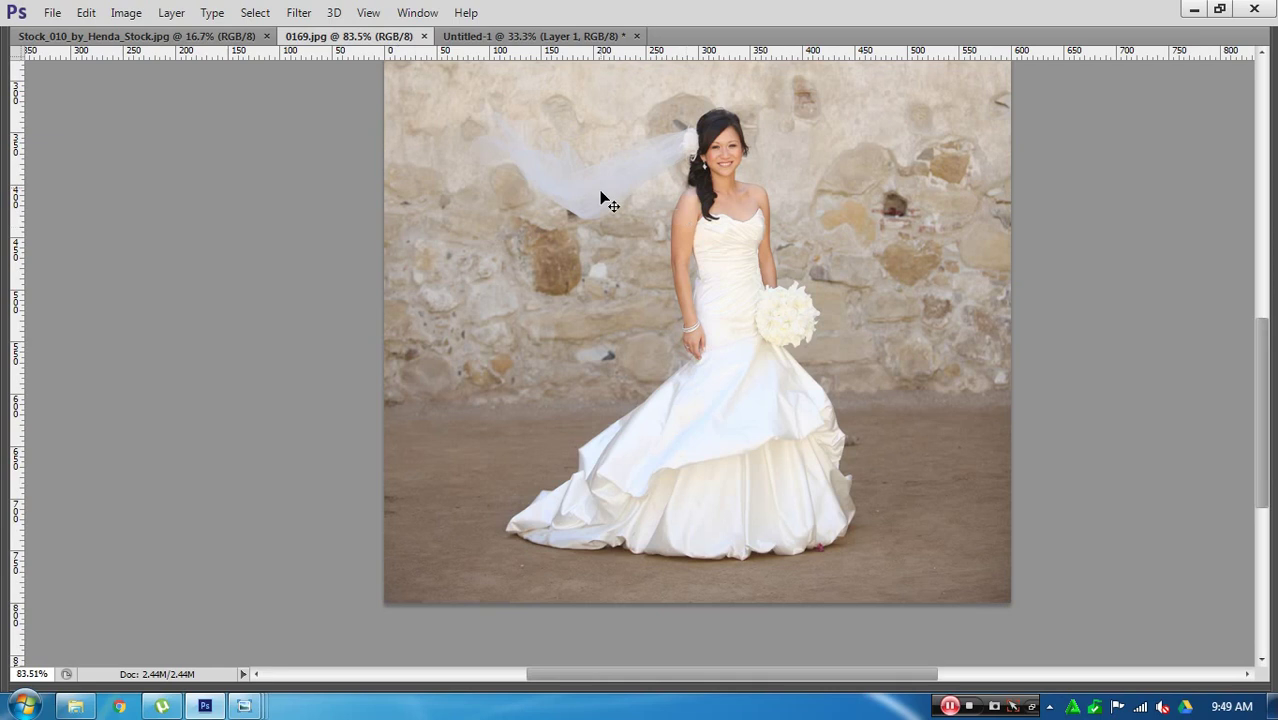
drag(536, 44, 740, 362)
drag(760, 311, 687, 388)
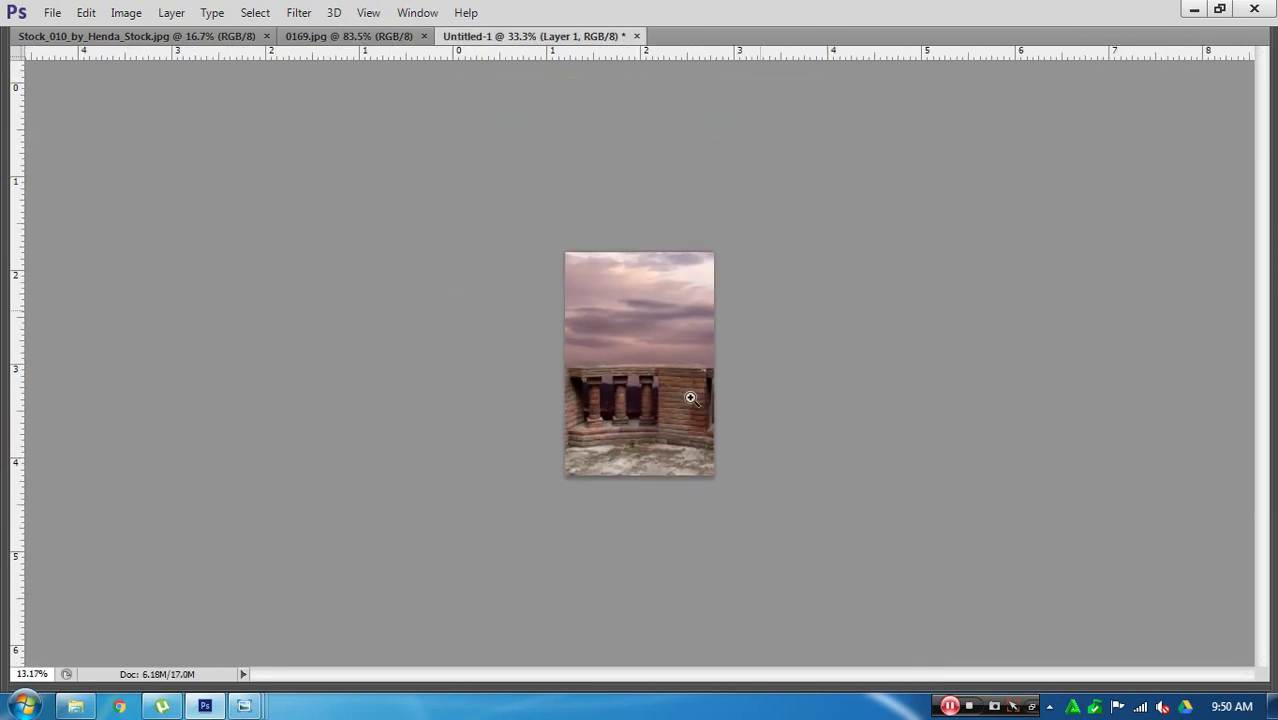
Step: Free Transform the balcony layer to fill the portrait canvas and commit it
key(F7)
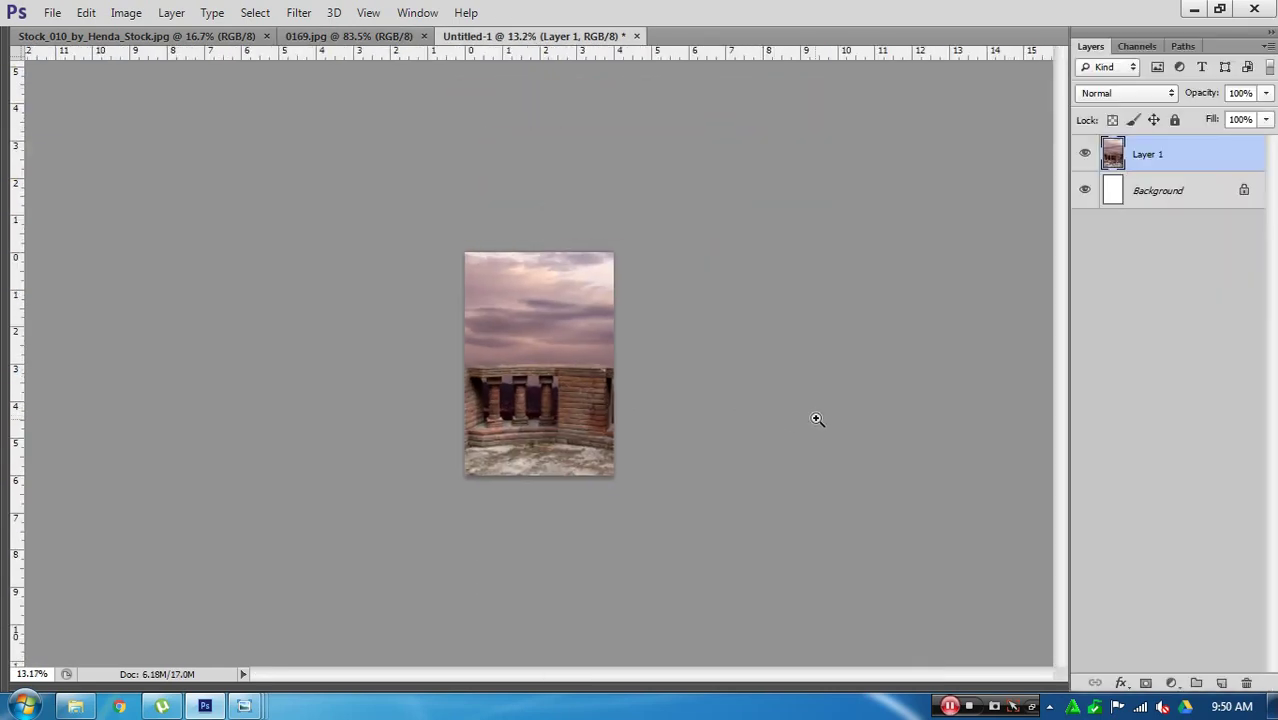
key(ctrl+t)
drag(632, 392, 662, 370)
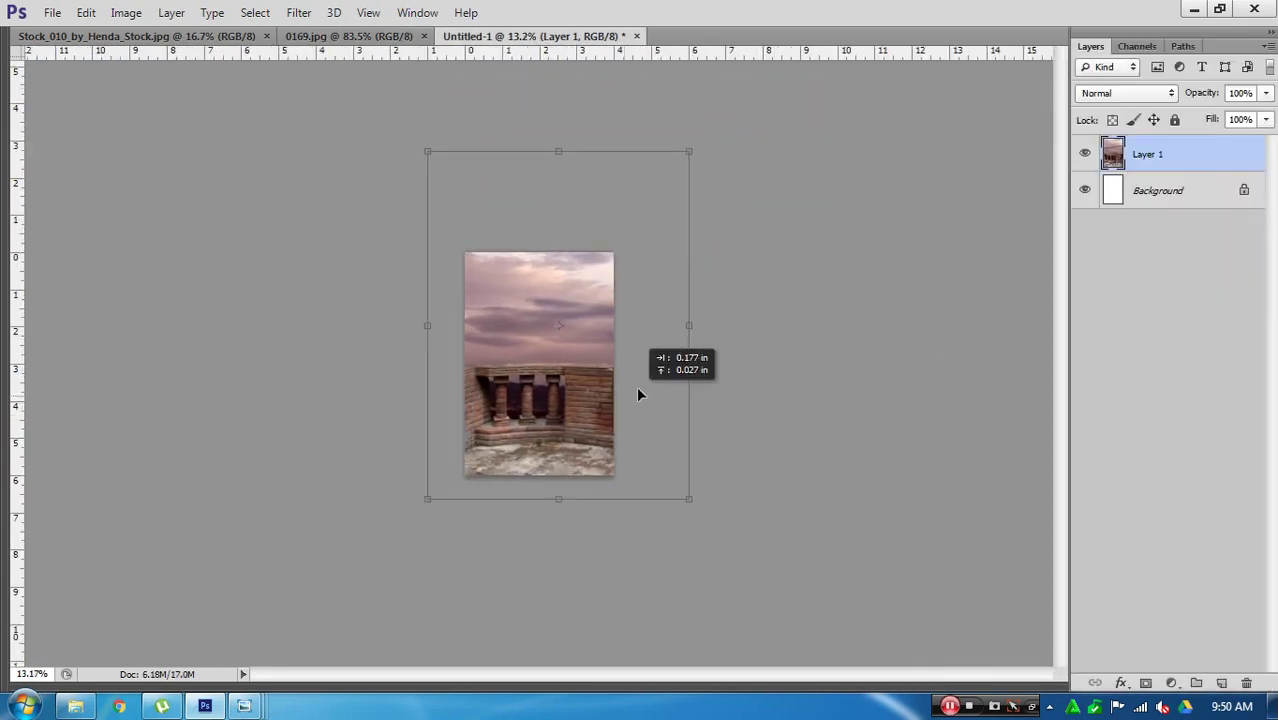
drag(727, 121, 634, 210)
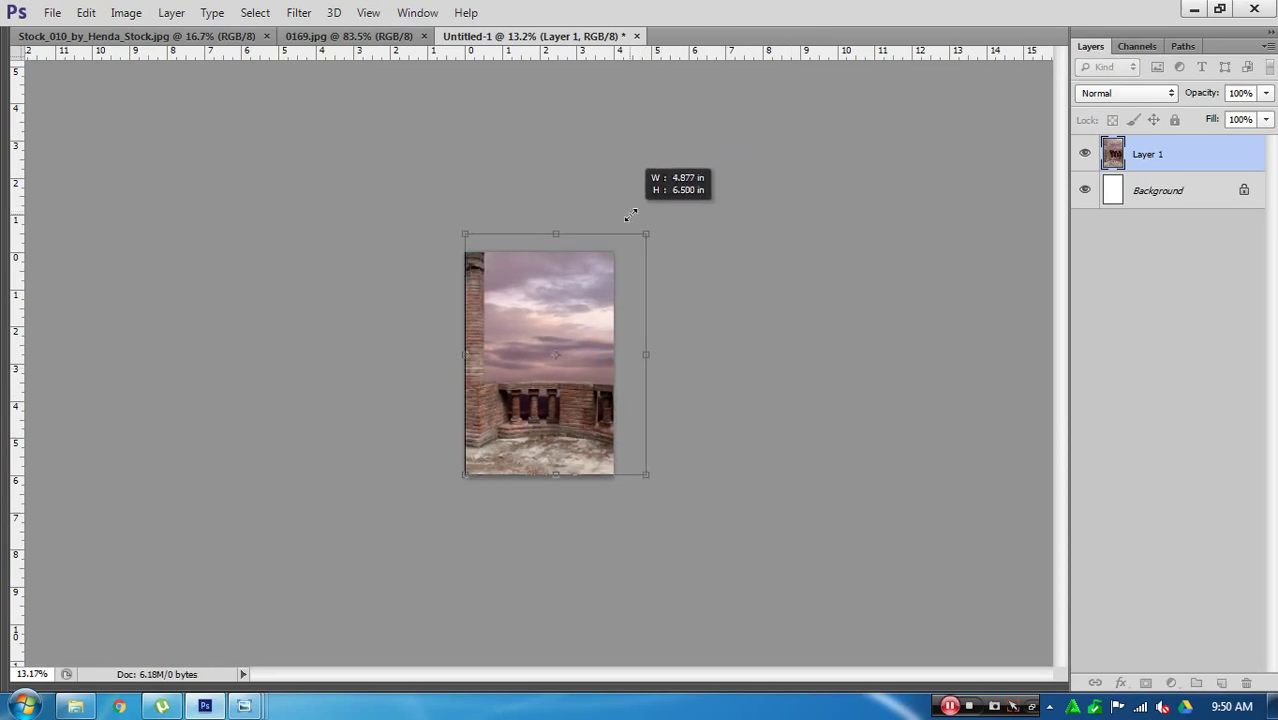
drag(634, 210, 636, 247)
scroll(542, 369, up, 2)
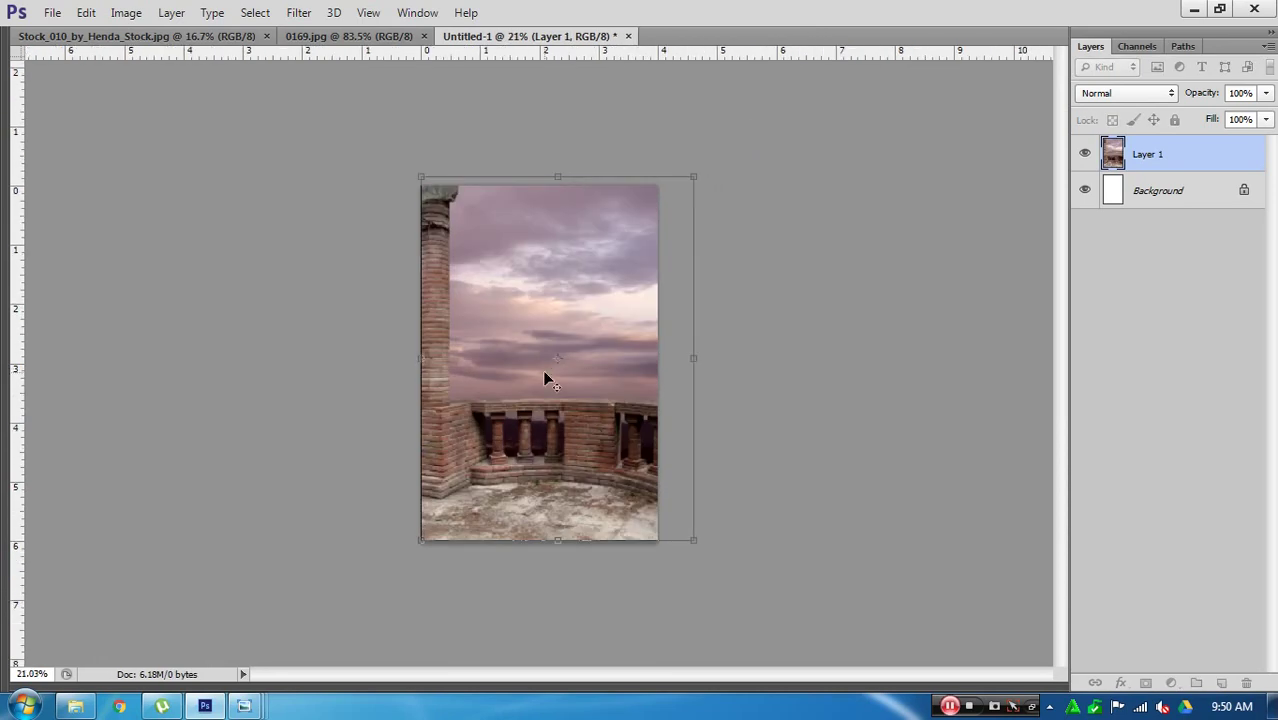
mouse_move(603, 455)
mouse_down()
mouse_move(588, 453)
mouse_move(603, 452)
mouse_up()
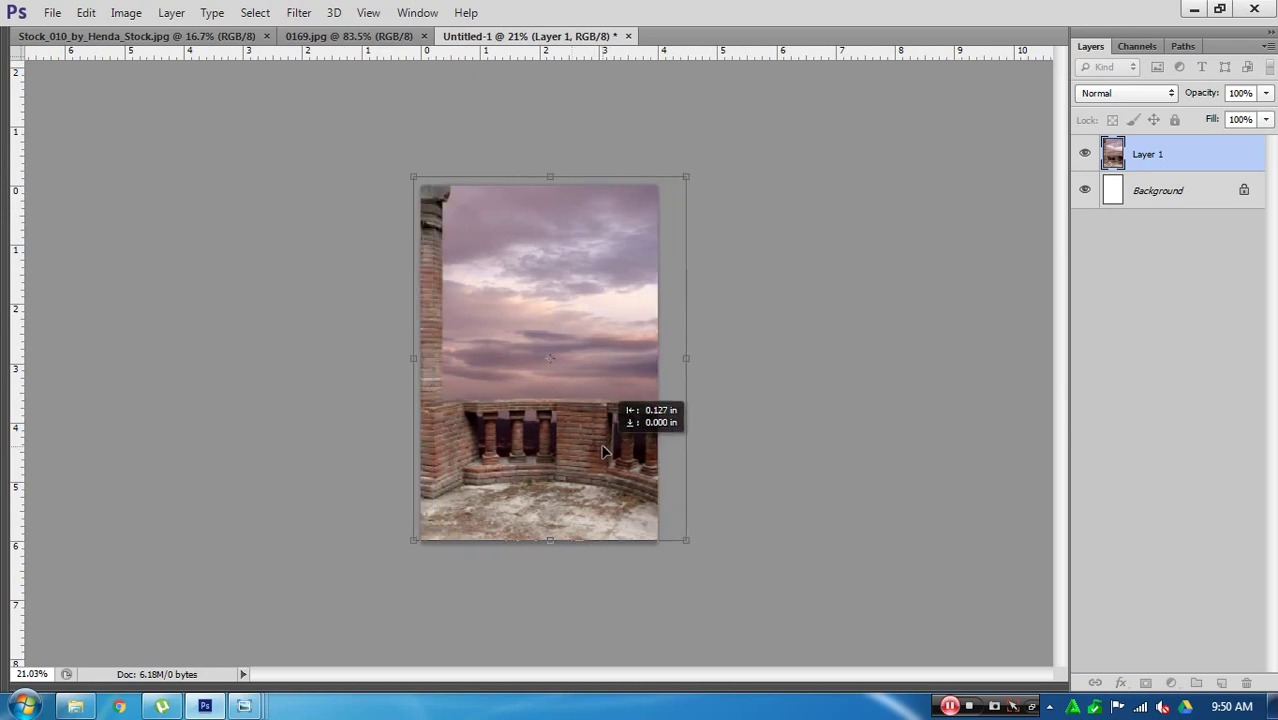
scroll(550, 458, up, 2)
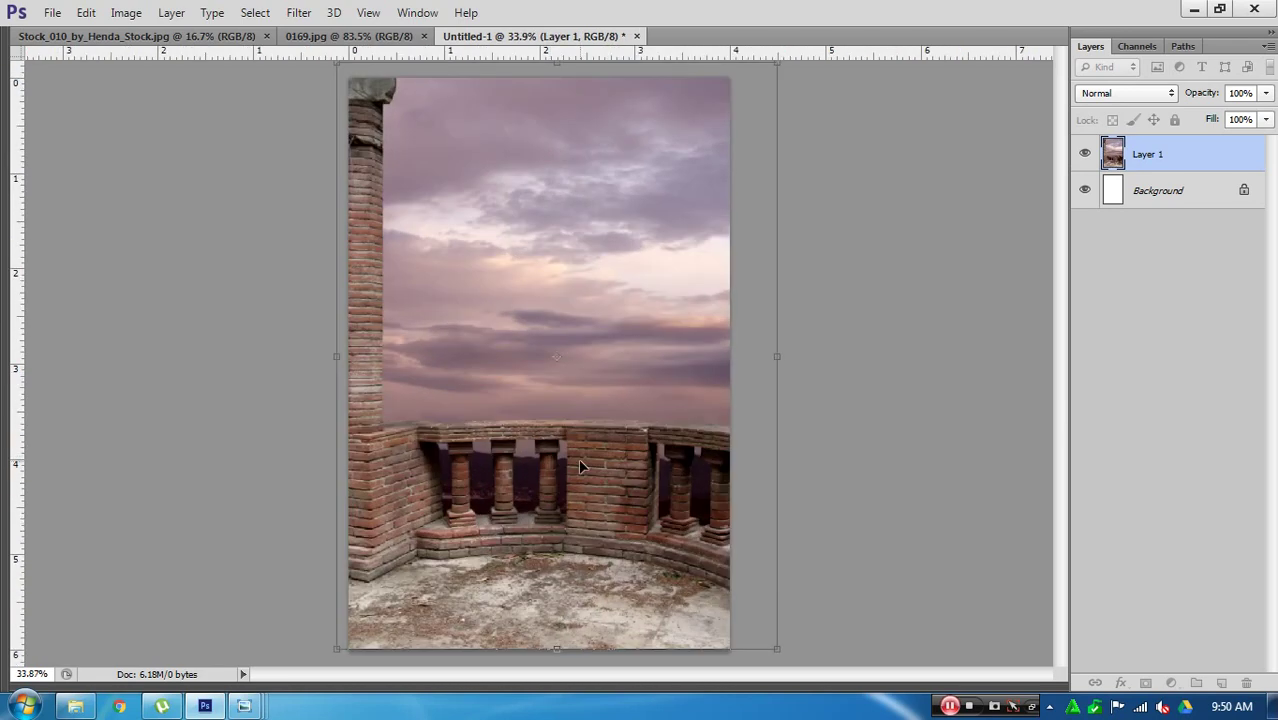
key(Return)
Step: Close the Stock_010 balcony photo and switch to the 0169 bride photo
key(ctrl+Tab)
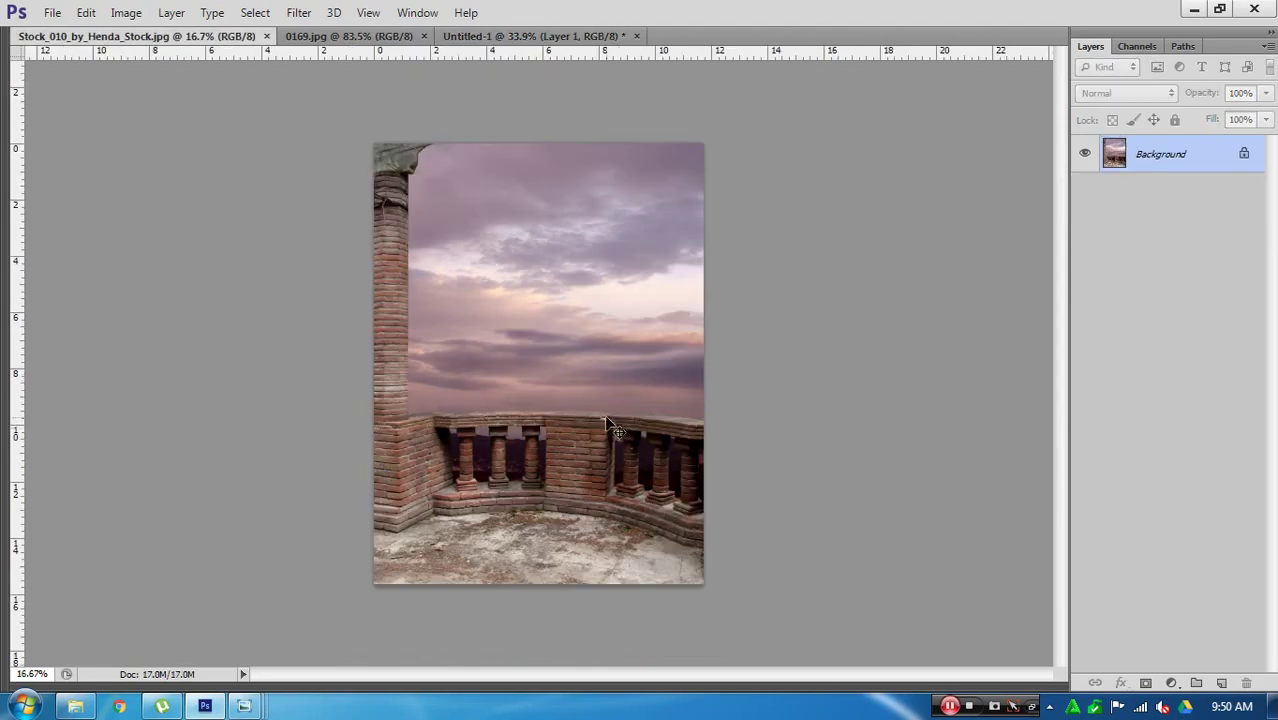
key(ctrl+w)
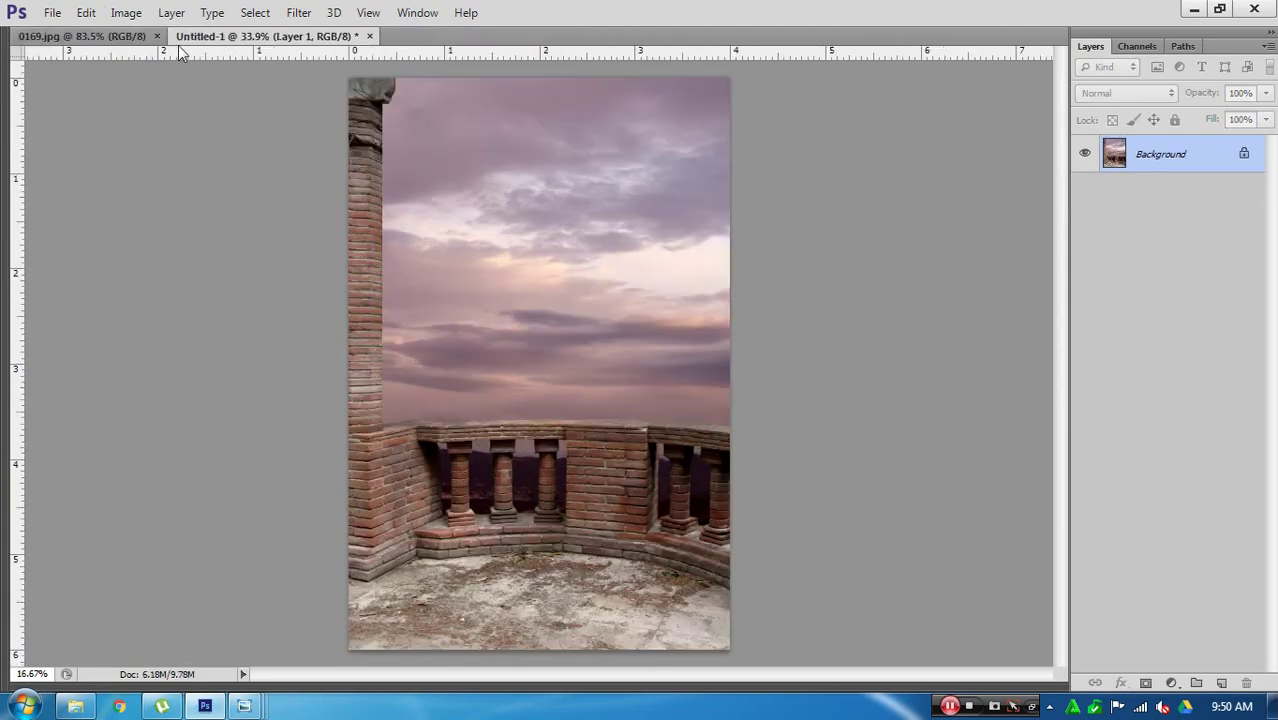
key(ctrl+Tab)
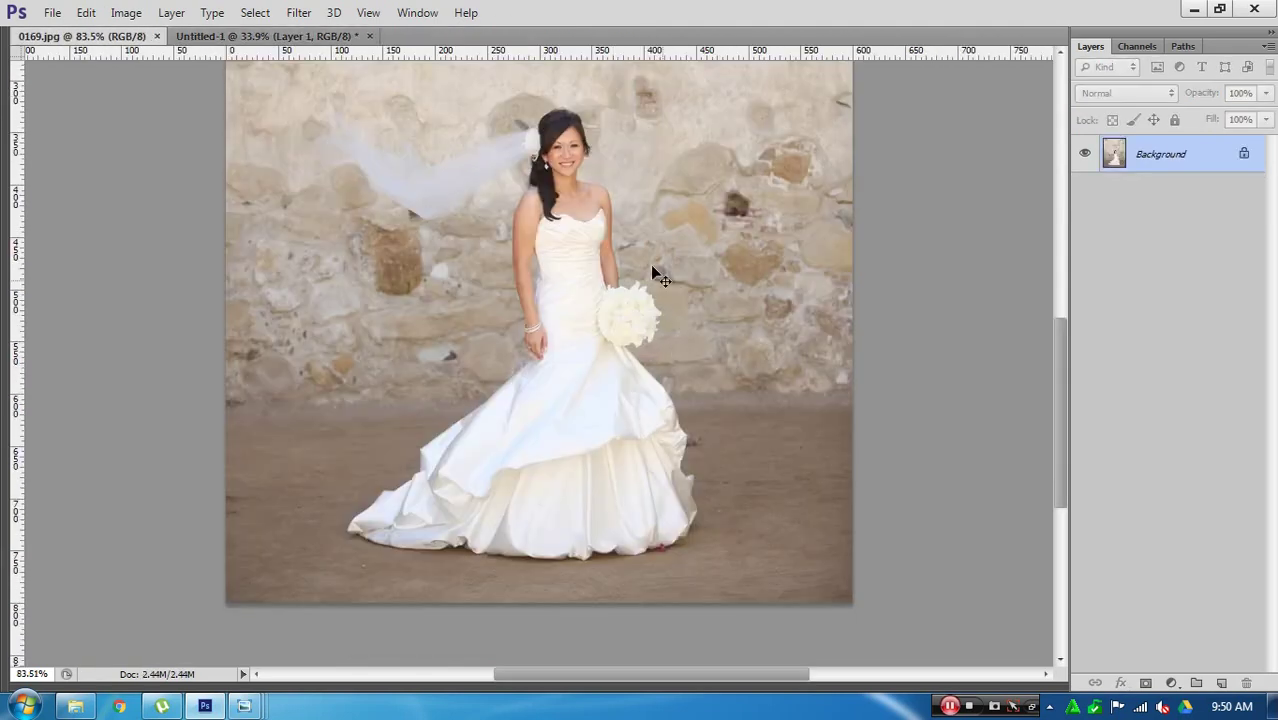
Step: Paint a Quick Selection over the bride's head, hair and shoulders
scroll(652, 270, up, 2)
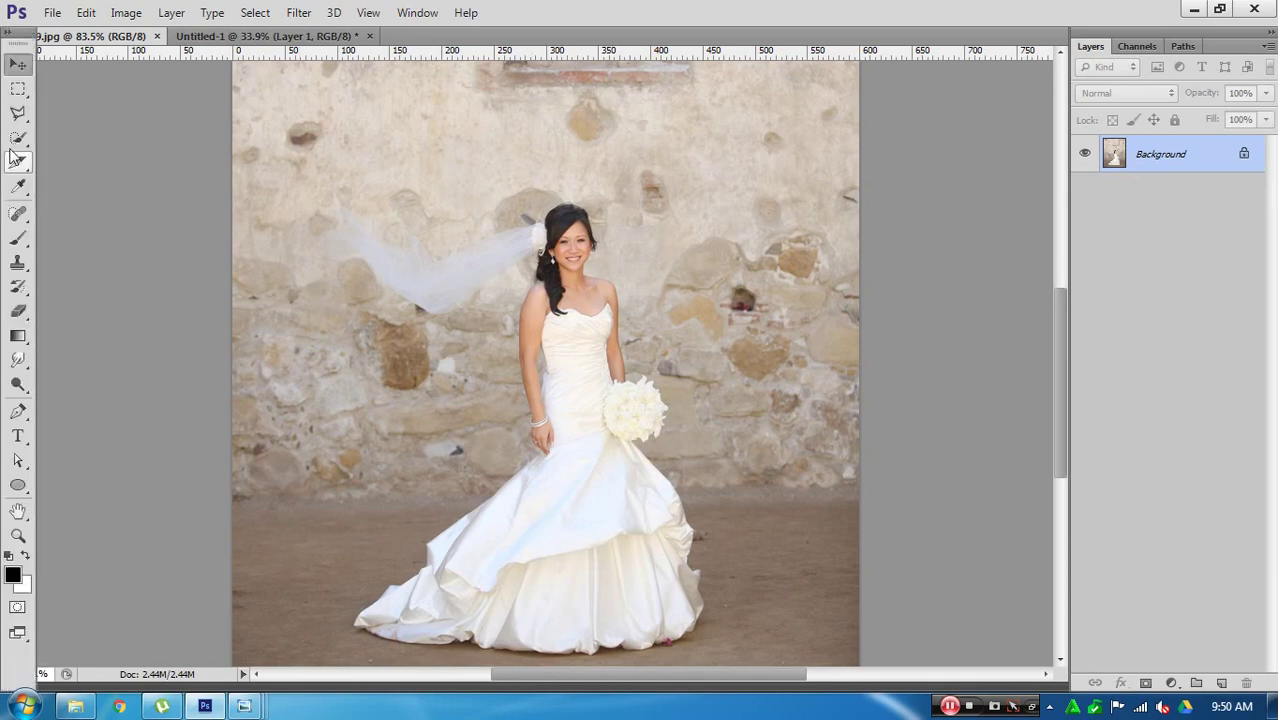
click(20, 40)
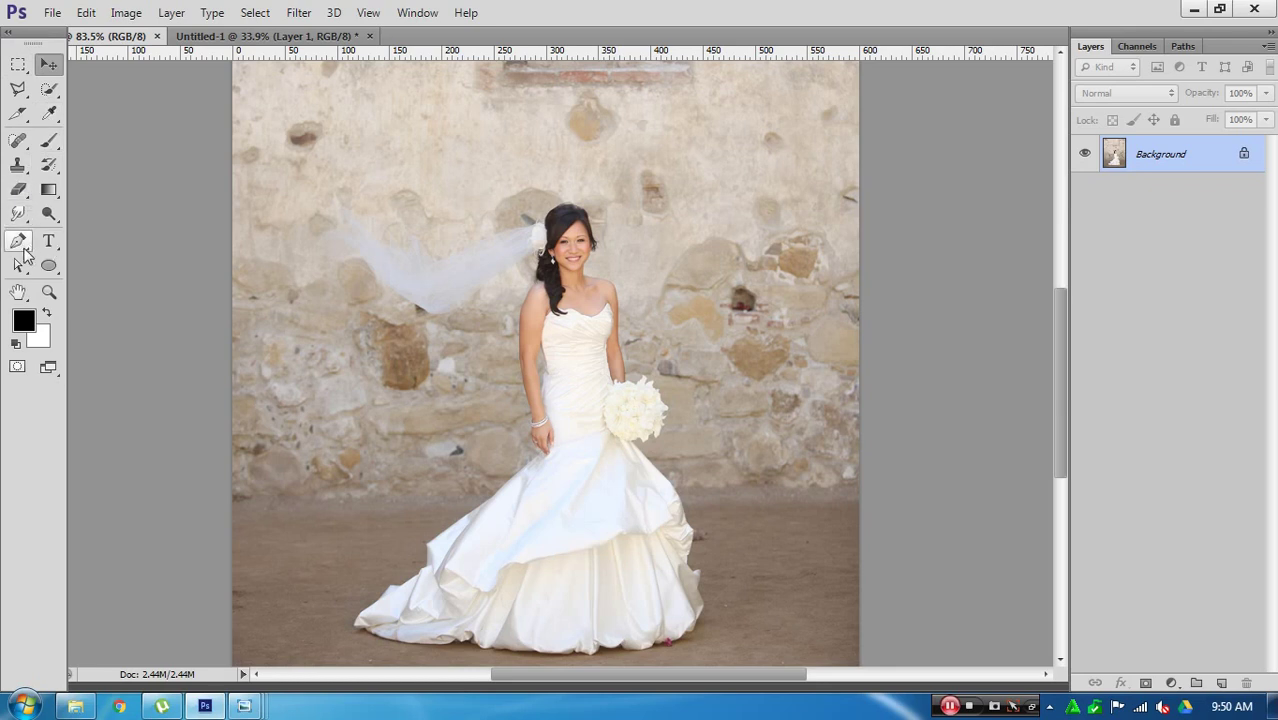
right_click(49, 88)
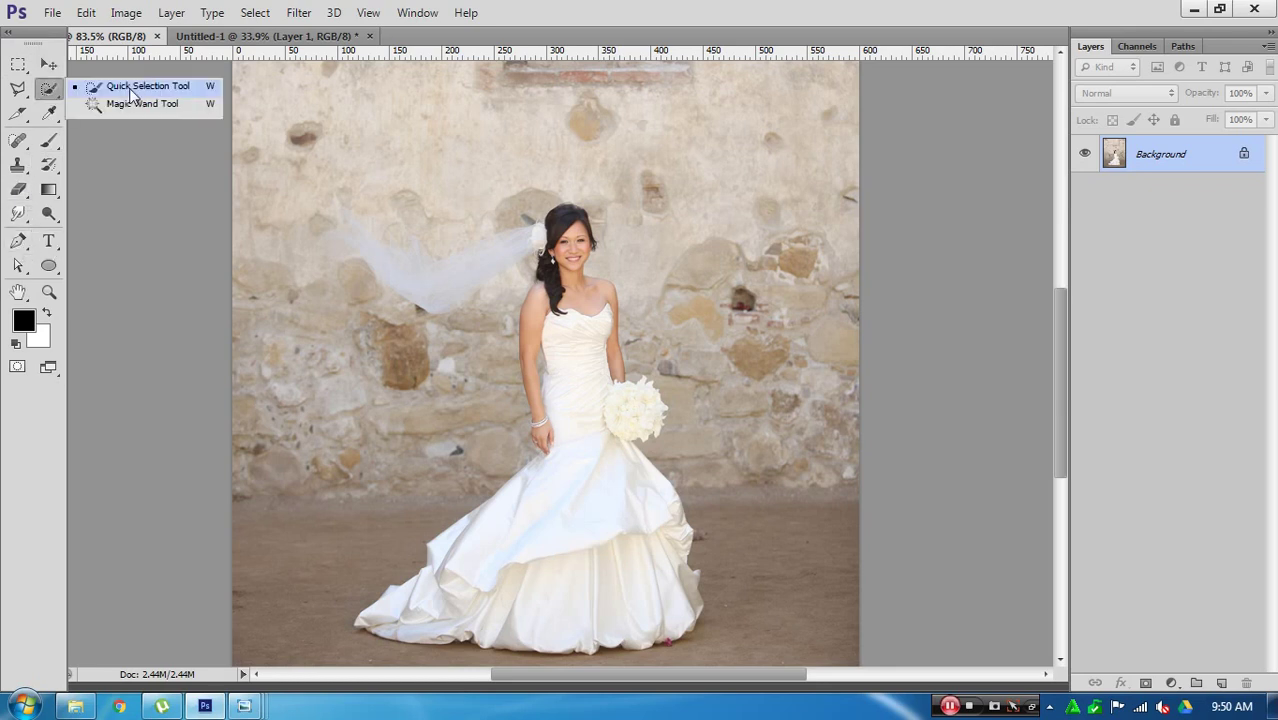
click(135, 88)
mouse_move(556, 228)
mouse_down()
mouse_move(567, 305)
mouse_move(548, 320)
mouse_move(566, 470)
mouse_move(548, 508)
mouse_move(462, 559)
mouse_move(576, 571)
mouse_move(648, 511)
mouse_up()
Step: Subtract the wall between hair, neck and shoulder, then zoom to check the arm edge
scroll(579, 414, up, 5)
scroll(560, 391, up, 2)
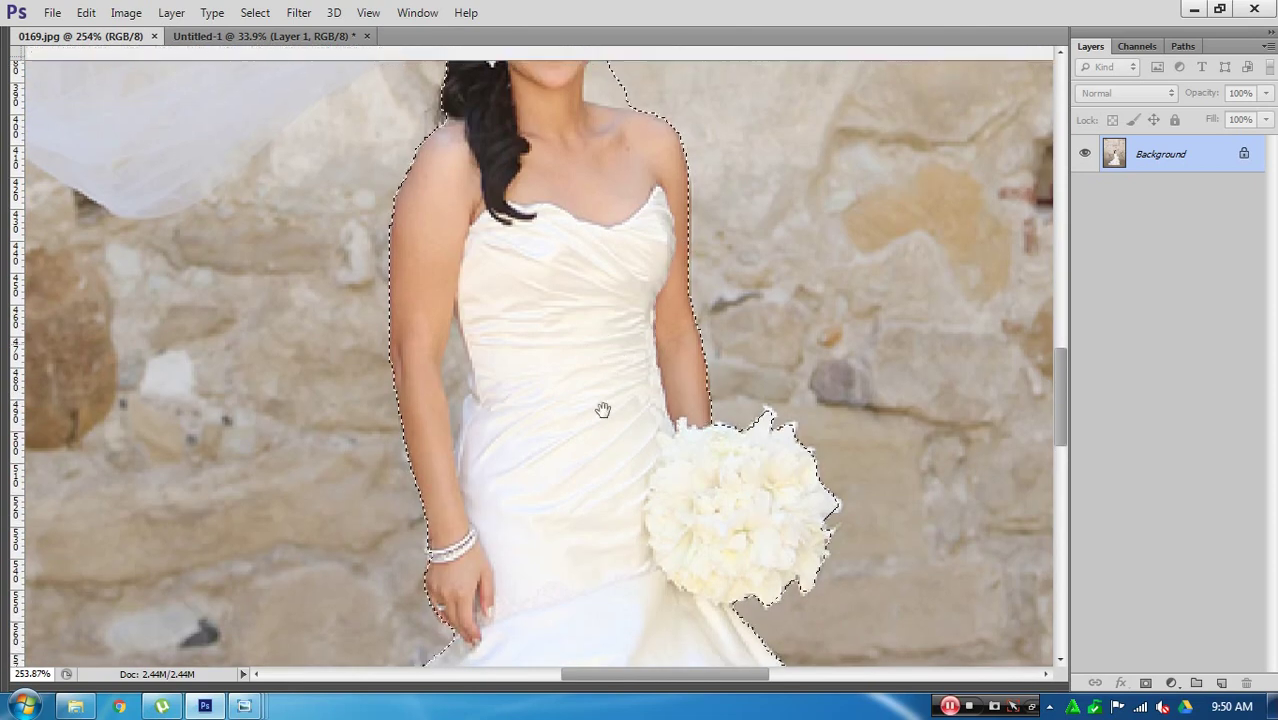
scroll(561, 372, up, 3)
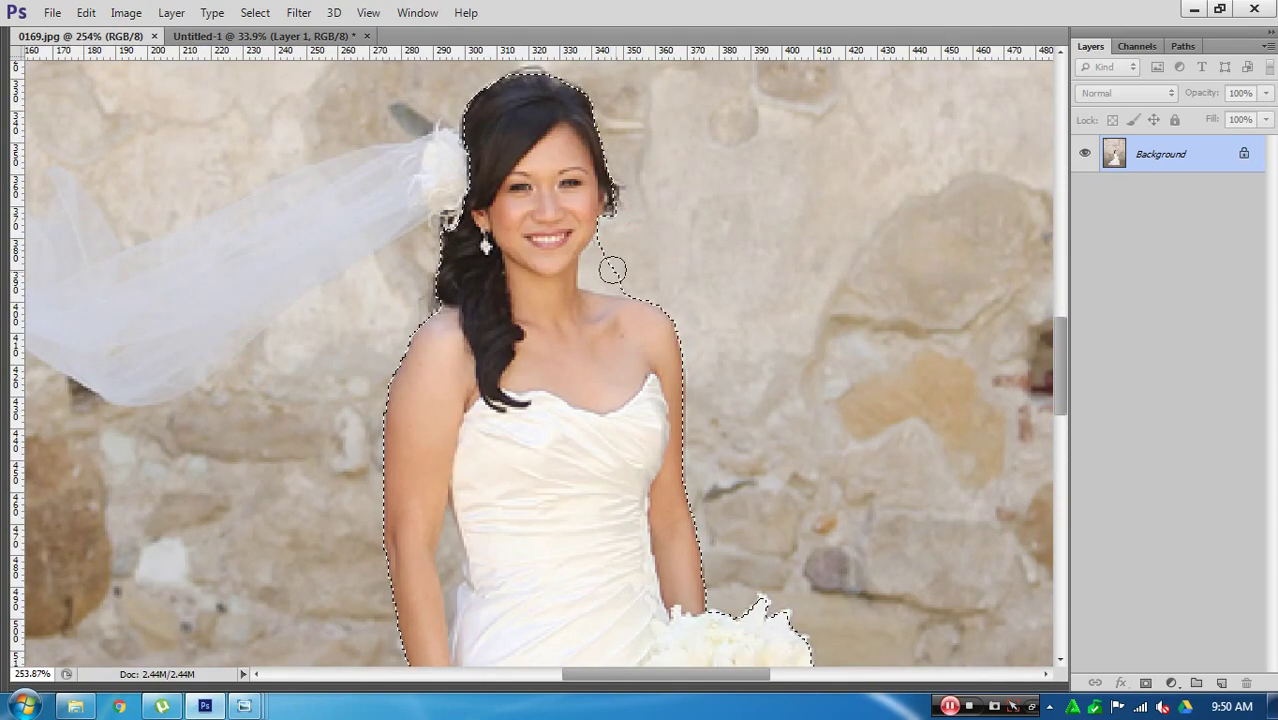
mouse_move(611, 268)
mouse_down()
mouse_move(655, 274)
mouse_move(593, 265)
mouse_up()
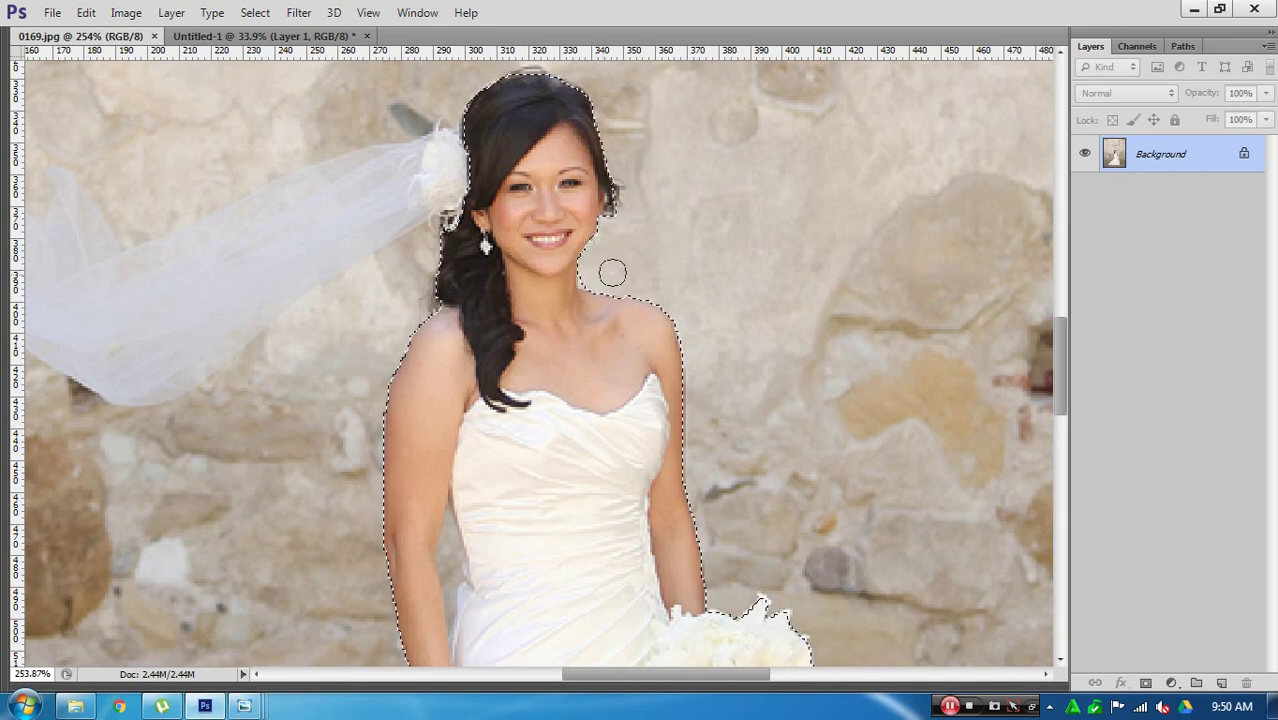
drag(593, 265, 652, 273)
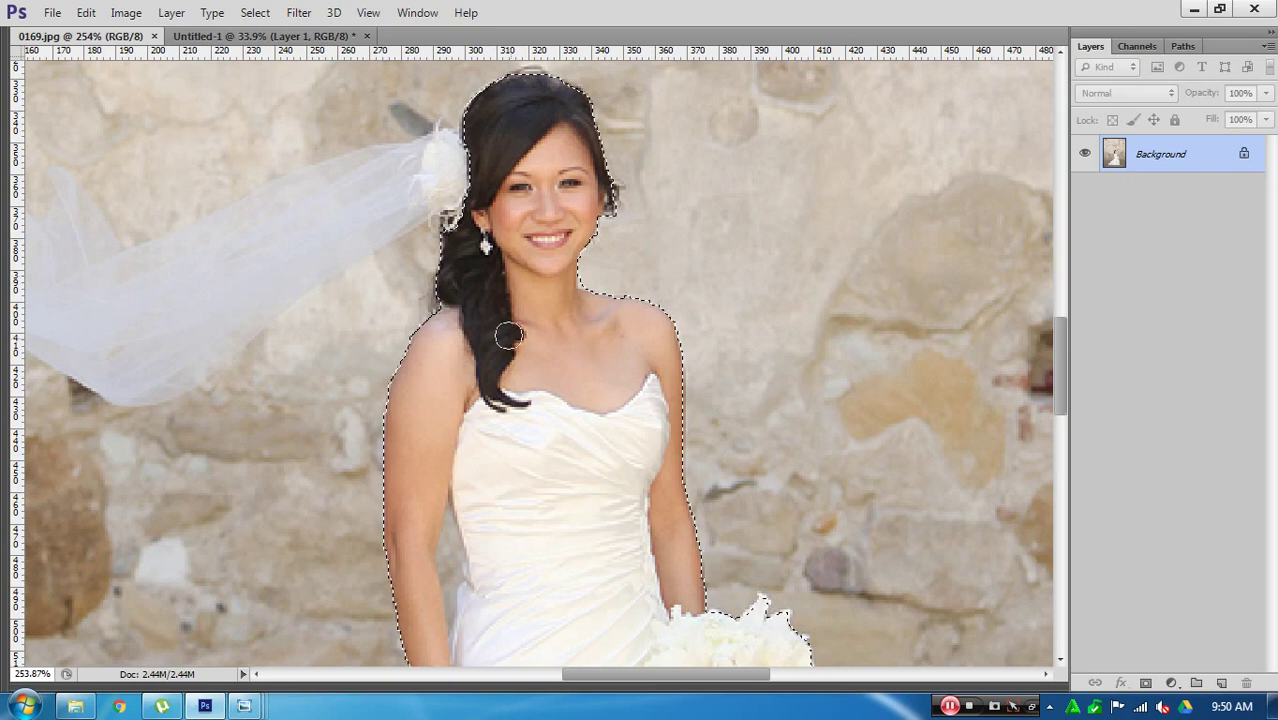
drag(508, 388, 593, 294)
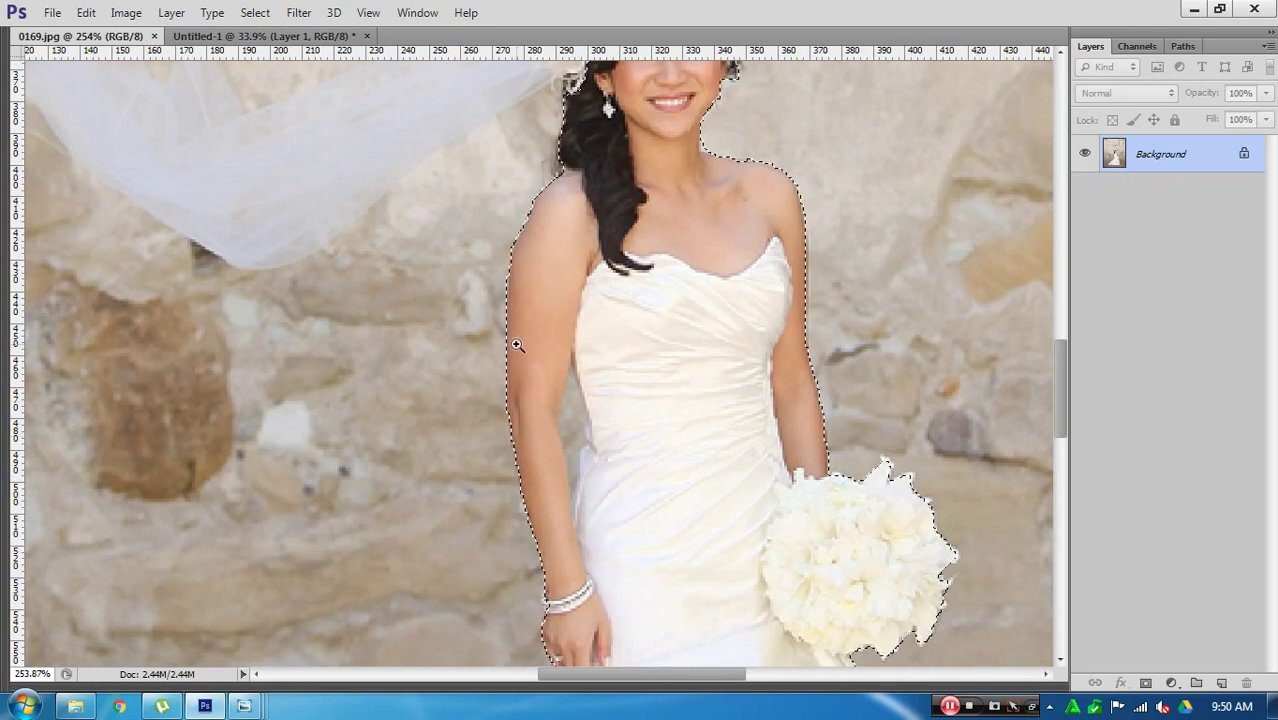
mouse_move(553, 362)
mouse_down()
mouse_move(590, 367)
mouse_move(559, 374)
mouse_up()
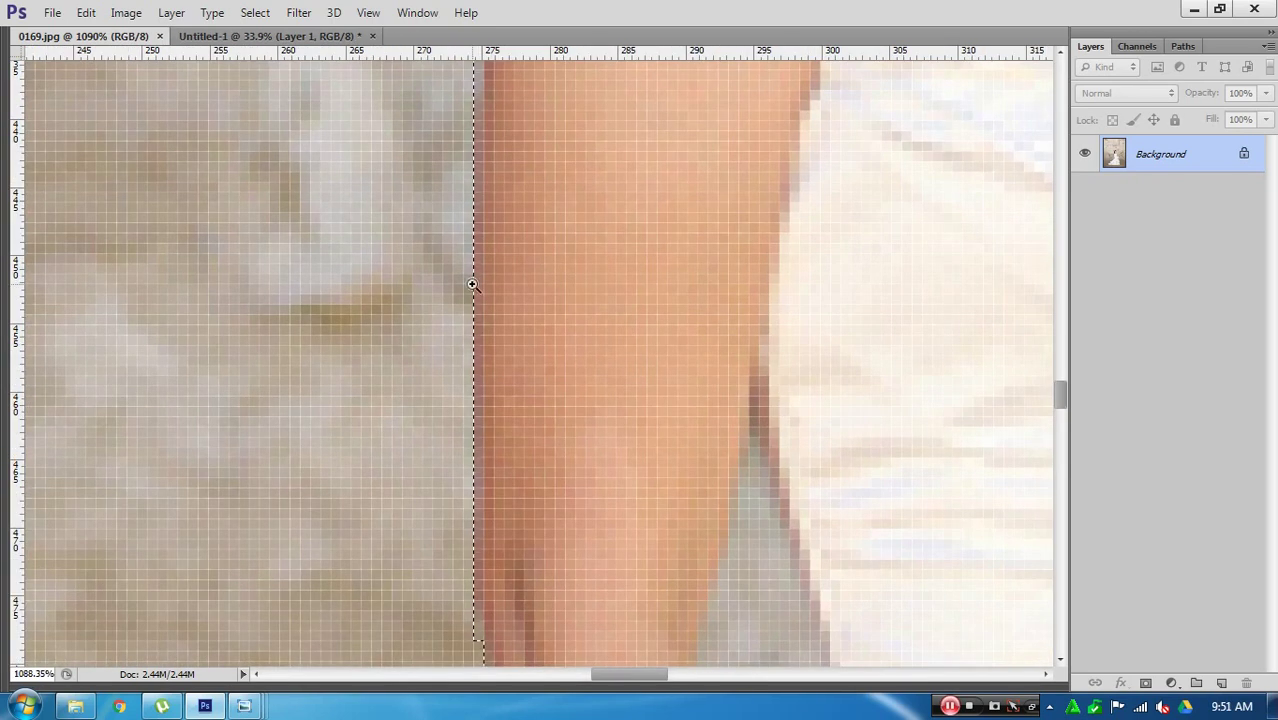
Step: Drop the rough selection, switch to the Pen tool, and zoom in on the bride's neck and shoulder
drag(685, 205, 565, 337)
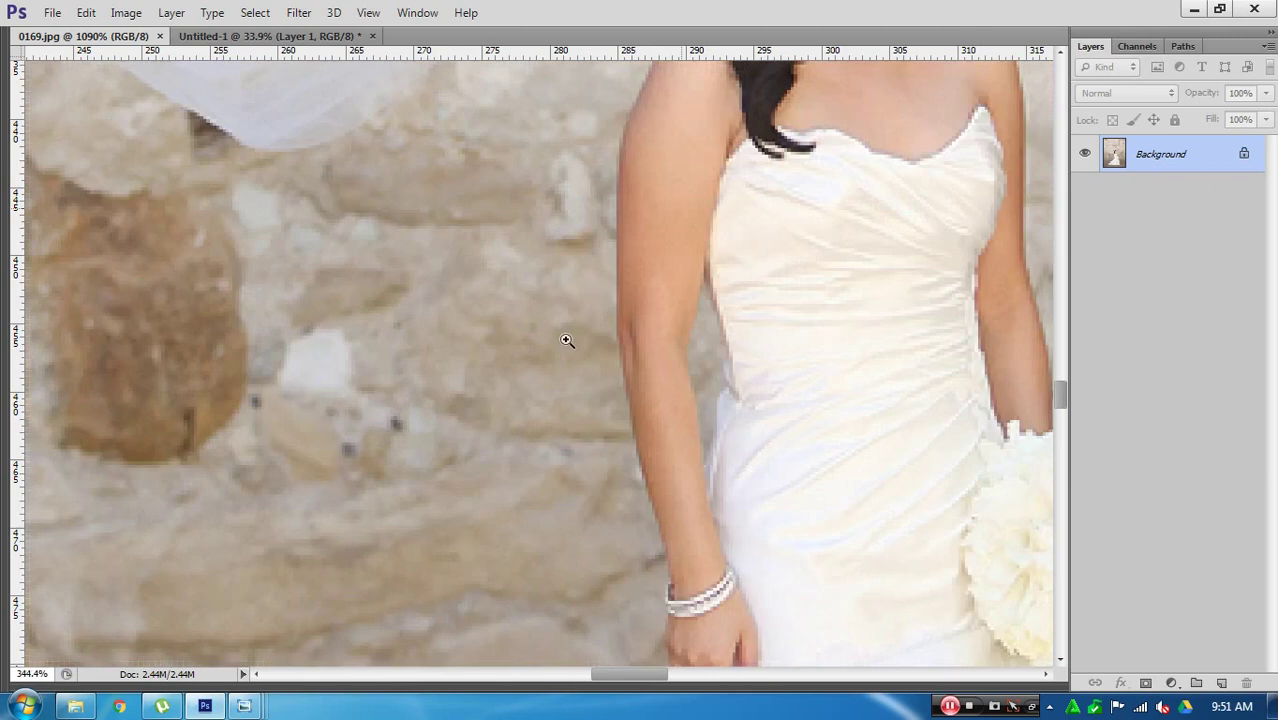
key(ctrl+d)
key(Tab)
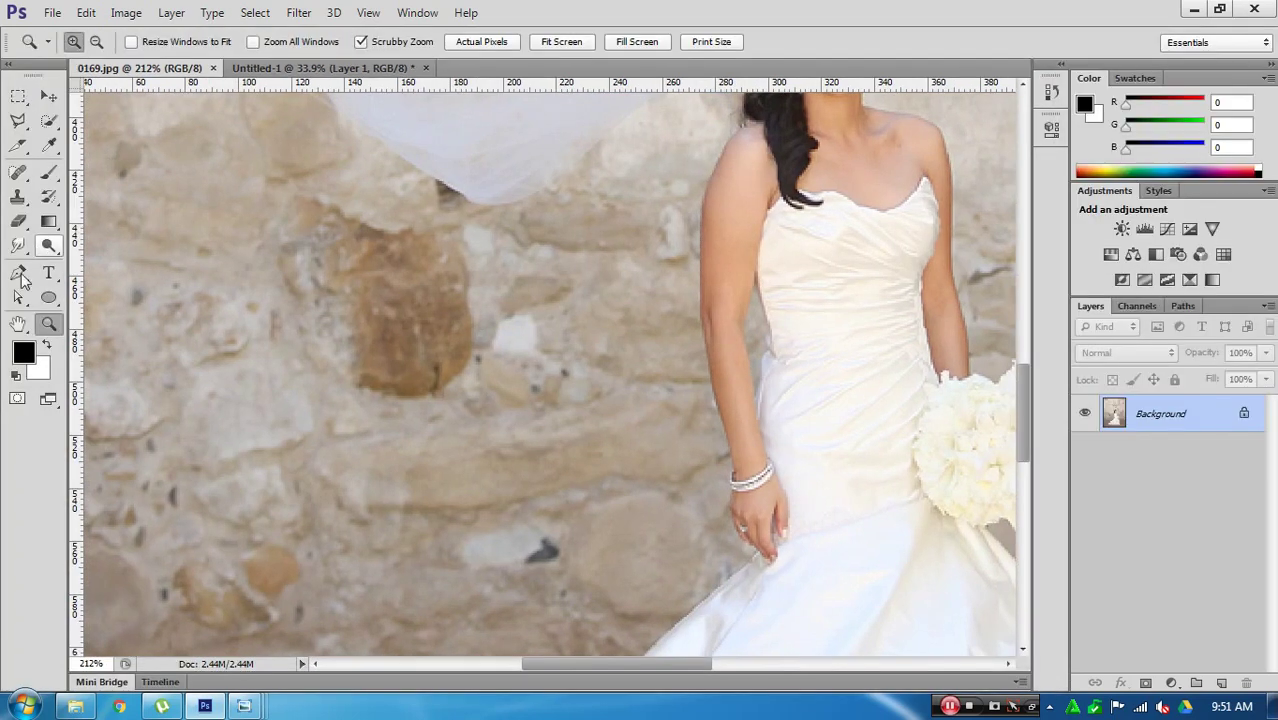
key(p)
key(Tab)
scroll(660, 180, up, 1)
scroll(660, 180, up, 2)
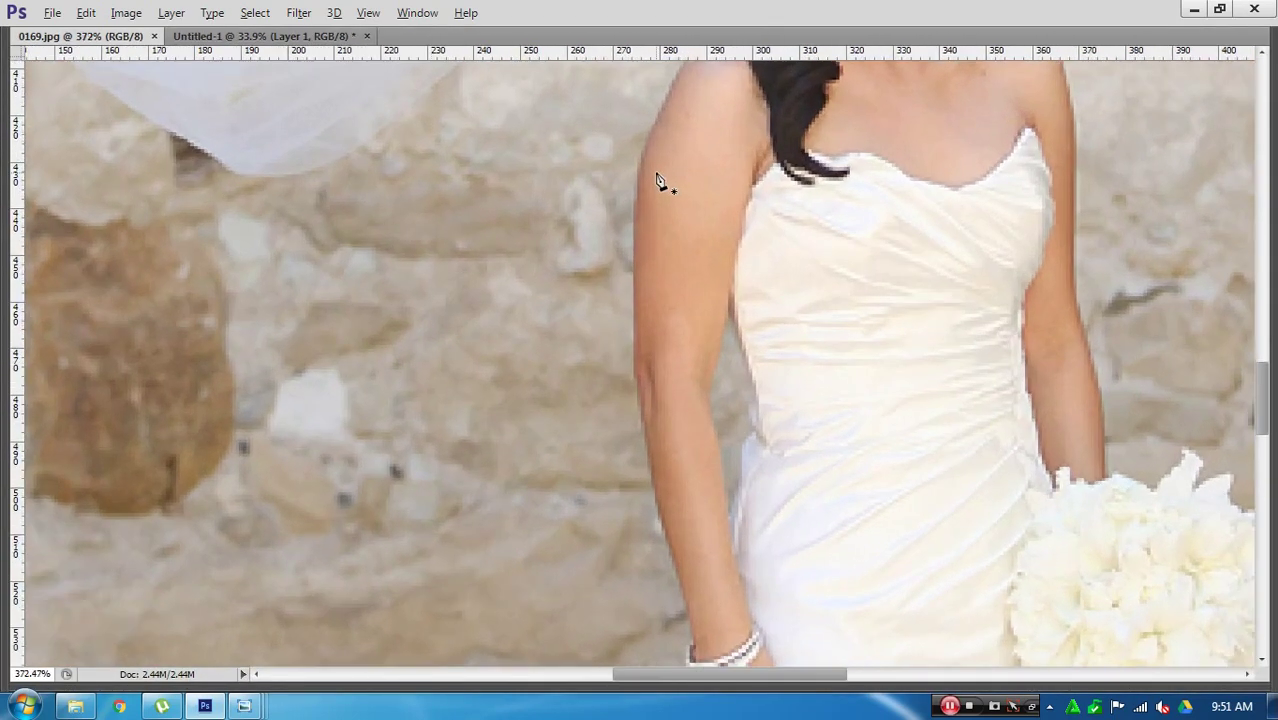
scroll(660, 183, up, 2)
drag(656, 183, 633, 358)
drag(655, 215, 585, 194)
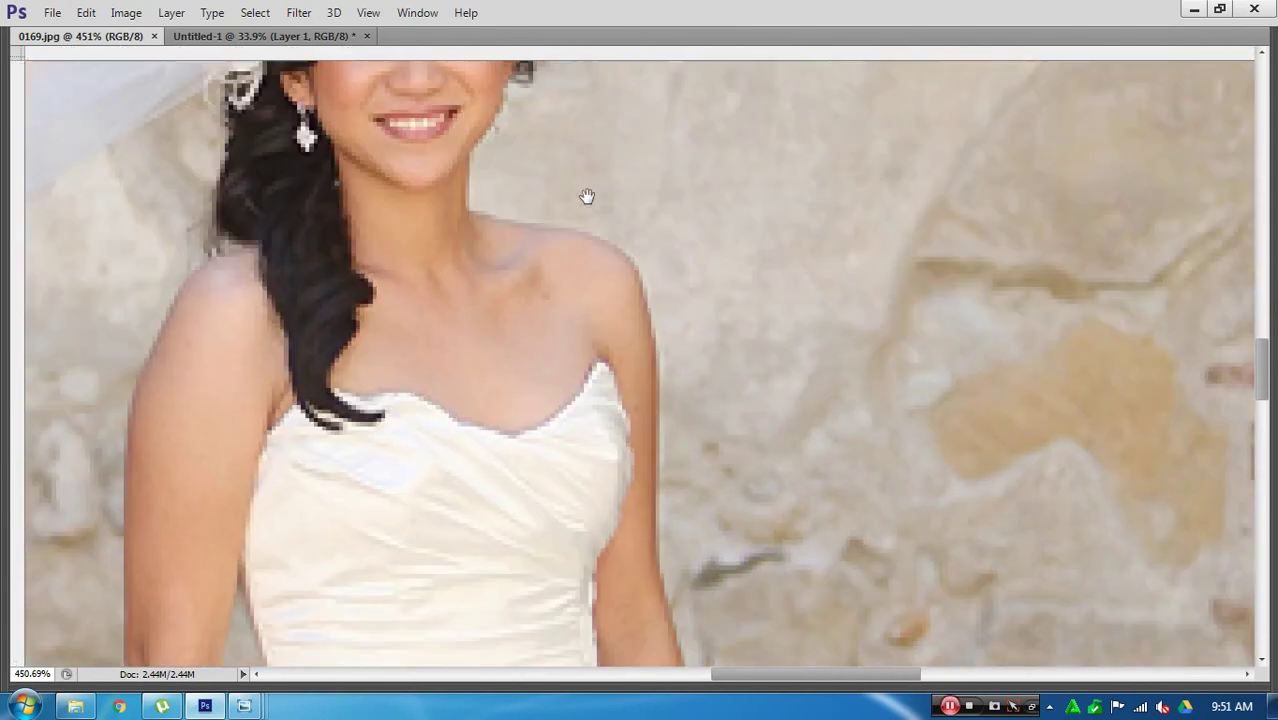
scroll(502, 255, up, 3)
scroll(447, 256, up, 1)
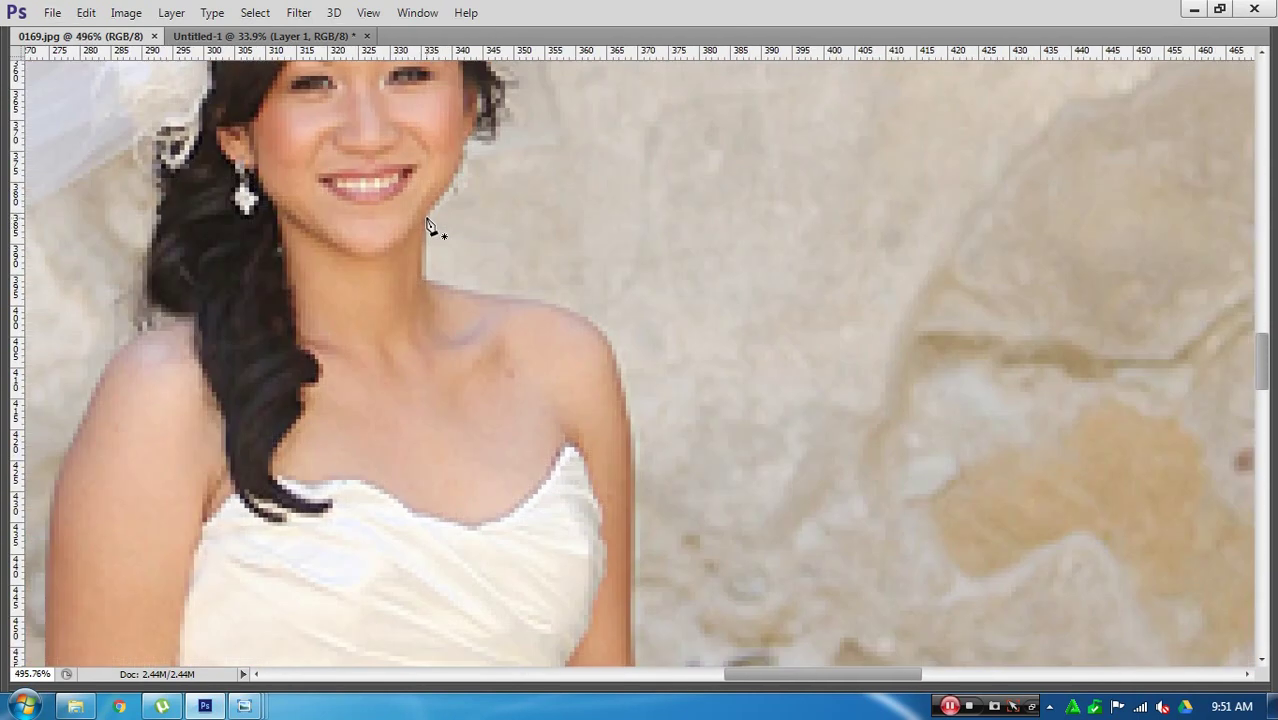
Step: Start a pen path at the bride's neck and curve it over her shoulder
click(427, 222)
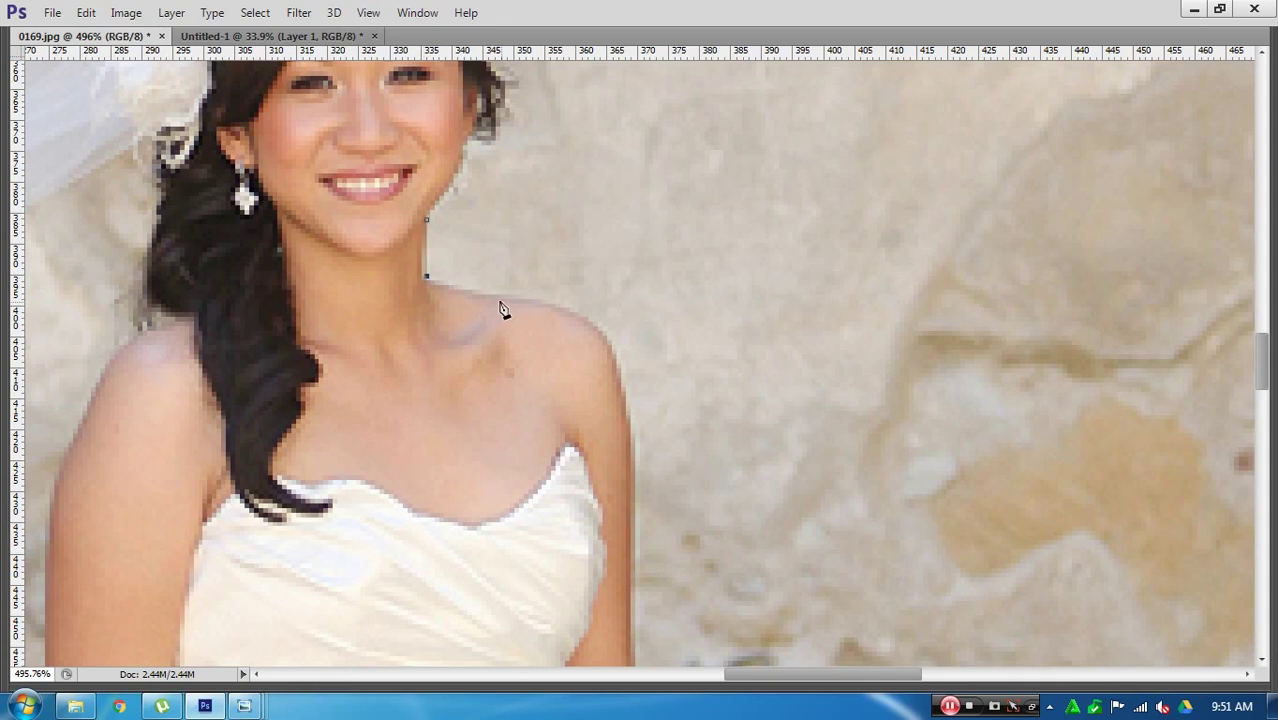
click(432, 292)
drag(546, 300, 617, 307)
drag(627, 388, 607, 342)
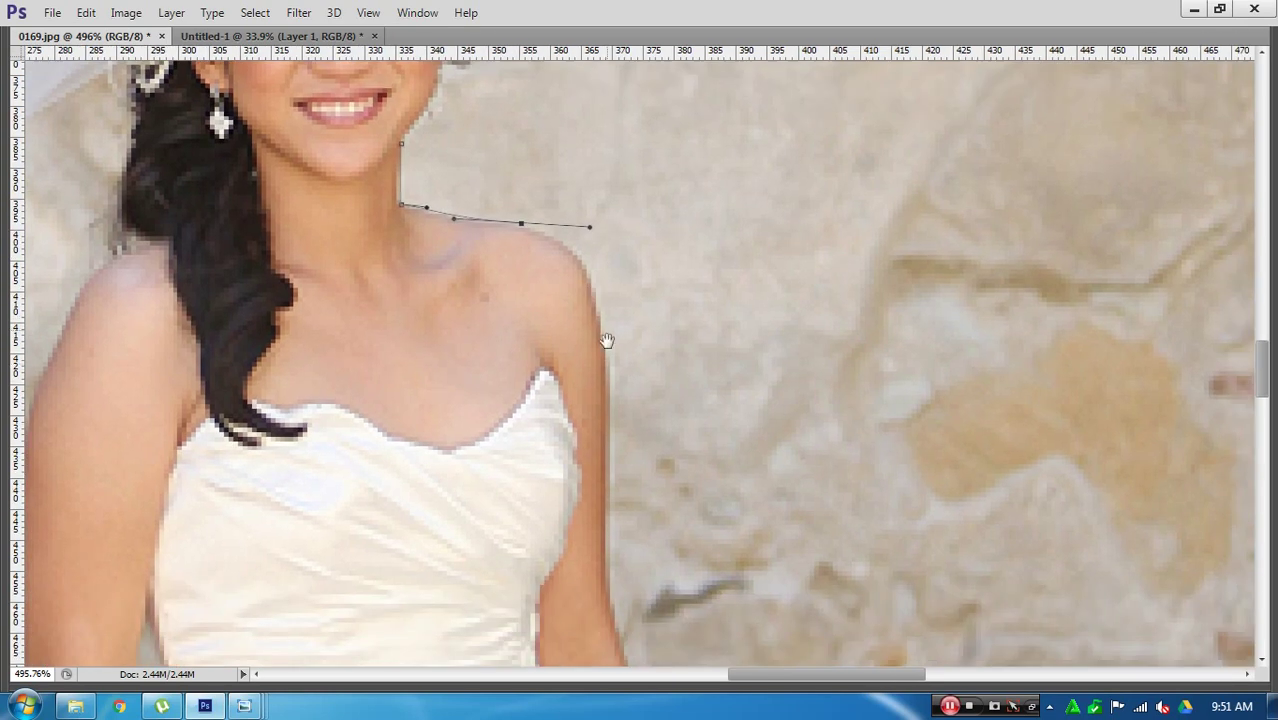
drag(612, 428, 609, 456)
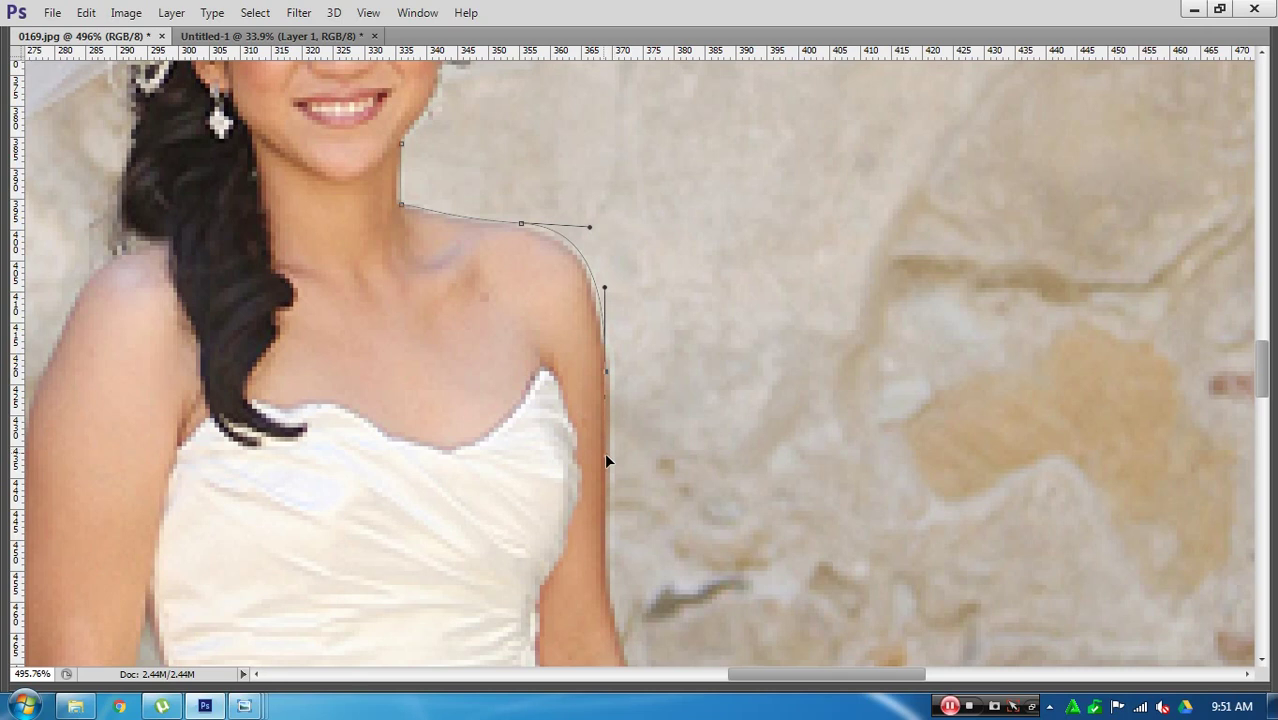
mouse_move(589, 227)
mouse_down()
mouse_move(578, 232)
mouse_move(592, 237)
mouse_move(517, 230)
mouse_up()
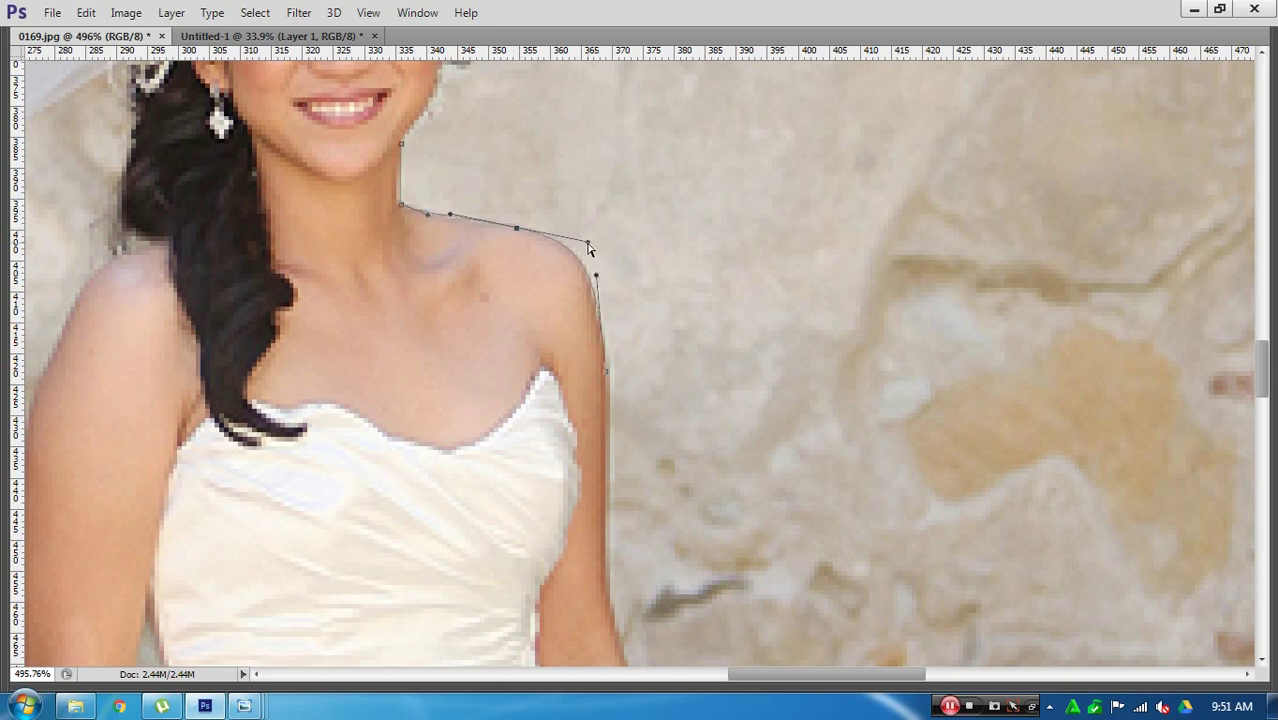
drag(587, 242, 592, 244)
scroll(650, 378, down, 3)
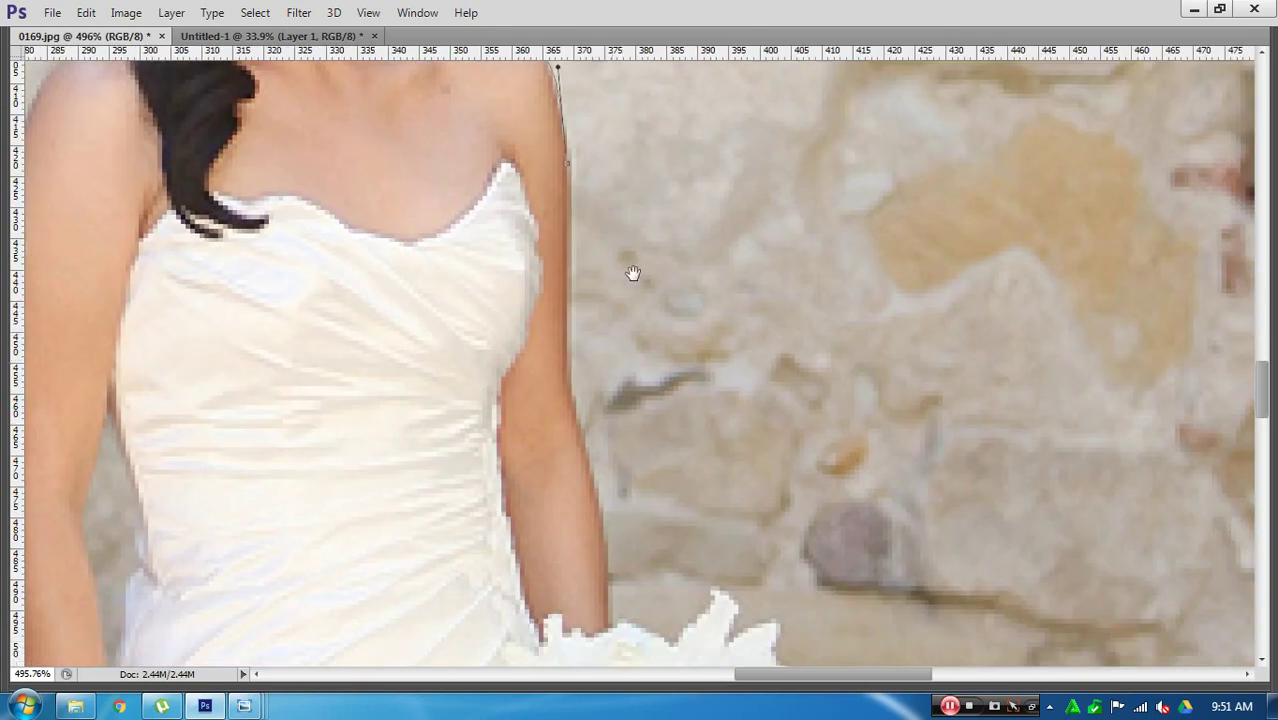
Step: Continue the pen path down the arm to a curved anchor at the wrist
drag(574, 404, 583, 445)
scroll(600, 330, down, 2)
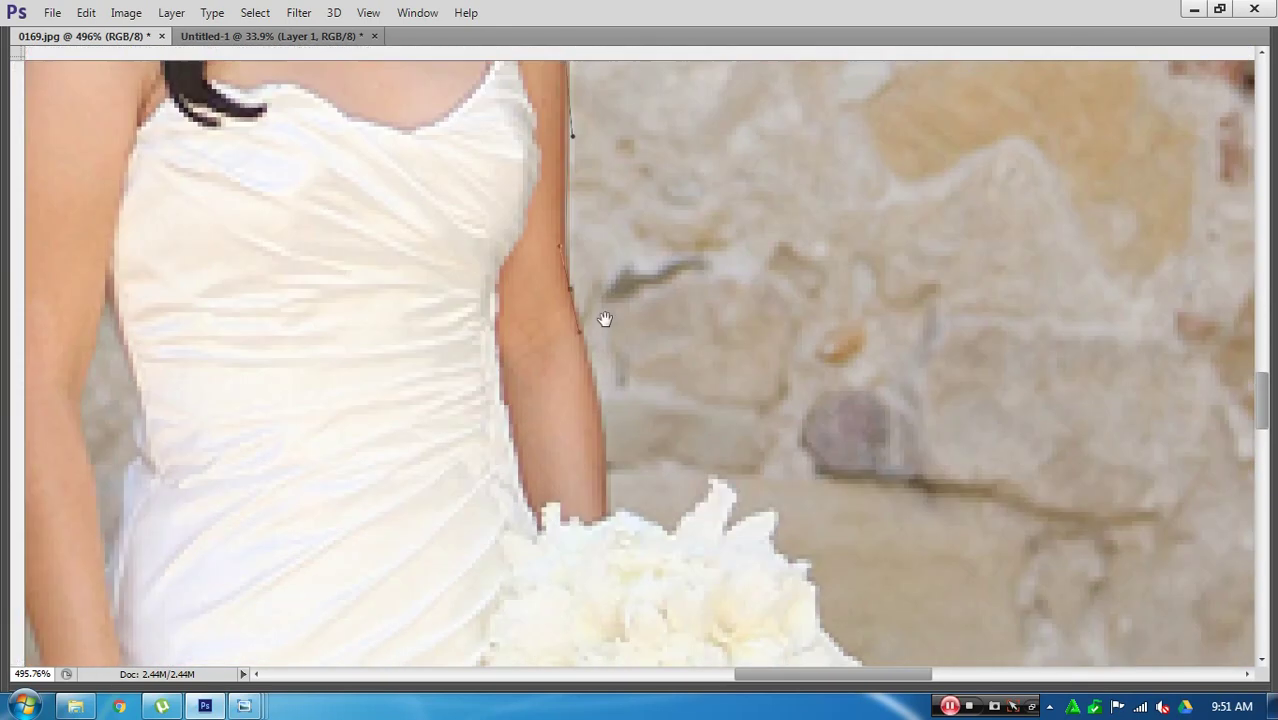
scroll(610, 350, down, 2)
drag(603, 410, 604, 430)
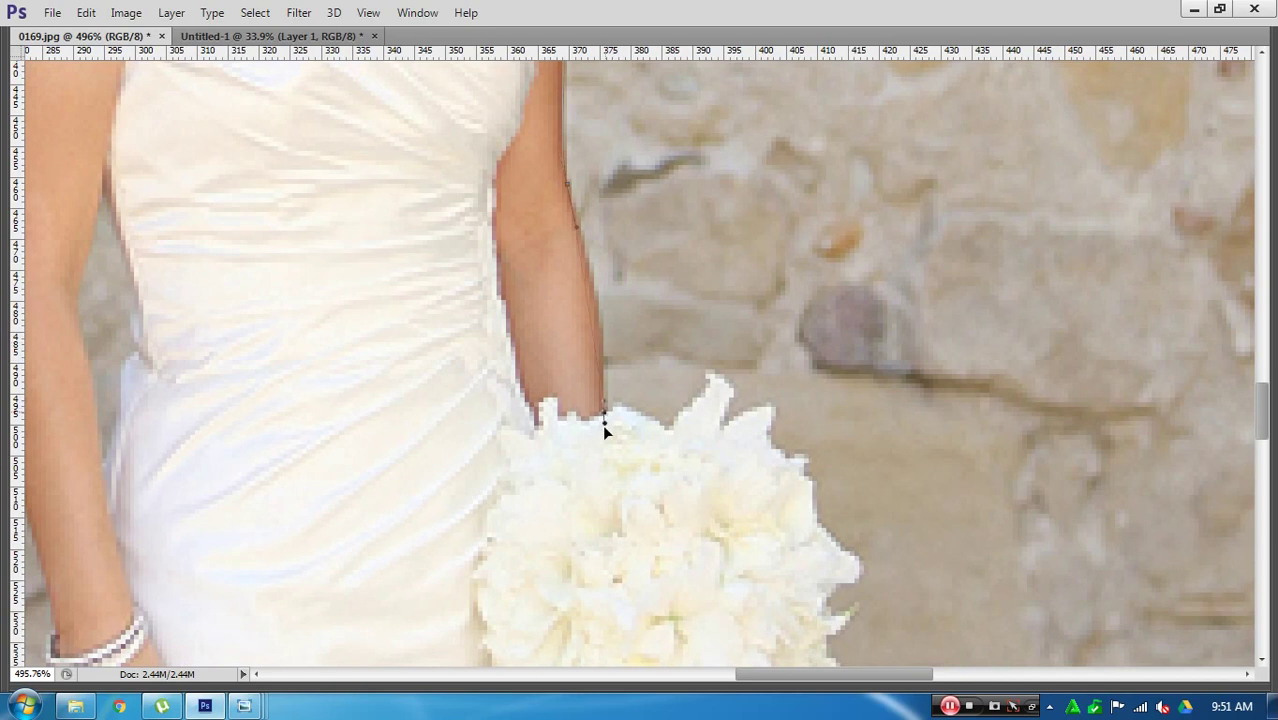
drag(603, 474, 604, 518)
key(Tab)
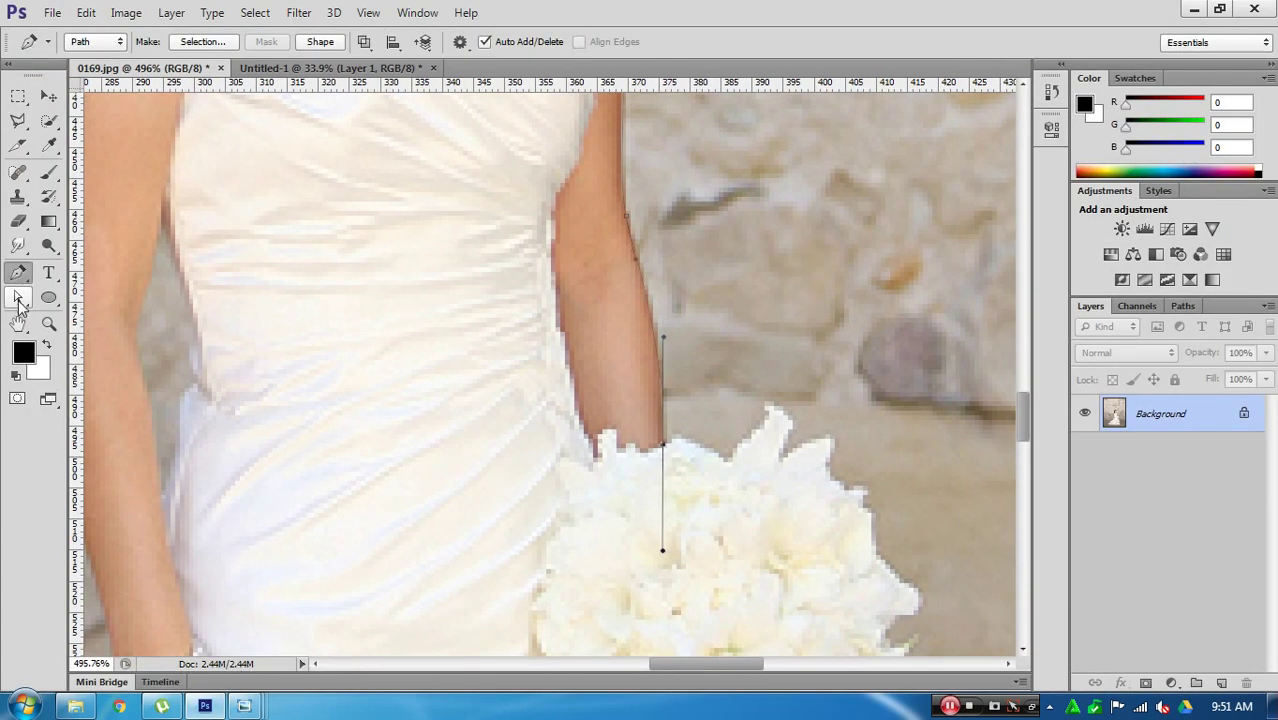
key(Tab)
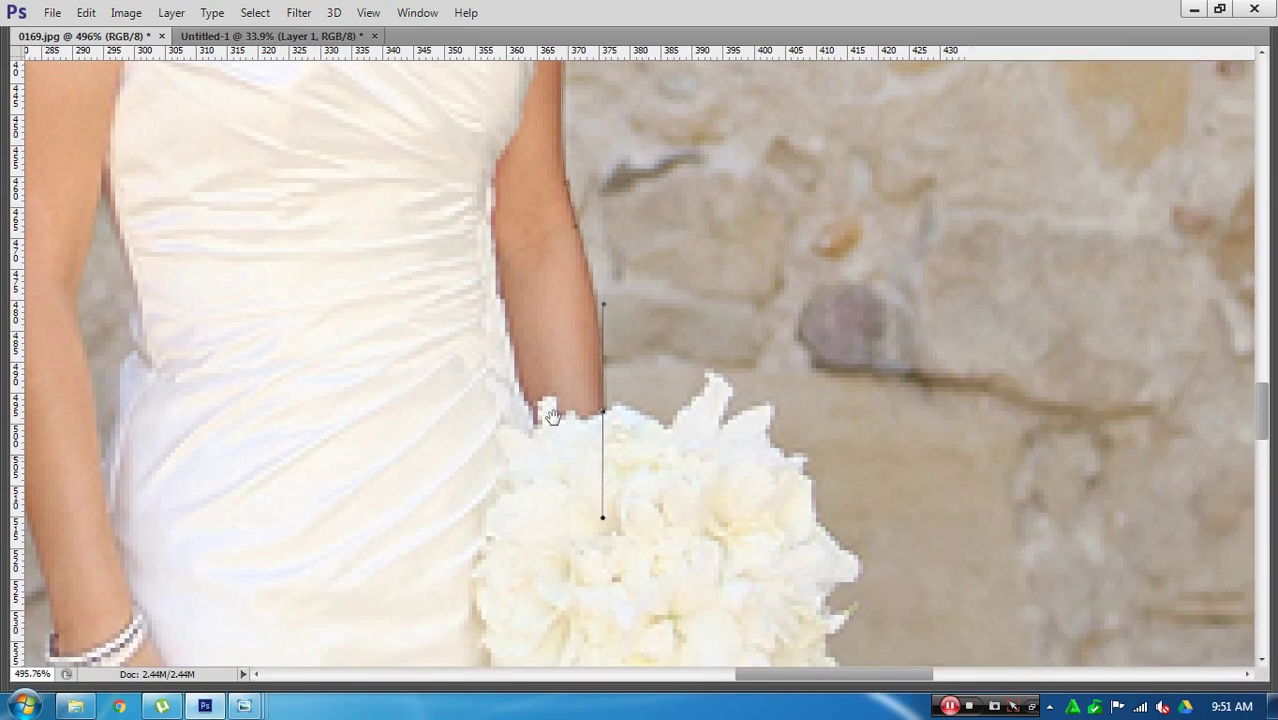
scroll(556, 408, down, 2)
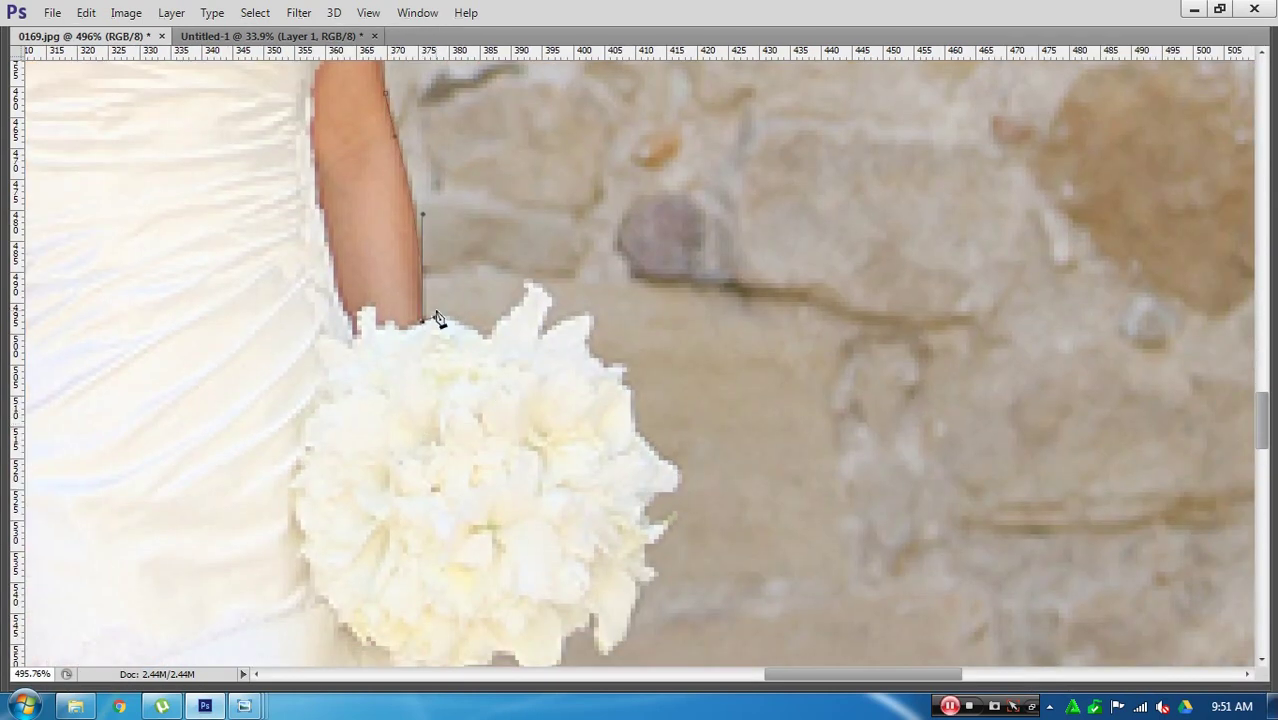
Step: Trace the path where the arm meets the bouquet and along its top edge
drag(437, 318, 476, 336)
drag(505, 352, 510, 318)
click(513, 306)
scroll(492, 323, up, 2)
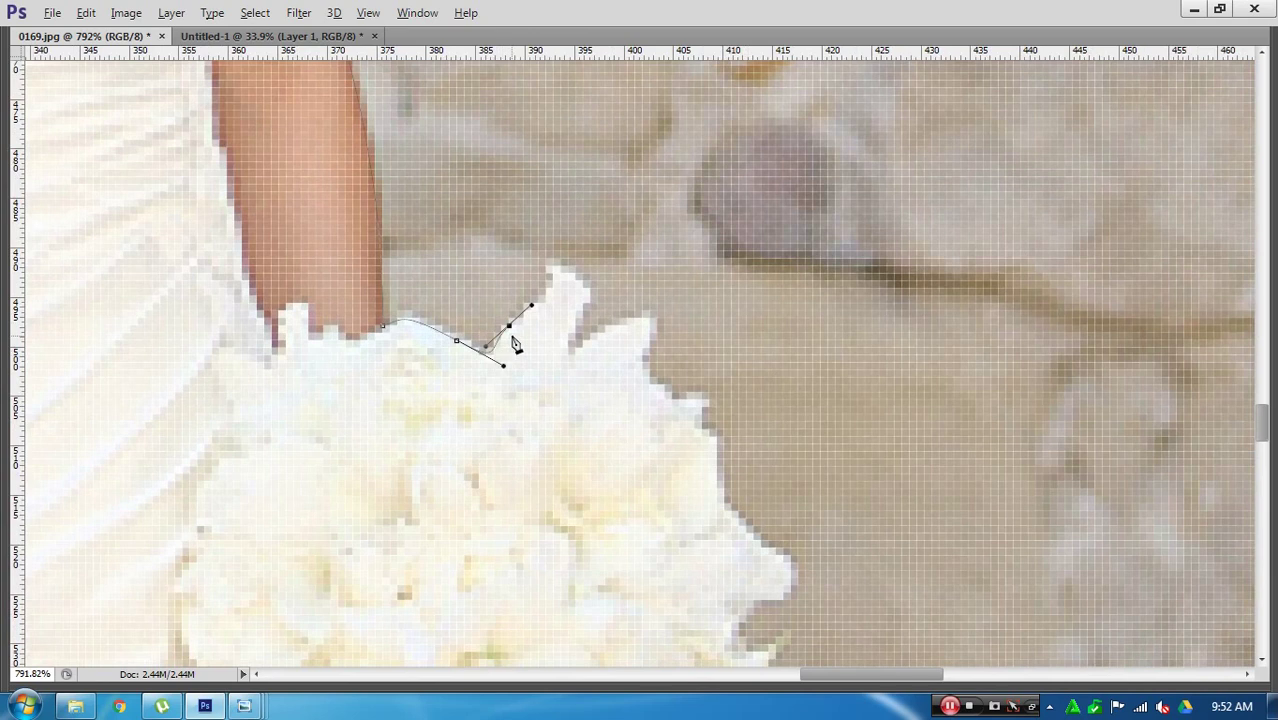
scroll(508, 367, down, 1)
scroll(508, 367, down, 1)
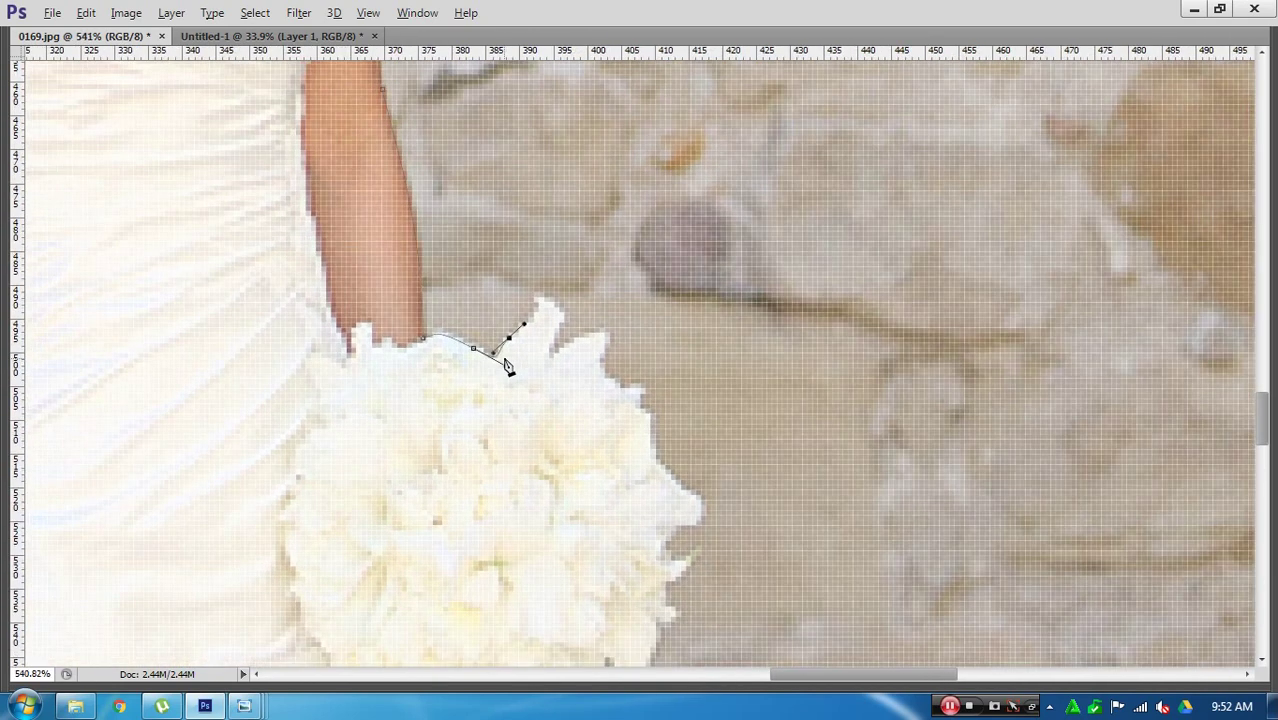
scroll(510, 350, down, 1)
scroll(520, 330, right, 1)
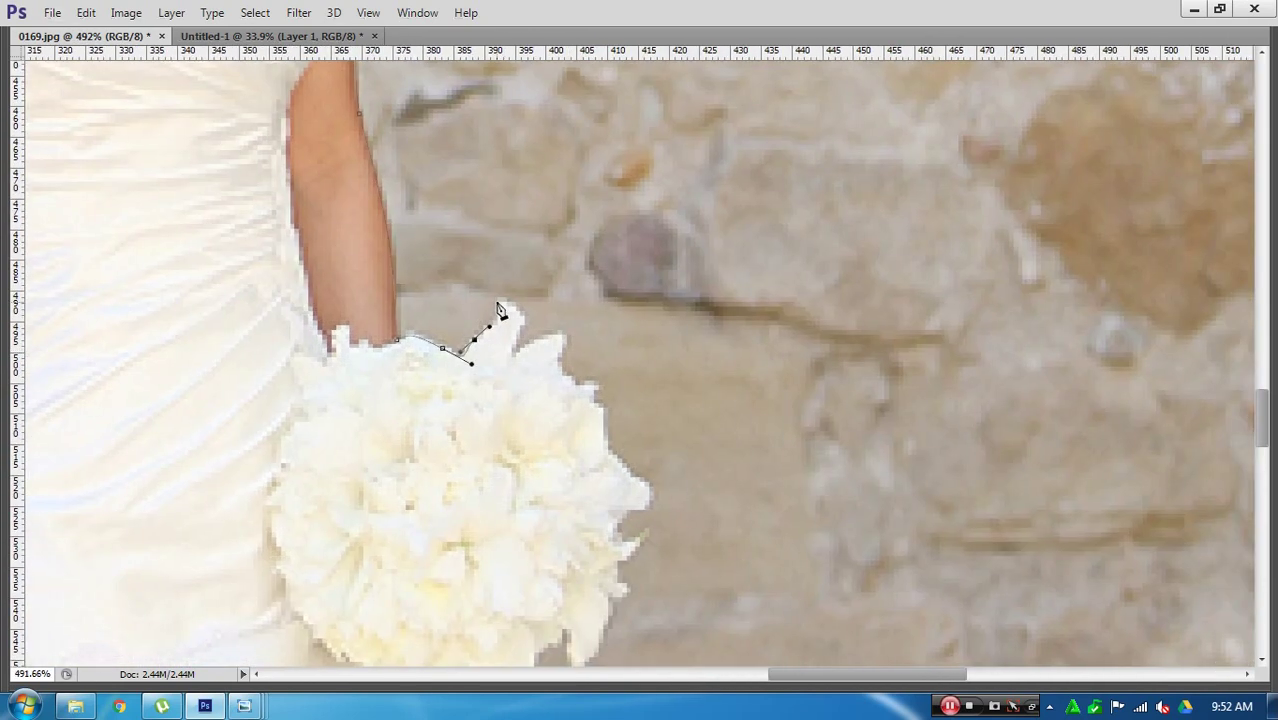
mouse_move(490, 295)
mouse_down()
mouse_move(508, 352)
mouse_move(547, 329)
mouse_move(553, 376)
mouse_up()
click(576, 389)
Step: Curve the path down the bouquet's right edge, hugging the petals
scroll(603, 380, down, 3)
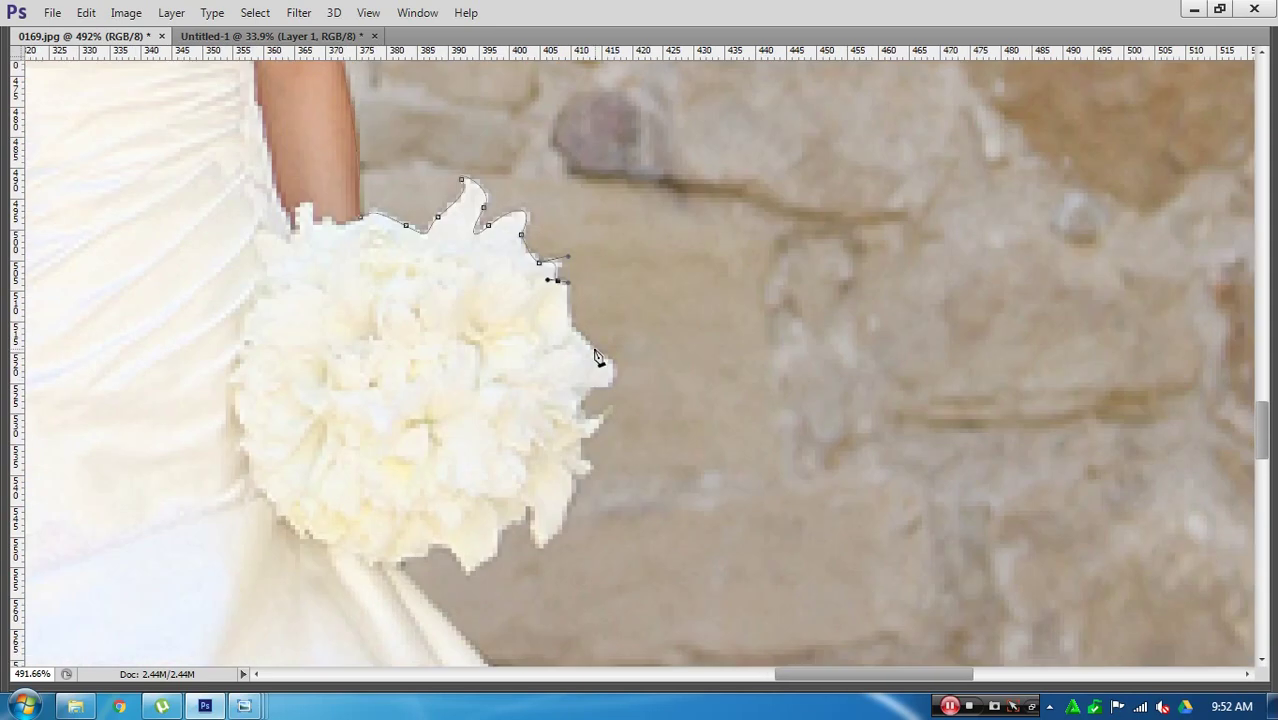
drag(607, 366, 601, 285)
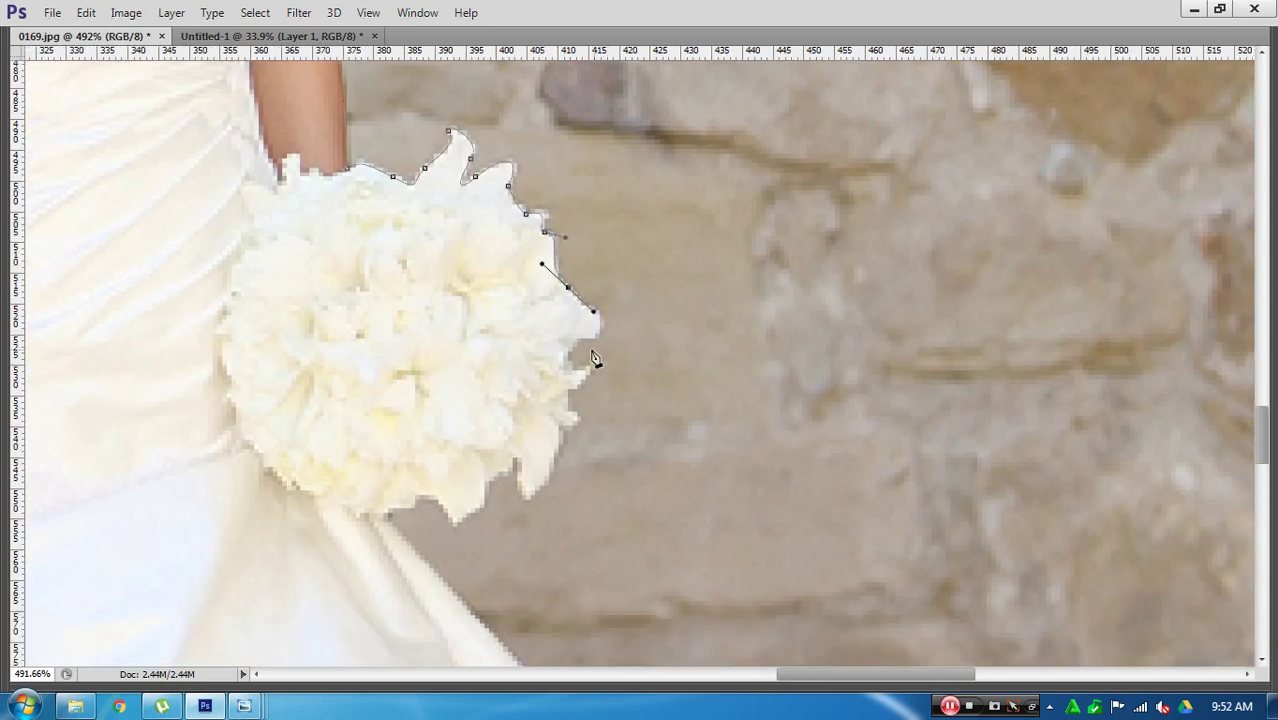
mouse_move(545, 345)
mouse_down()
mouse_move(532, 348)
mouse_move(588, 332)
mouse_move(619, 294)
mouse_up()
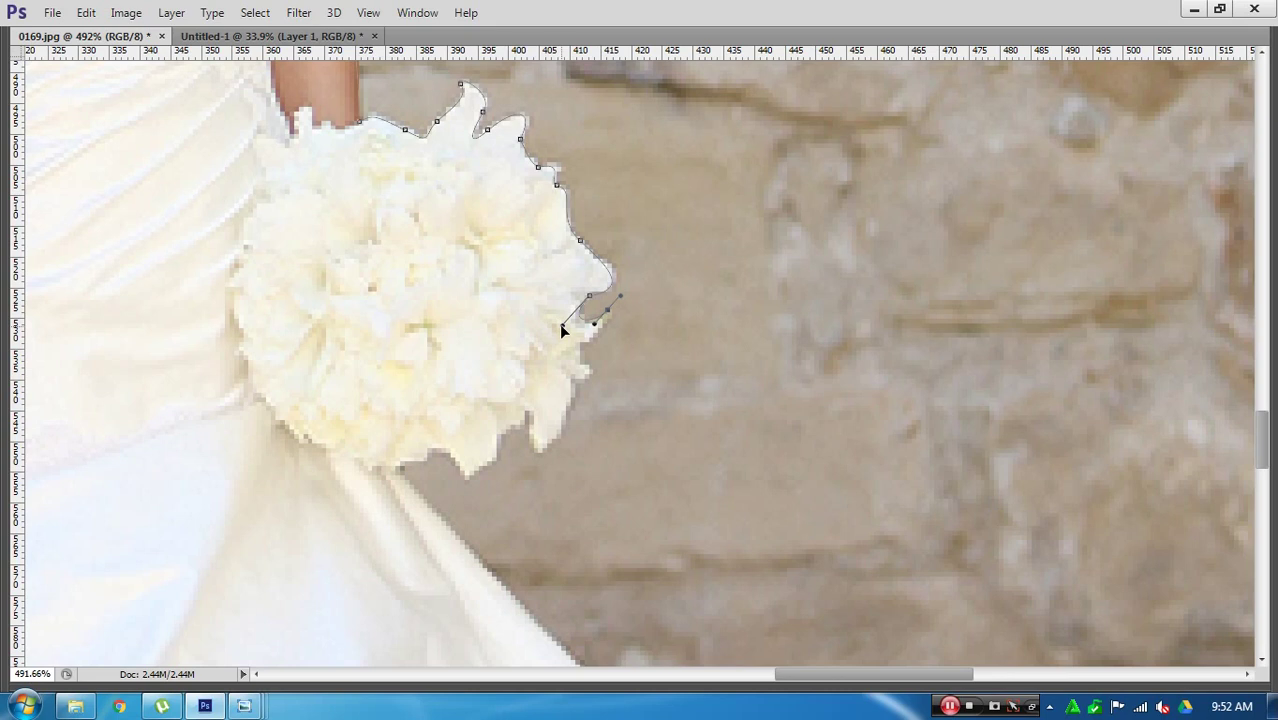
click(557, 326)
click(576, 351)
mouse_move(589, 365)
mouse_down()
mouse_move(602, 364)
mouse_move(590, 378)
mouse_move(631, 288)
mouse_up()
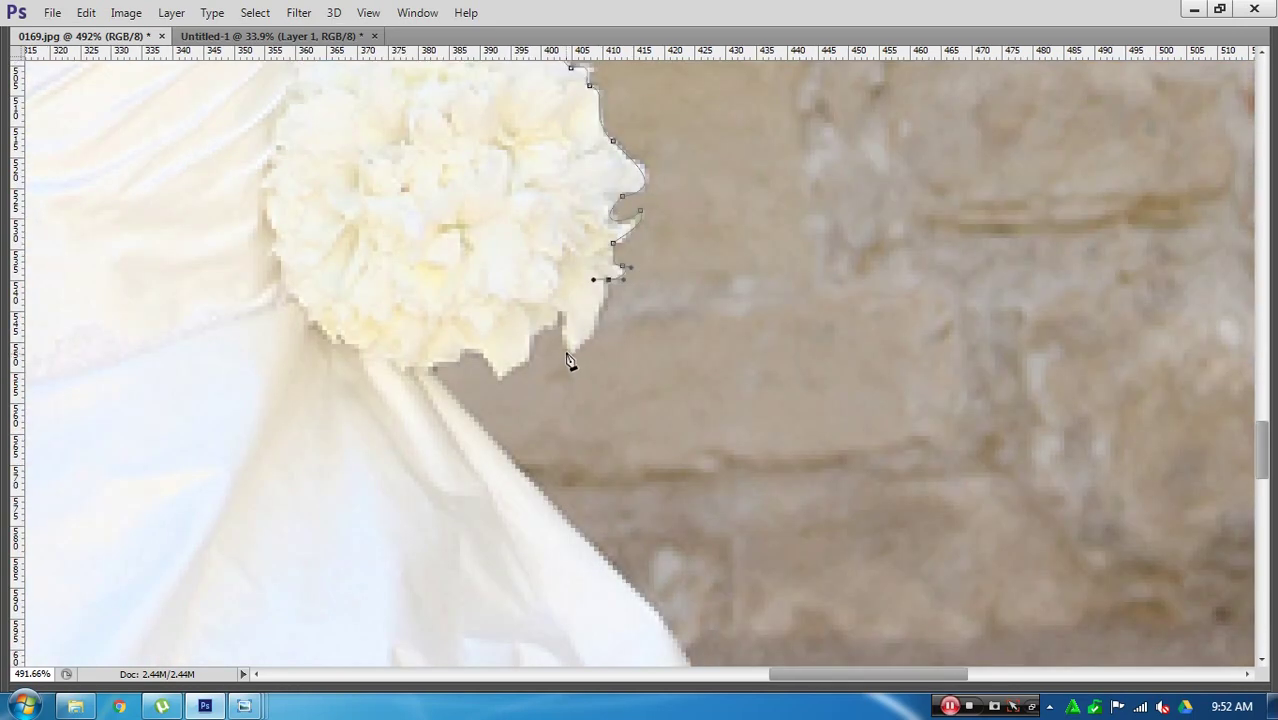
drag(562, 349, 545, 318)
drag(594, 282, 602, 299)
drag(539, 346, 569, 313)
Step: Trace under the bouquet's lower petals and extend the path down the dress edge
drag(606, 350, 618, 327)
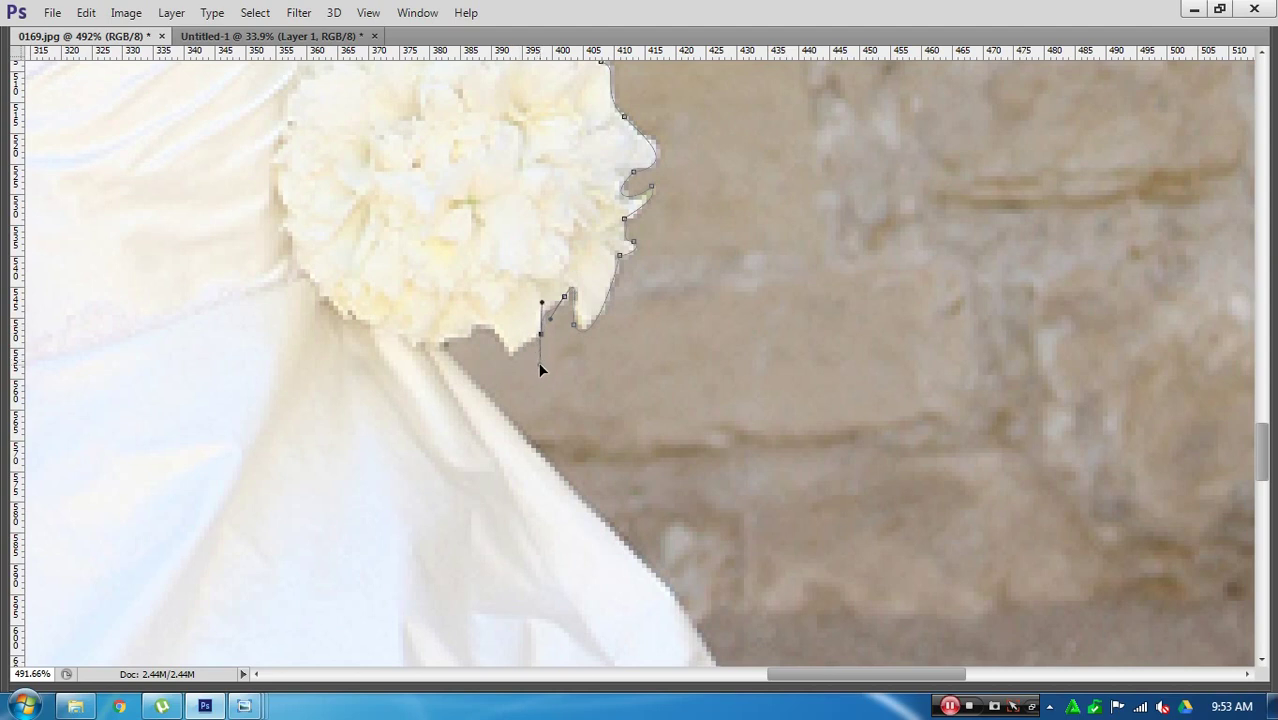
drag(510, 349, 495, 319)
drag(473, 323, 470, 342)
drag(439, 350, 452, 373)
drag(441, 349, 445, 350)
drag(521, 350, 616, 458)
Step: Extend the pen path down the skirt's right side with a curved anchor on its edge
scroll(655, 470, down, 3)
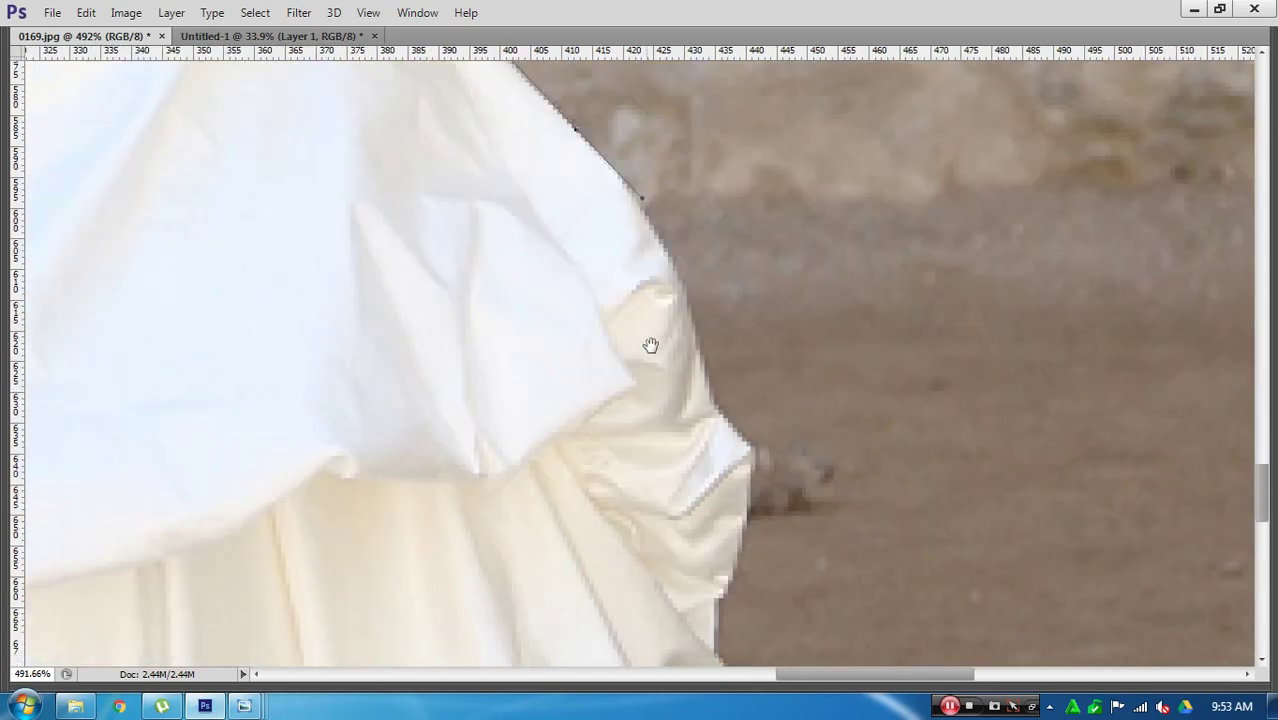
drag(702, 358, 711, 425)
click(711, 425)
key(Tab)
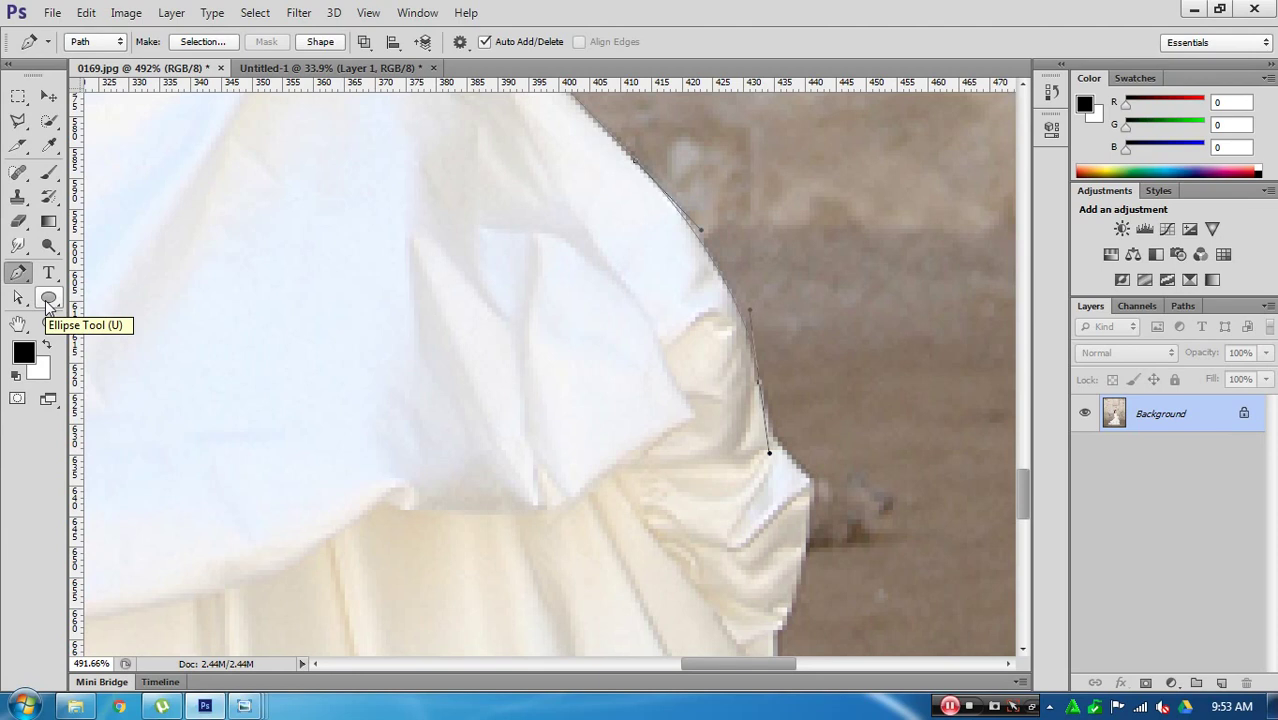
key(Tab)
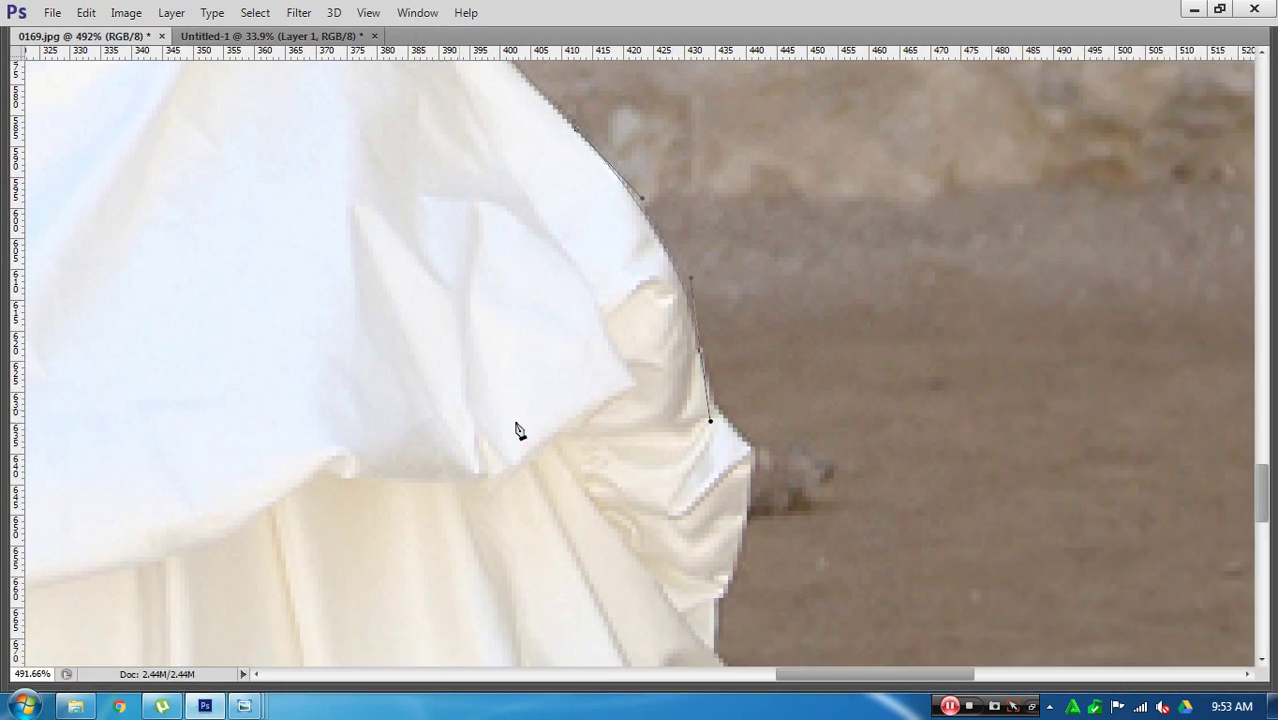
drag(703, 482, 663, 360)
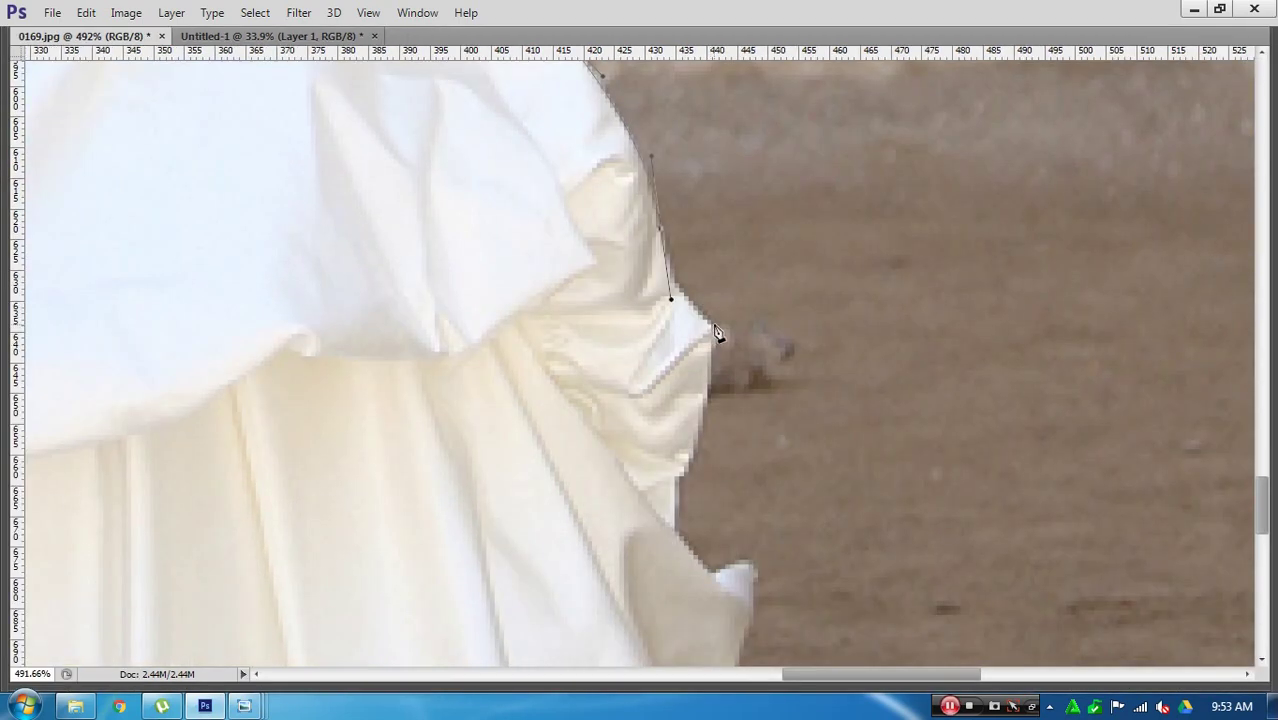
drag(742, 362, 755, 349)
drag(671, 299, 677, 295)
drag(733, 370, 736, 278)
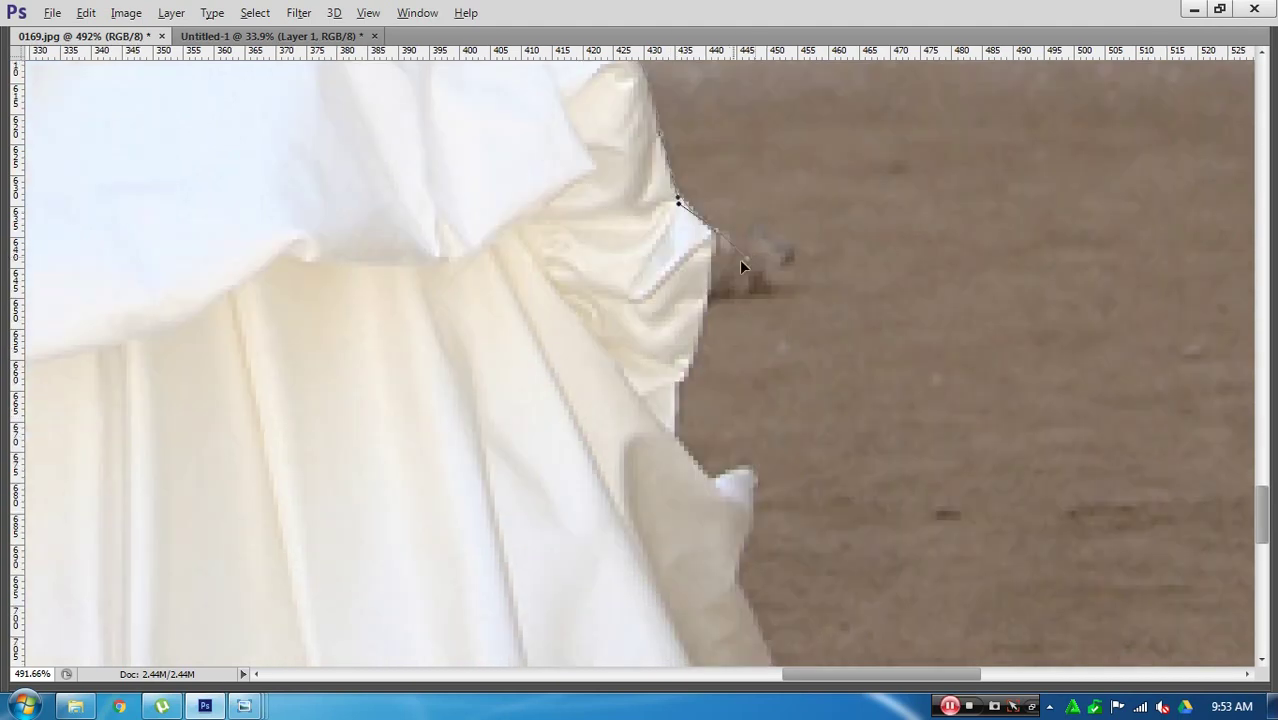
Step: Add anchors along the skirt fold and dismiss the download notification
click(663, 425)
click(678, 440)
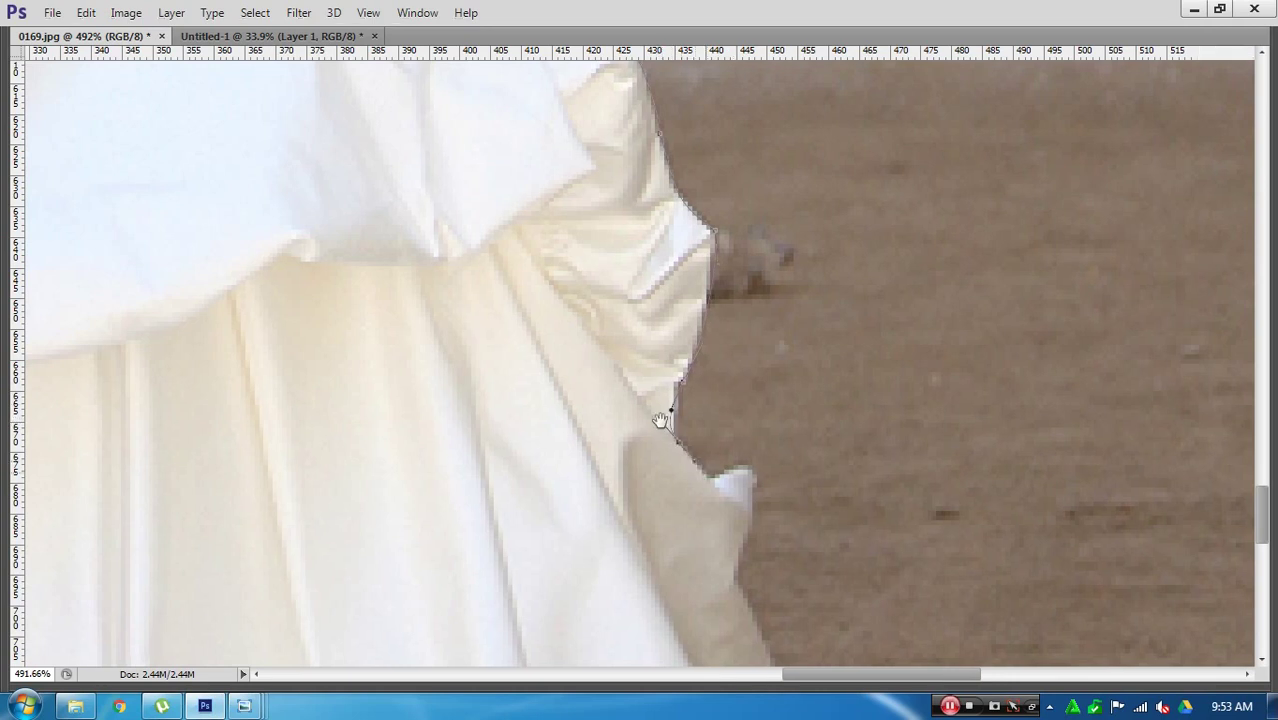
mouse_move(693, 463)
mouse_down()
mouse_move(614, 373)
mouse_move(662, 380)
mouse_up()
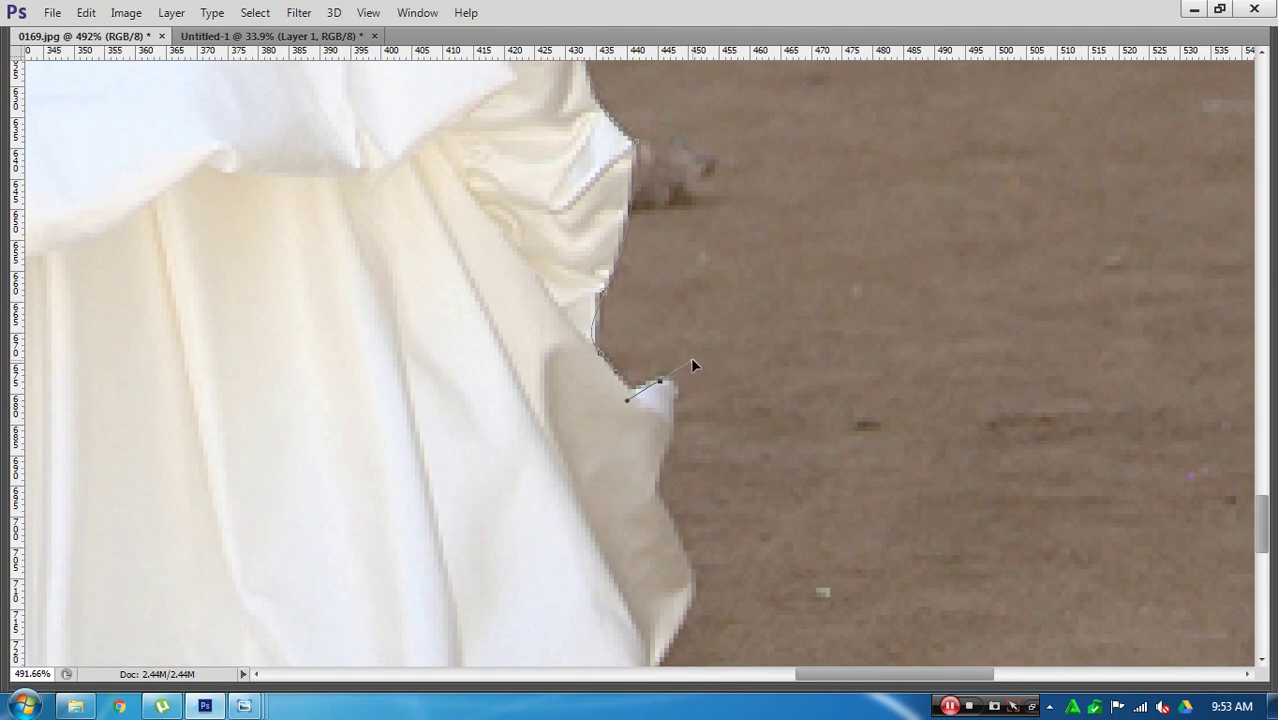
scroll(618, 372, up, 2)
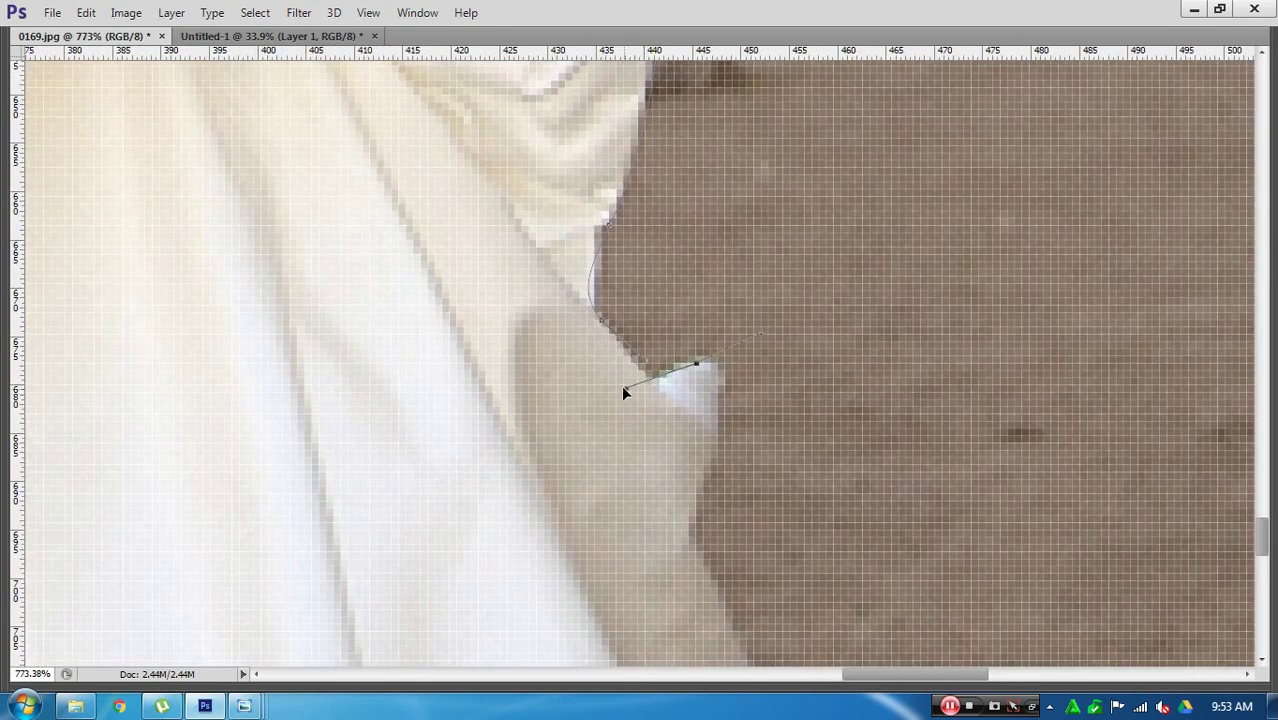
scroll(623, 392, down, 1)
scroll(676, 422, down, 2)
drag(719, 457, 708, 374)
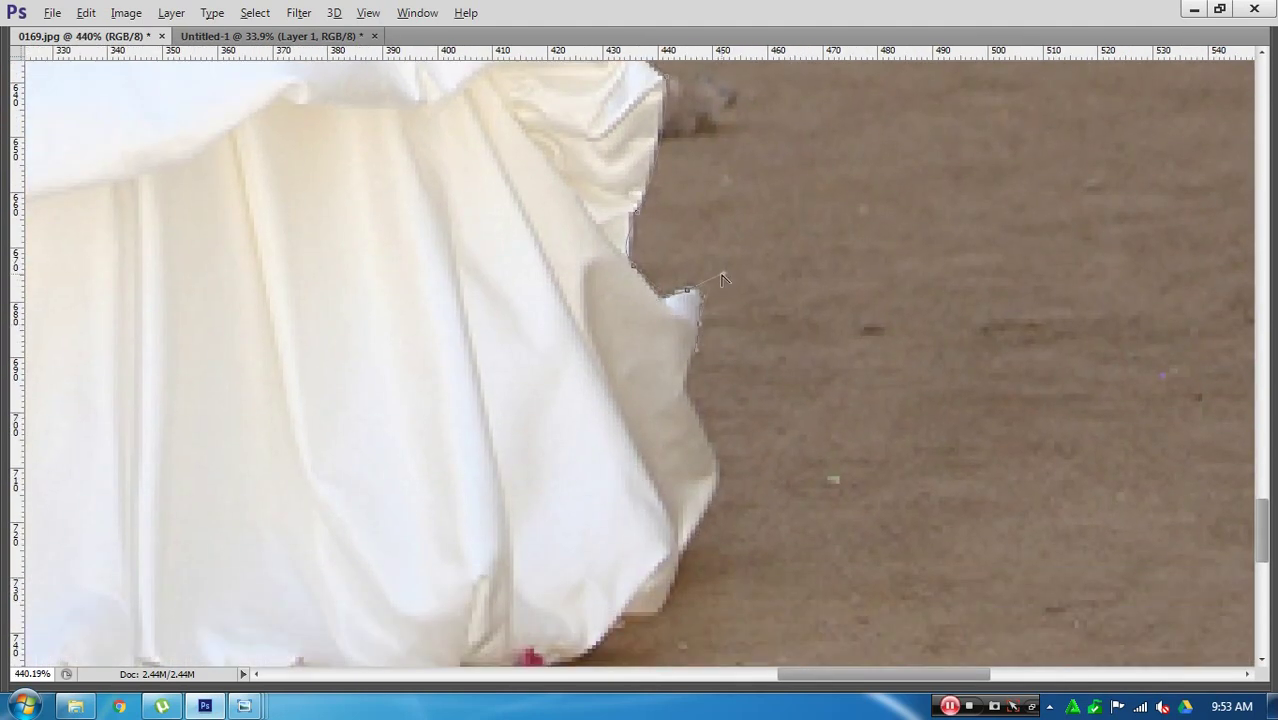
drag(723, 273, 706, 285)
scroll(700, 330, down, 1)
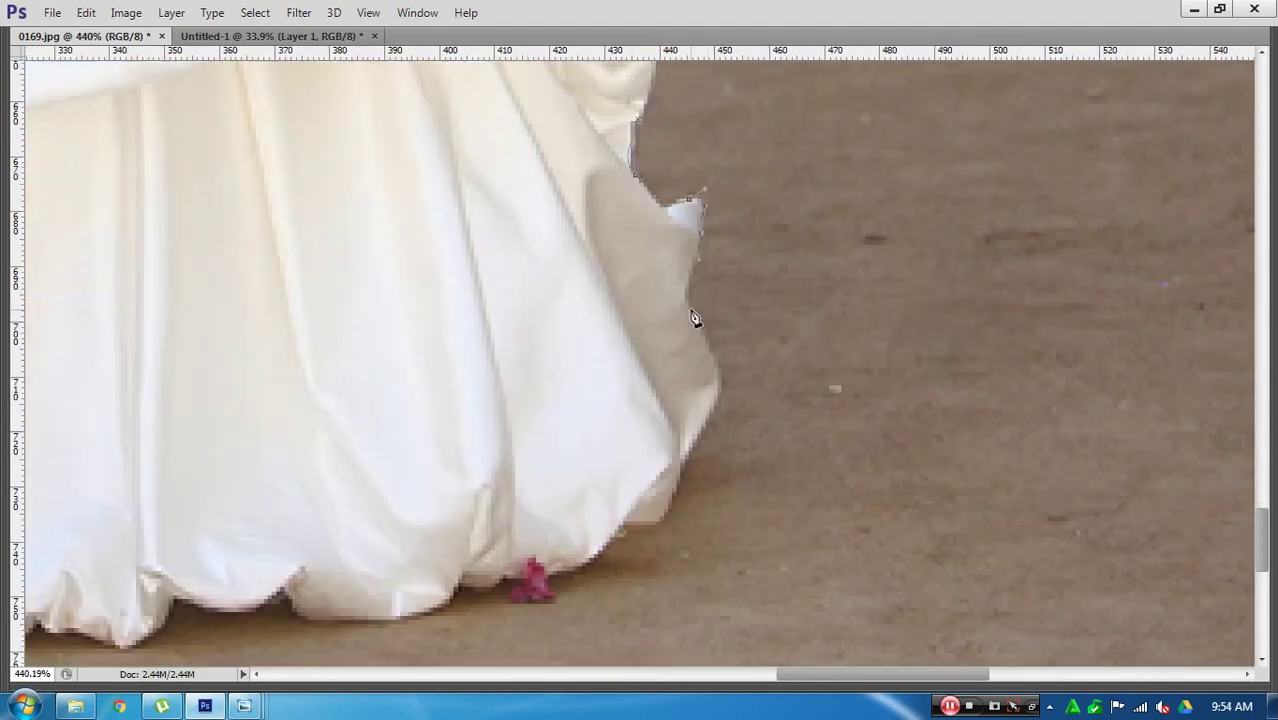
drag(721, 347, 720, 345)
scroll(733, 350, down, 1)
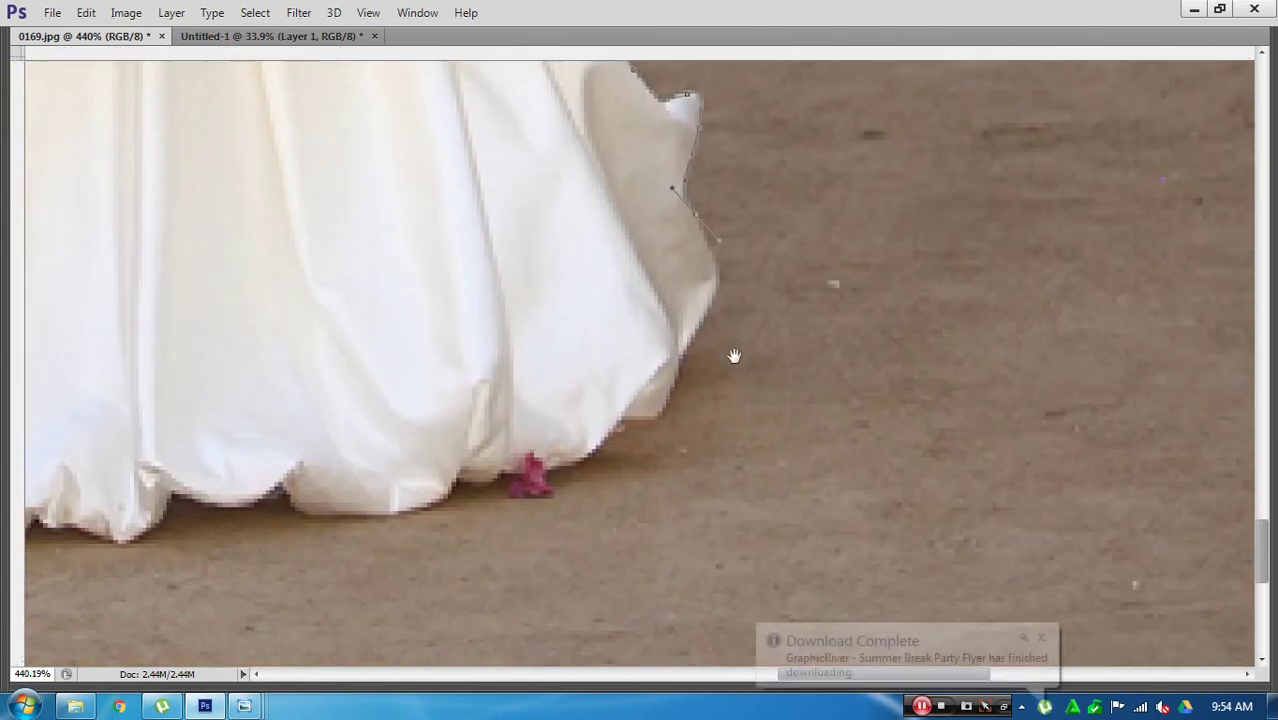
click(1041, 638)
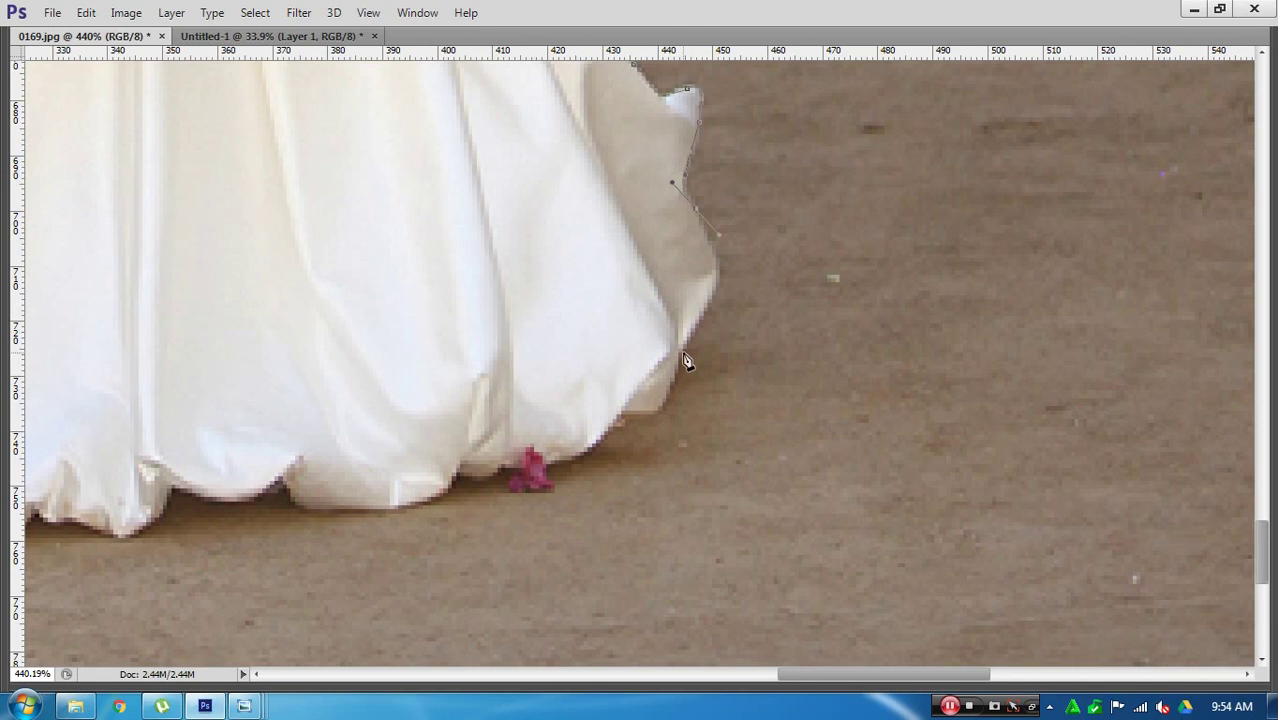
Step: Curve the path along the lower skirt edge to the hem beside the pink flower
drag(702, 310, 684, 345)
scroll(745, 283, down, 2)
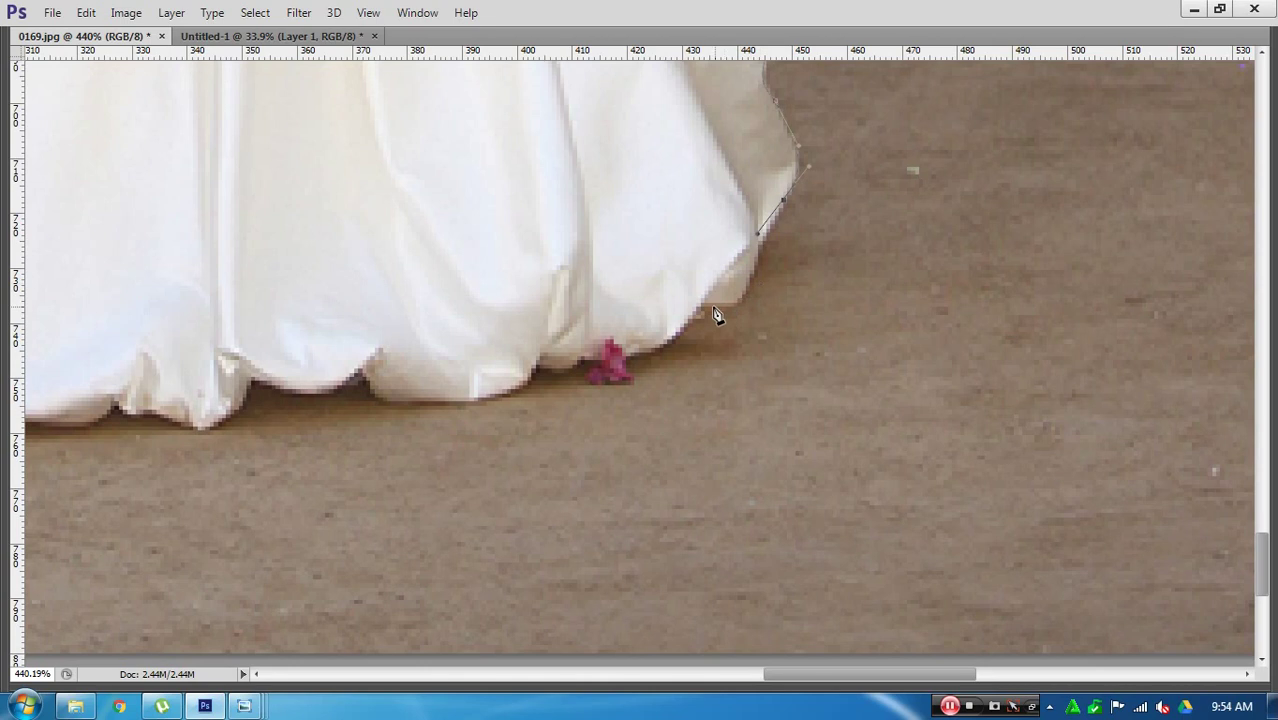
drag(701, 308, 623, 313)
drag(756, 237, 738, 265)
mouse_move(623, 314)
mouse_down()
mouse_move(661, 337)
mouse_move(565, 381)
mouse_up()
drag(562, 385, 596, 372)
Step: Curve the pen path leftward along the first stretch of the hem
scroll(550, 380, left, 3)
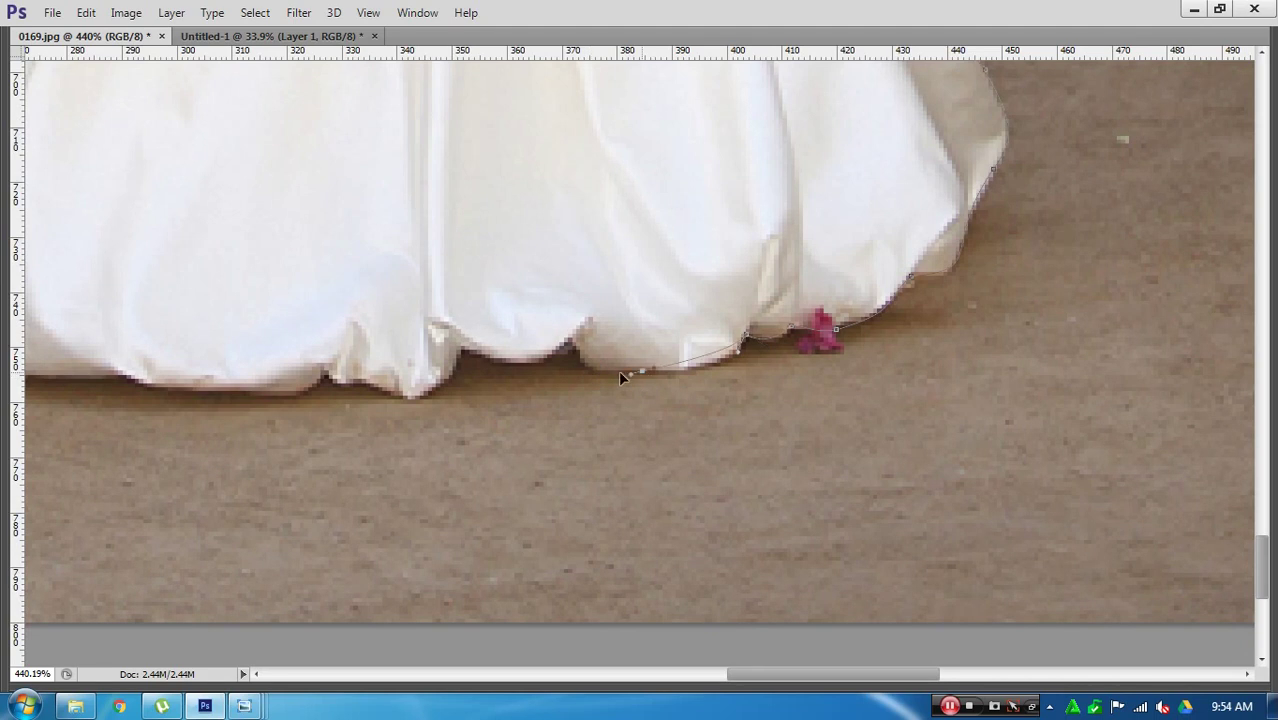
drag(620, 375, 538, 372)
scroll(562, 368, left, 2)
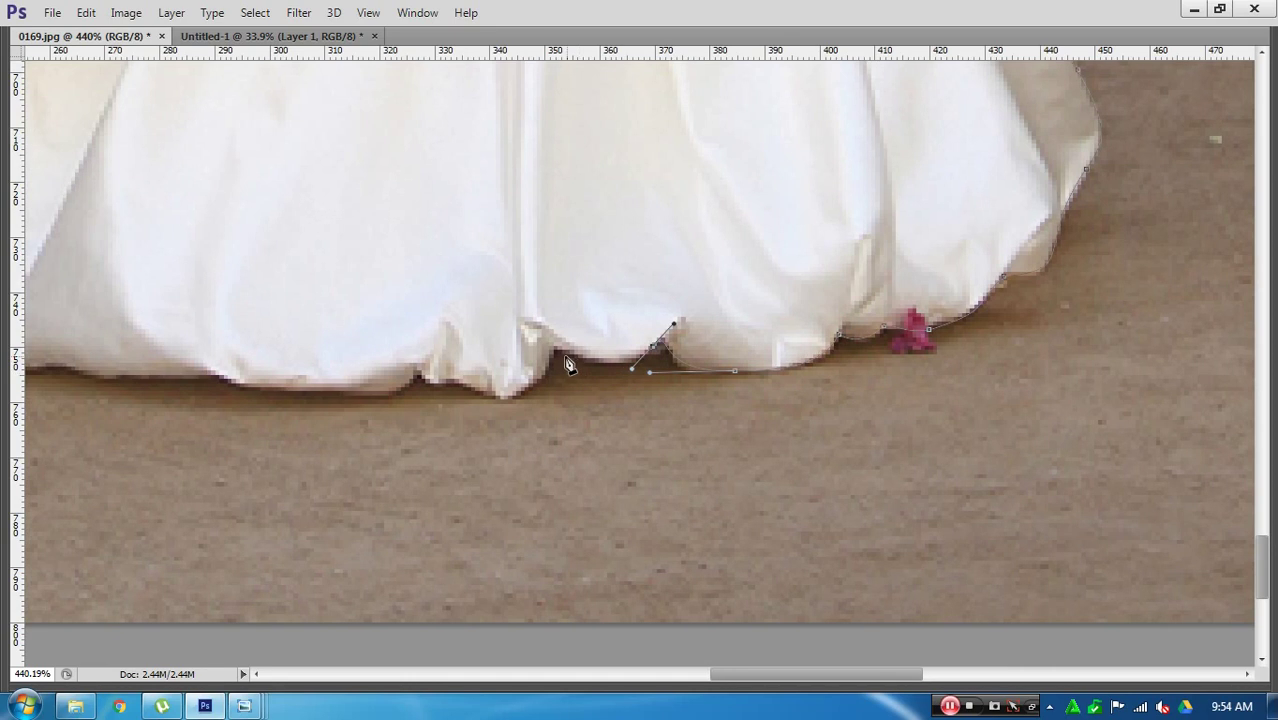
drag(552, 349, 525, 341)
drag(455, 398, 456, 398)
click(438, 392)
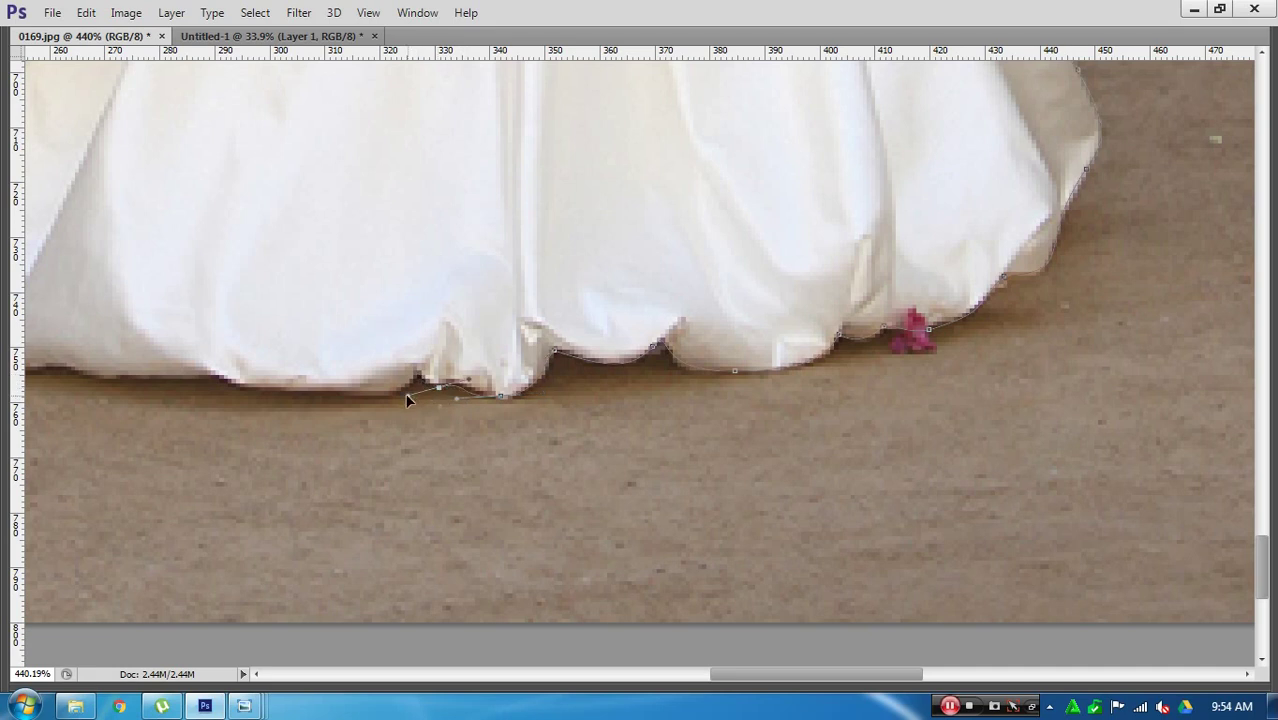
drag(406, 398, 404, 401)
drag(415, 385, 411, 386)
Step: Add curved and corner anchors along the hem's middle section
scroll(420, 380, left, 5)
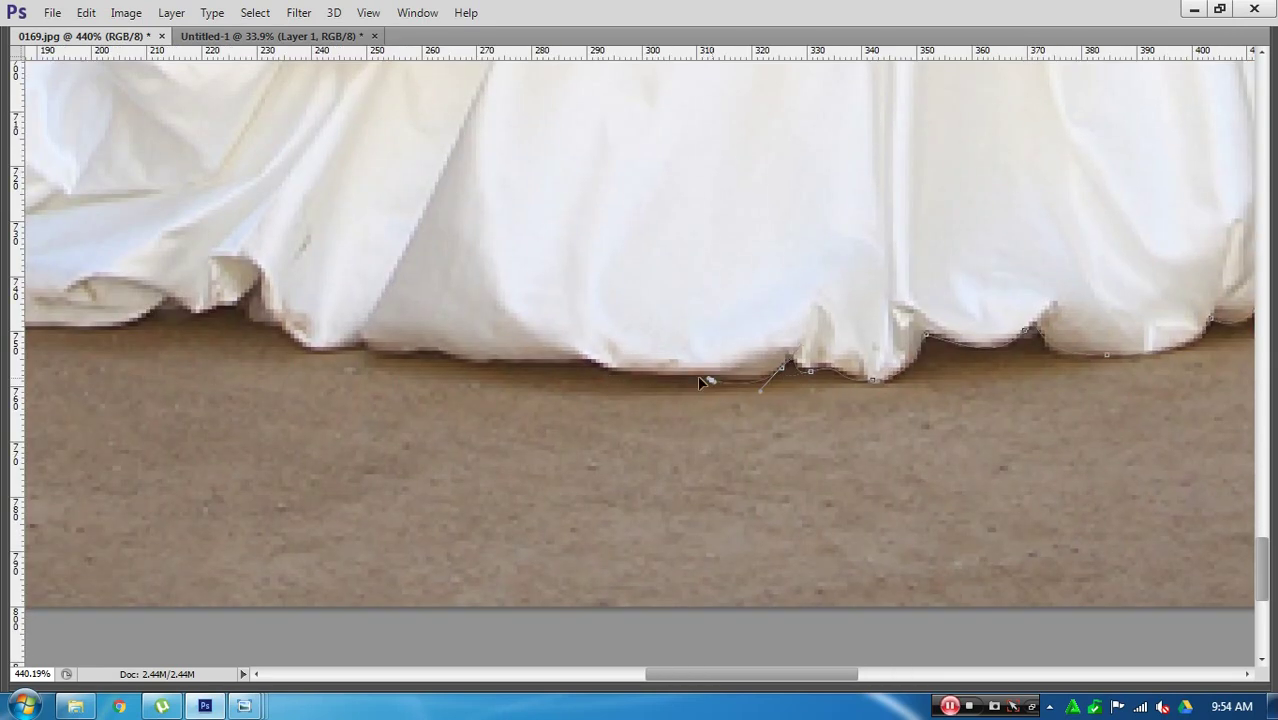
click(660, 378)
drag(690, 385, 756, 401)
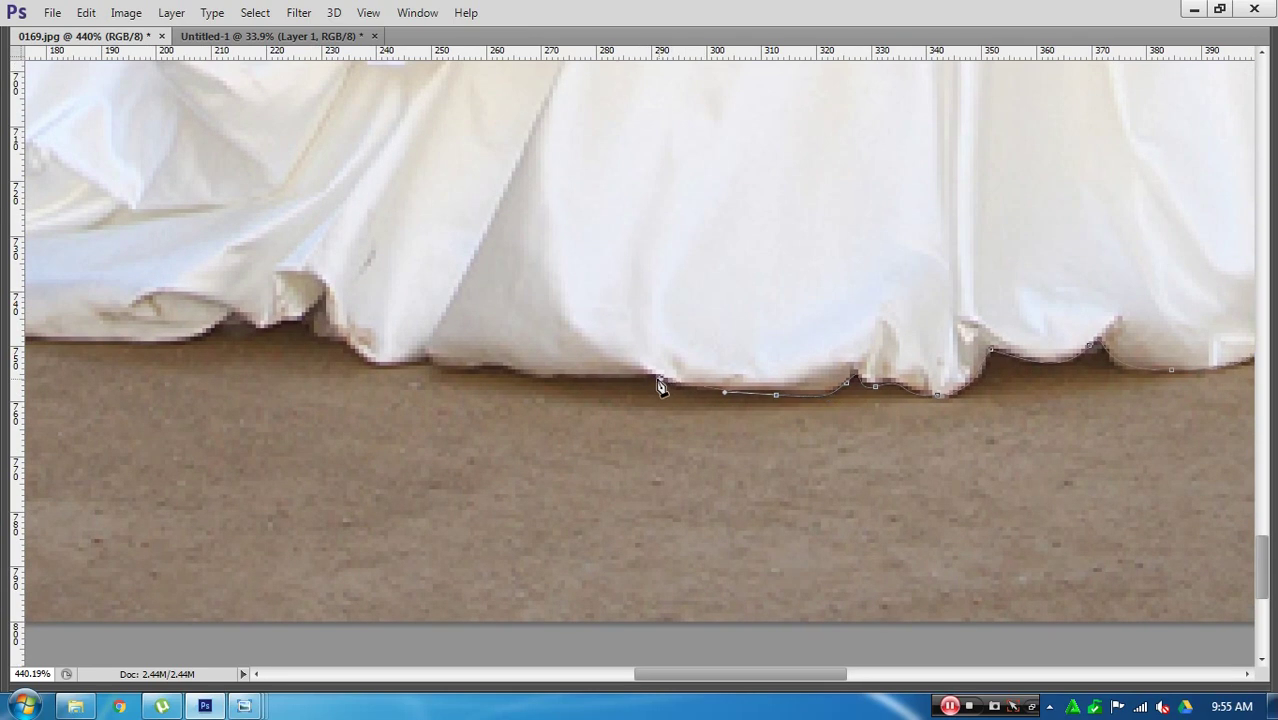
click(673, 386)
drag(639, 381, 578, 378)
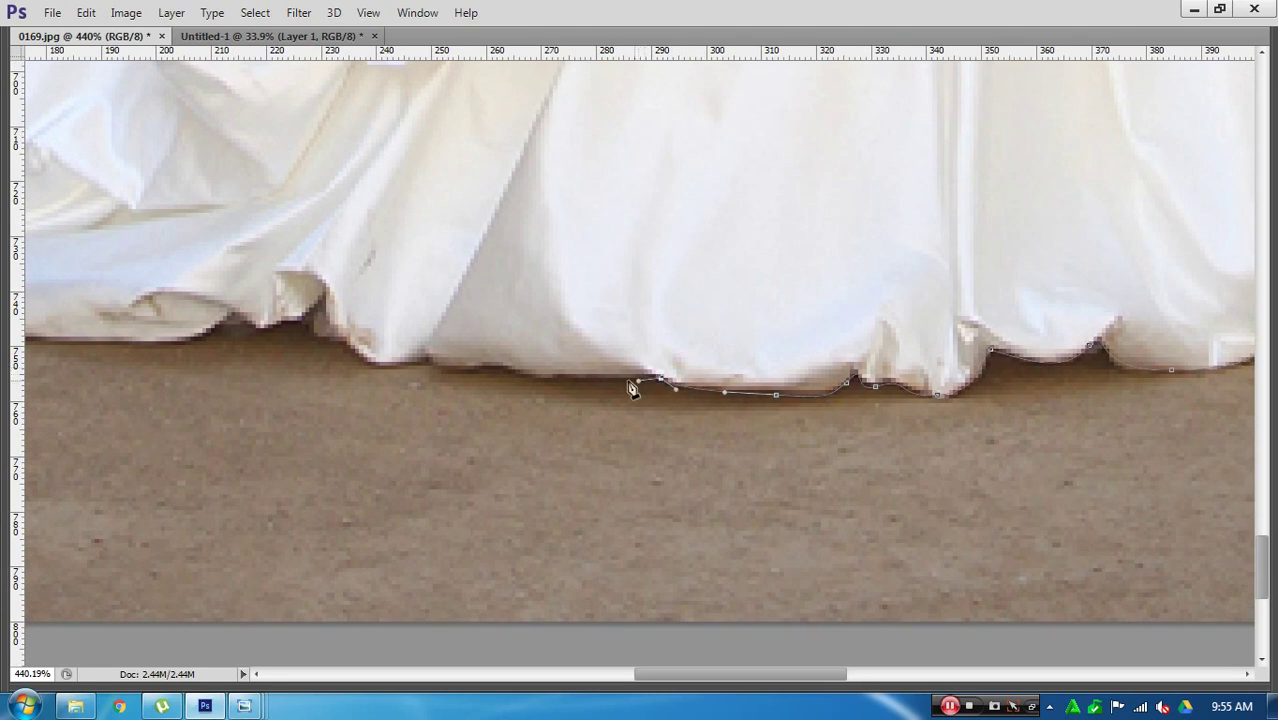
click(552, 382)
mouse_move(520, 376)
mouse_down()
mouse_move(499, 370)
mouse_move(610, 389)
mouse_up()
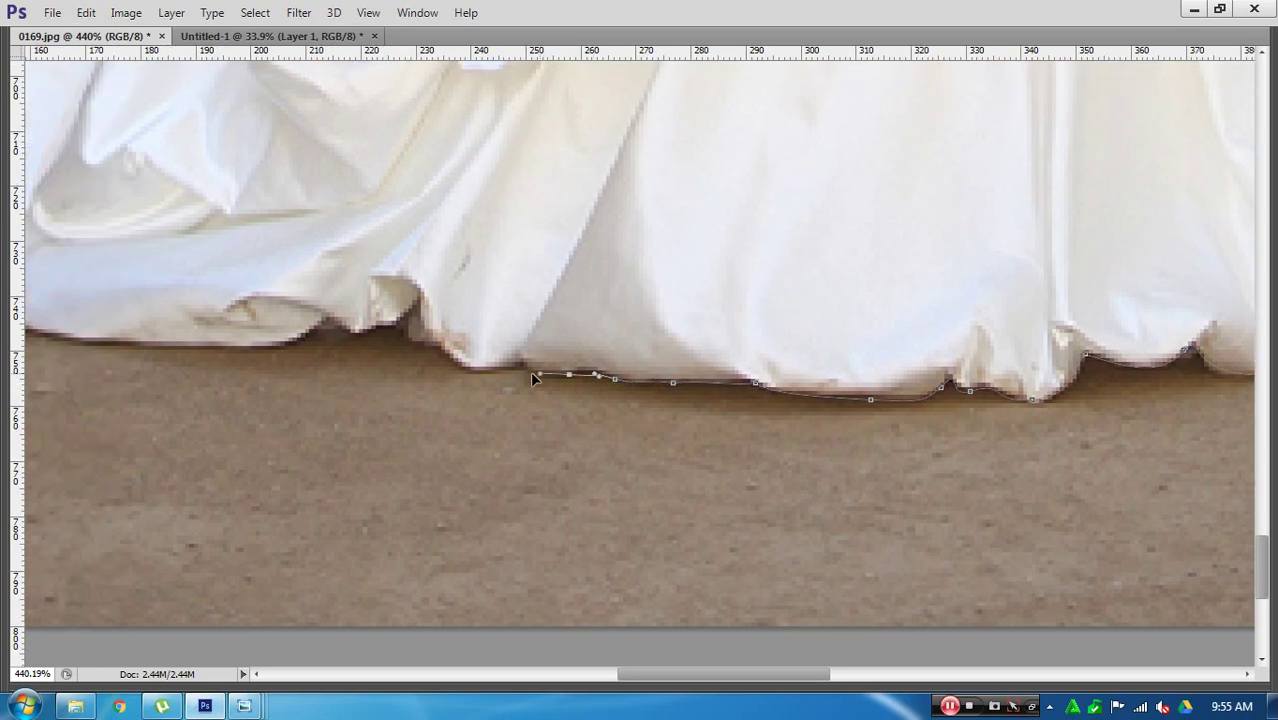
drag(542, 380, 576, 384)
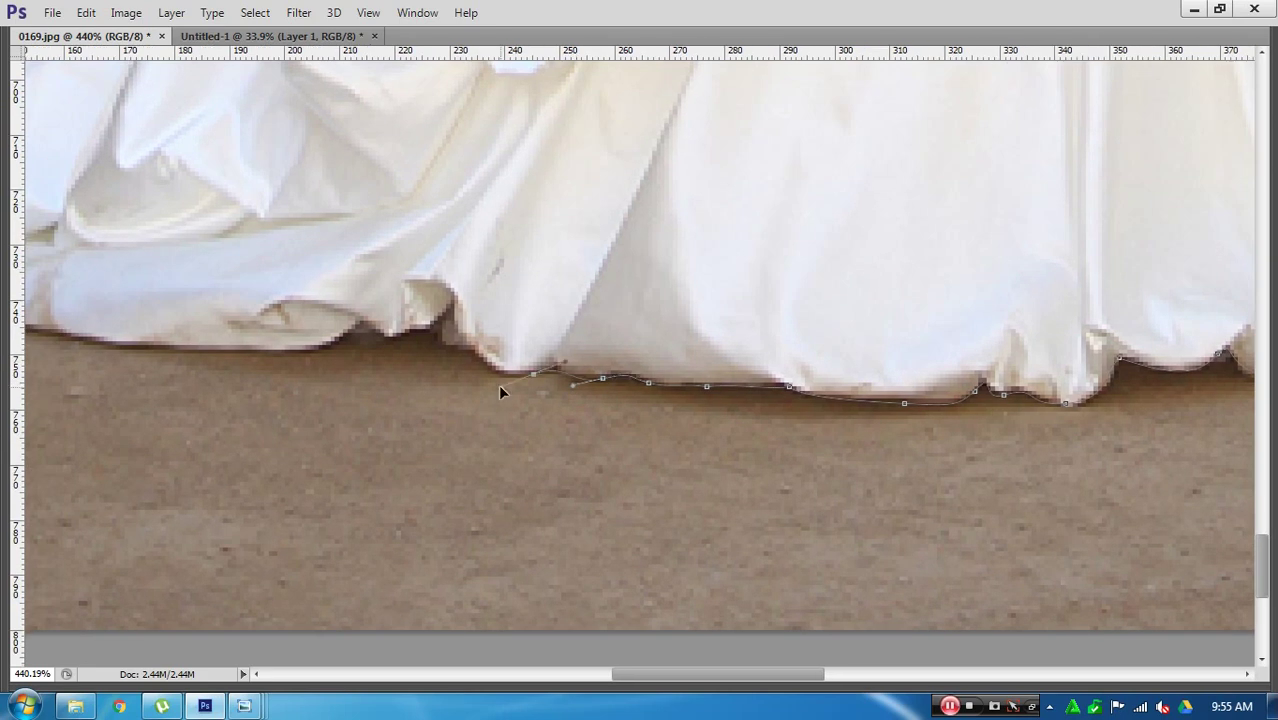
drag(501, 392, 557, 418)
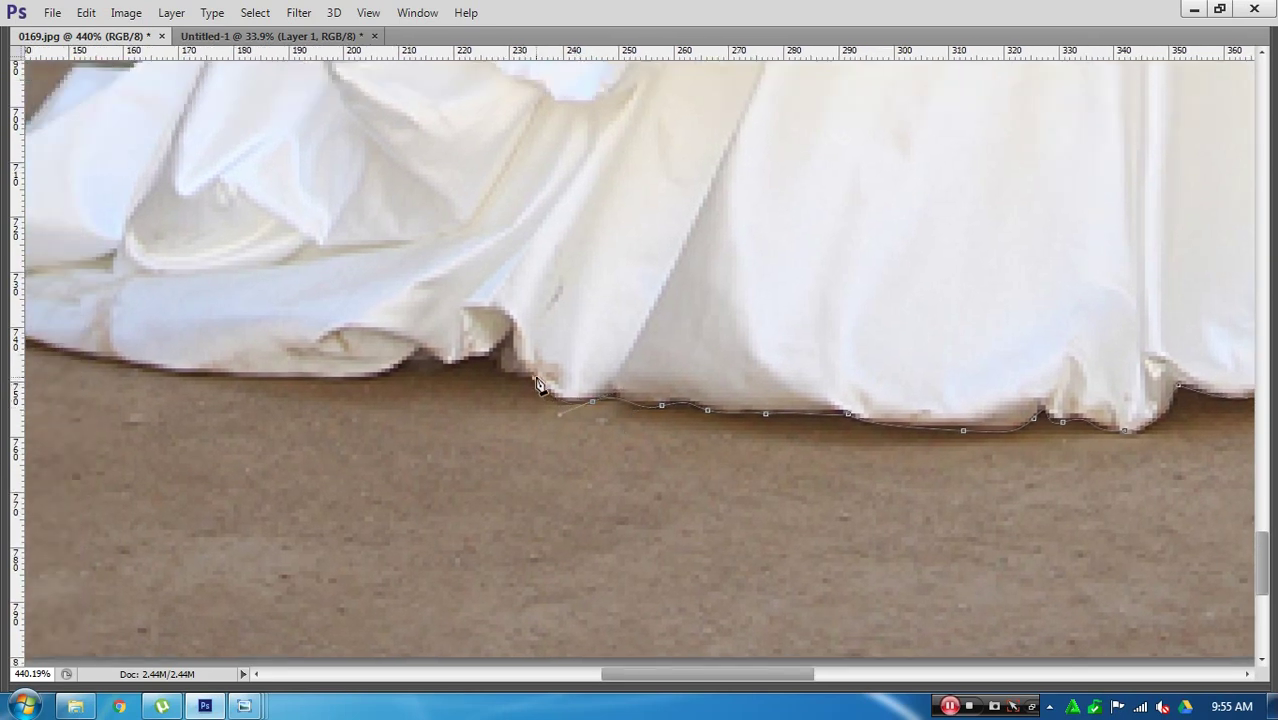
drag(518, 380, 576, 408)
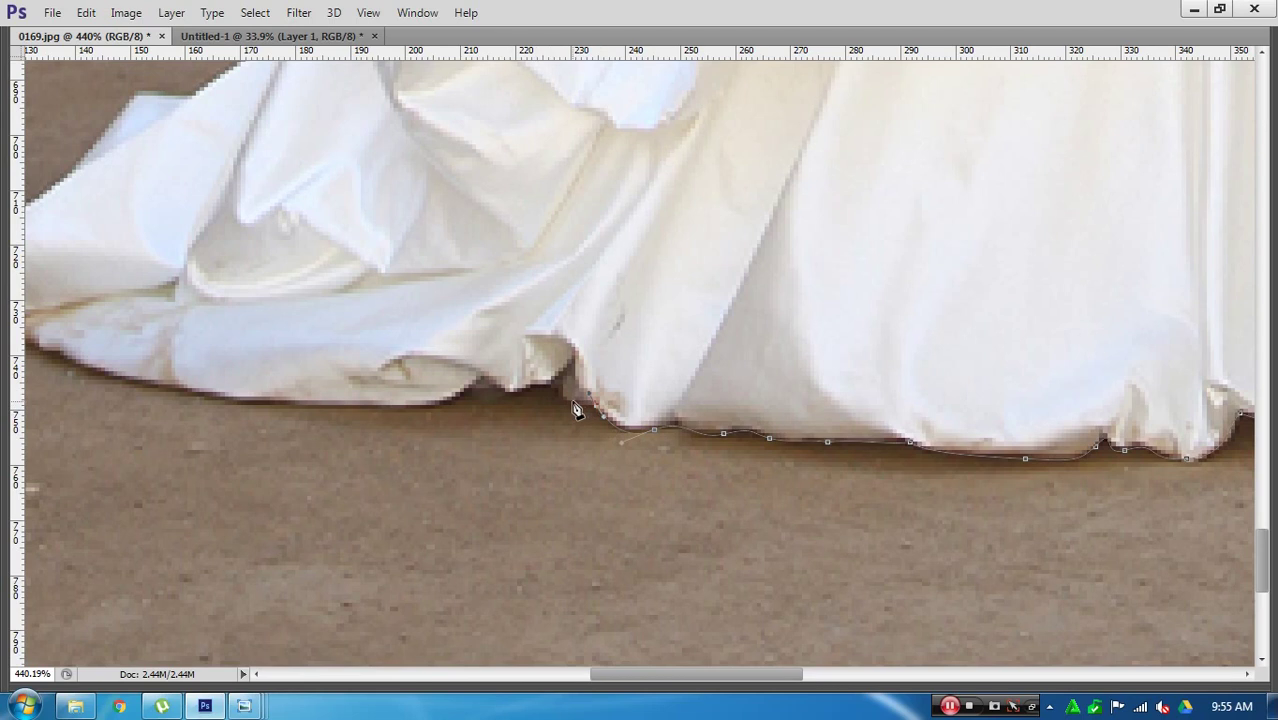
Step: Trace the fold up the dress edge, then keep anchoring leftward along the hem
click(567, 400)
click(558, 377)
click(534, 385)
click(489, 388)
scroll(600, 415, left, 5)
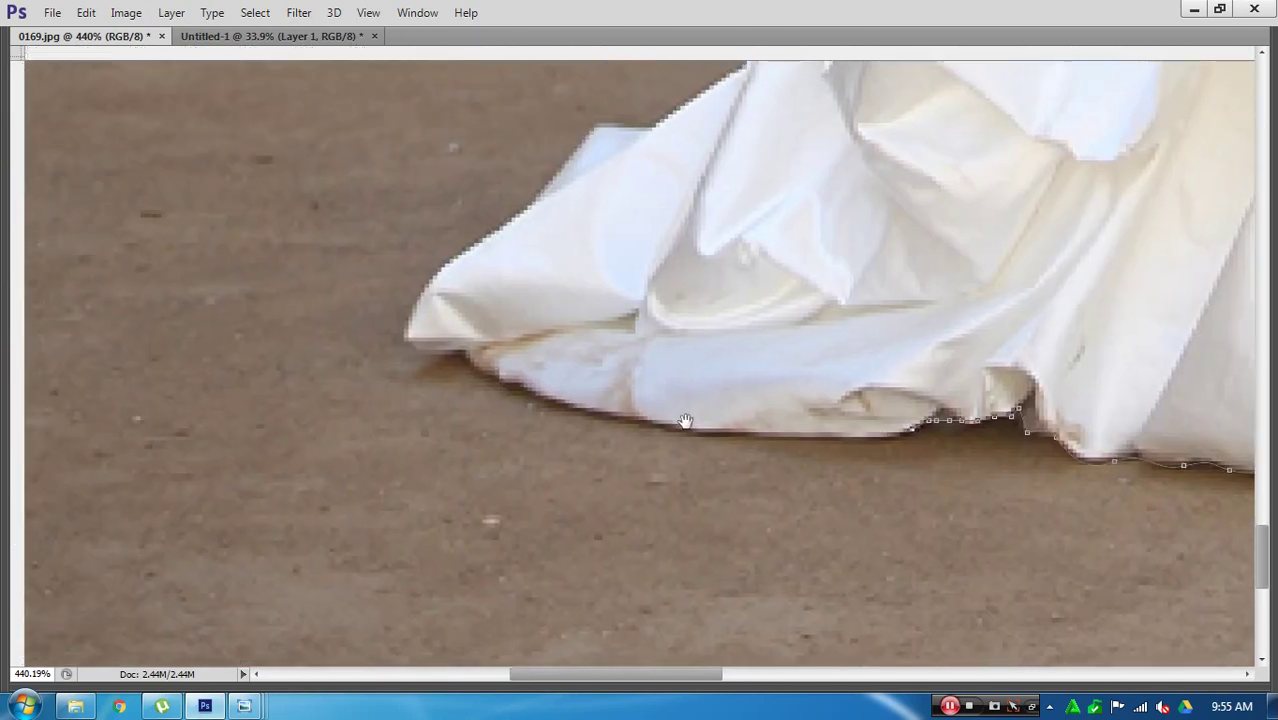
click(890, 432)
click(850, 437)
click(788, 432)
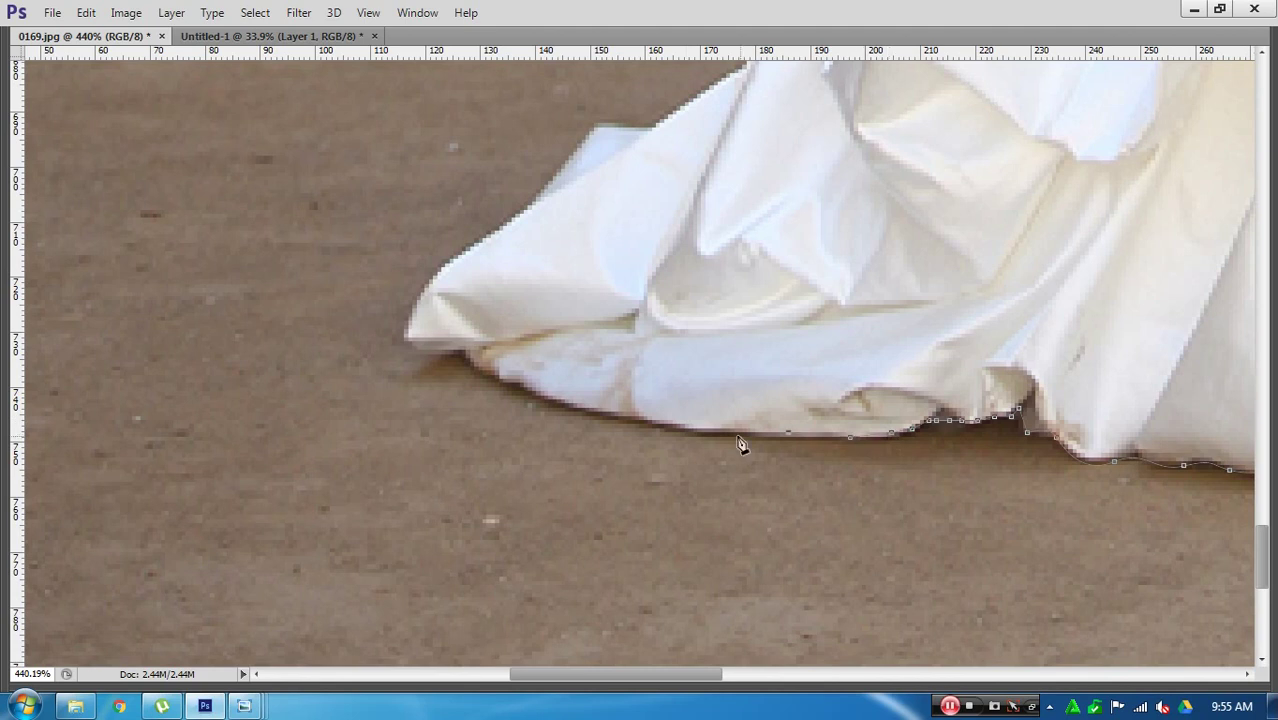
Step: Finish the hem at the train's left corner and start up the dress's left edge
click(738, 437)
click(676, 429)
click(623, 420)
click(565, 408)
click(520, 383)
click(461, 356)
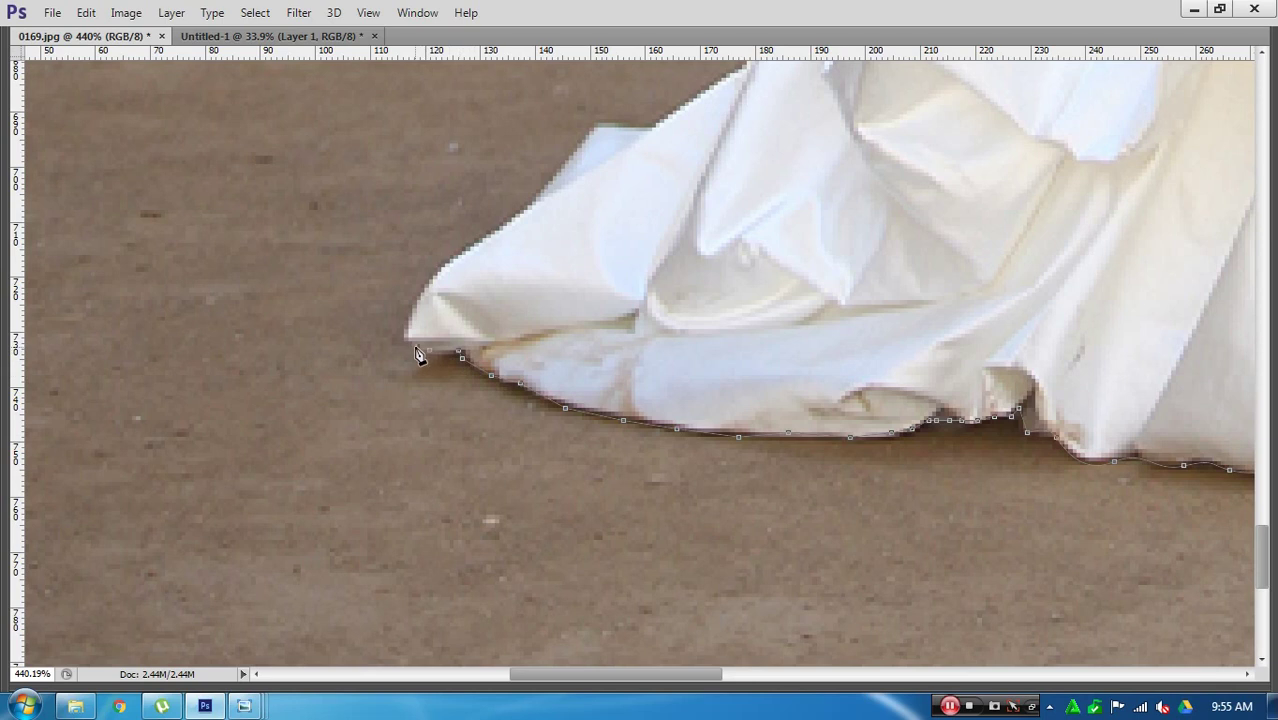
click(404, 336)
click(418, 297)
Step: Trace the pen outline up the left edge of the dress and skirt
click(520, 213)
mouse_move(622, 183)
mouse_down()
mouse_move(498, 302)
mouse_move(442, 322)
mouse_up()
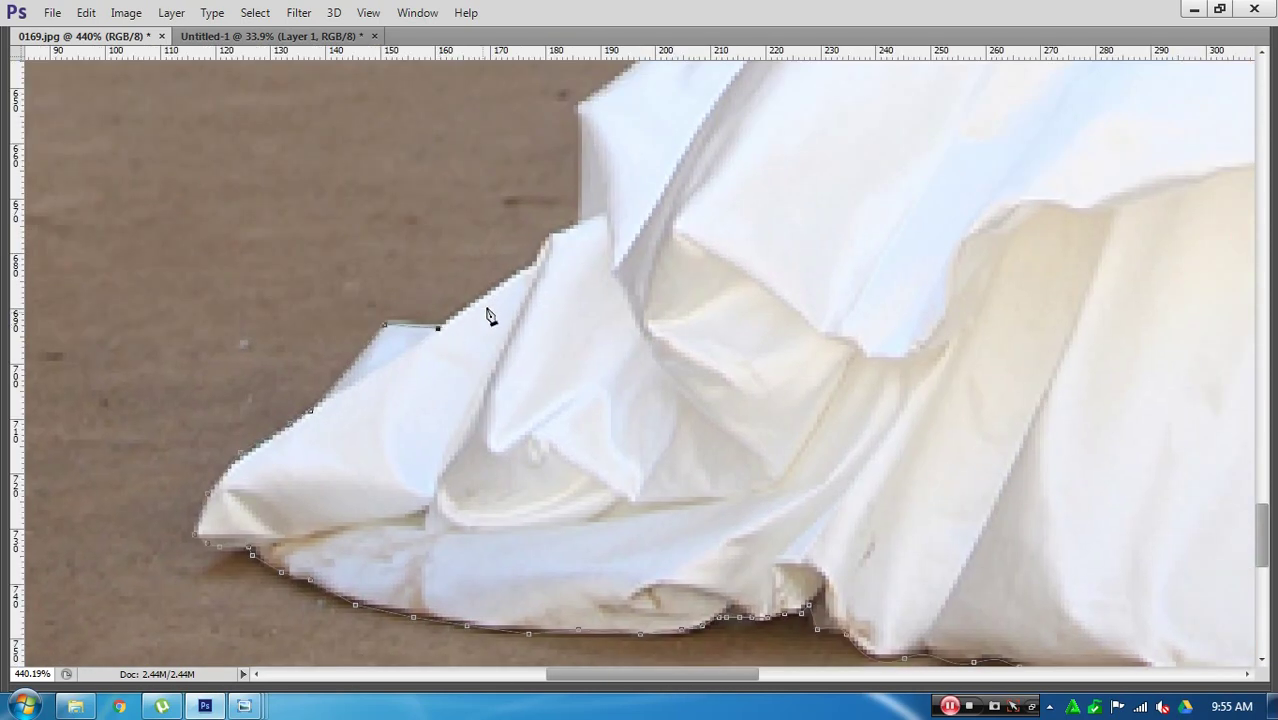
click(531, 272)
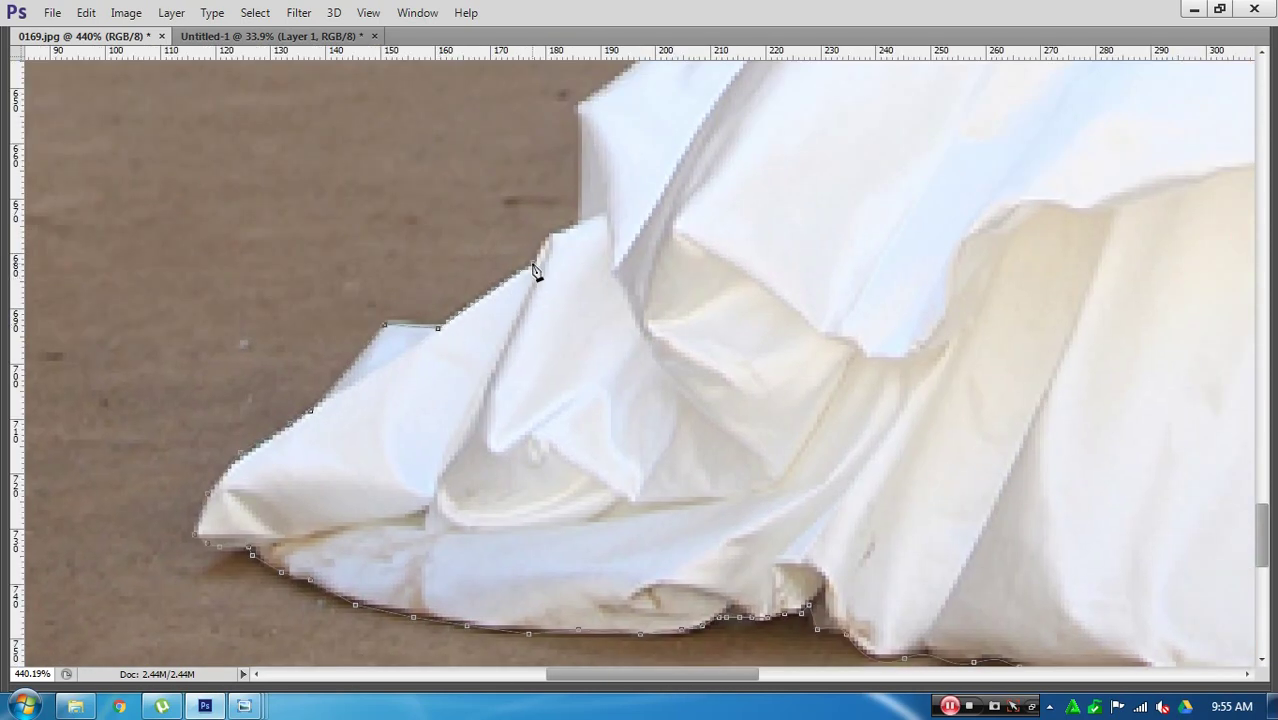
click(577, 221)
scroll(578, 222, up, 2)
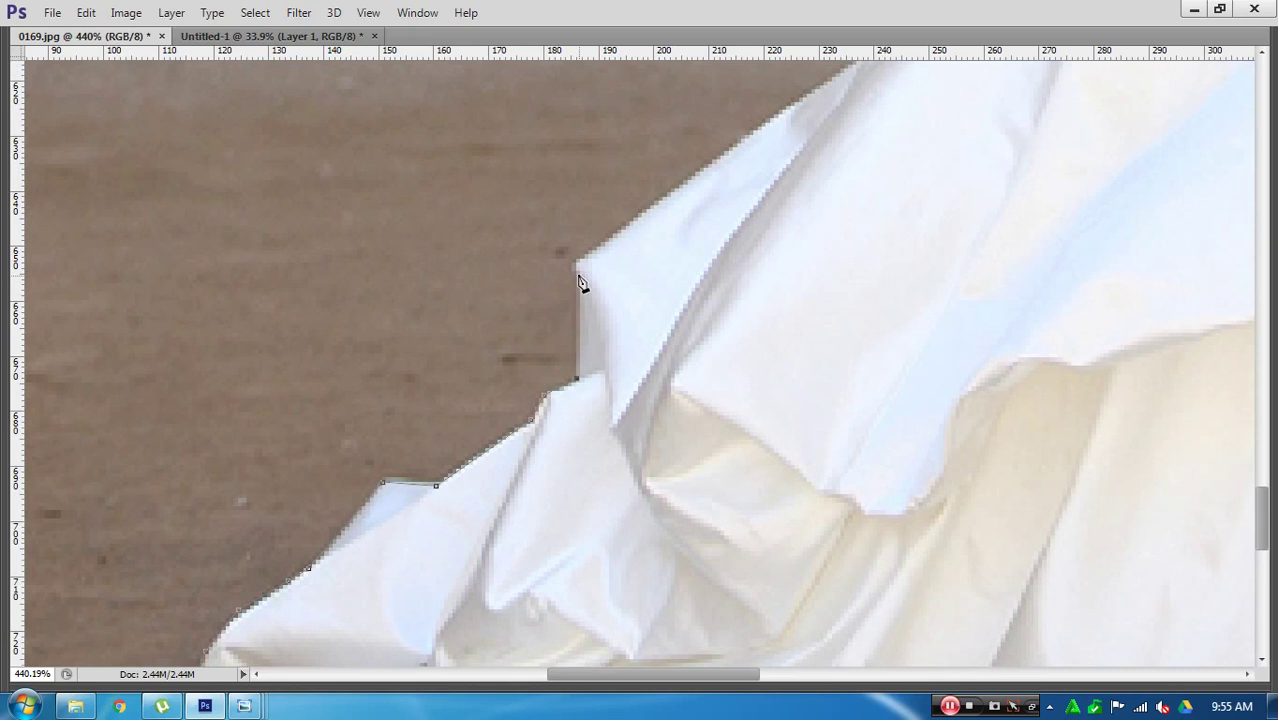
click(577, 268)
scroll(599, 290, up, 2)
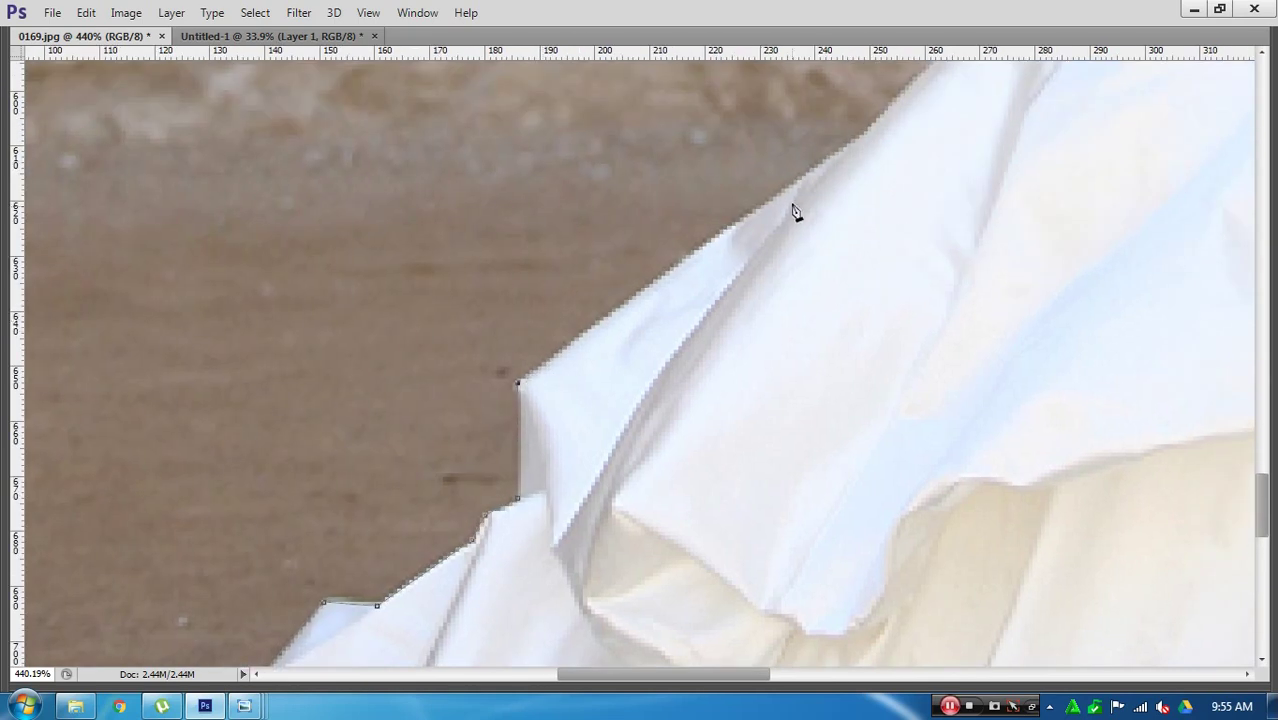
scroll(796, 205, up, 2)
scroll(796, 205, right, 2)
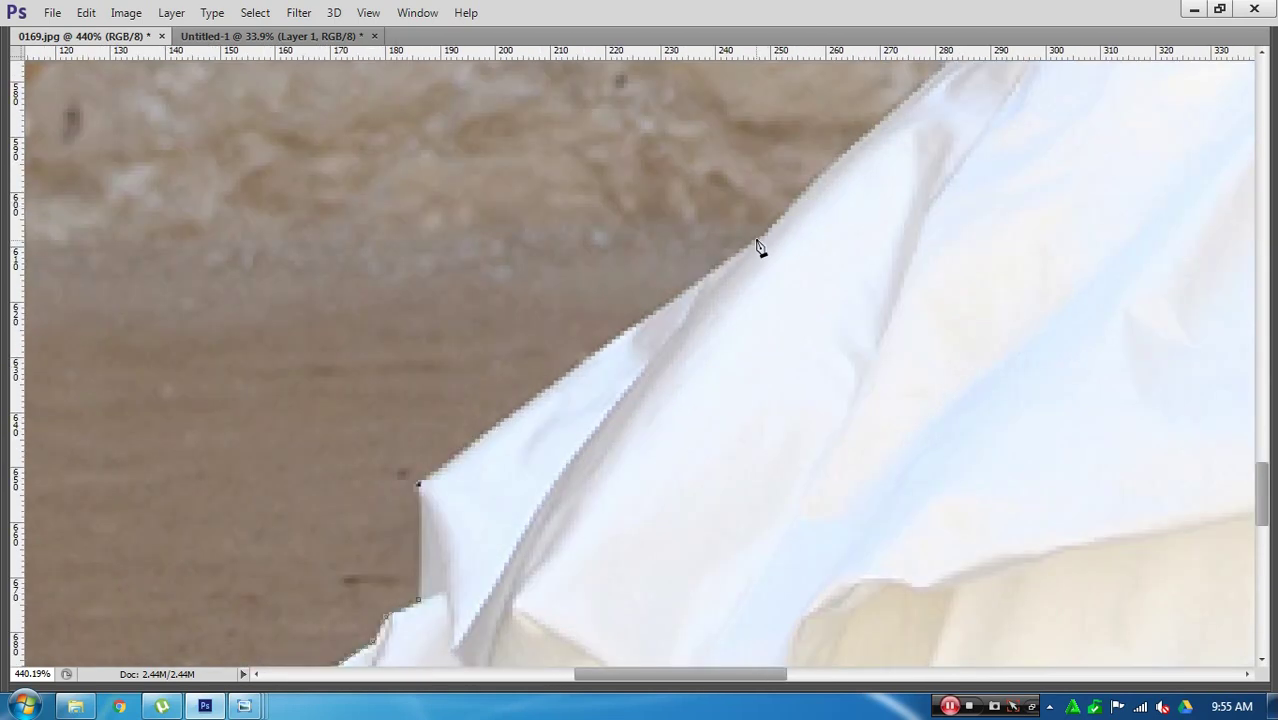
click(760, 237)
scroll(690, 400, up, 8)
scroll(690, 400, right, 7)
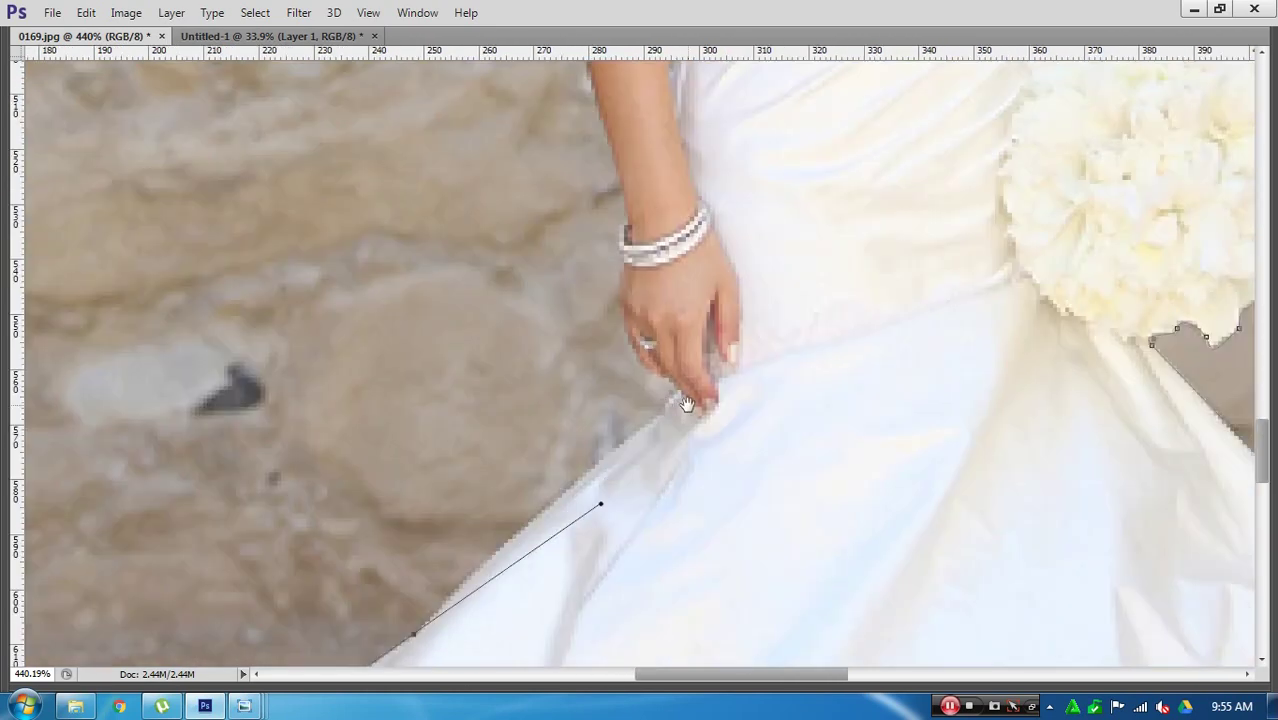
Step: Curve the outline past the hand and bracelet and up the arm edge
drag(674, 388, 659, 374)
drag(600, 504, 577, 480)
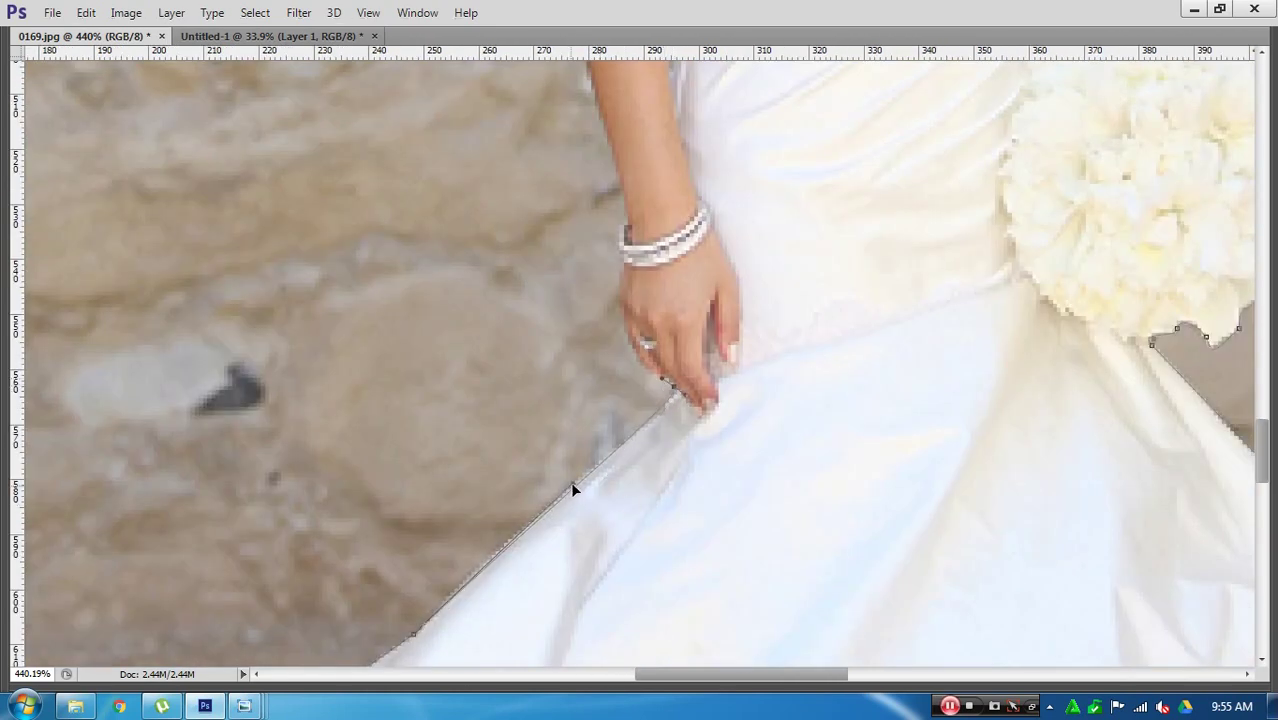
scroll(600, 450, up, 2)
scroll(620, 440, left, 1)
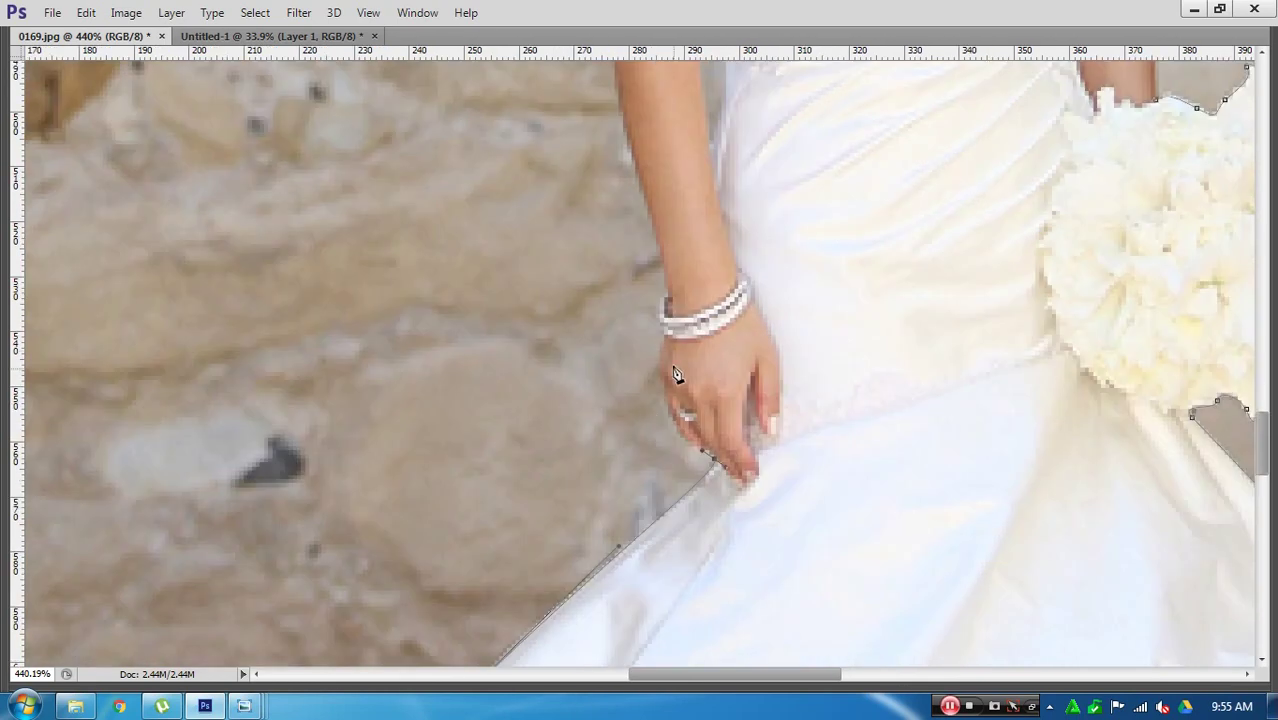
drag(666, 344, 680, 282)
scroll(686, 452, up, 3)
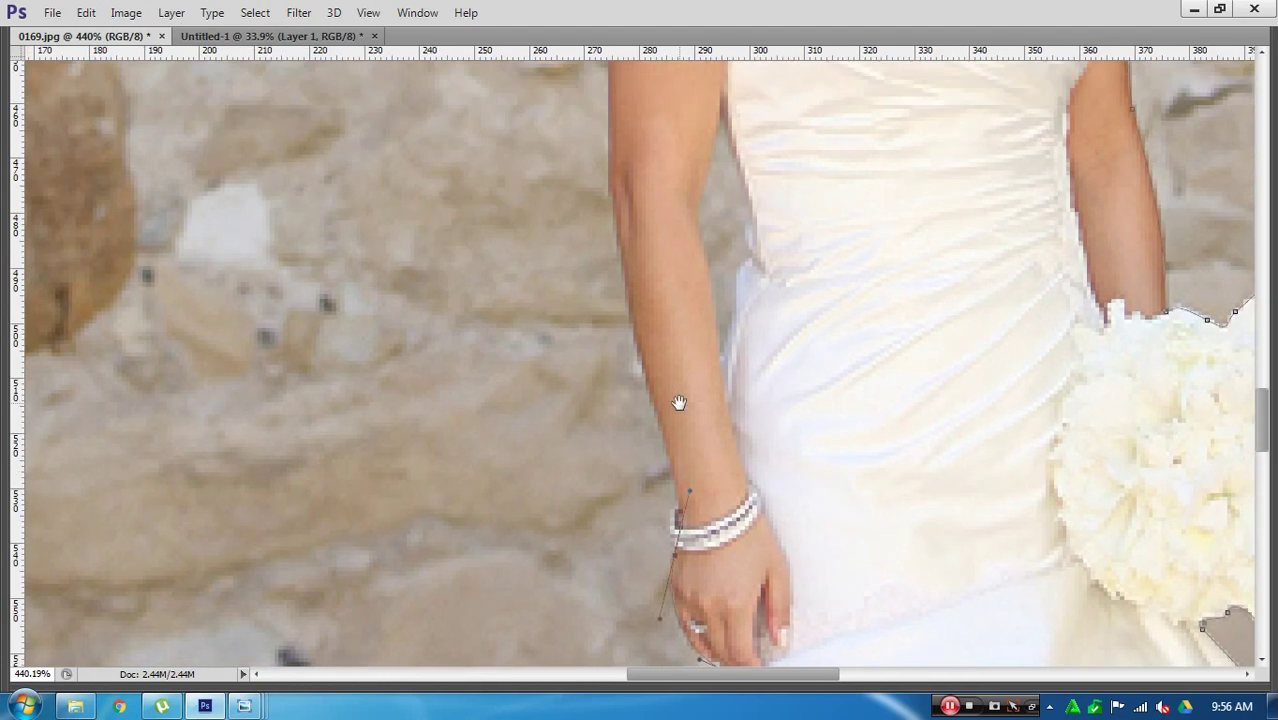
click(672, 526)
drag(622, 266, 617, 220)
scroll(615, 205, up, 3)
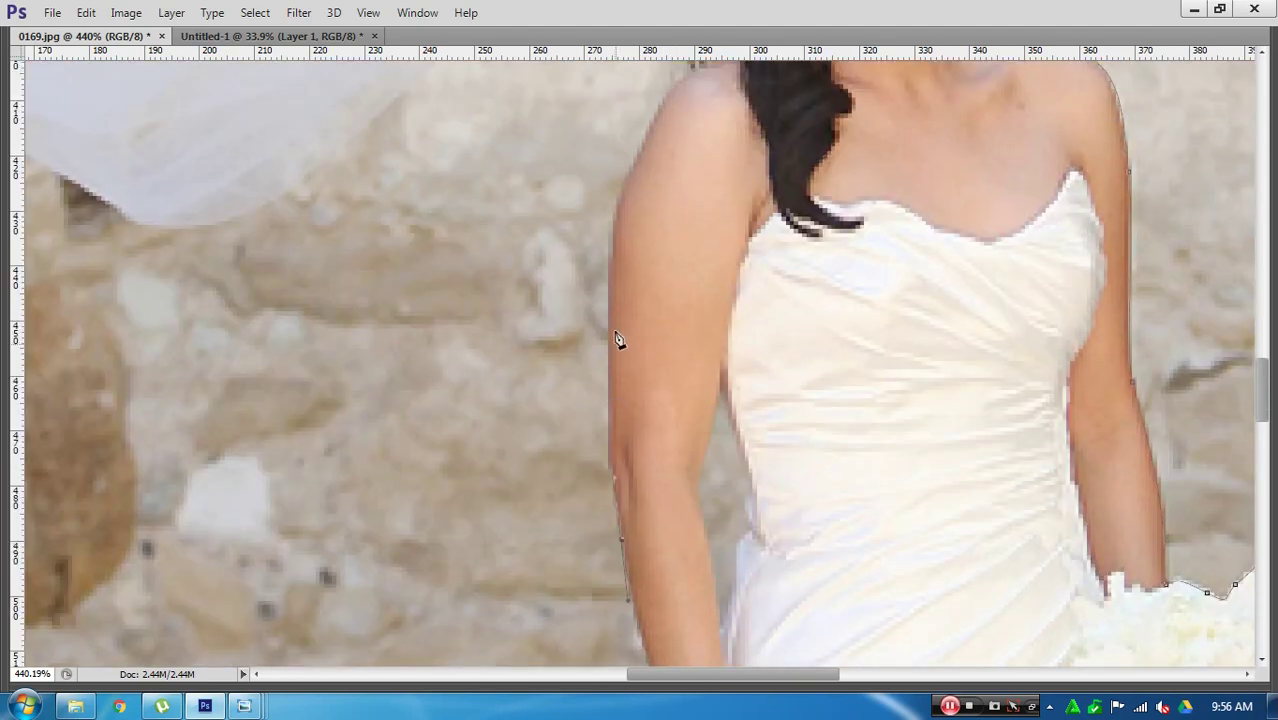
drag(608, 258, 612, 162)
scroll(628, 341, up, 4)
scroll(613, 456, right, 1)
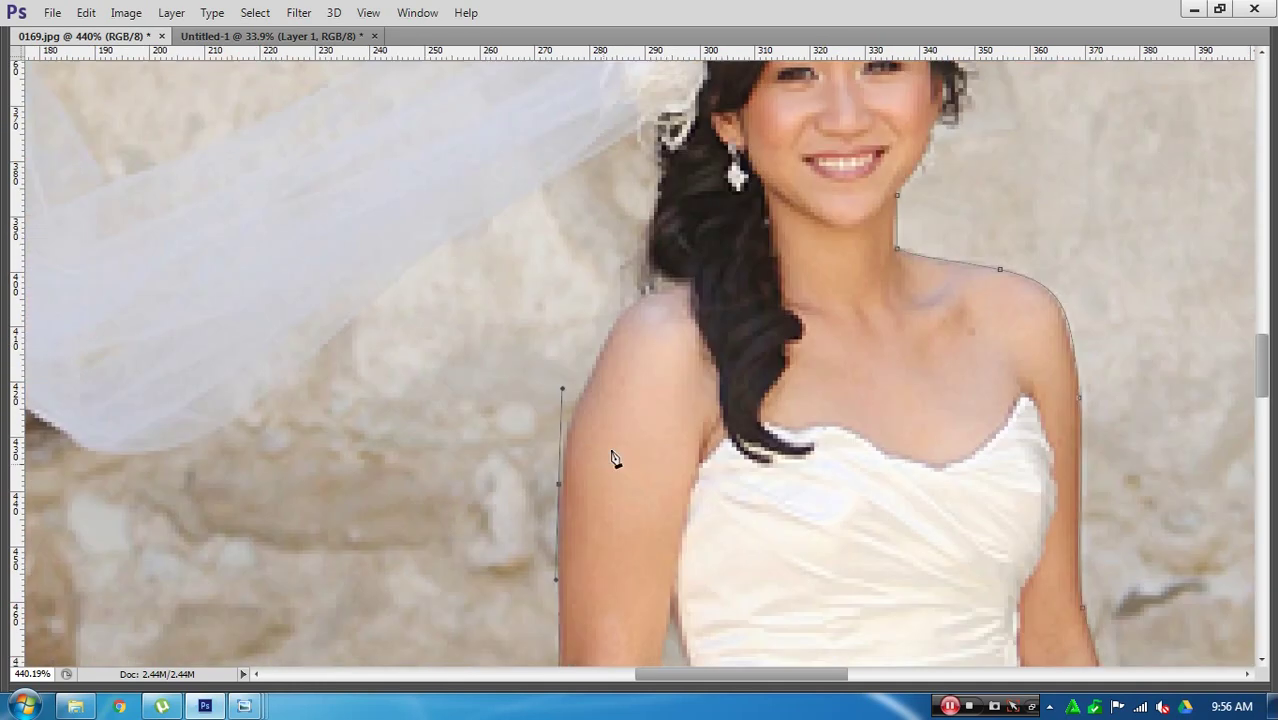
Step: Curve the outline over the shoulder and around the hair flower's edge
drag(679, 288, 755, 280)
drag(562, 388, 563, 414)
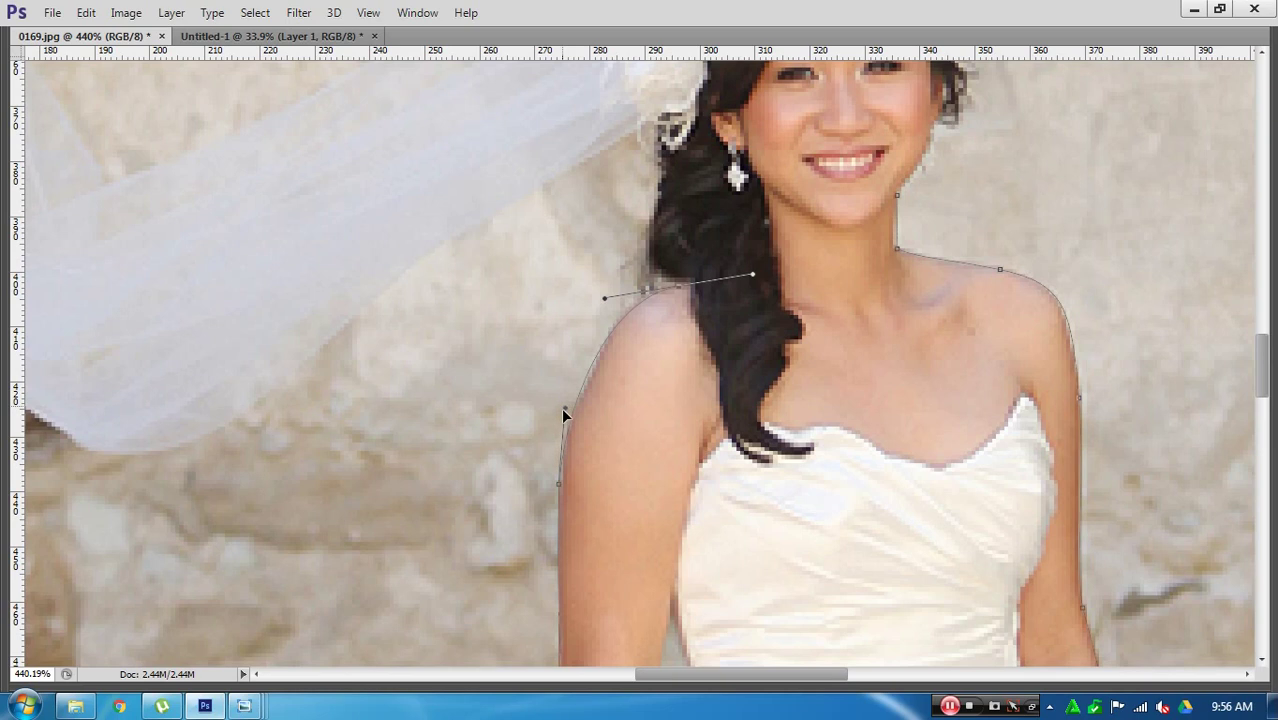
scroll(600, 410, up, 2)
scroll(600, 410, right, 1)
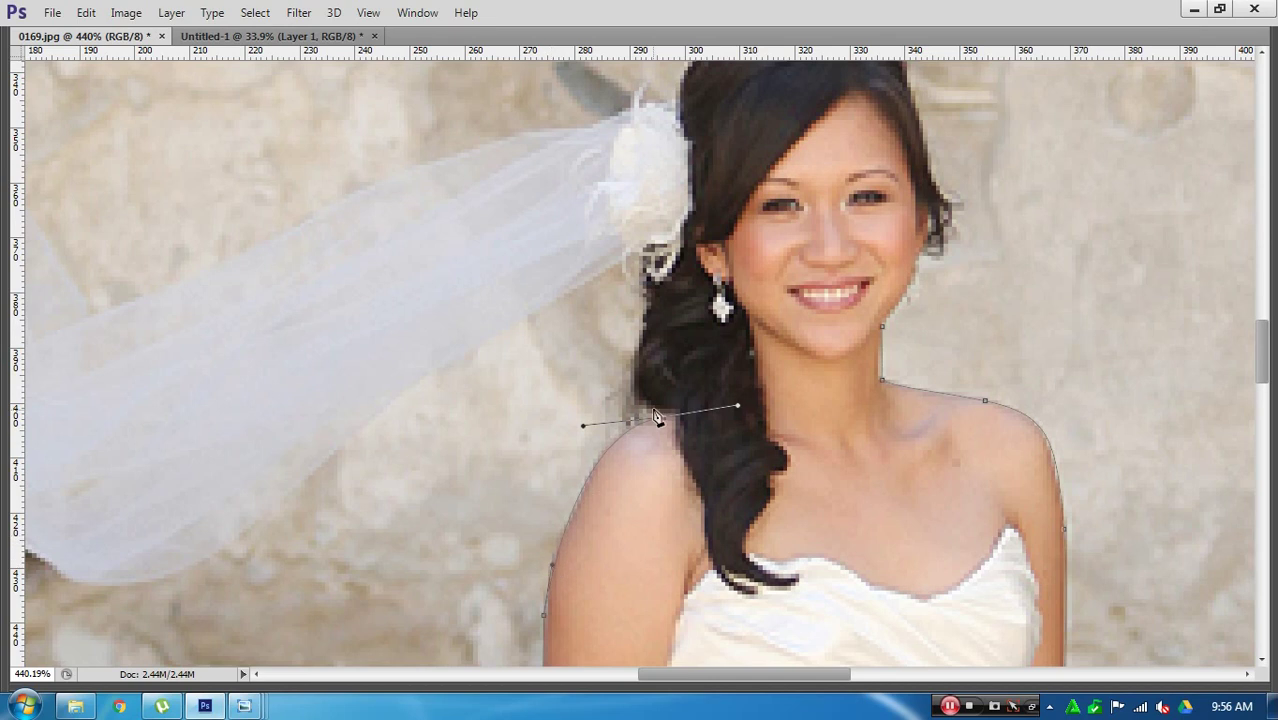
drag(737, 407, 658, 410)
click(650, 310)
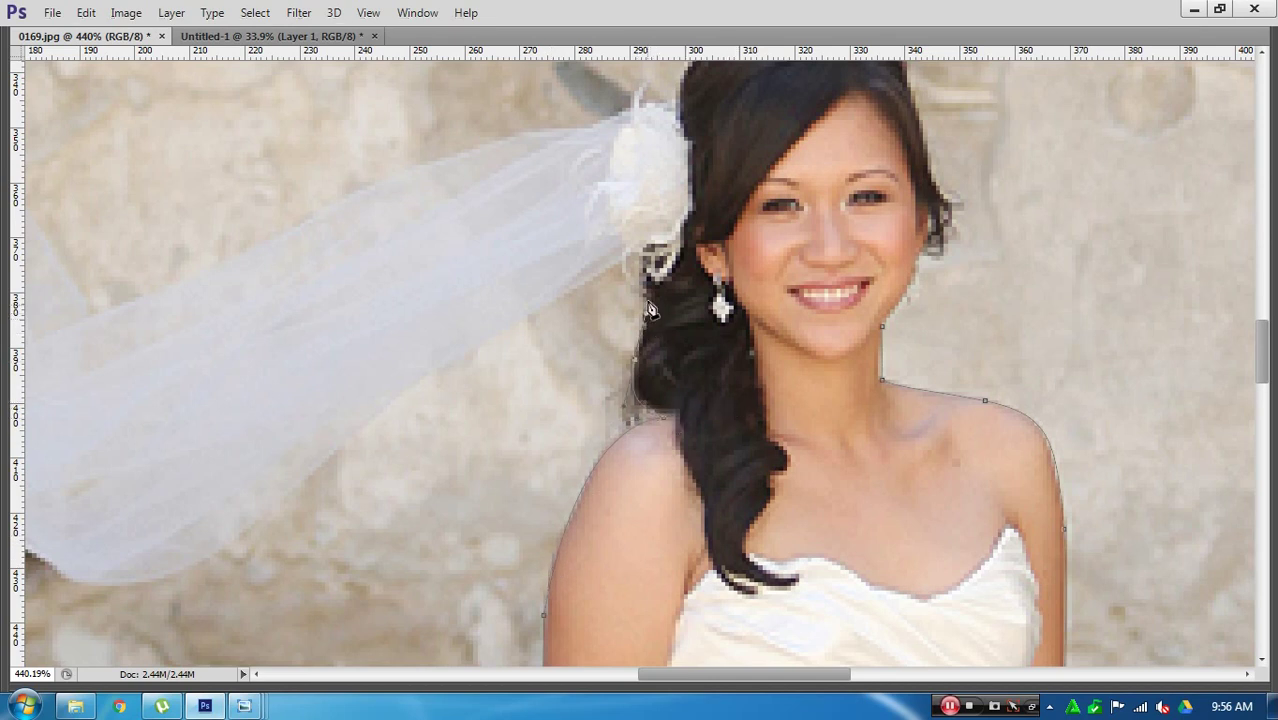
click(625, 247)
click(605, 227)
click(601, 203)
Step: Carry the outline over the top of the hair and down its right edge
drag(629, 155, 565, 302)
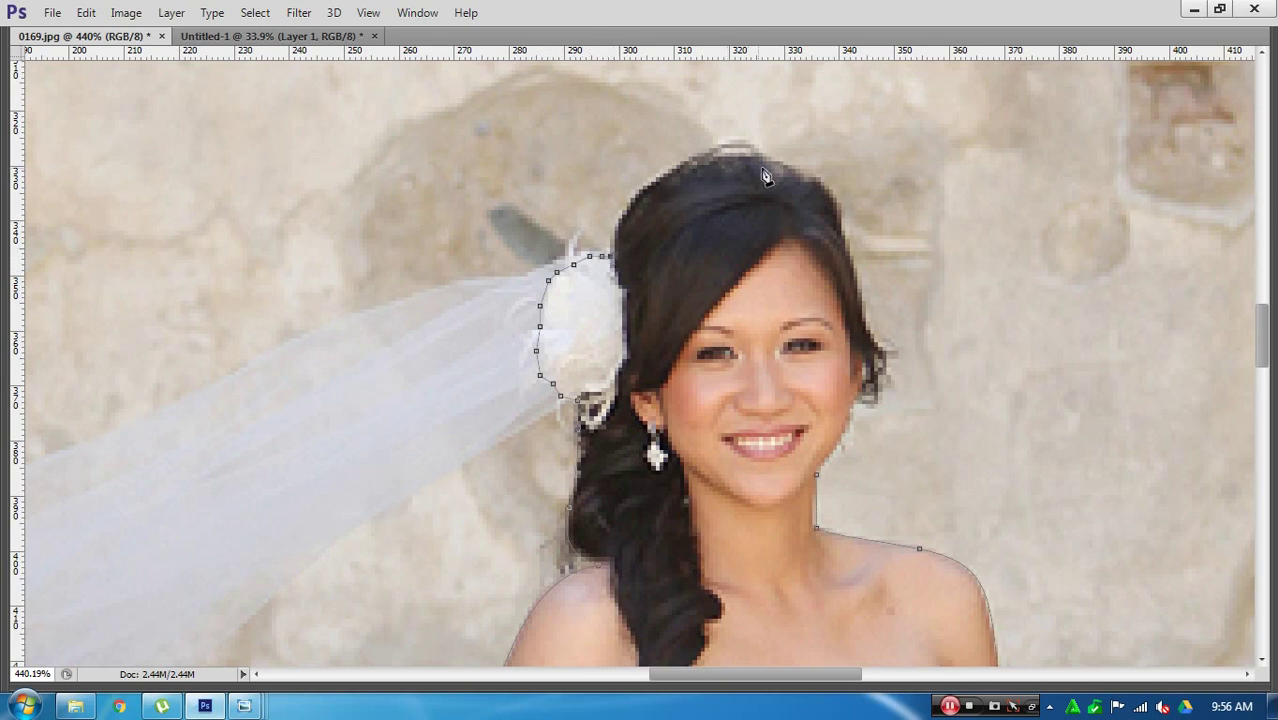
drag(771, 157, 925, 178)
click(810, 162)
drag(810, 162, 800, 163)
drag(875, 240, 773, 180)
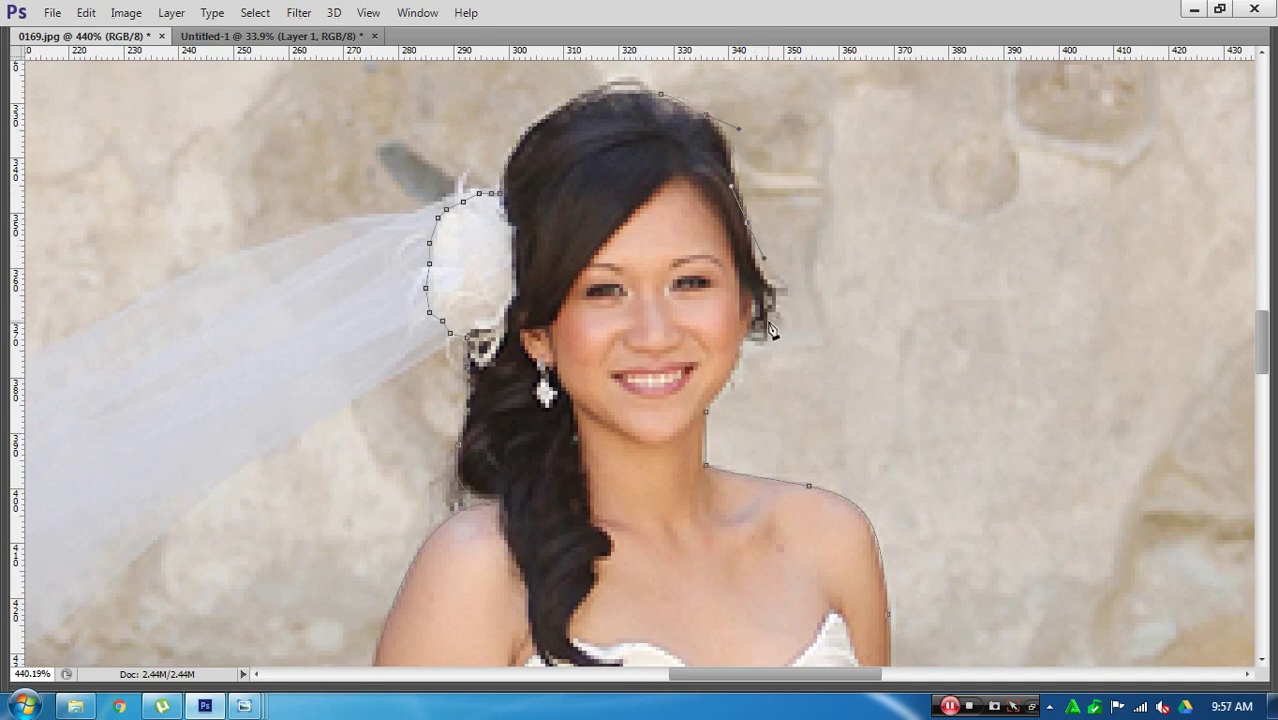
mouse_move(776, 312)
mouse_down()
mouse_move(768, 335)
mouse_move(795, 288)
mouse_up()
Step: Finish the outline down the hair edge to the jaw, then zoom out to the whole bride
drag(773, 312, 786, 156)
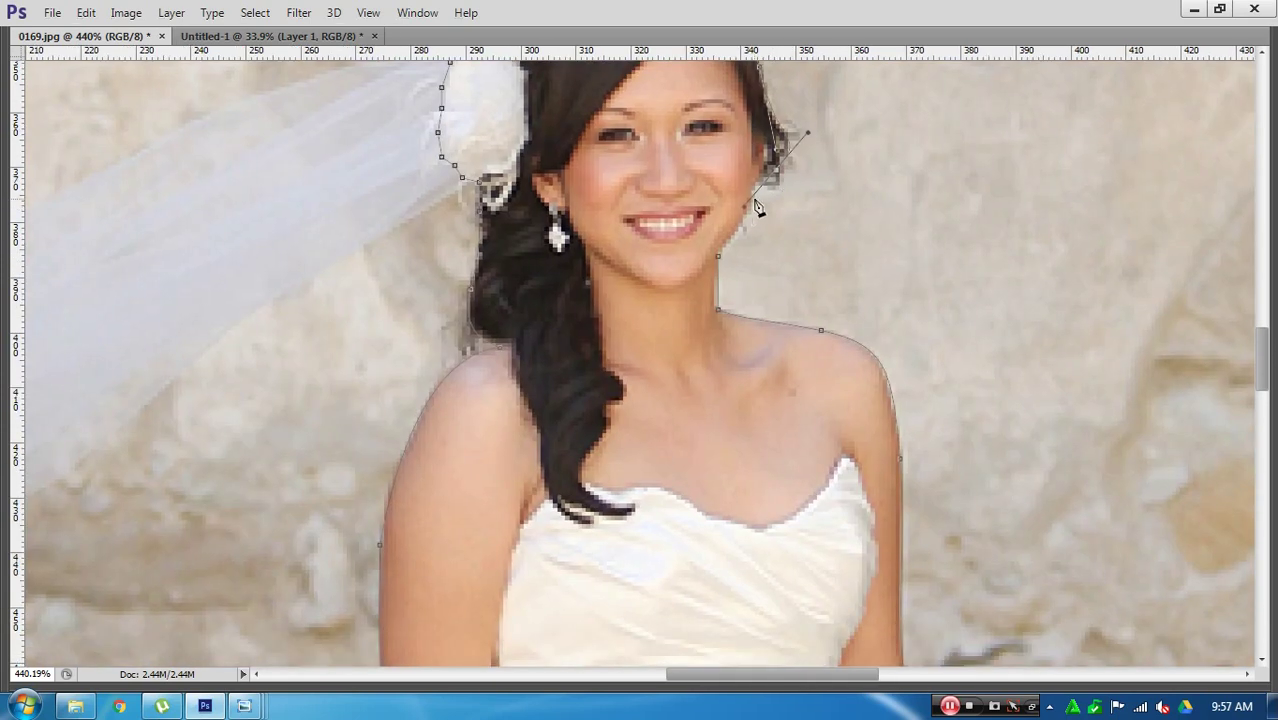
drag(757, 186, 751, 207)
drag(718, 256, 706, 271)
scroll(704, 280, down, 5)
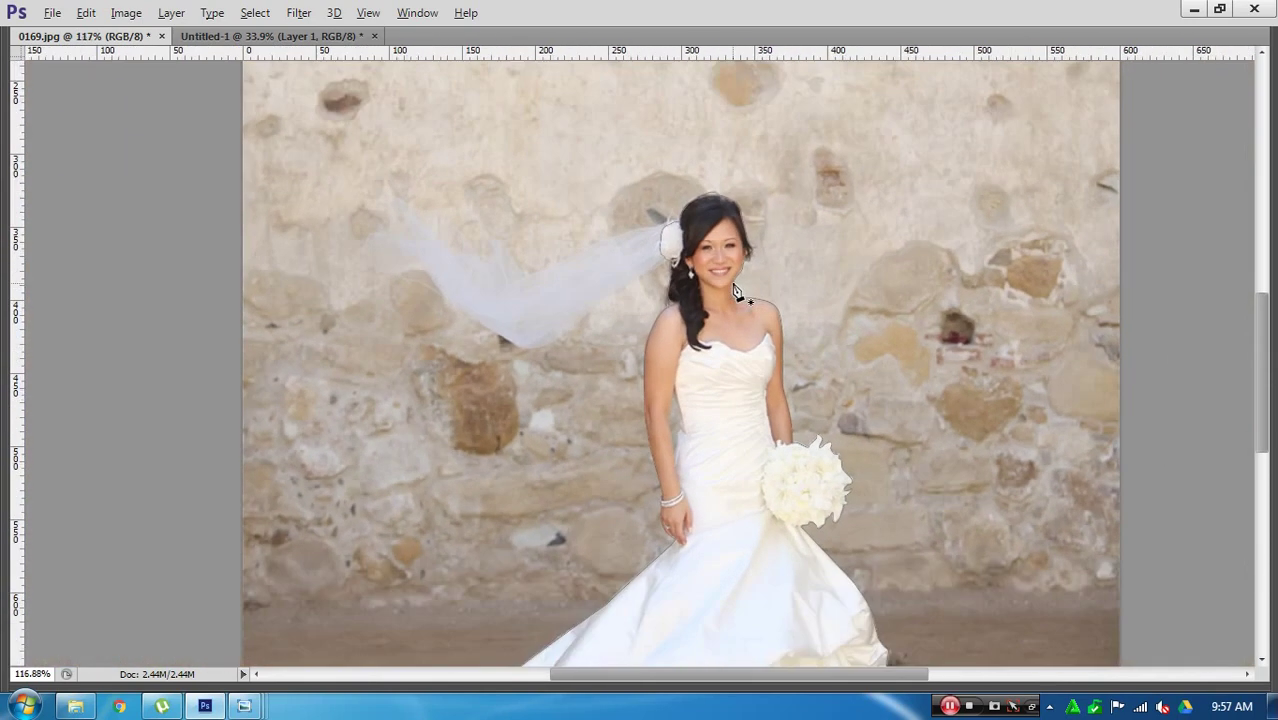
scroll(737, 291, down, 1)
drag(886, 362, 807, 248)
scroll(810, 252, down, 1)
drag(782, 202, 782, 257)
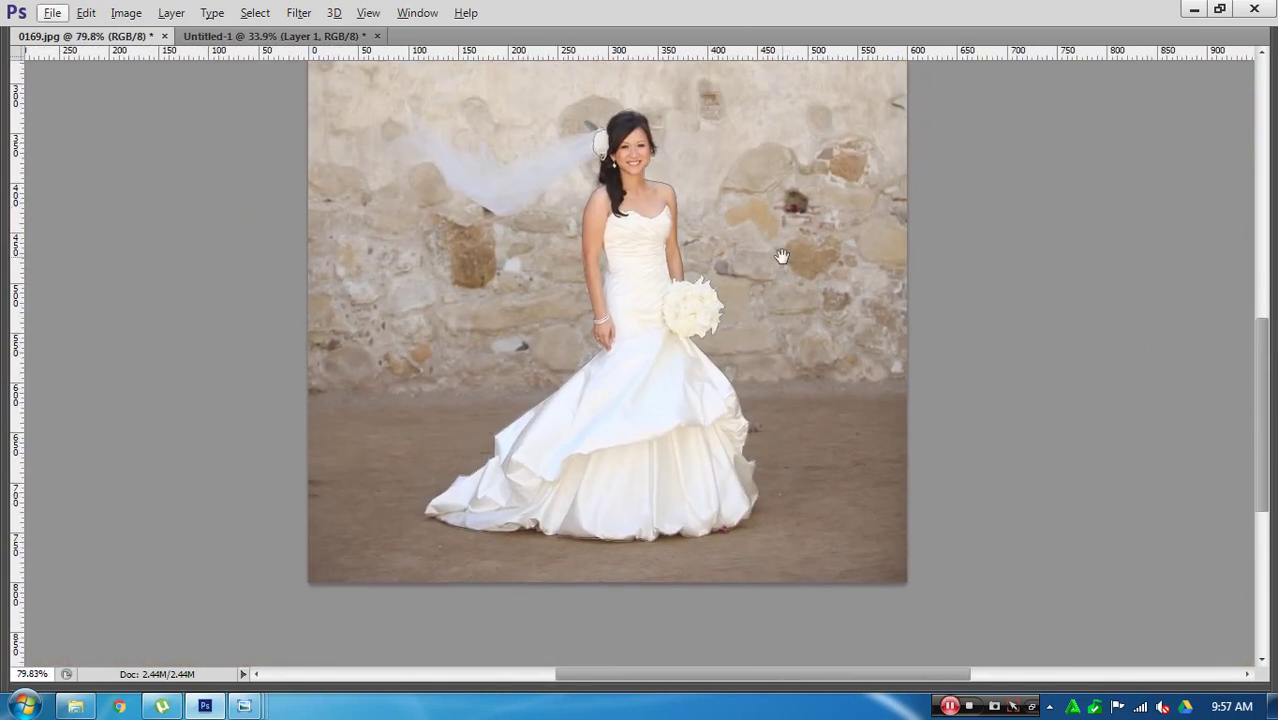
Step: Convert the finished outline to a selection and save it as the asadsad channel
key(ctrl+Return)
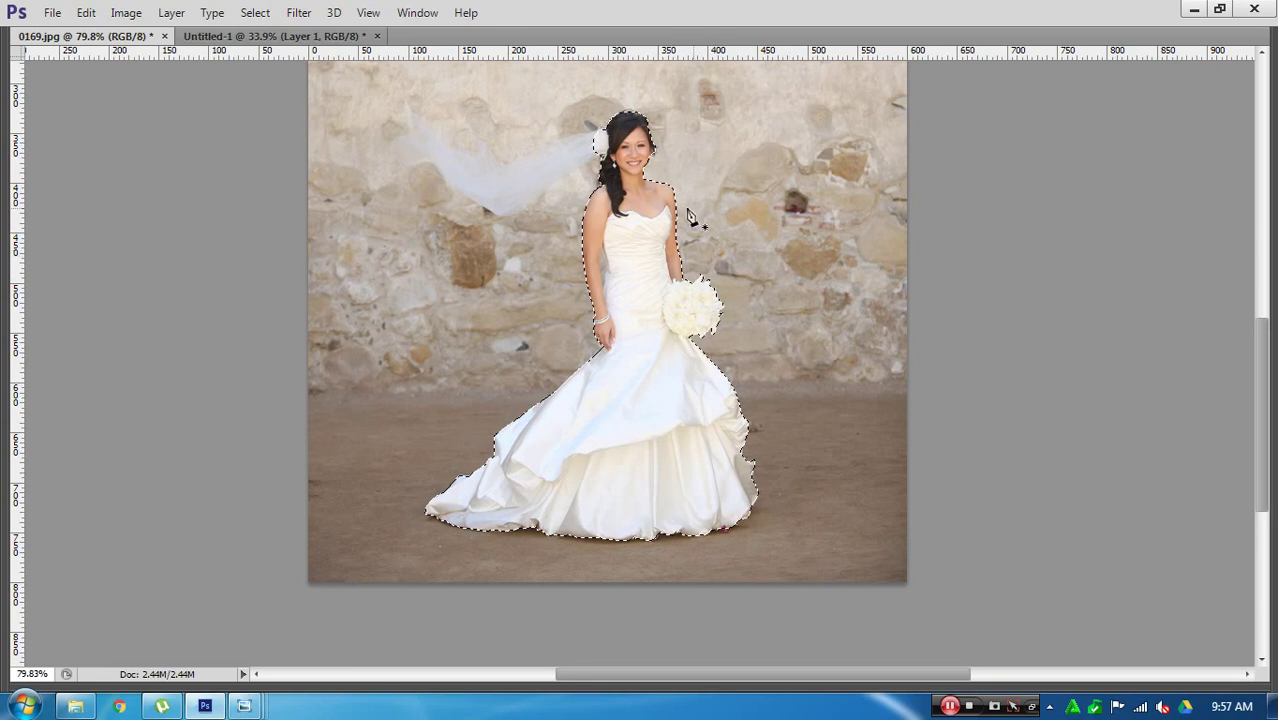
scroll(683, 205, up, 5)
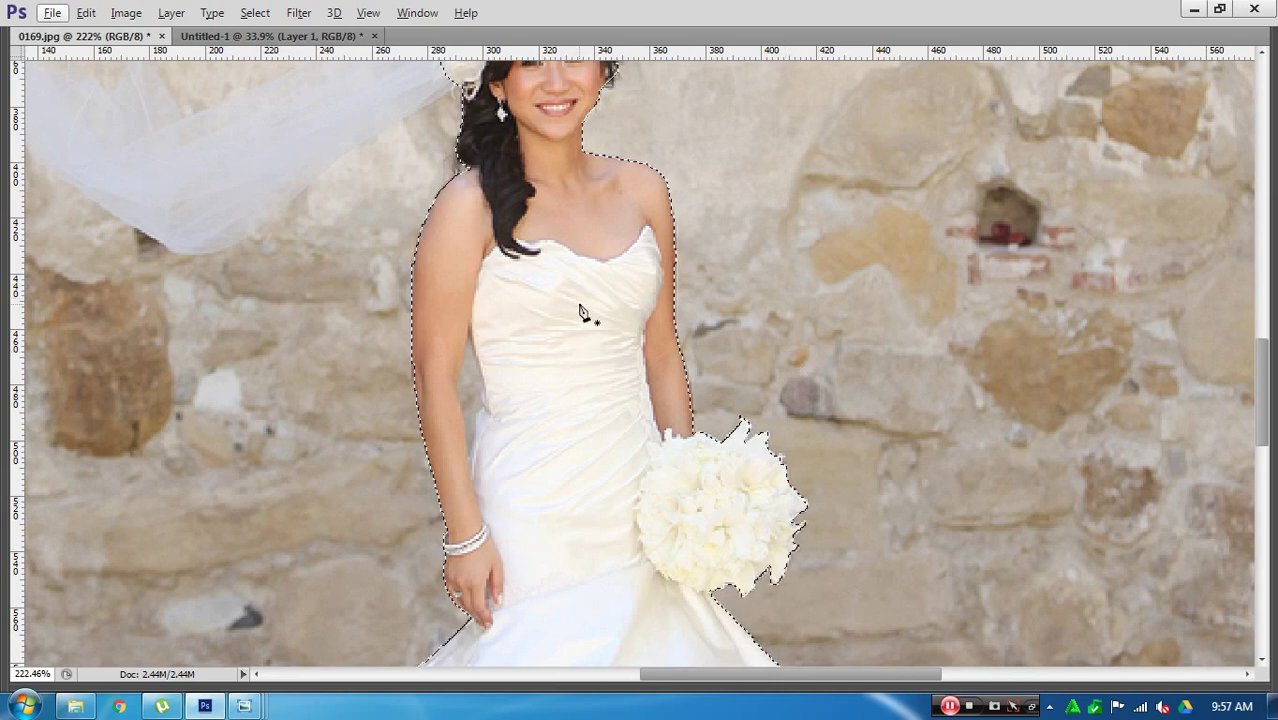
scroll(600, 295, left, 1)
scroll(614, 286, left, 1)
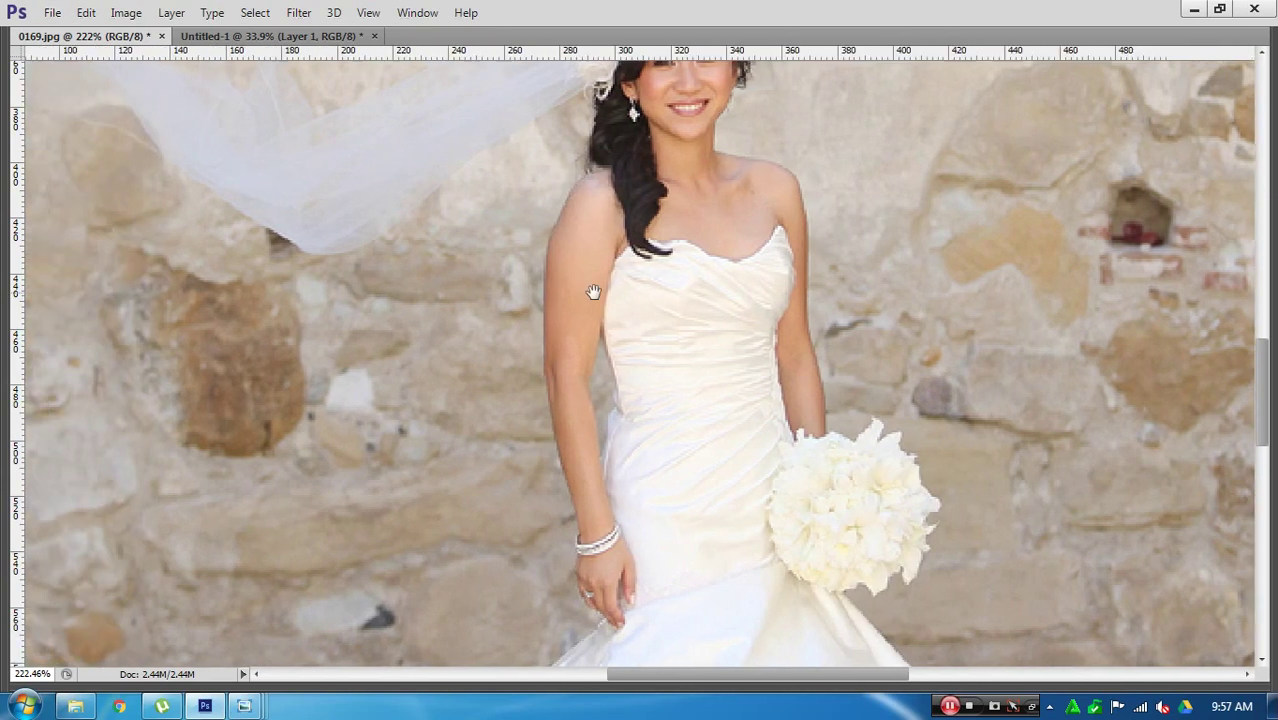
click(254, 13)
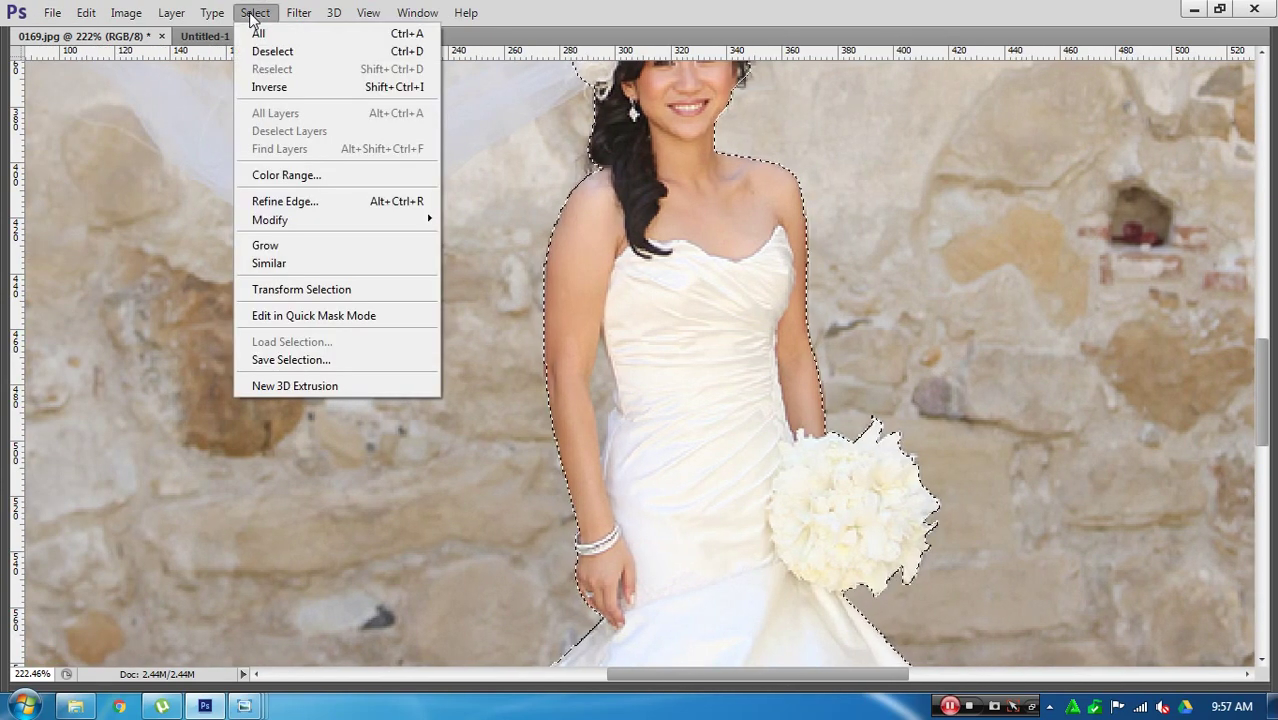
click(322, 360)
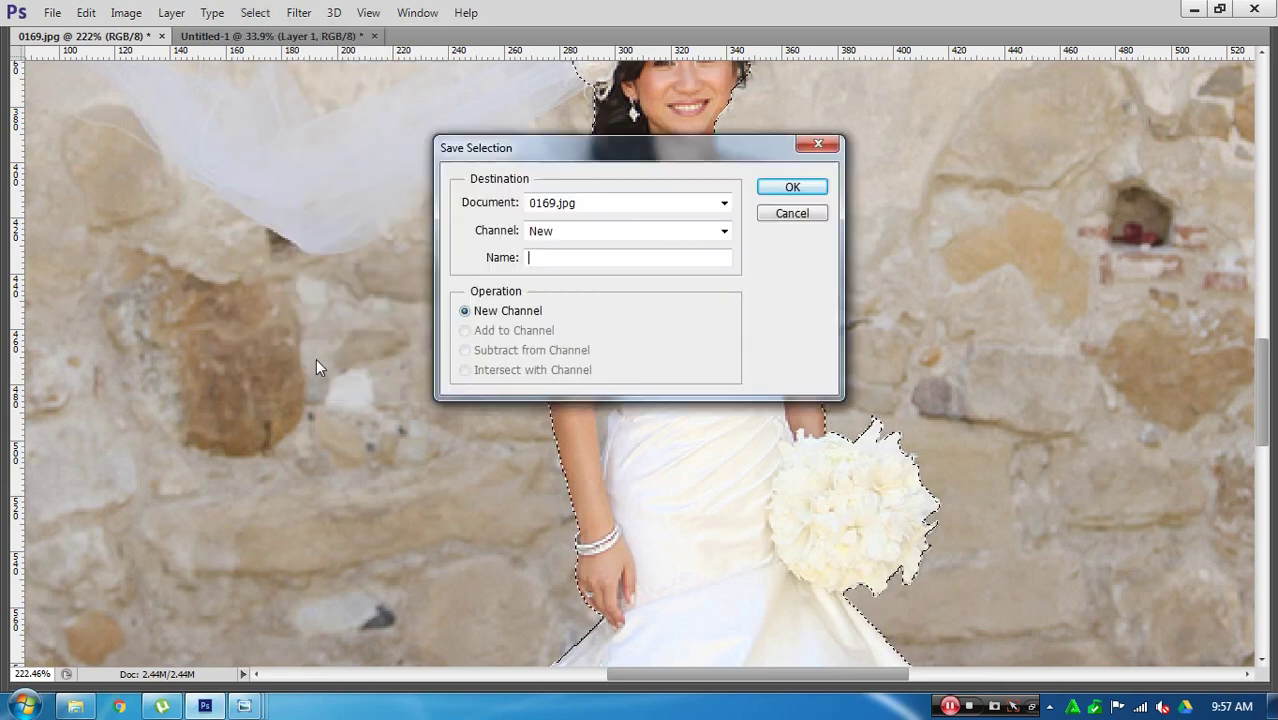
text(asadsad)
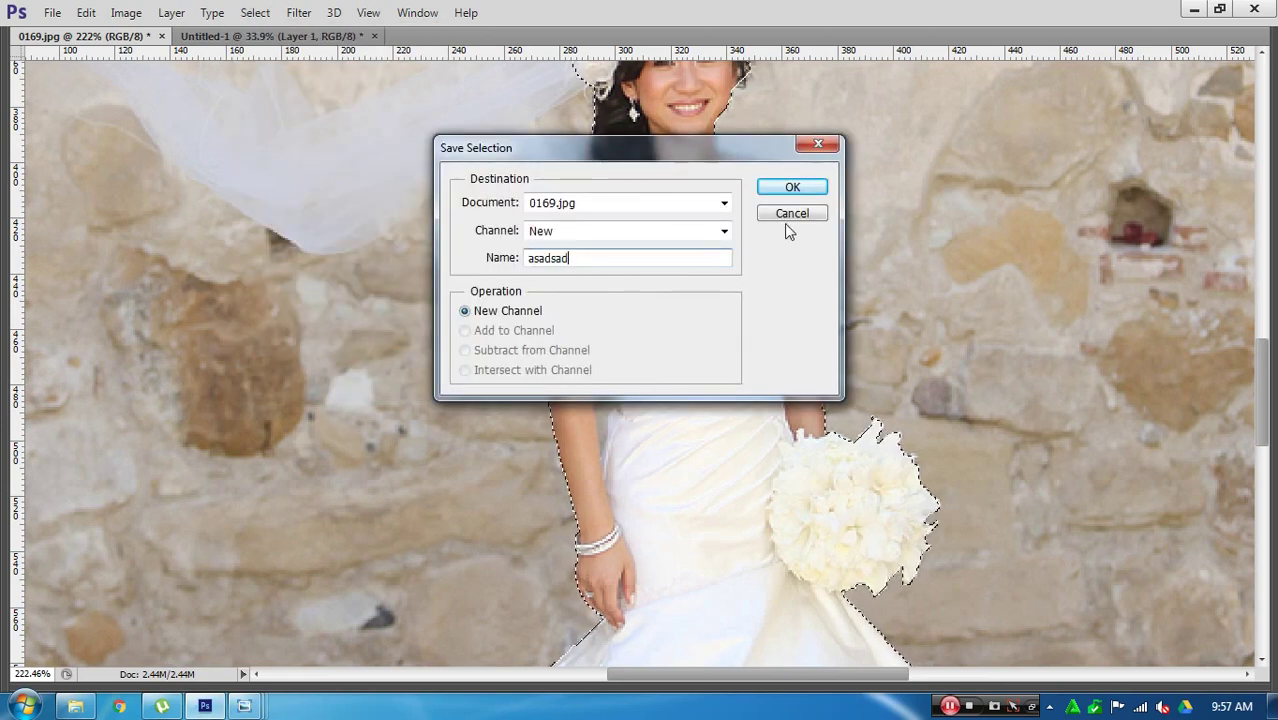
click(792, 187)
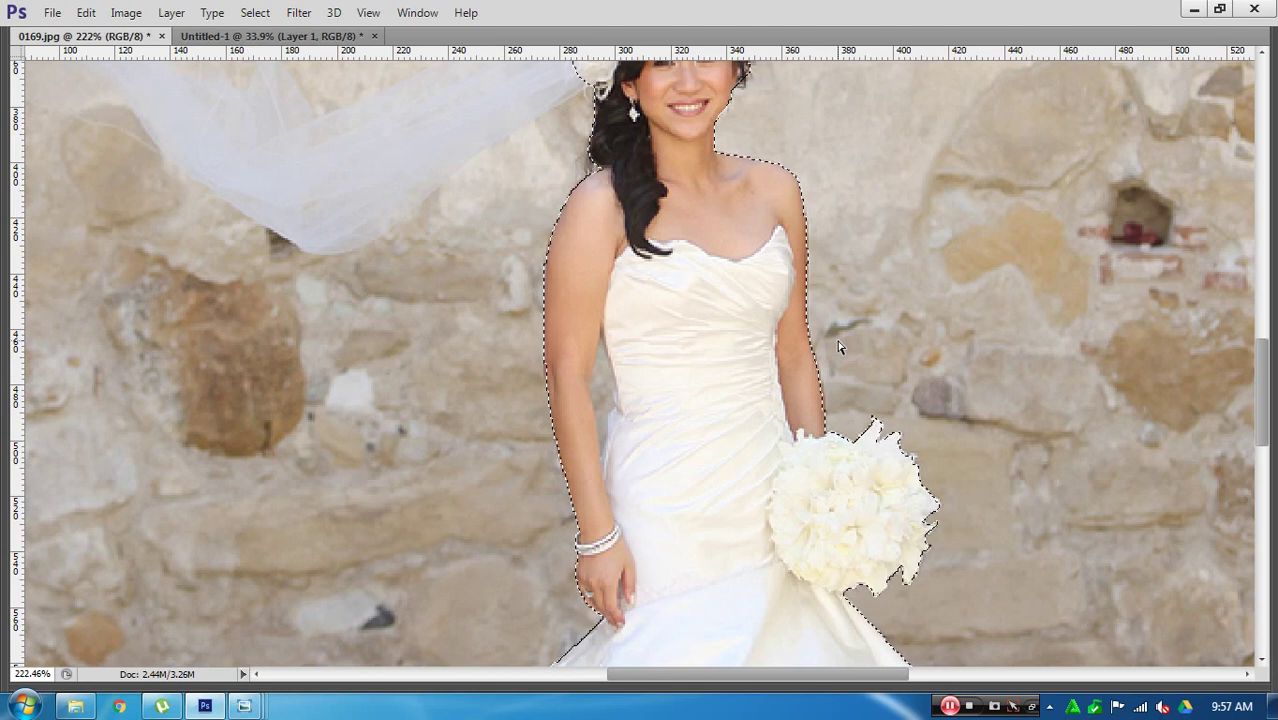
Step: Deselect, then reload the asadsad channel as a new selection
key(ctrl+d)
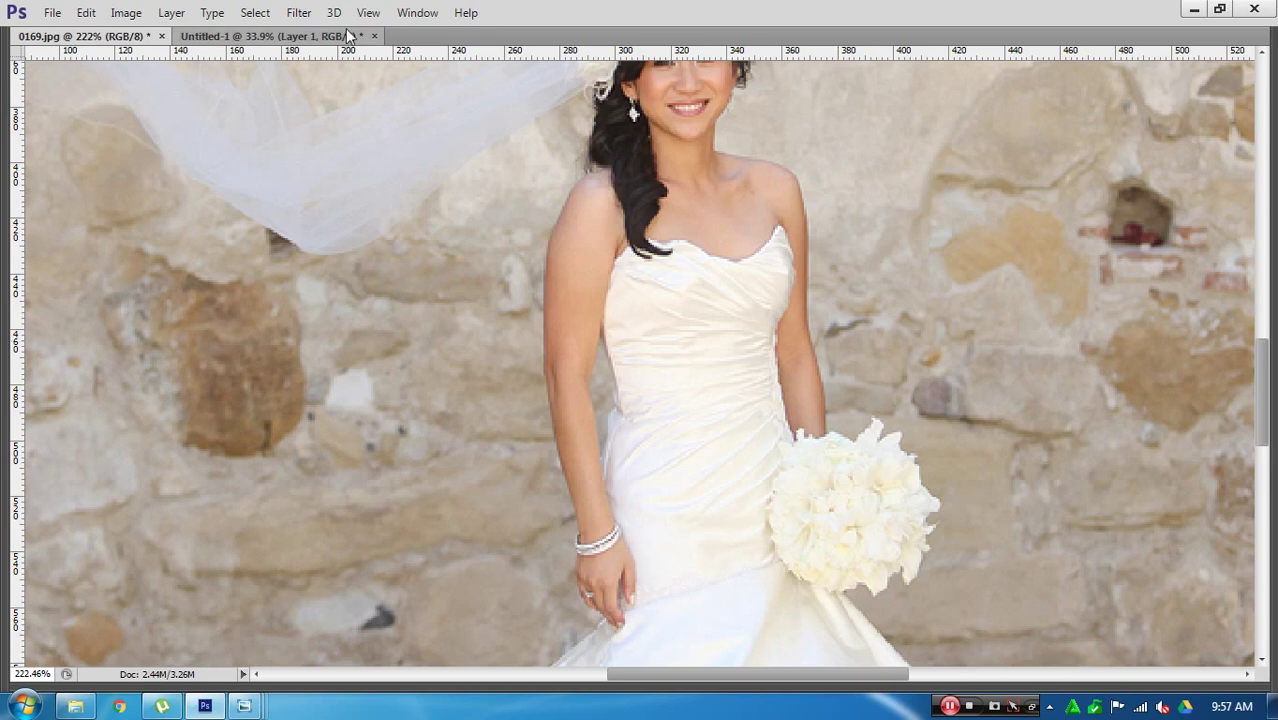
click(255, 13)
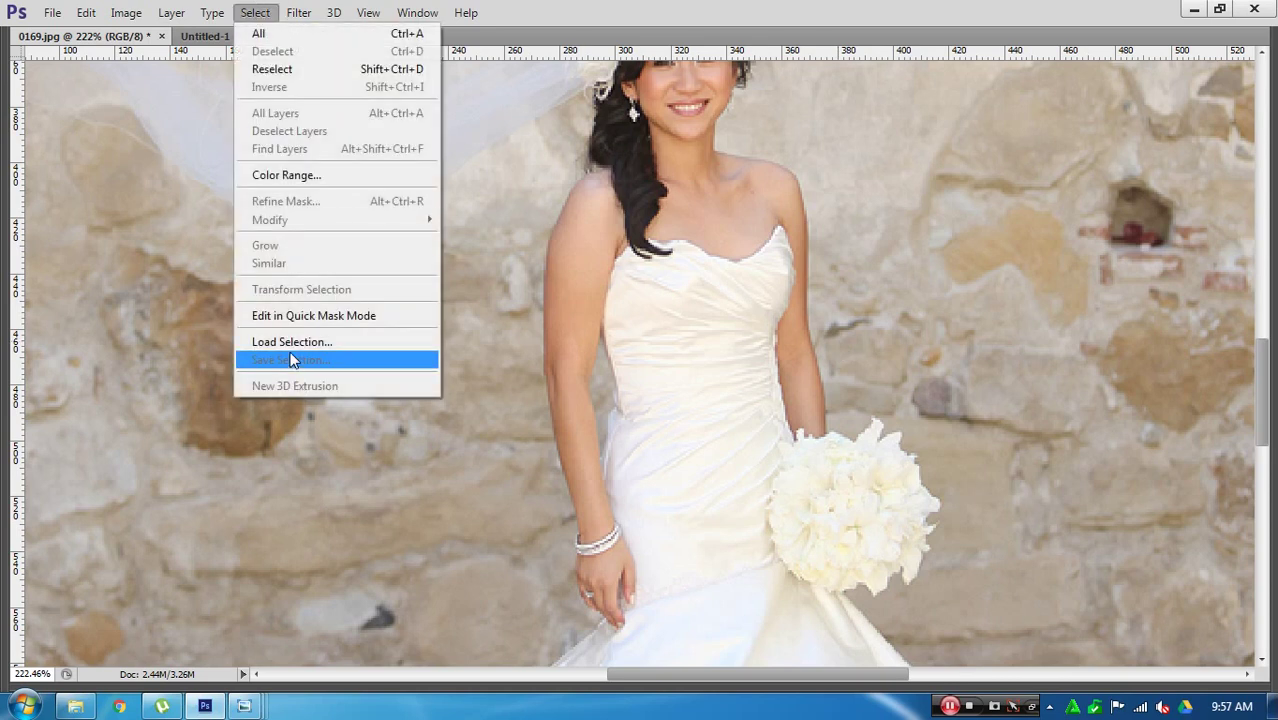
click(322, 344)
click(596, 233)
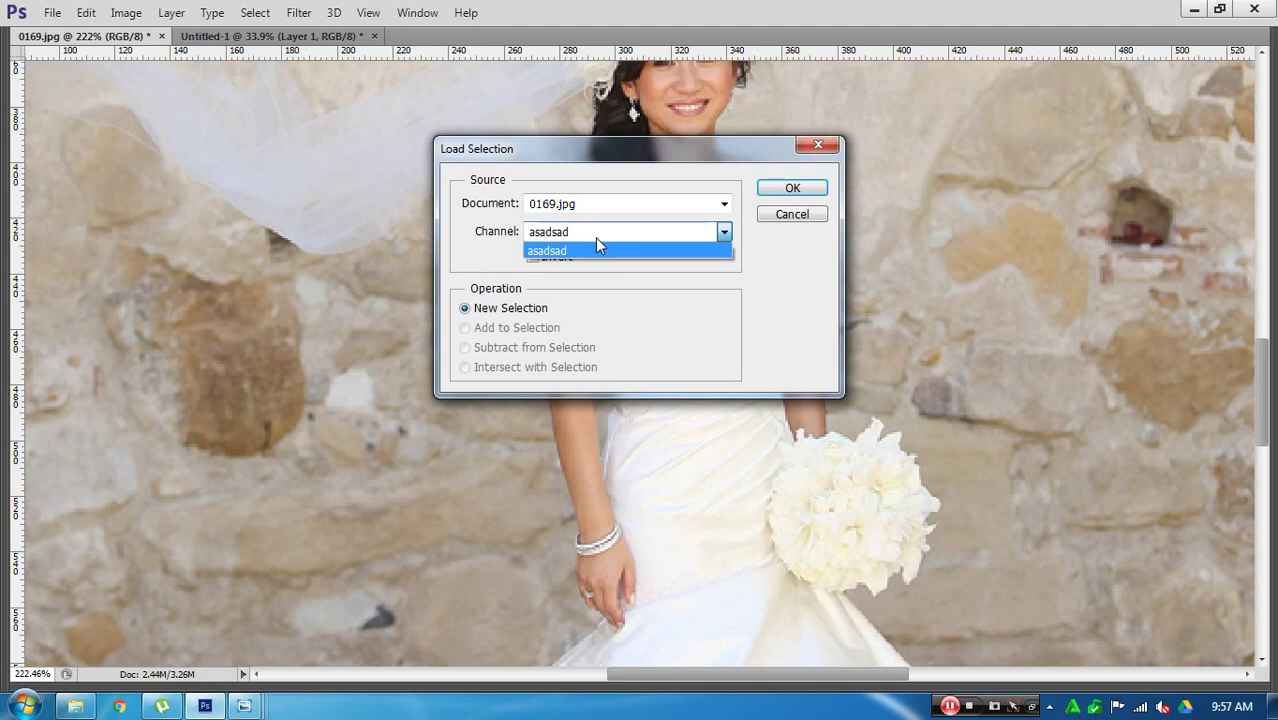
click(563, 255)
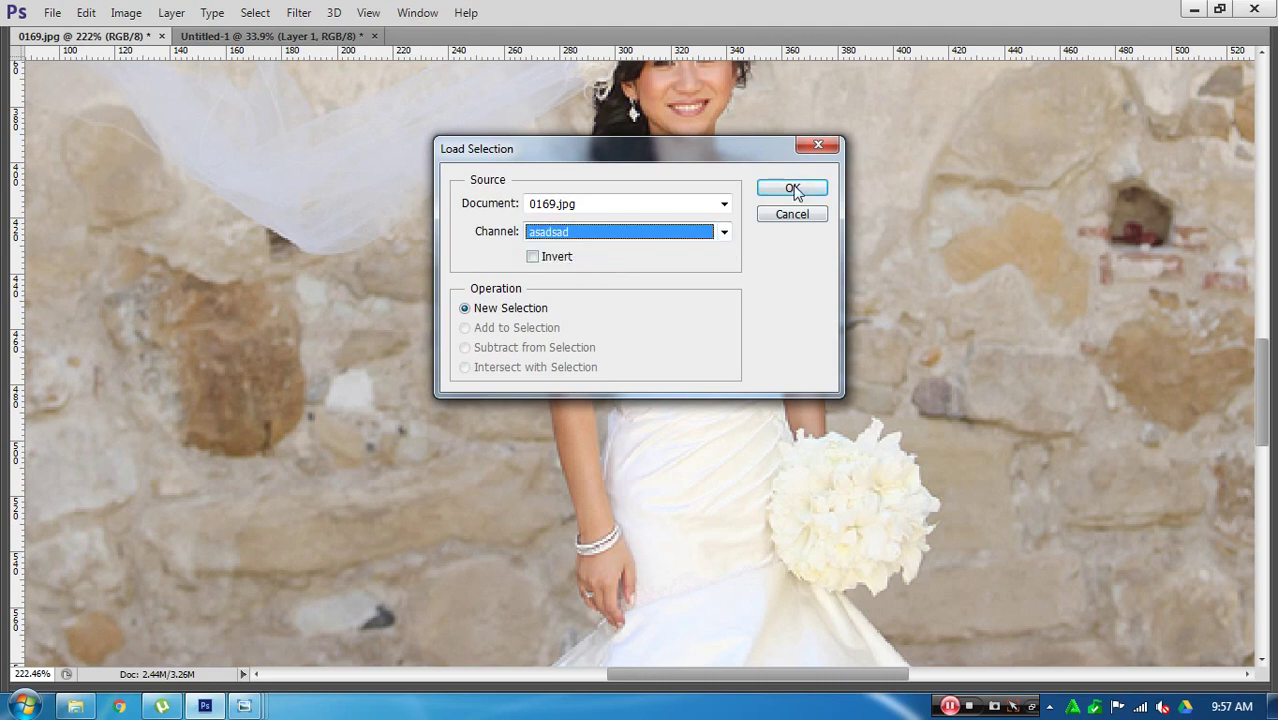
click(792, 190)
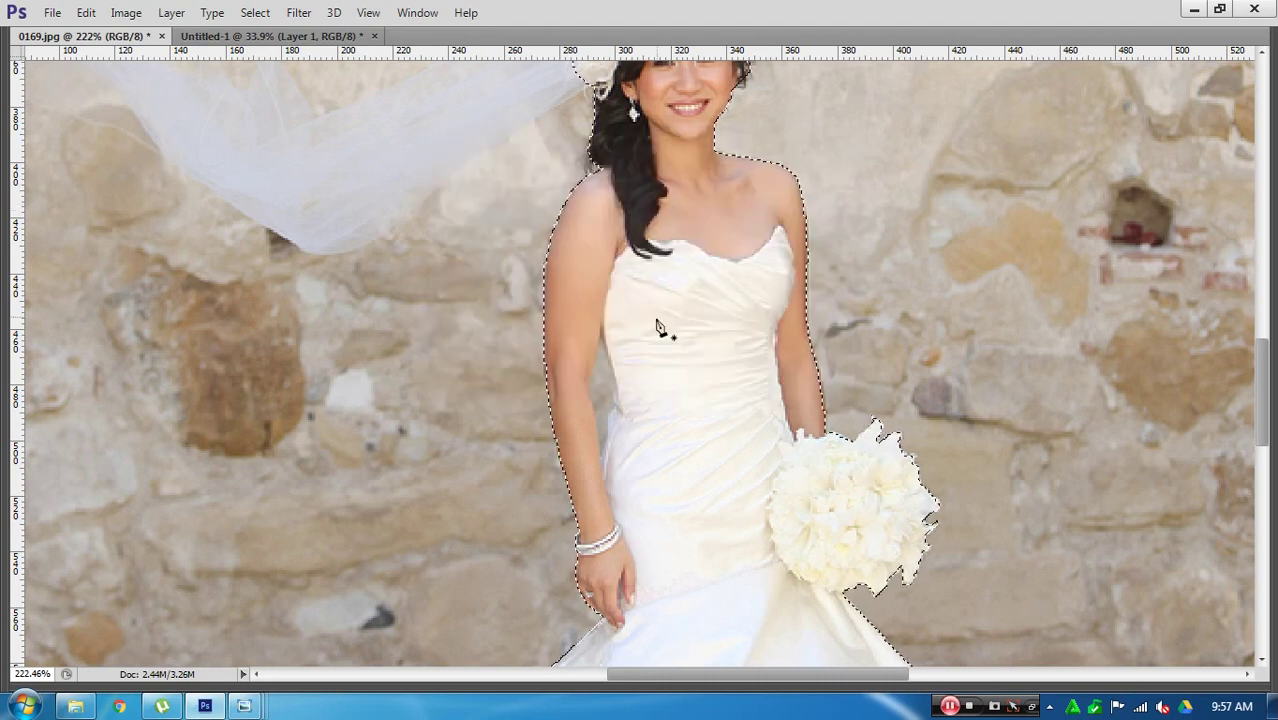
Step: Zoom in and draw a closed pen path around the wall gap between arm and dress
scroll(594, 425, up, 1)
scroll(594, 425, up, 1)
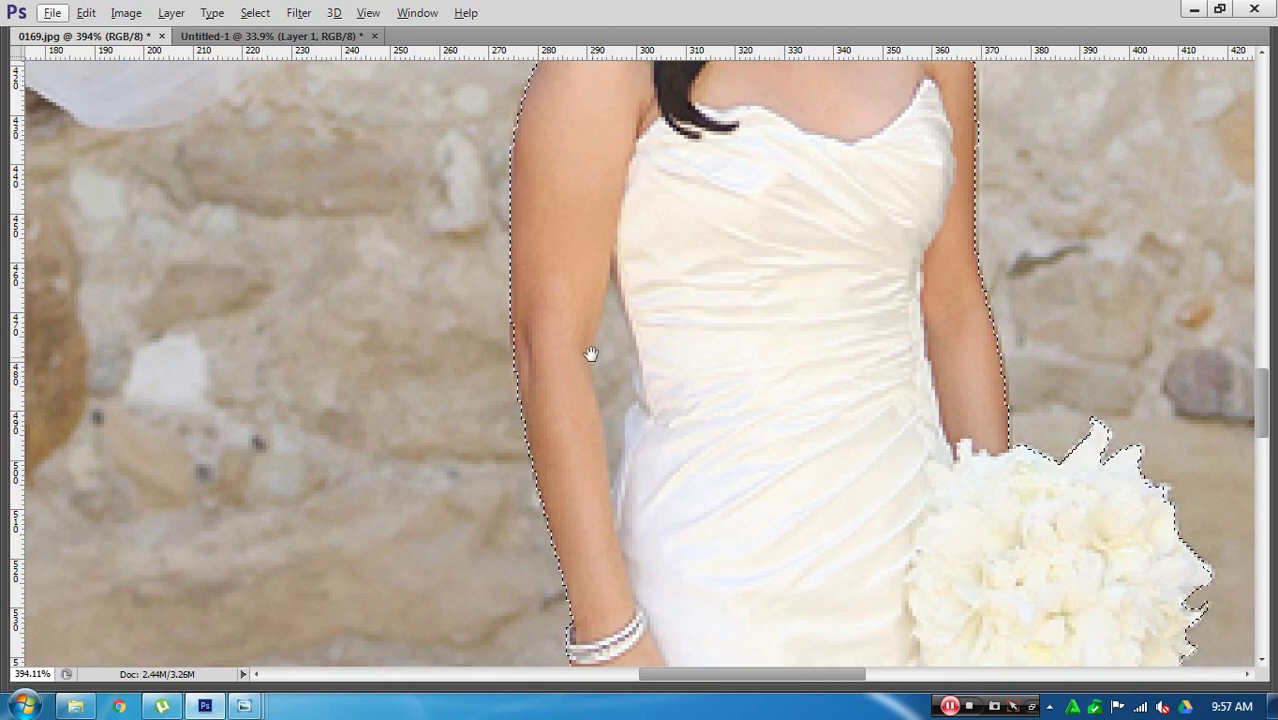
scroll(588, 356, up, 1)
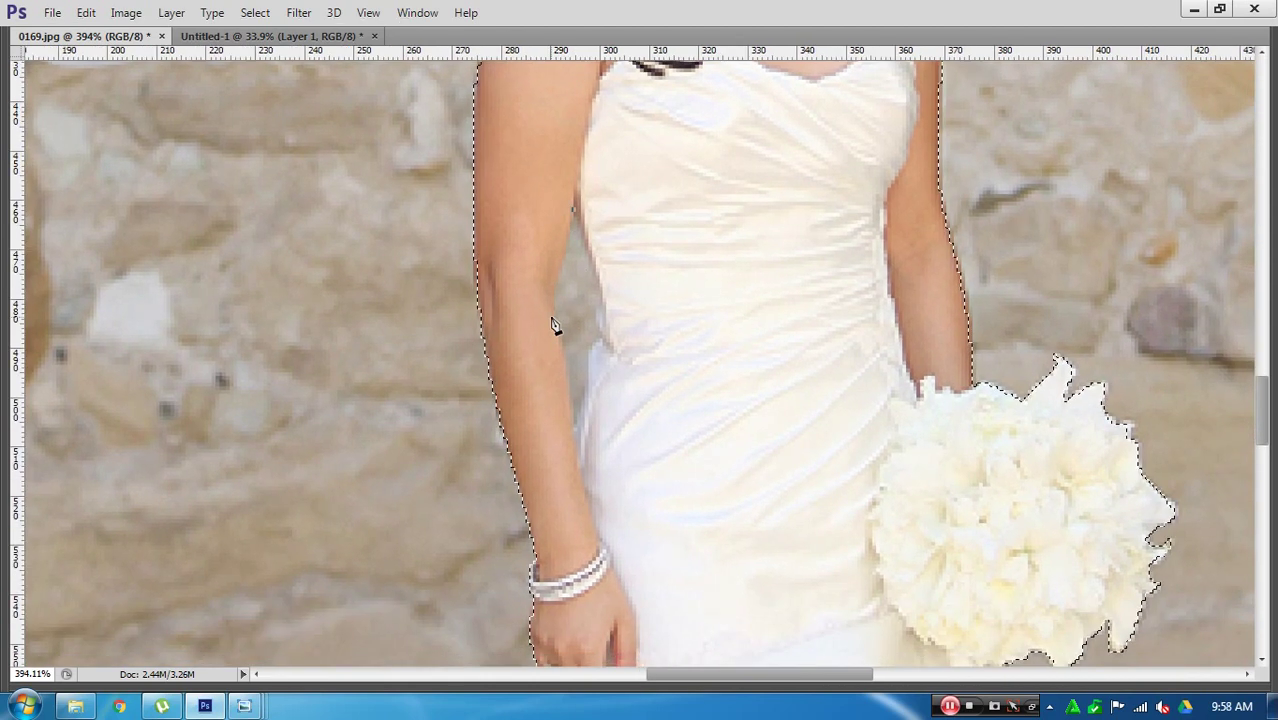
click(559, 335)
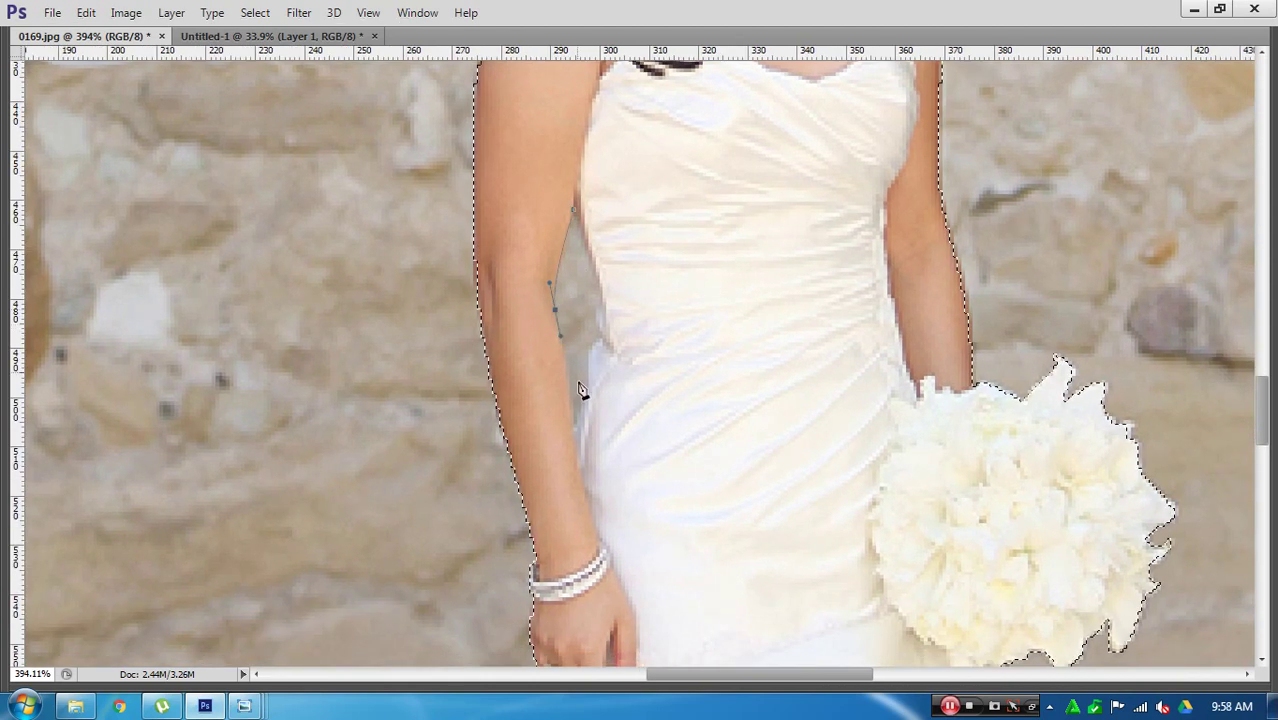
drag(579, 417, 588, 388)
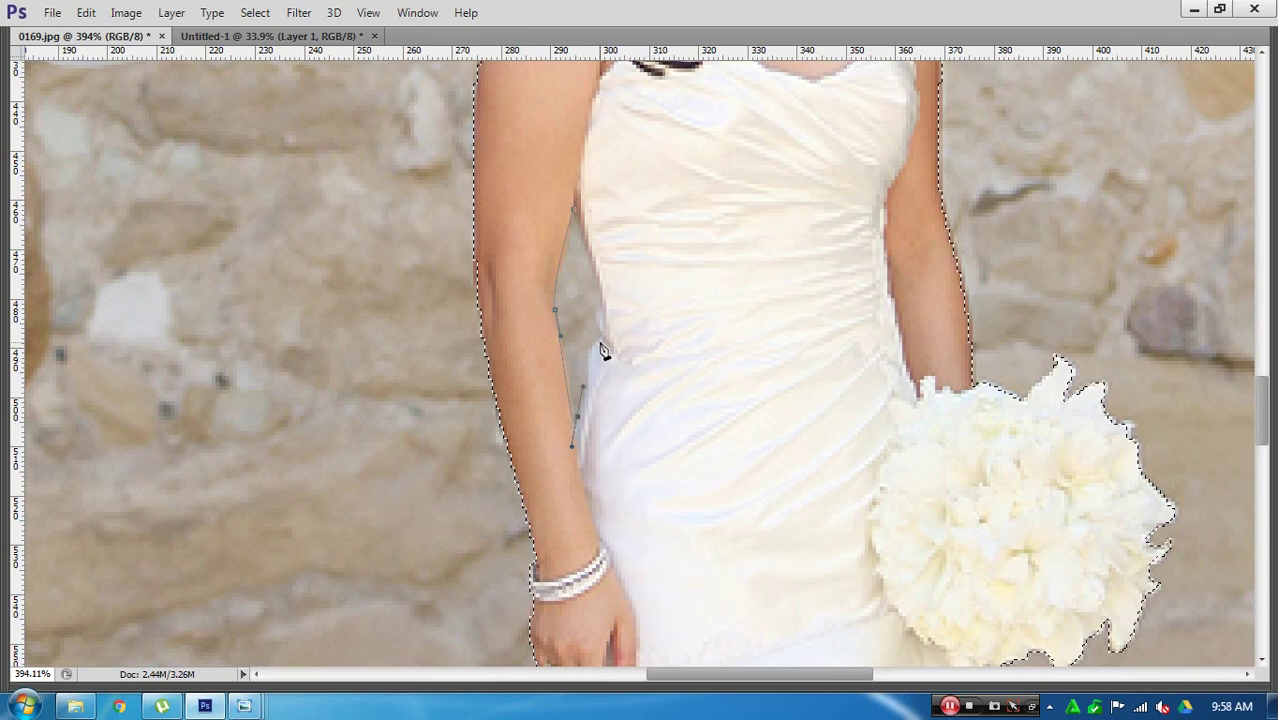
drag(600, 341, 616, 327)
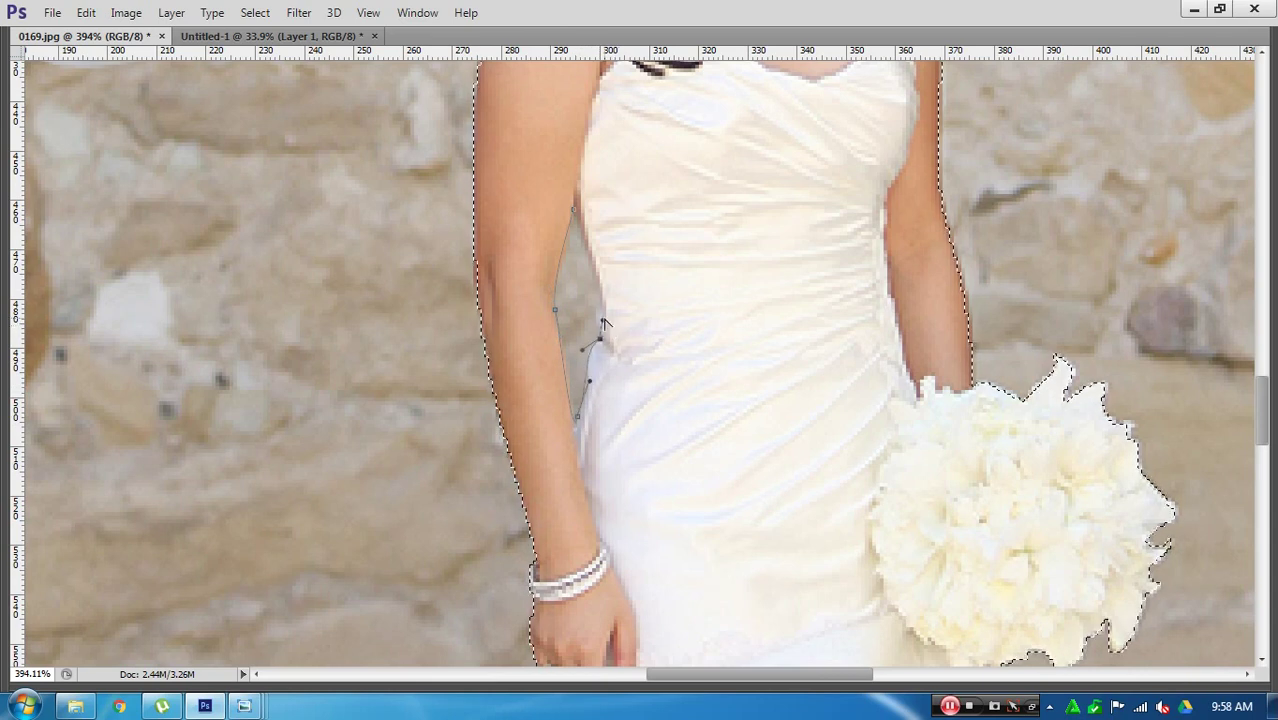
drag(586, 224, 562, 197)
key(Return)
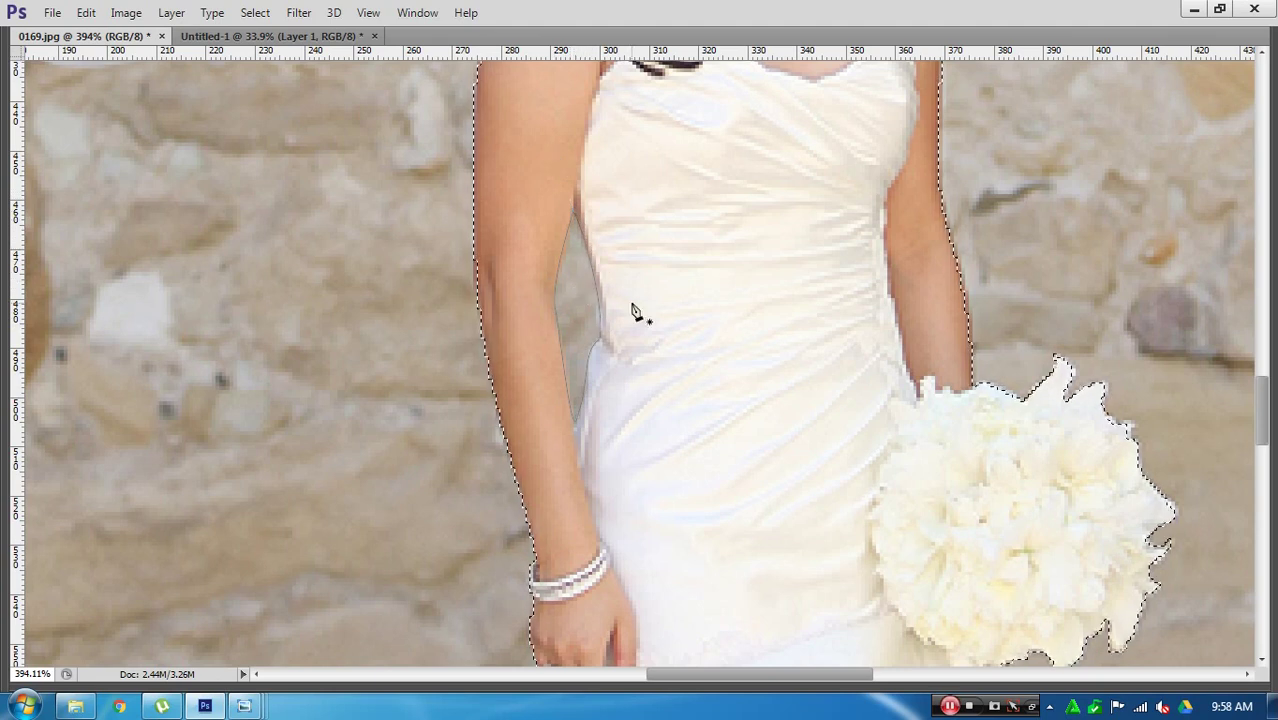
Step: Subtract the gap path from the bride selection using Subtract from Selection
key(ctrl+Return)
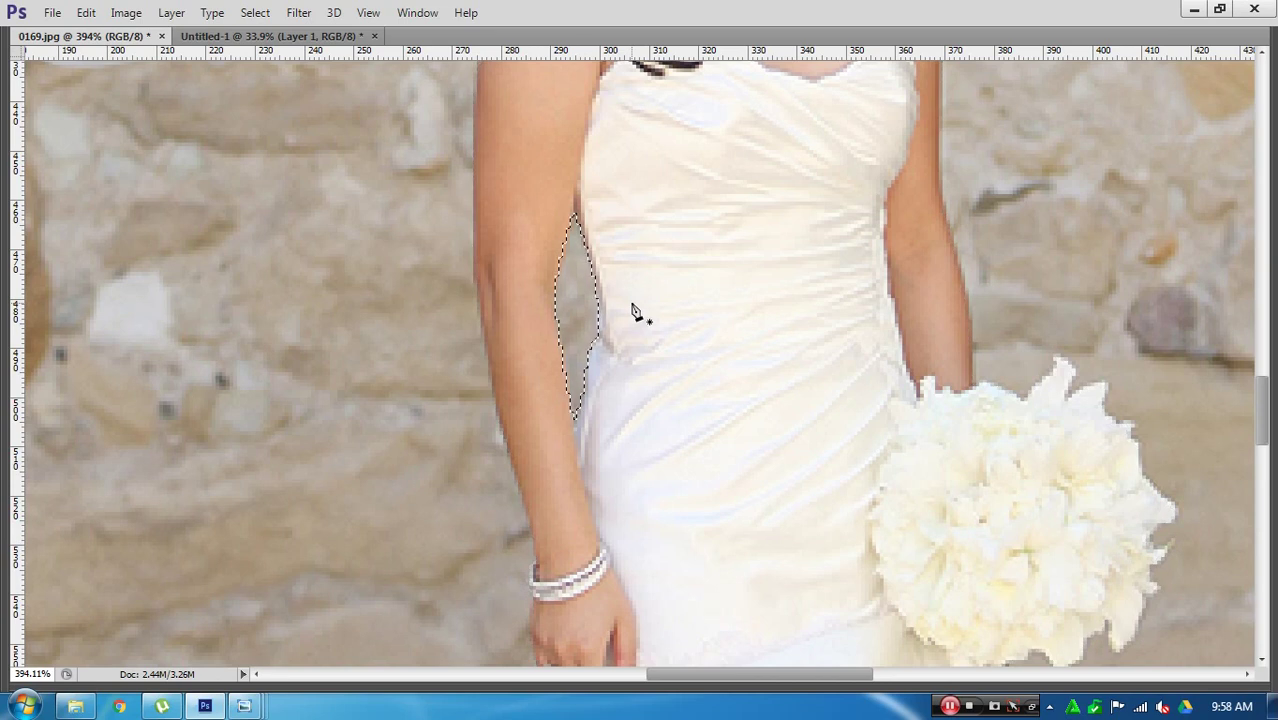
key(ctrl+z)
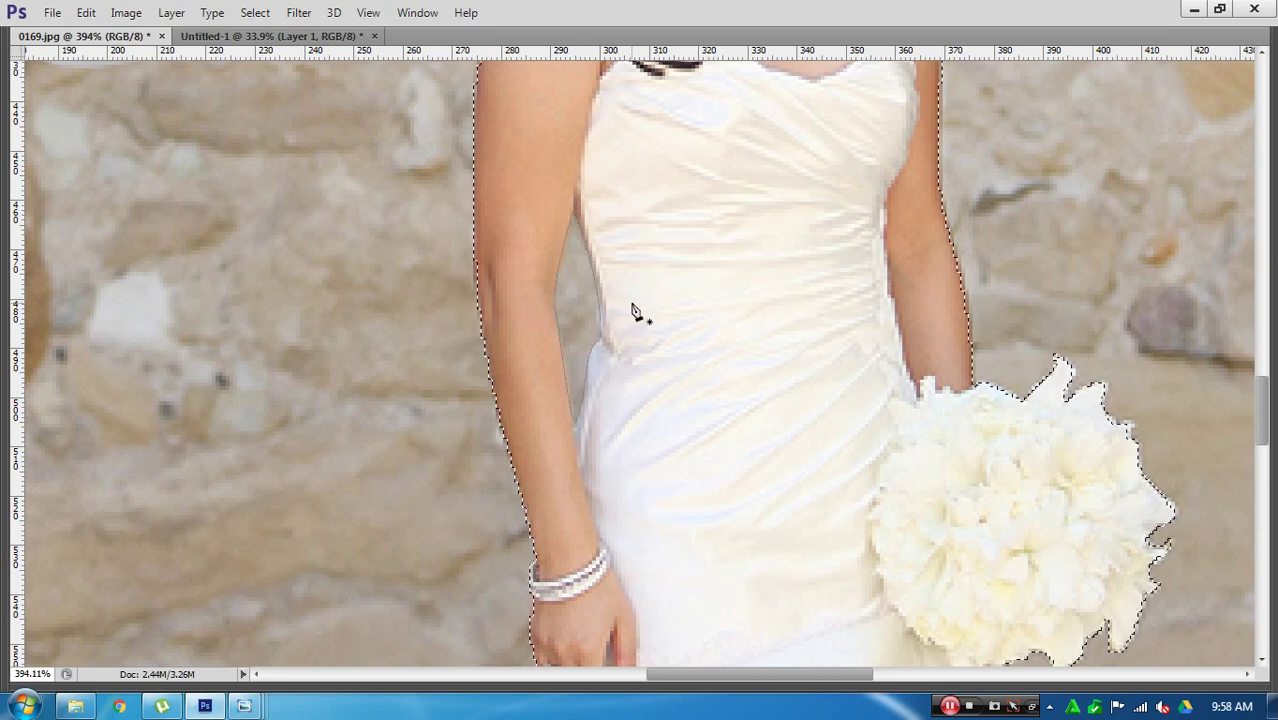
key(Tab)
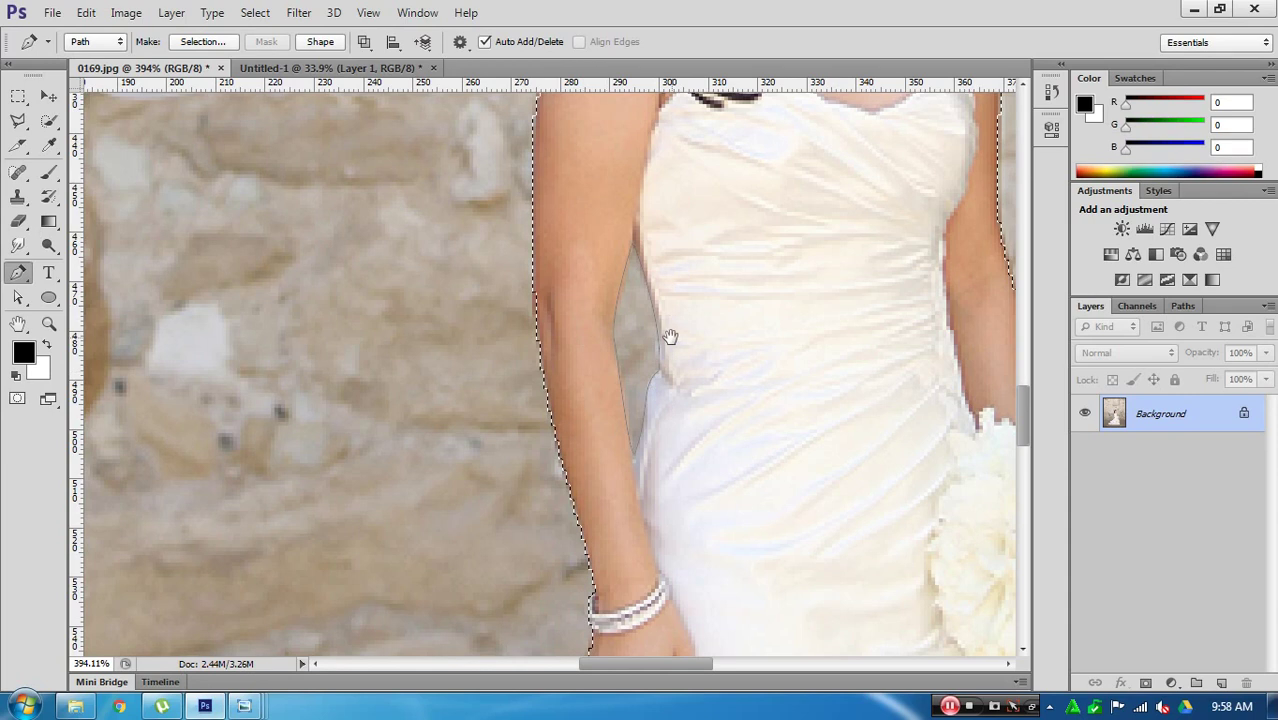
drag(667, 337, 610, 349)
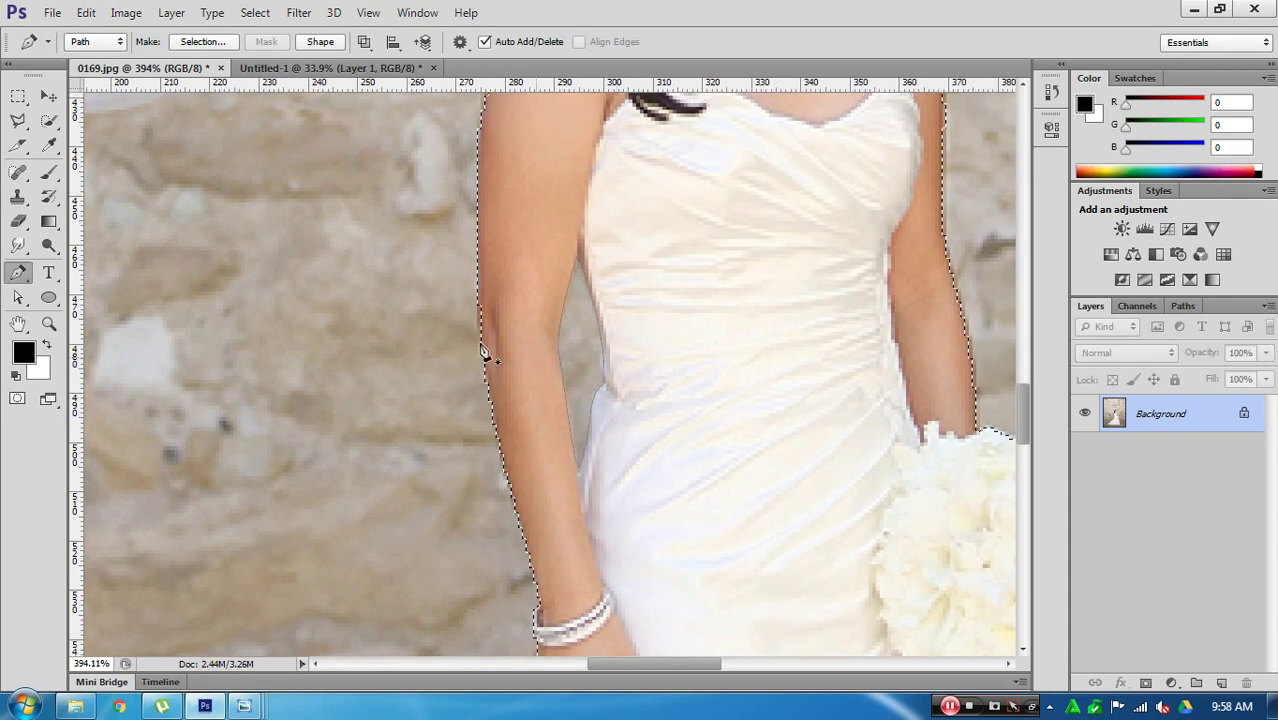
click(199, 42)
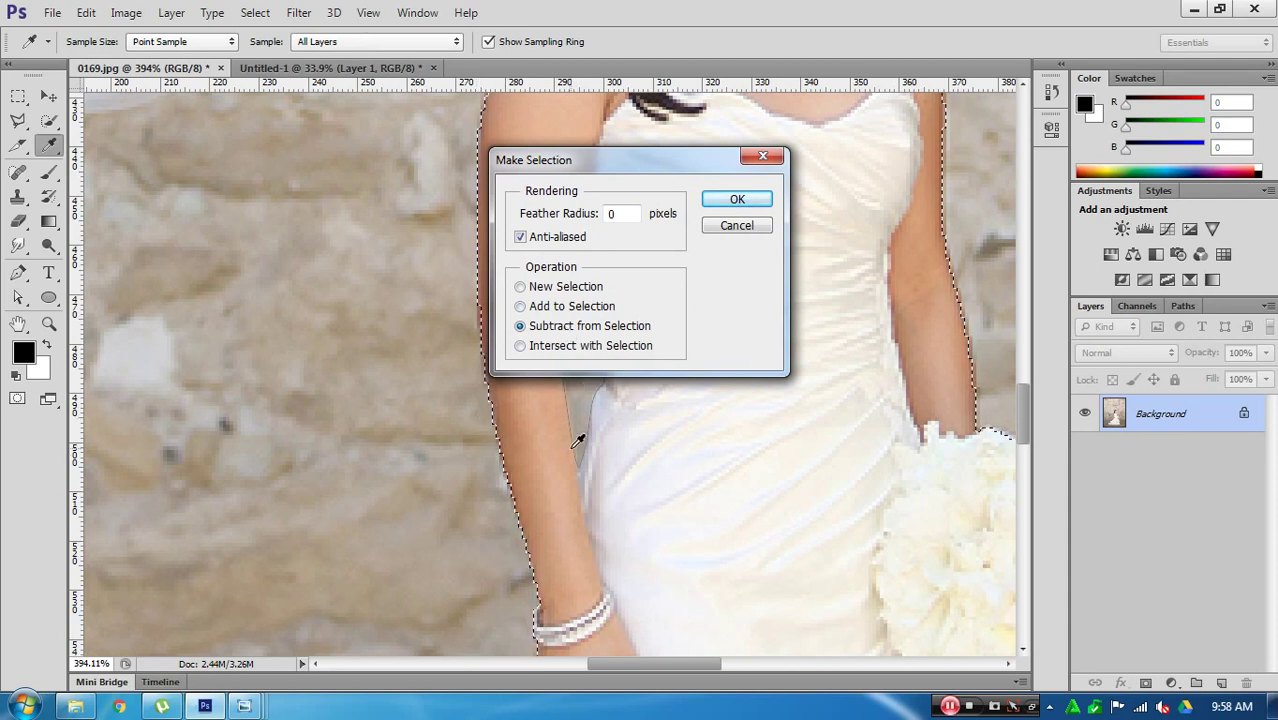
click(735, 199)
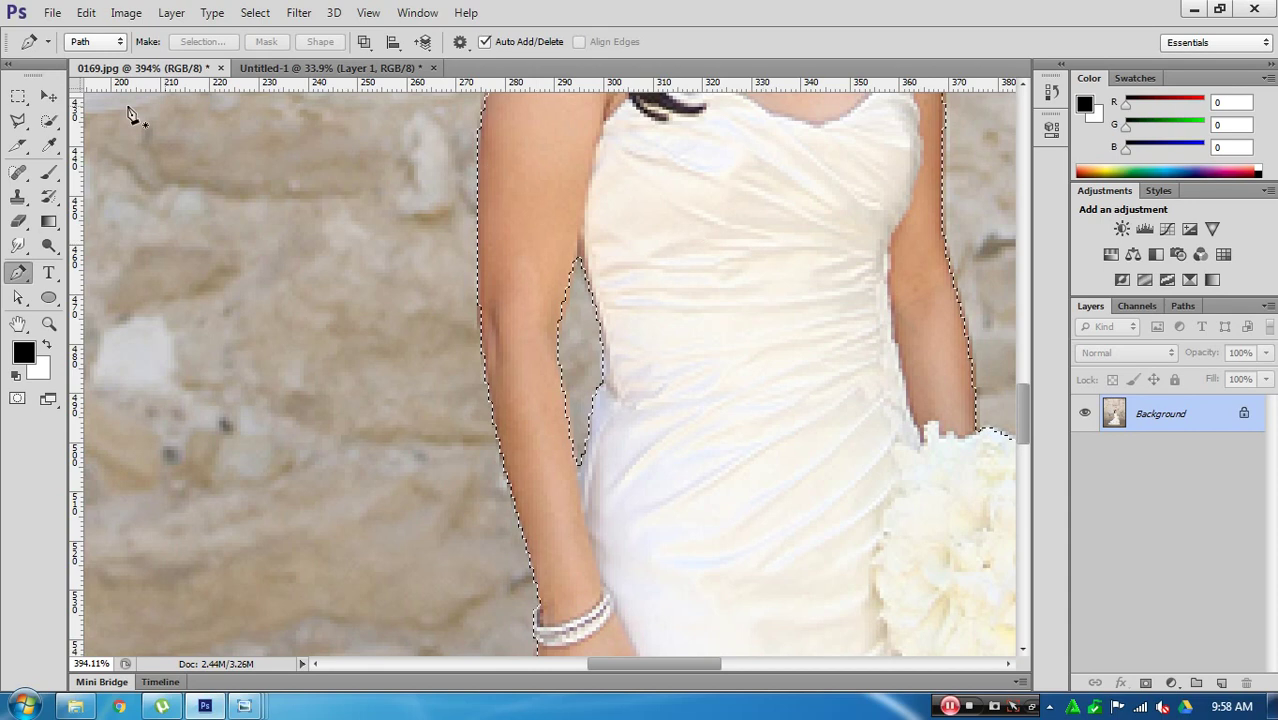
Step: Feather the bride selection by 1 px and add a layer mask from it
click(20, 97)
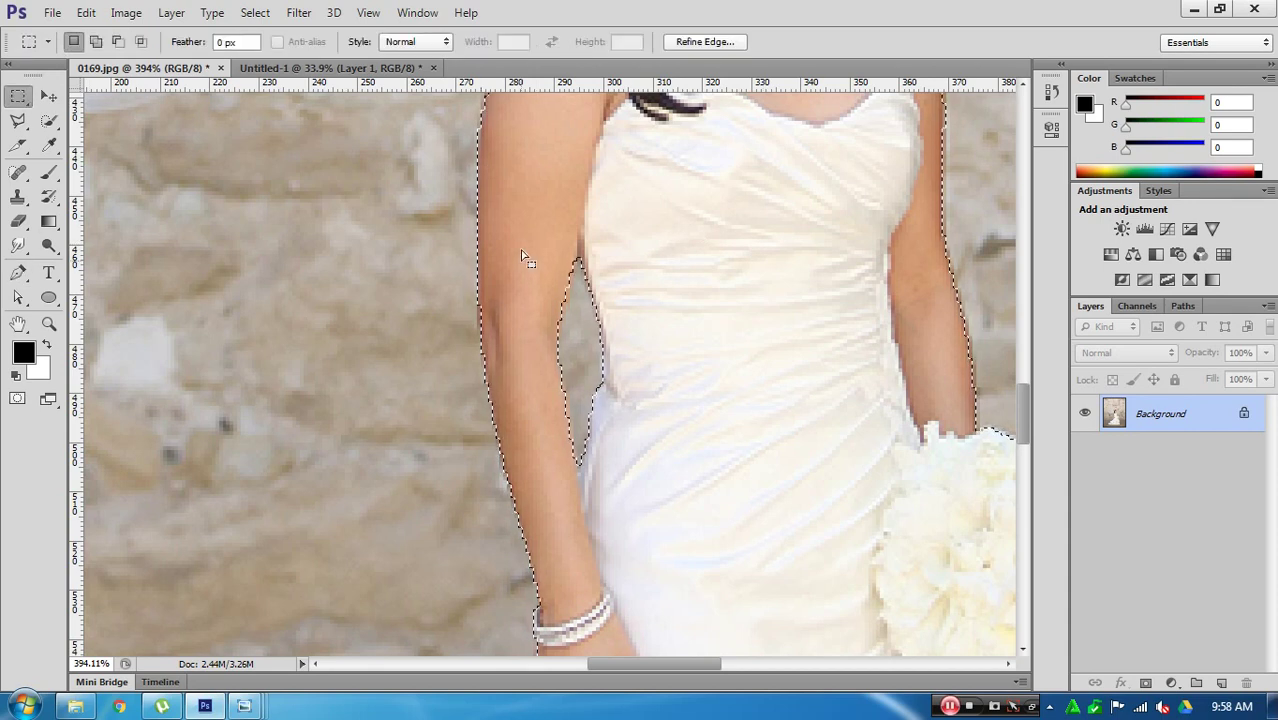
right_click(513, 203)
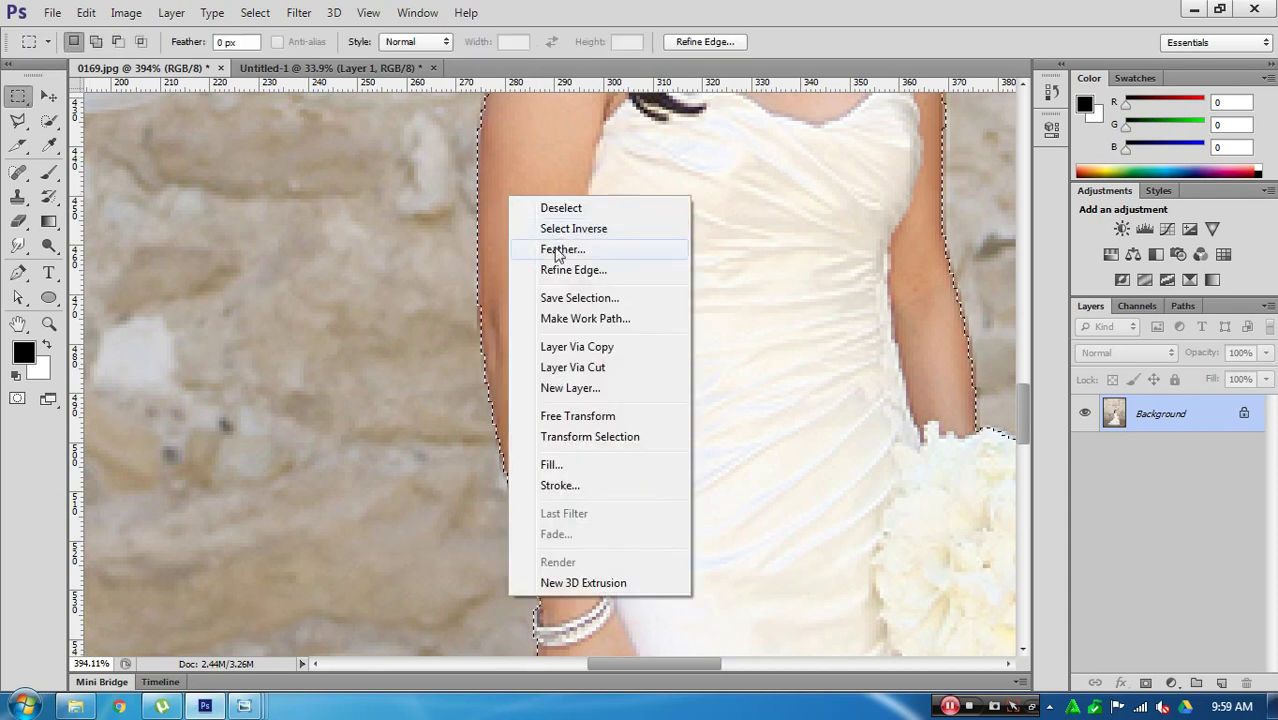
click(562, 247)
click(739, 243)
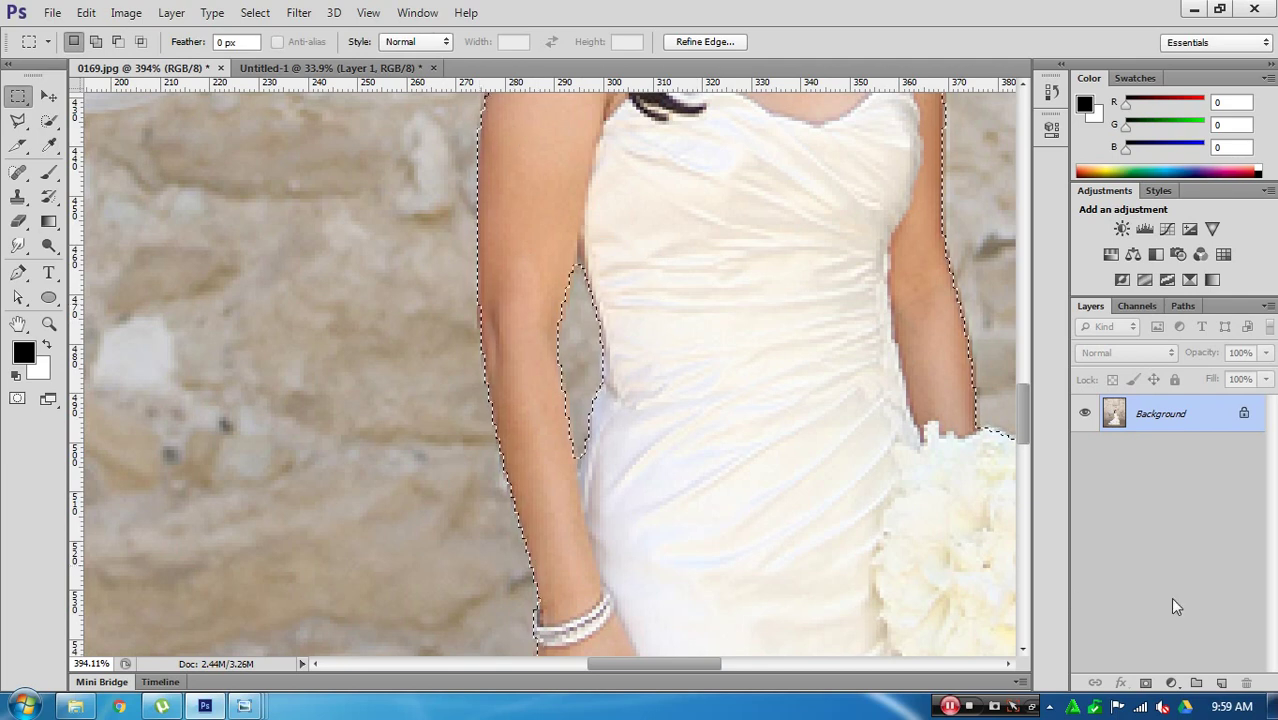
click(1146, 683)
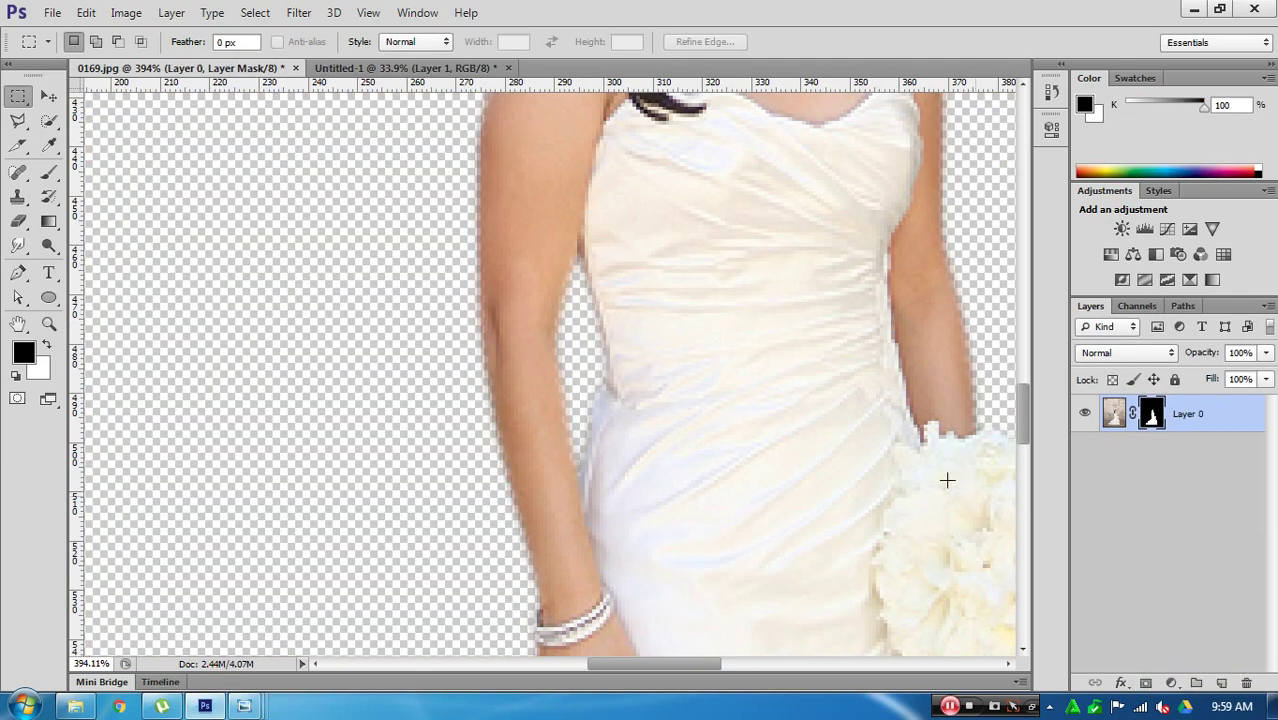
Step: Zoom out to the whole bride and toggle the mask off and on to check it
key(z)
mouse_move(884, 348)
mouse_down()
mouse_move(822, 447)
mouse_move(747, 448)
mouse_up()
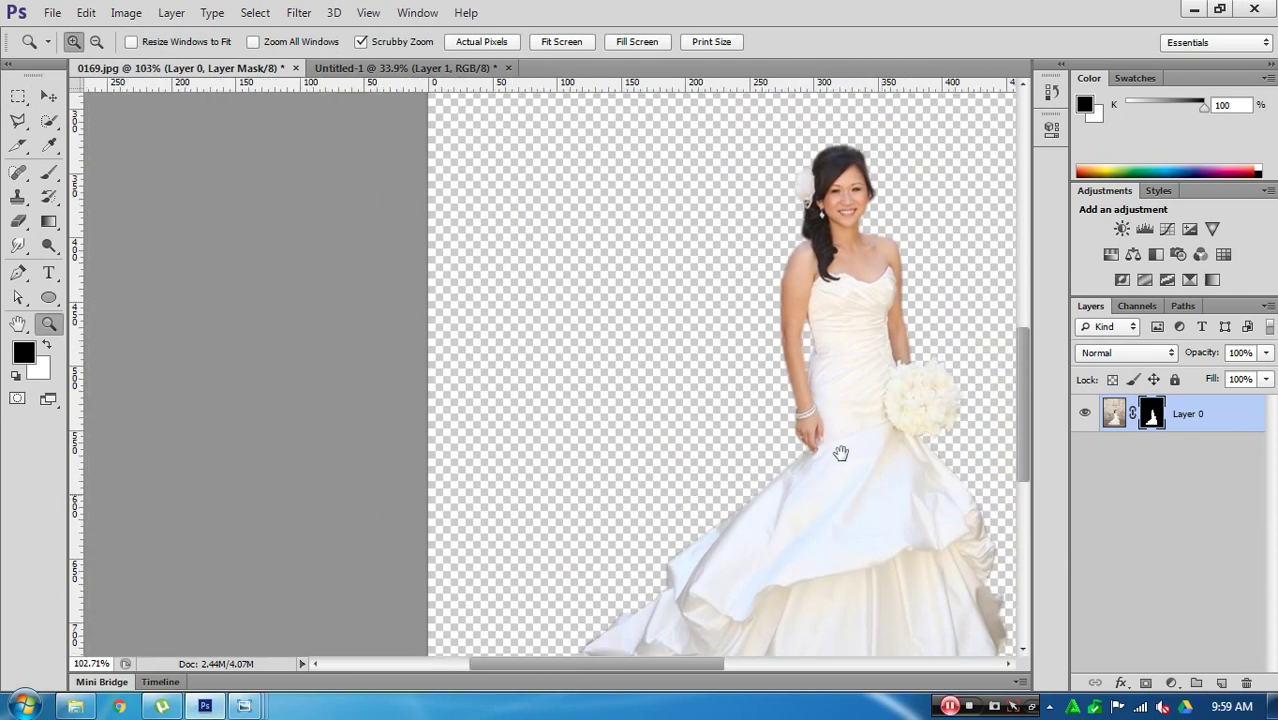
mouse_move(841, 448)
mouse_down()
mouse_move(740, 423)
mouse_move(748, 448)
mouse_up()
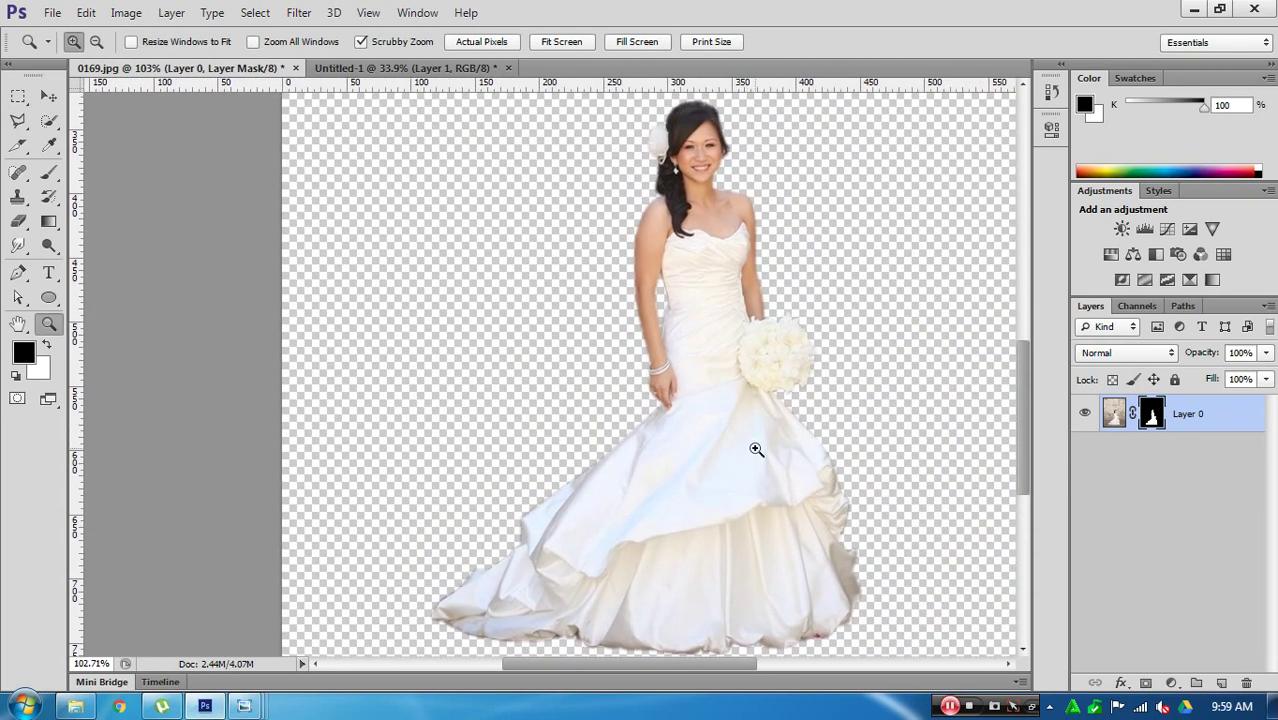
right_click(1152, 420)
click(1134, 432)
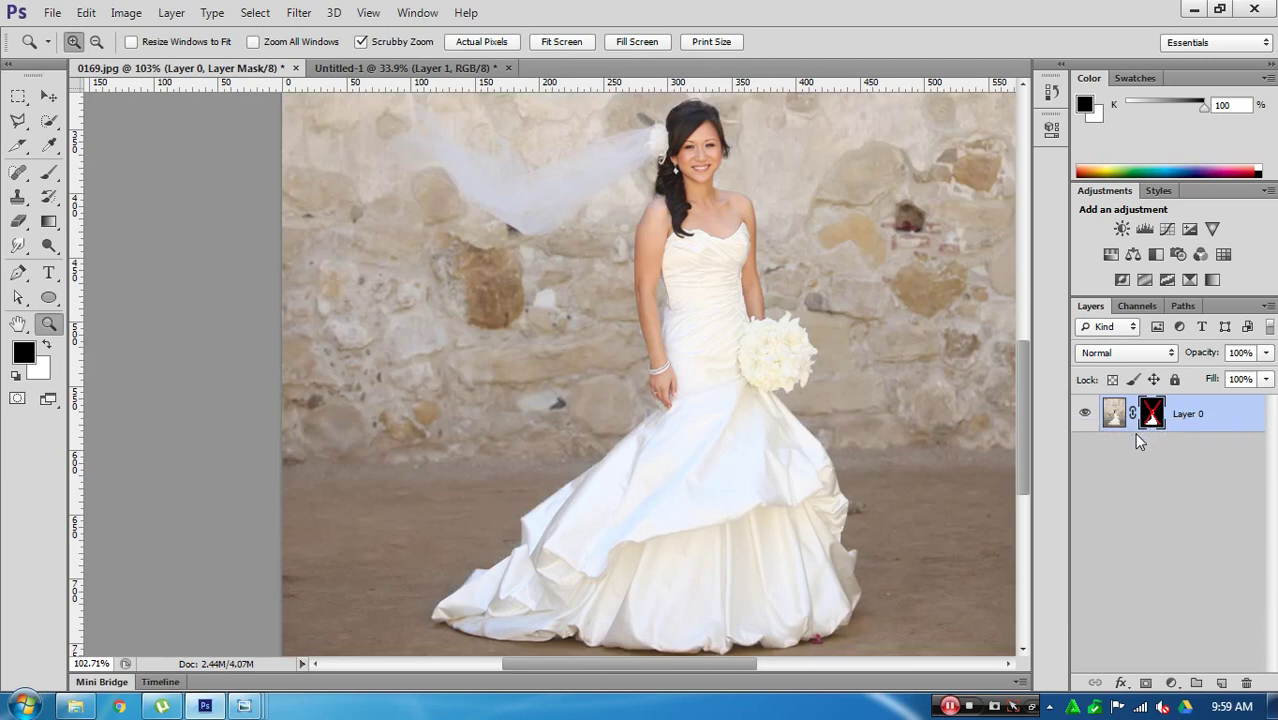
right_click(1152, 420)
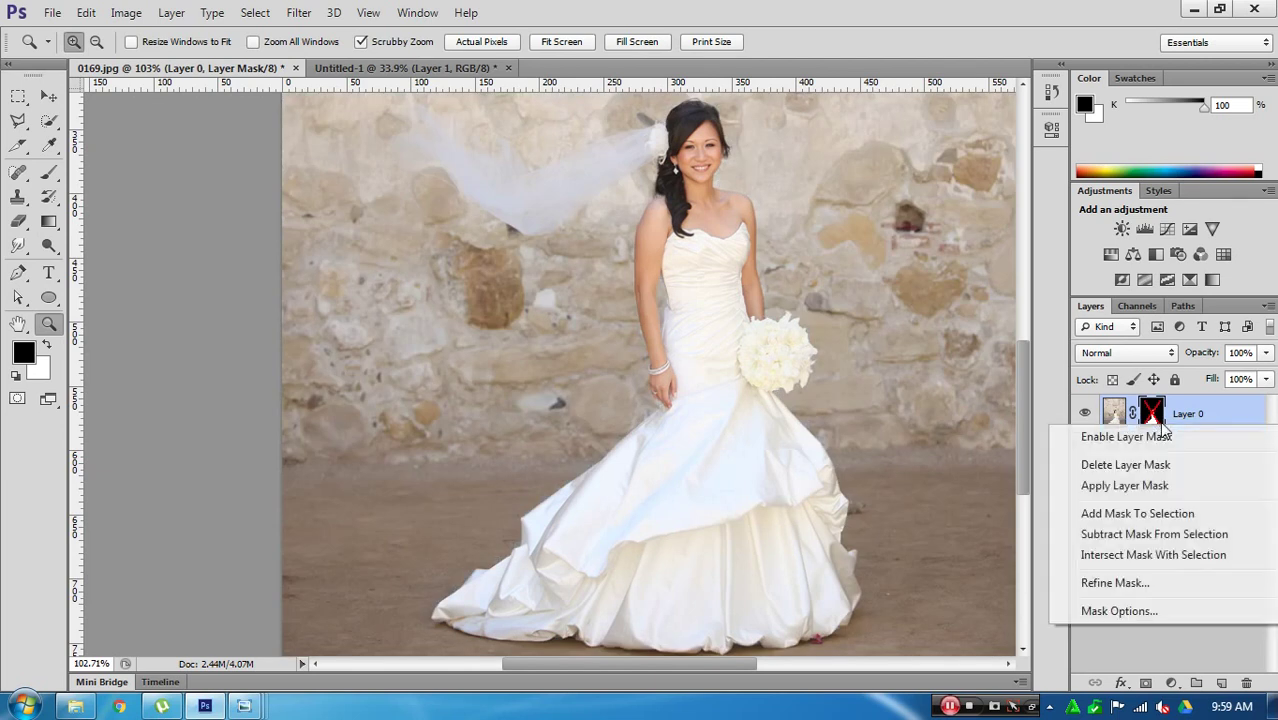
click(1126, 437)
Step: Remove Layer 0's mask and add a fresh mask from the bride selection
key(v)
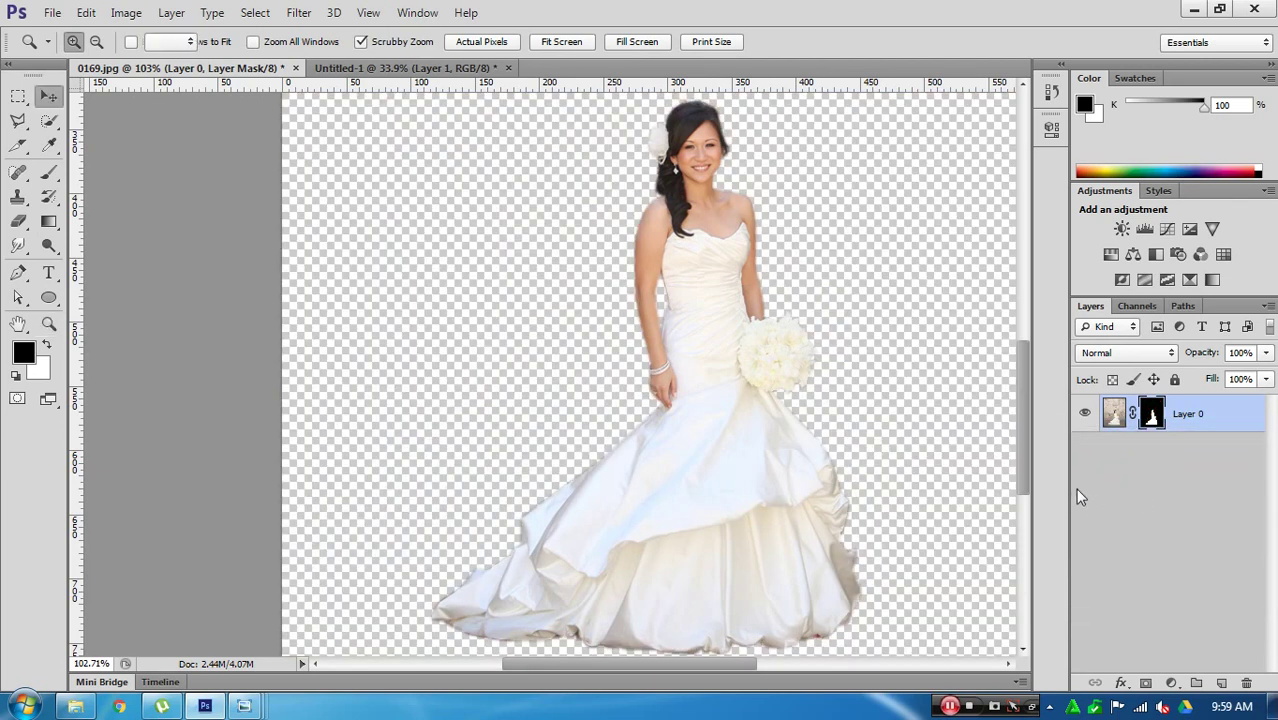
click(1138, 486)
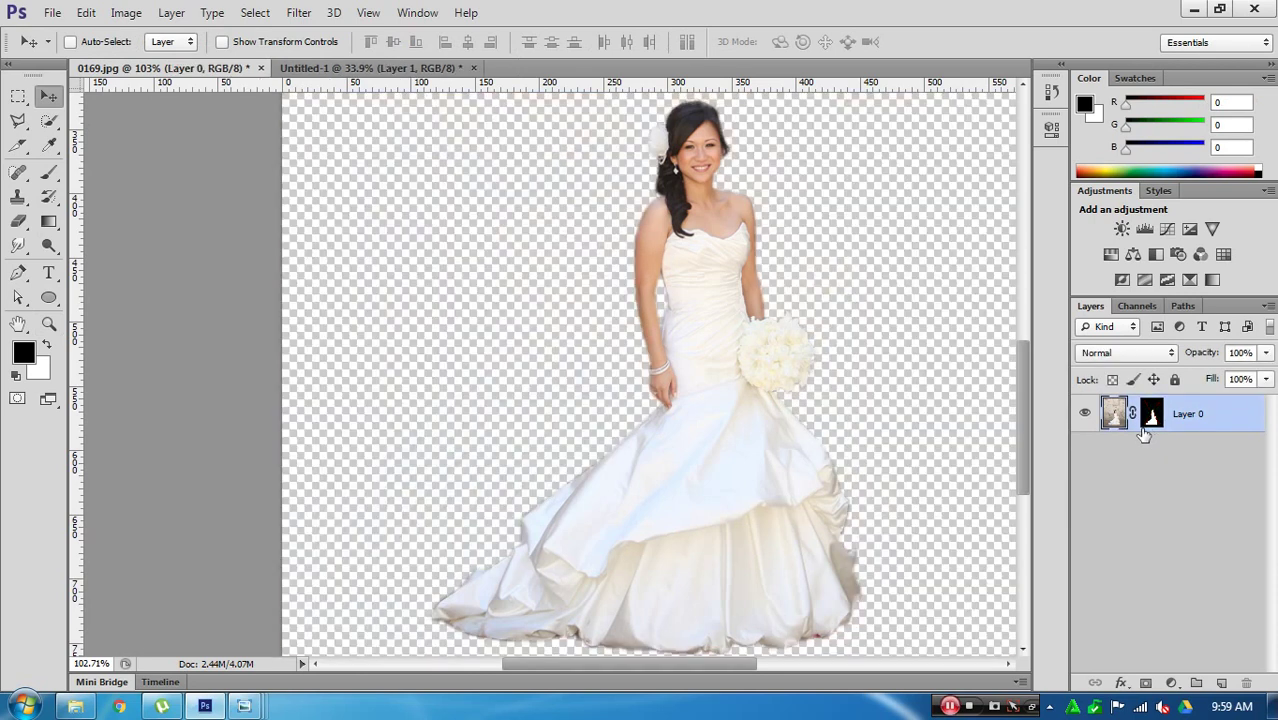
ctrl+click(1150, 418)
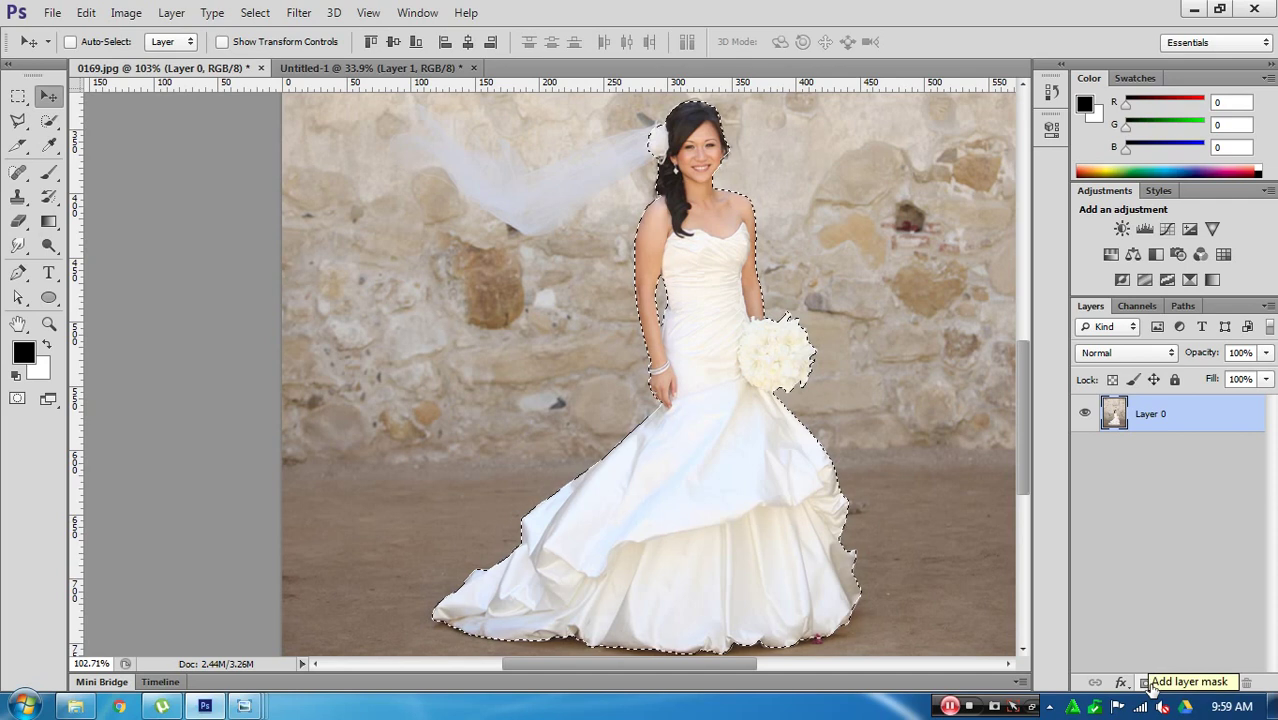
click(1148, 684)
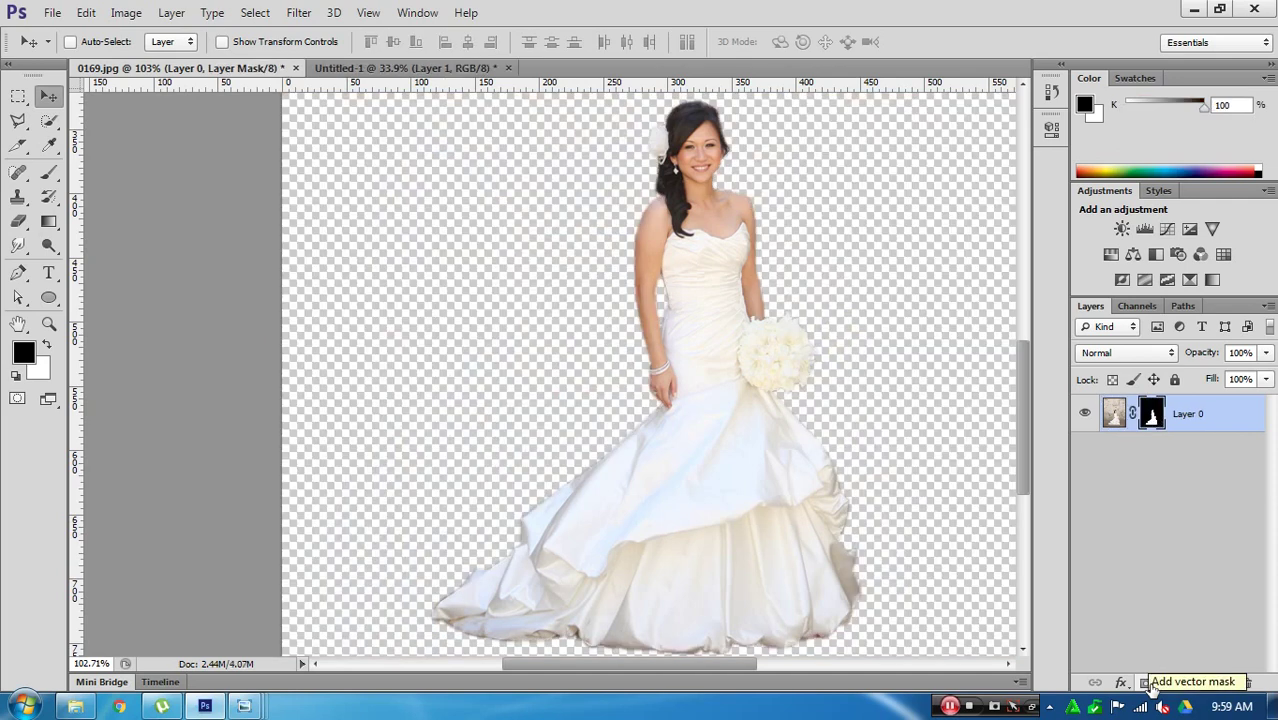
Step: Drag the masked bride into the Untitled-1 composite as Layer 2
key(z)
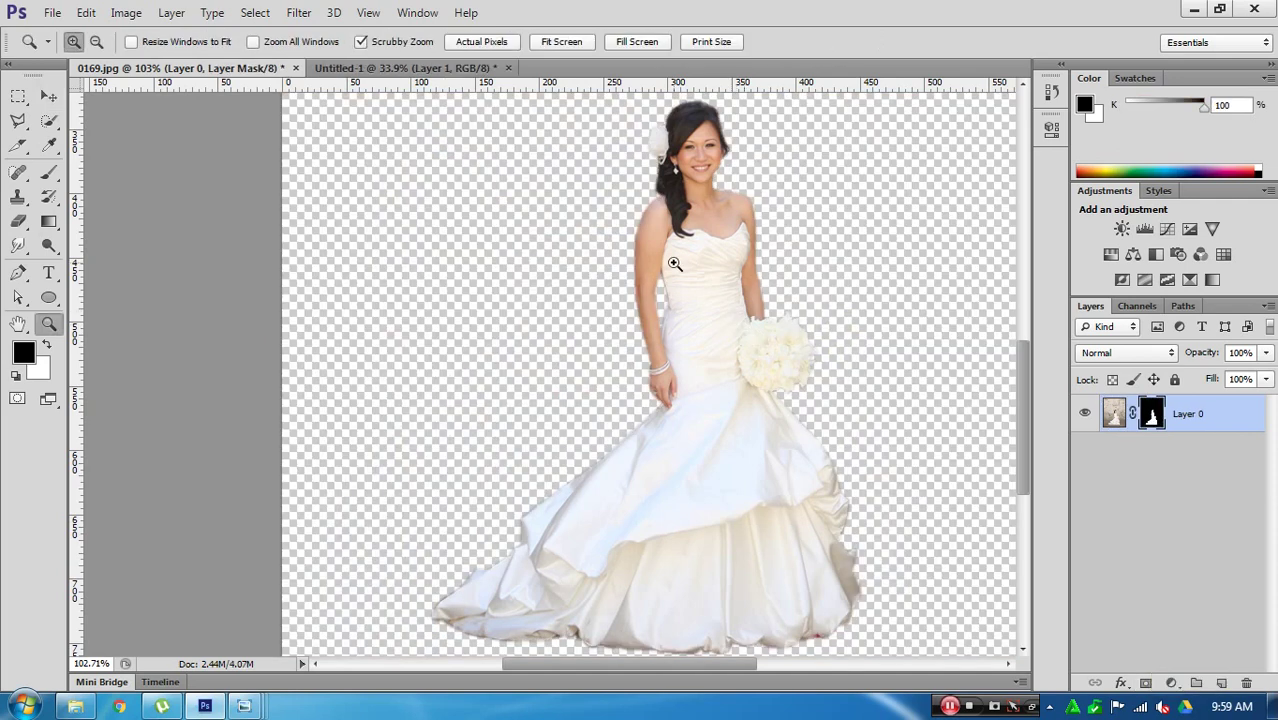
key(v)
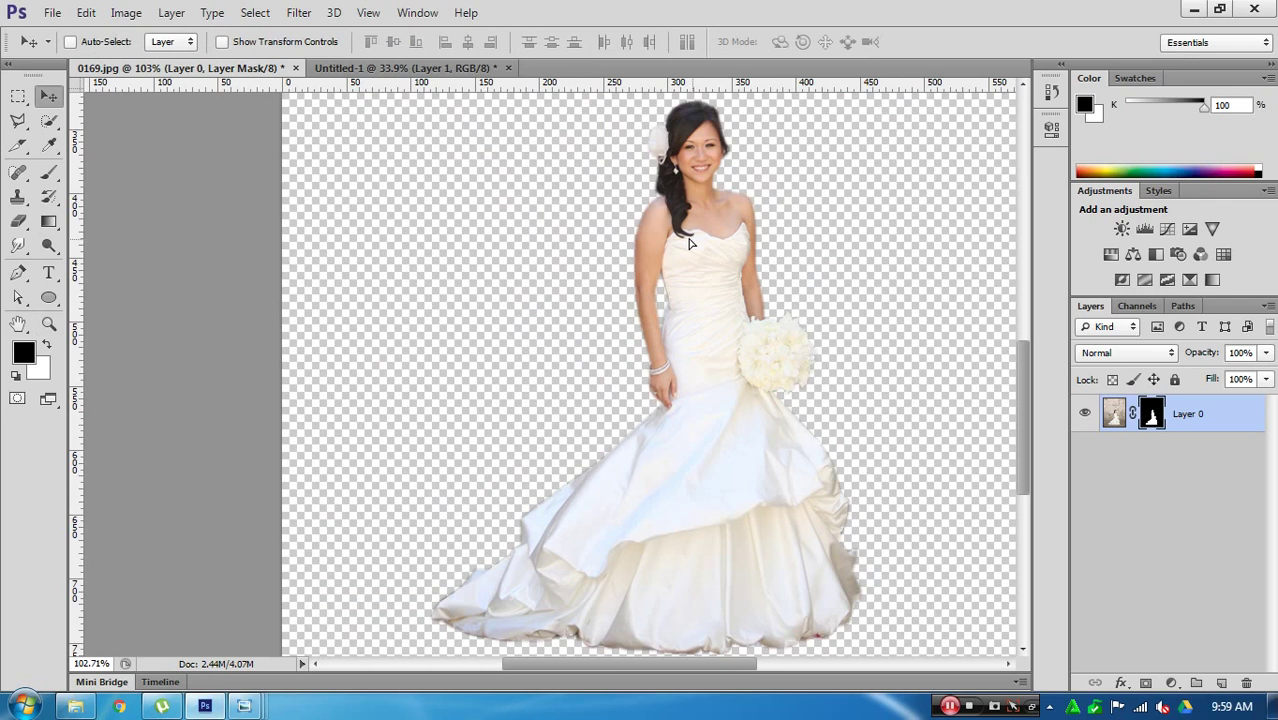
mouse_move(688, 242)
mouse_down()
mouse_move(437, 75)
mouse_move(467, 118)
mouse_up()
drag(556, 244, 557, 246)
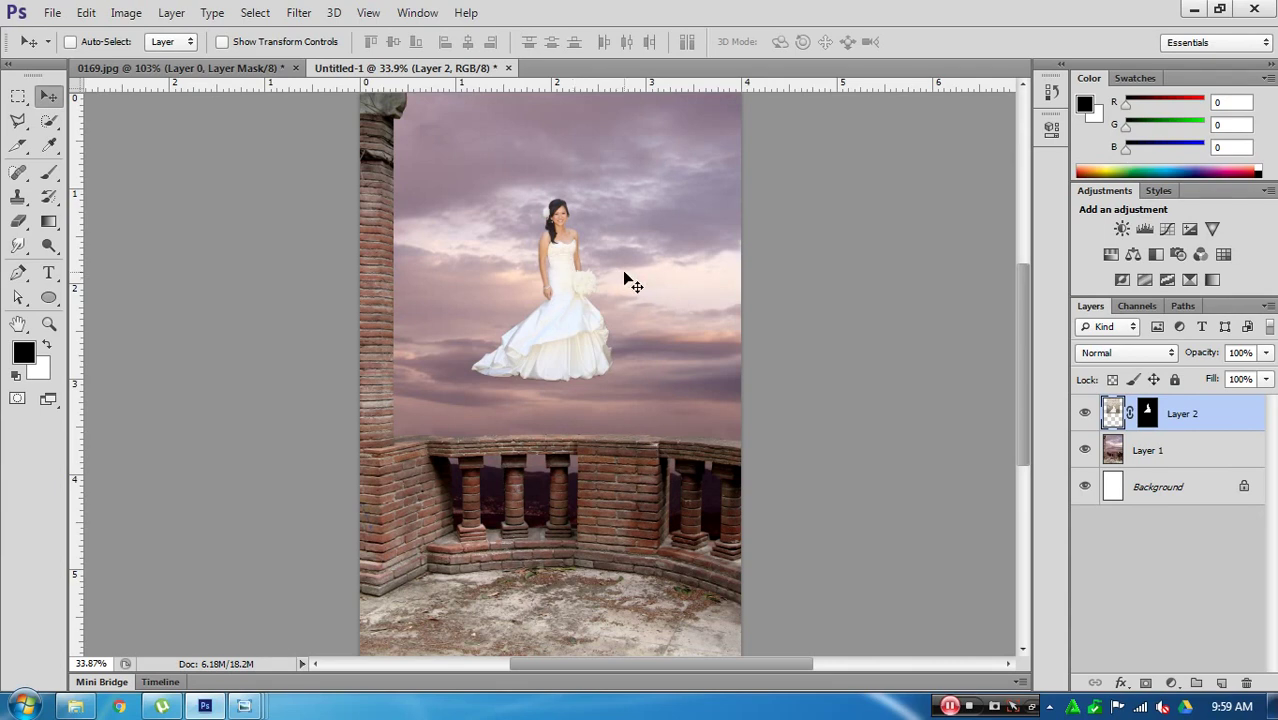
Step: Drag Layer 2's bride down onto the brick balcony, then try enlarging her and cancel the resize
mouse_move(624, 278)
mouse_down()
mouse_move(571, 494)
mouse_move(567, 483)
mouse_up()
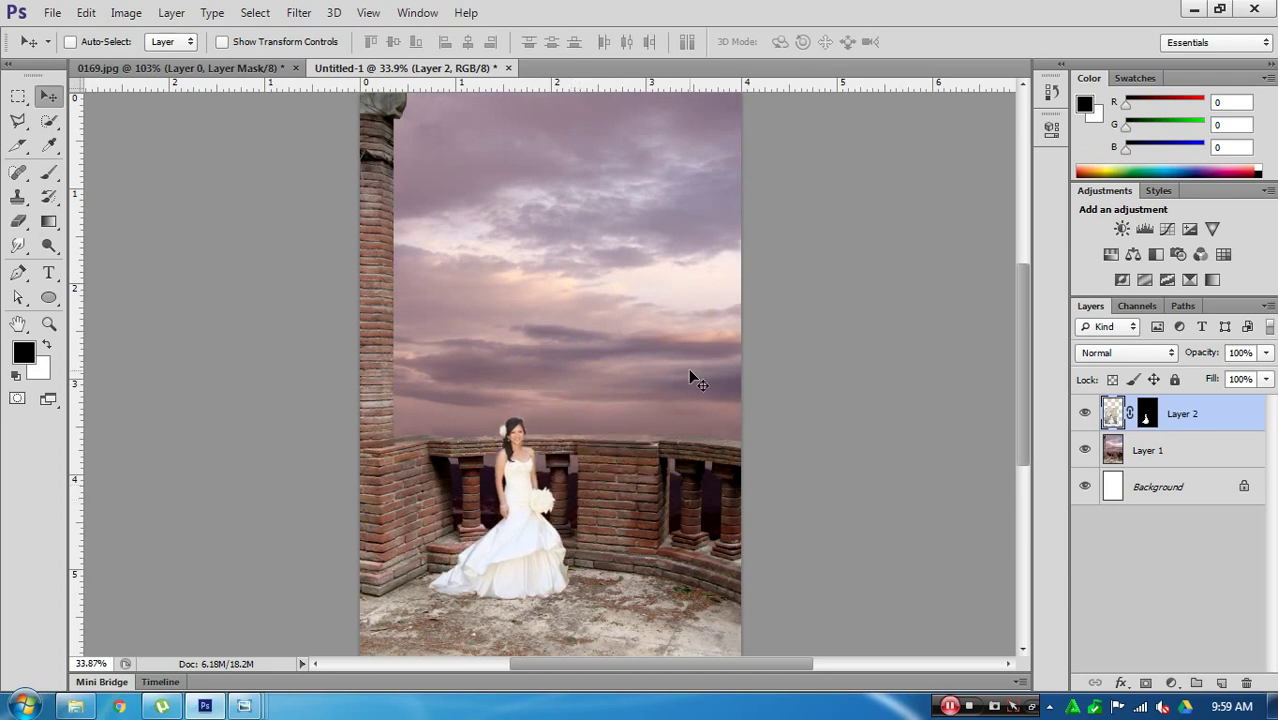
key(ctrl+t)
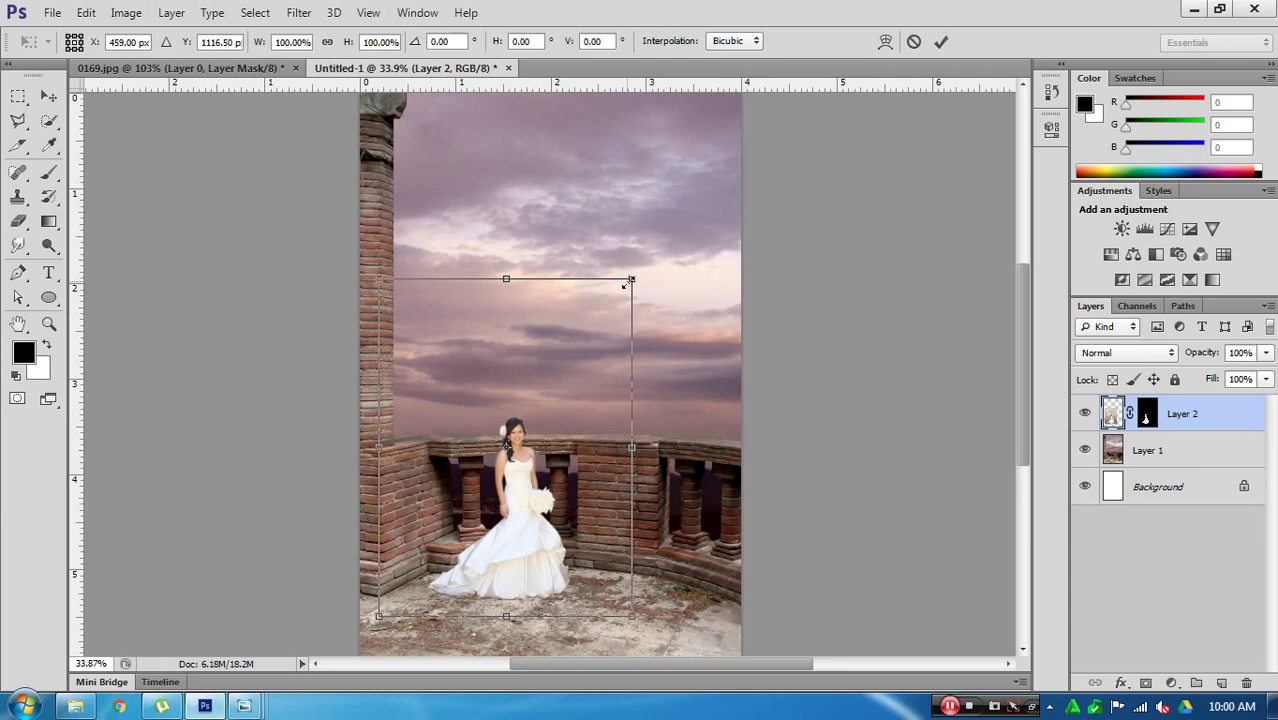
drag(628, 282, 748, 124)
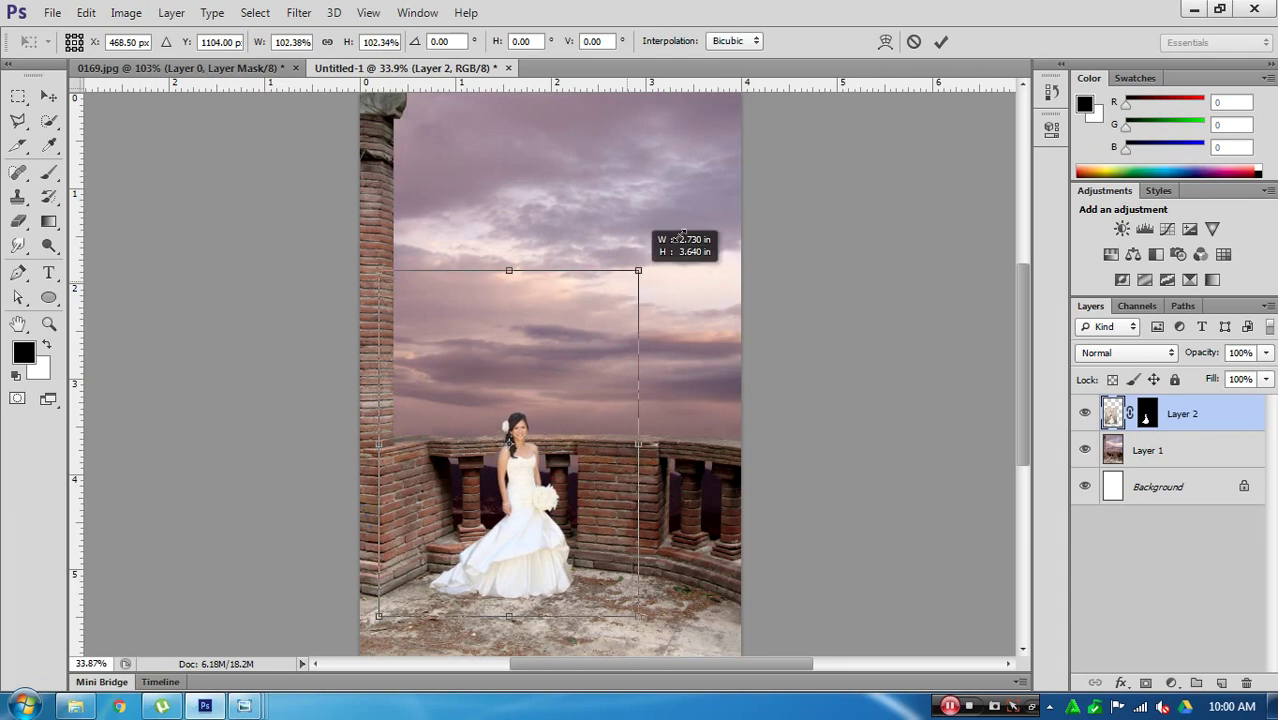
key(Escape)
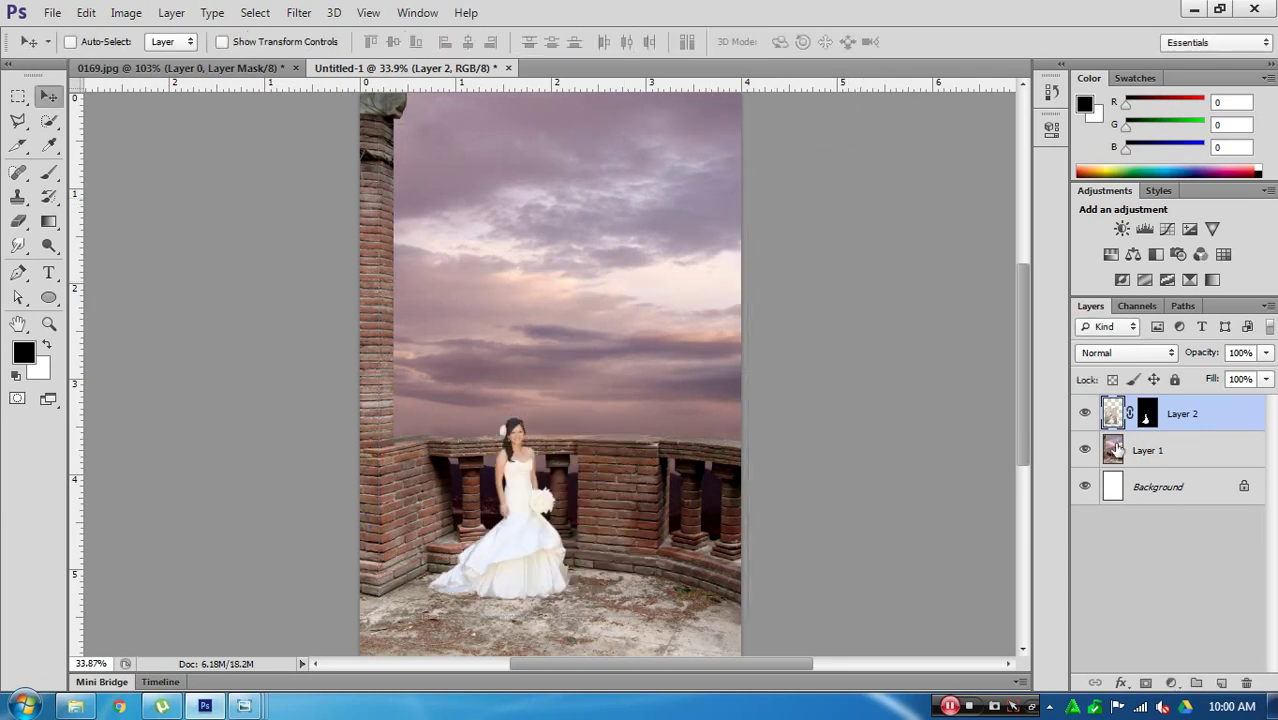
Step: Convert Layer 2 to a smart object, scale the bride to about 215%, and shift her down-left
right_click(1213, 427)
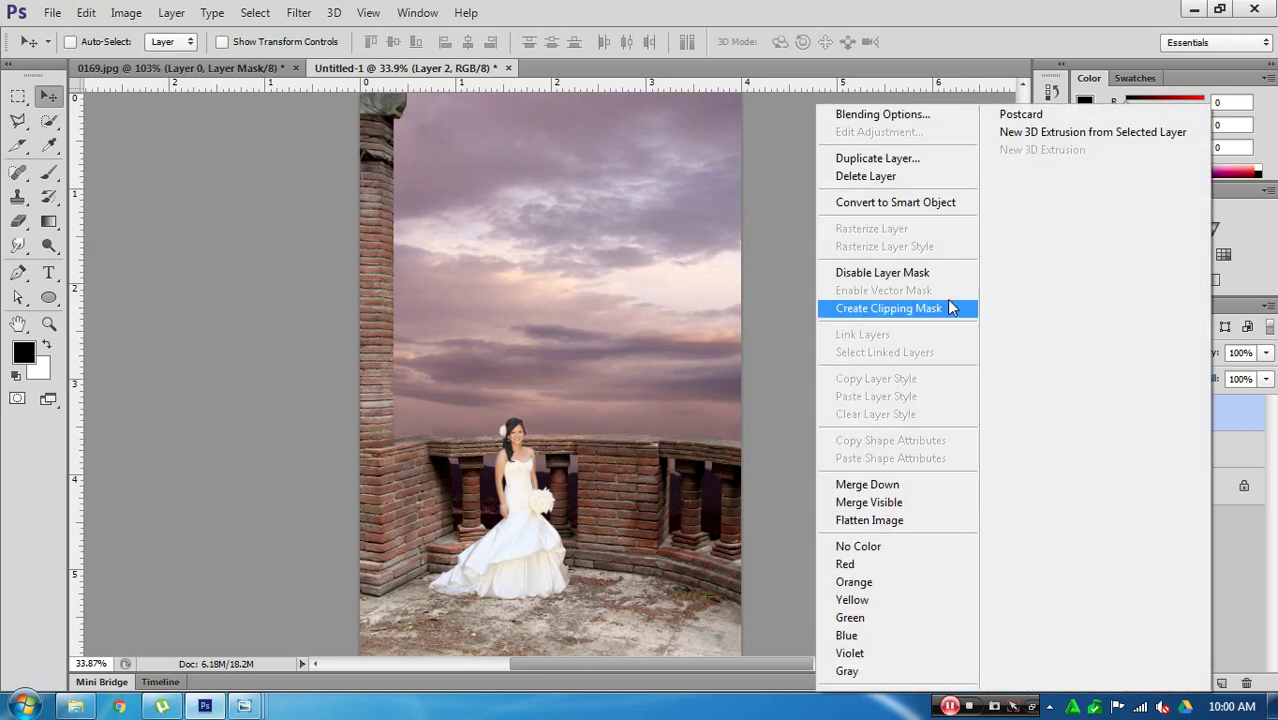
click(890, 205)
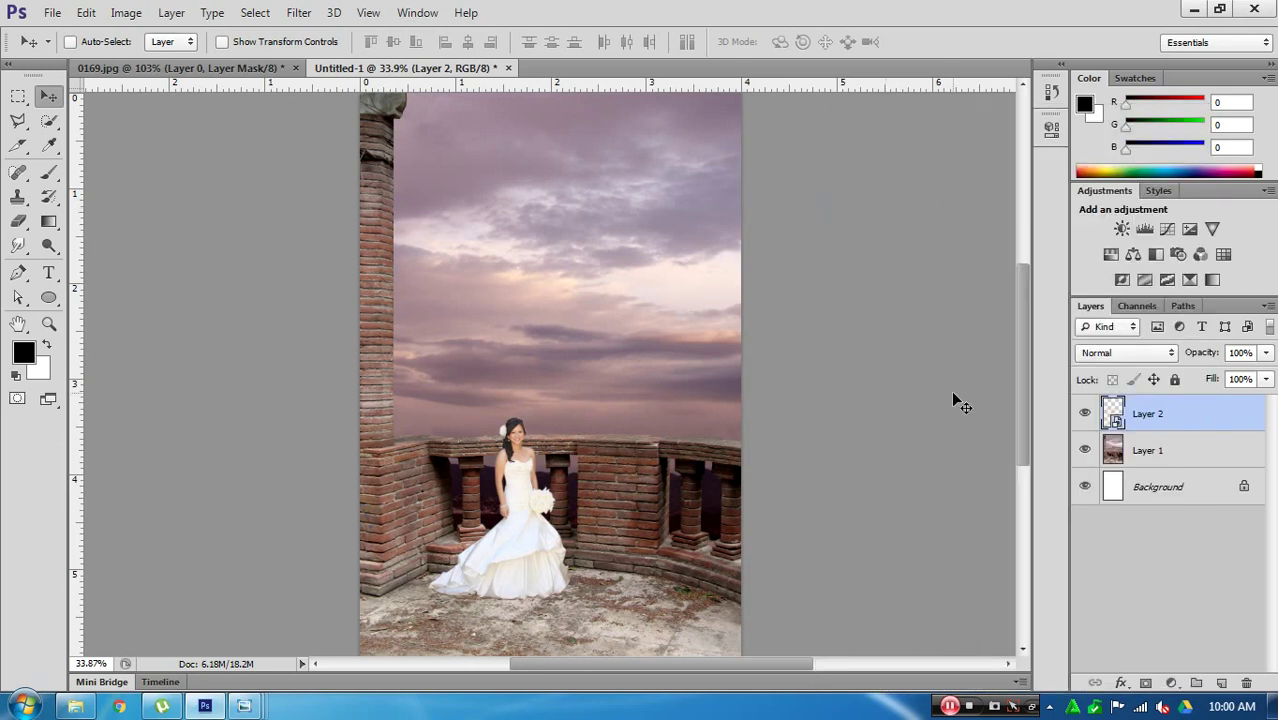
scroll(648, 527, down, 2)
key(ctrl+t)
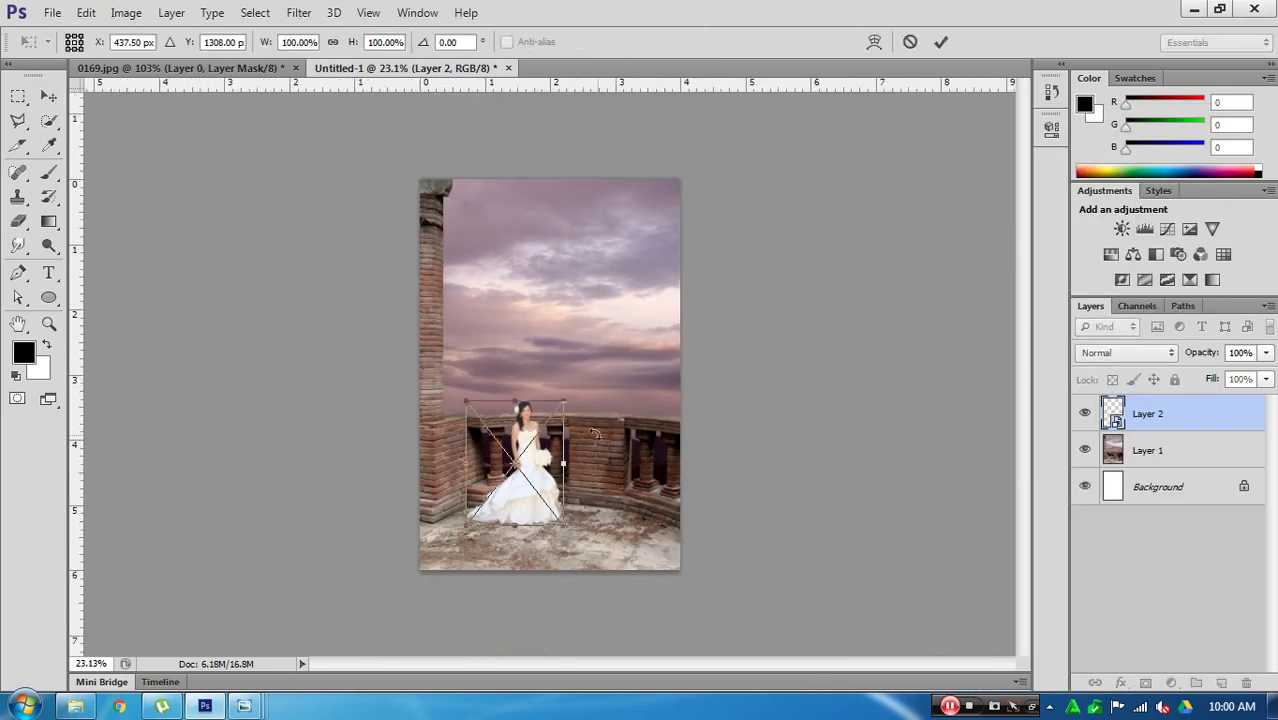
drag(568, 397, 706, 272)
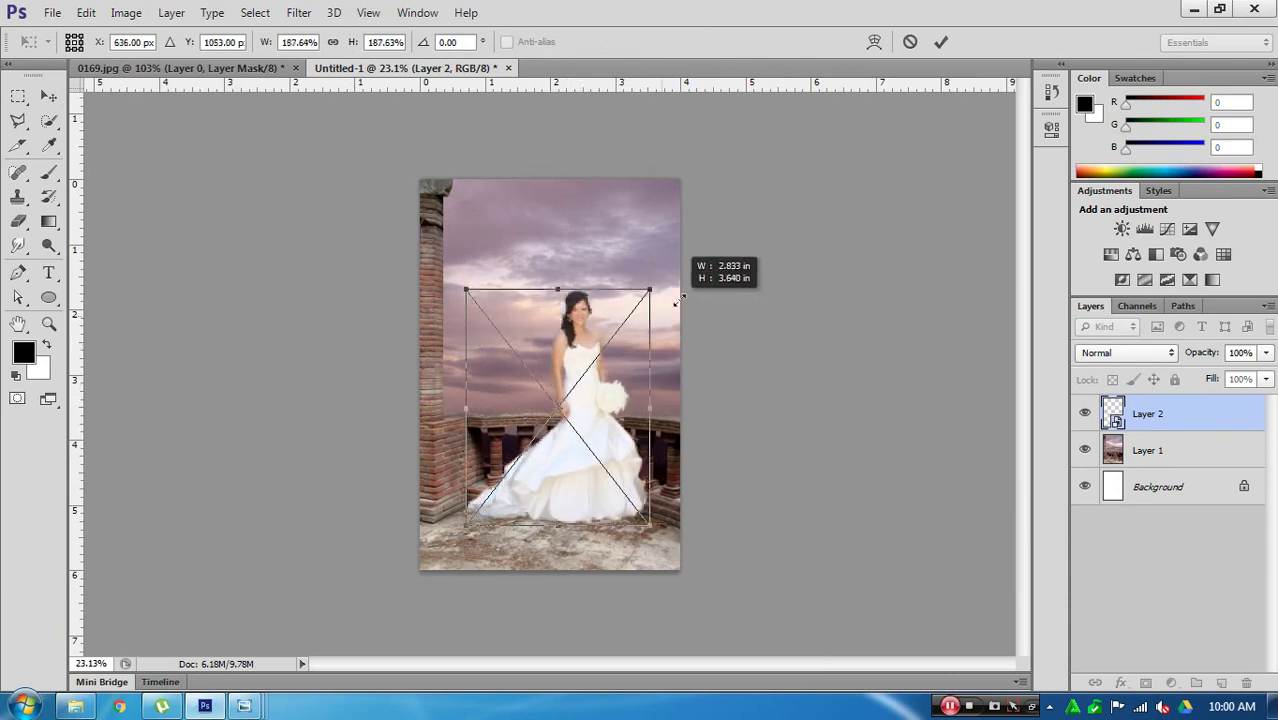
drag(585, 425, 558, 460)
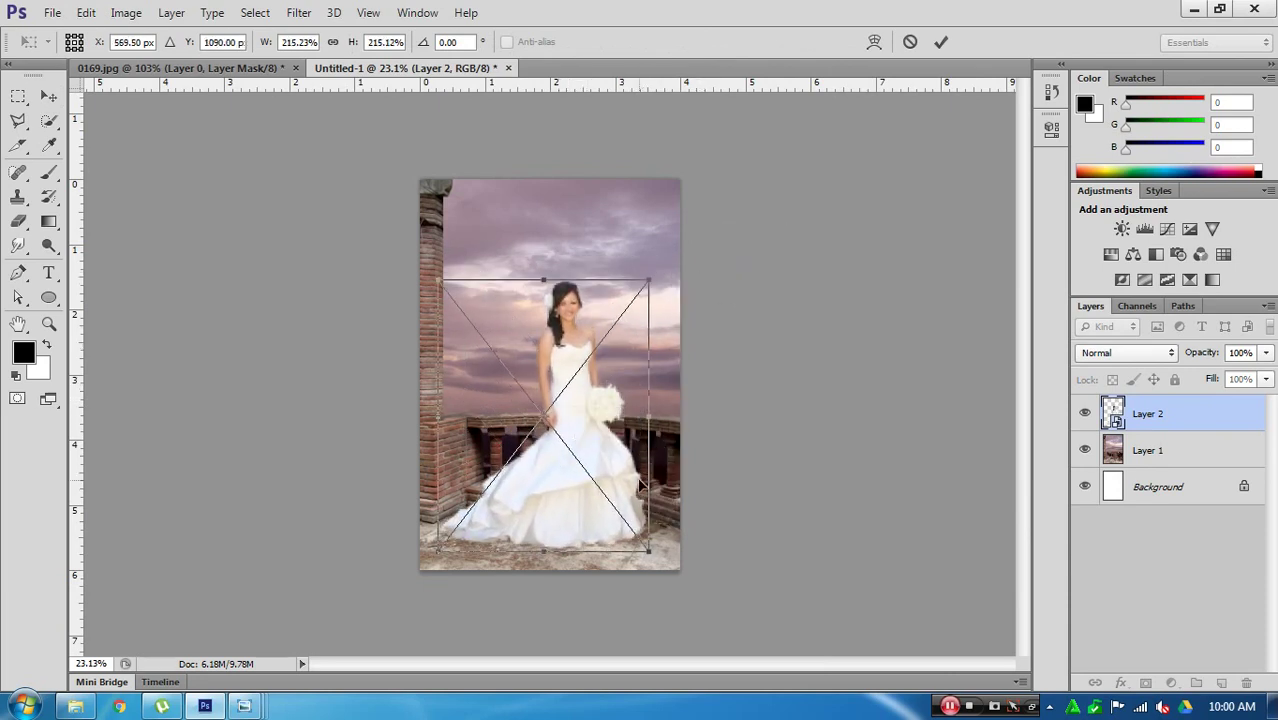
scroll(645, 495, up, 2)
key(Return)
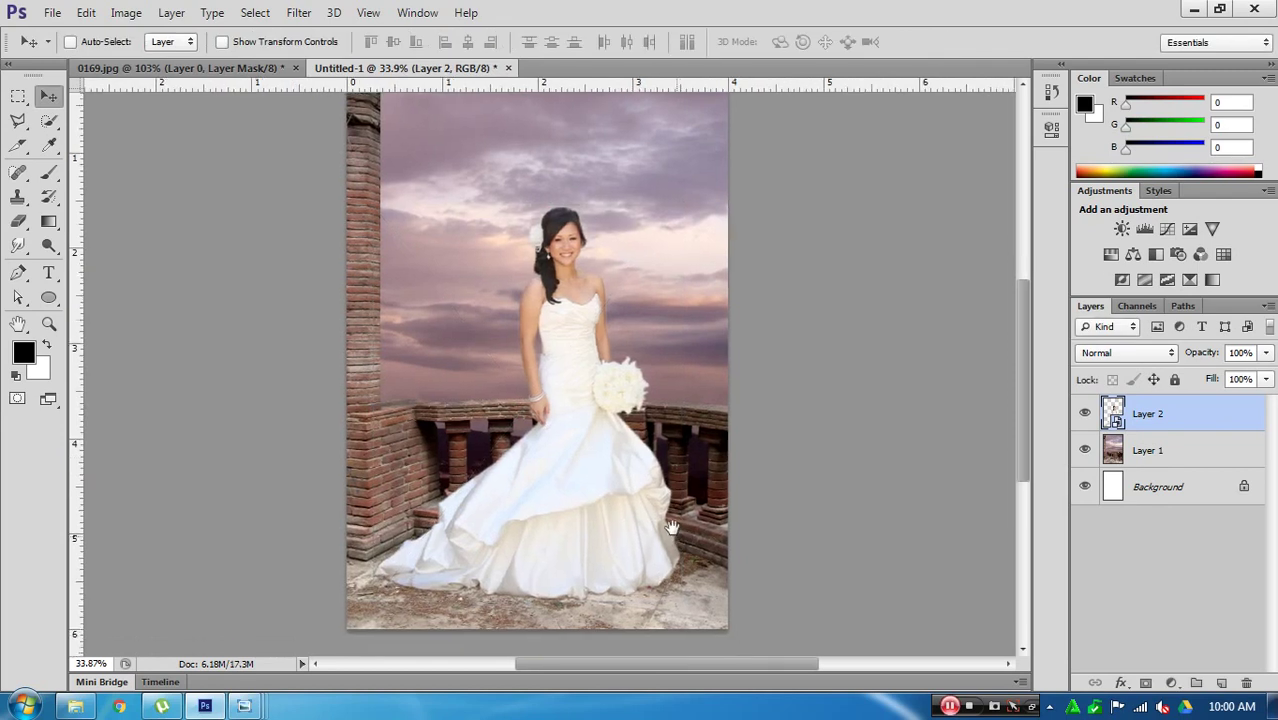
Step: Reduce the bride slightly to about 208% and reposition her on the balcony
key(ctrl+t)
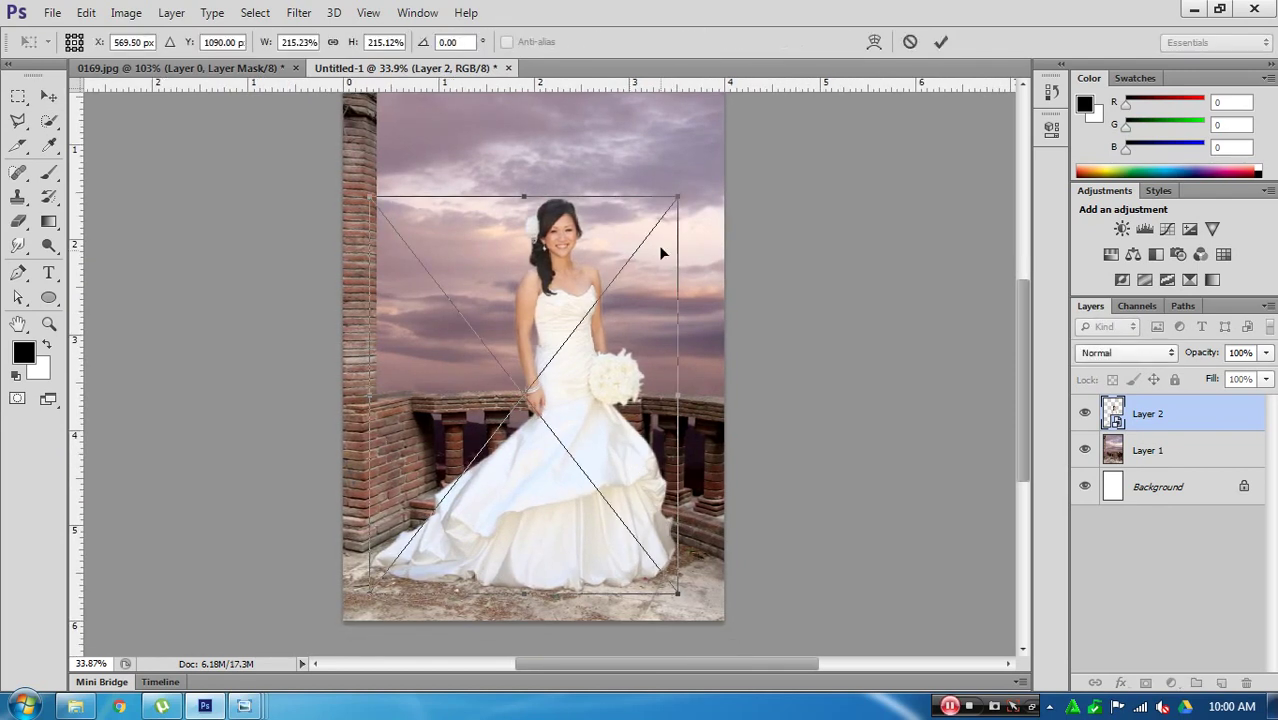
drag(681, 199, 673, 206)
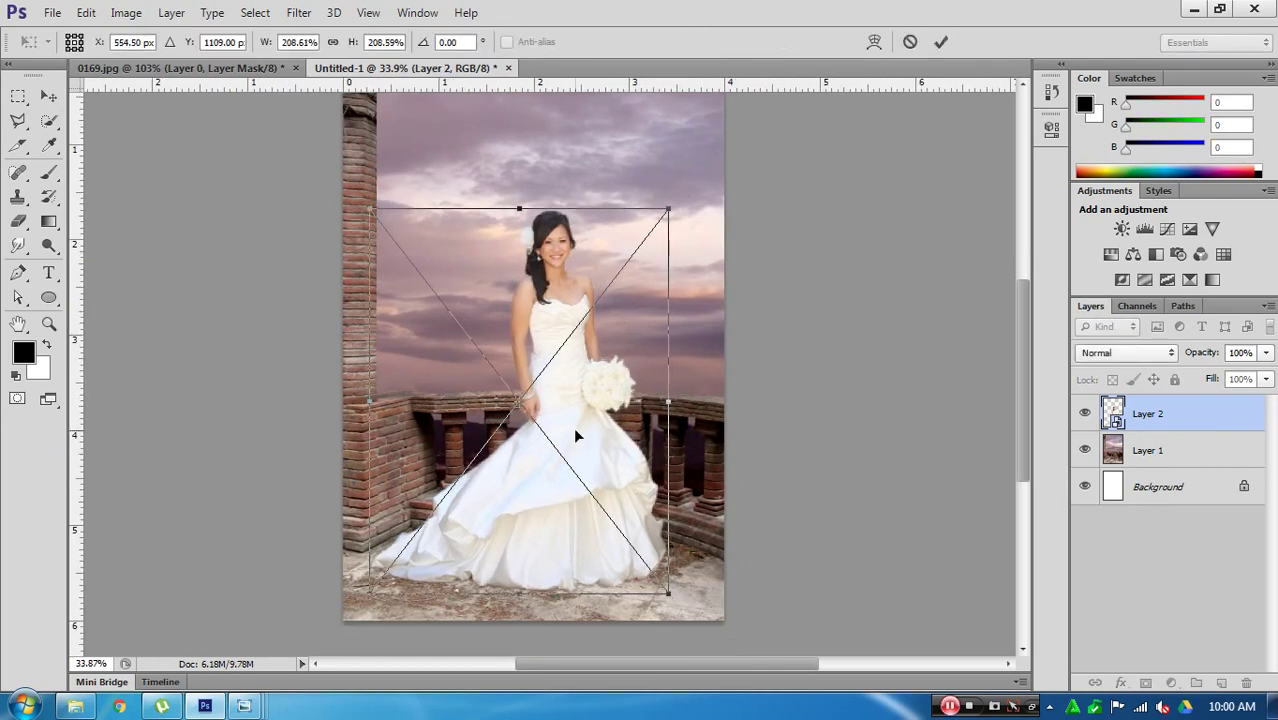
key(Return)
drag(588, 450, 594, 458)
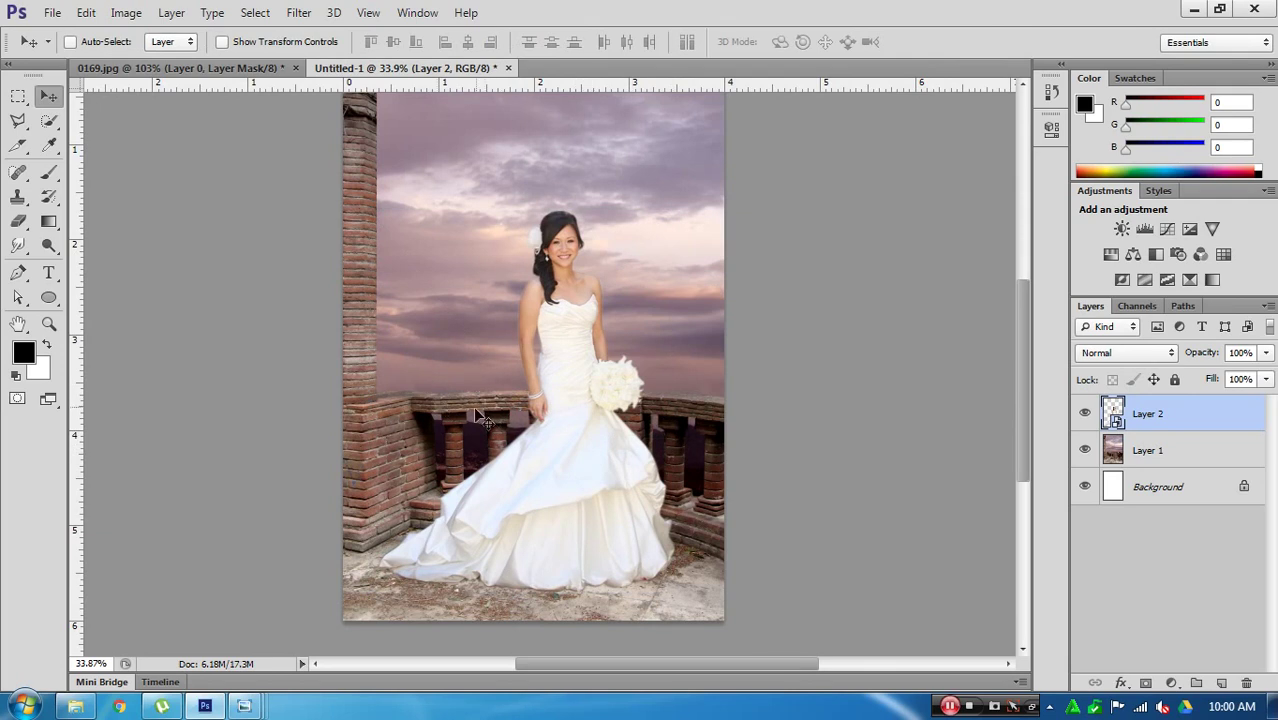
alt+scroll(600, 457, up, 3)
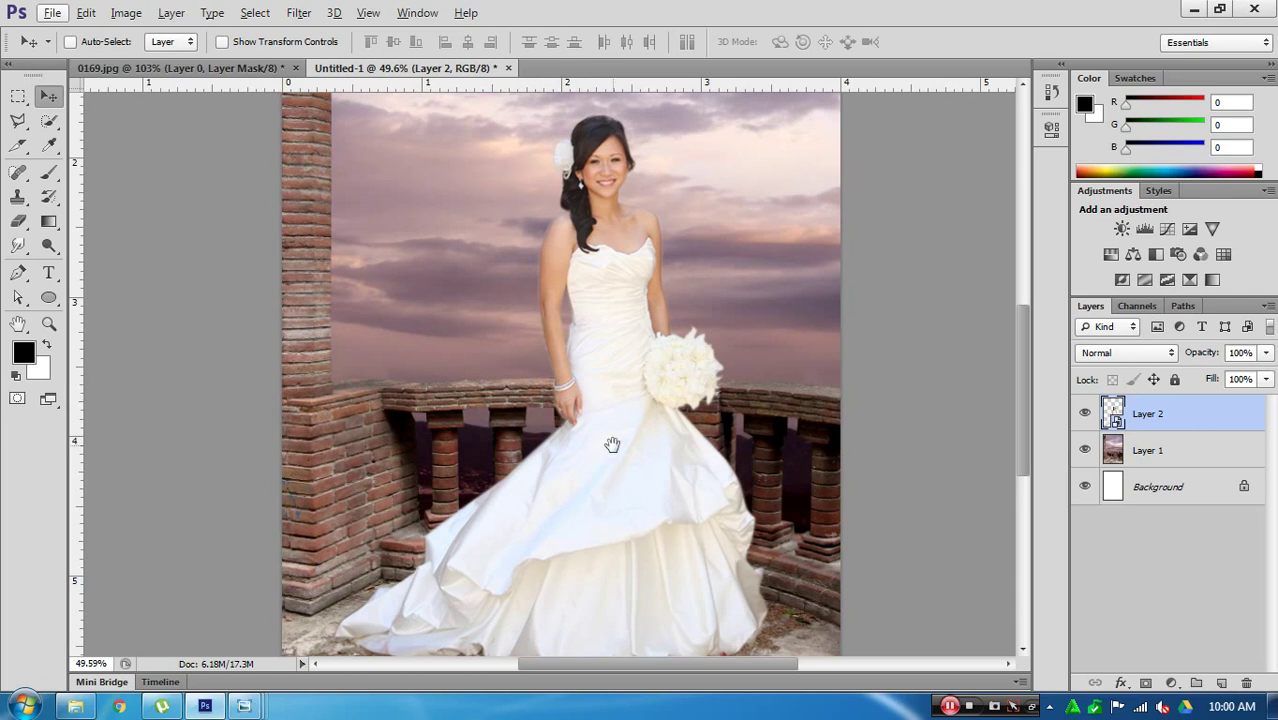
drag(612, 438, 610, 383)
alt+scroll(612, 440, down, 3)
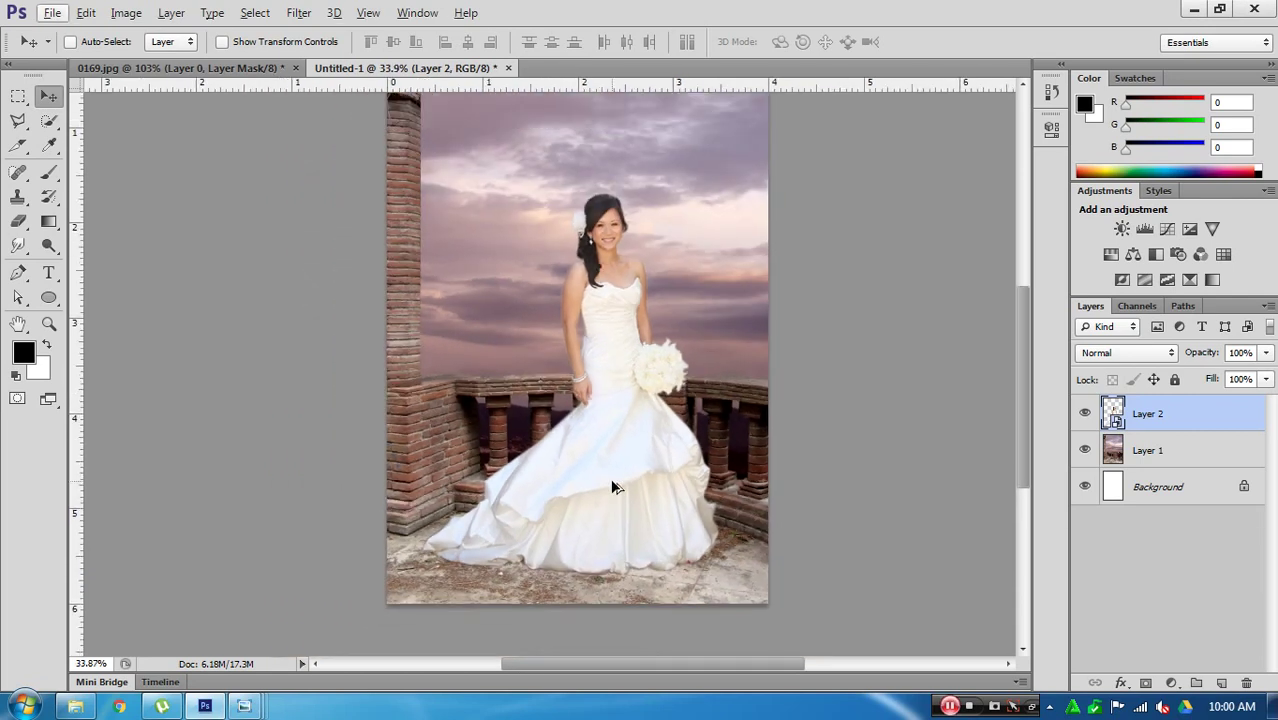
key(ctrl+r)
Step: Enlarge the bride a little more, nudge her into final position, and zoom in on her
key(ctrl+t)
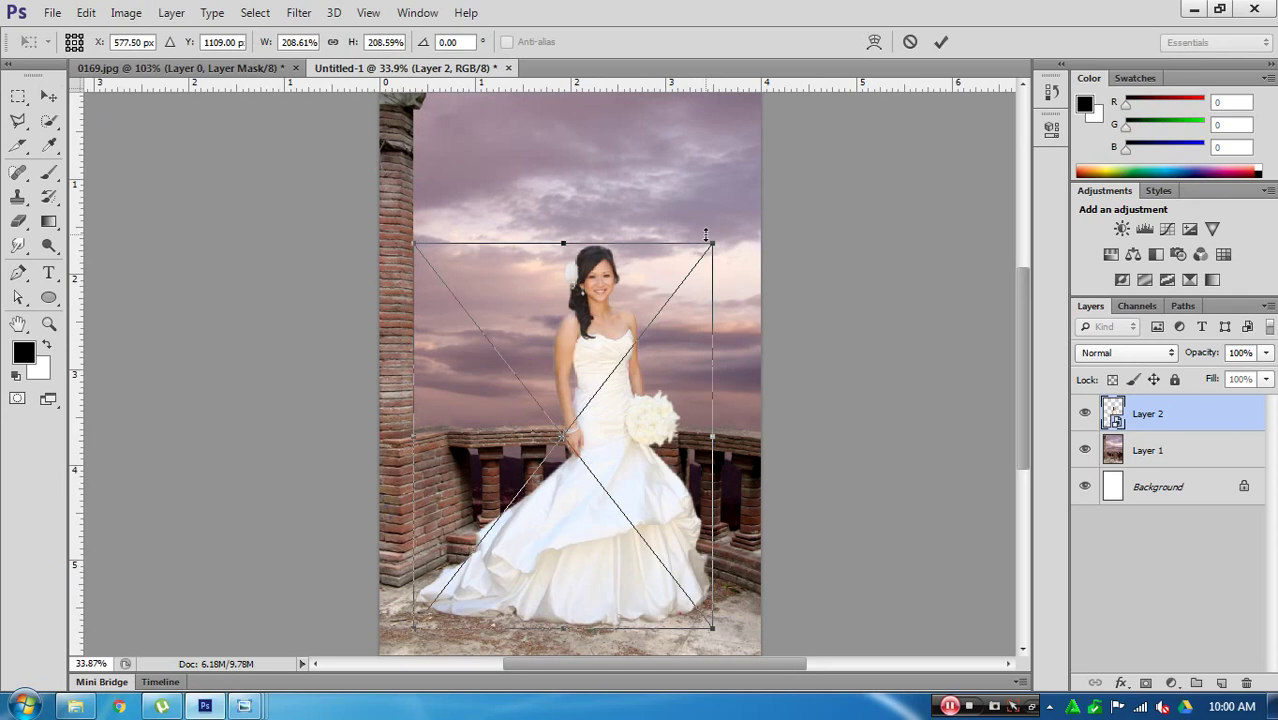
drag(708, 238, 719, 206)
key(Return)
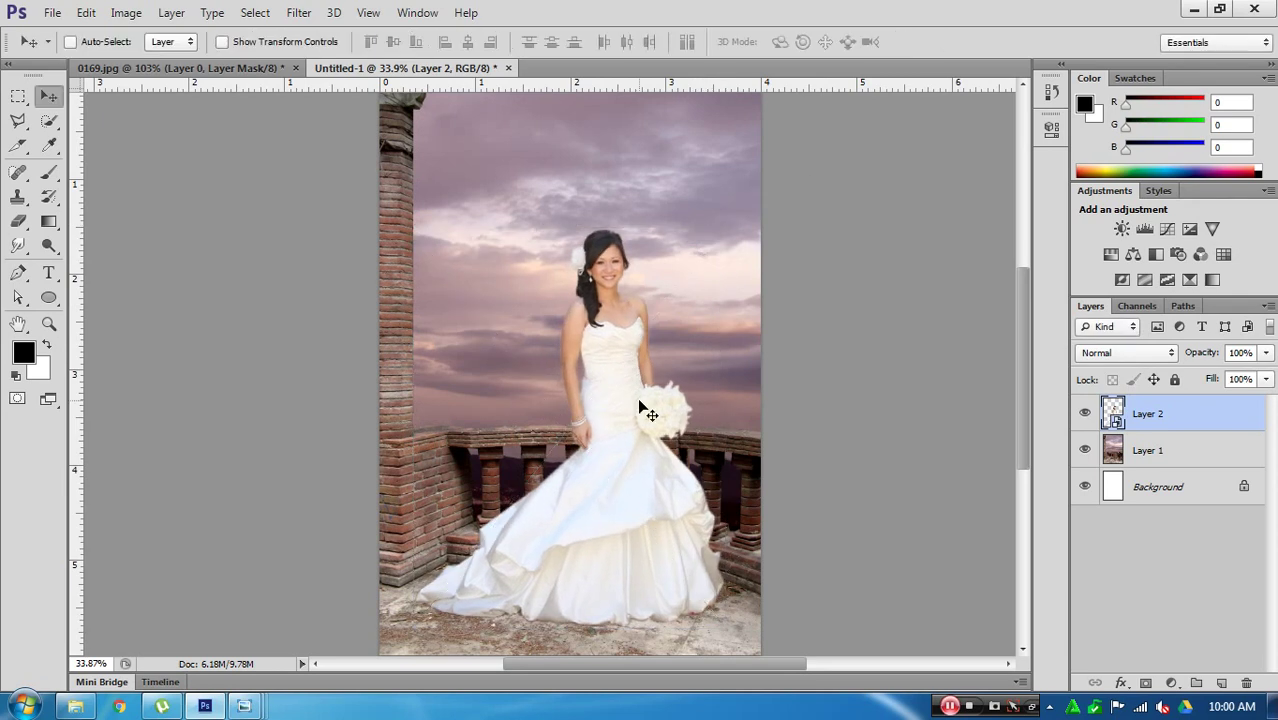
drag(624, 397, 630, 398)
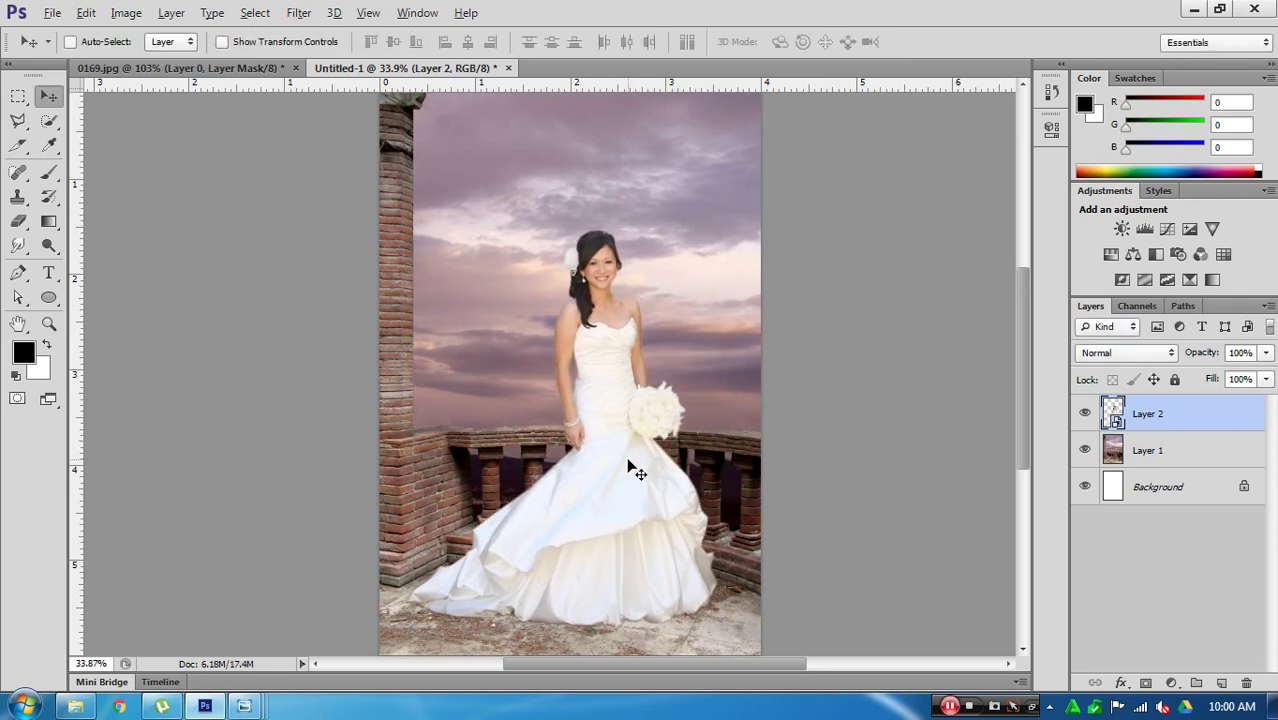
alt+scroll(630, 468, down, 1)
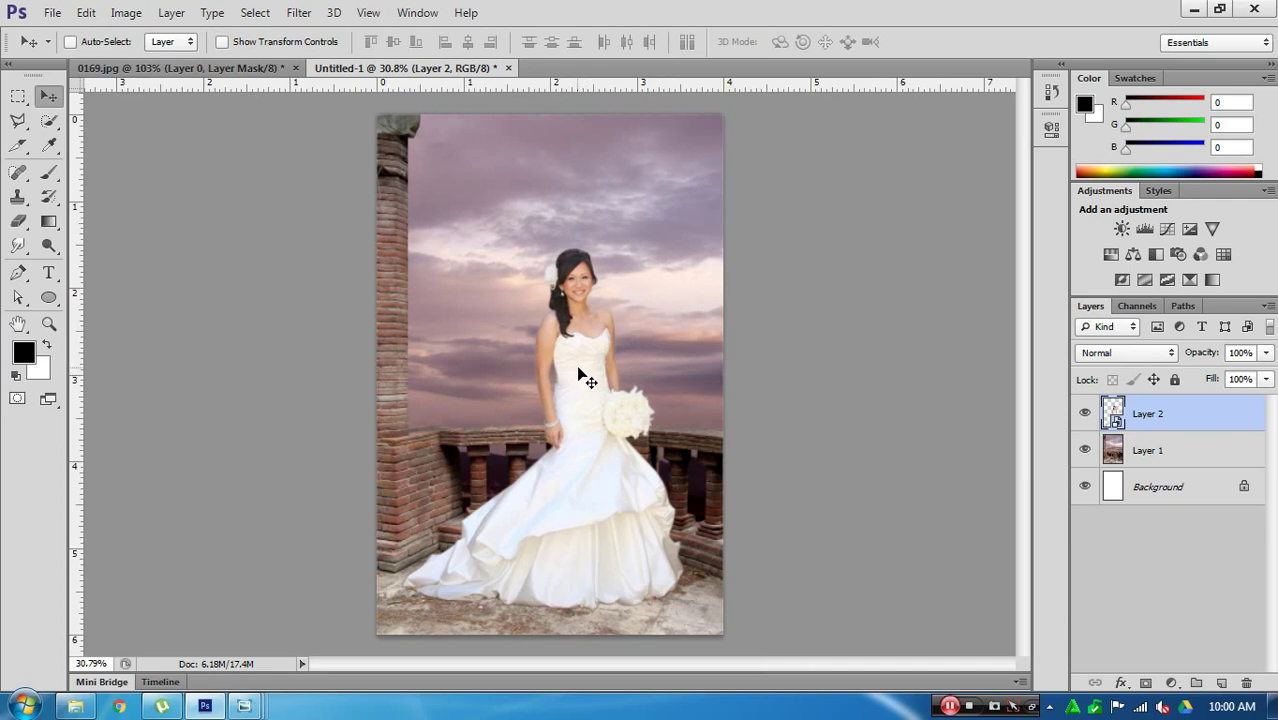
key(z)
mouse_move(690, 315)
mouse_down()
mouse_move(648, 420)
mouse_move(680, 344)
mouse_up()
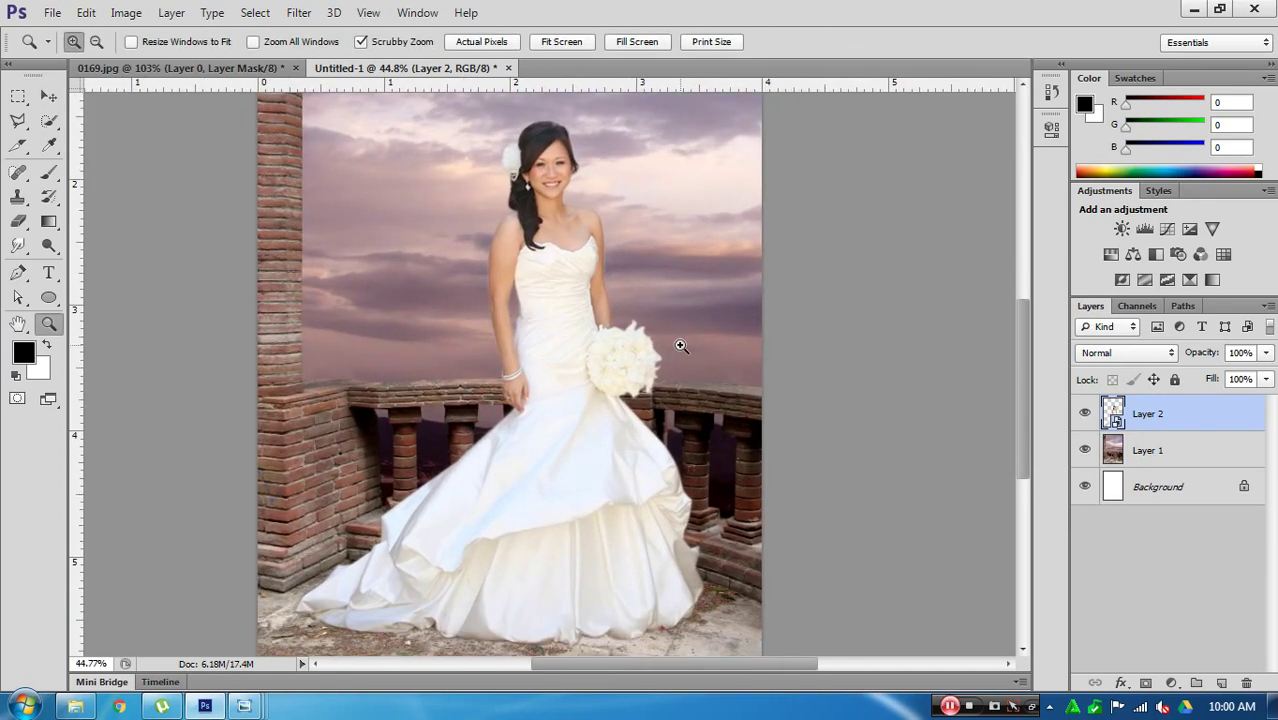
Step: Check the Image menu and the bride layer's options, then return to the Image menu's adjustments
key(v)
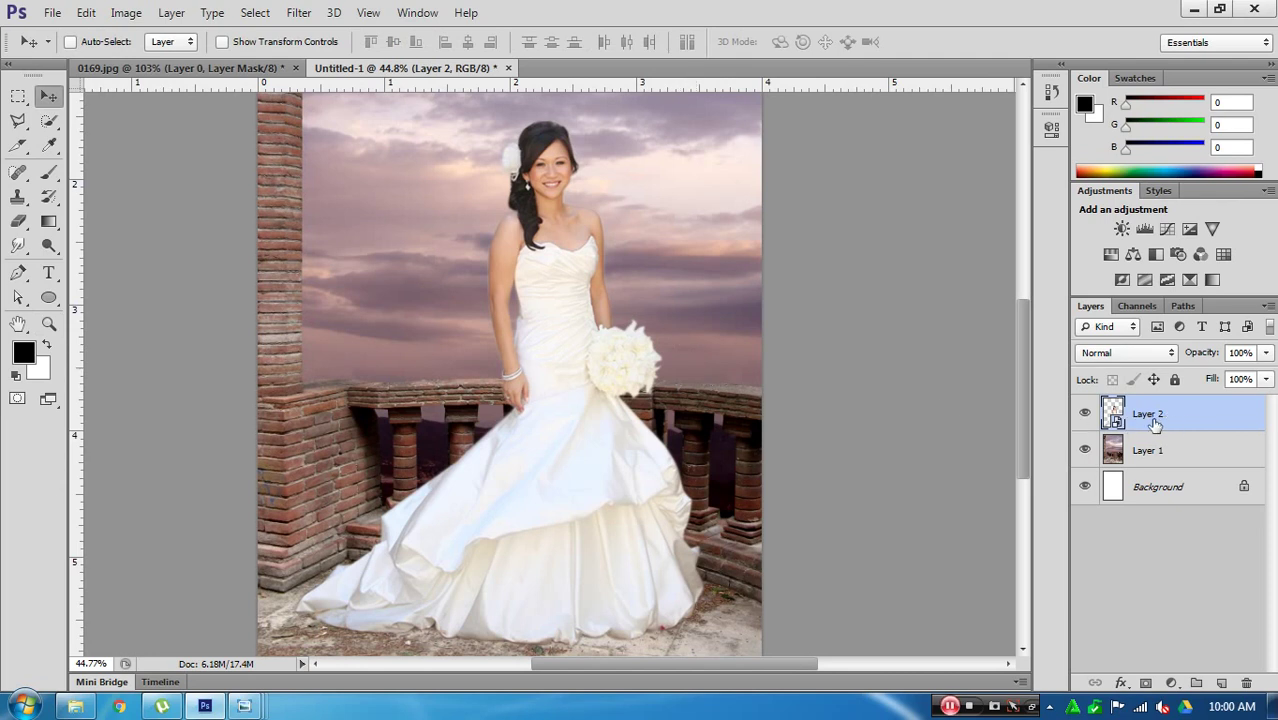
click(122, 12)
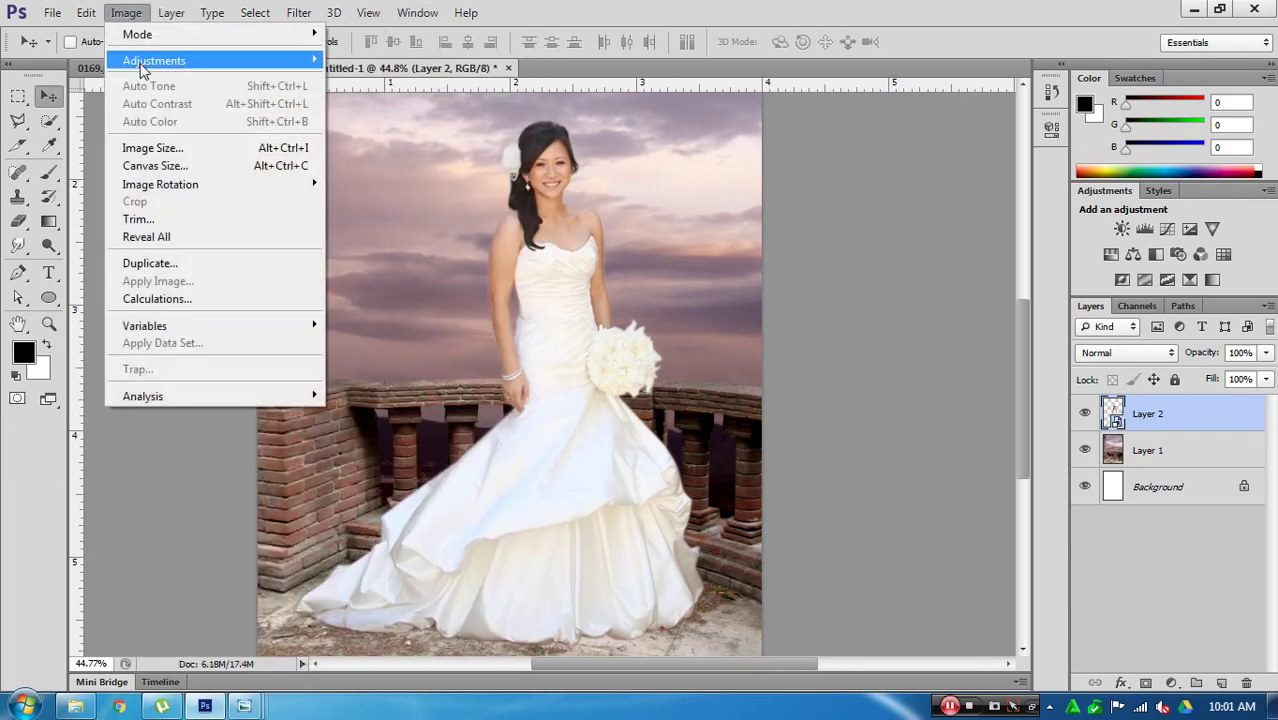
mouse_move(154, 60)
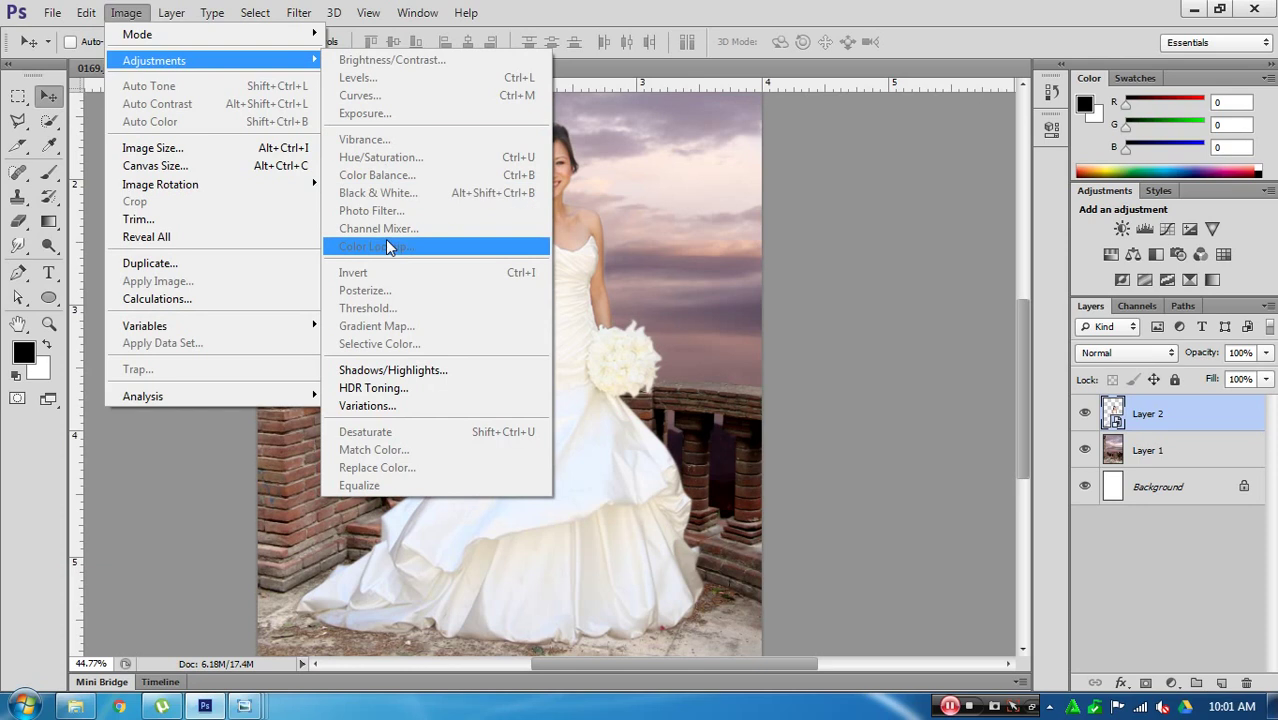
click(649, 184)
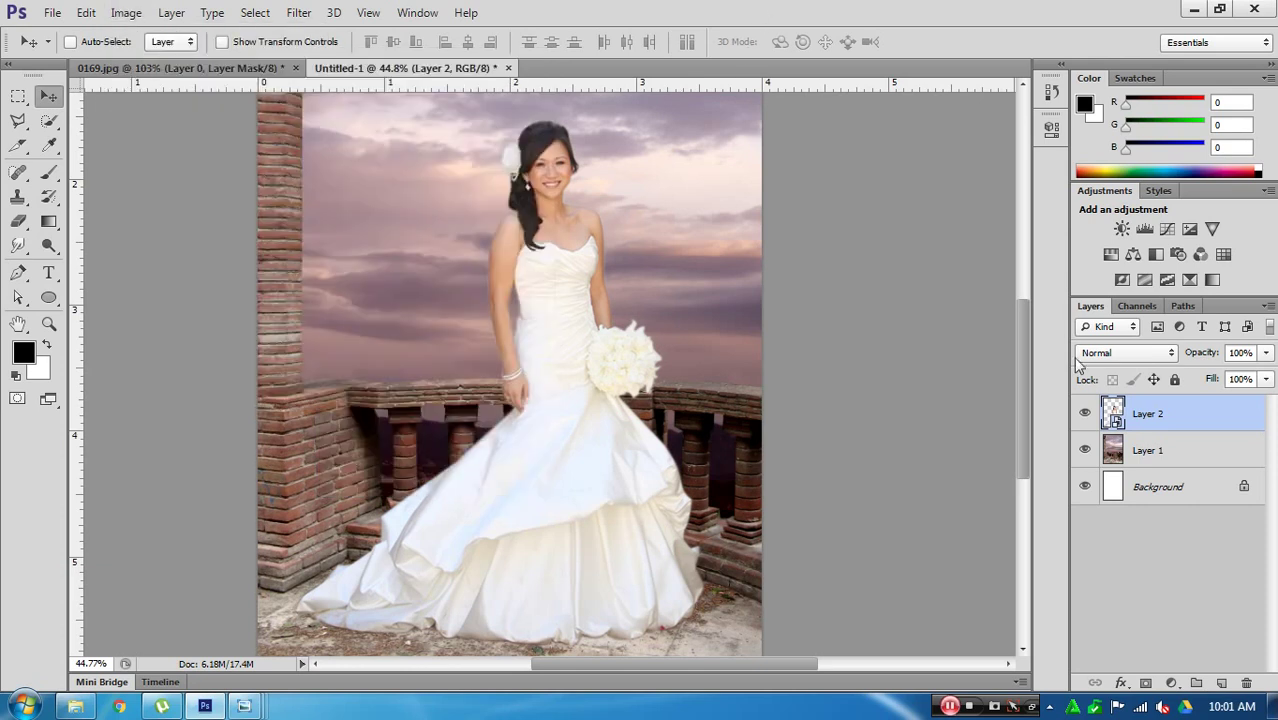
right_click(1176, 422)
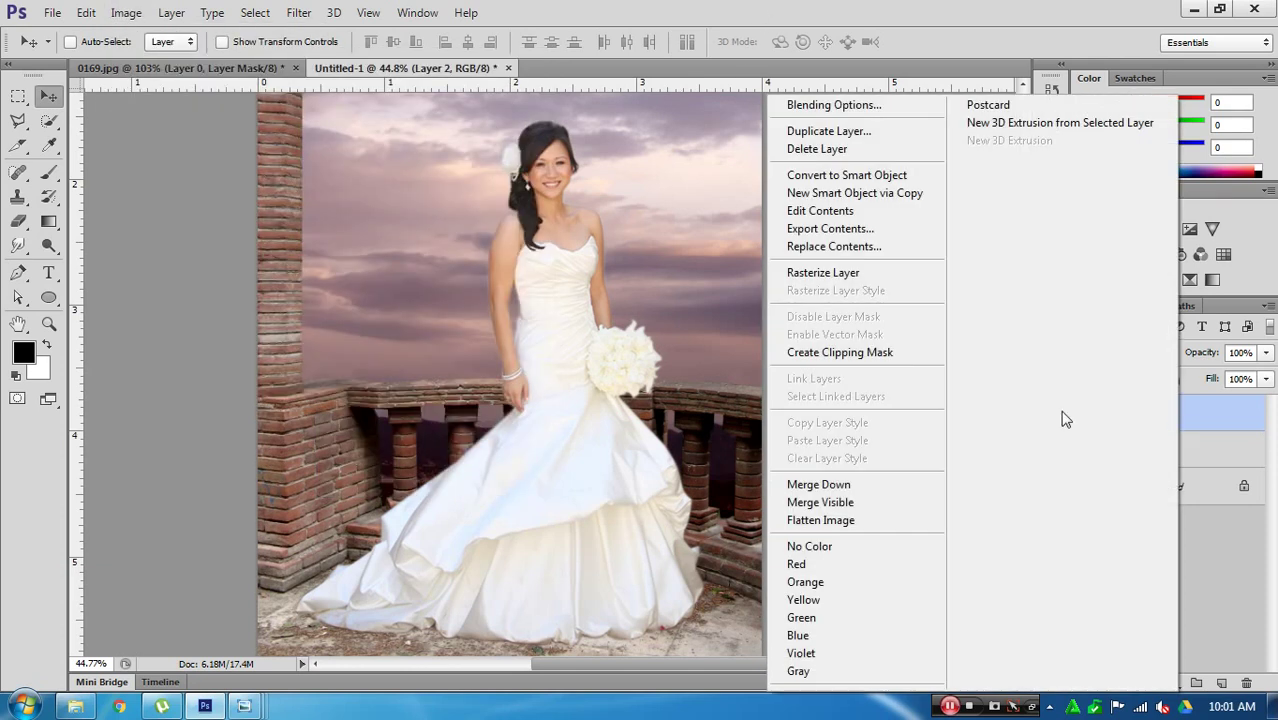
click(844, 272)
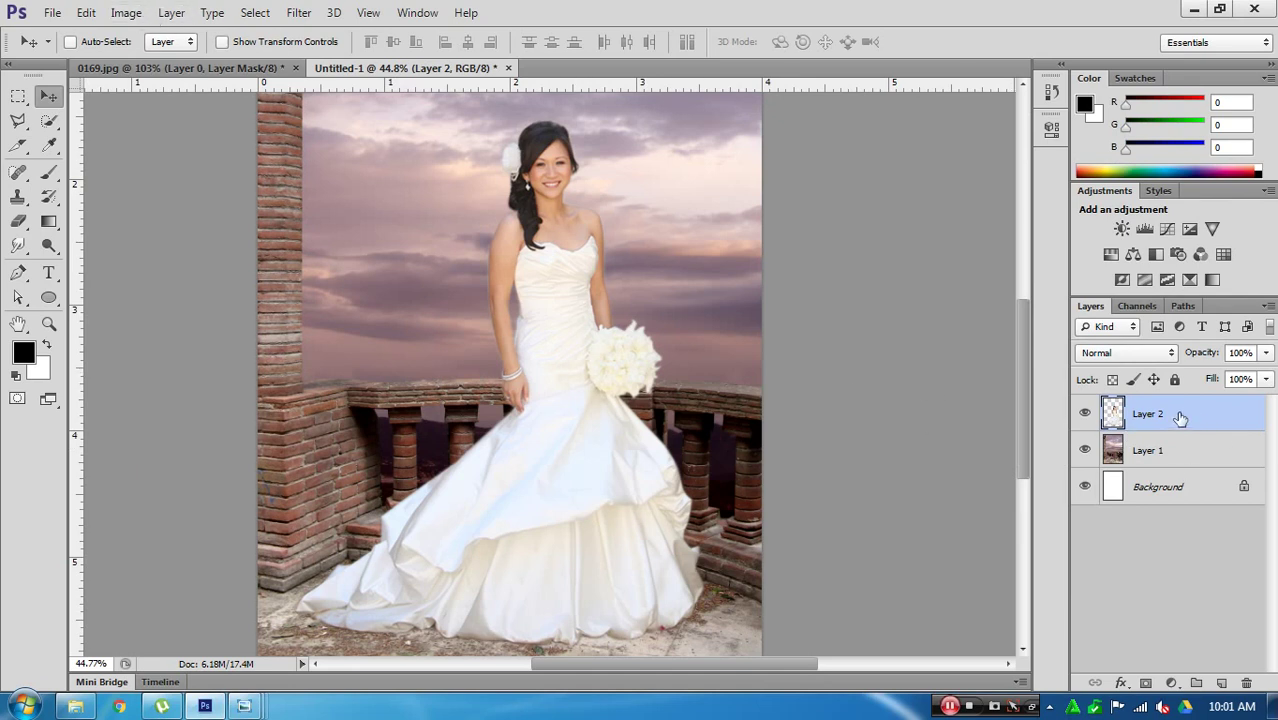
click(126, 12)
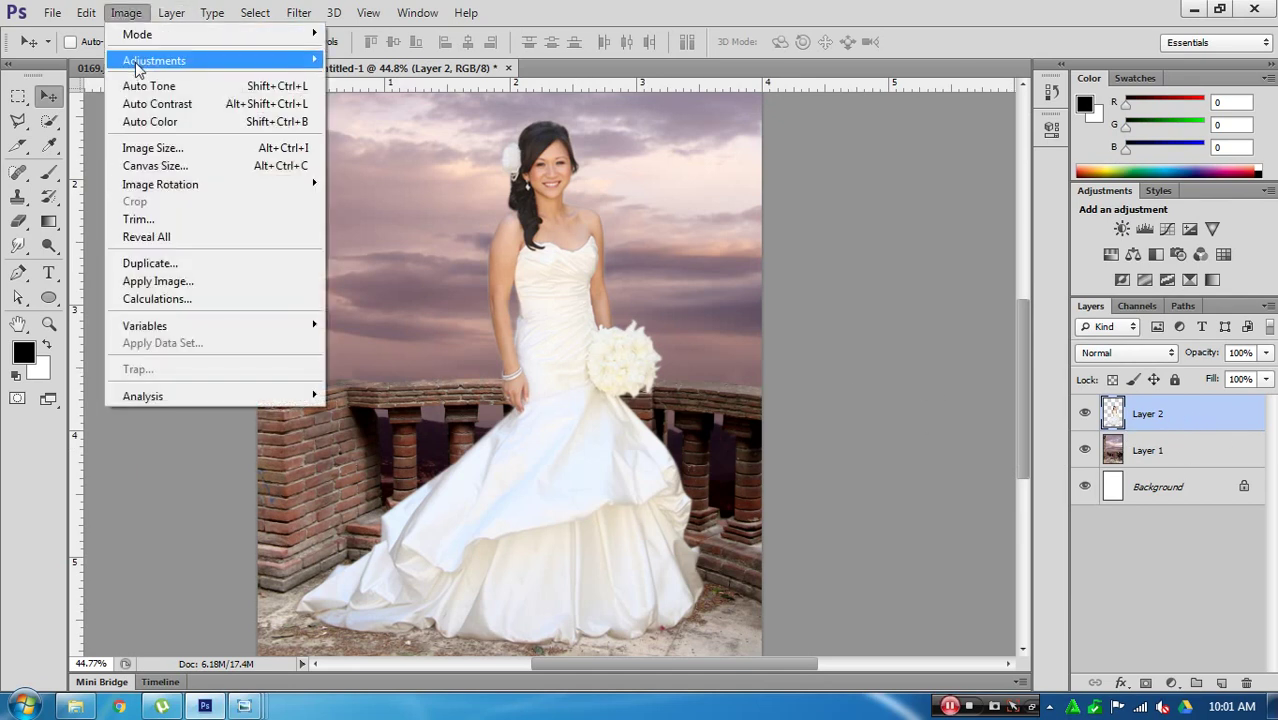
mouse_move(154, 60)
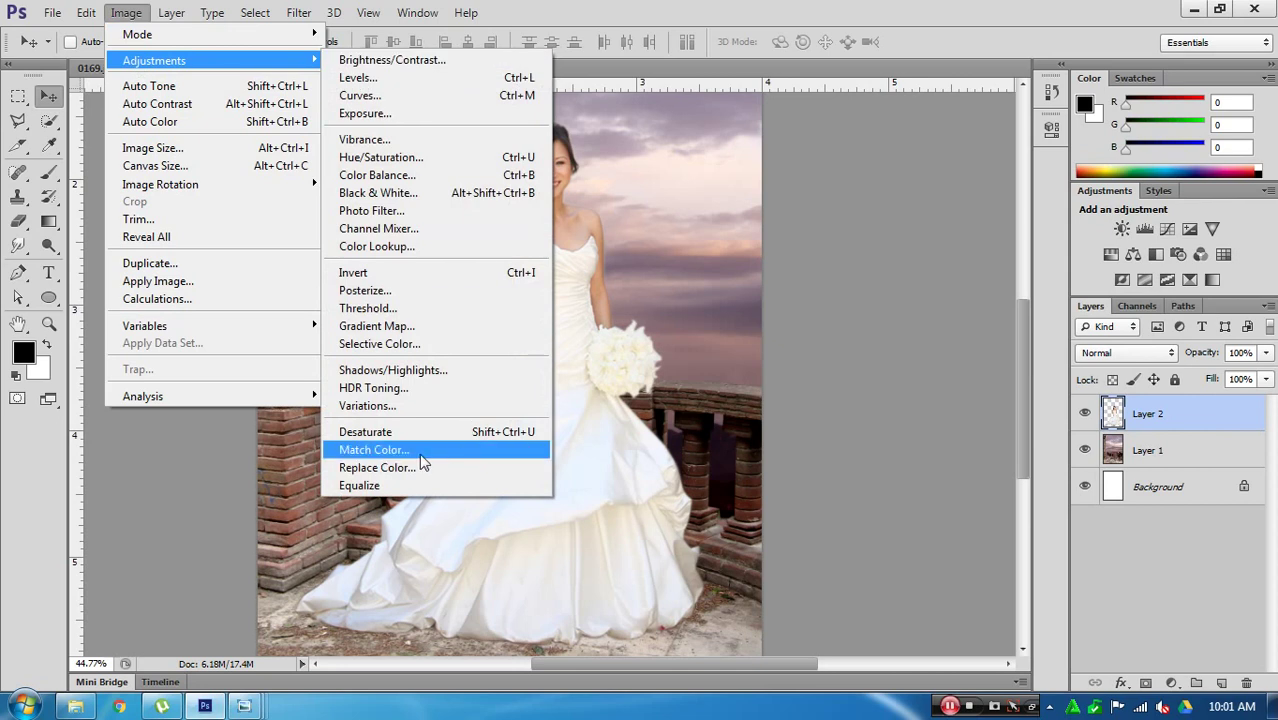
Step: Open Match Color with source image Untitled-1 and source layer Layer 1
click(430, 452)
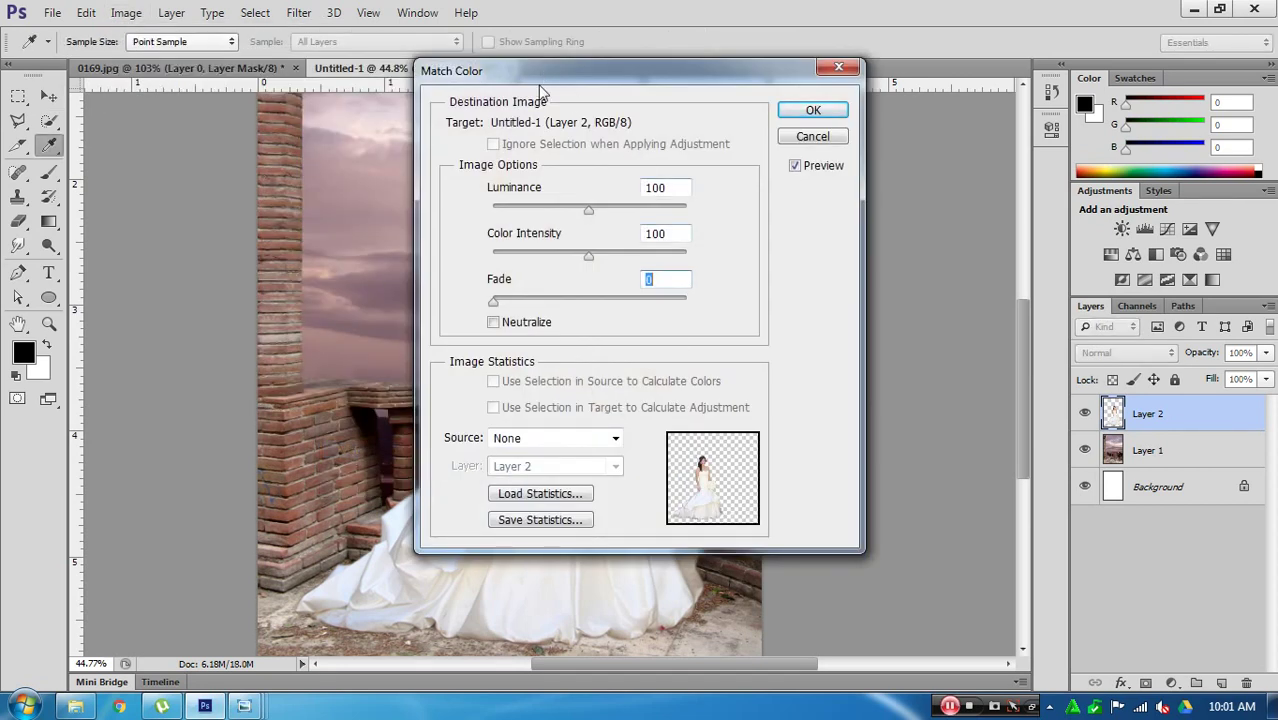
drag(540, 72, 887, 27)
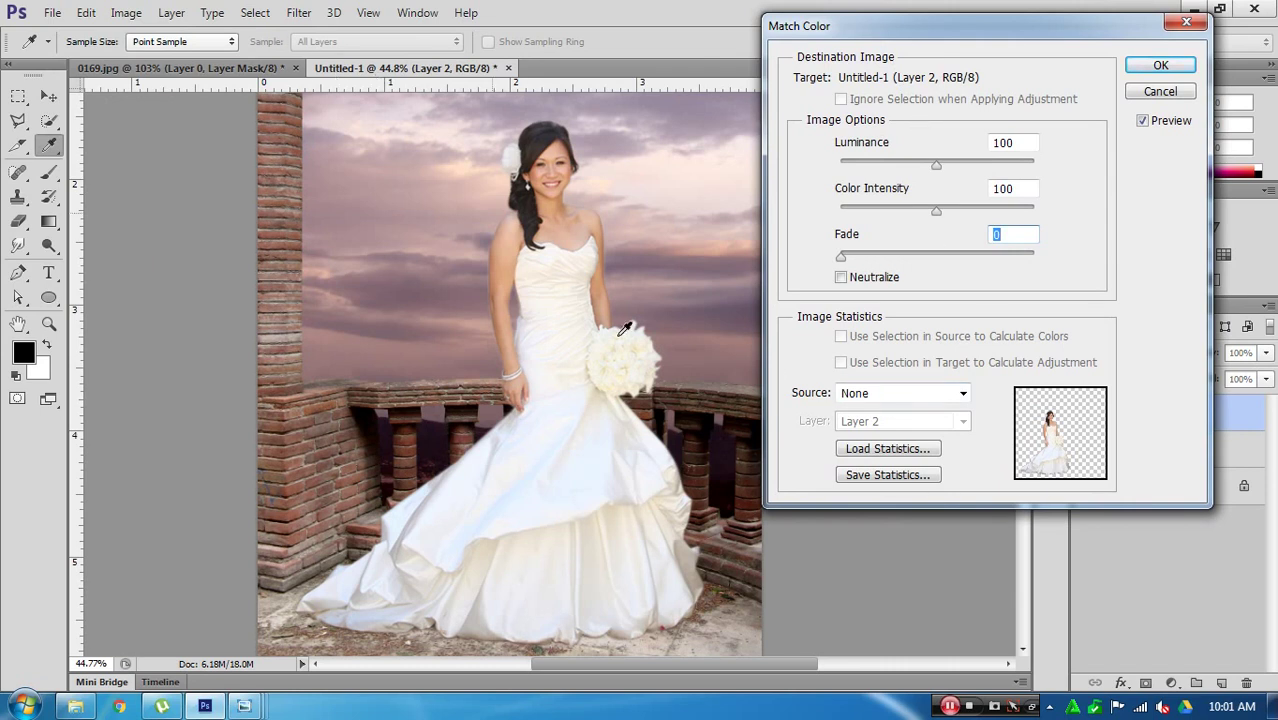
click(872, 395)
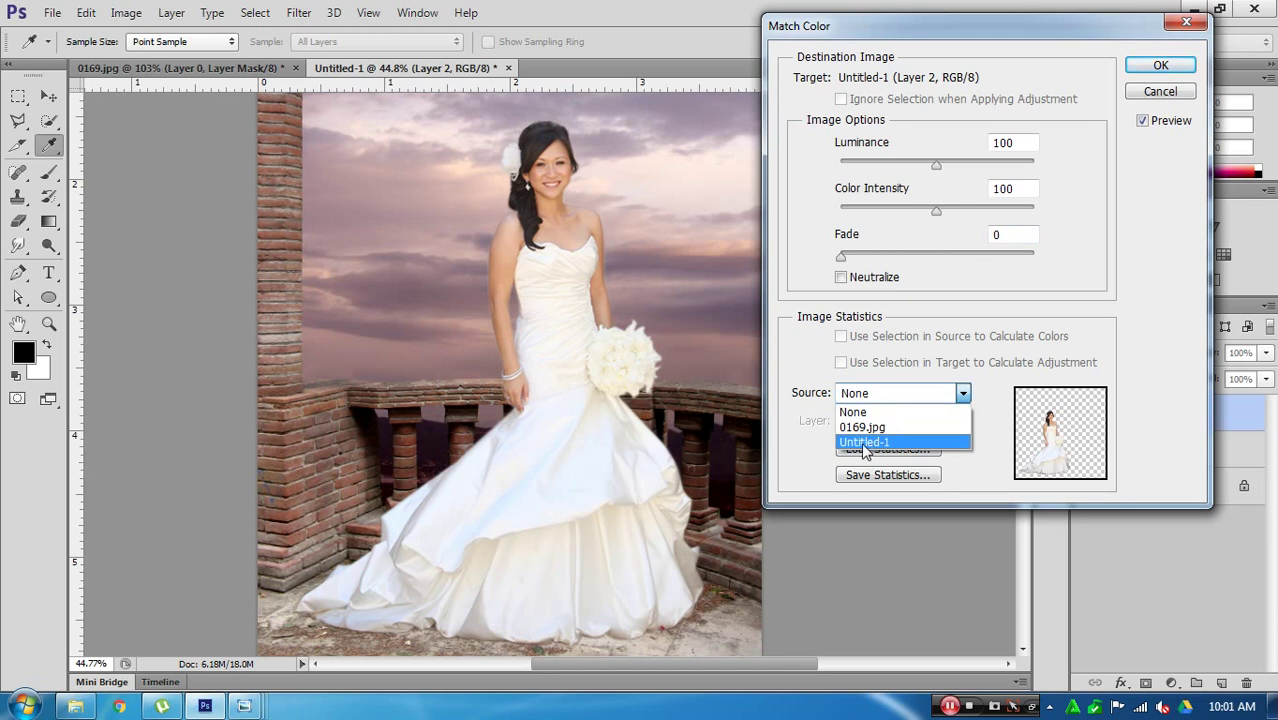
click(868, 442)
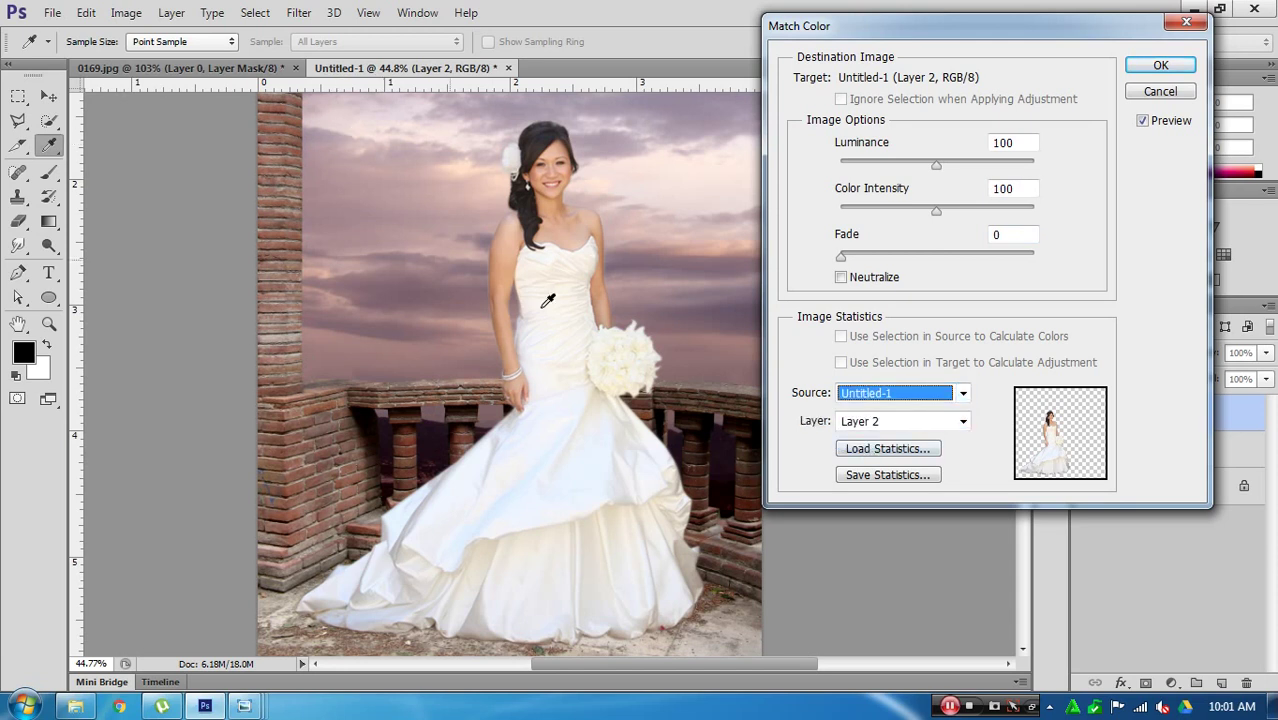
drag(1000, 26, 840, 26)
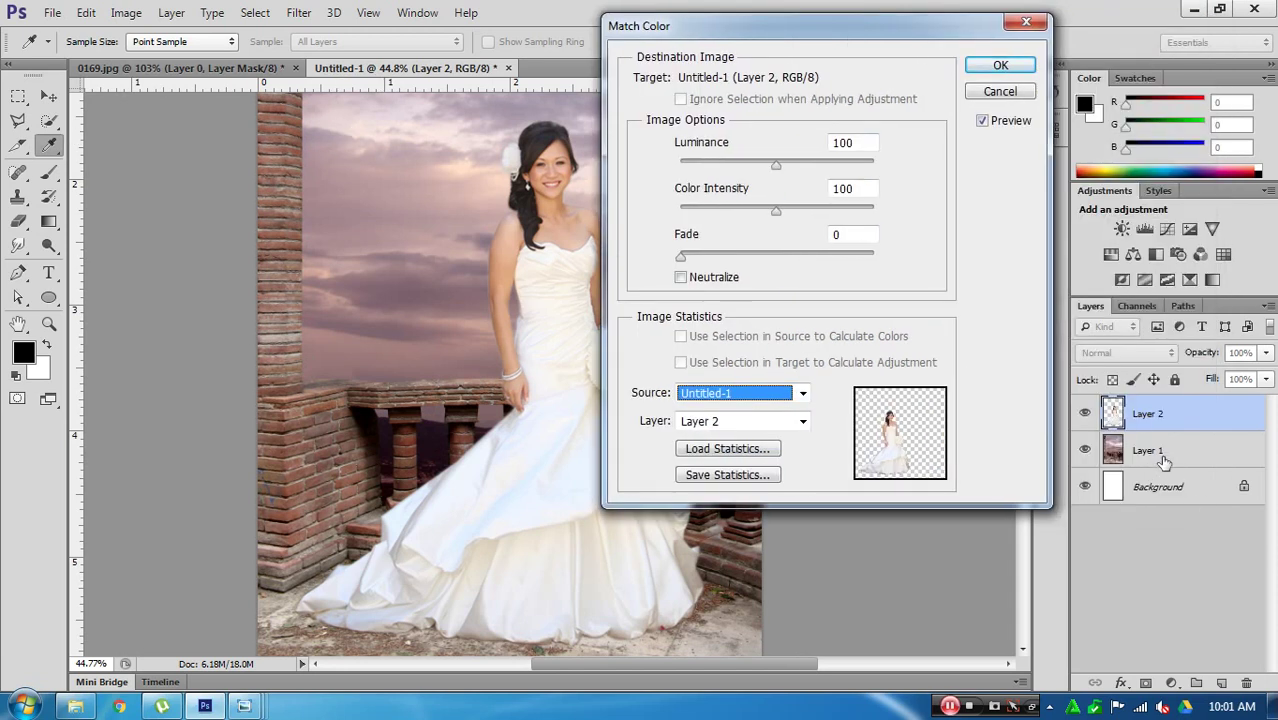
click(748, 422)
click(752, 486)
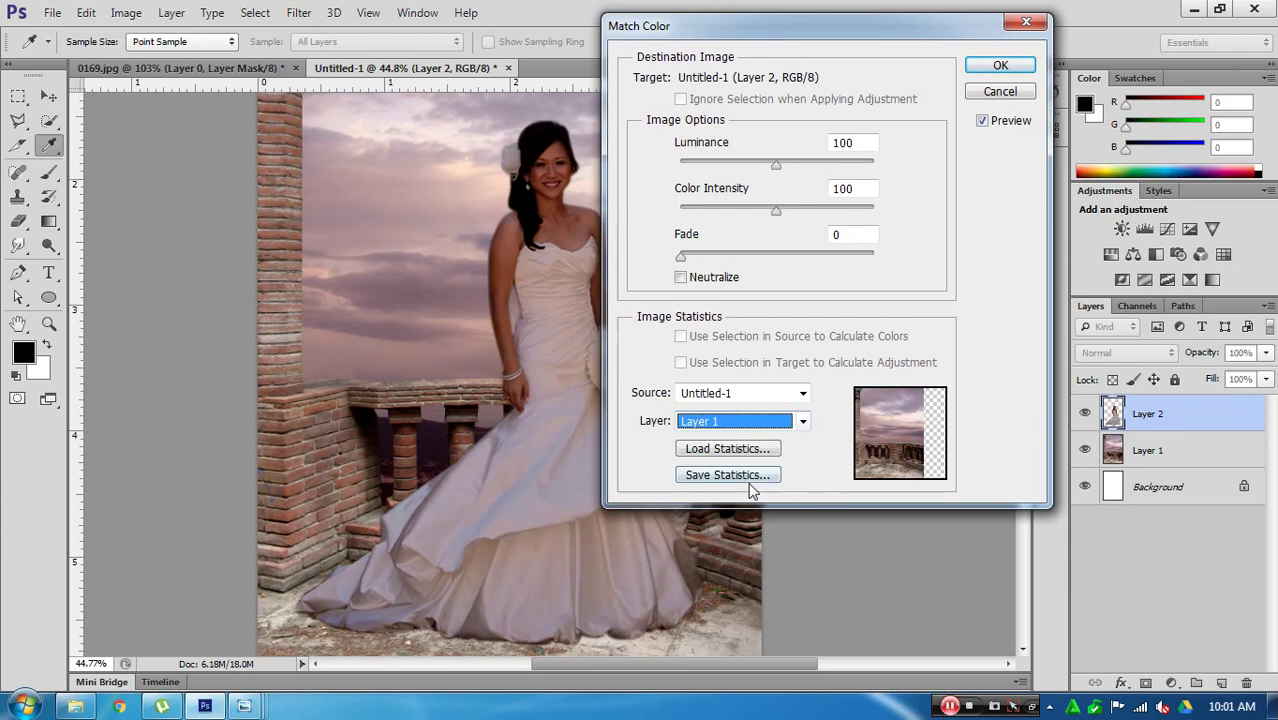
drag(752, 40, 901, 44)
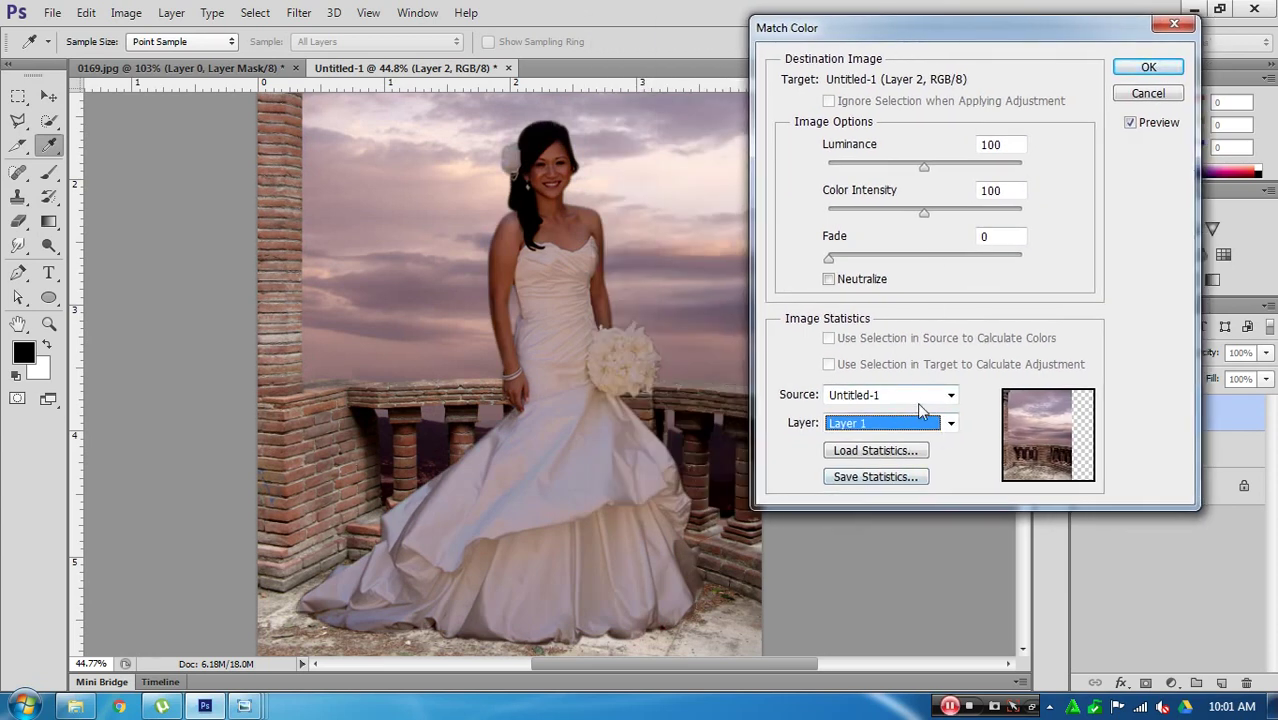
Step: Turn on Neutralize, settle Fade at about 52, and apply the colour match
click(852, 284)
mouse_move(830, 258)
mouse_down()
mouse_move(938, 260)
mouse_move(912, 270)
mouse_up()
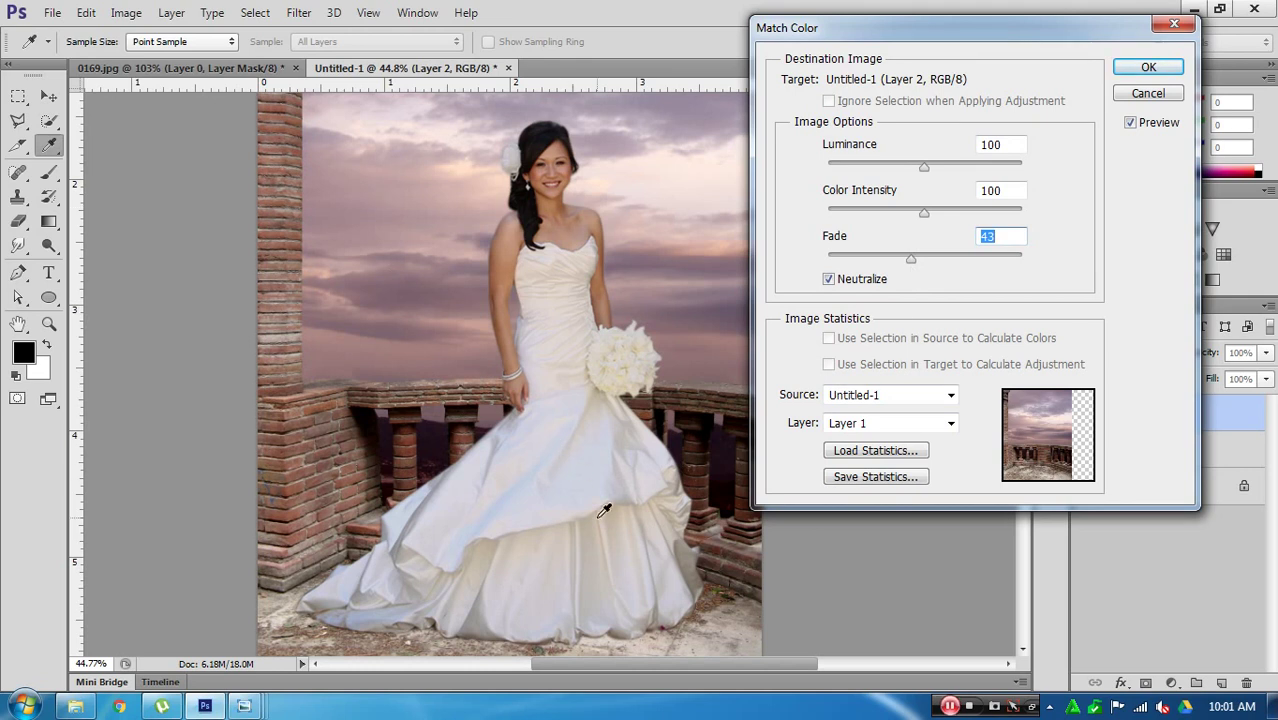
drag(911, 258, 930, 262)
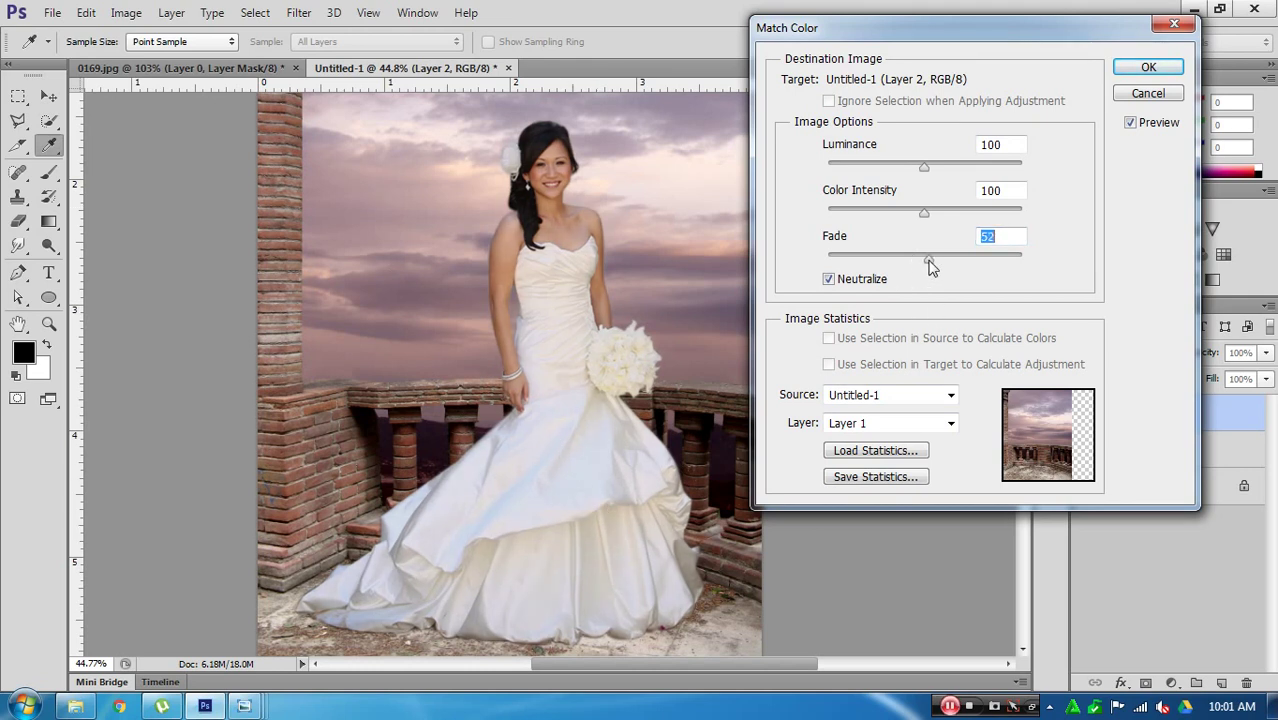
click(855, 284)
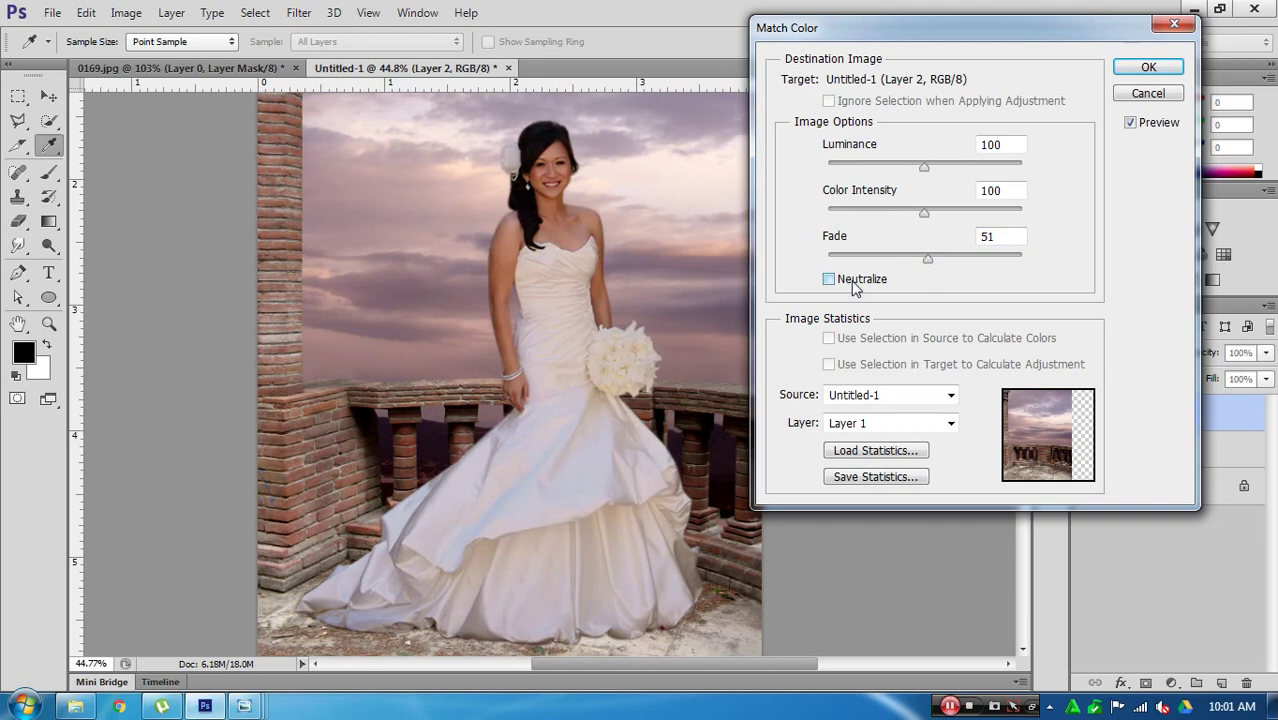
drag(930, 262, 979, 262)
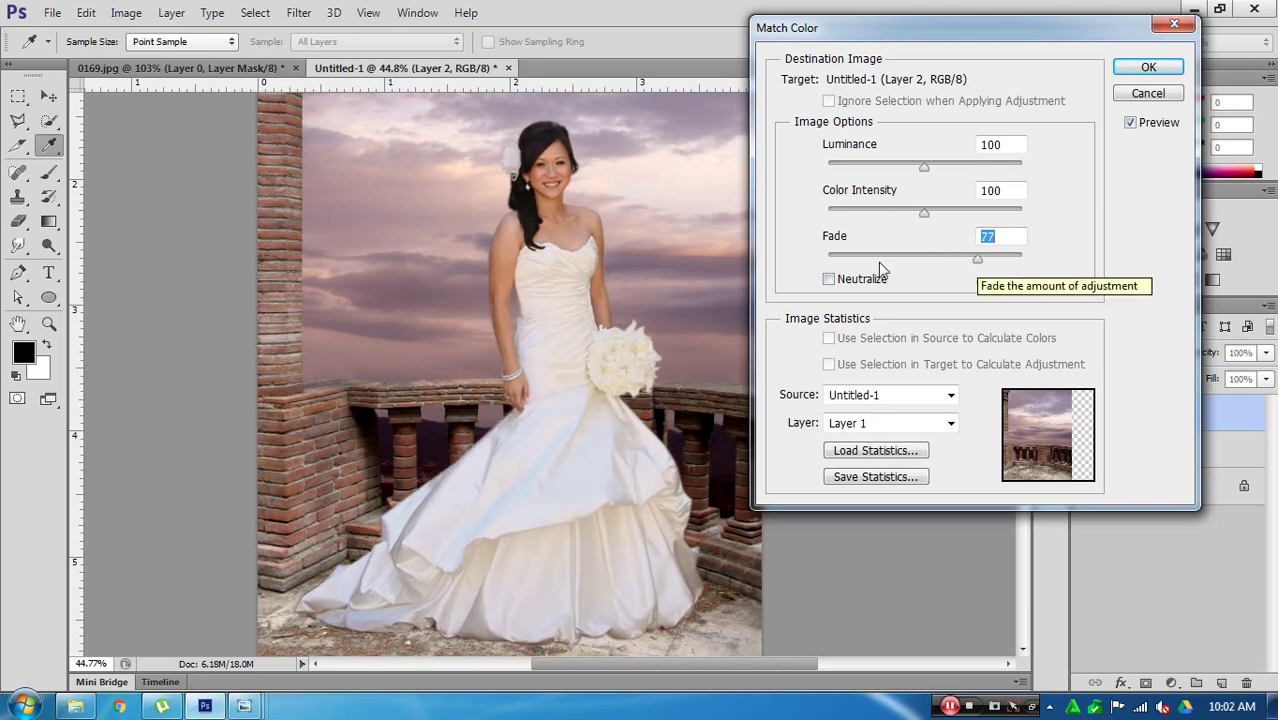
click(829, 279)
drag(977, 259, 948, 262)
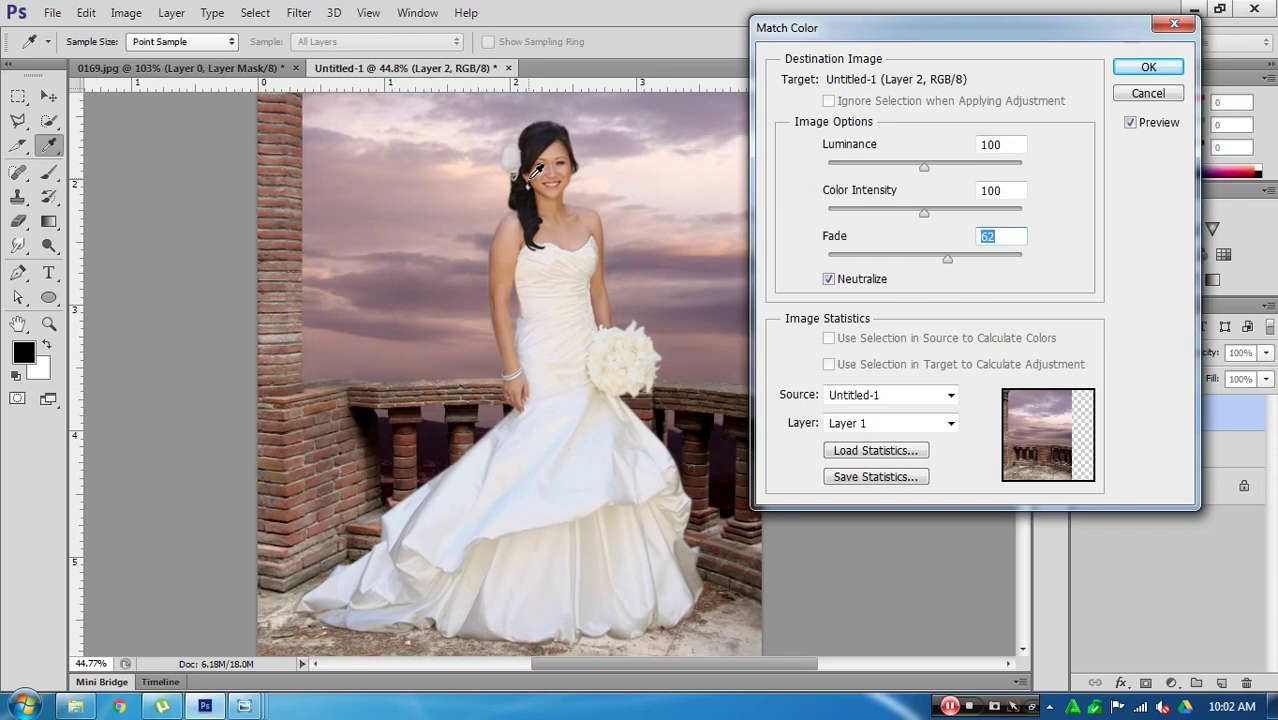
drag(948, 262, 935, 262)
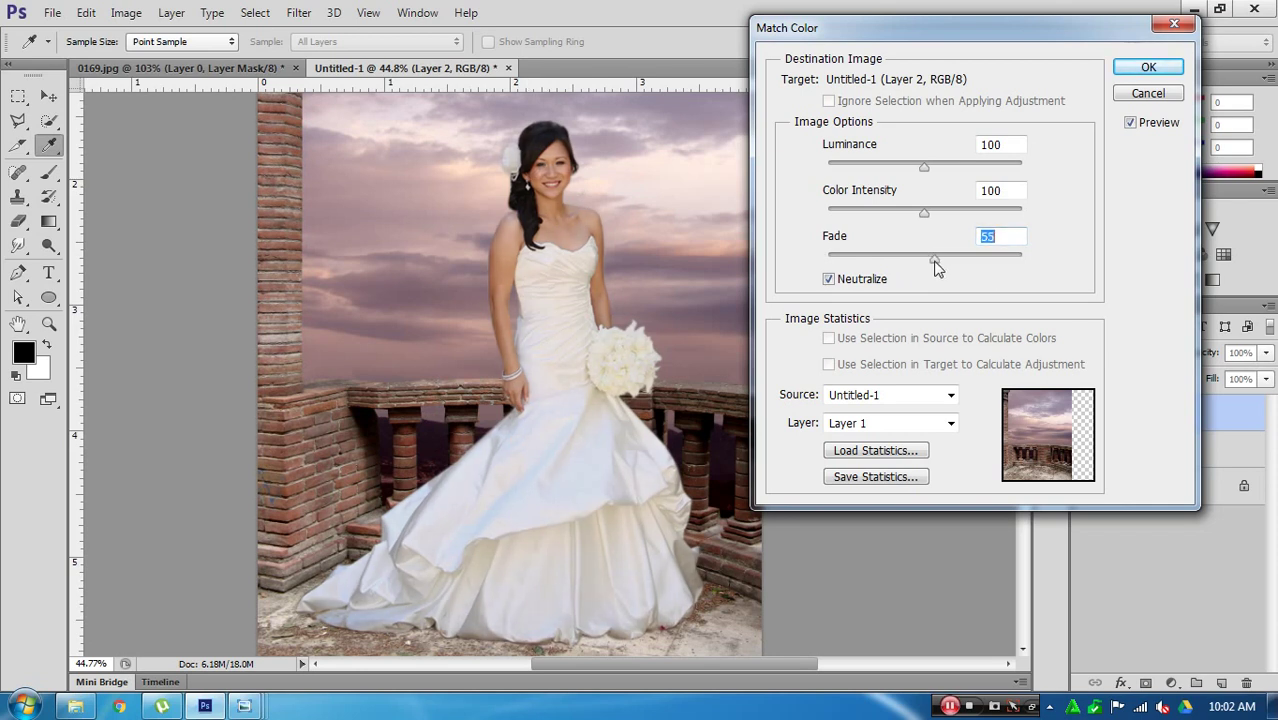
click(1148, 67)
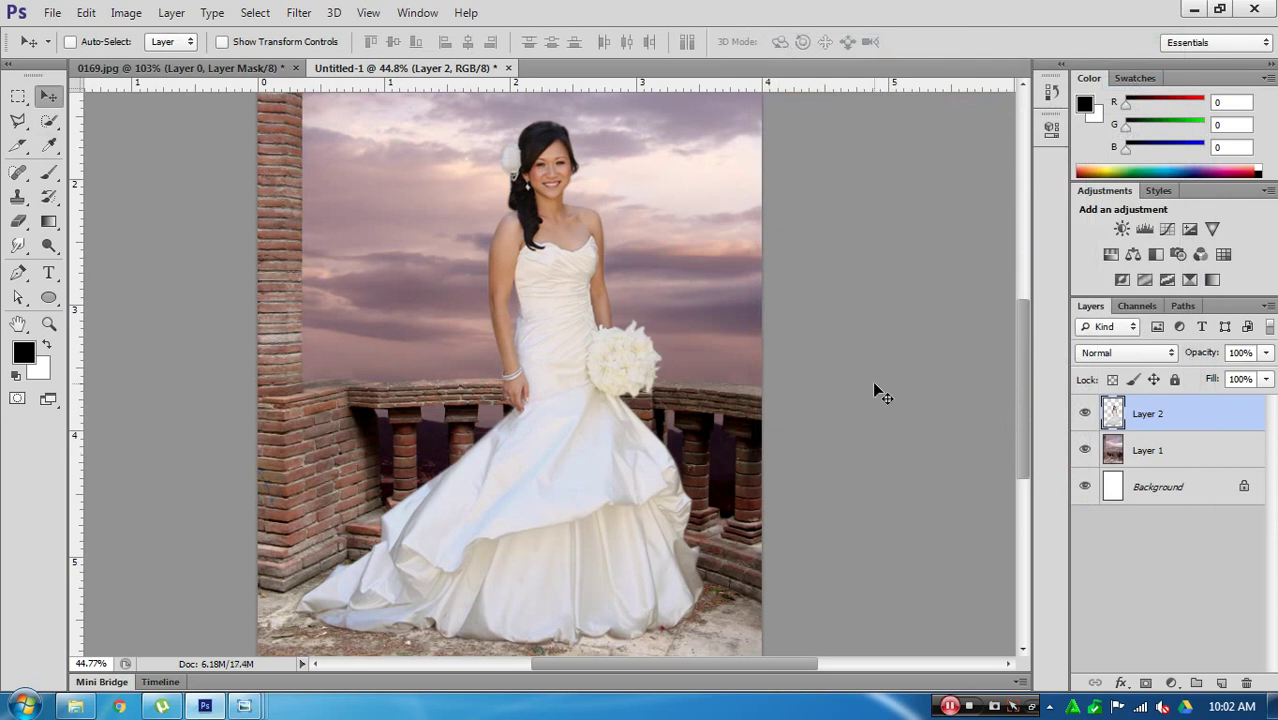
Step: Compare the match, load the bride's outline, and attempt copying that balcony patch, then undo
key(ctrl+z)
key(ctrl+z)
key(ctrl+z)
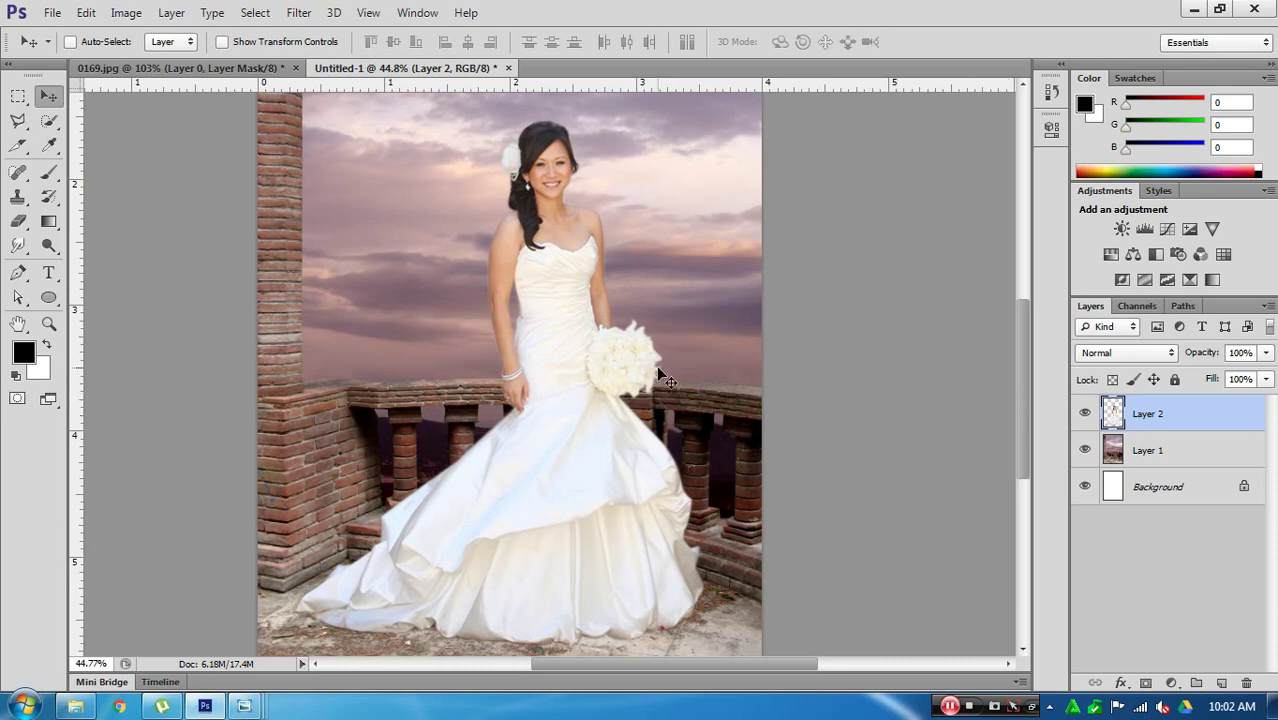
ctrl+click(1114, 417)
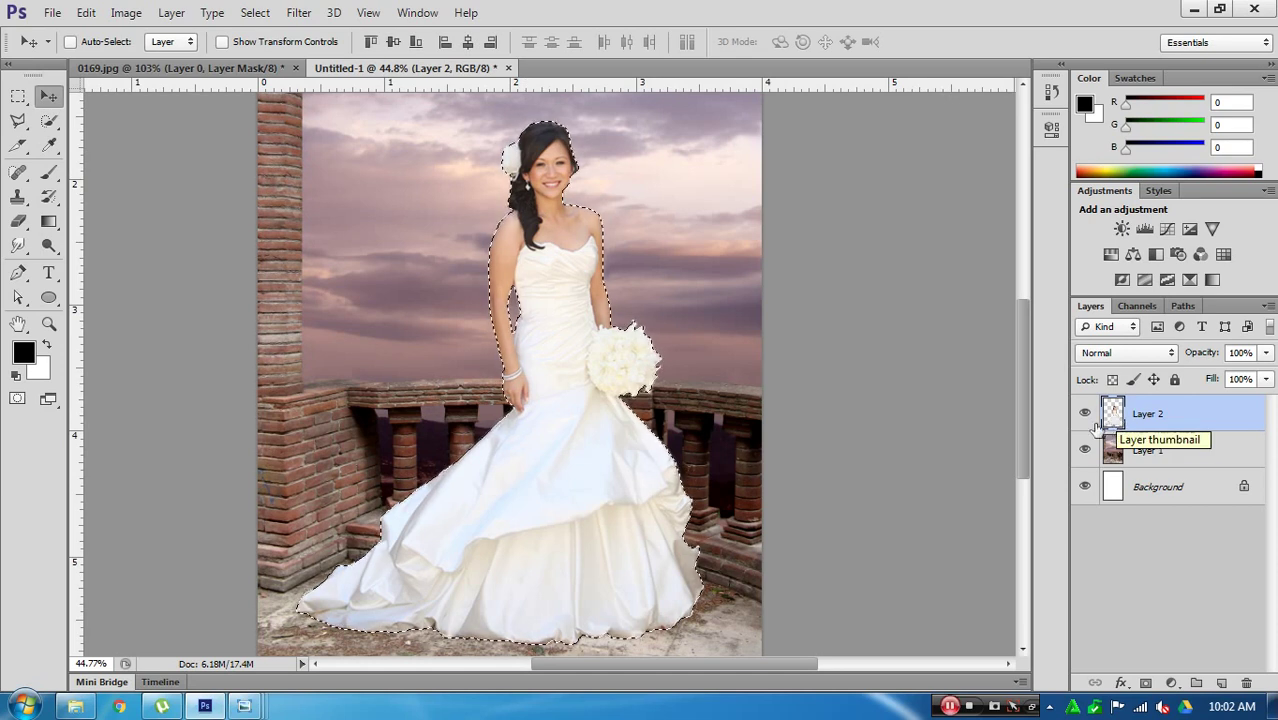
click(1084, 413)
click(1158, 453)
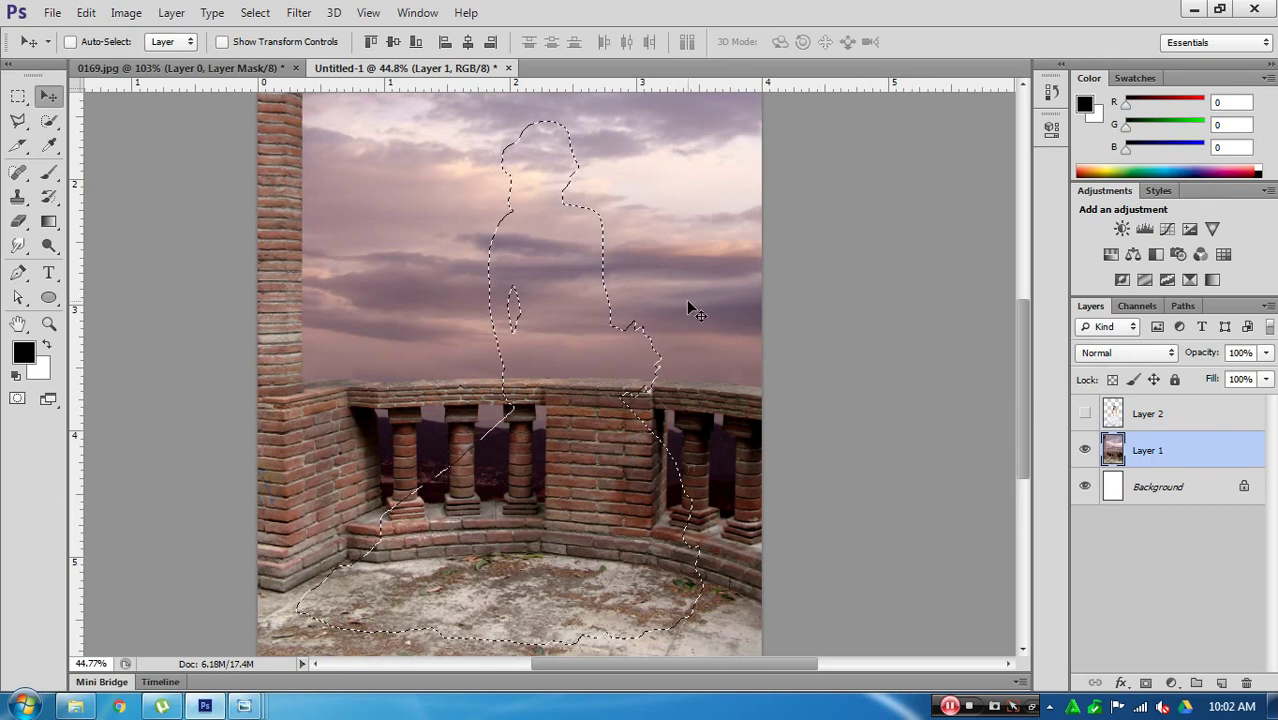
key(ctrl+d)
key(ctrl+shift+alt+n)
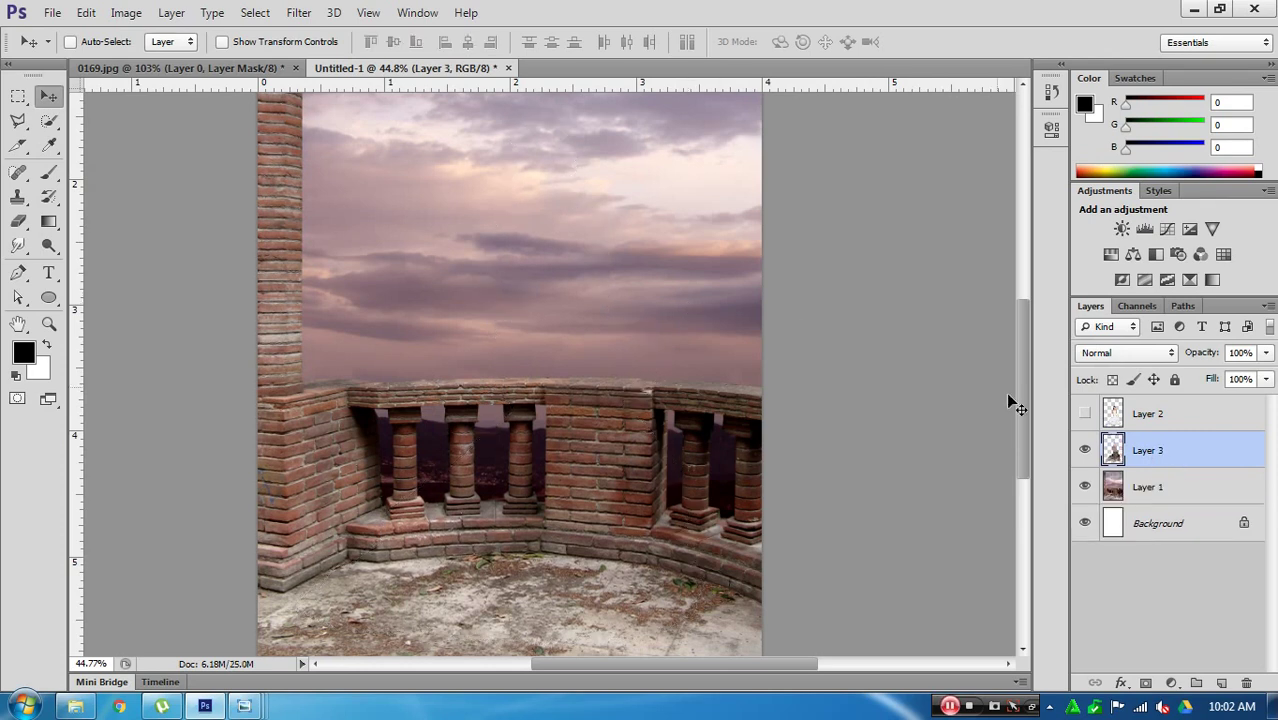
click(1084, 486)
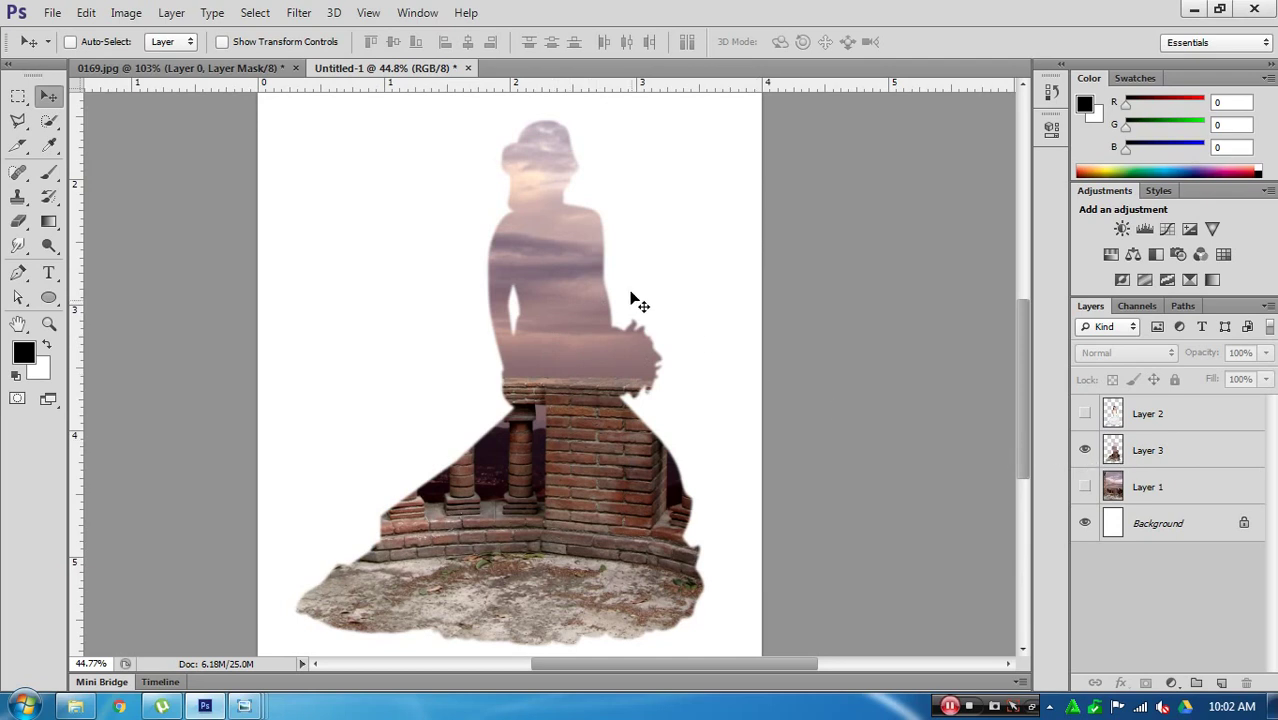
ctrl+click(1114, 452)
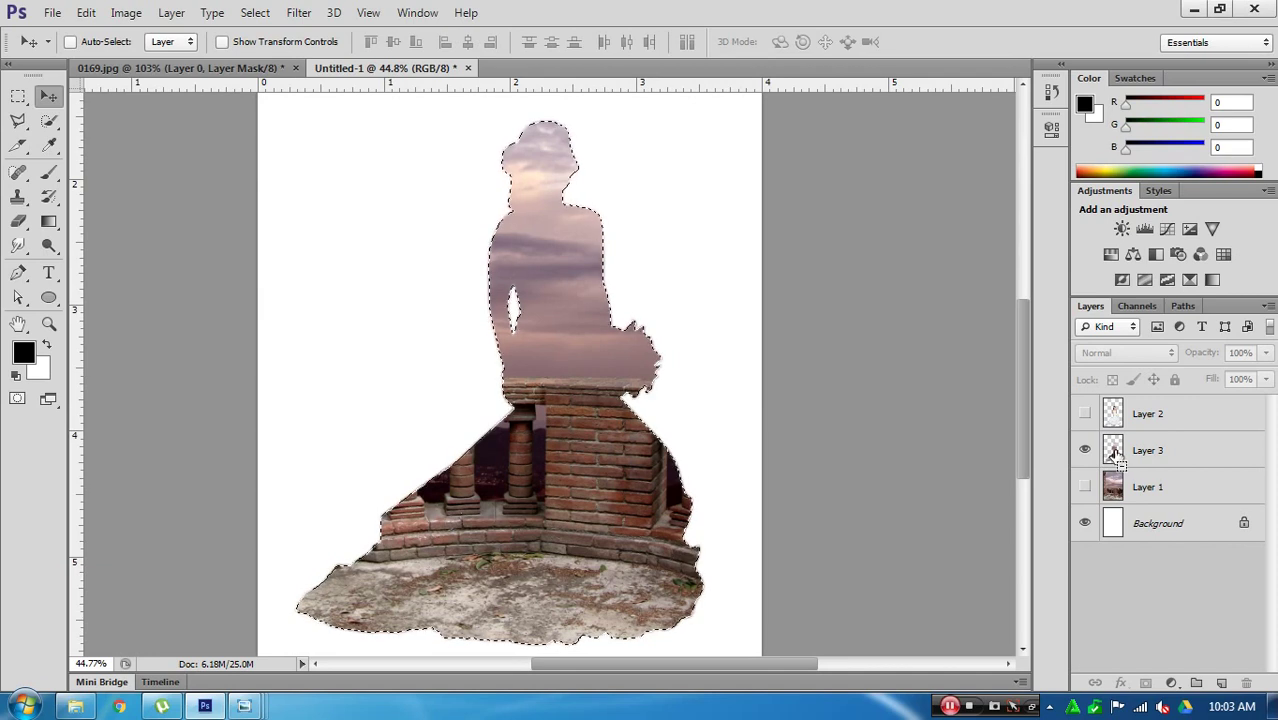
click(1114, 452)
key(ctrl+e)
key(ctrl+d)
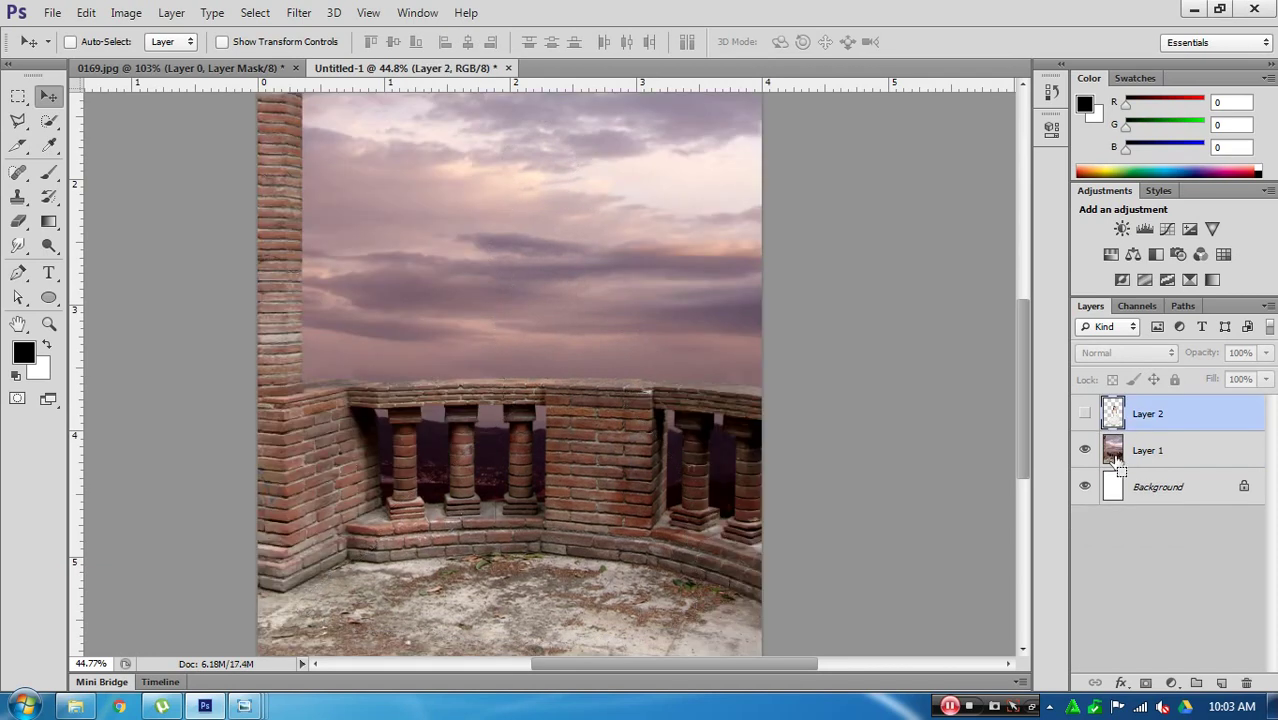
Step: Copy the bride-shaped area of Layer 1 to Layer 3, hide Layer 1, and select Layer 3's pixels
click(1085, 413)
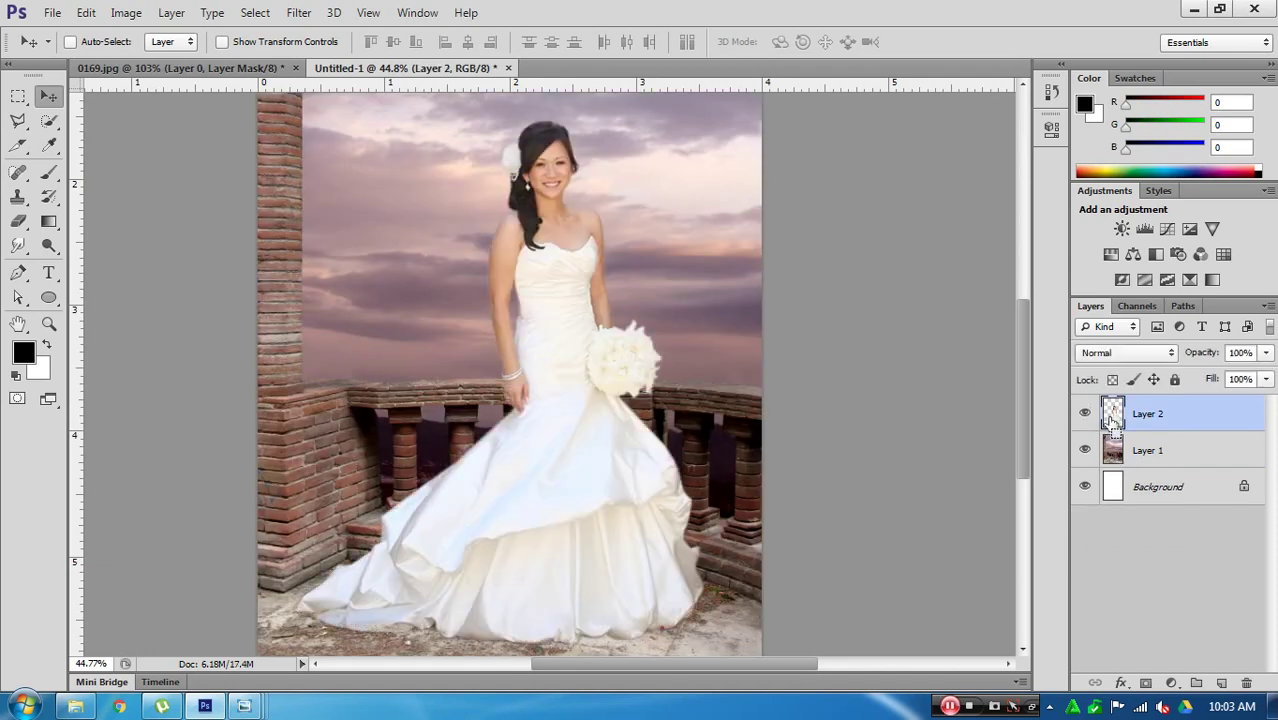
ctrl+click(1114, 418)
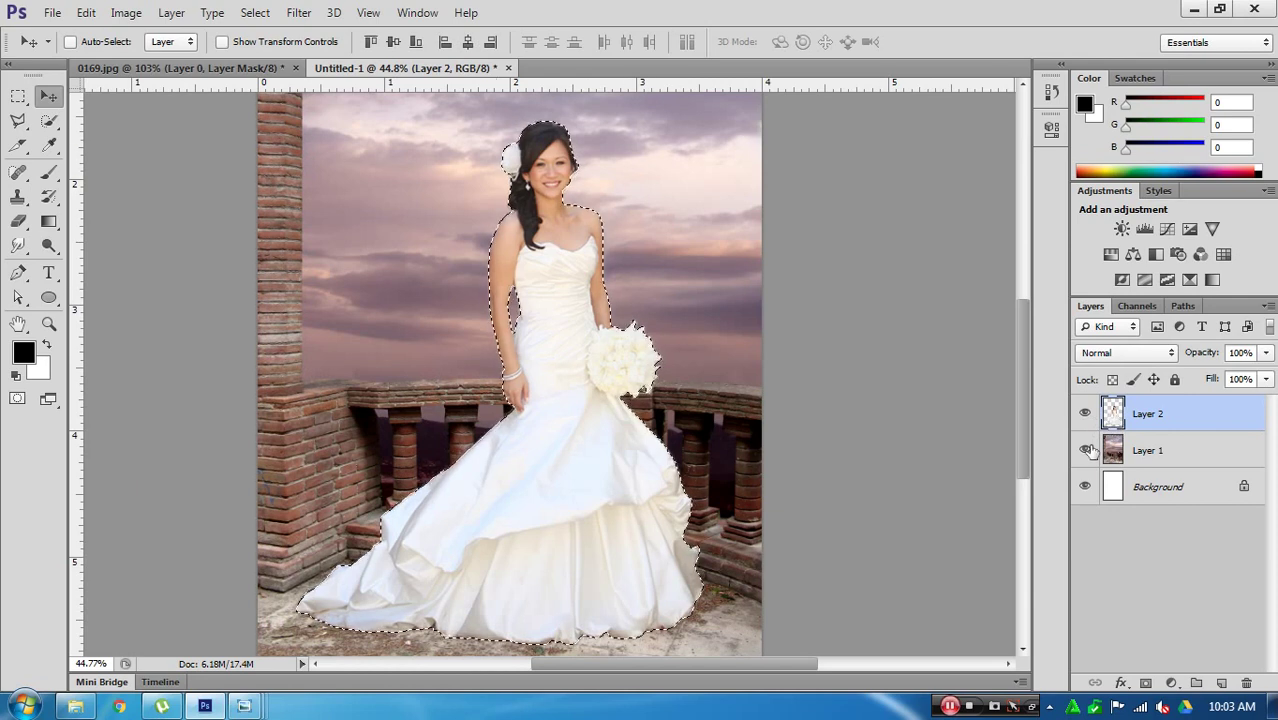
click(1085, 414)
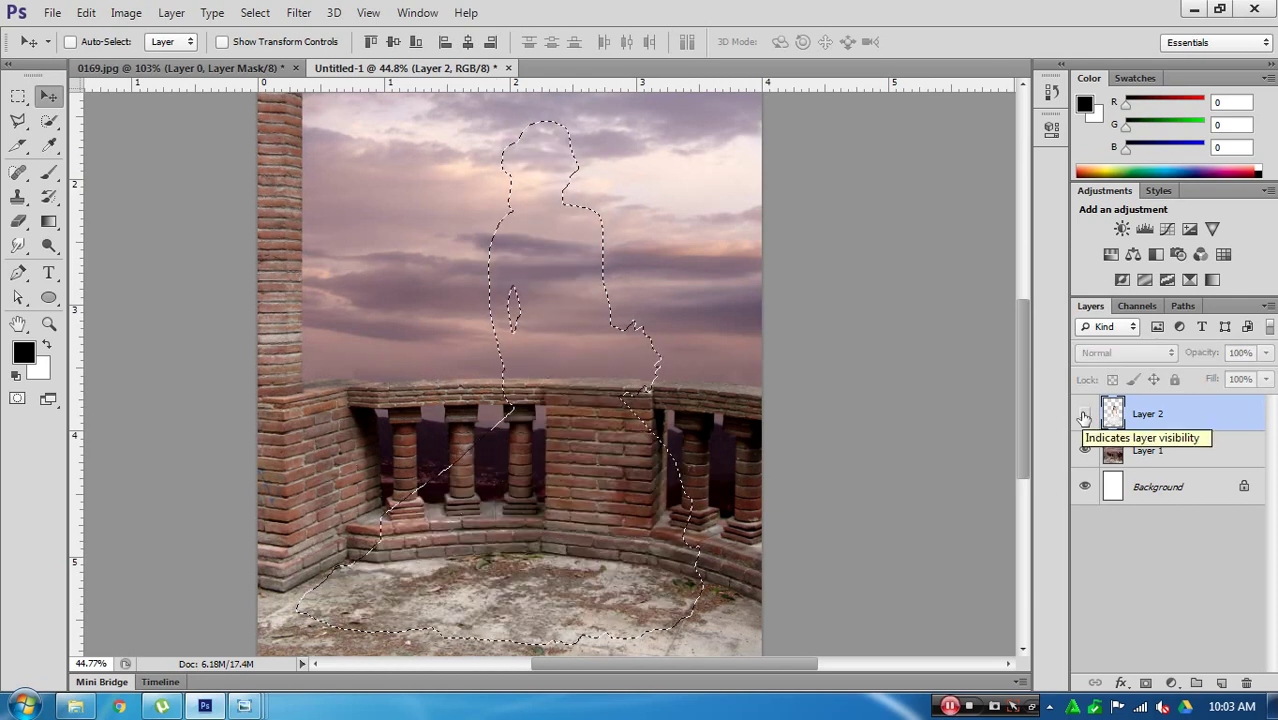
click(1170, 462)
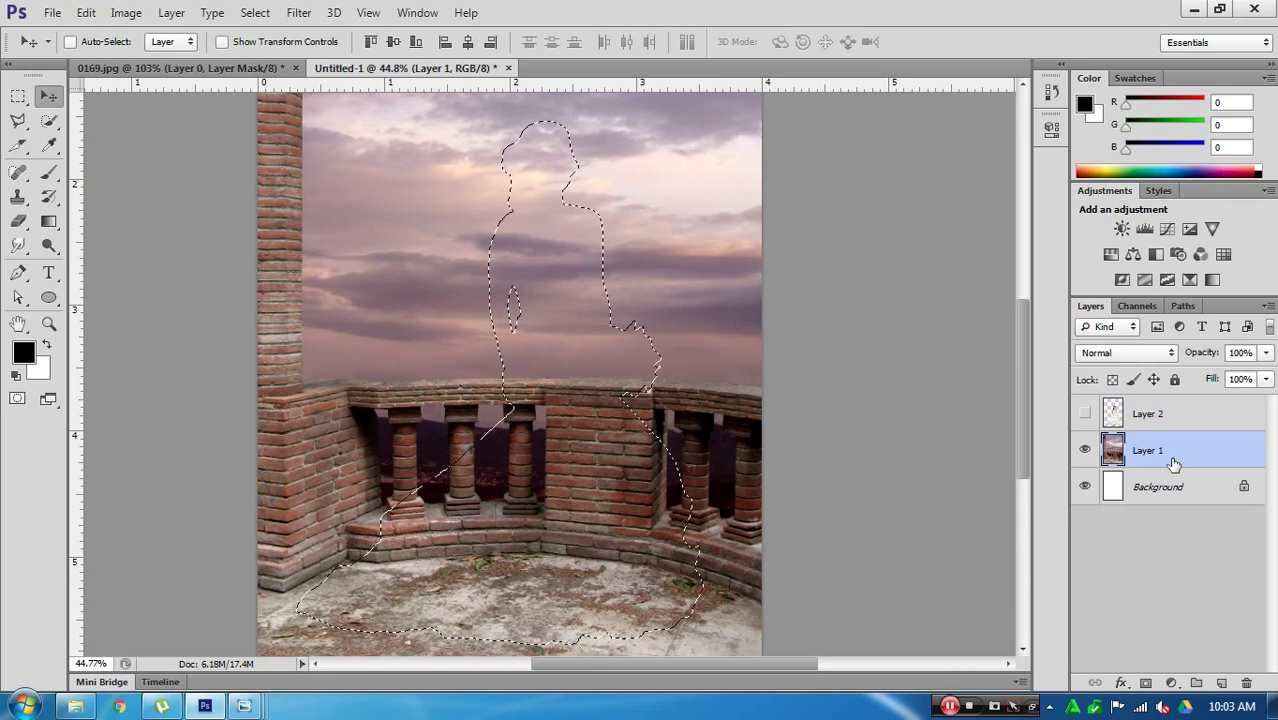
key(ctrl+j)
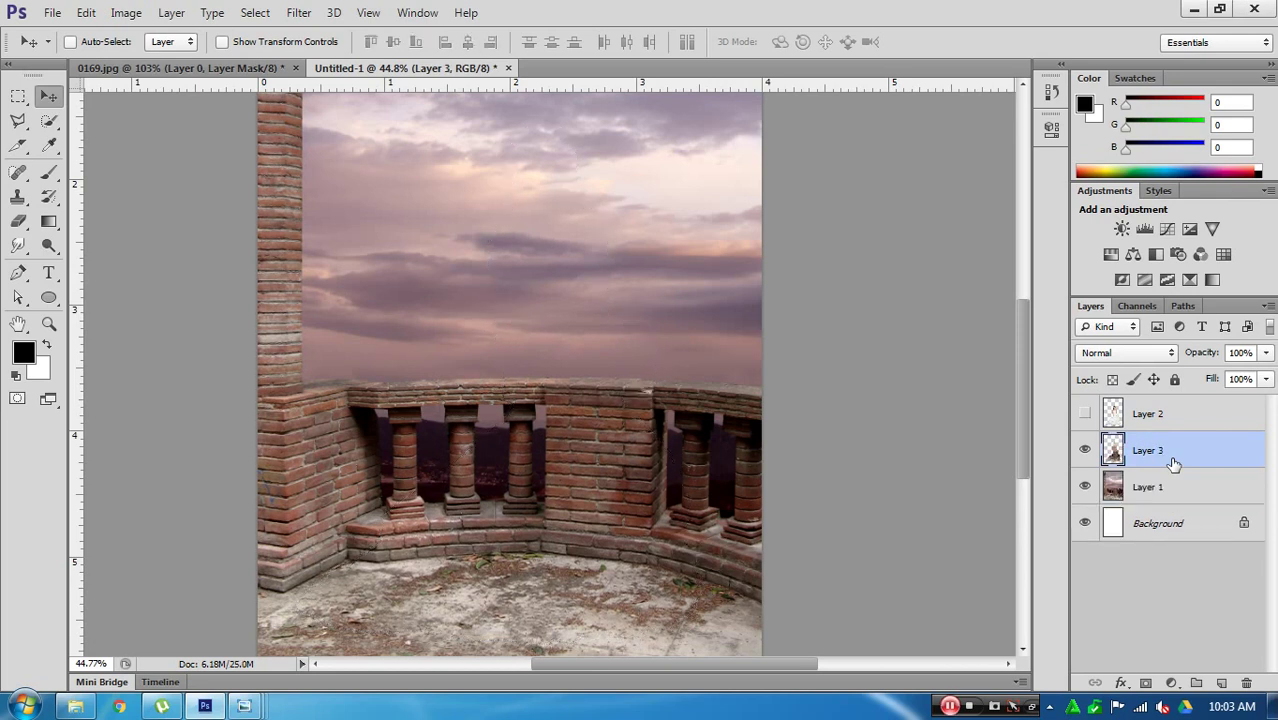
click(1116, 487)
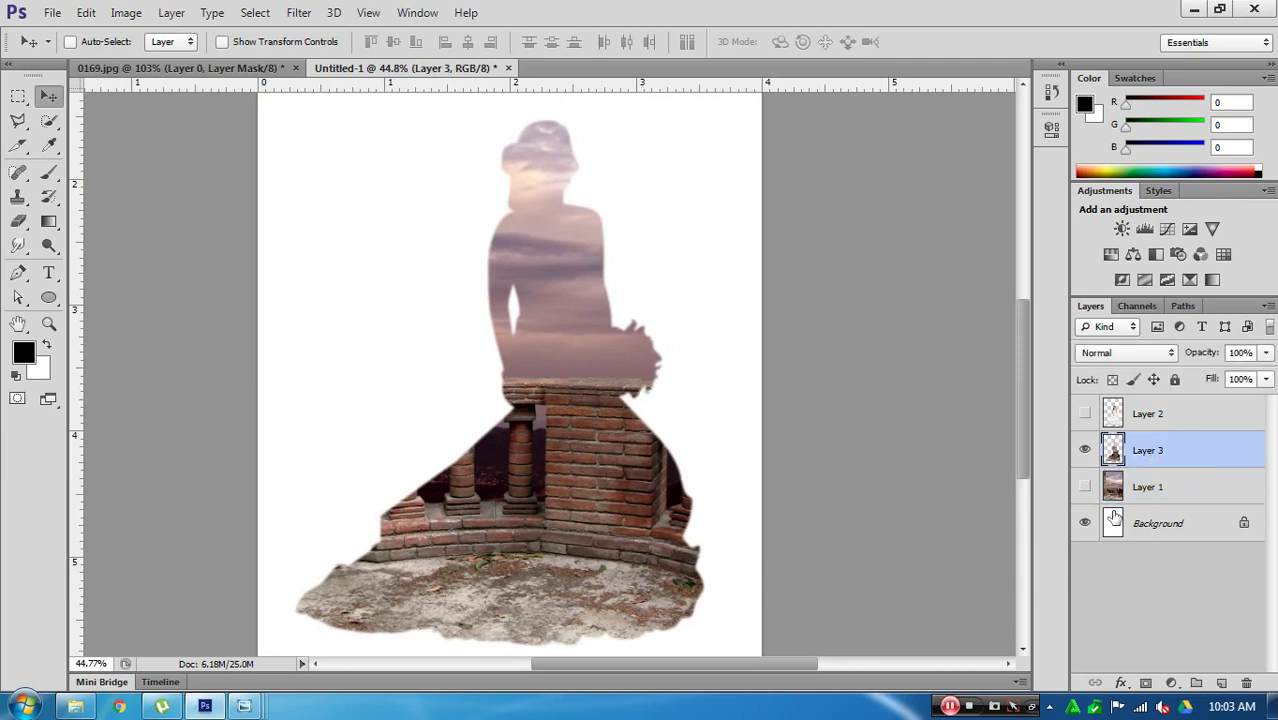
ctrl+click(1112, 452)
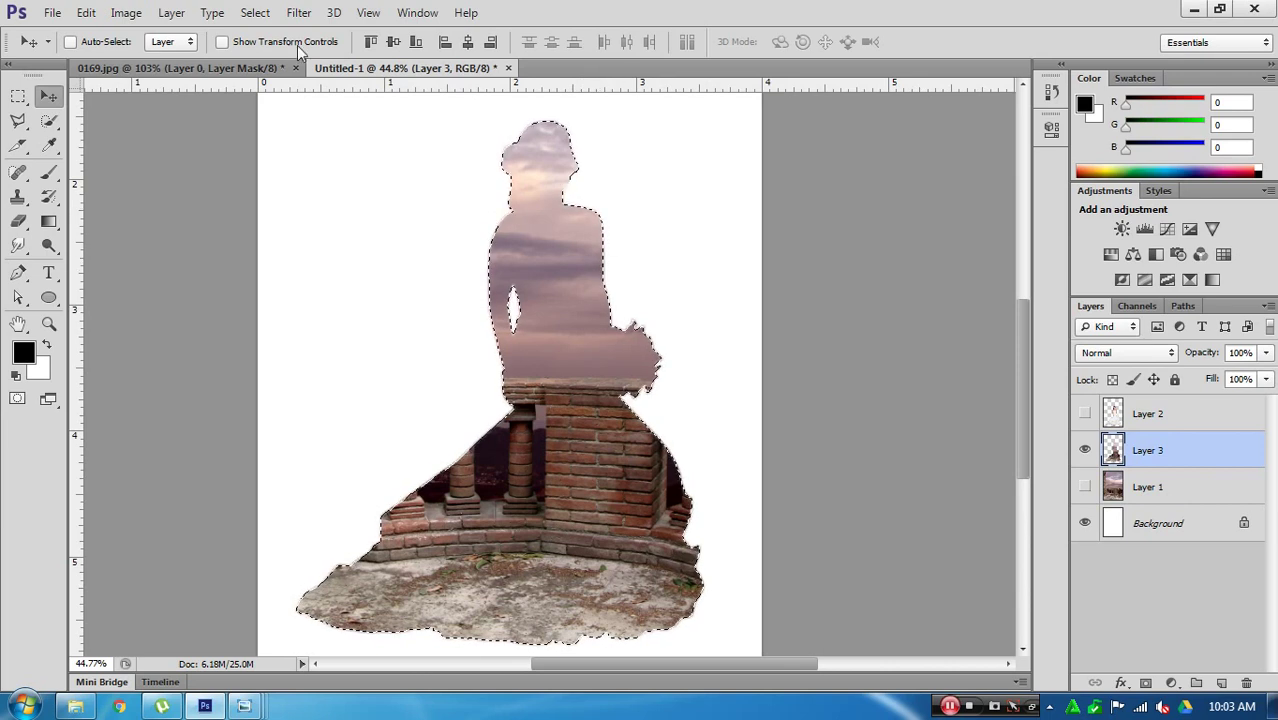
click(289, 13)
mouse_move(308, 202)
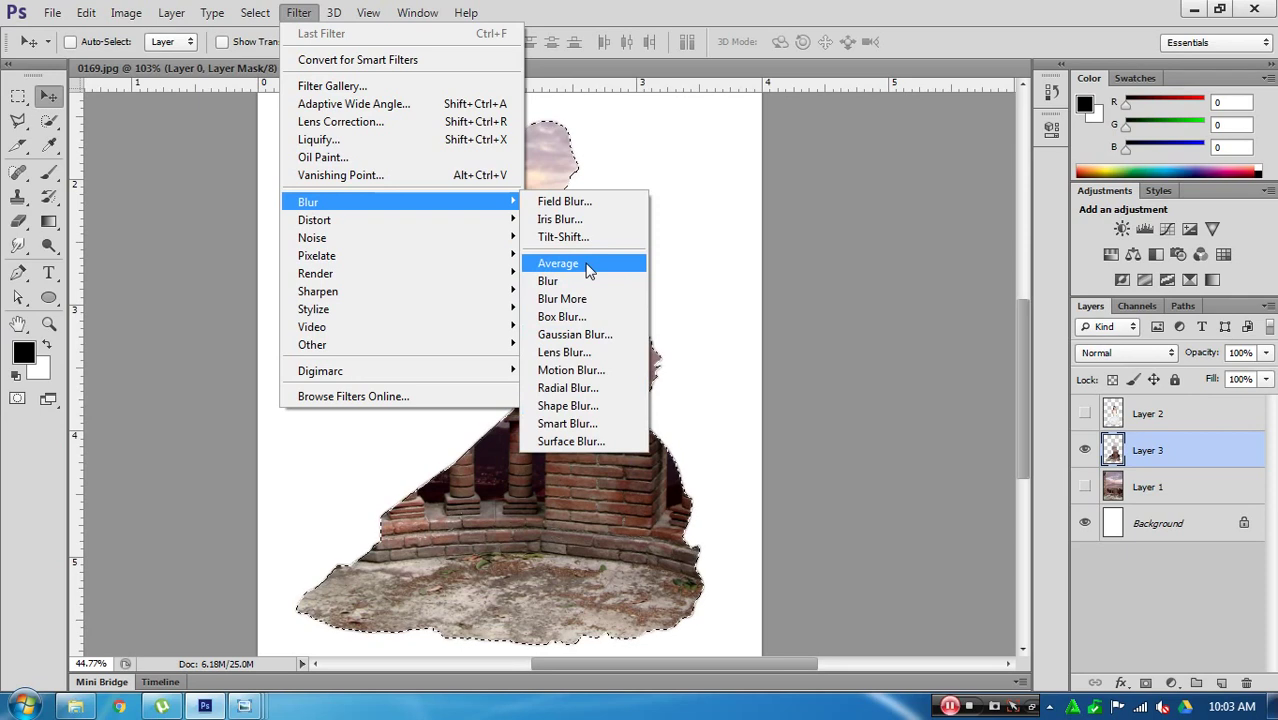
Step: Fill Layer 3 with an Average blur, deselect, show all layers, and move Layer 3 above the bride
click(589, 265)
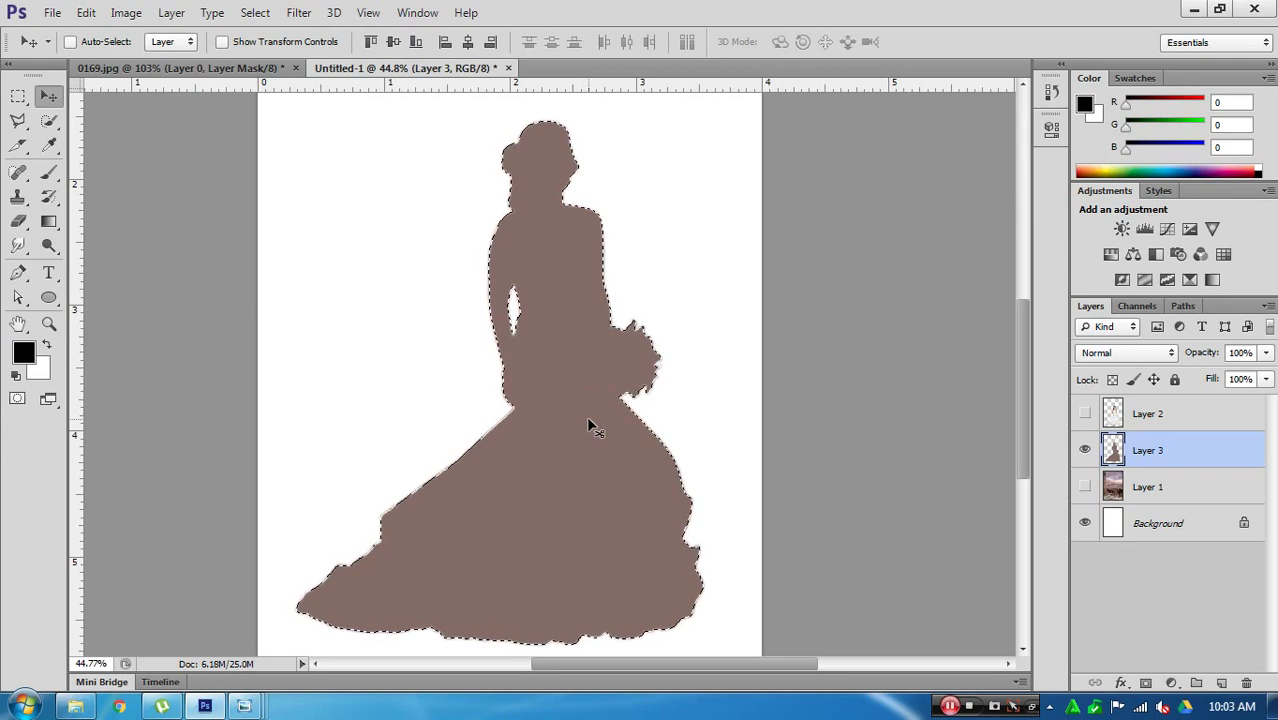
key(ctrl+d)
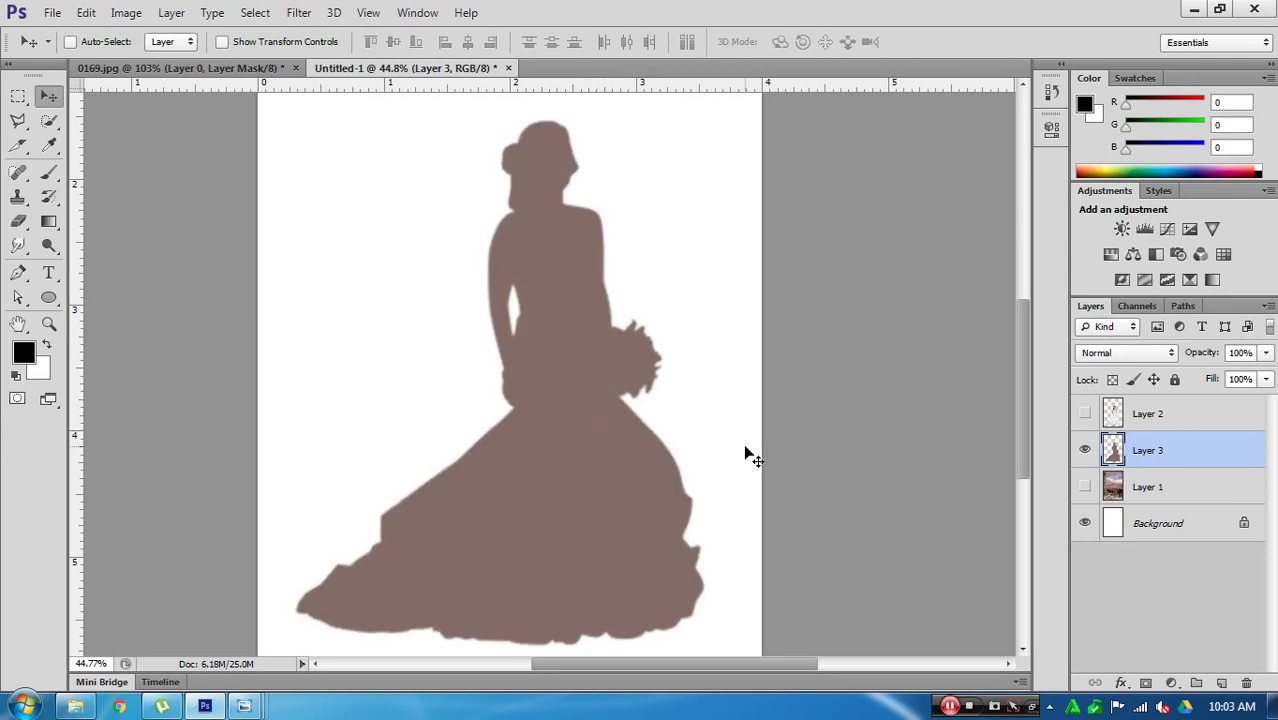
click(1084, 450)
click(1085, 486)
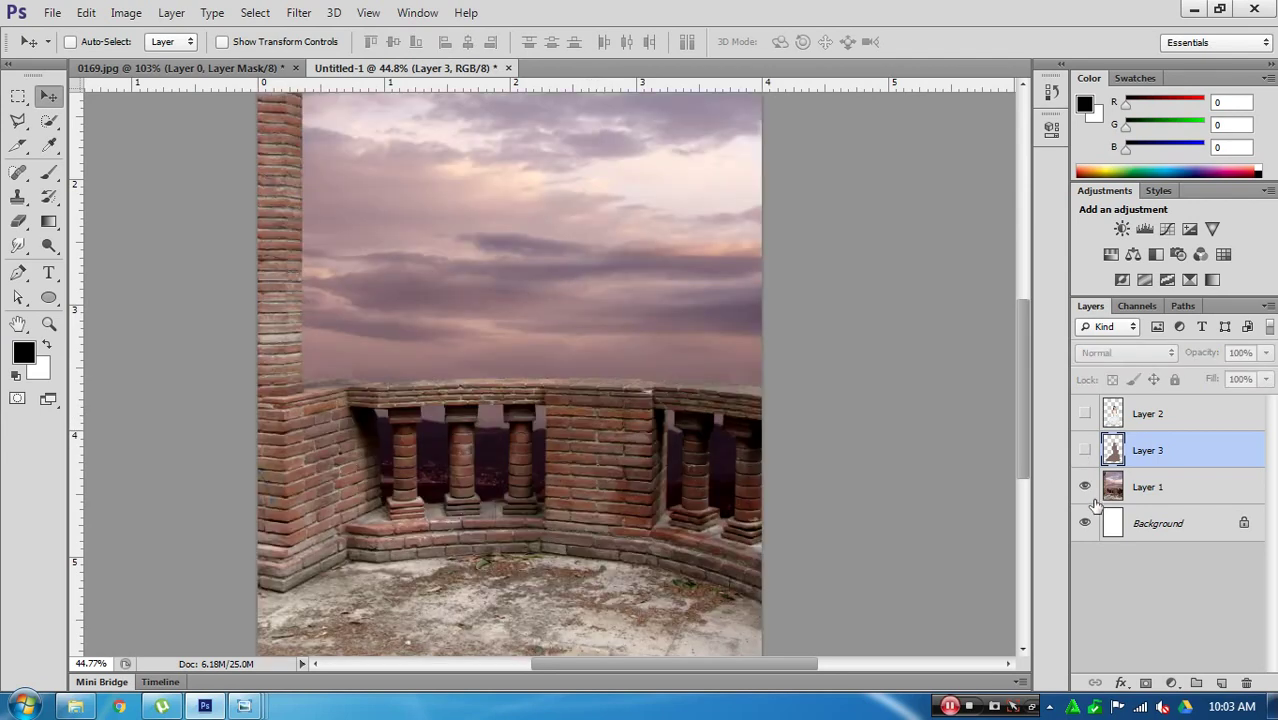
click(1085, 413)
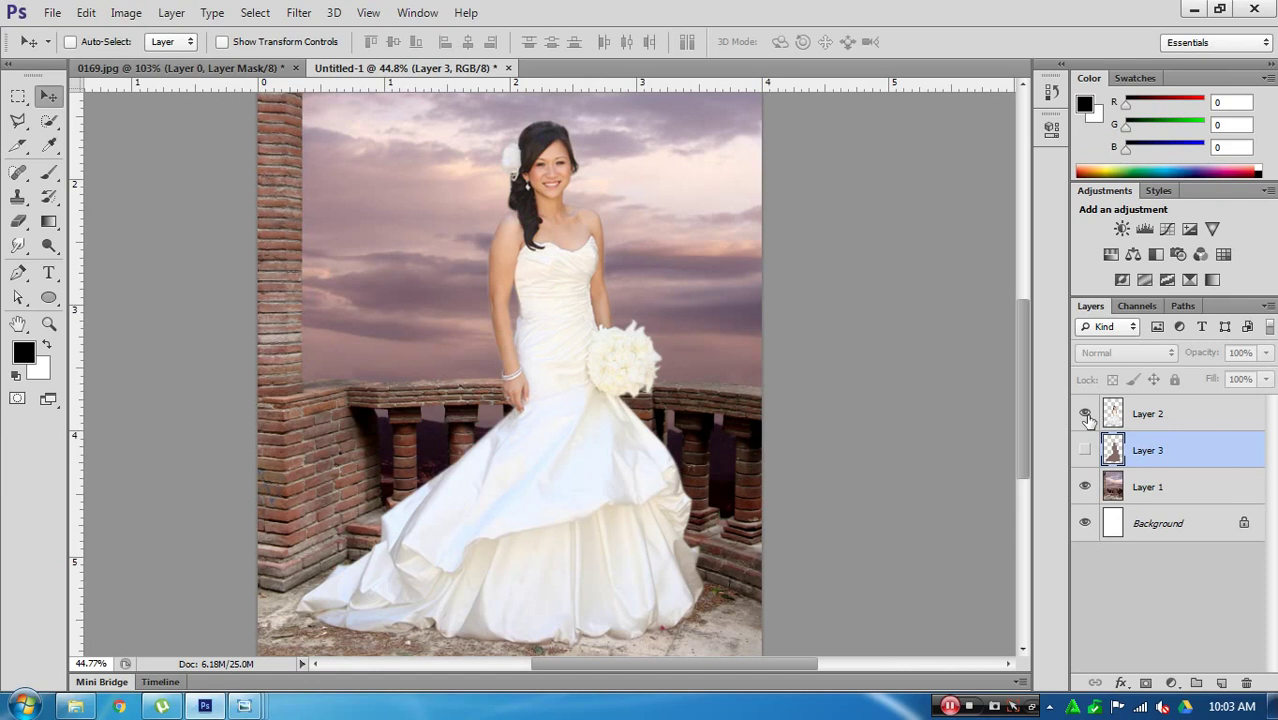
drag(1135, 450, 1165, 412)
click(1085, 413)
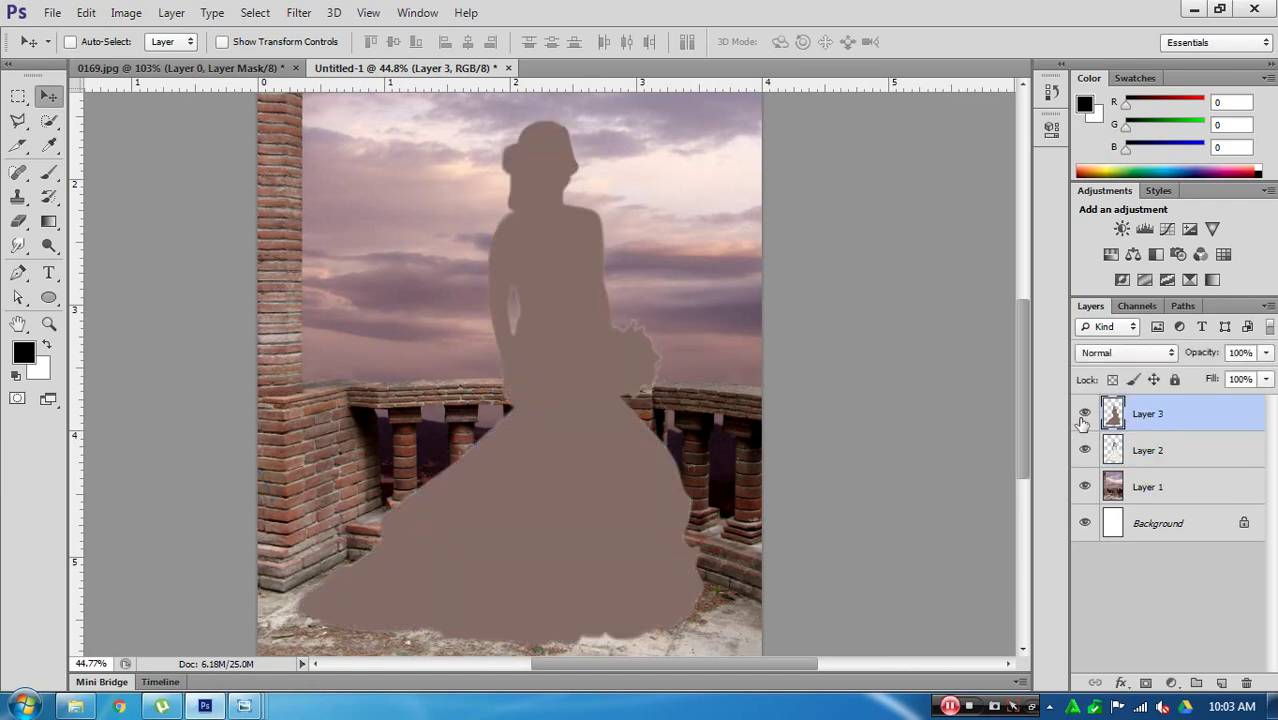
Step: Set Layer 3's blend mode to Color and lower its opacity
click(1098, 358)
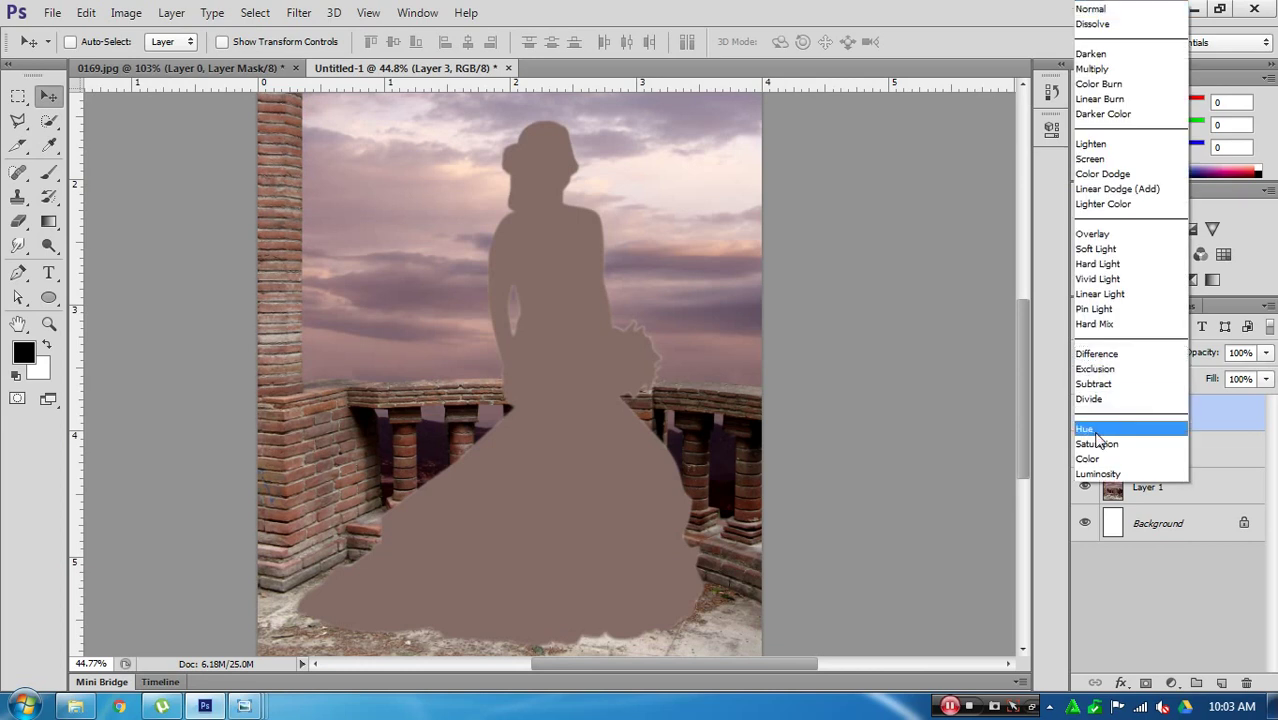
click(1097, 460)
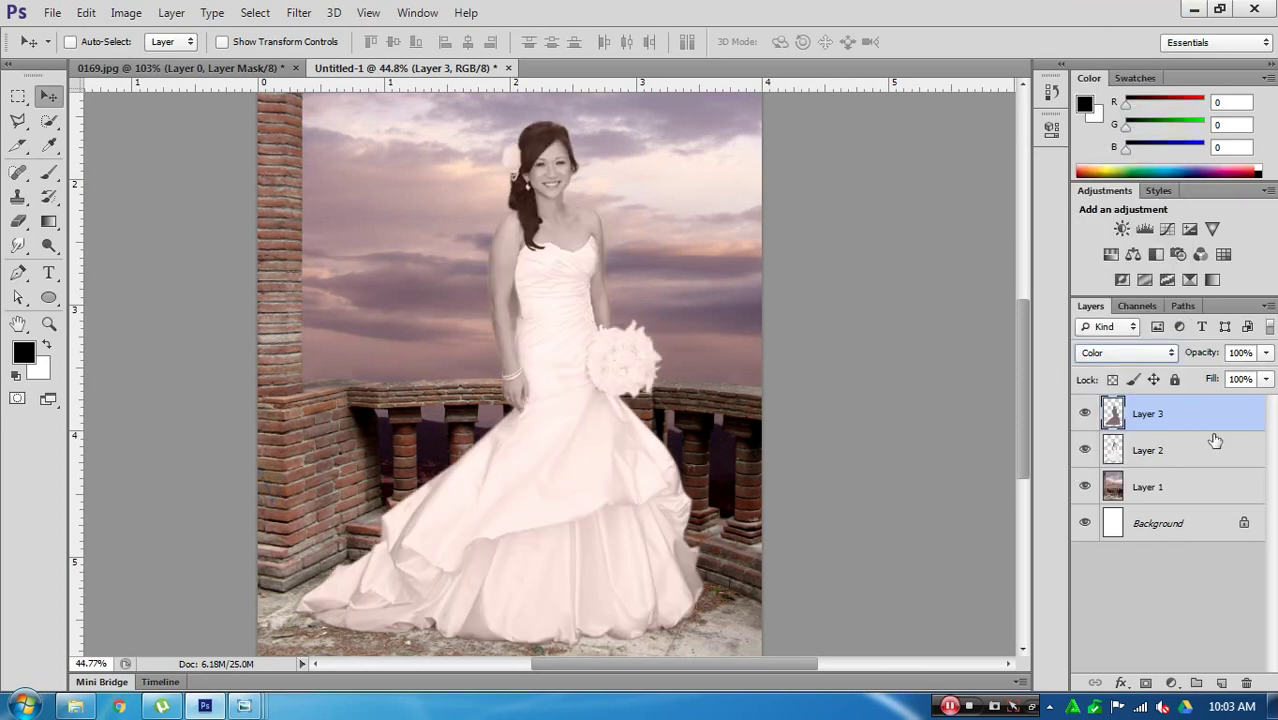
drag(1211, 361, 1181, 358)
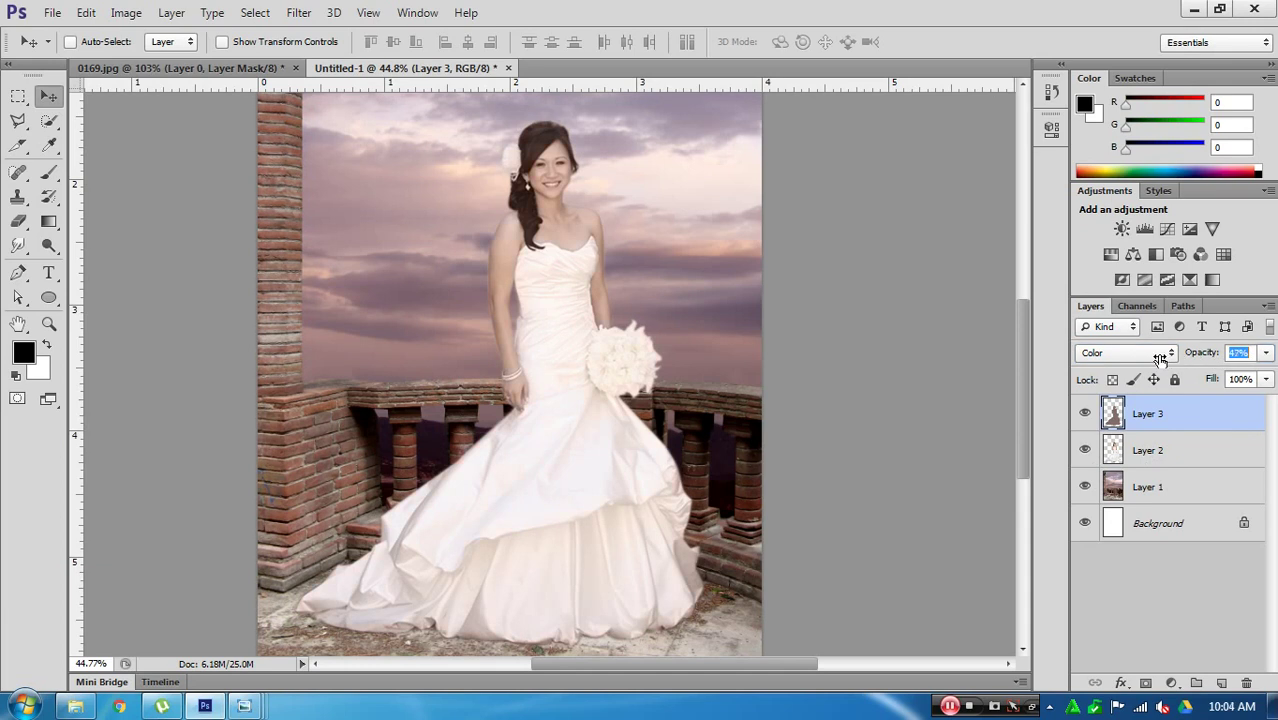
click(1242, 574)
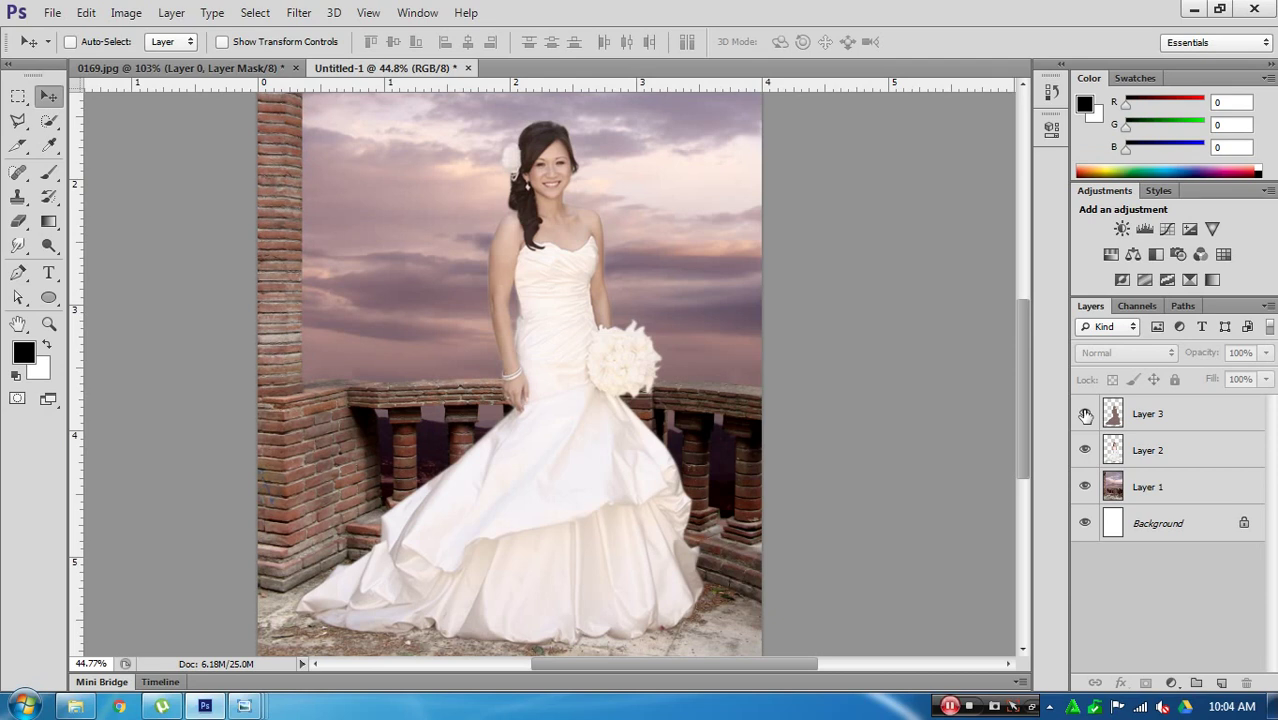
Step: Zoom out and toggle Layer 3 off and on to compare the tint
key(z)
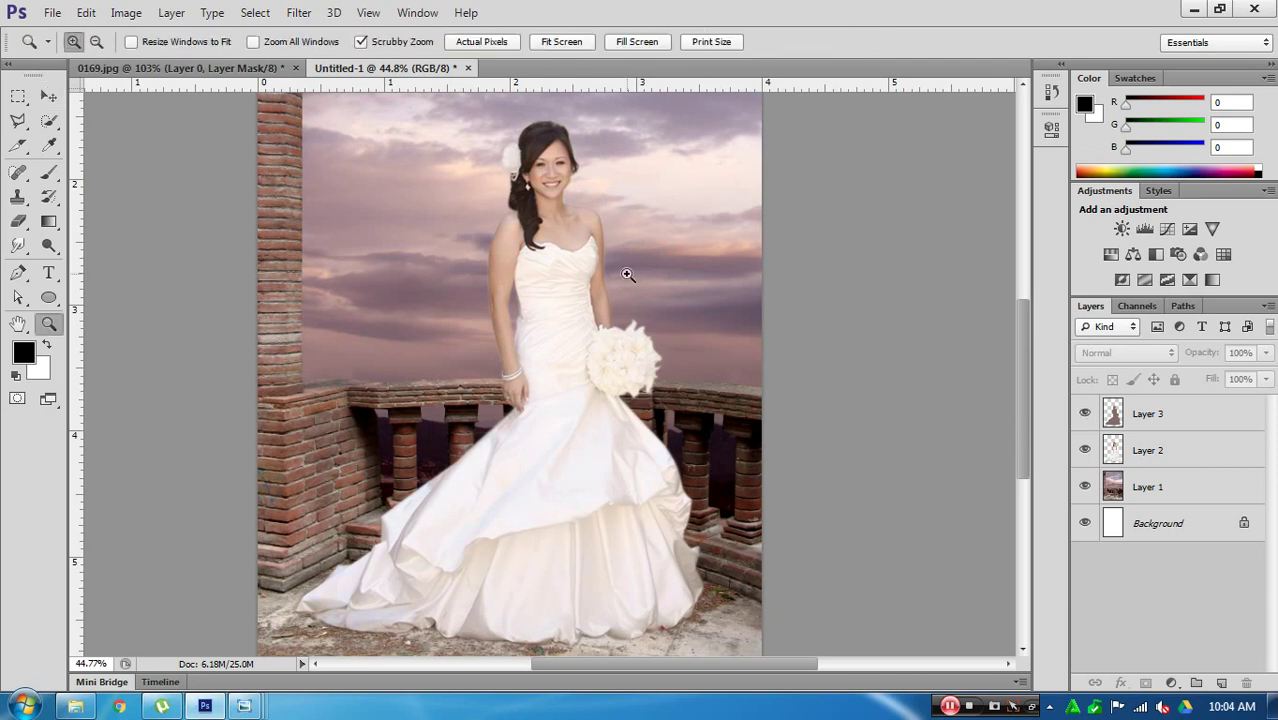
alt+click(680, 416)
key(v)
scroll(759, 337, down, 5)
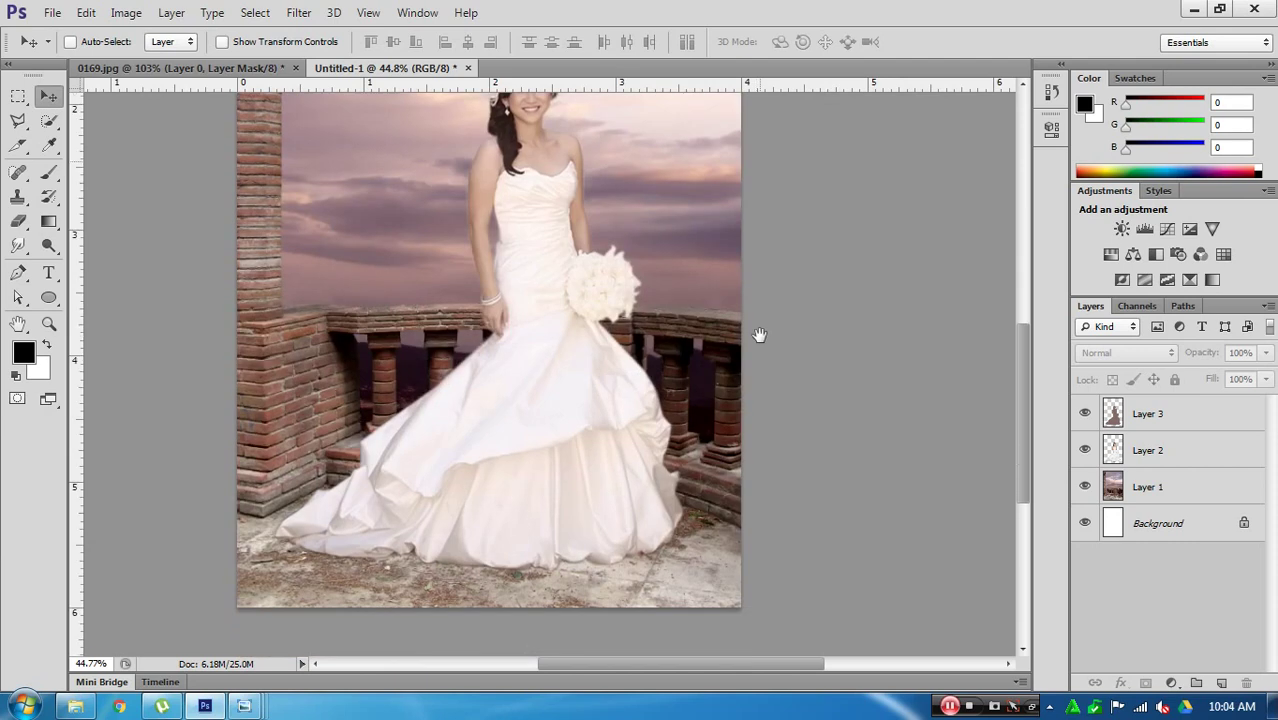
scroll(736, 371, up, 3)
click(1085, 415)
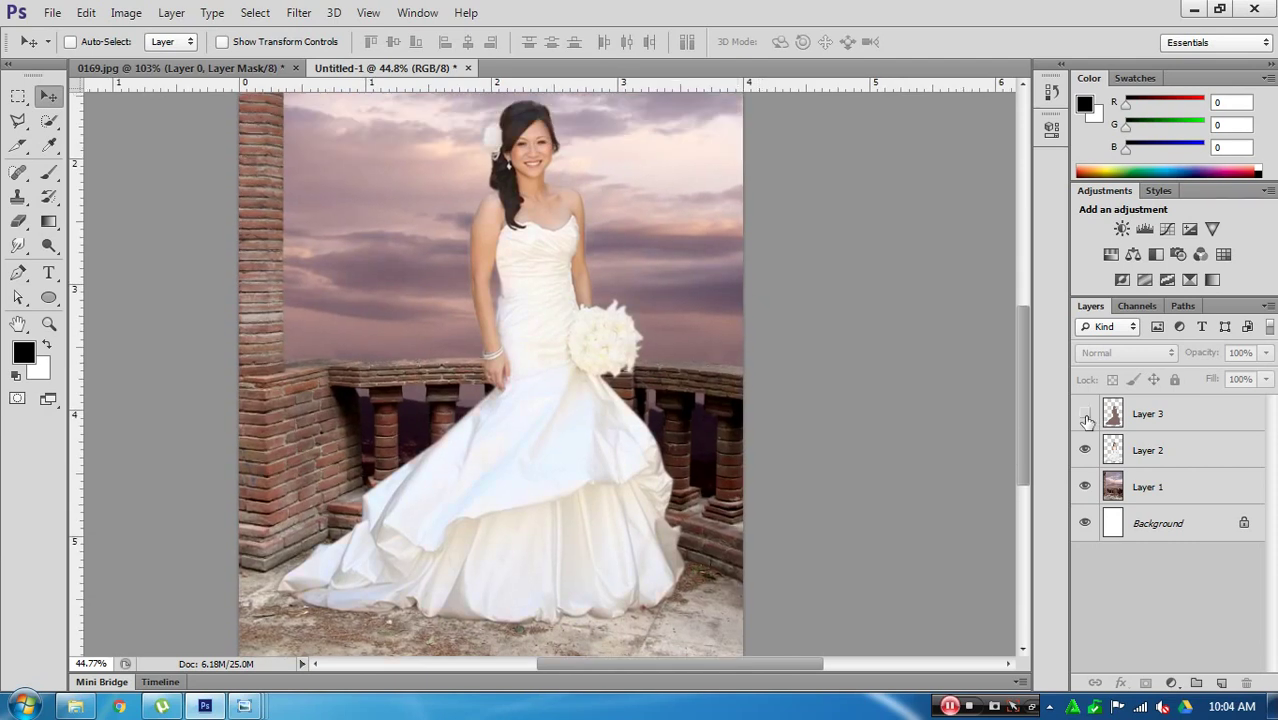
click(1085, 415)
Step: Adjust Layer 3's opacity to about 45%, then select Layer 1
click(1209, 417)
drag(1193, 362, 1183, 361)
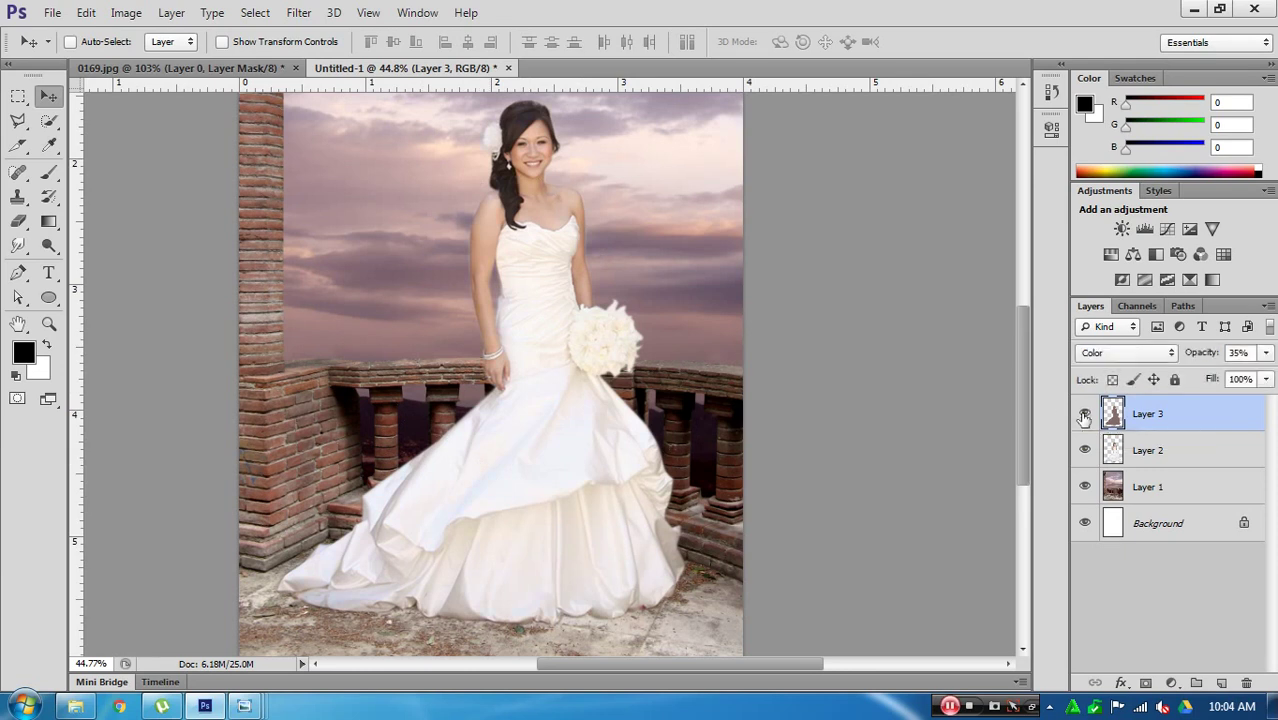
drag(657, 502, 745, 477)
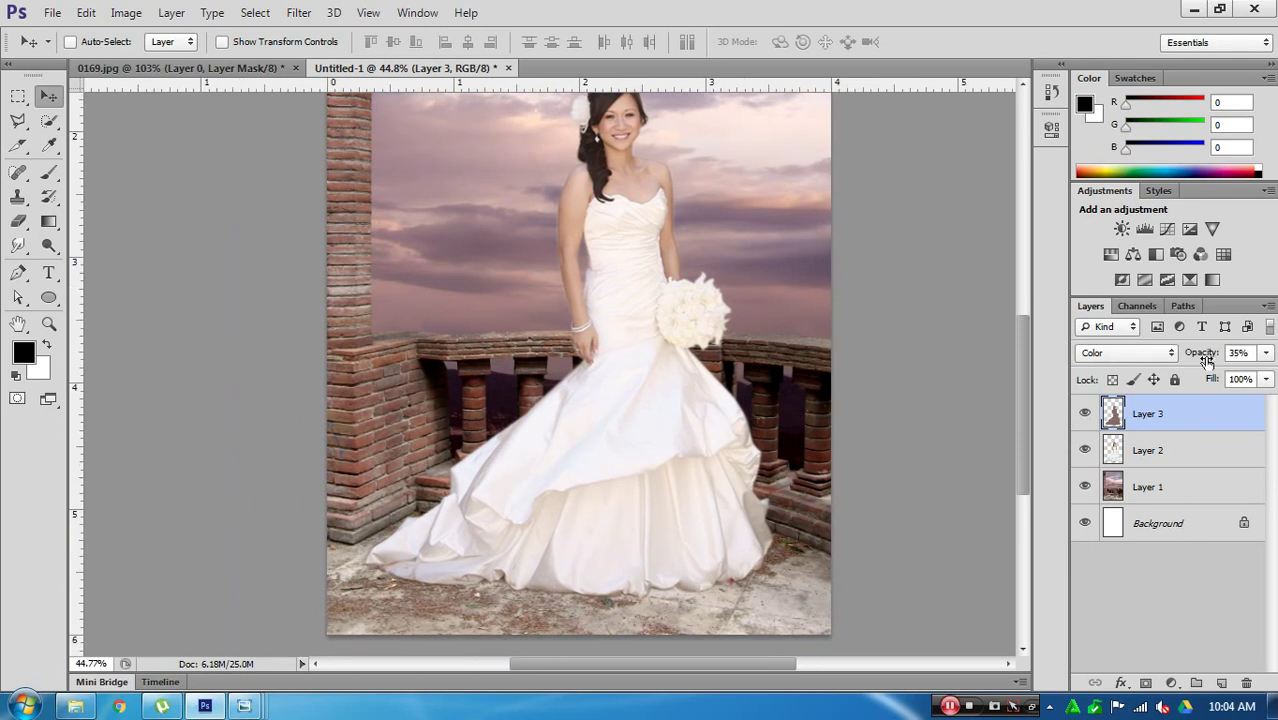
drag(1205, 357, 1212, 358)
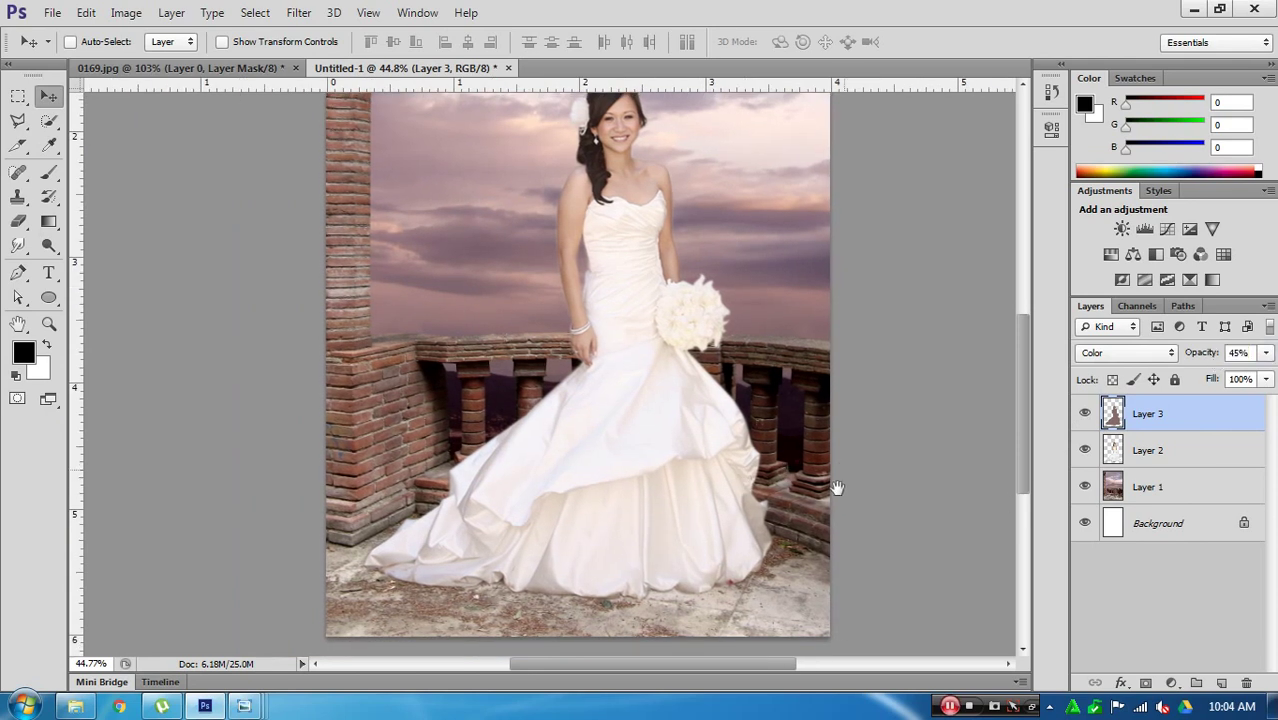
drag(843, 472, 837, 488)
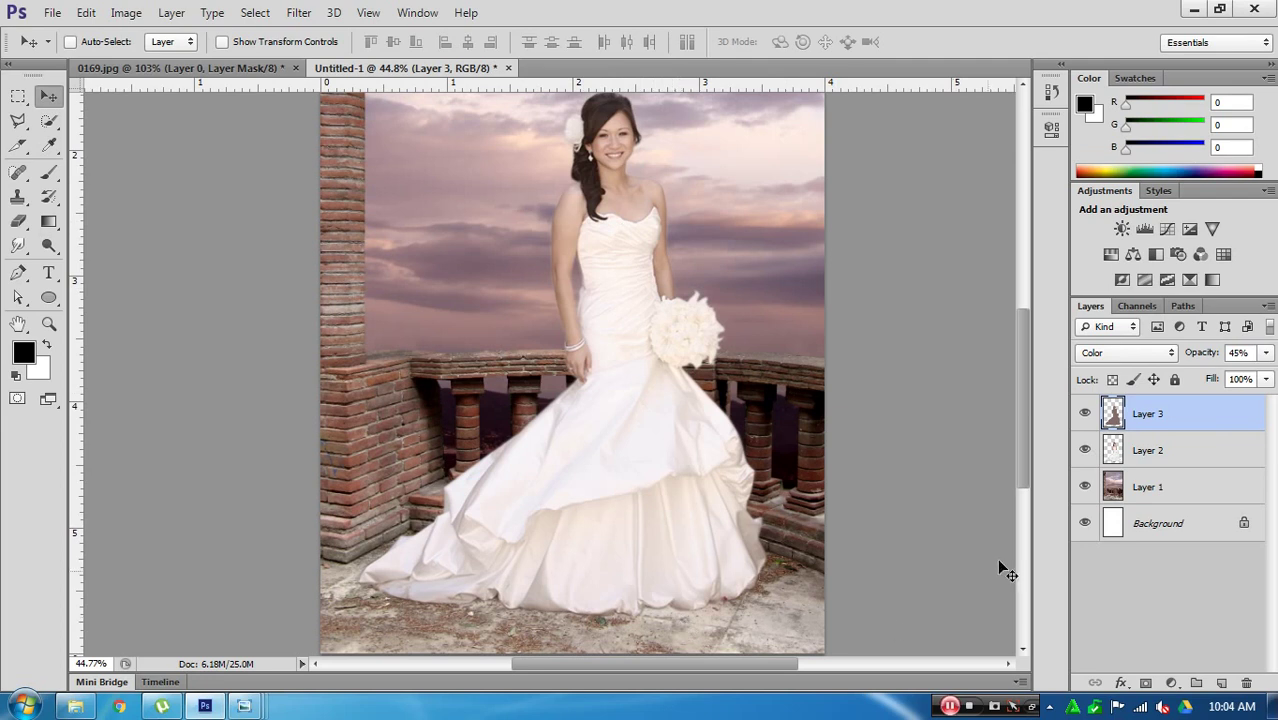
click(1147, 487)
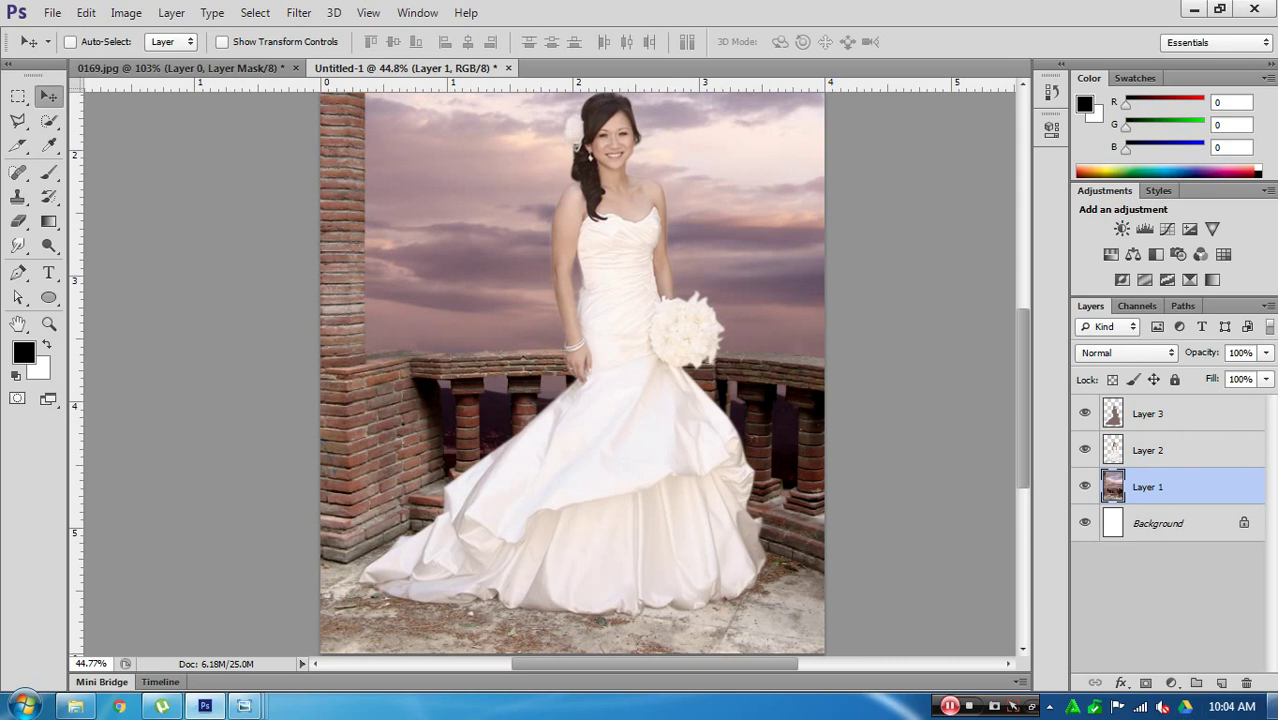
Step: Add Layer 4 above Layer 1 and paint soft black brush strokes under the dress hem
click(1221, 683)
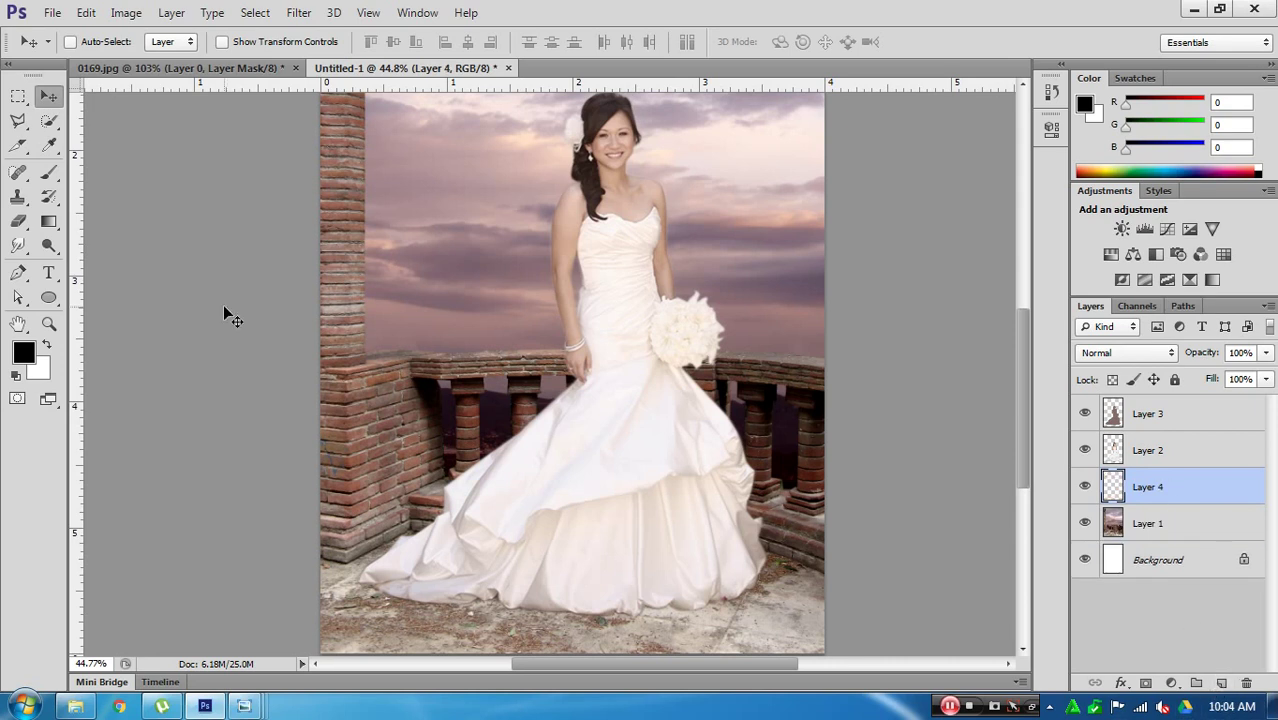
click(49, 172)
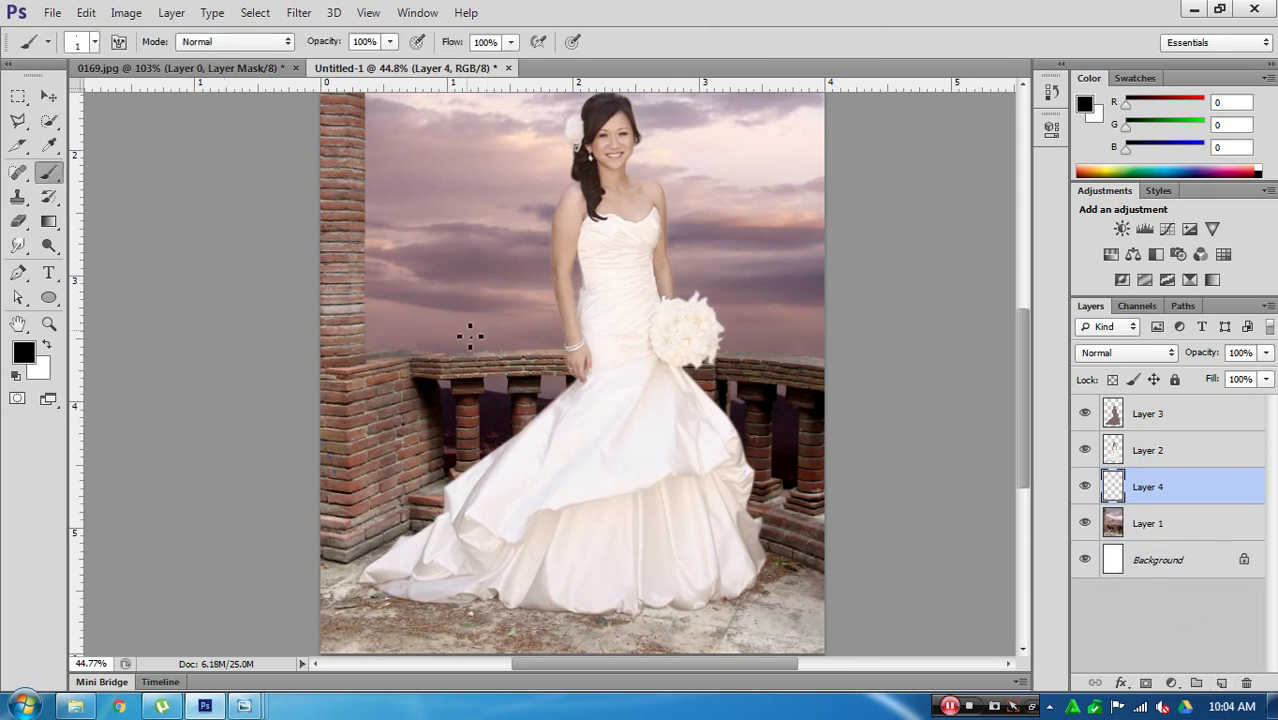
drag(469, 337, 481, 338)
scroll(506, 582, up, 2)
scroll(506, 582, up, 2)
scroll(506, 582, up, 2)
key(Tab)
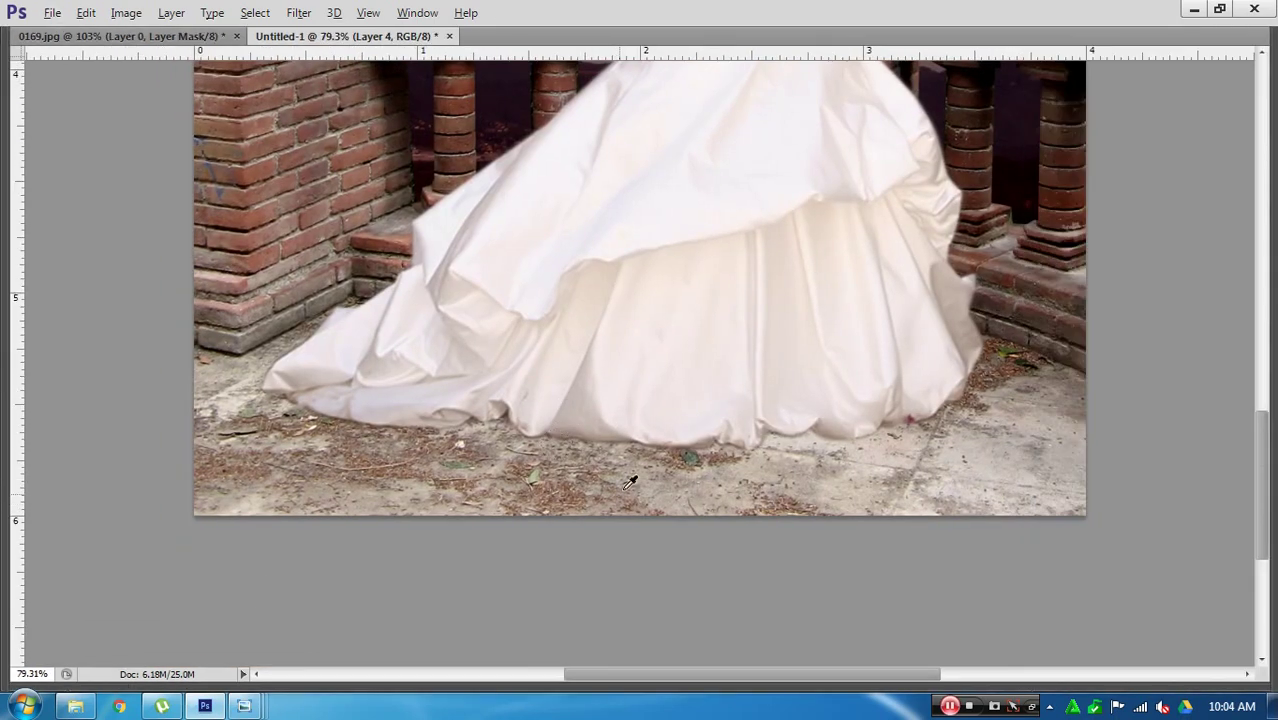
scroll(629, 483, up, 2)
drag(598, 272, 497, 252)
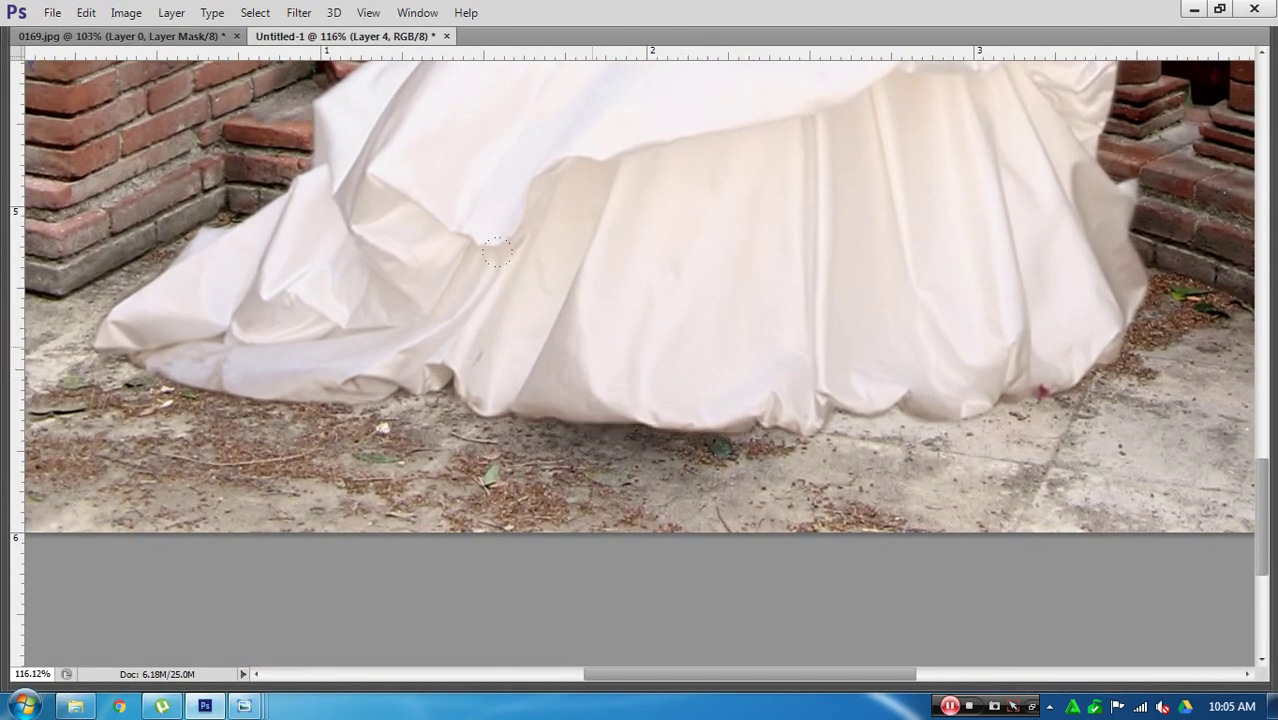
drag(417, 245, 210, 228)
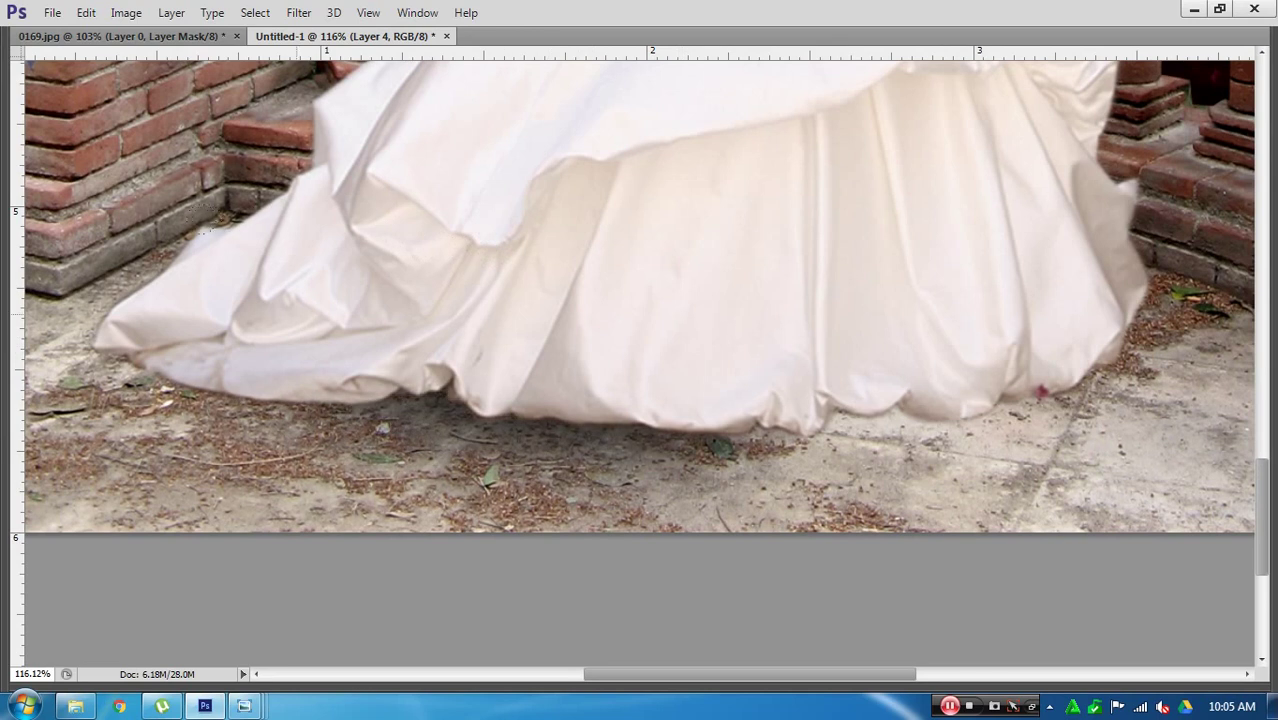
drag(259, 318, 235, 319)
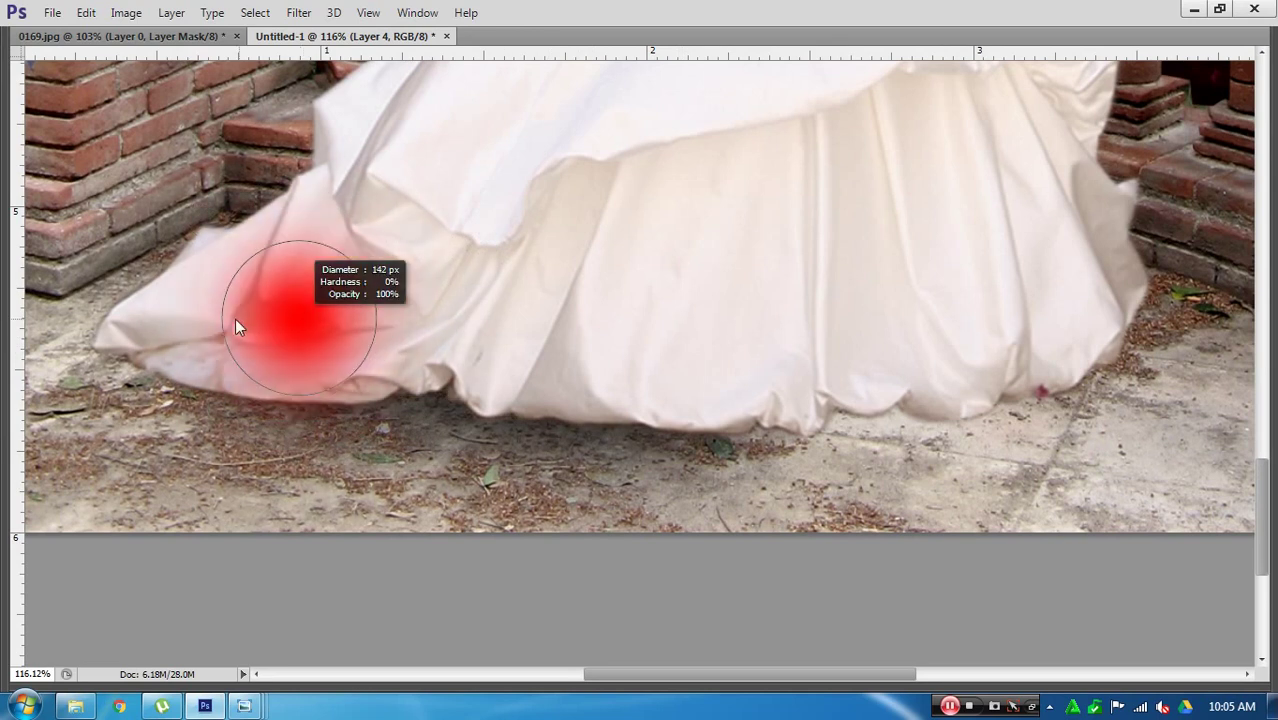
mouse_move(135, 298)
mouse_down()
mouse_move(120, 299)
mouse_move(703, 342)
mouse_move(893, 308)
mouse_move(879, 322)
mouse_move(953, 317)
mouse_move(925, 361)
mouse_up()
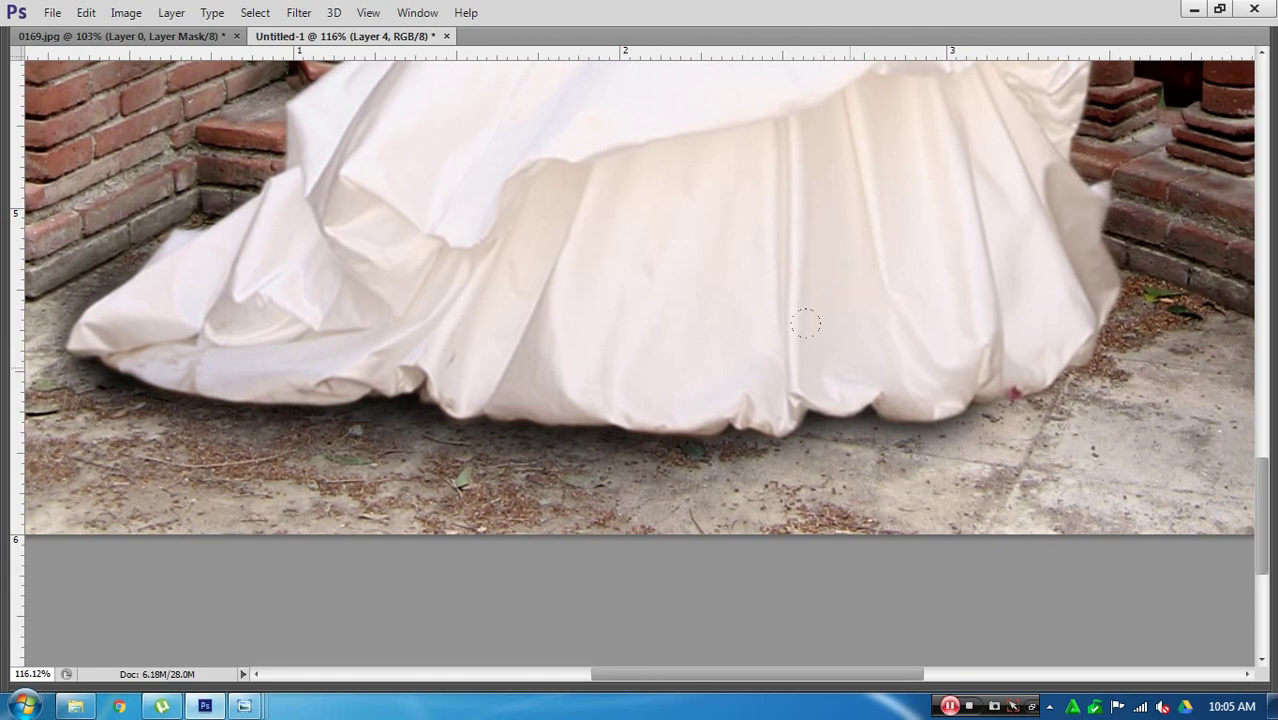
key(Tab)
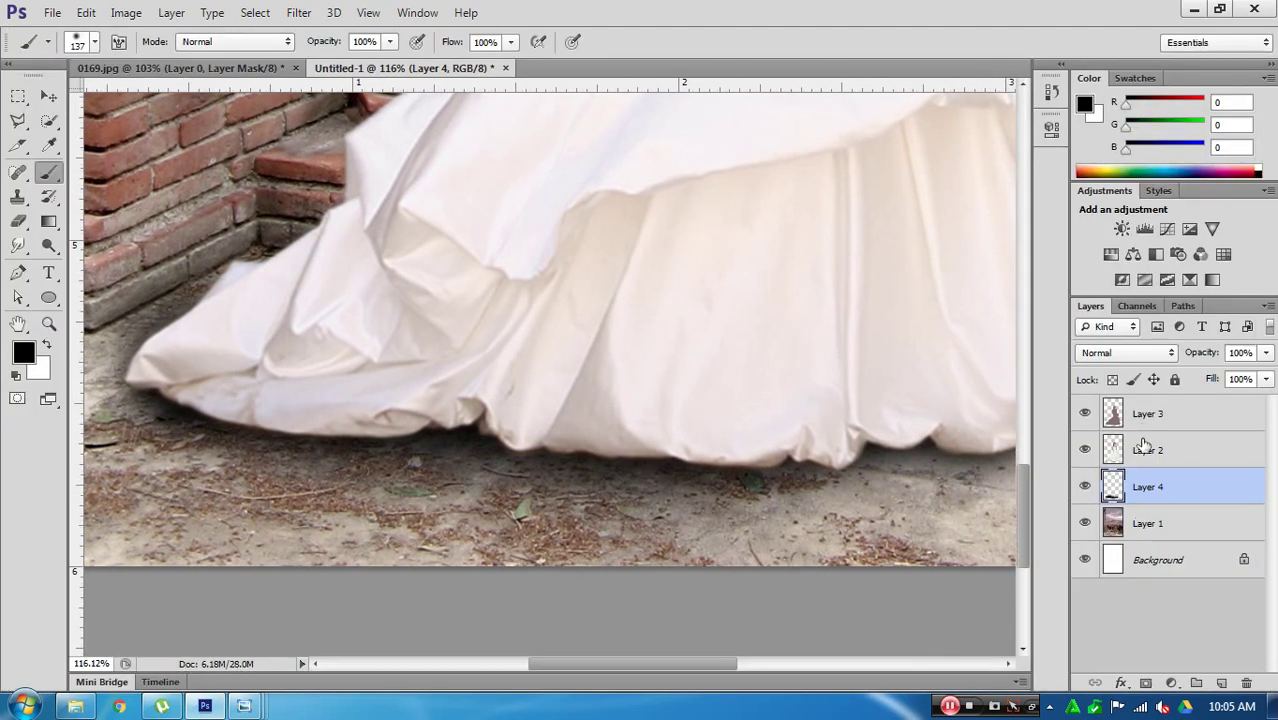
Step: Hide and reshow Layers 2 and 3 to inspect the shadow, then pan along the dress hem
click(1085, 450)
click(1085, 413)
click(1085, 420)
click(1085, 452)
mouse_move(929, 437)
mouse_down()
mouse_move(727, 434)
mouse_move(540, 393)
mouse_move(590, 399)
mouse_up()
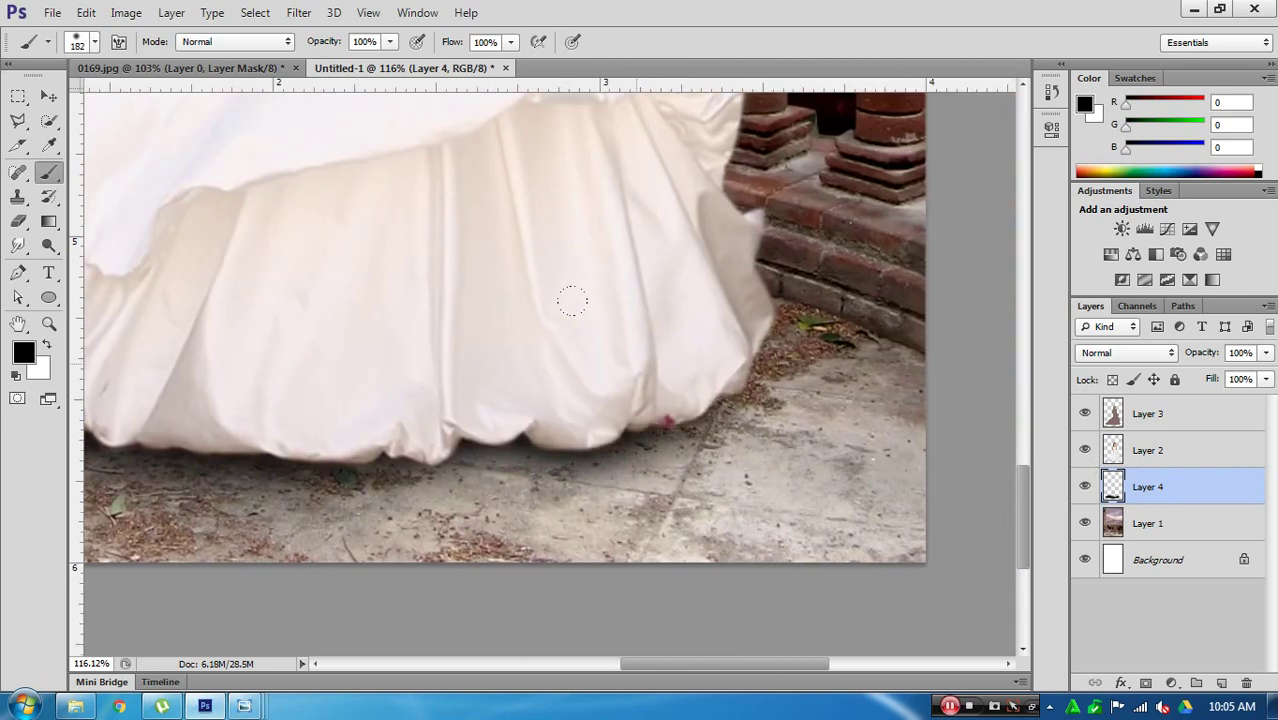
scroll(642, 257, up, 3)
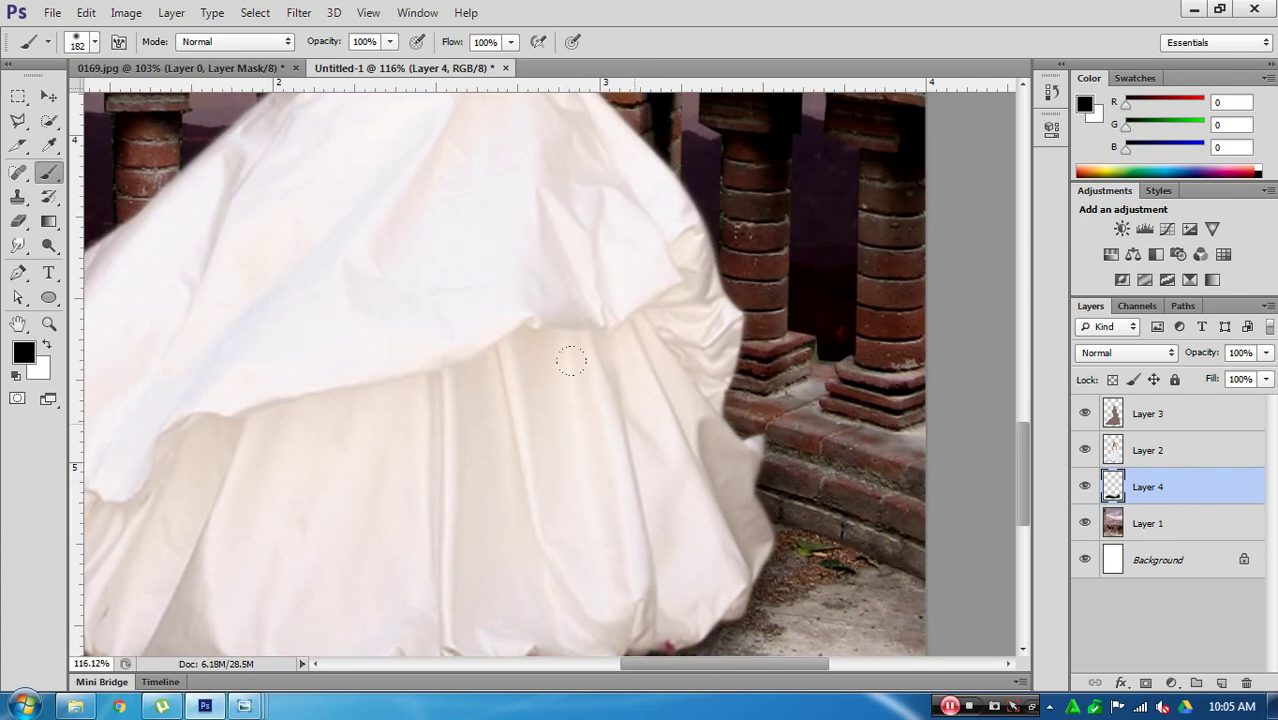
scroll(612, 443, down, 5)
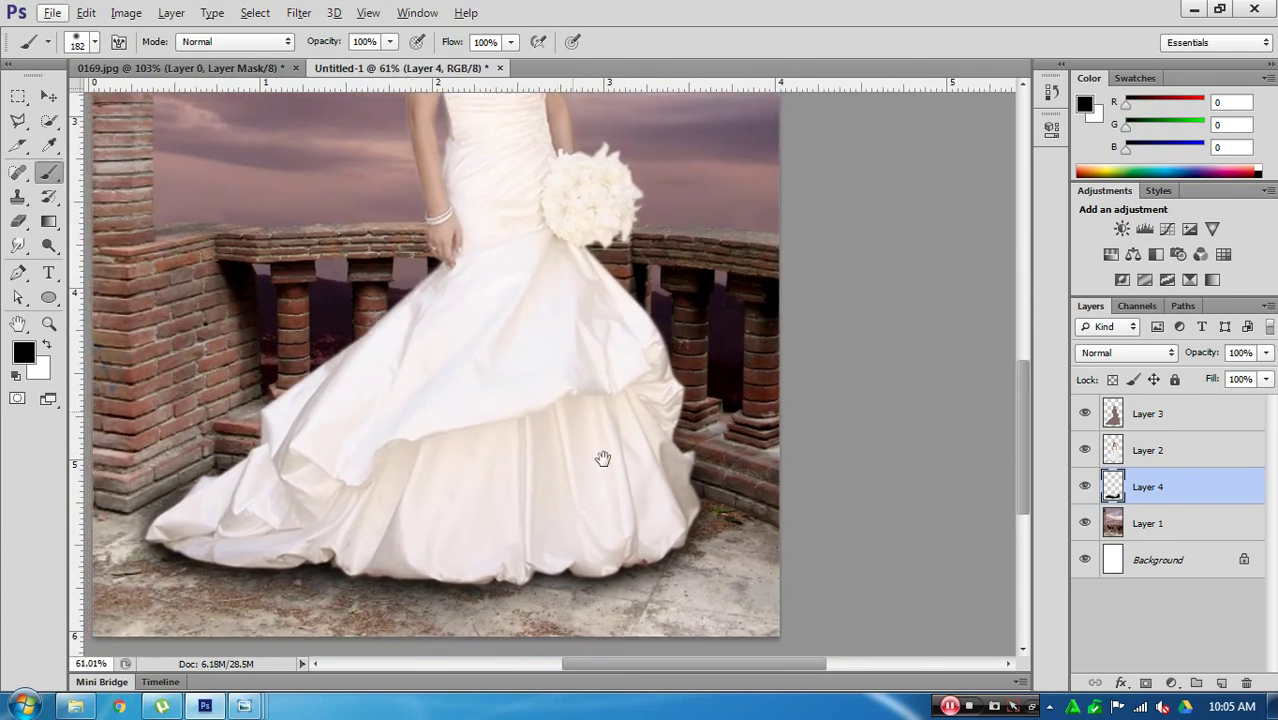
mouse_move(605, 457)
mouse_down()
mouse_move(280, 556)
mouse_move(299, 436)
mouse_up()
key(ctrl+r)
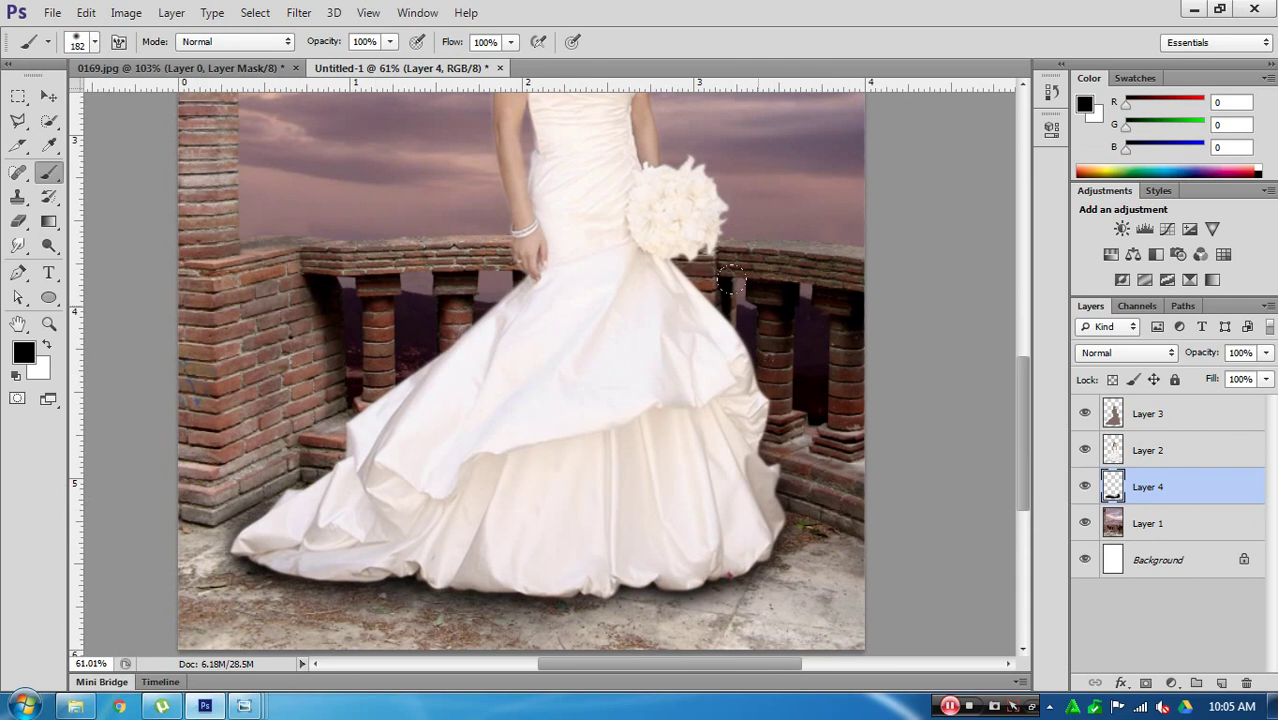
scroll(733, 292, up, 2)
scroll(713, 320, up, 2)
drag(713, 320, 603, 300)
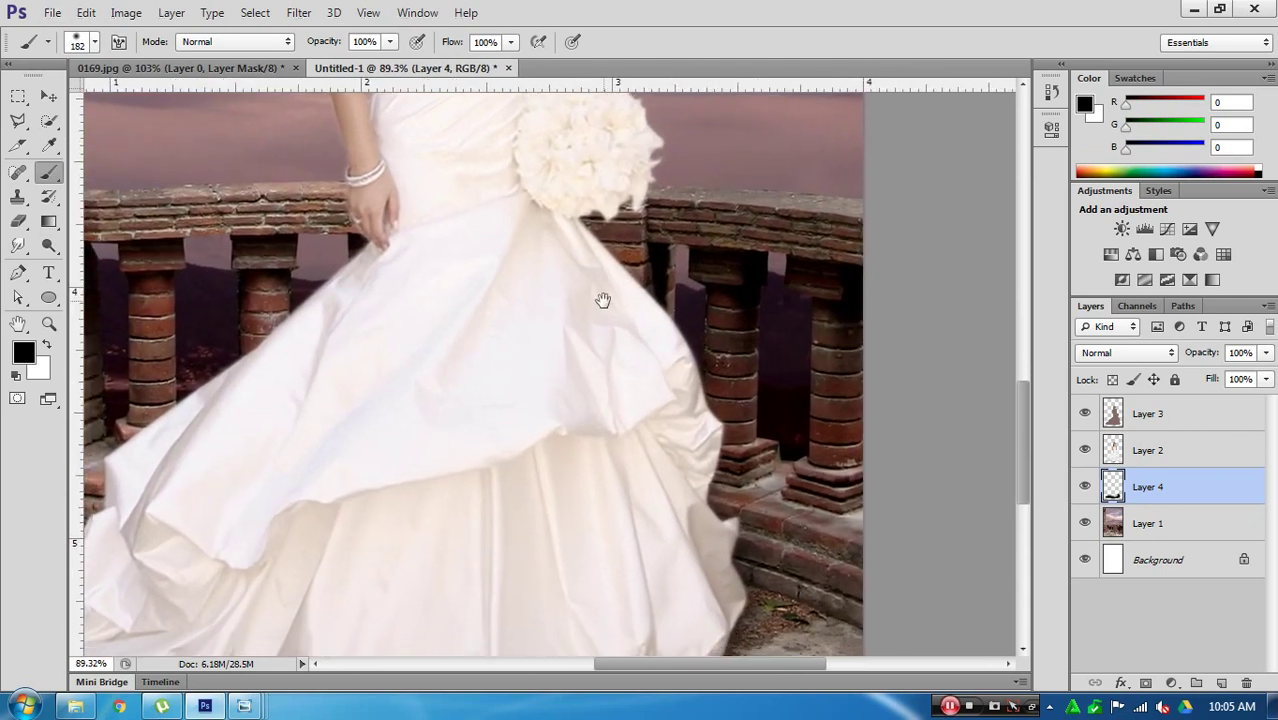
drag(613, 368, 634, 226)
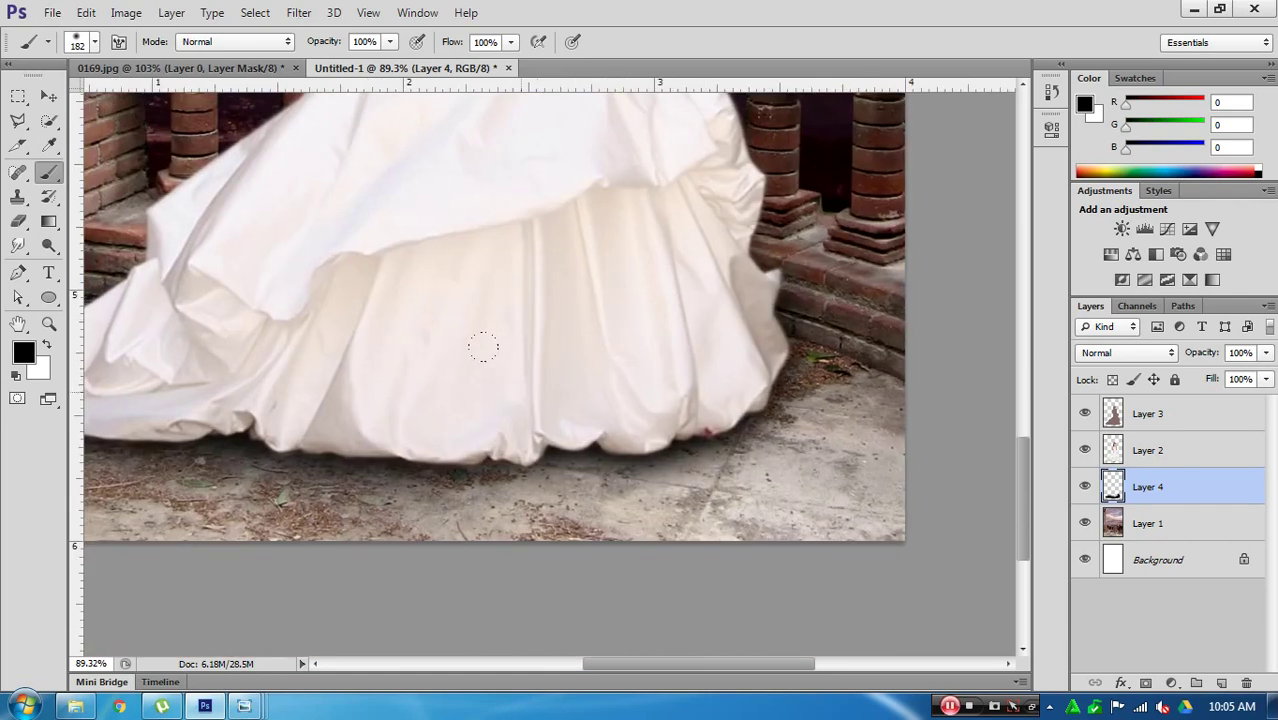
drag(483, 347, 648, 326)
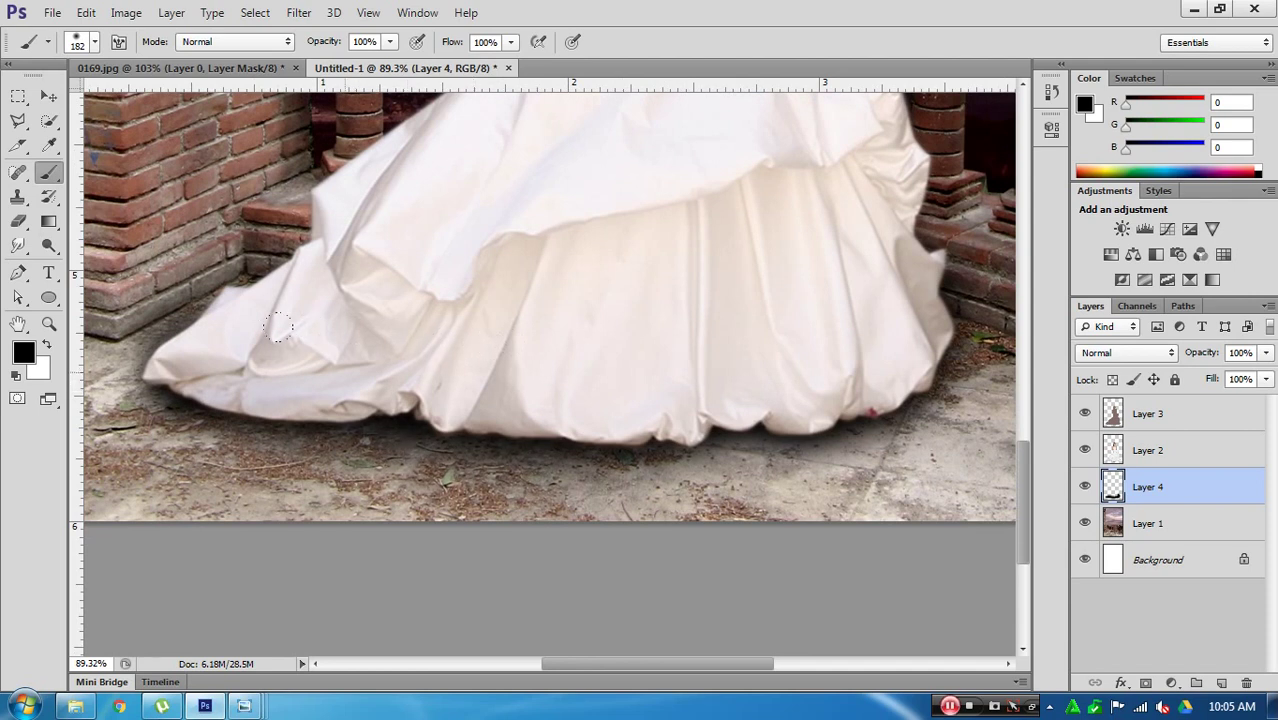
Step: With a smaller brush, darken the shadow by the bricks and below the hem's right side
mouse_move(263, 367)
mouse_down()
mouse_move(173, 377)
mouse_move(209, 350)
mouse_move(274, 339)
mouse_up()
drag(242, 293, 315, 233)
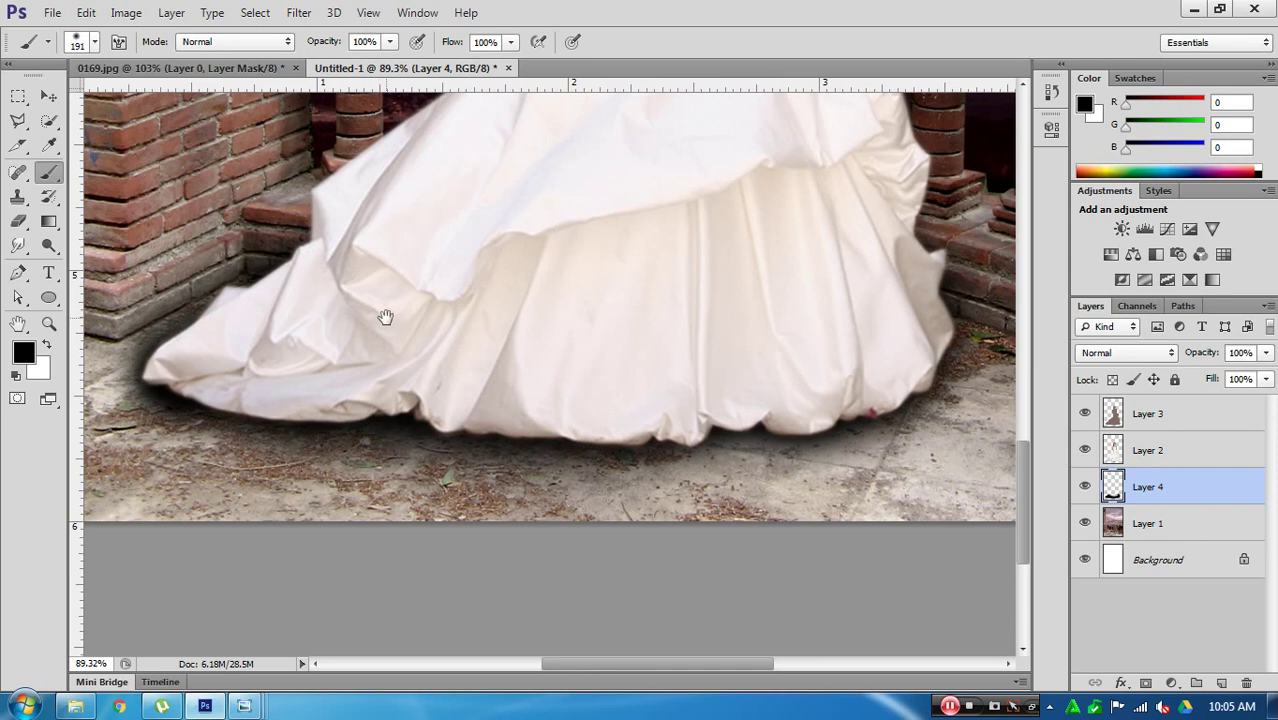
drag(385, 317, 380, 320)
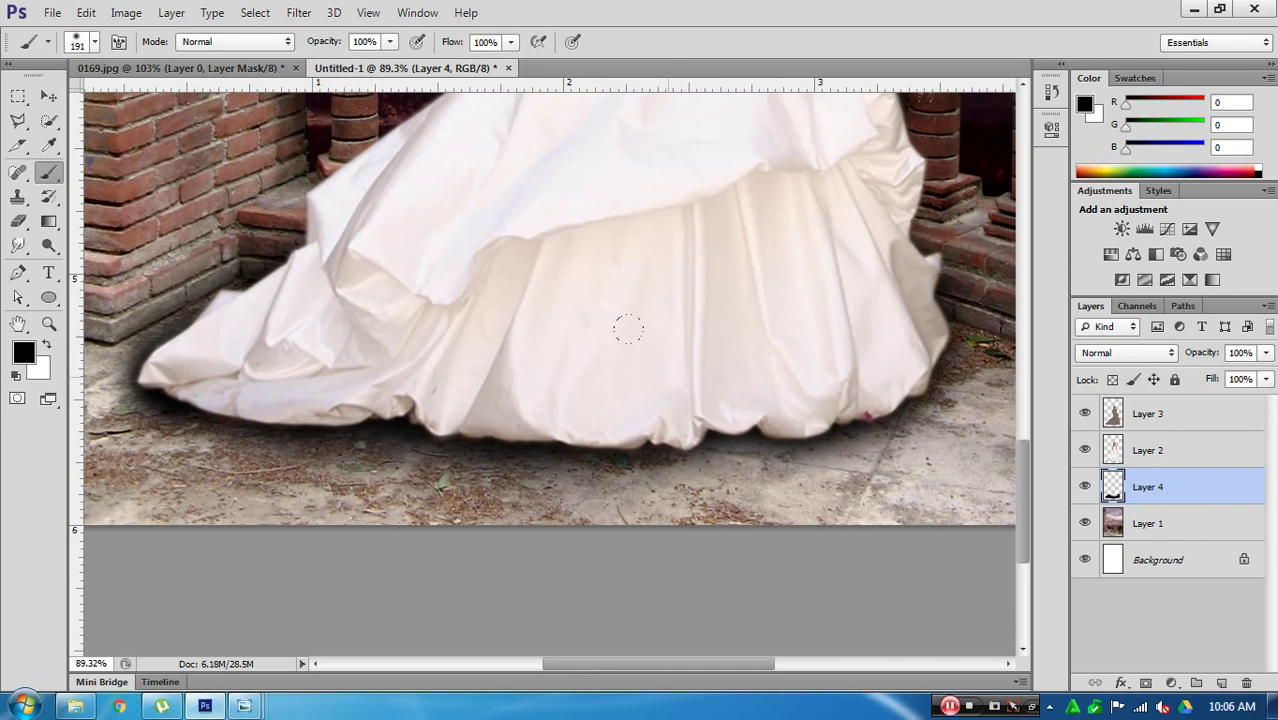
drag(628, 329, 700, 325)
Step: Drag the Layer 4 shadow beneath the dress hem with the Move tool, checking it with undo/redo
key(v)
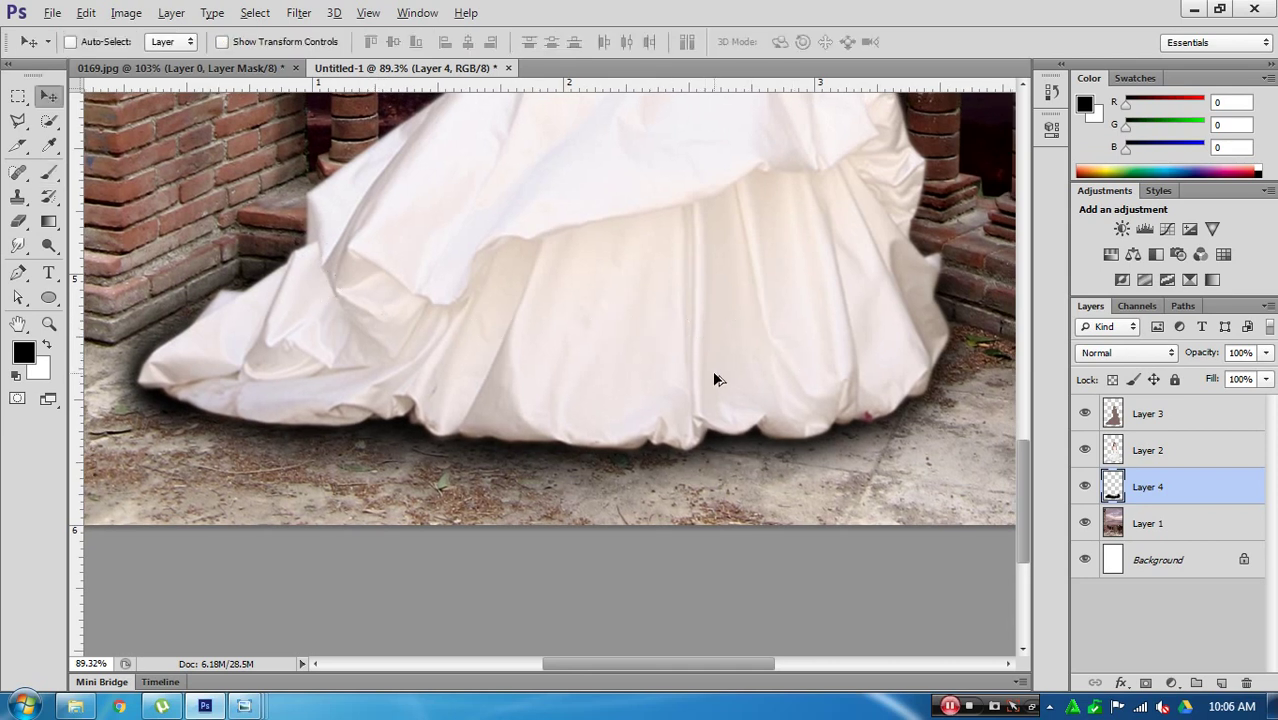
scroll(713, 373, down, 2)
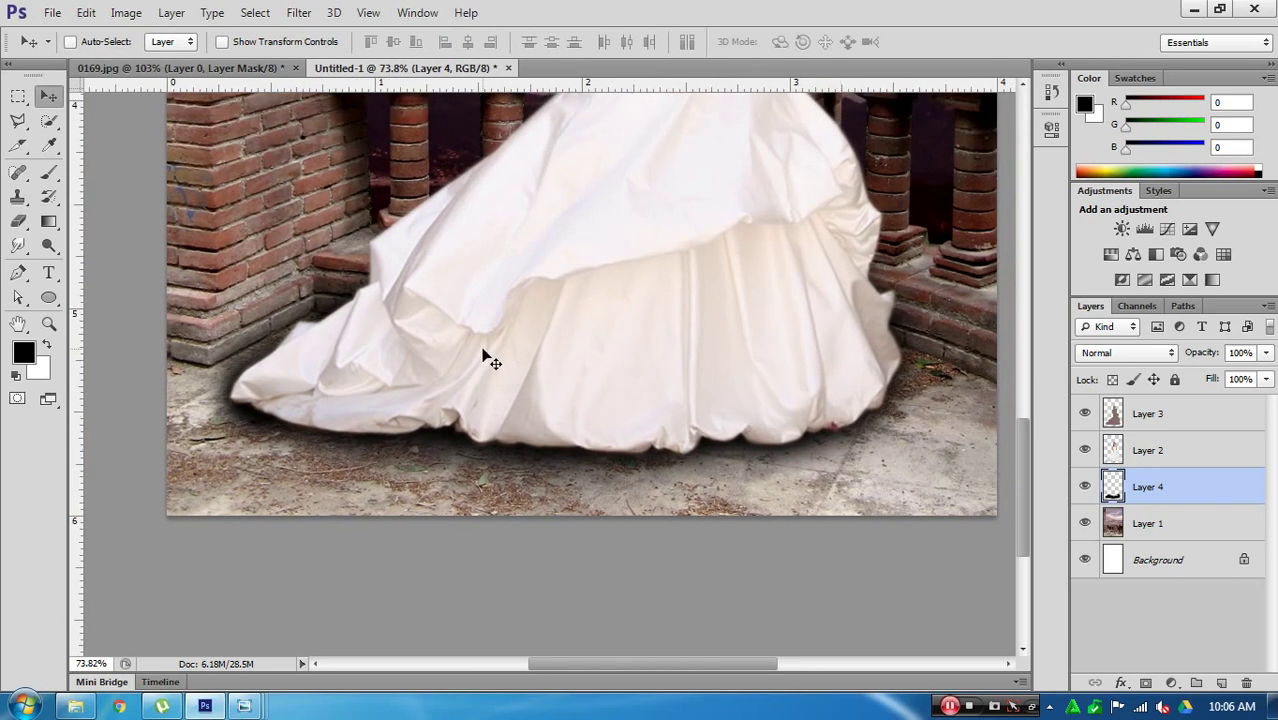
click(298, 12)
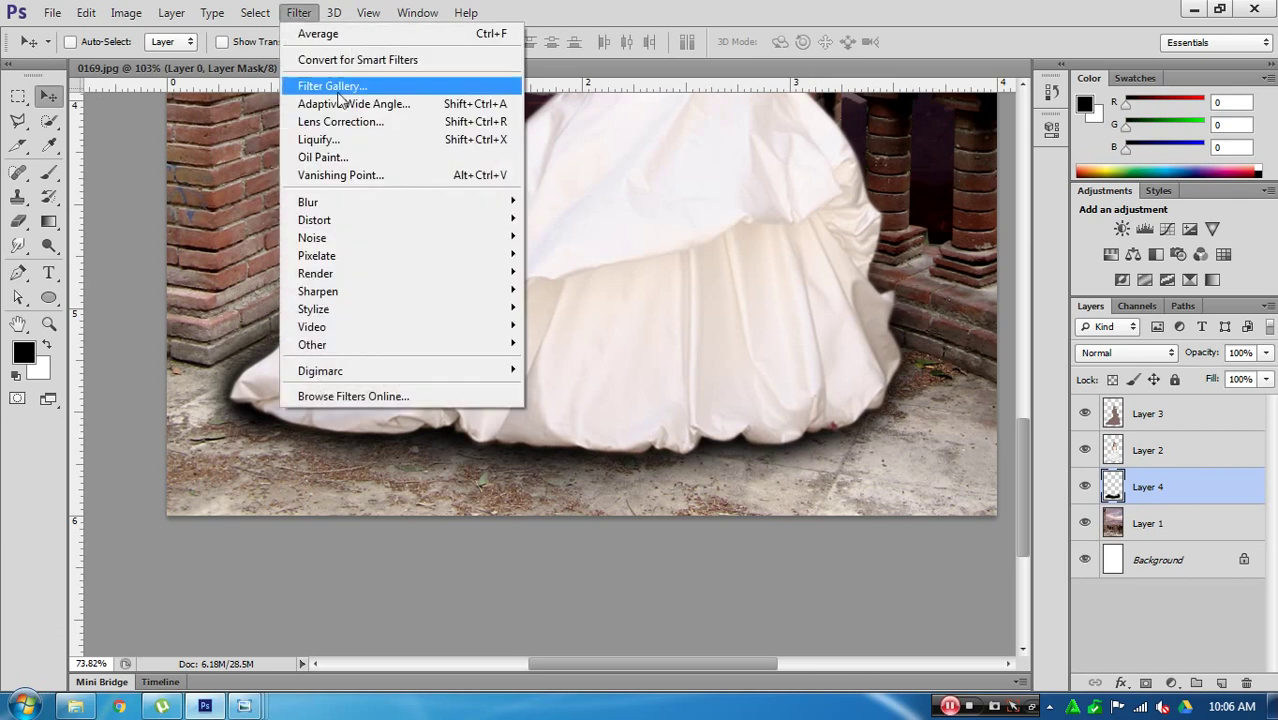
click(714, 263)
key(Tab)
scroll(719, 265, down, 2)
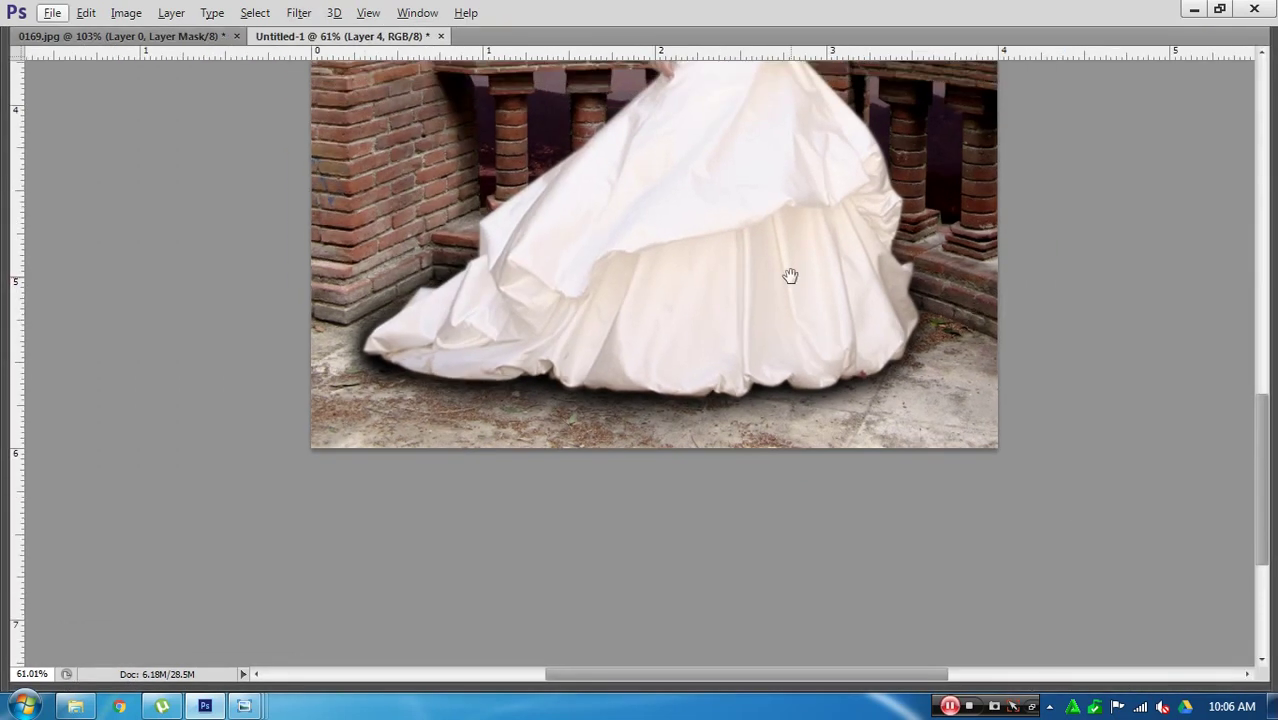
scroll(790, 277, up, 3)
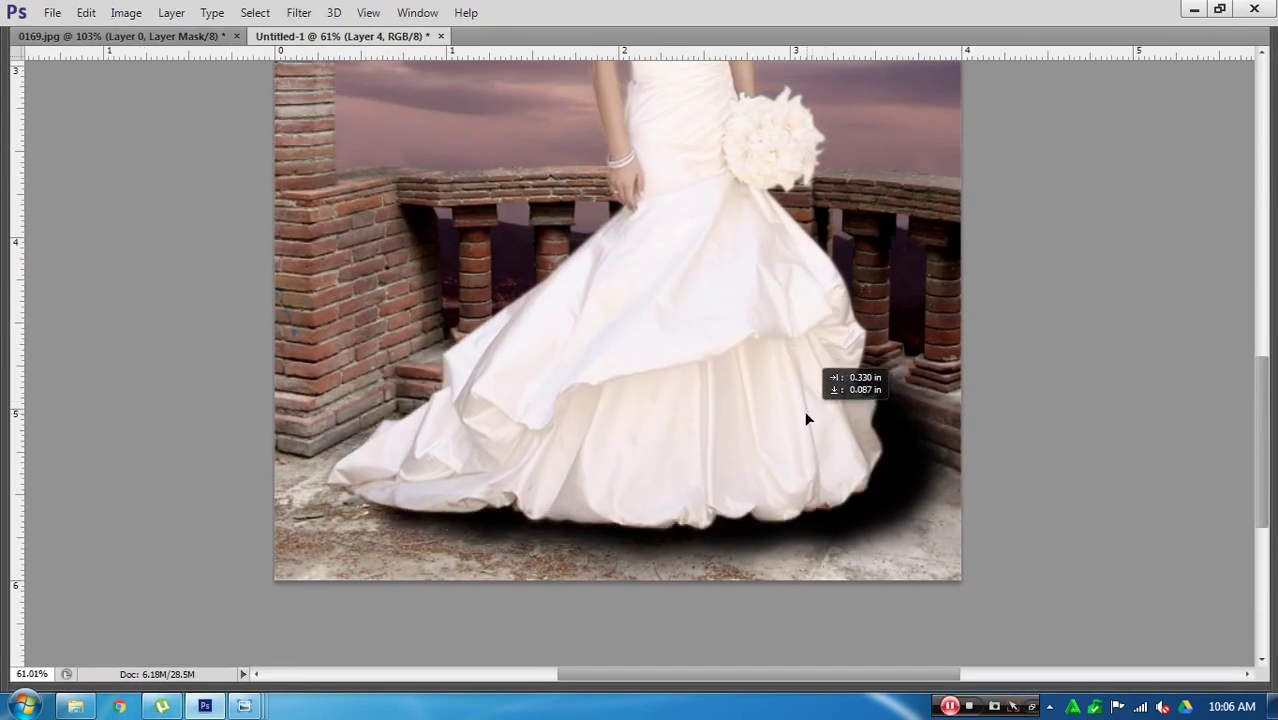
drag(765, 345, 820, 393)
key(ctrl+z)
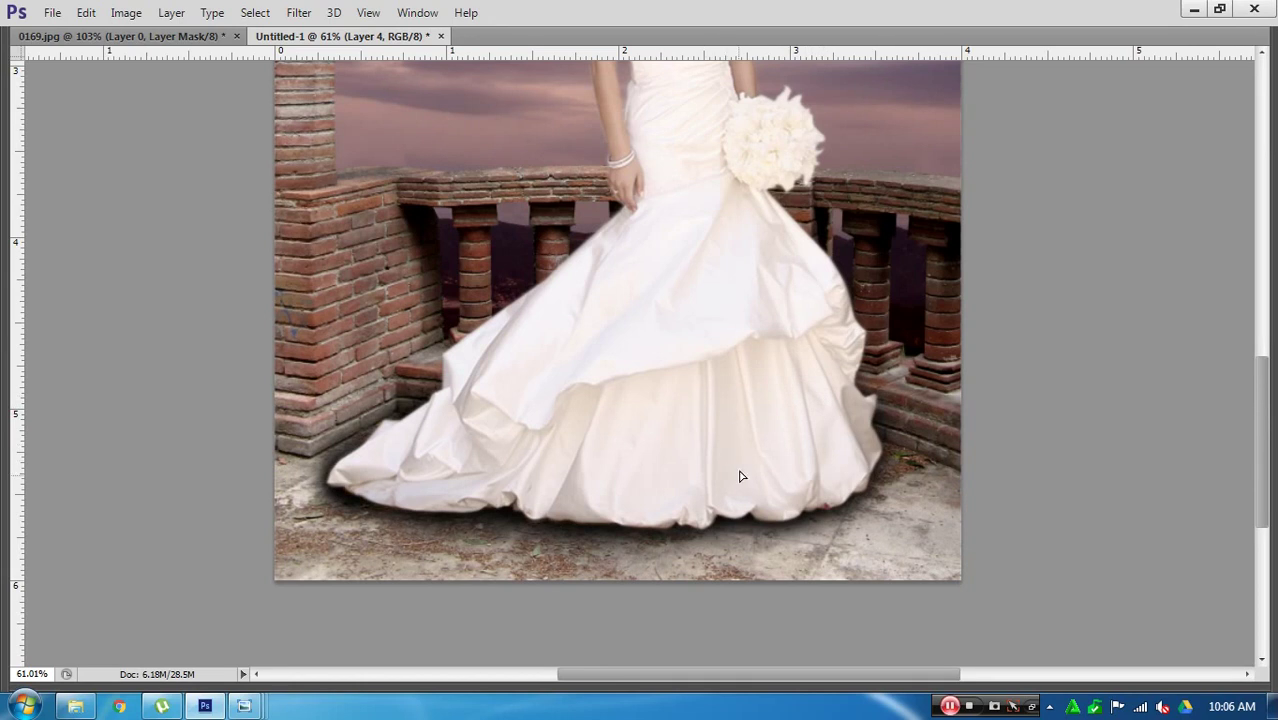
key(ctrl+alt+z)
key(ctrl+shift+z)
Step: Apply Gaussian Blur with a 25-pixel radius to the Layer 4 shadow
click(299, 12)
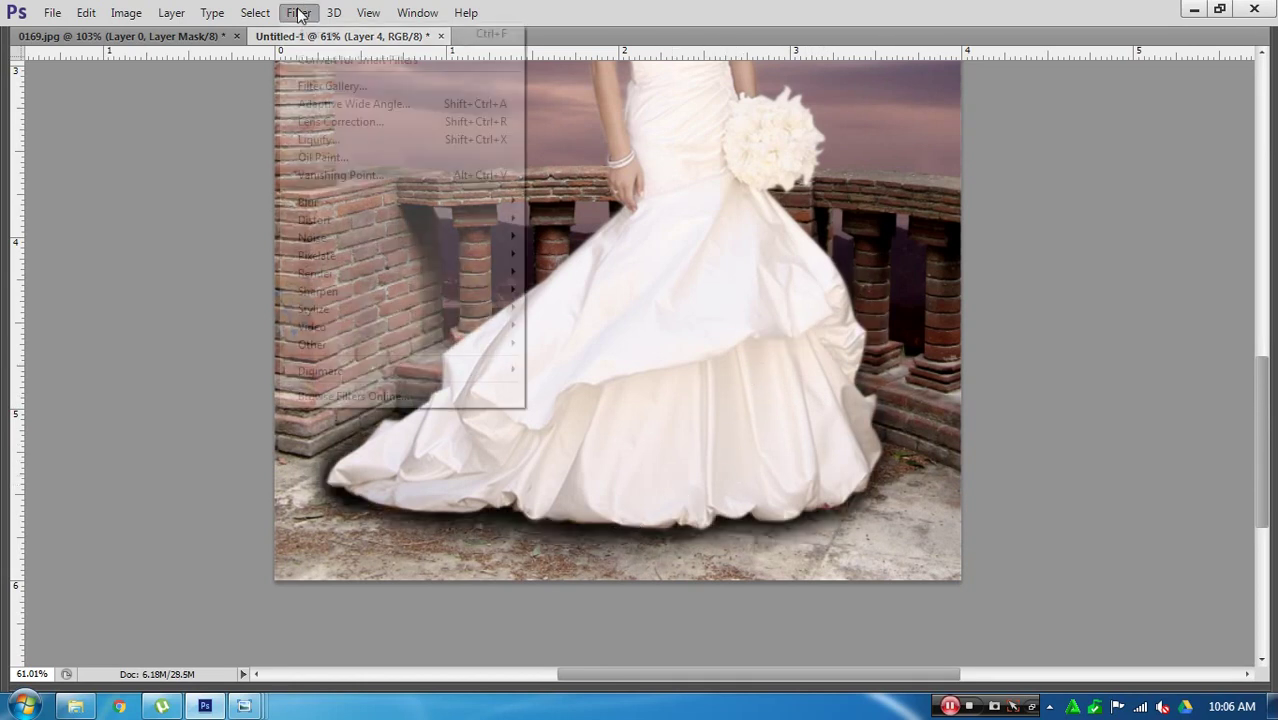
mouse_move(308, 202)
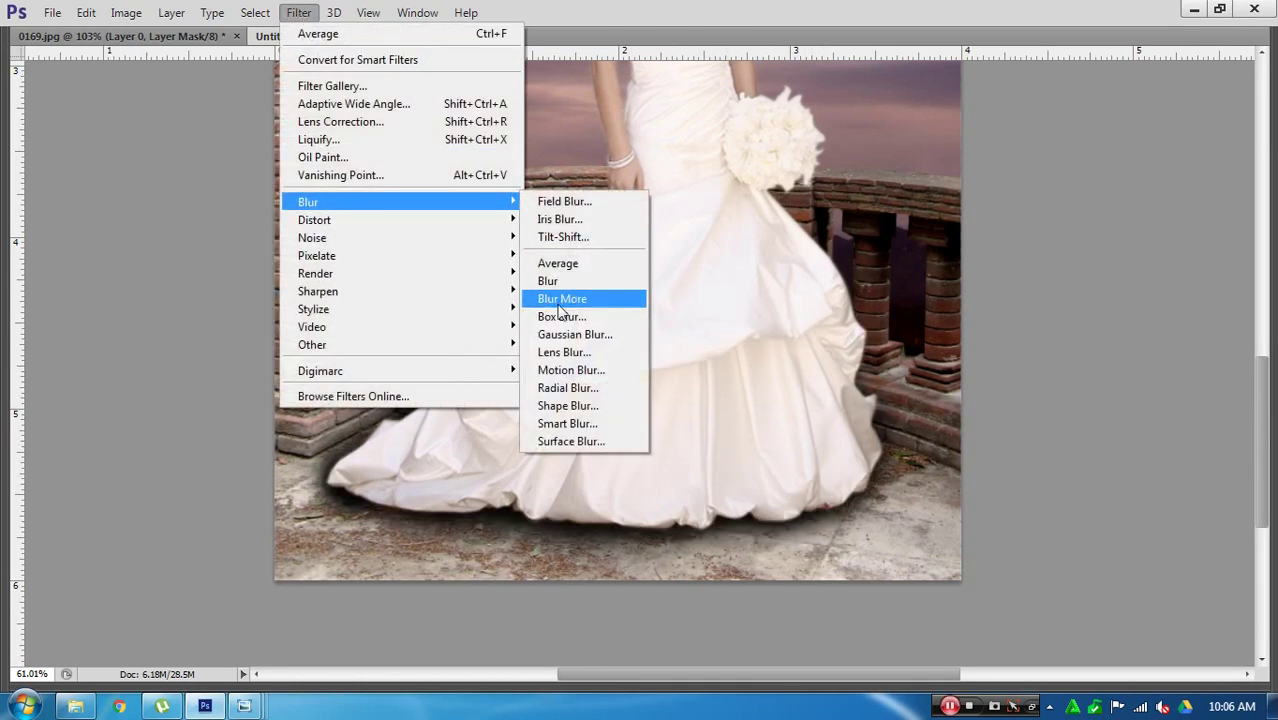
click(580, 335)
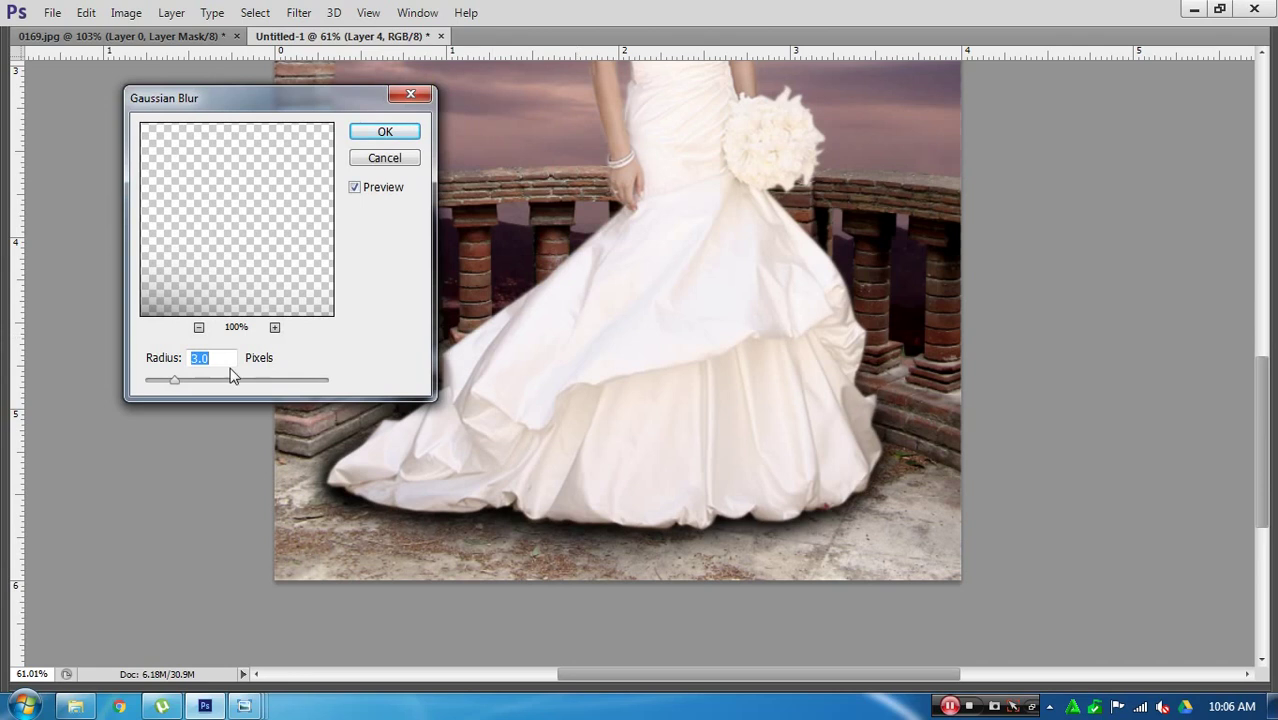
drag(174, 381, 229, 381)
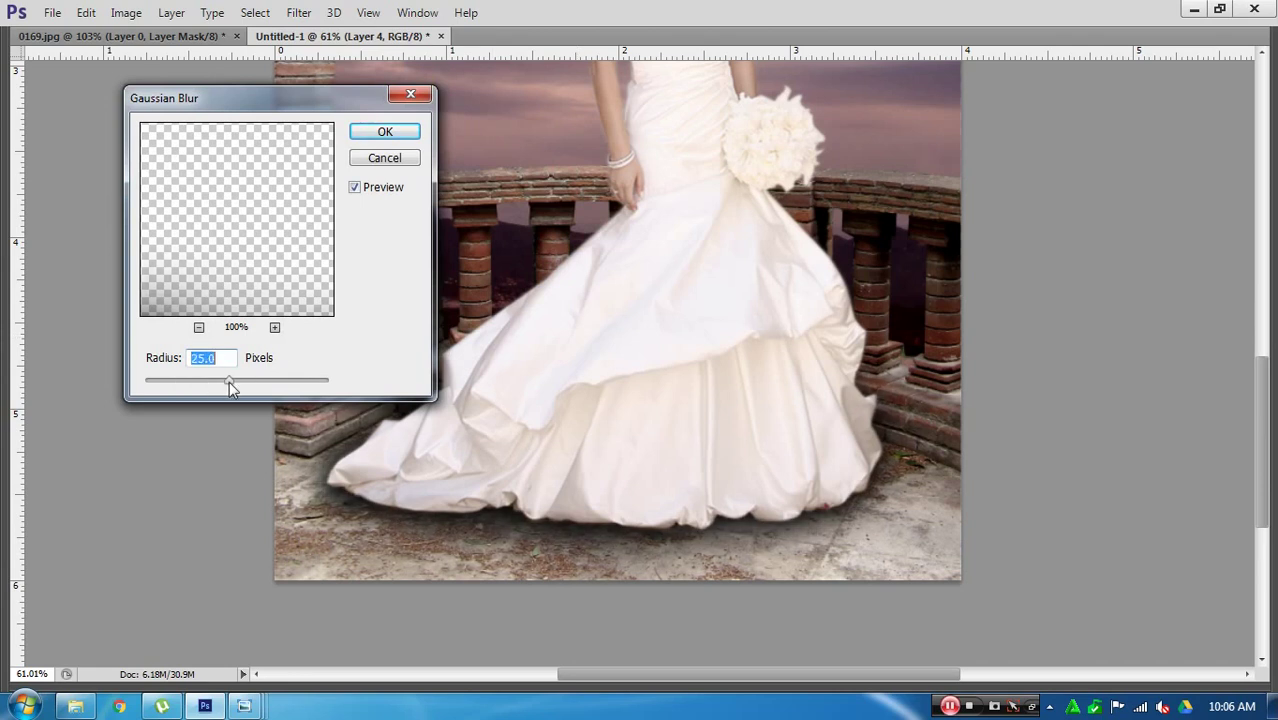
click(395, 139)
Step: Warp the blurred Layer 4 shadow, bending its lower and left edges up under the hem
key(ctrl+t)
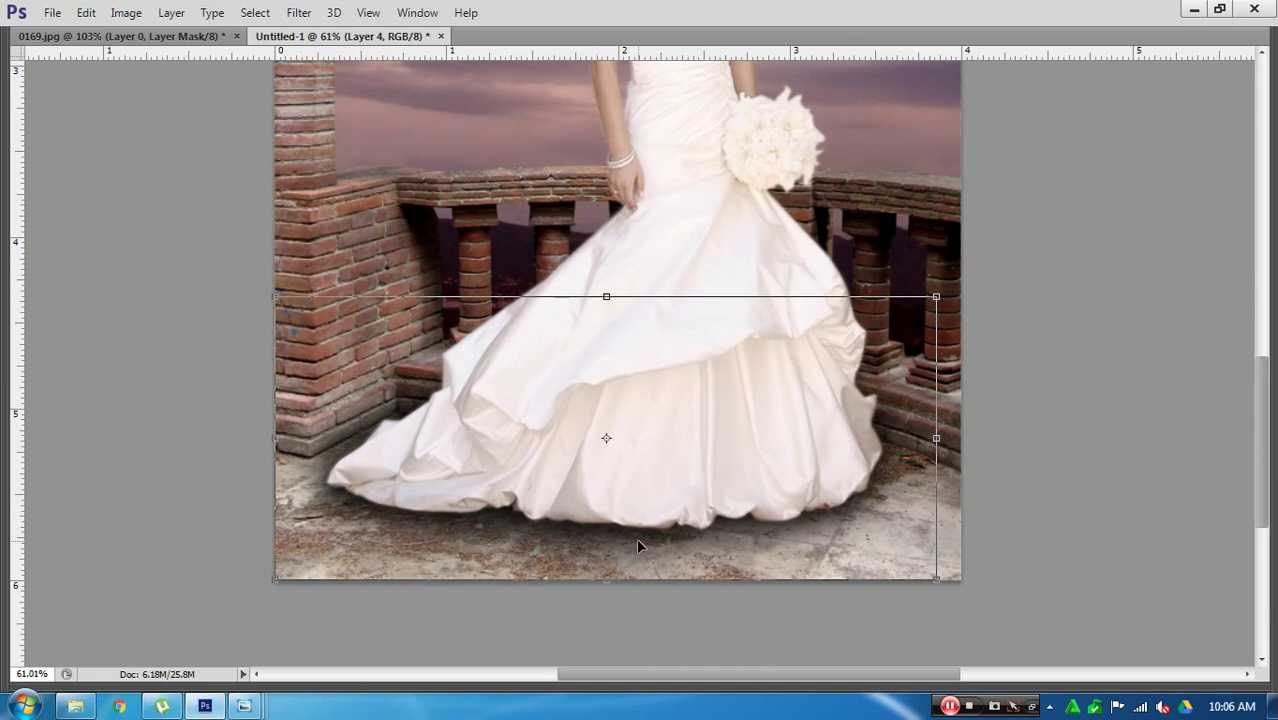
right_click(637, 540)
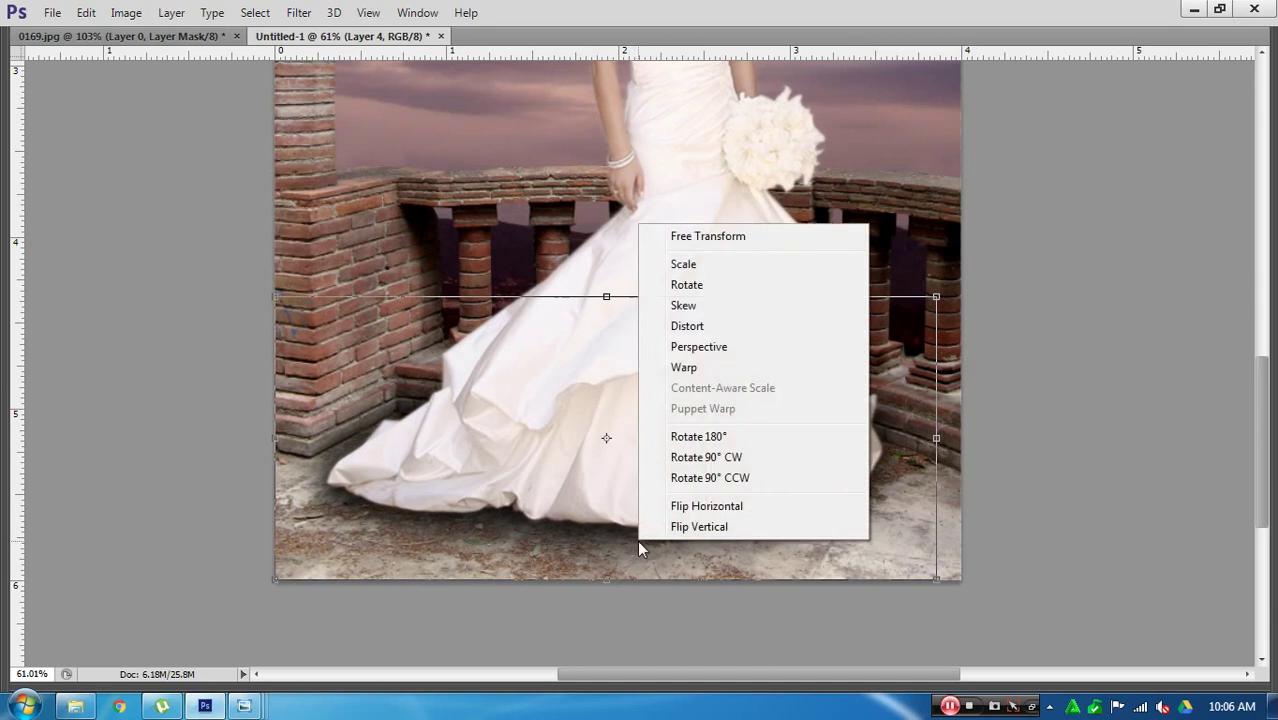
click(699, 368)
drag(742, 522, 621, 517)
drag(407, 526, 417, 487)
drag(290, 302, 341, 382)
drag(293, 571, 298, 558)
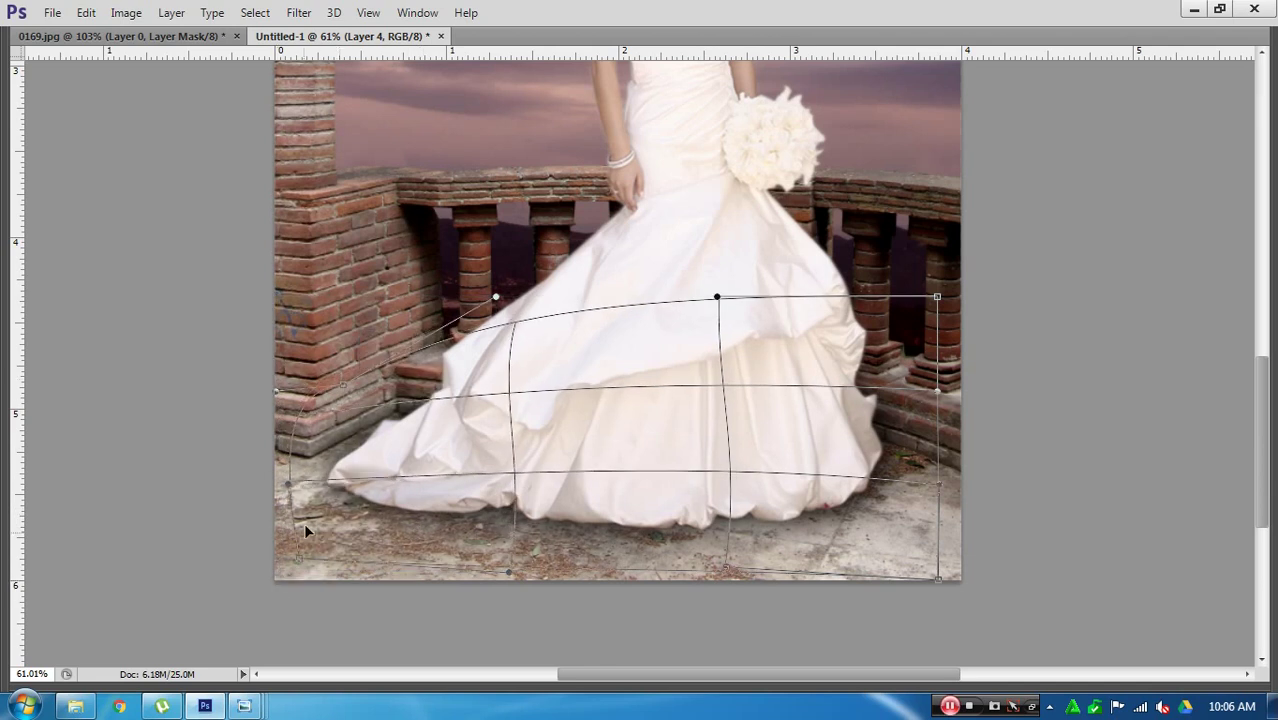
drag(392, 474, 388, 469)
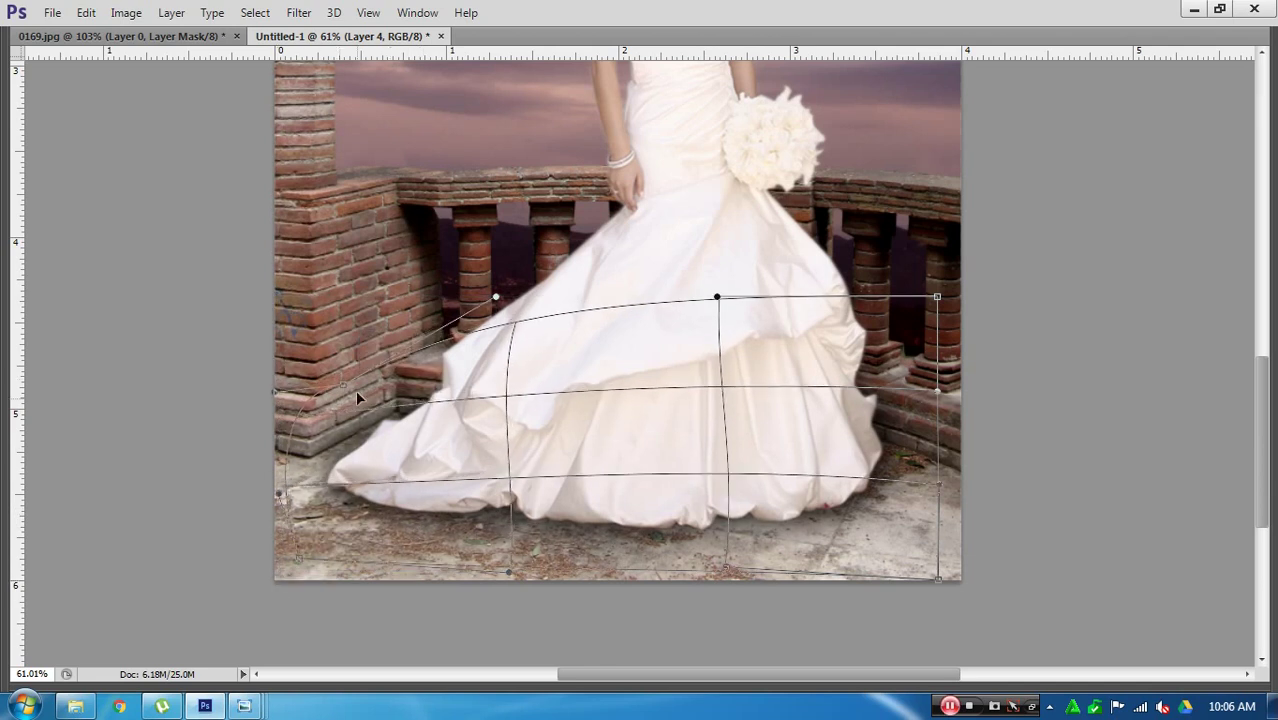
drag(278, 398, 302, 442)
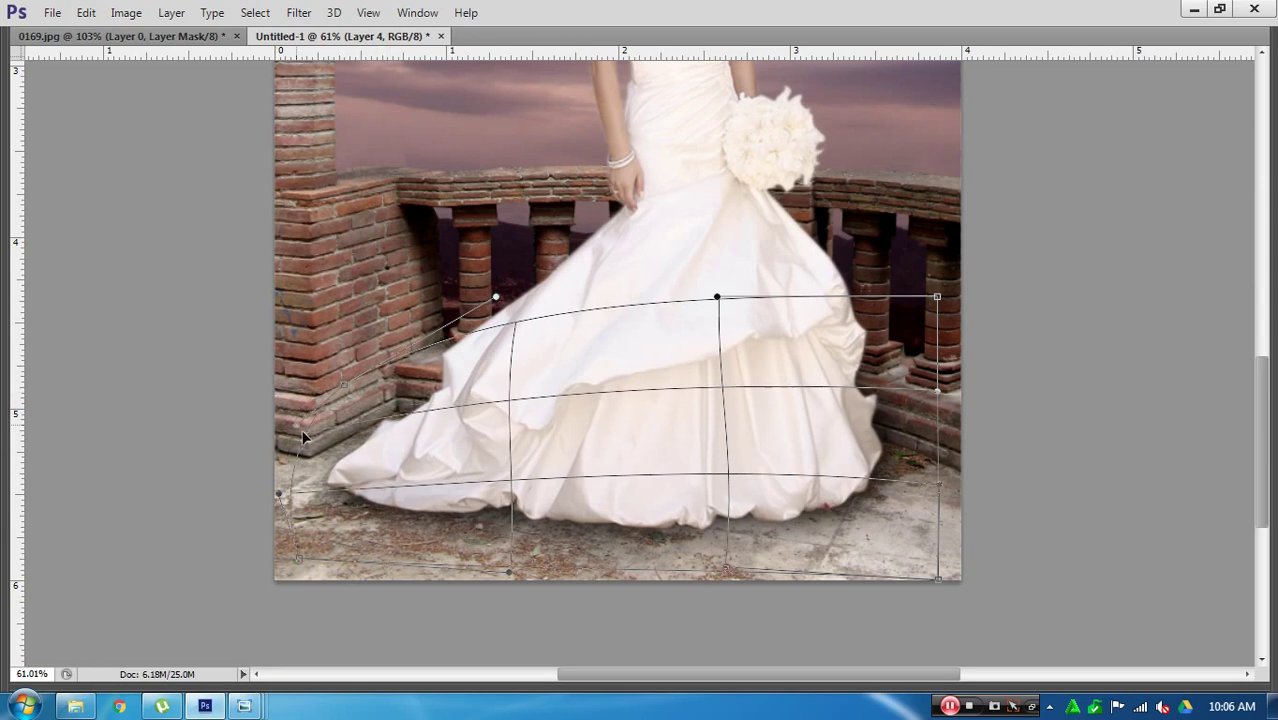
drag(278, 498, 279, 472)
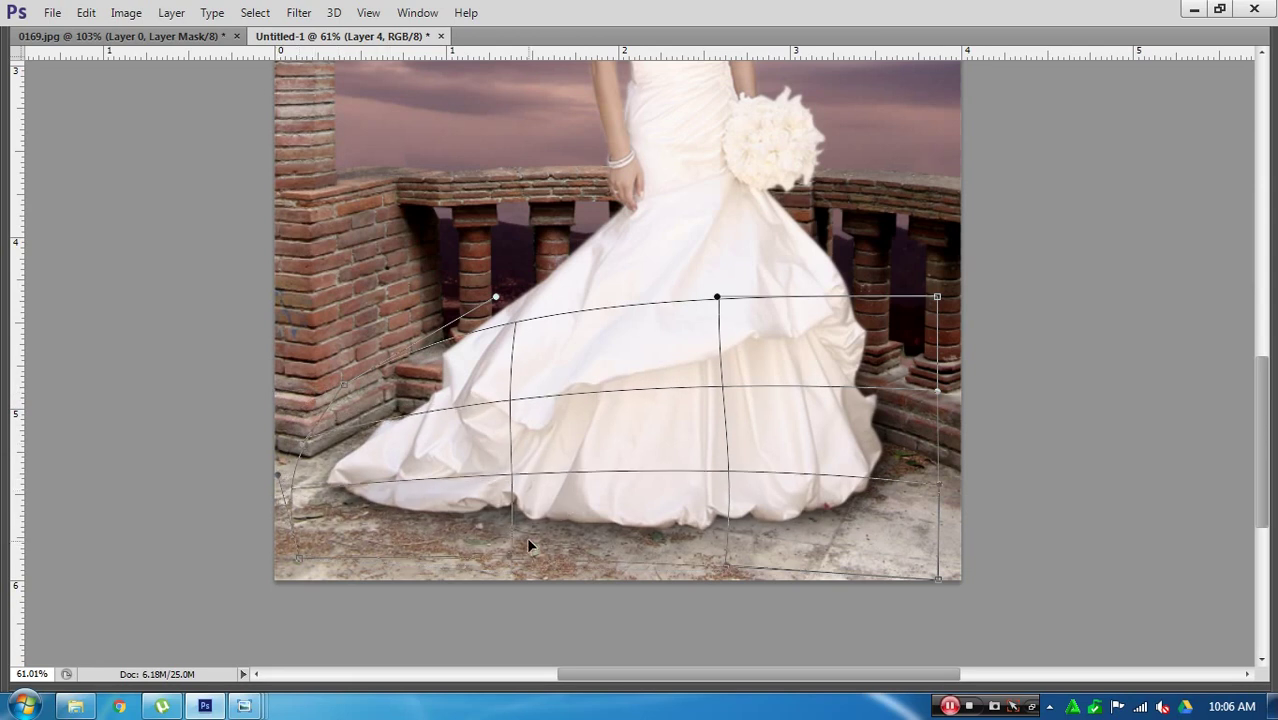
drag(528, 542, 530, 420)
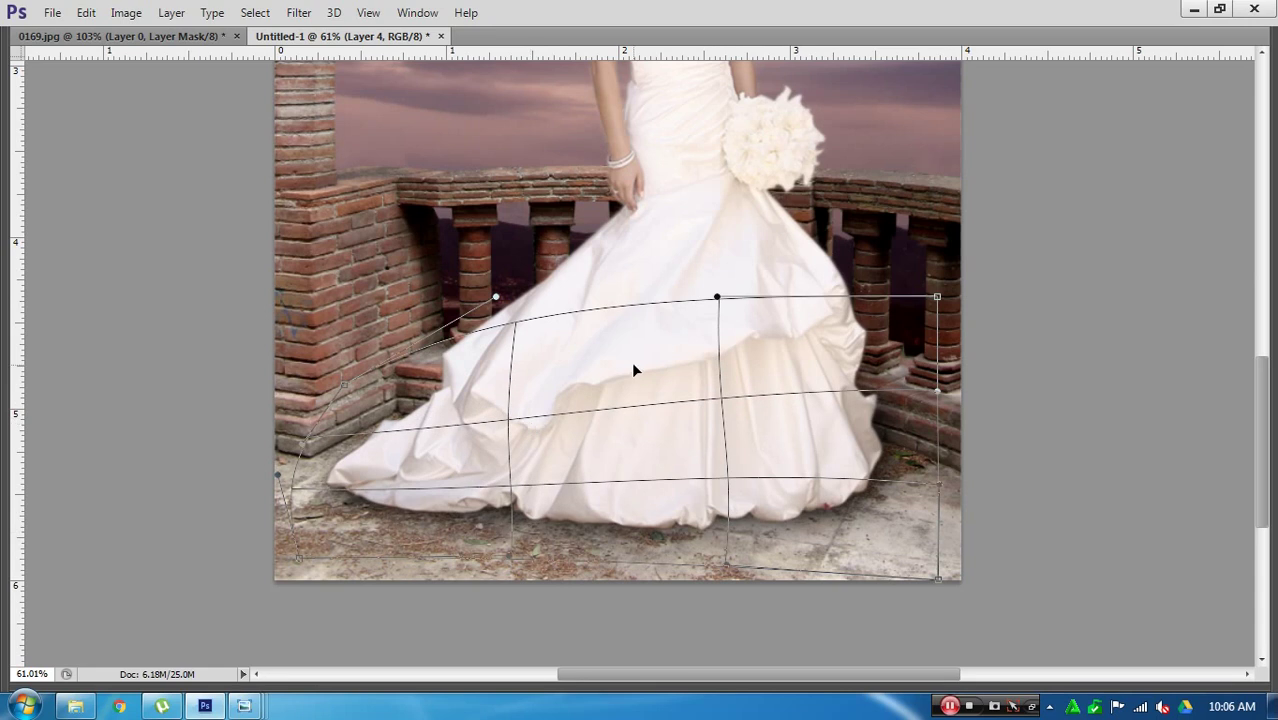
drag(633, 368, 634, 405)
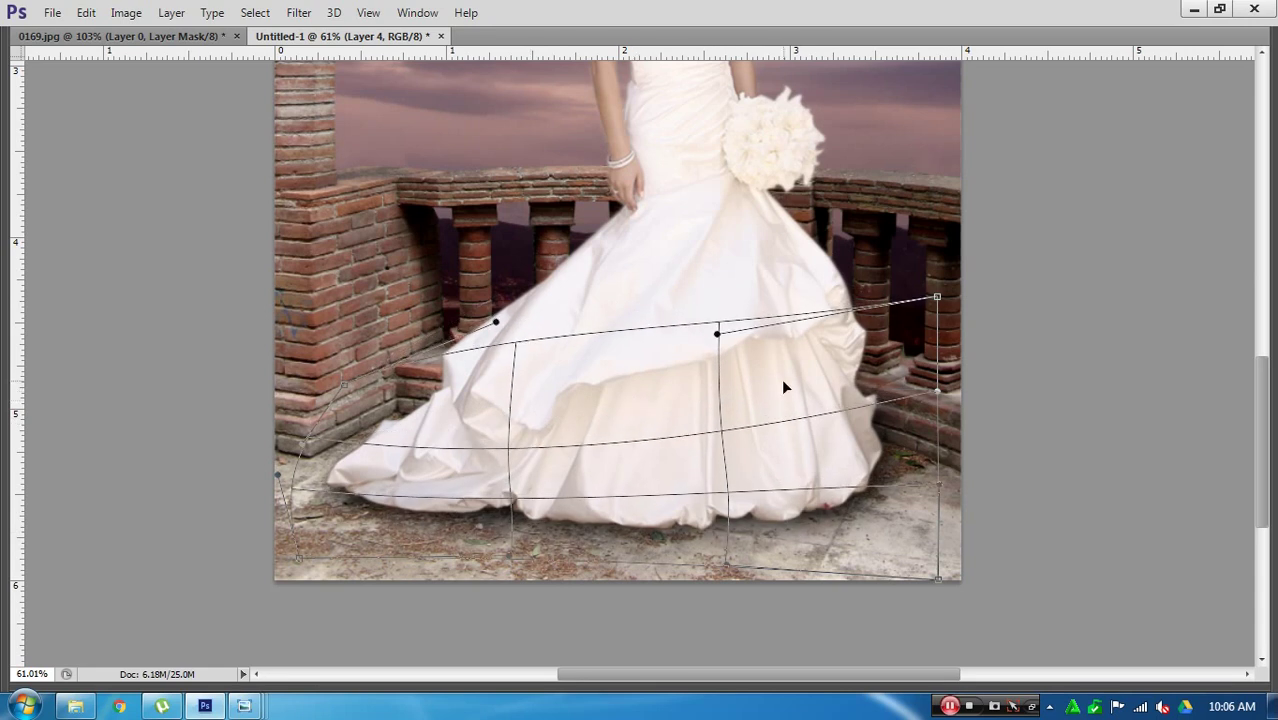
drag(781, 378, 782, 387)
Step: Refine the warp, tucking the shadow's right side and bottom edge around the gown's hem
drag(938, 301, 855, 304)
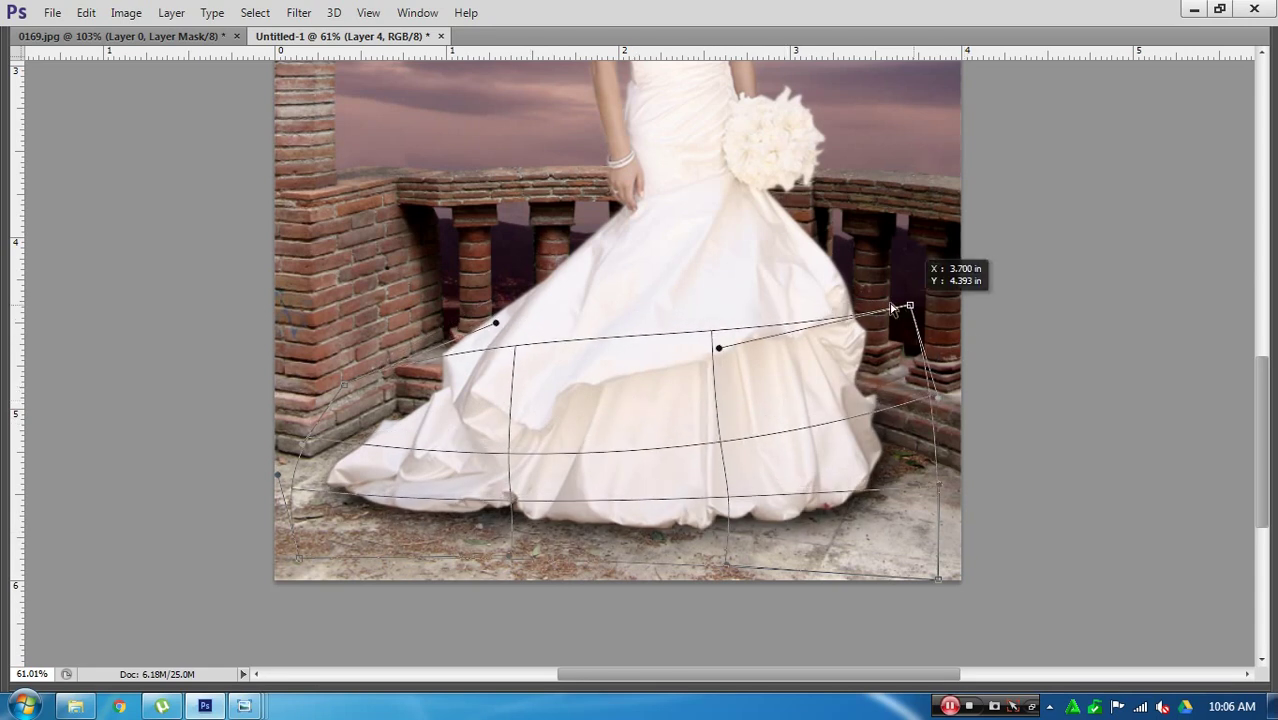
drag(938, 582, 935, 550)
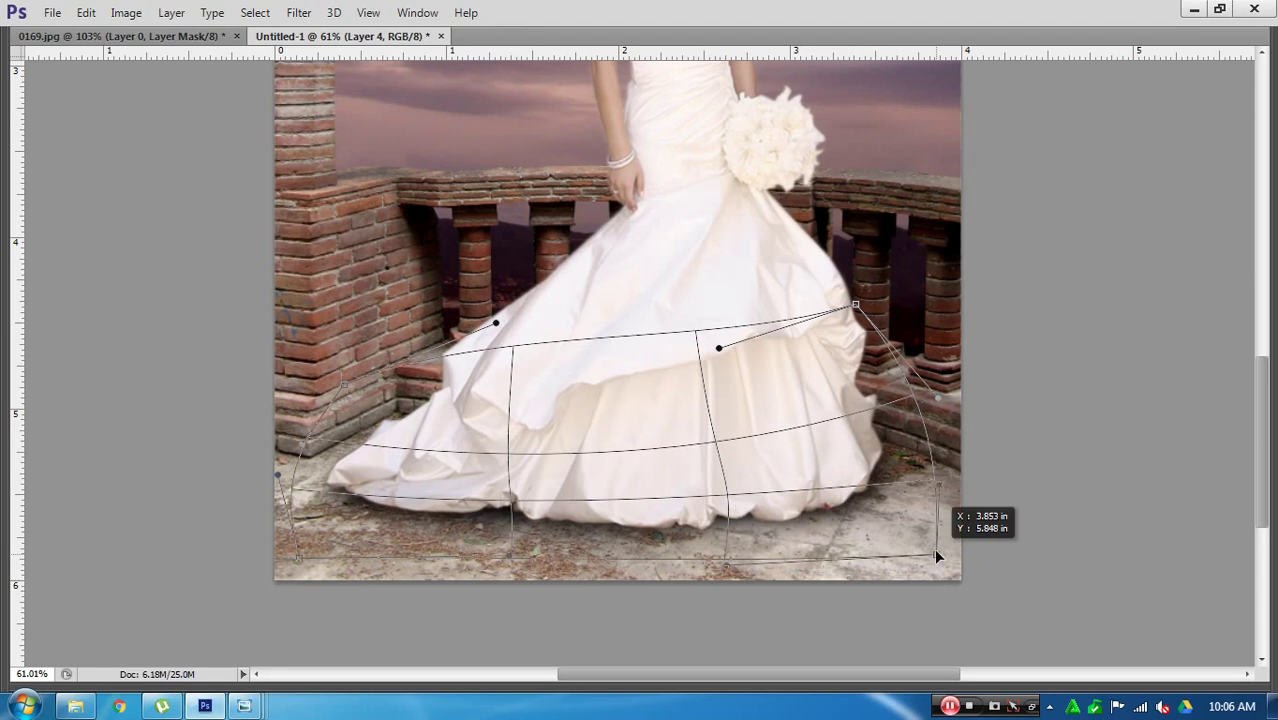
drag(724, 498, 740, 512)
drag(640, 480, 643, 484)
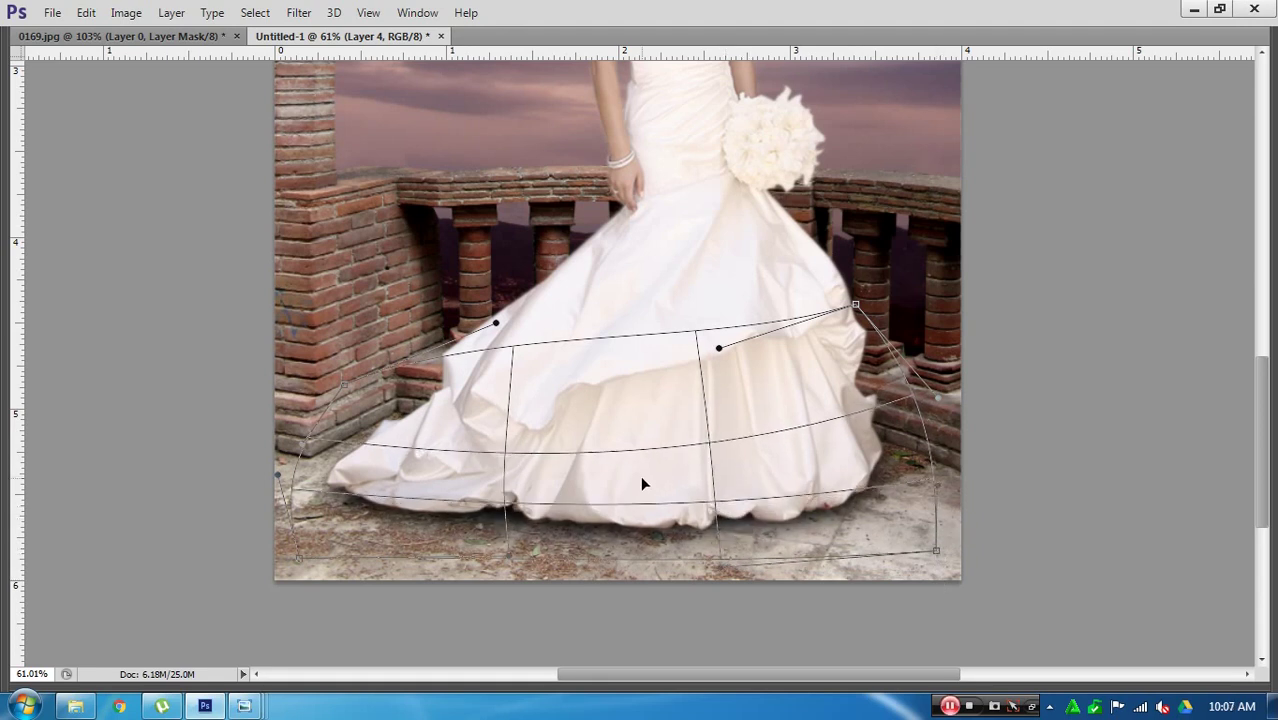
drag(521, 477, 499, 457)
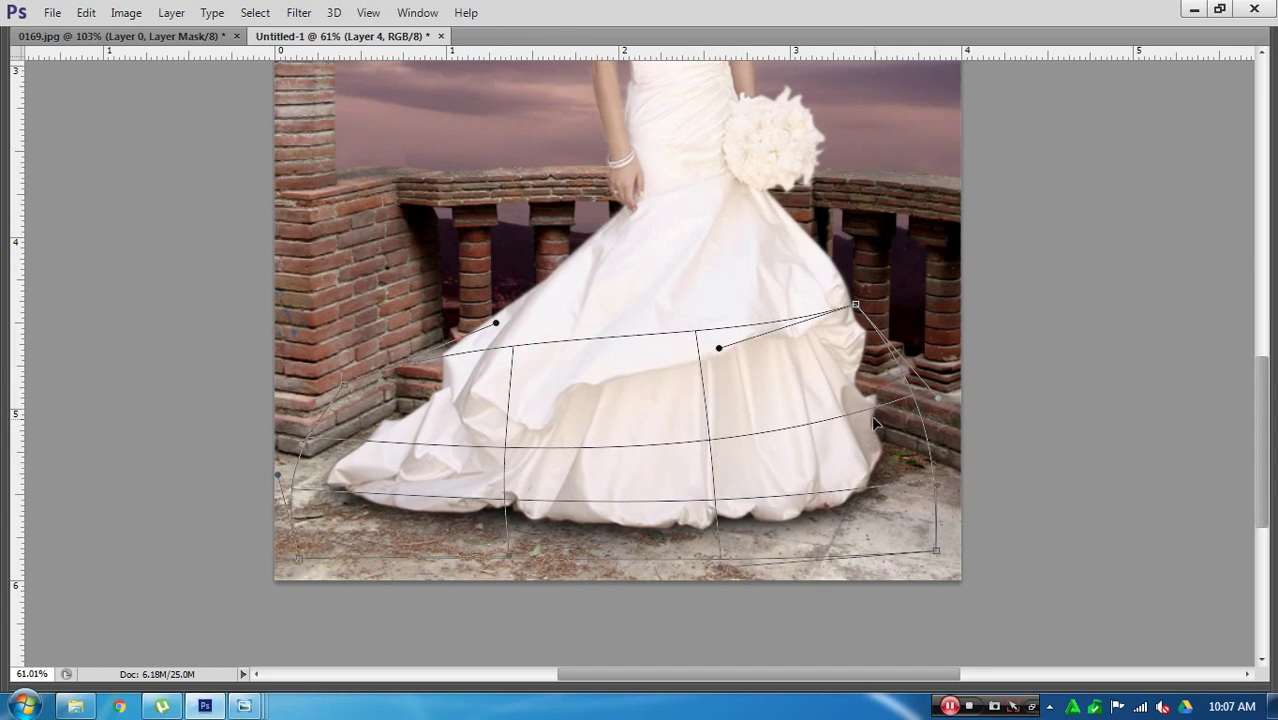
drag(870, 418, 872, 417)
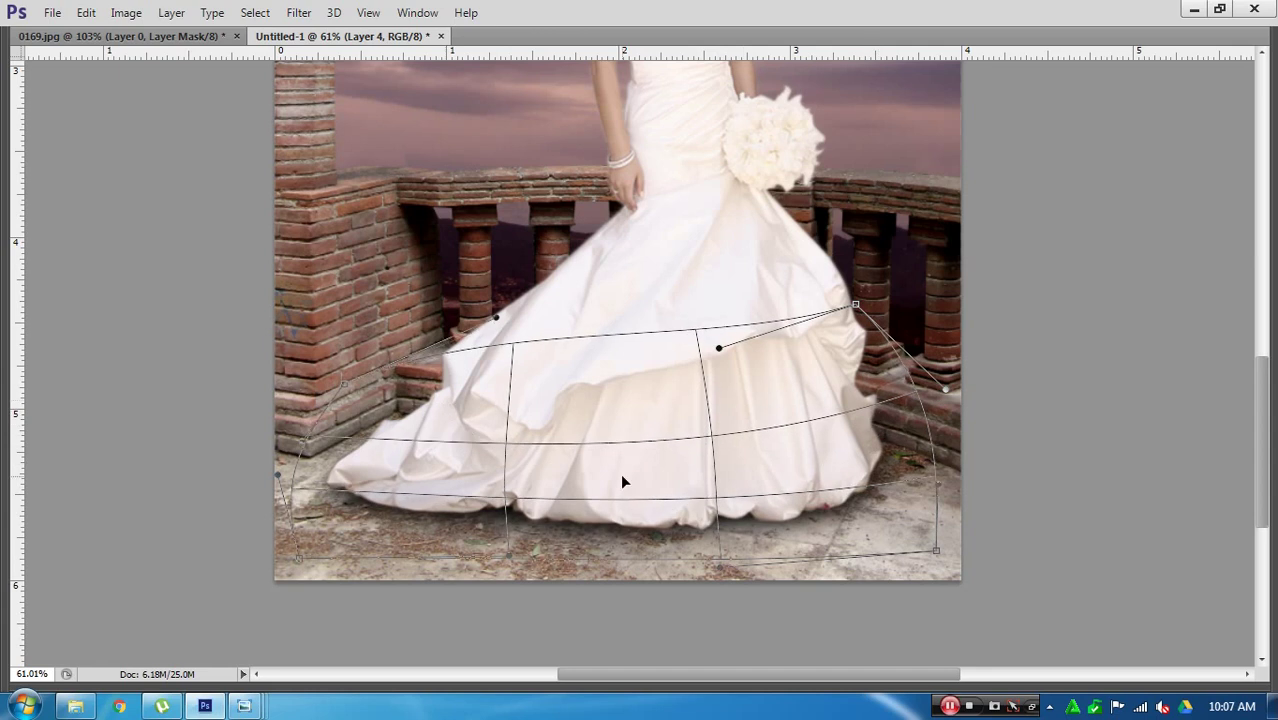
drag(746, 486, 773, 512)
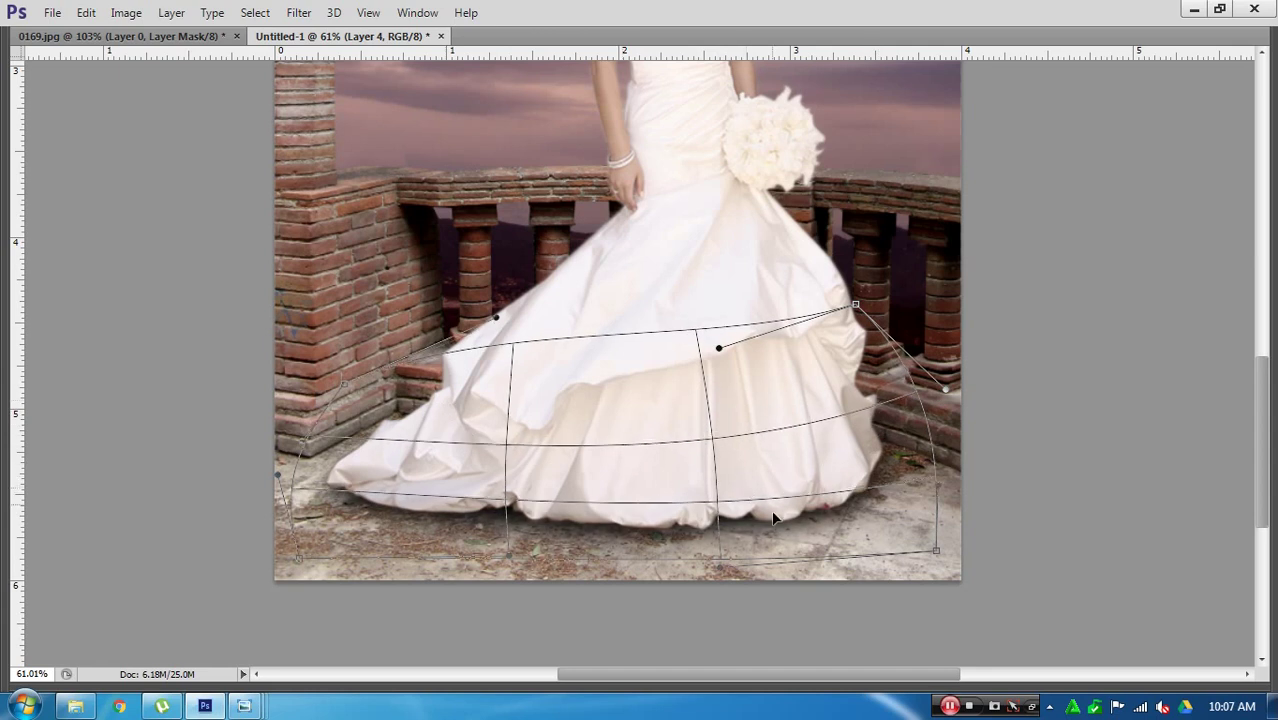
drag(721, 574, 722, 590)
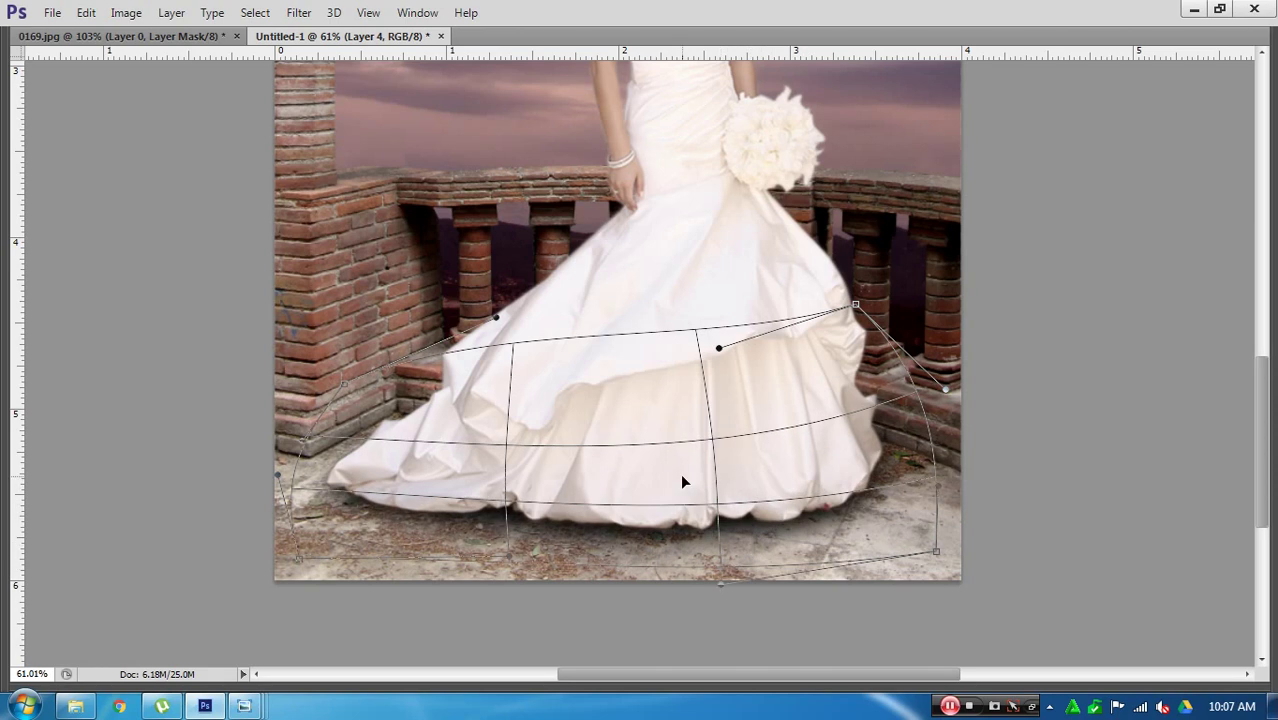
drag(680, 473, 674, 467)
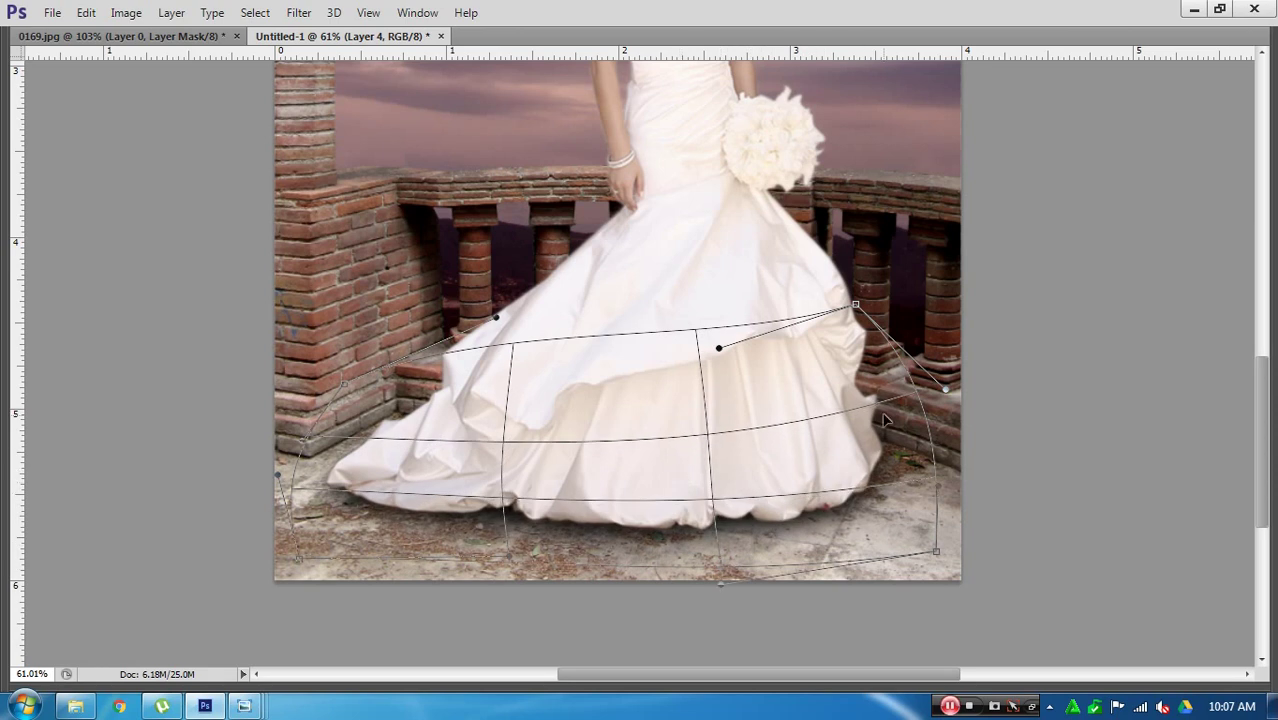
mouse_move(945, 388)
mouse_down()
mouse_move(928, 392)
mouse_move(928, 357)
mouse_up()
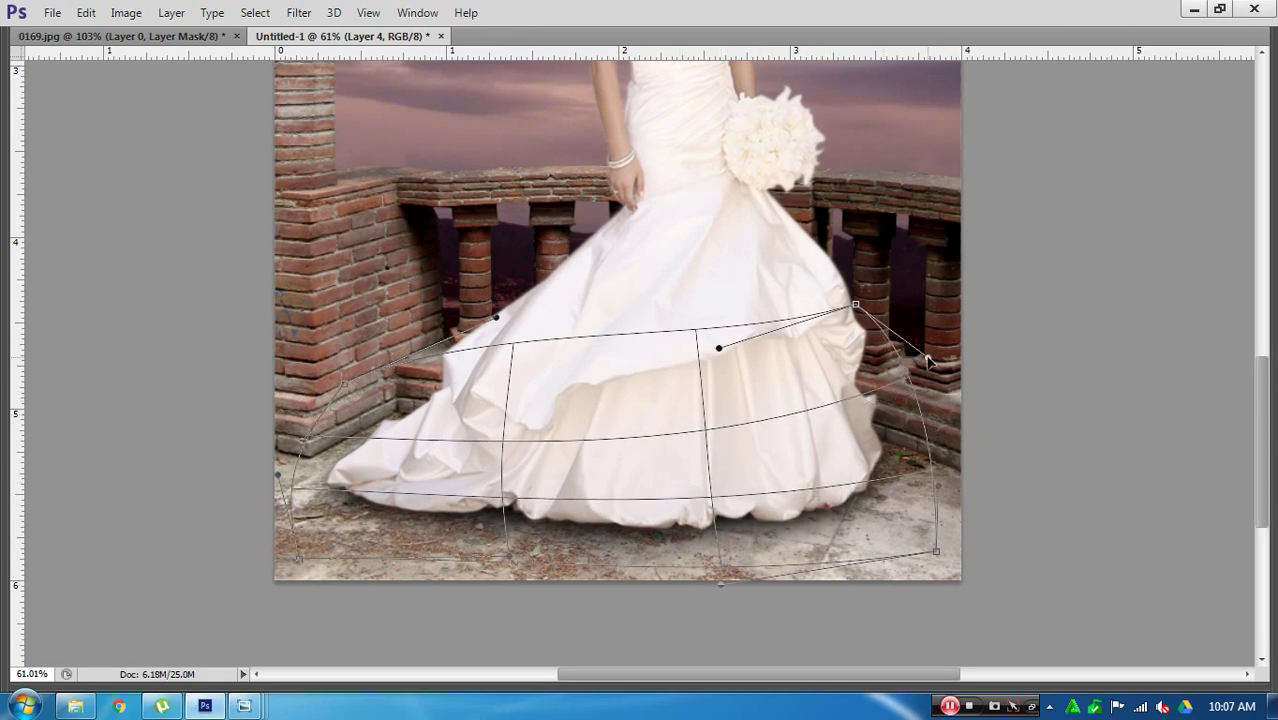
mouse_move(719, 348)
mouse_down()
mouse_move(702, 403)
mouse_move(724, 401)
mouse_up()
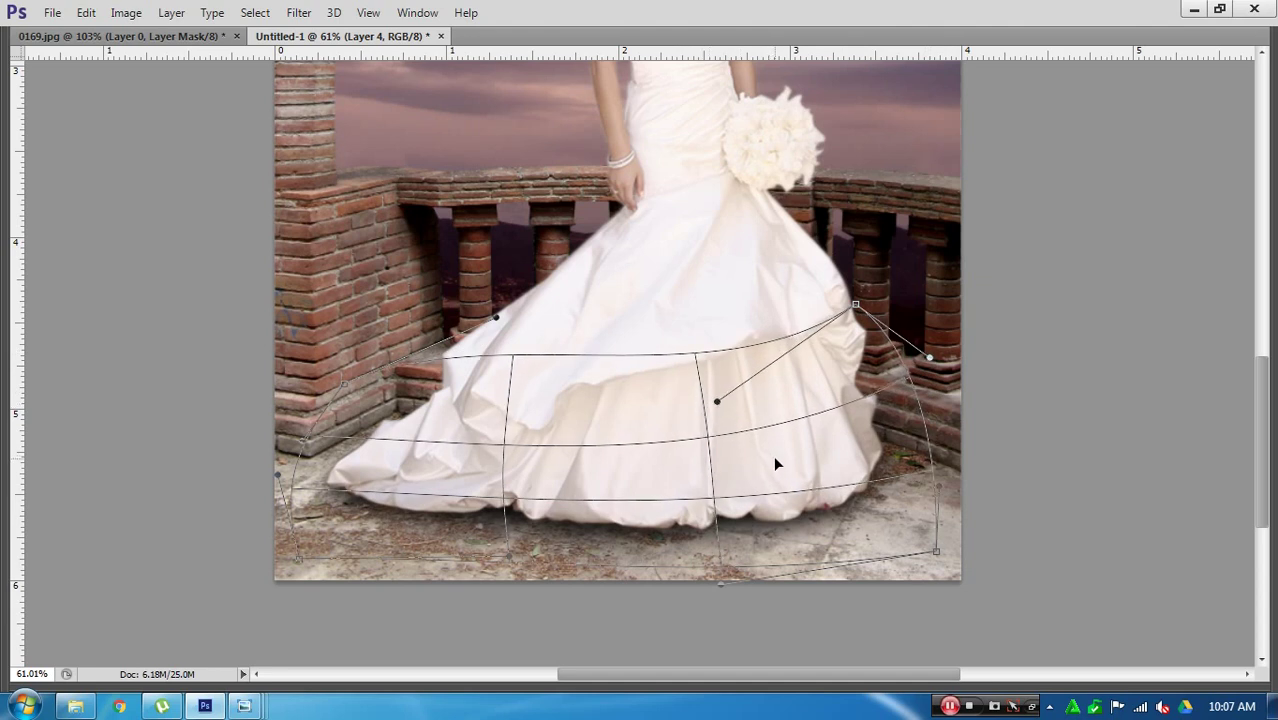
drag(283, 473, 265, 470)
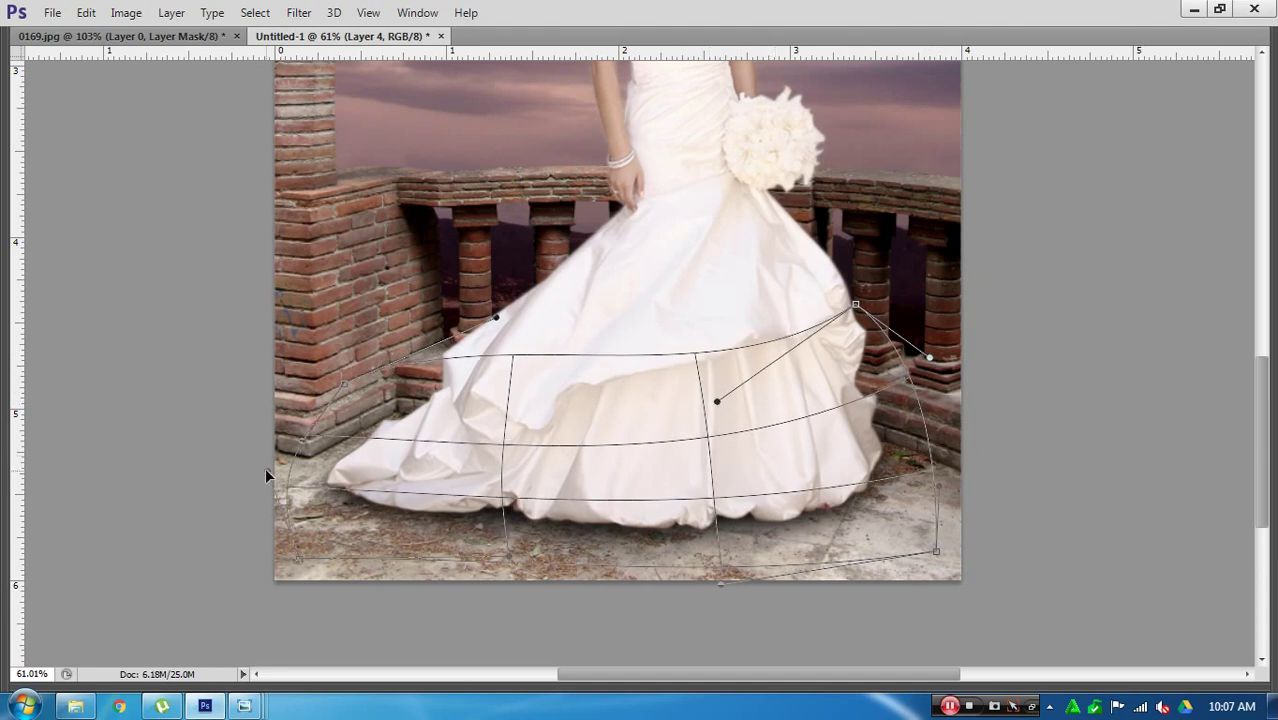
drag(340, 385, 336, 392)
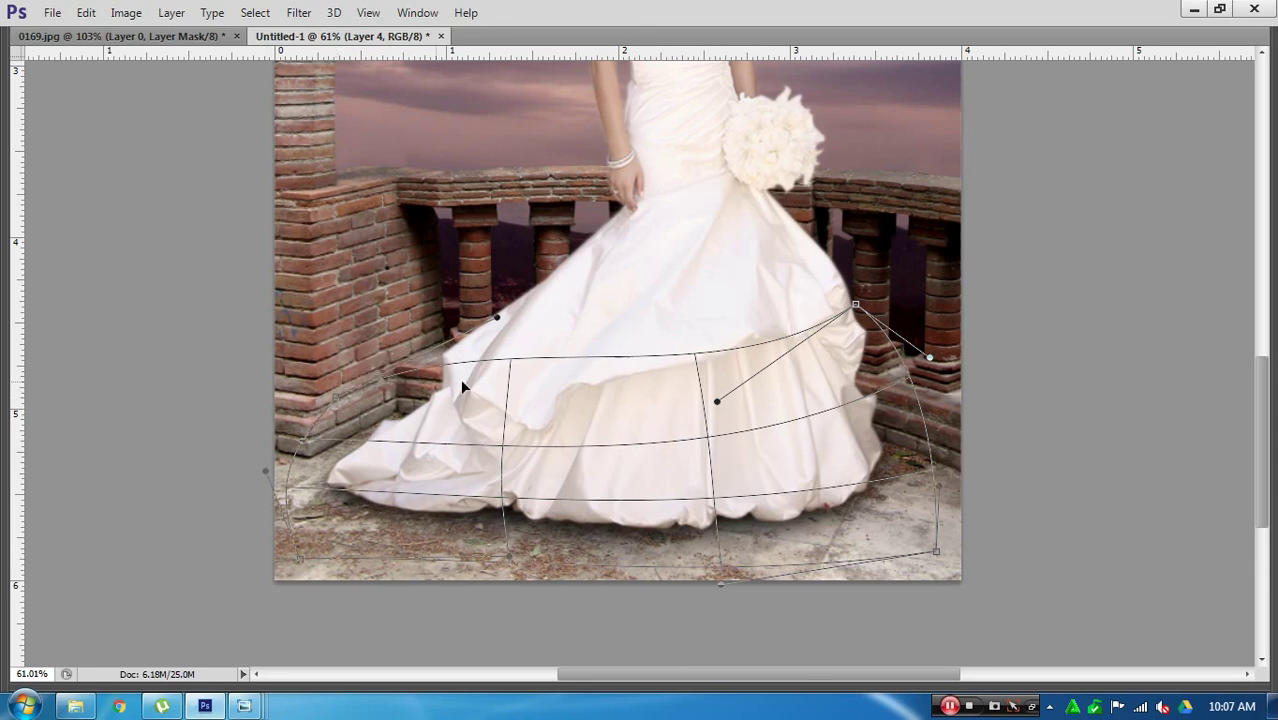
drag(515, 536, 516, 534)
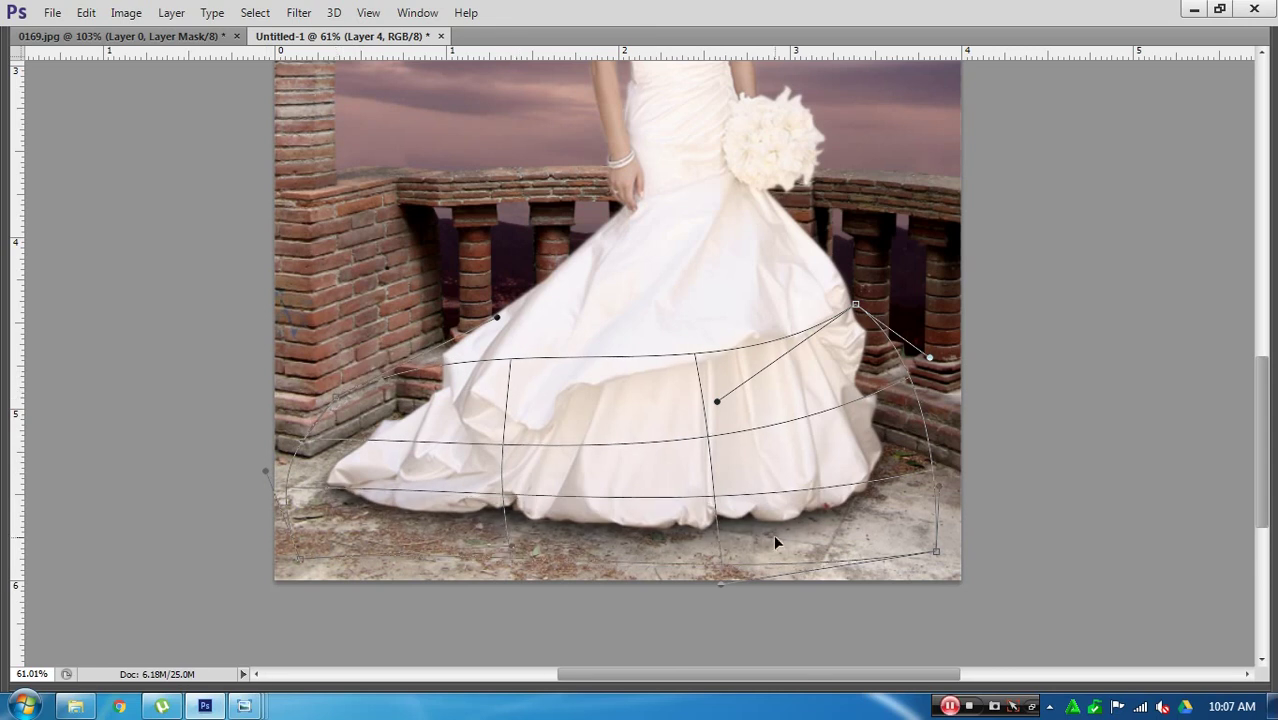
Step: Commit the warp, duplicate the shadow layer and shrink the copy to about 91%
key(Return)
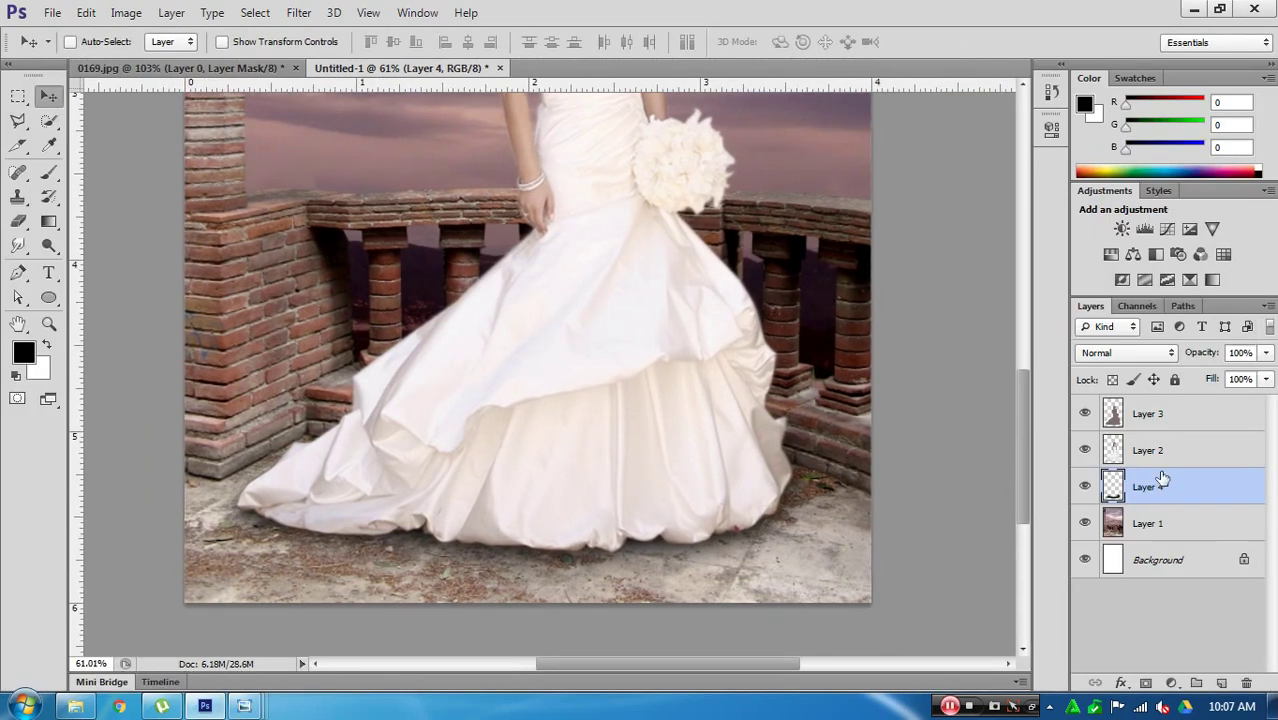
key(ctrl+j)
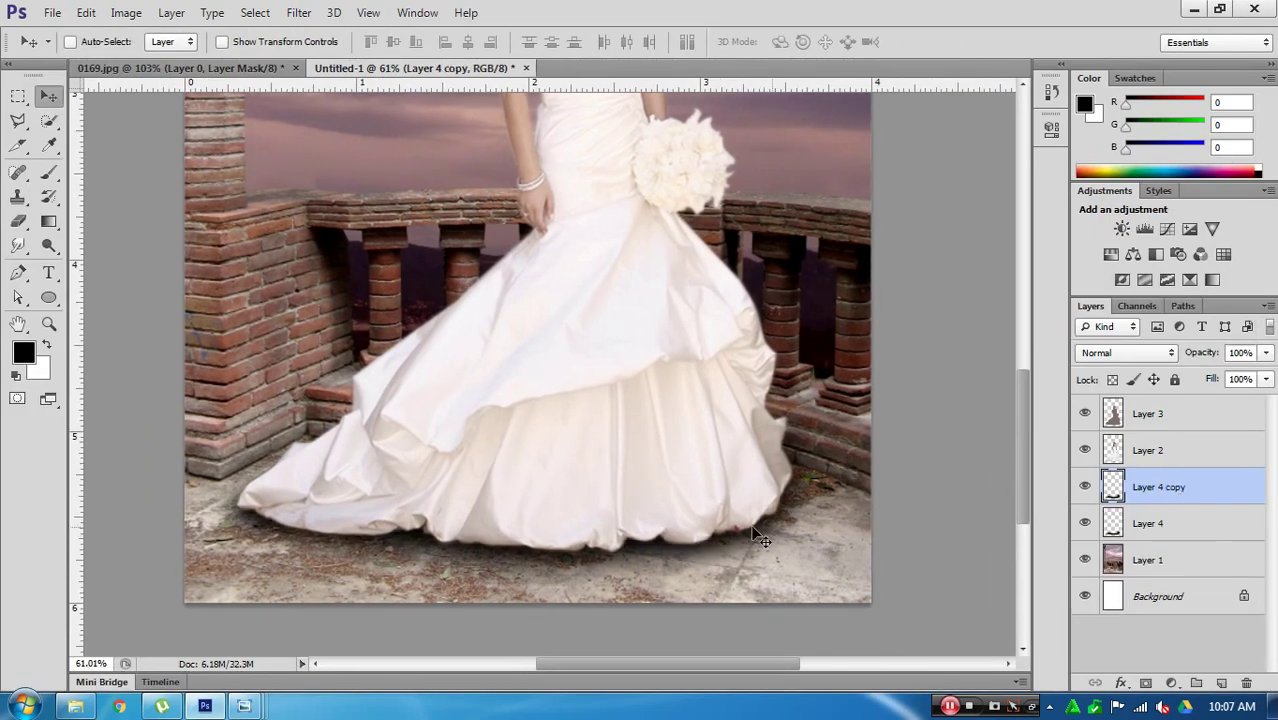
key(ctrl+t)
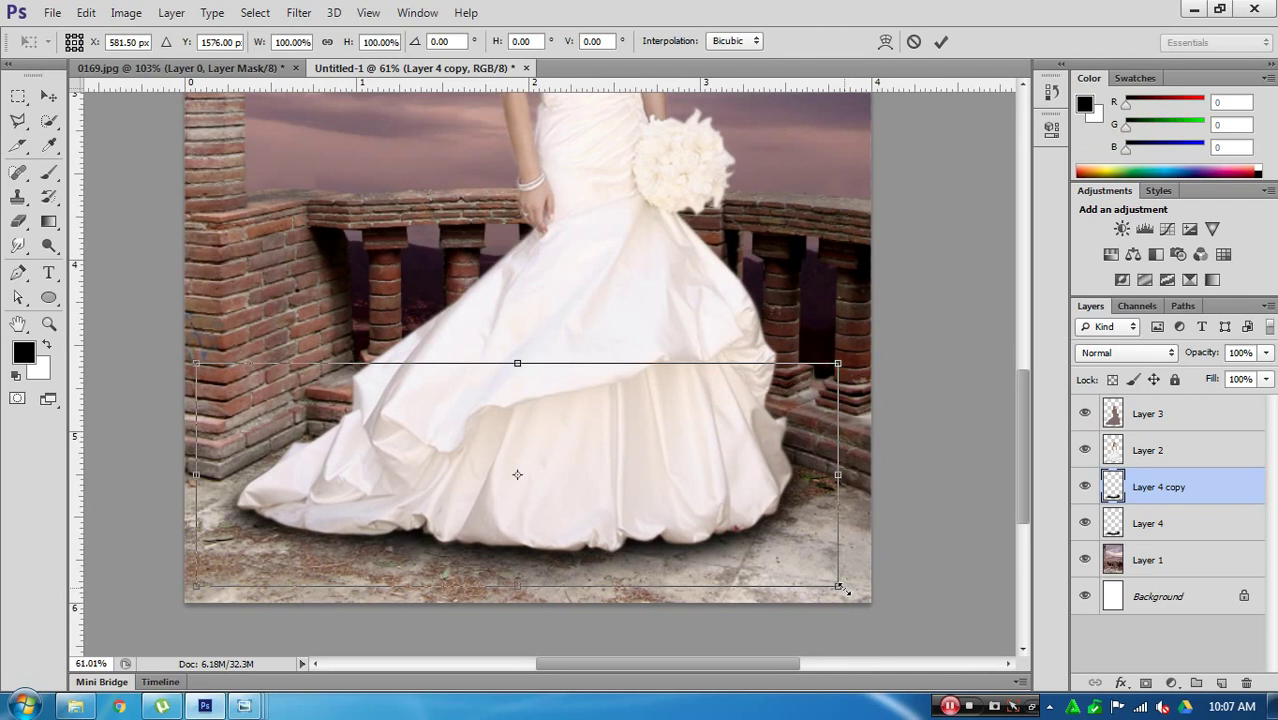
drag(842, 590, 823, 583)
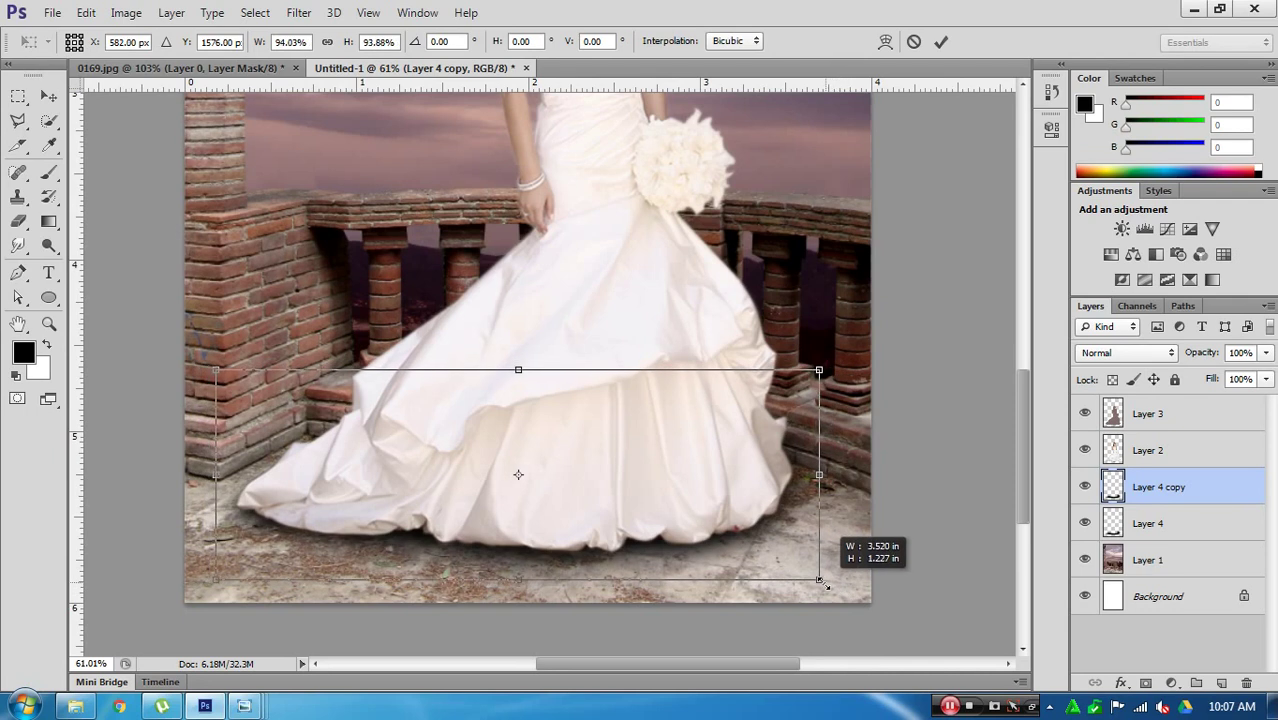
drag(823, 583, 808, 575)
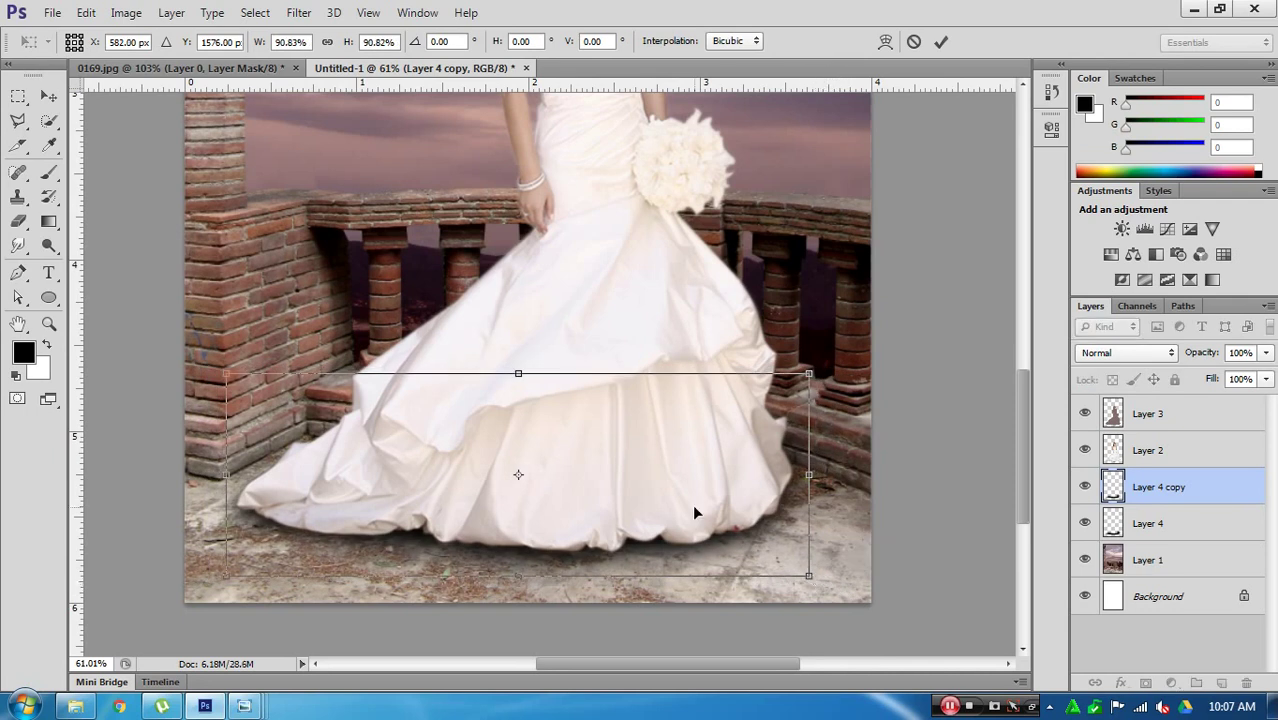
key(Return)
Step: Lower Layer 4's opacity slightly and set Layer 4 copy to 56% opacity
click(1083, 490)
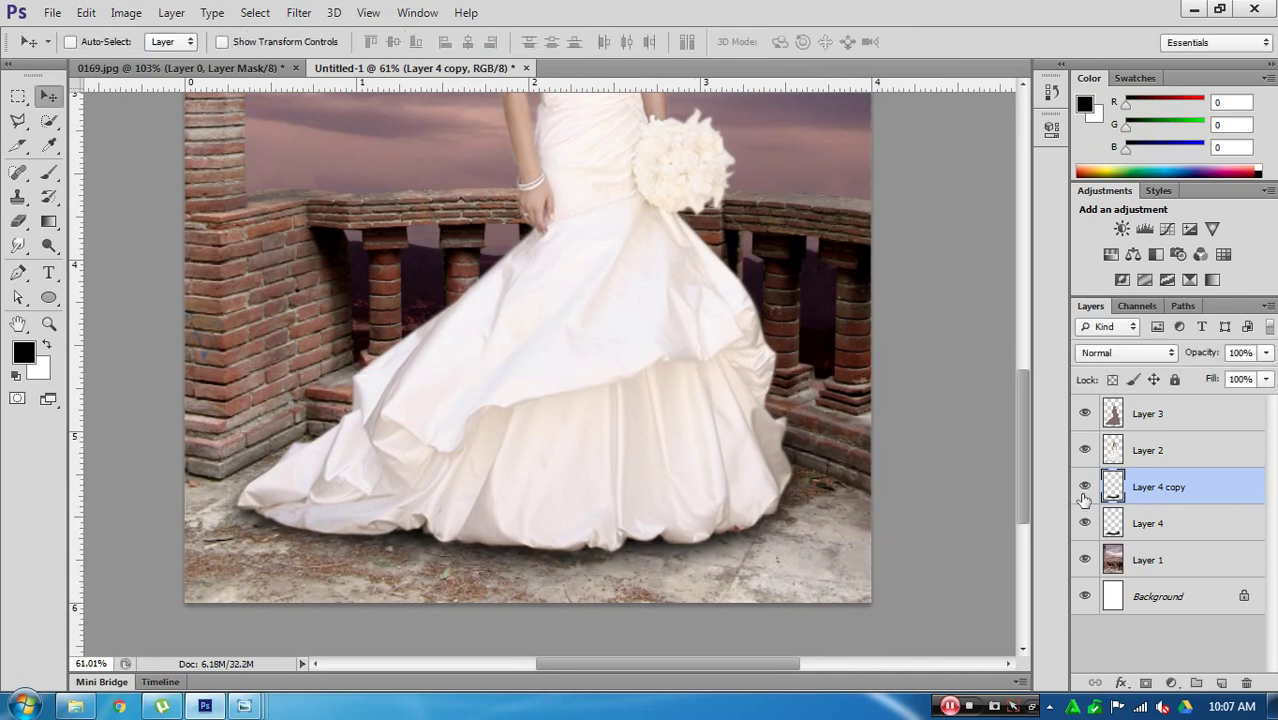
mouse_move(1200, 353)
mouse_down()
mouse_move(1174, 356)
mouse_move(1193, 358)
mouse_up()
click(1162, 532)
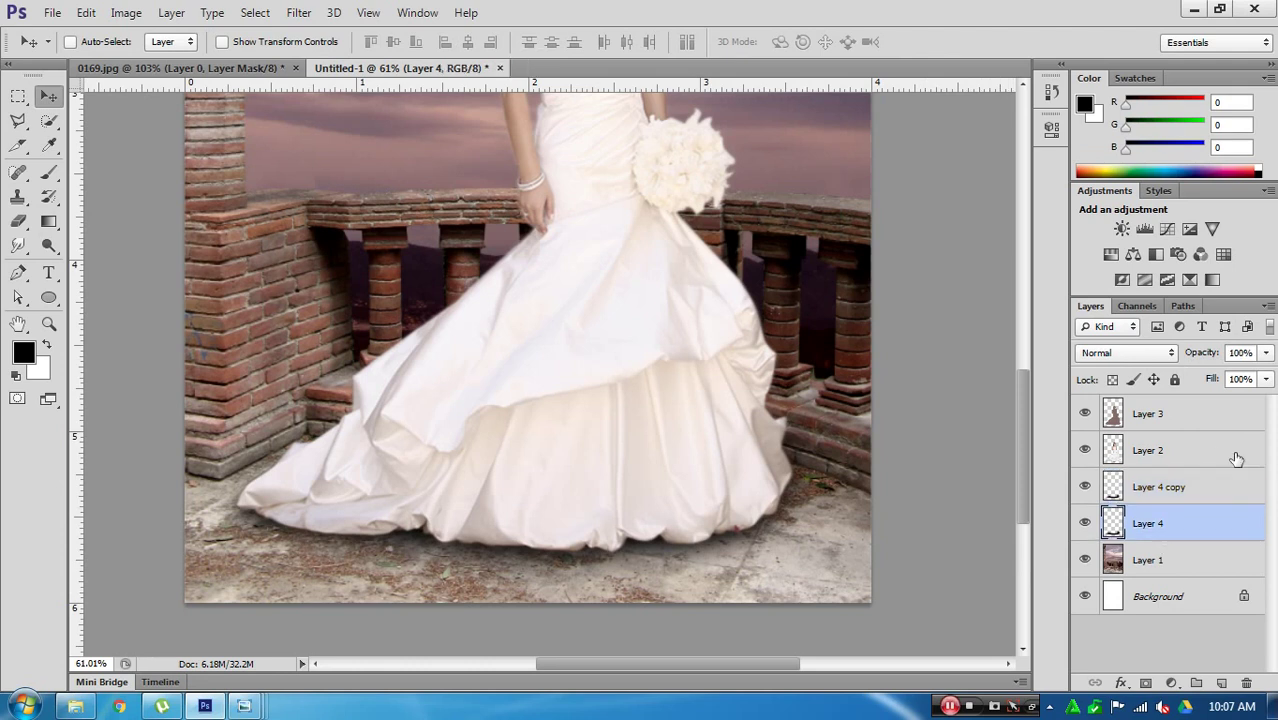
drag(1194, 358, 1186, 358)
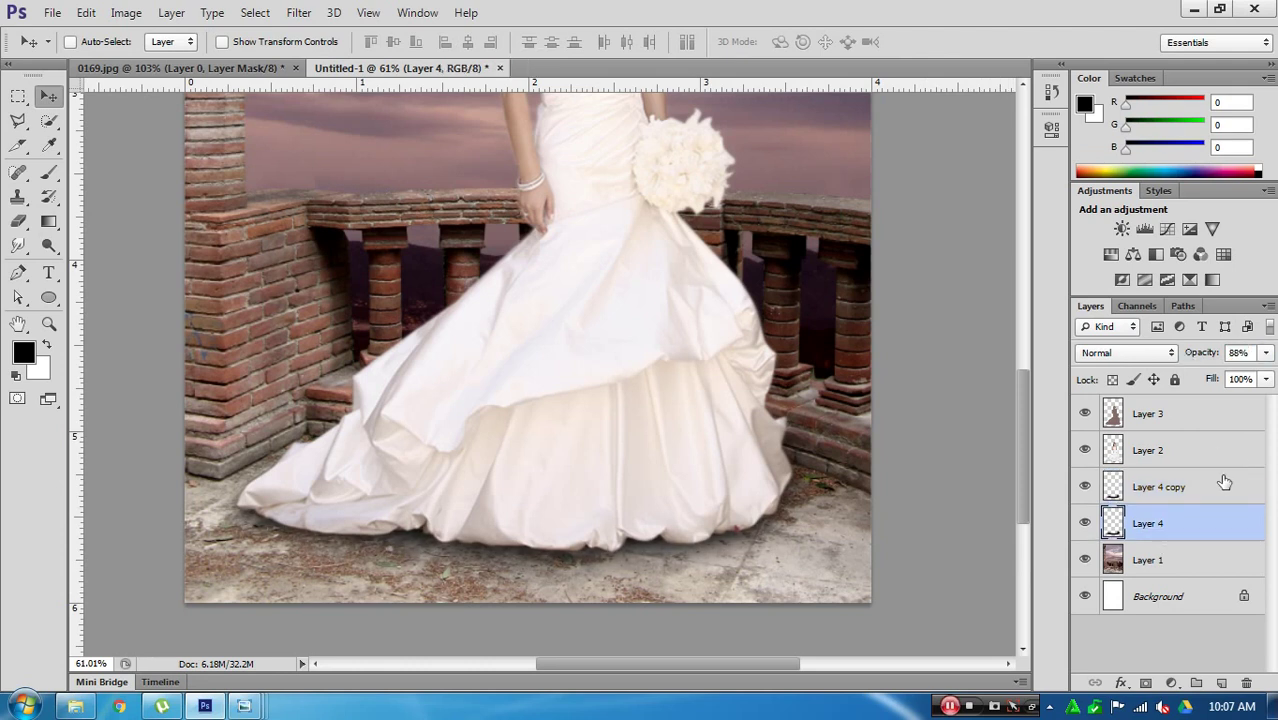
click(1188, 497)
drag(1203, 358, 1199, 358)
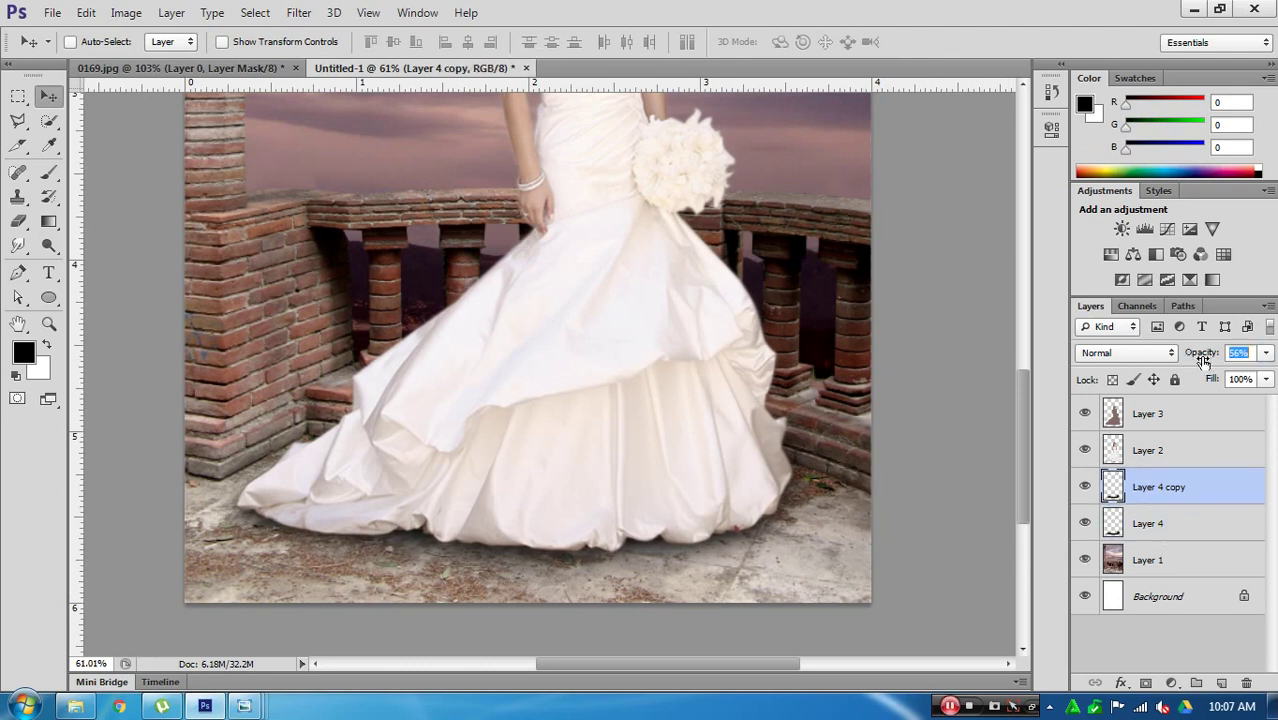
key(z)
mouse_move(851, 477)
mouse_down()
mouse_move(838, 509)
mouse_move(756, 337)
mouse_move(736, 374)
mouse_up()
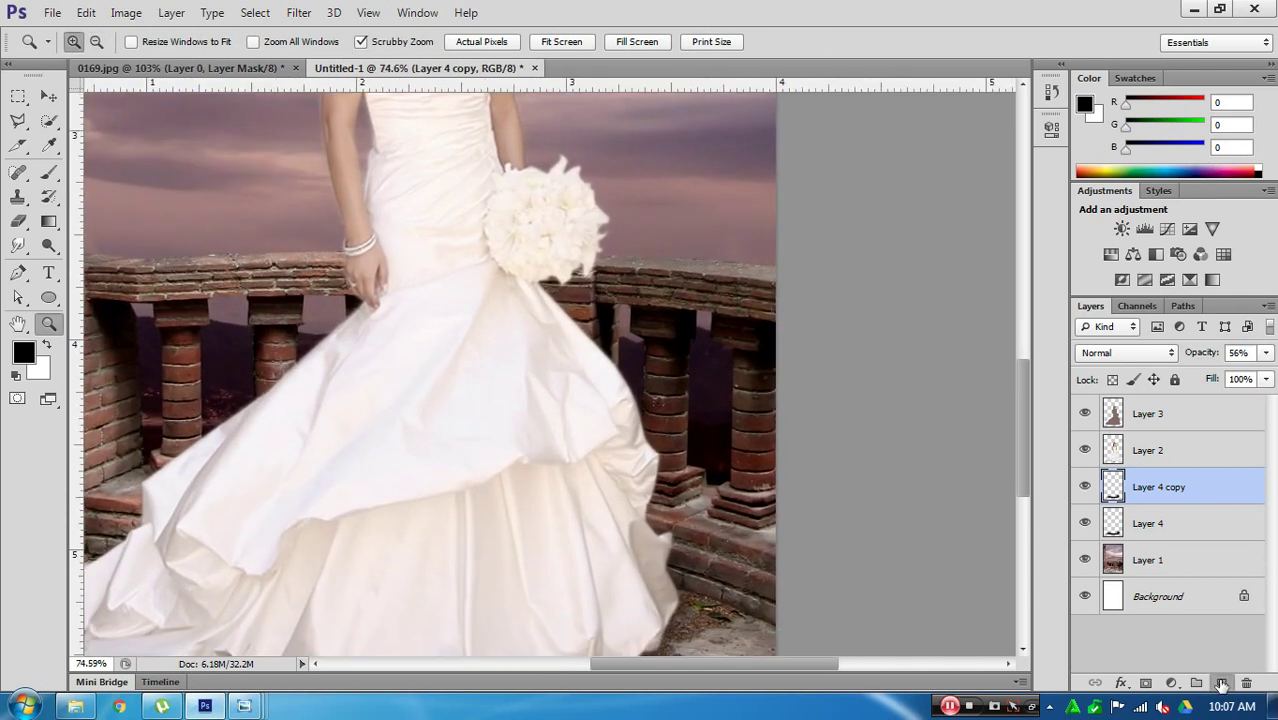
Step: On a new Layer 5, paint soft black shading along the dress's right edge and beside the bouquet
click(1221, 683)
key(b)
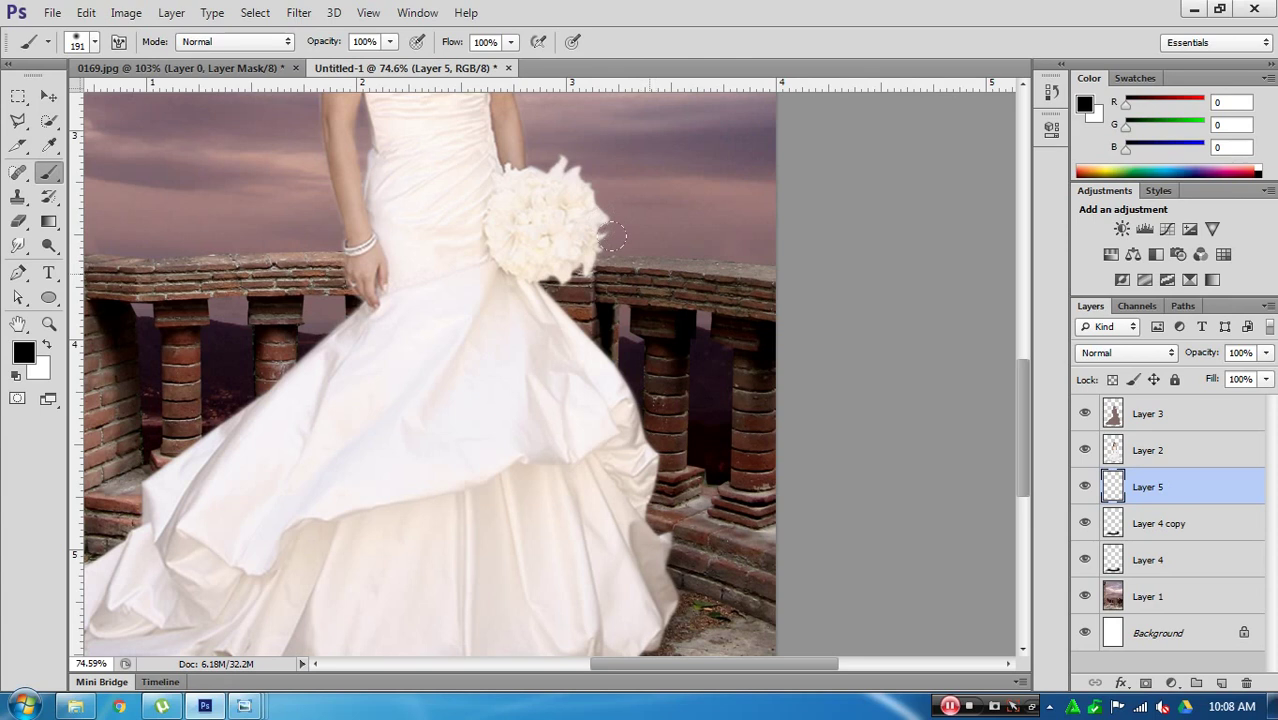
mouse_move(645, 245)
mouse_down()
mouse_move(592, 265)
mouse_move(700, 261)
mouse_move(538, 210)
mouse_up()
key(ctrl+z)
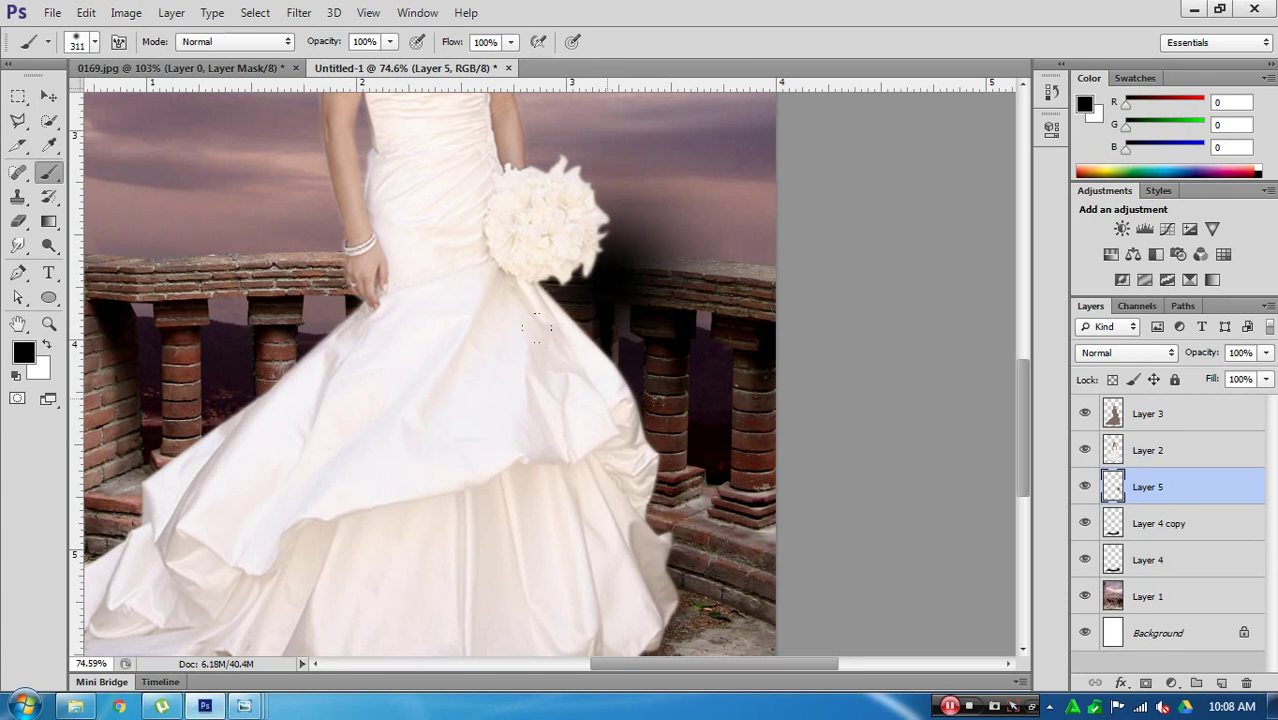
drag(536, 328, 540, 463)
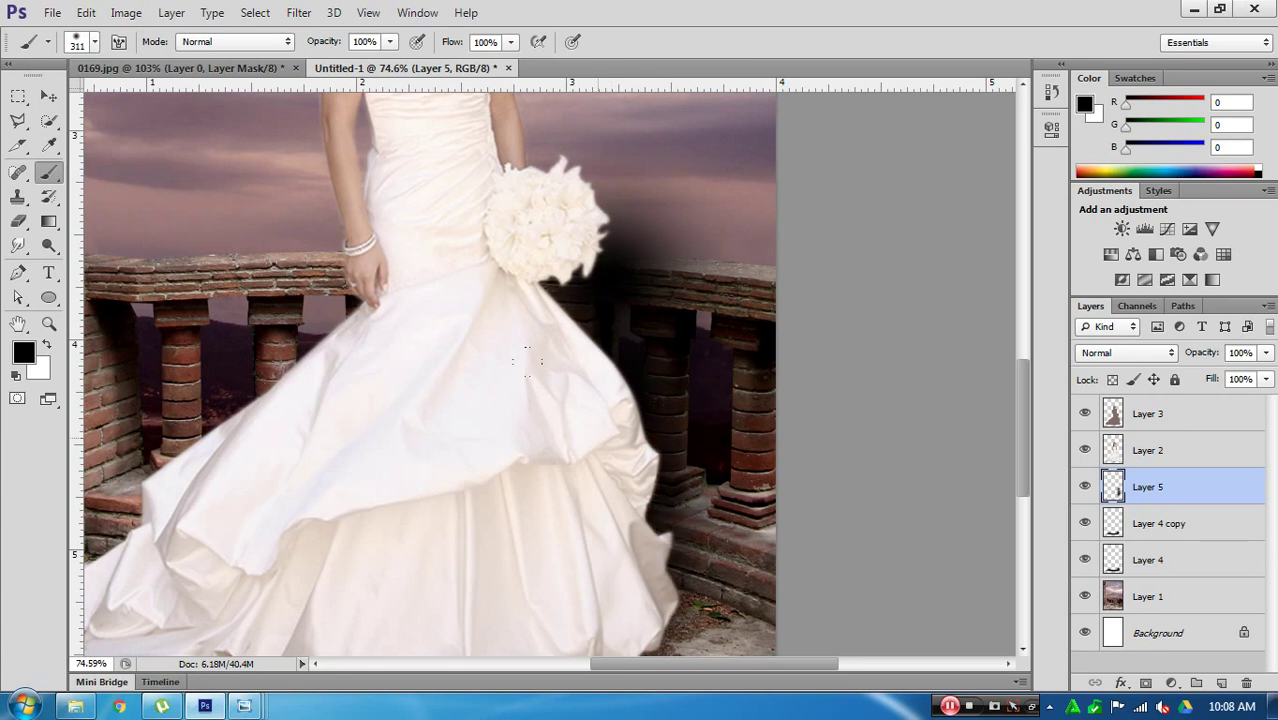
mouse_move(527, 240)
mouse_down()
mouse_move(650, 250)
mouse_move(537, 183)
mouse_move(543, 338)
mouse_up()
drag(572, 518, 578, 518)
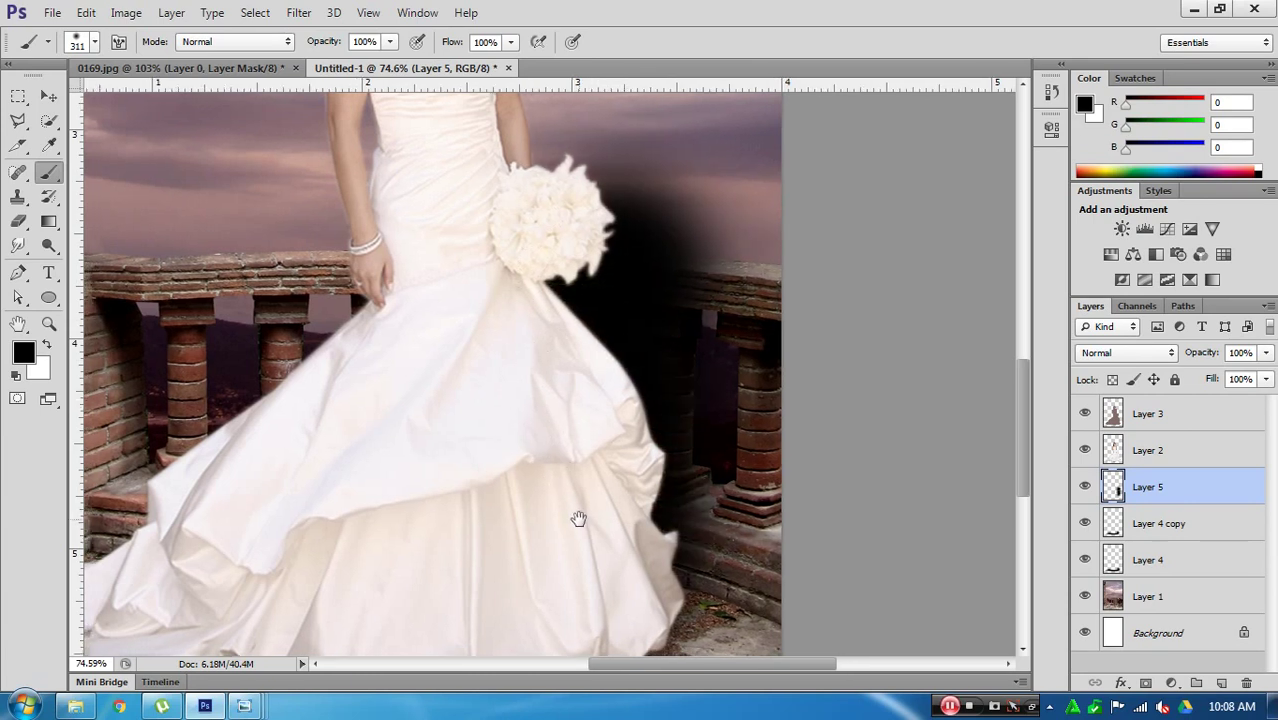
Step: Hide Layer 5, Layer 3, Layer 2, Layer 4 copy and Layer 4, leaving only the balcony
key(v)
click(1085, 486)
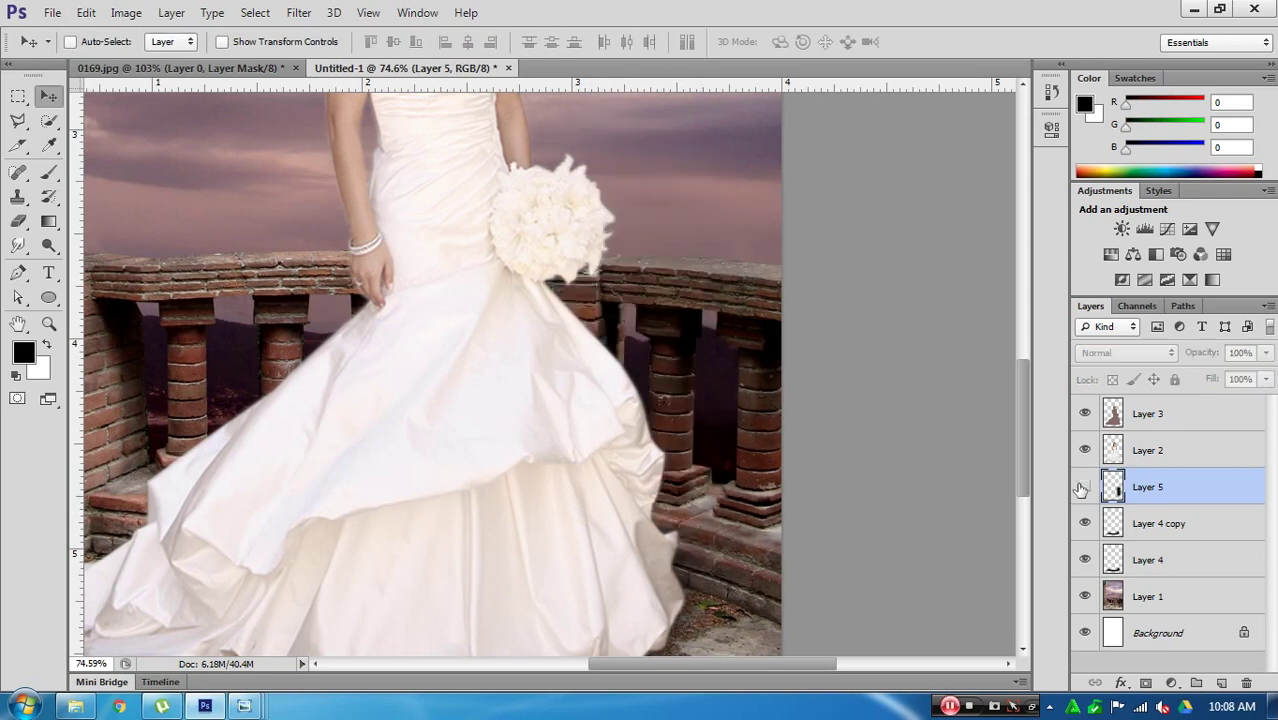
click(1085, 450)
click(1085, 413)
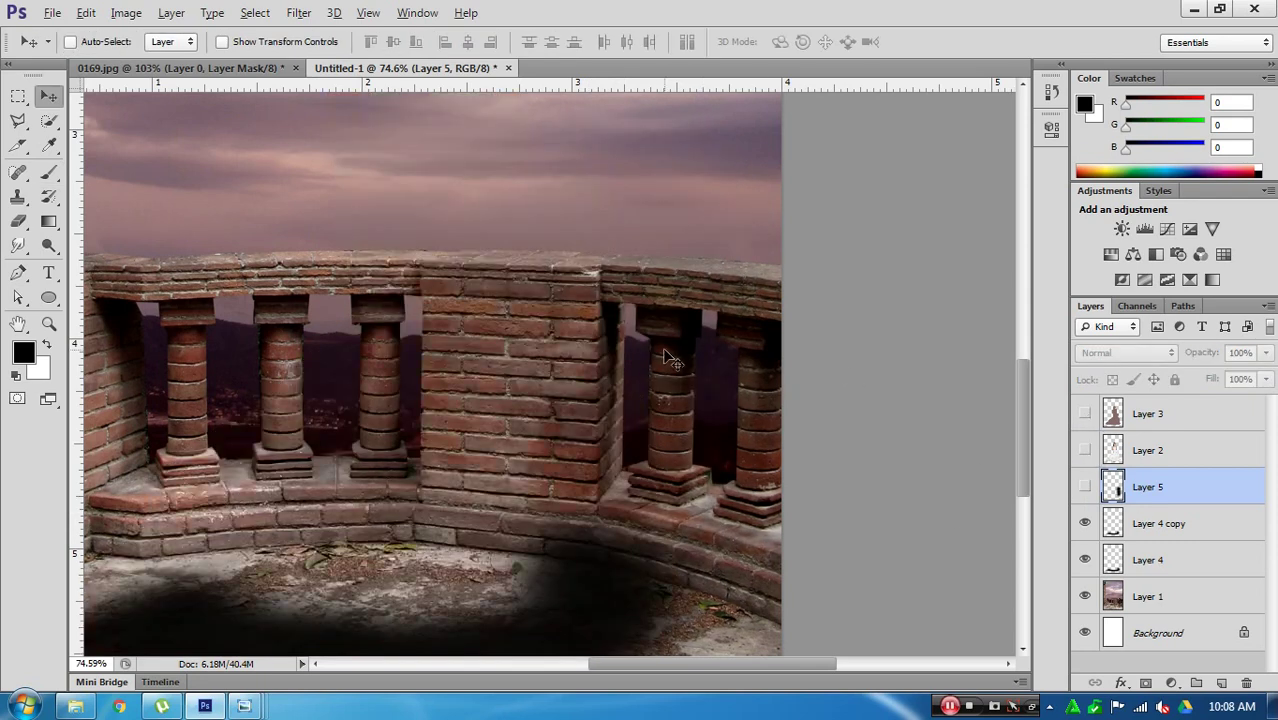
scroll(697, 383, up, 2)
scroll(993, 523, right, 2)
click(1085, 523)
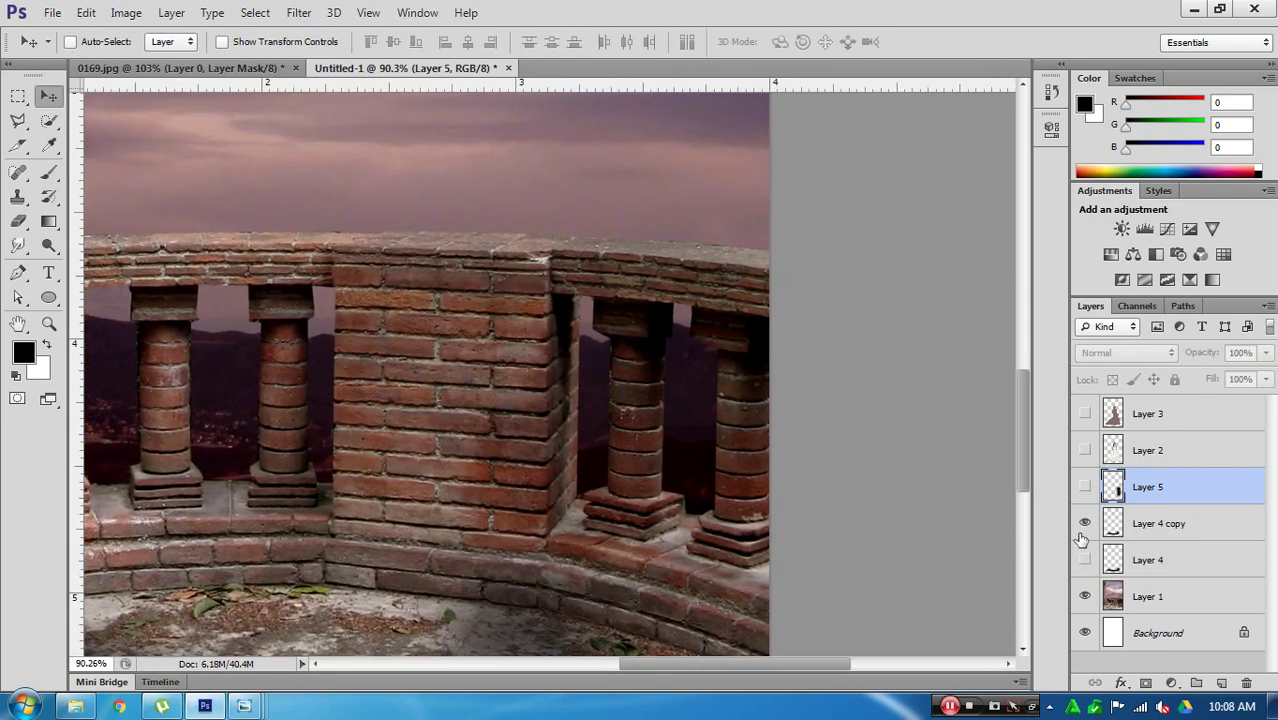
click(1085, 560)
click(1085, 486)
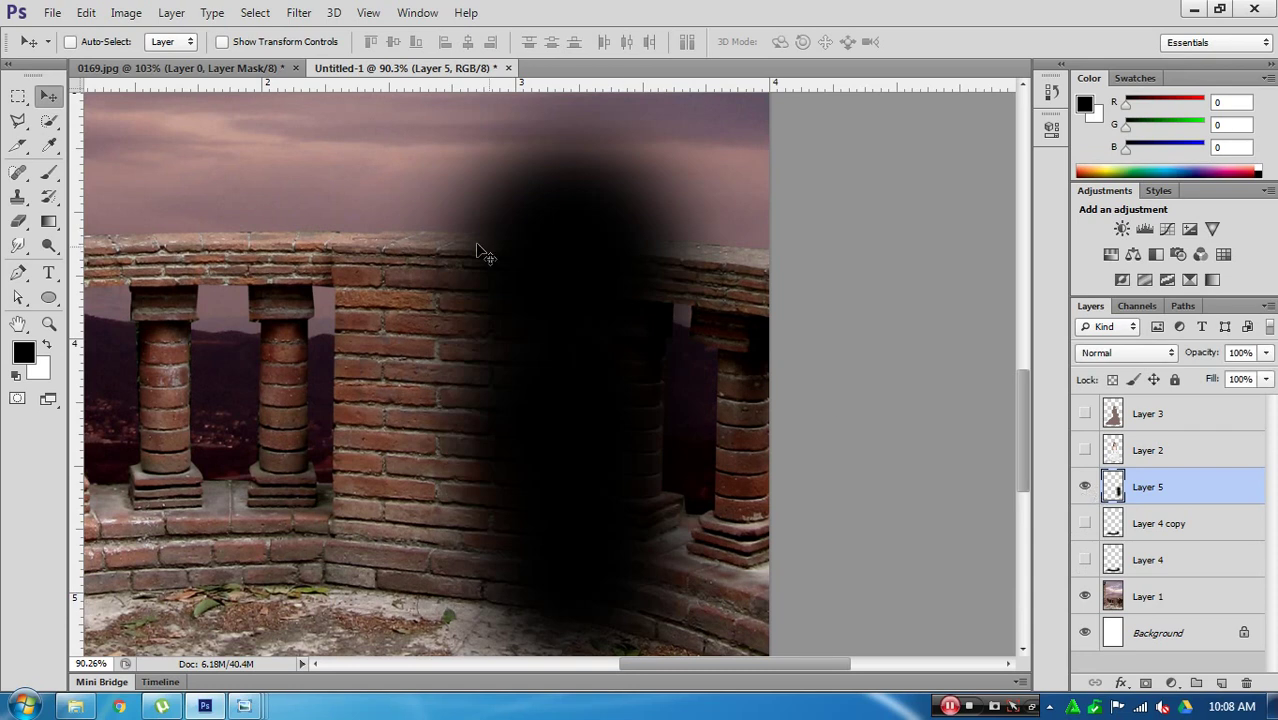
click(1085, 486)
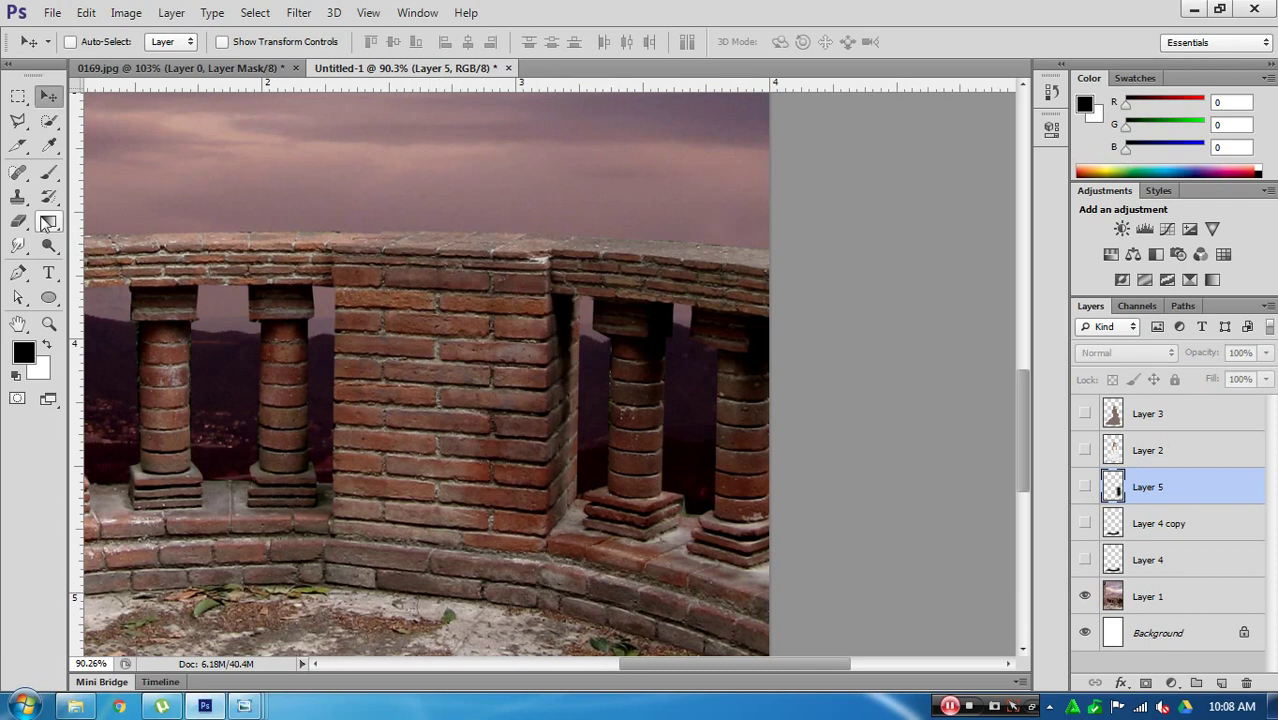
Step: Start a Pen path with a point along the wall top beside the central pier
click(19, 273)
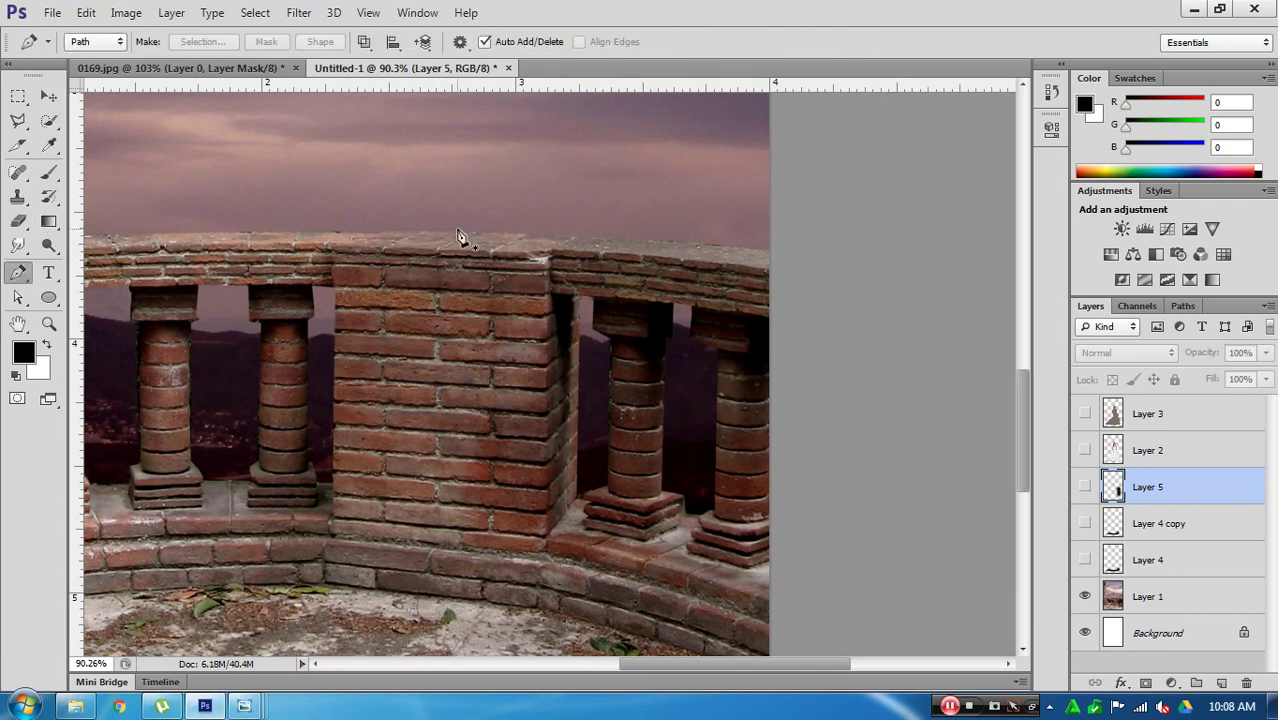
scroll(458, 240, up, 5)
drag(767, 302, 711, 270)
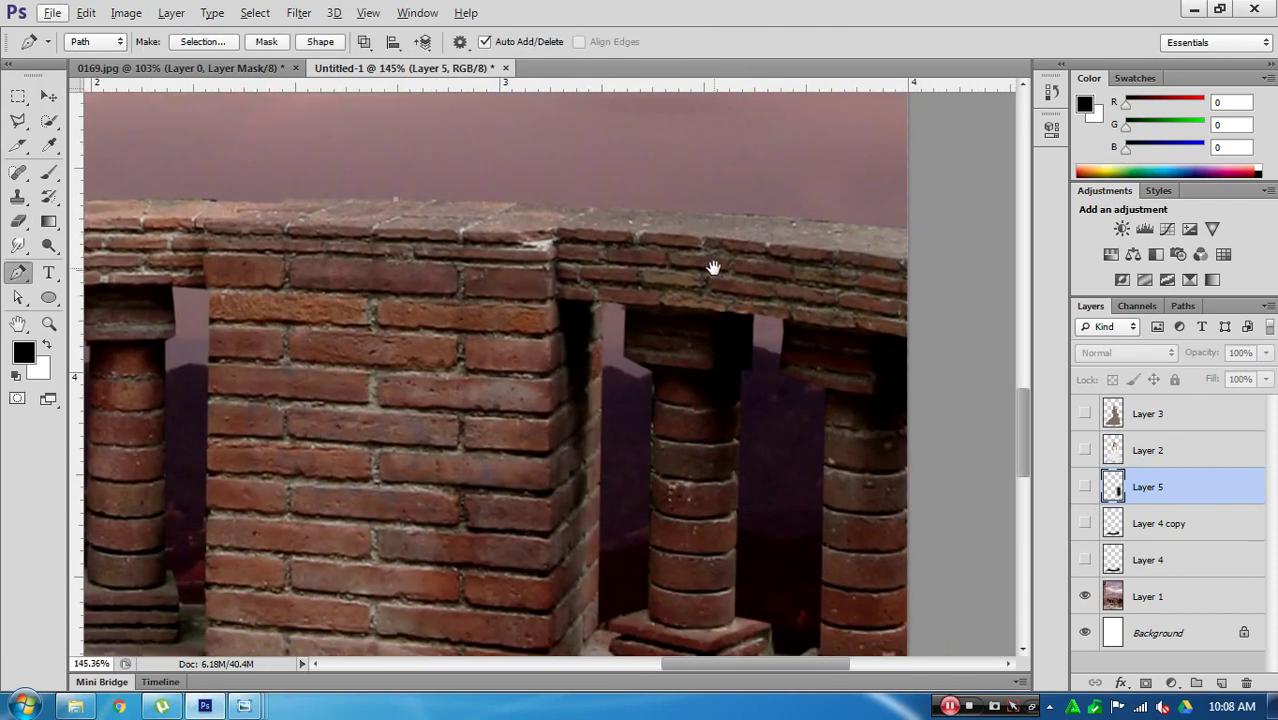
click(784, 216)
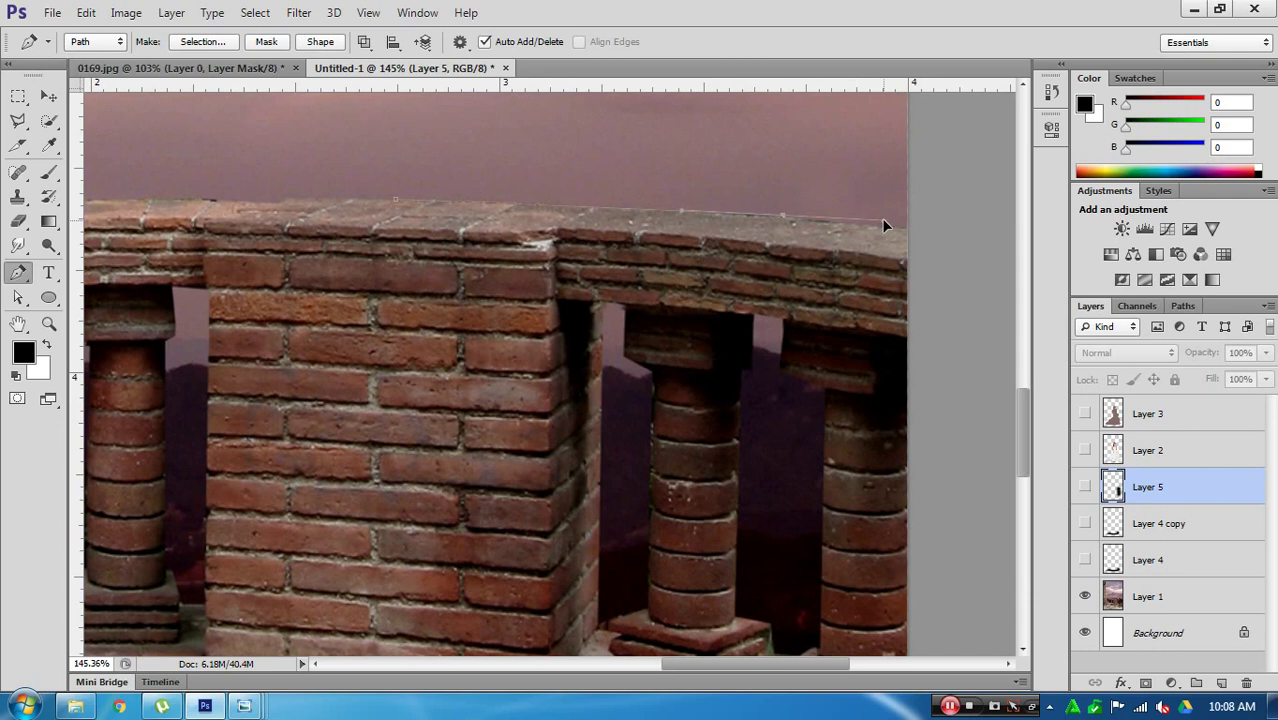
scroll(818, 460, down, 3)
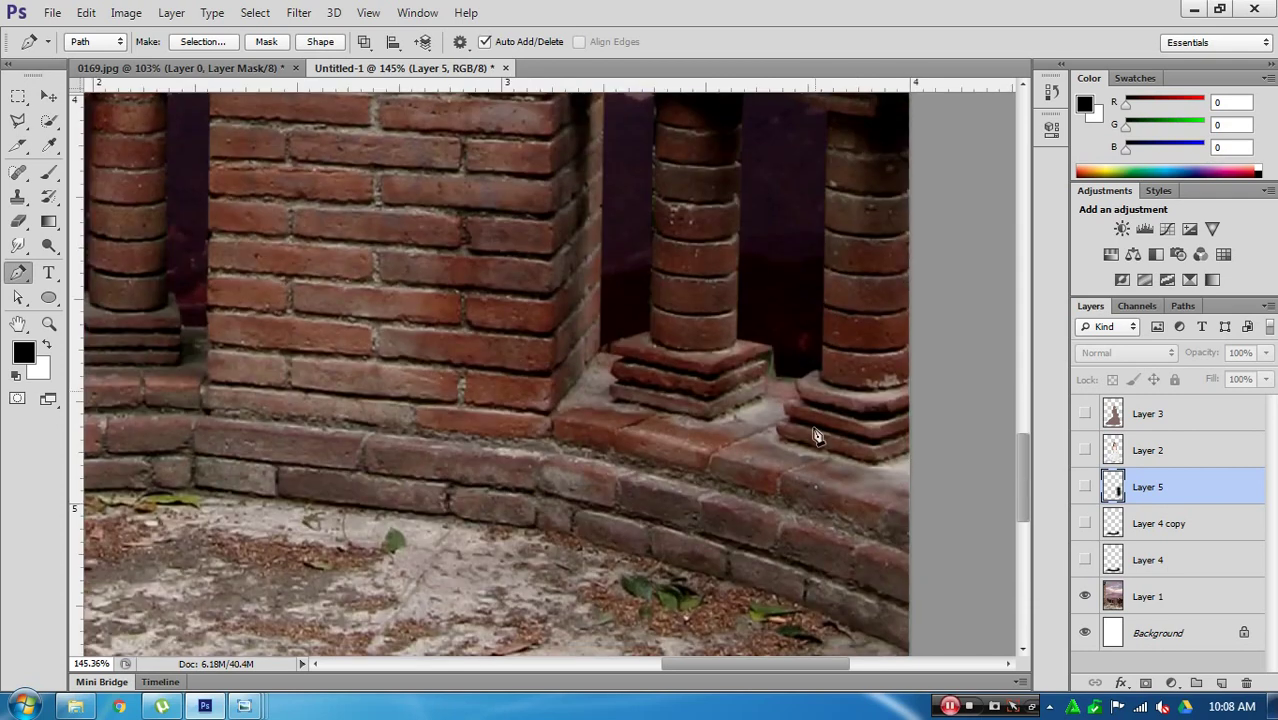
scroll(765, 605, down, 2)
scroll(762, 612, down, 3)
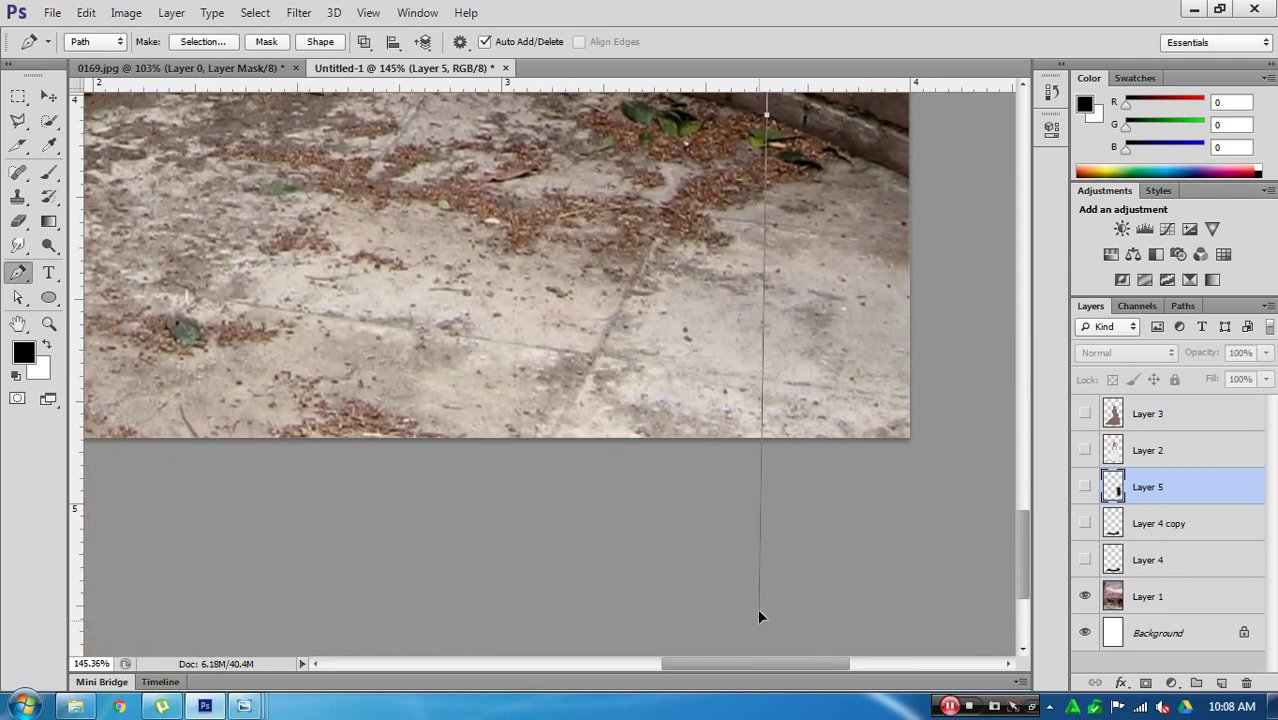
scroll(742, 468, up, 1)
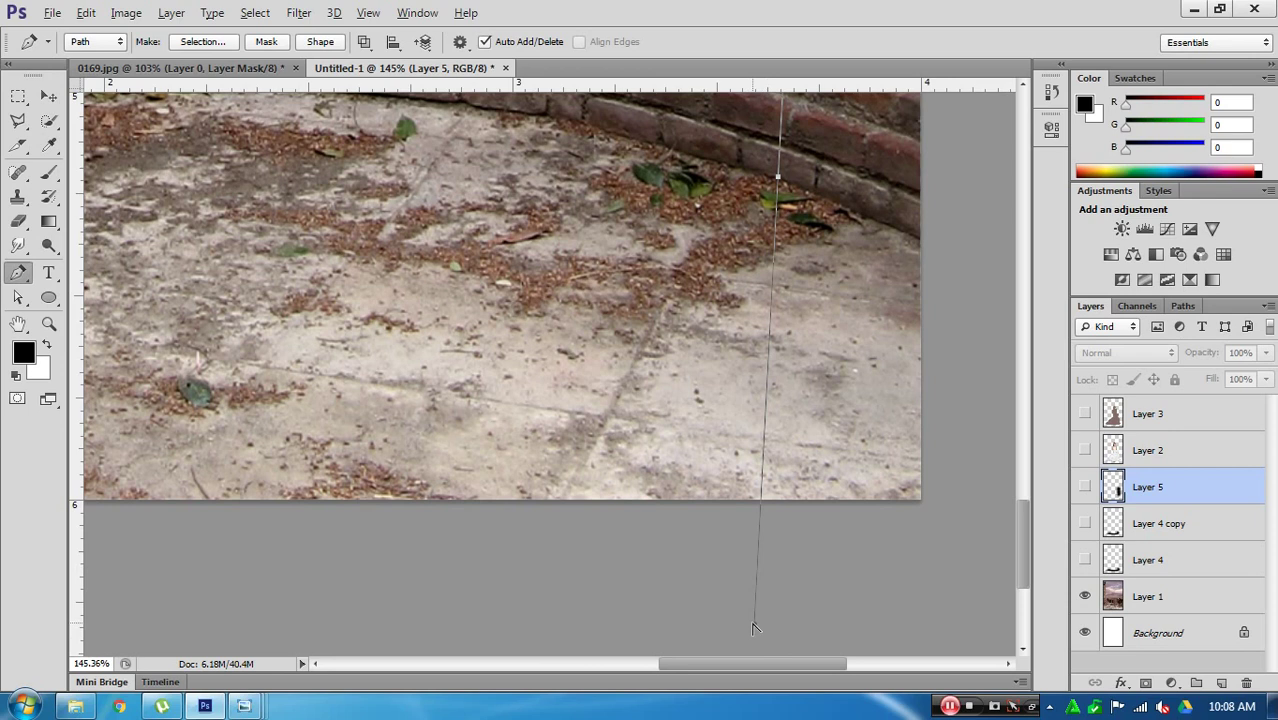
scroll(627, 240, up, 3)
scroll(420, 390, left, 2)
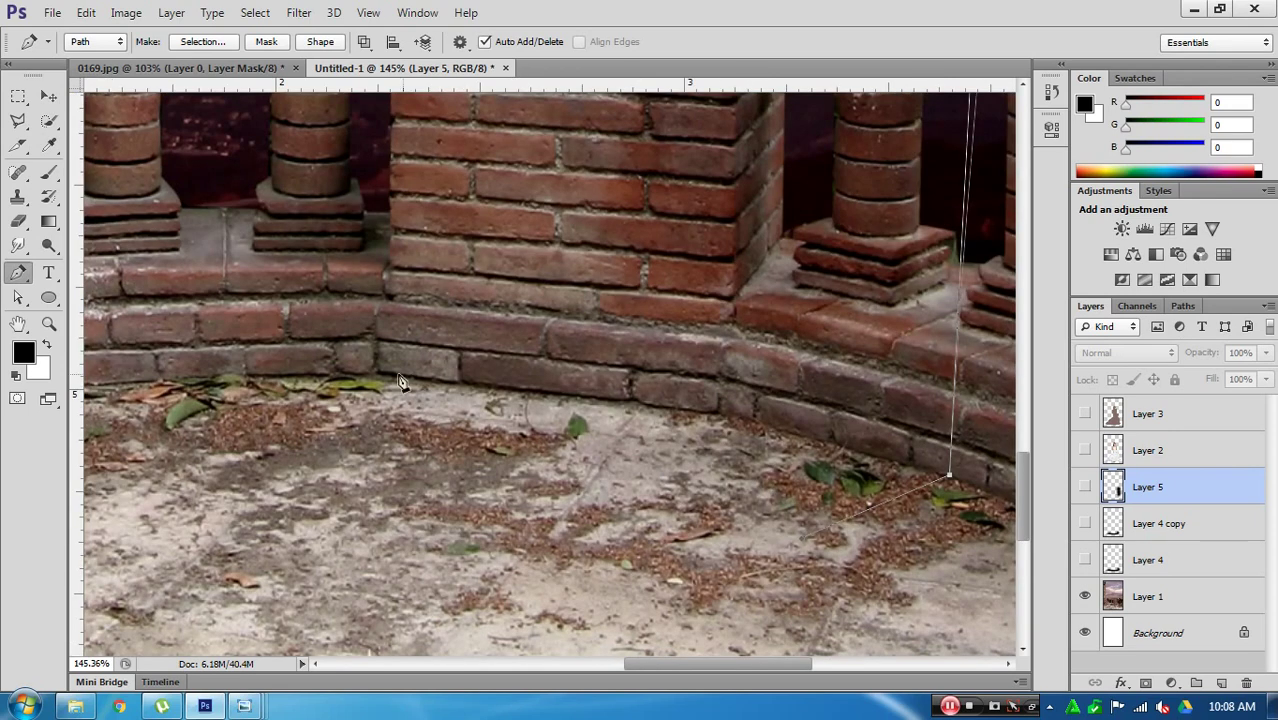
Step: Add points at the pier's lower left and top, then convert the path to a selection
drag(385, 375, 236, 407)
scroll(404, 279, up, 3)
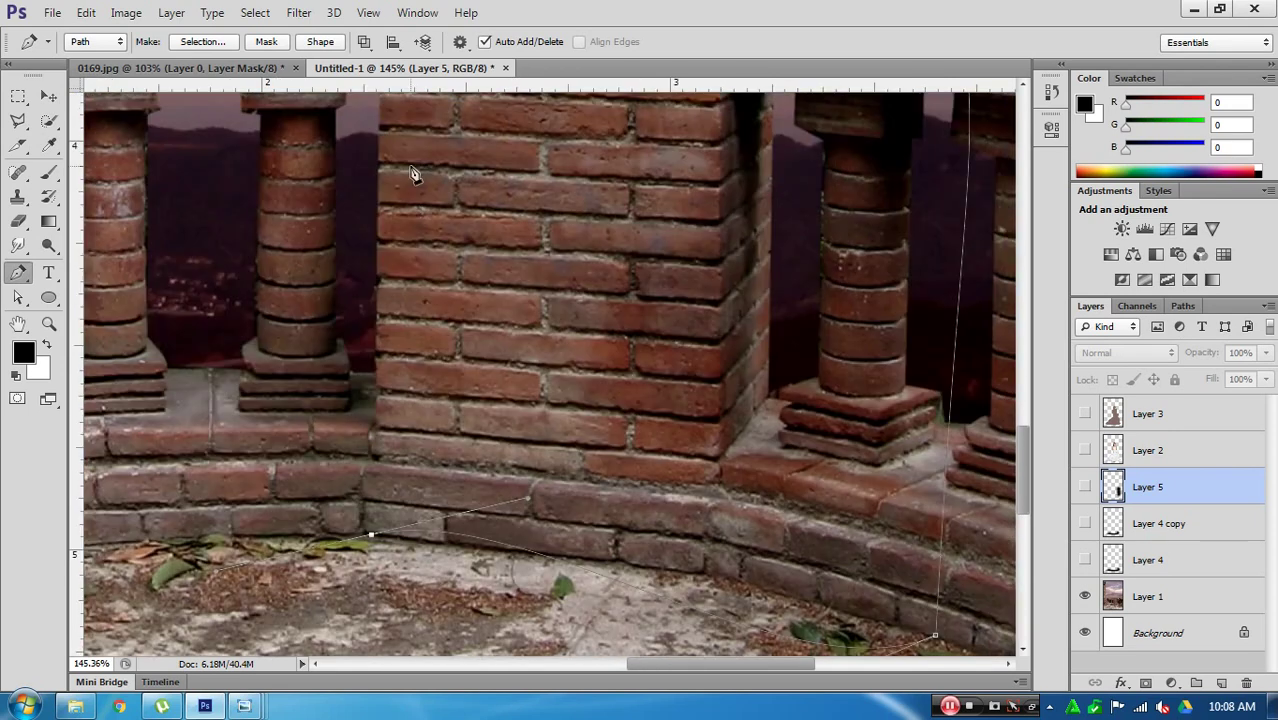
click(411, 172)
scroll(460, 200, up, 3)
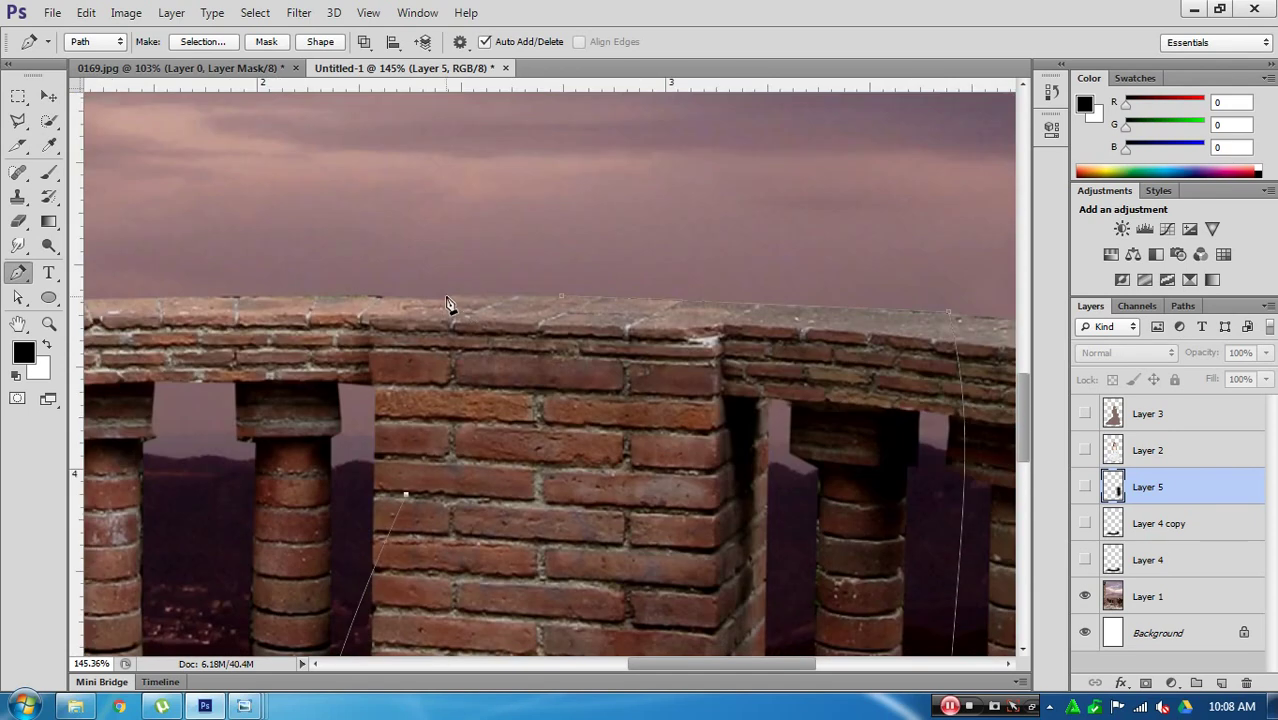
click(446, 298)
key(ctrl+Return)
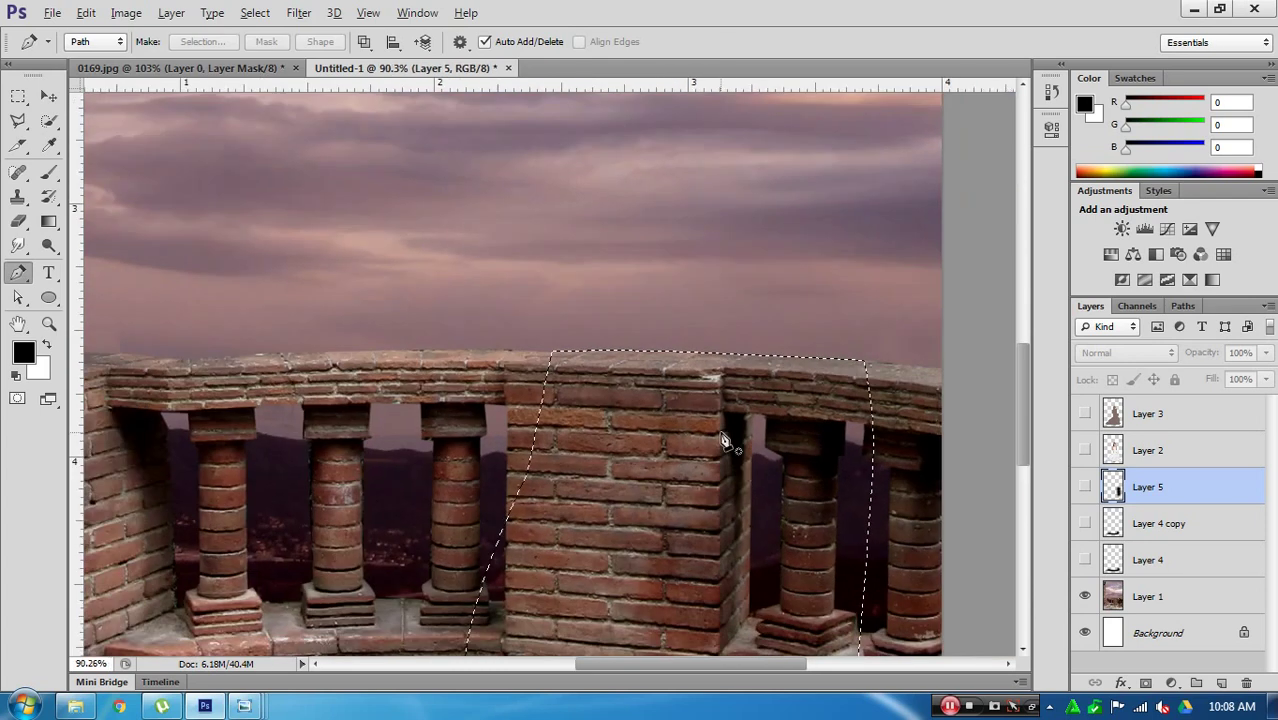
Step: Show Layer 5 again and try deleting the shading inside the selection, then undo it
scroll(742, 471, down, 5)
click(1085, 486)
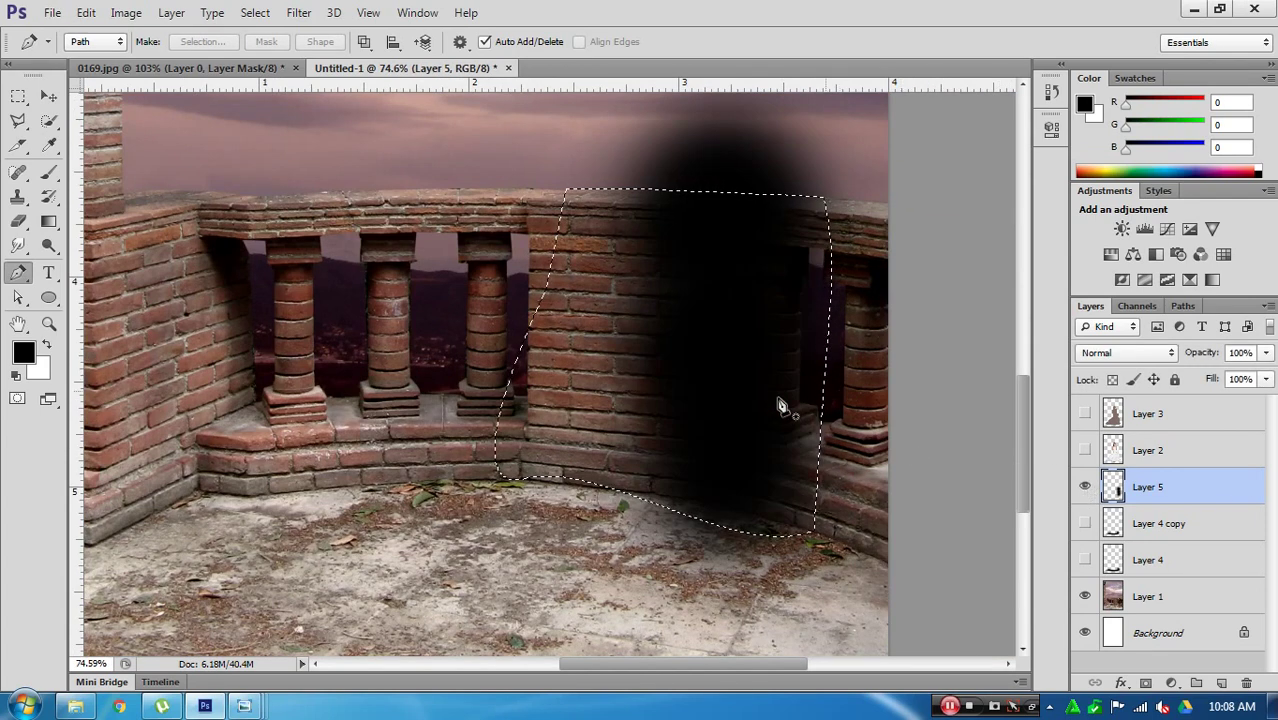
key(Delete)
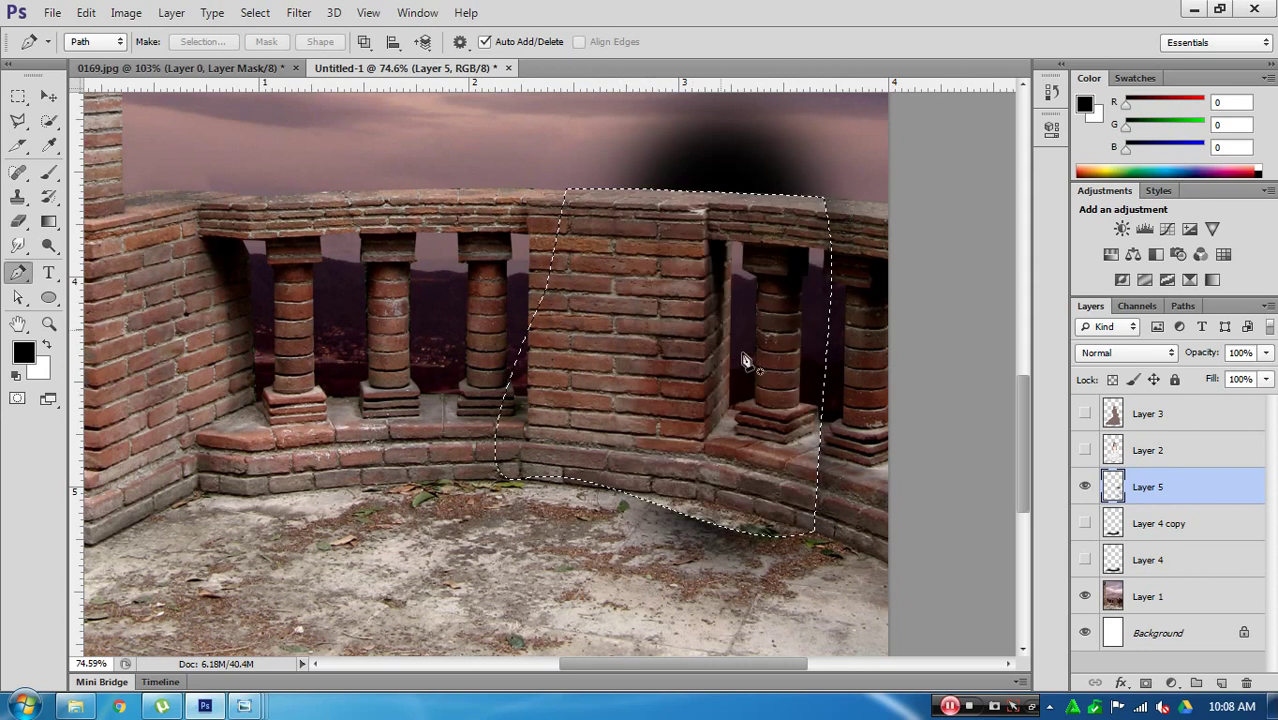
key(ctrl+z)
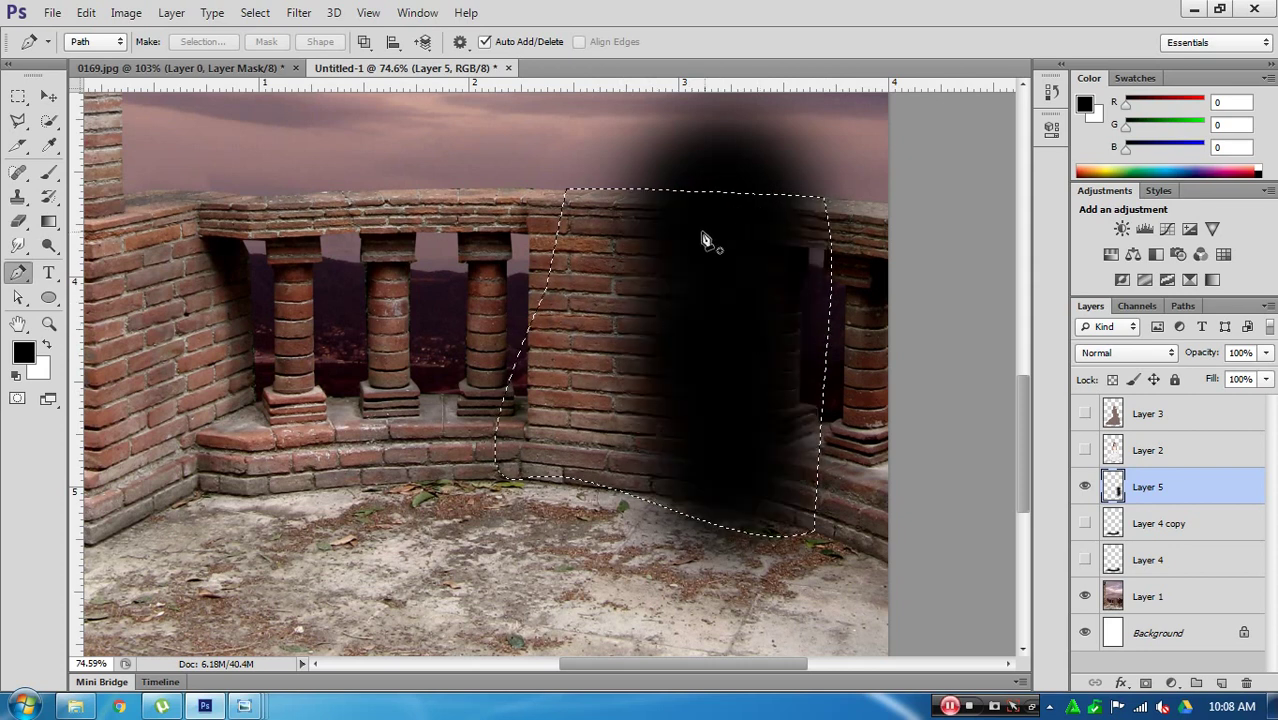
Step: Feather the pier selection by 8 pixels
click(18, 96)
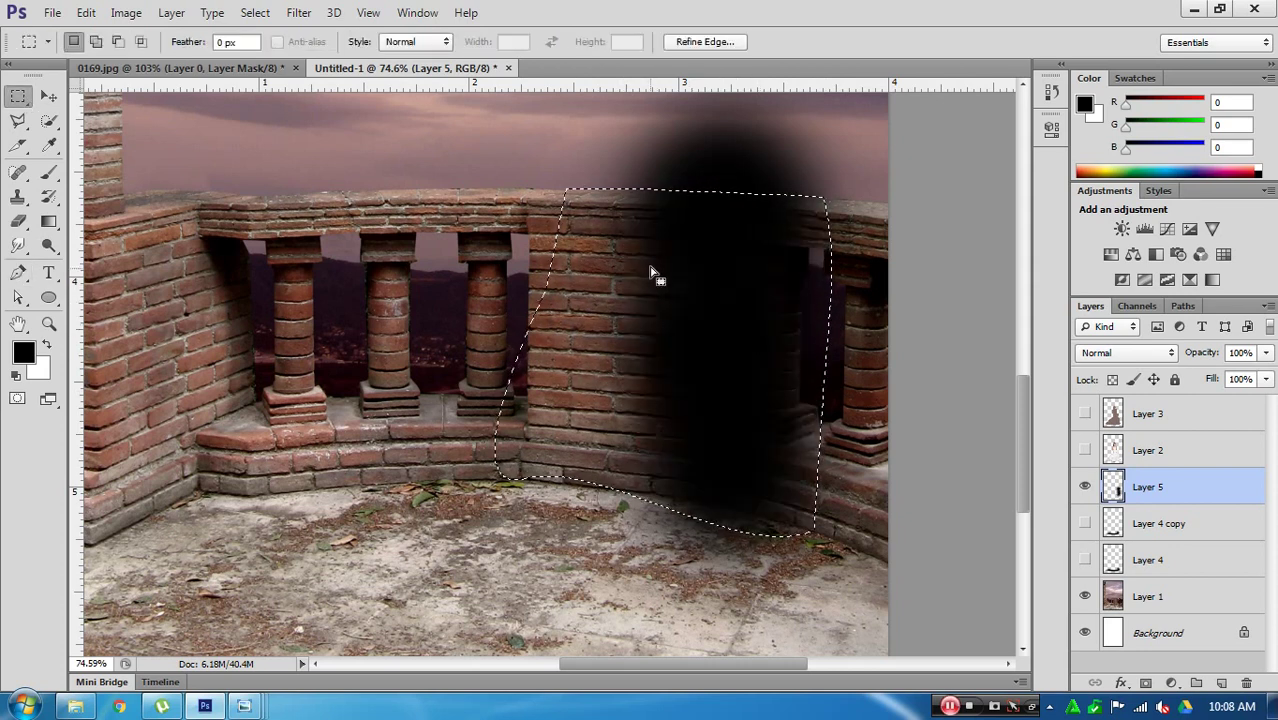
right_click(652, 270)
click(705, 322)
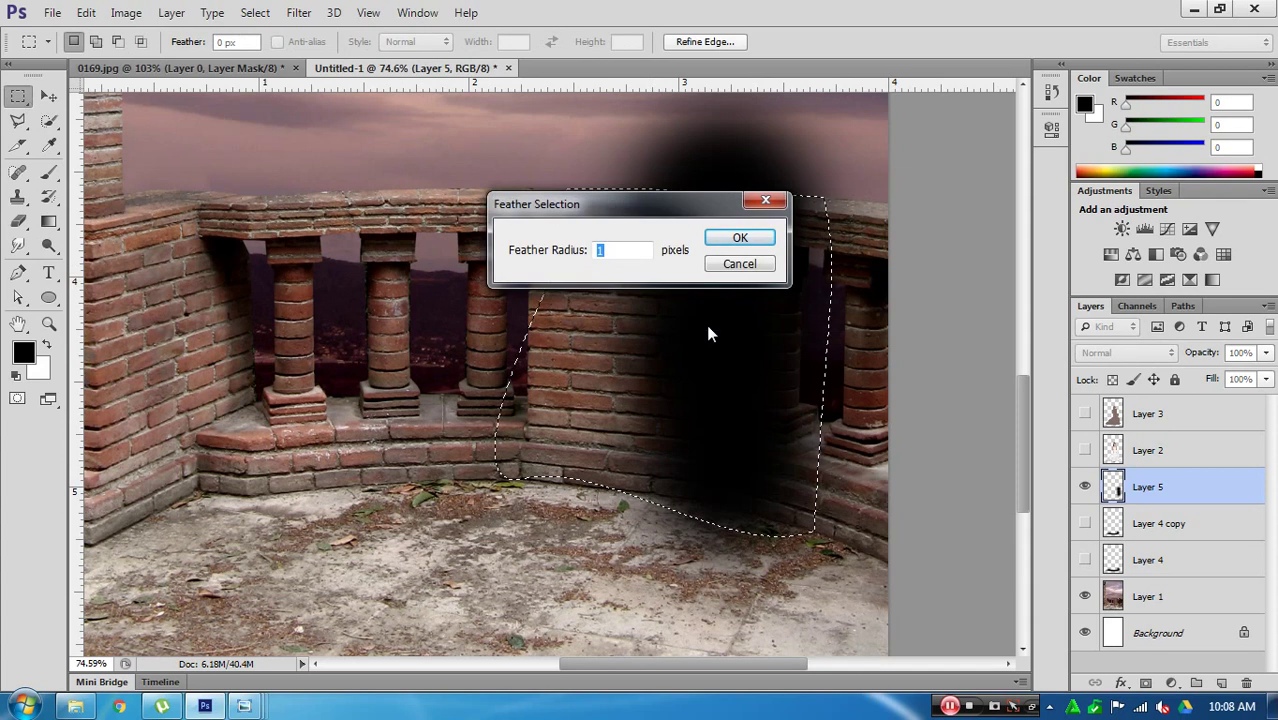
key(BackSpace)
text(8)
key(Return)
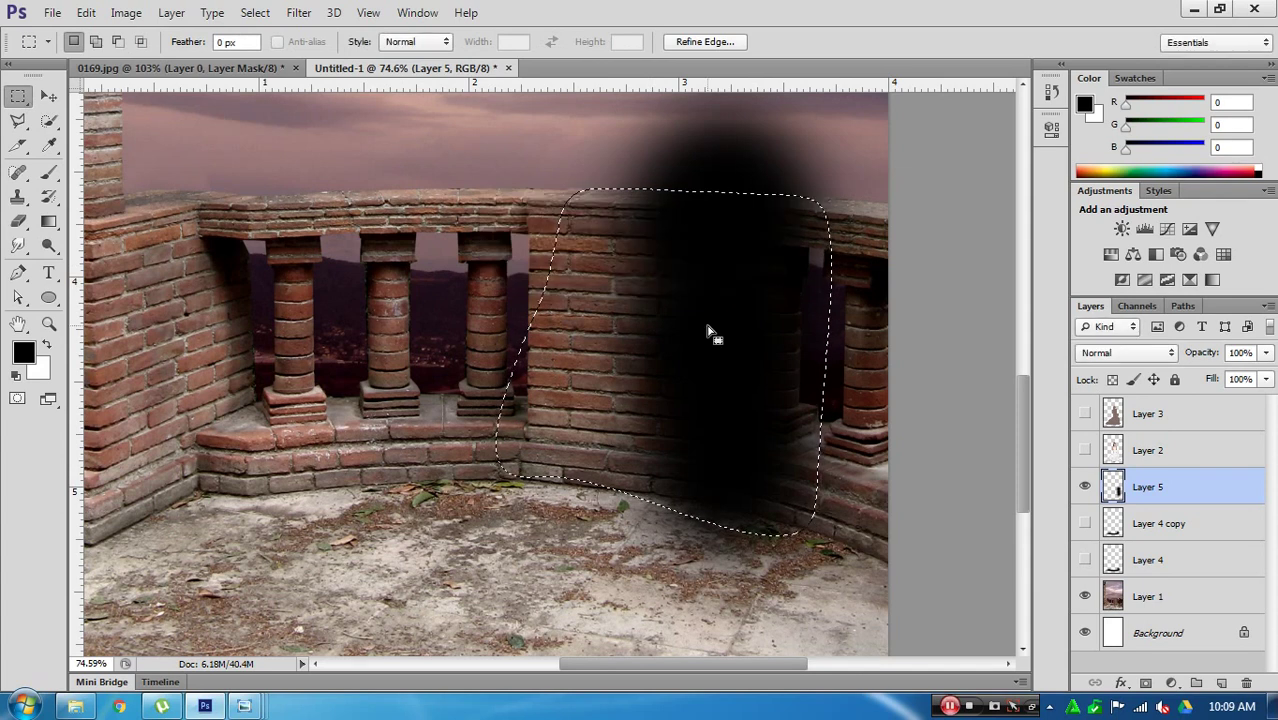
Step: Invert the selection, delete Layer 5's shading outside the pier, and deselect
right_click(707, 327)
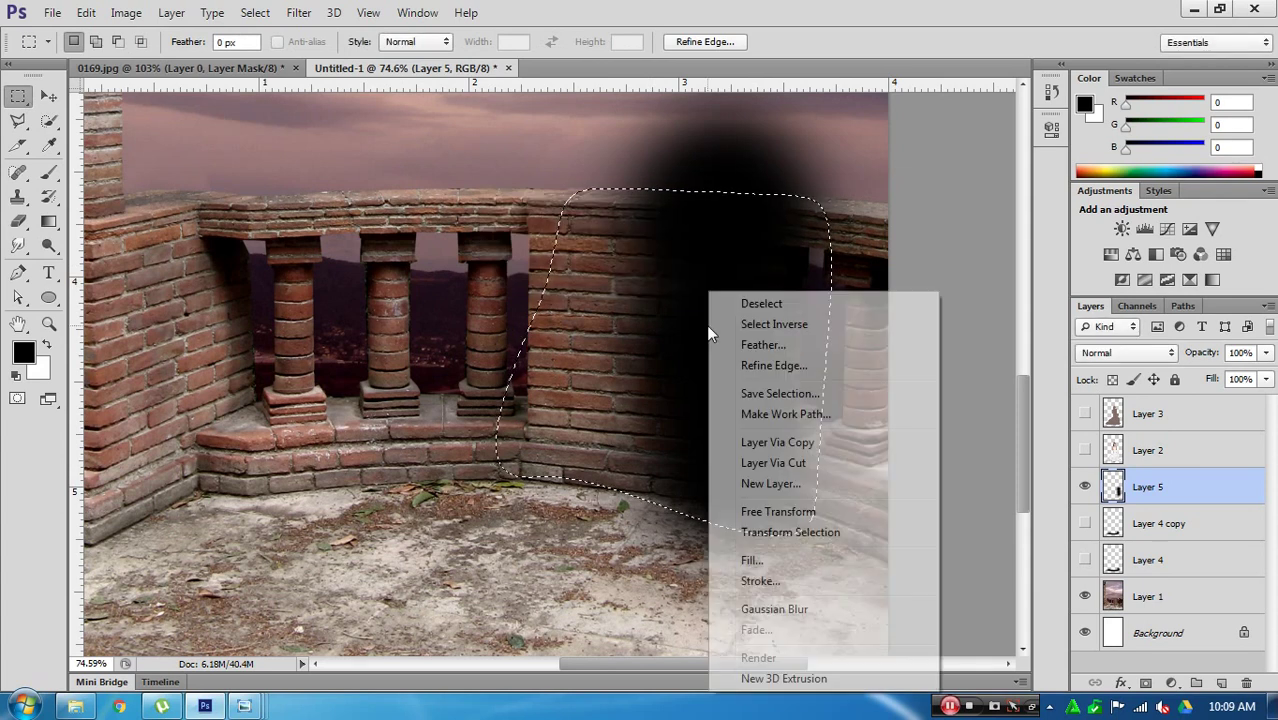
click(772, 324)
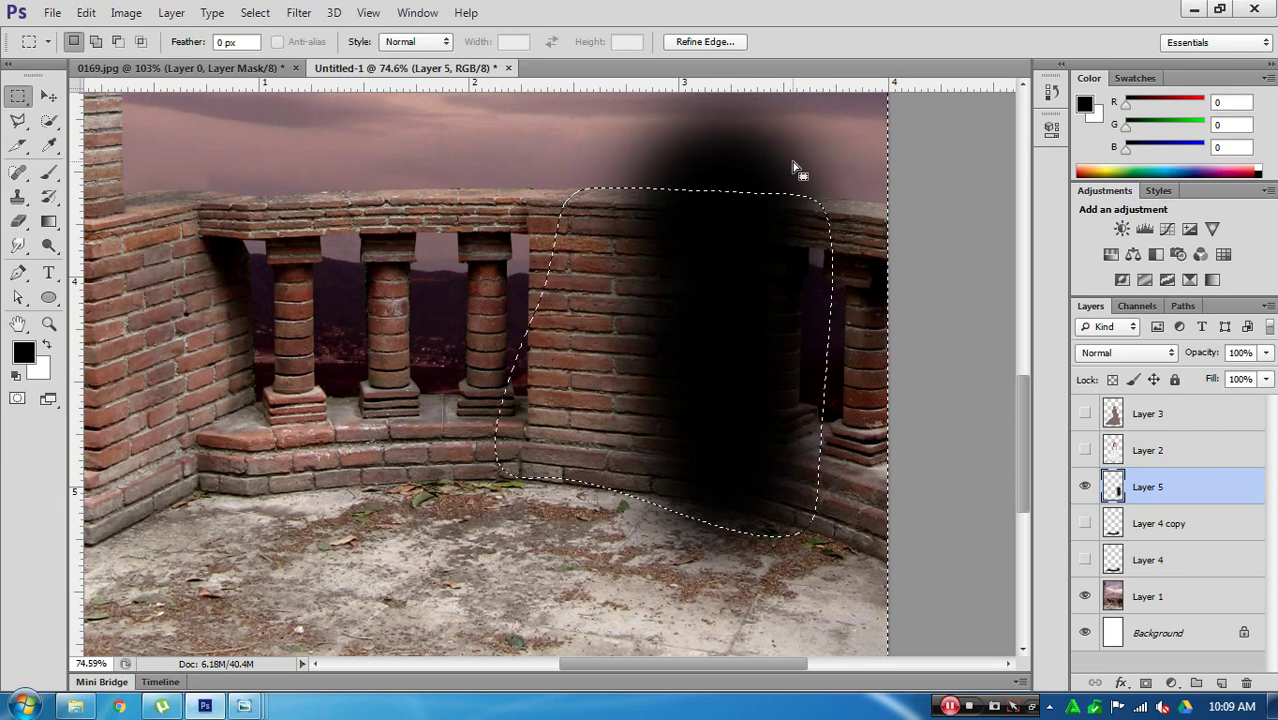
key(Delete)
key(ctrl+d)
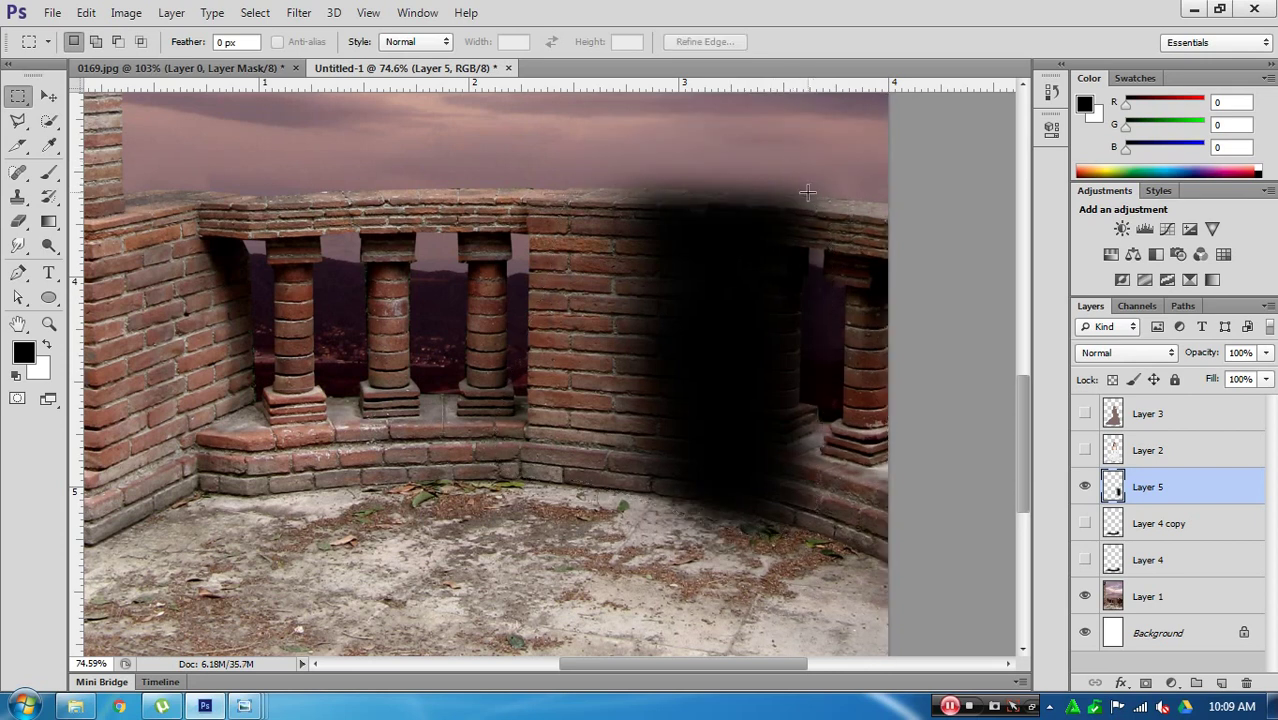
key(v)
click(1085, 450)
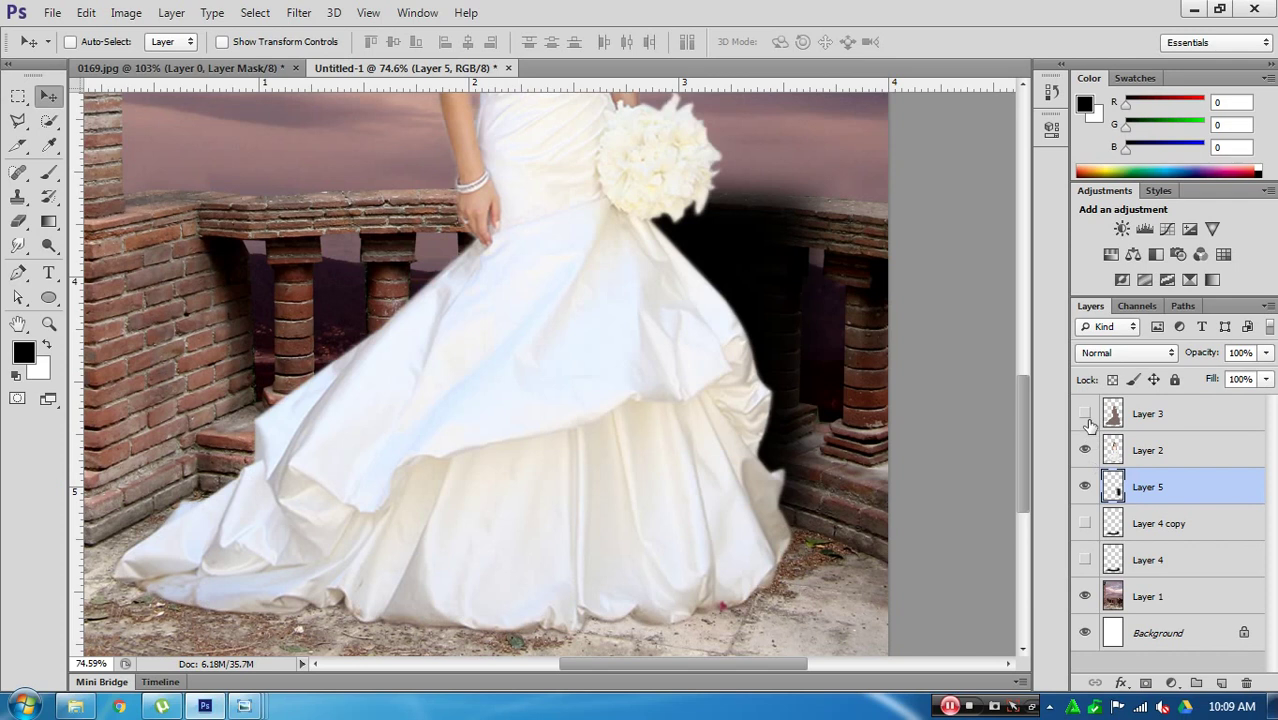
click(1085, 523)
click(1085, 560)
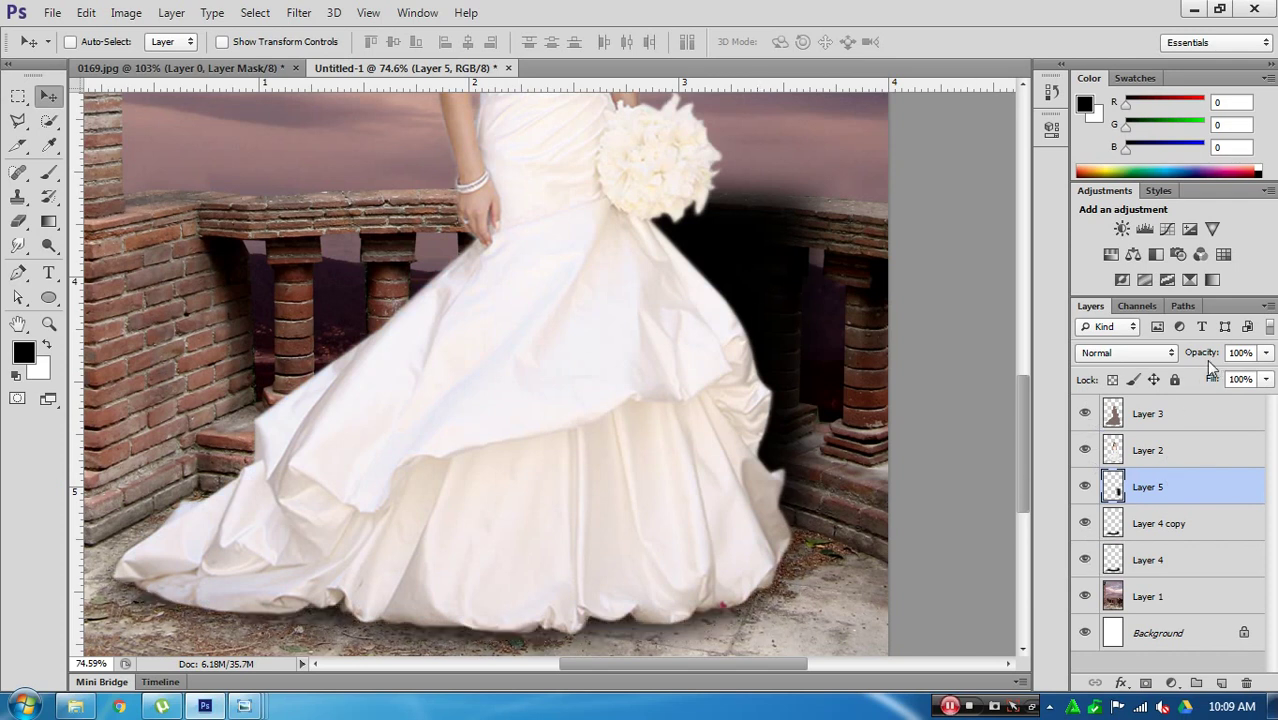
drag(1190, 362, 1149, 358)
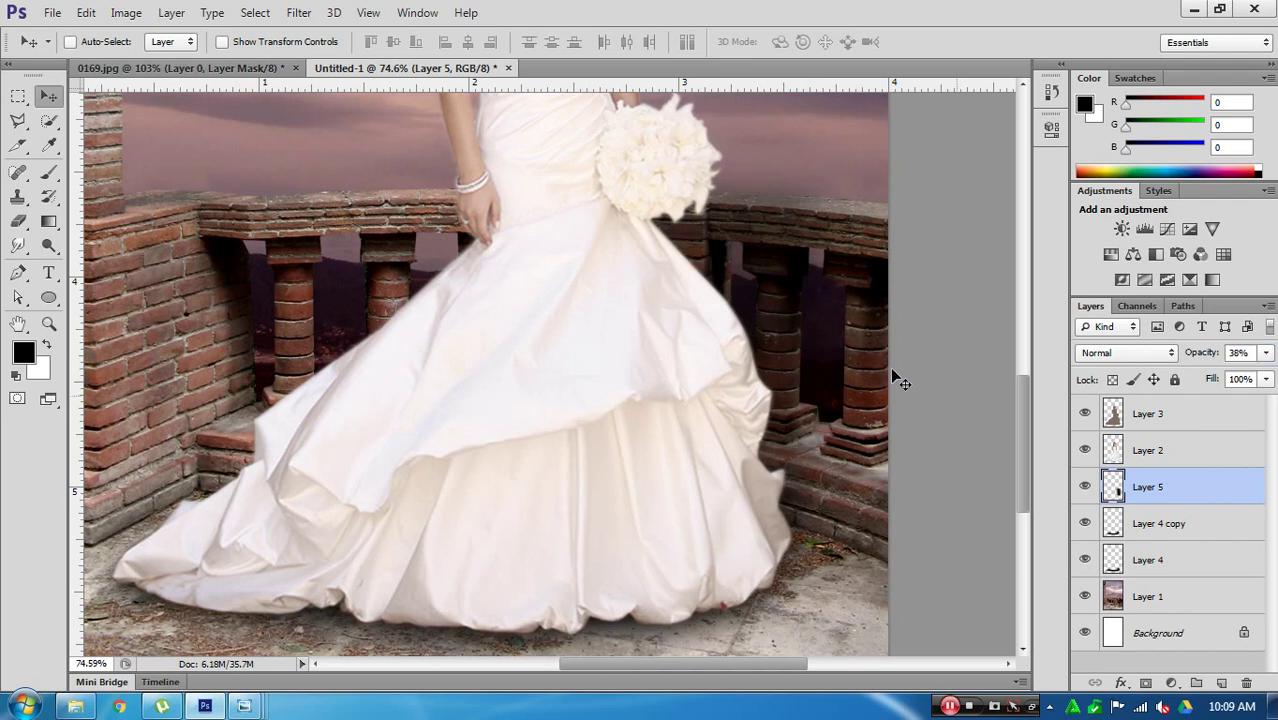
key(z)
alt+click(853, 314)
key(e)
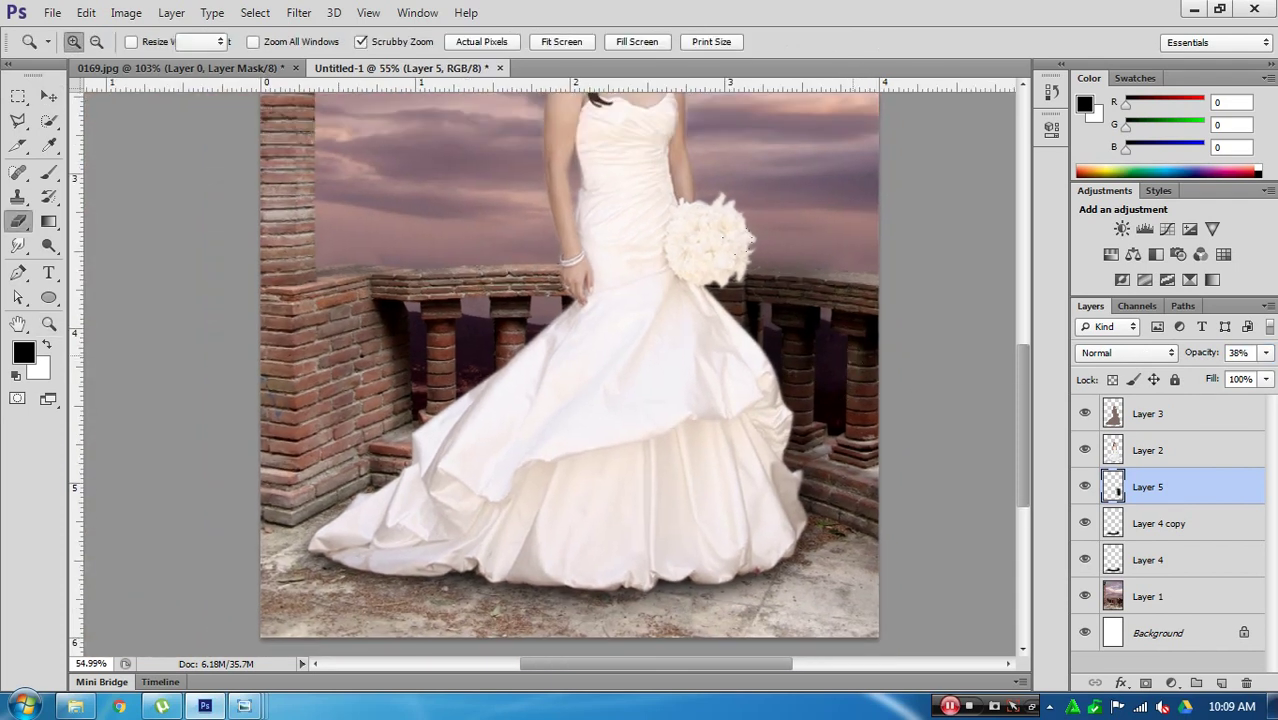
drag(768, 344, 766, 344)
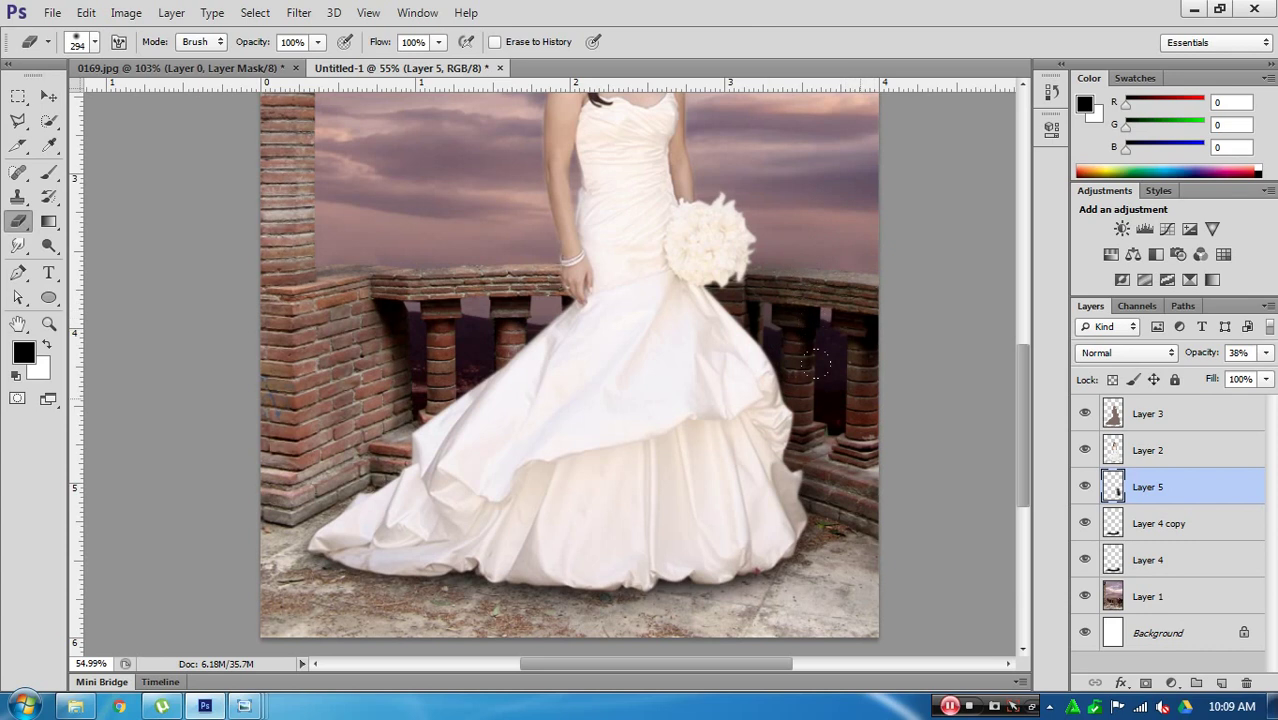
key(v)
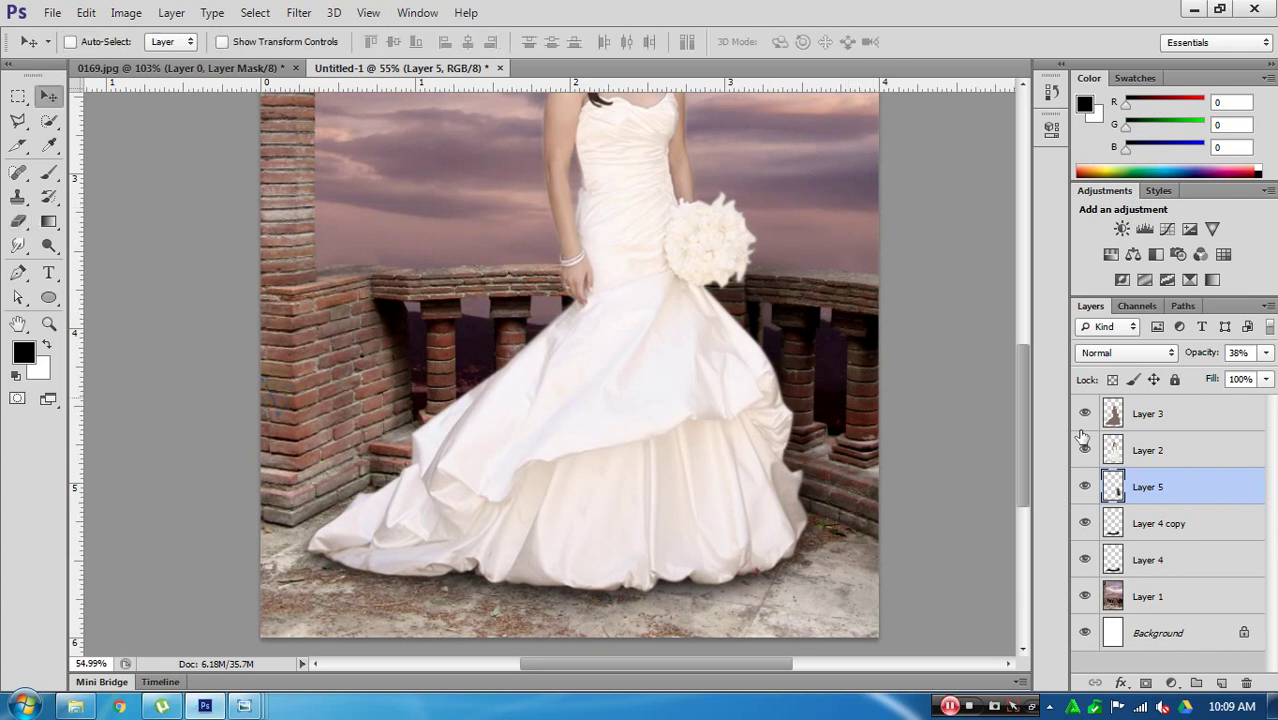
click(1085, 486)
click(1085, 490)
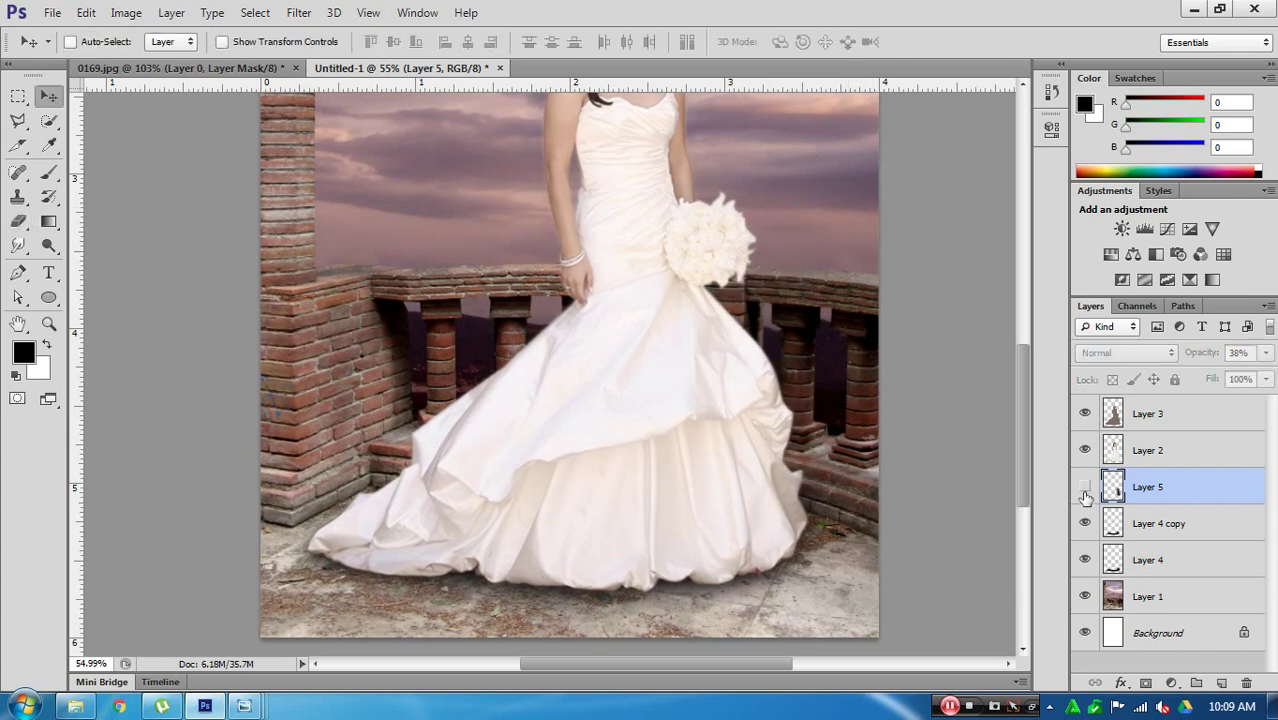
key(z)
drag(736, 357, 775, 404)
key(v)
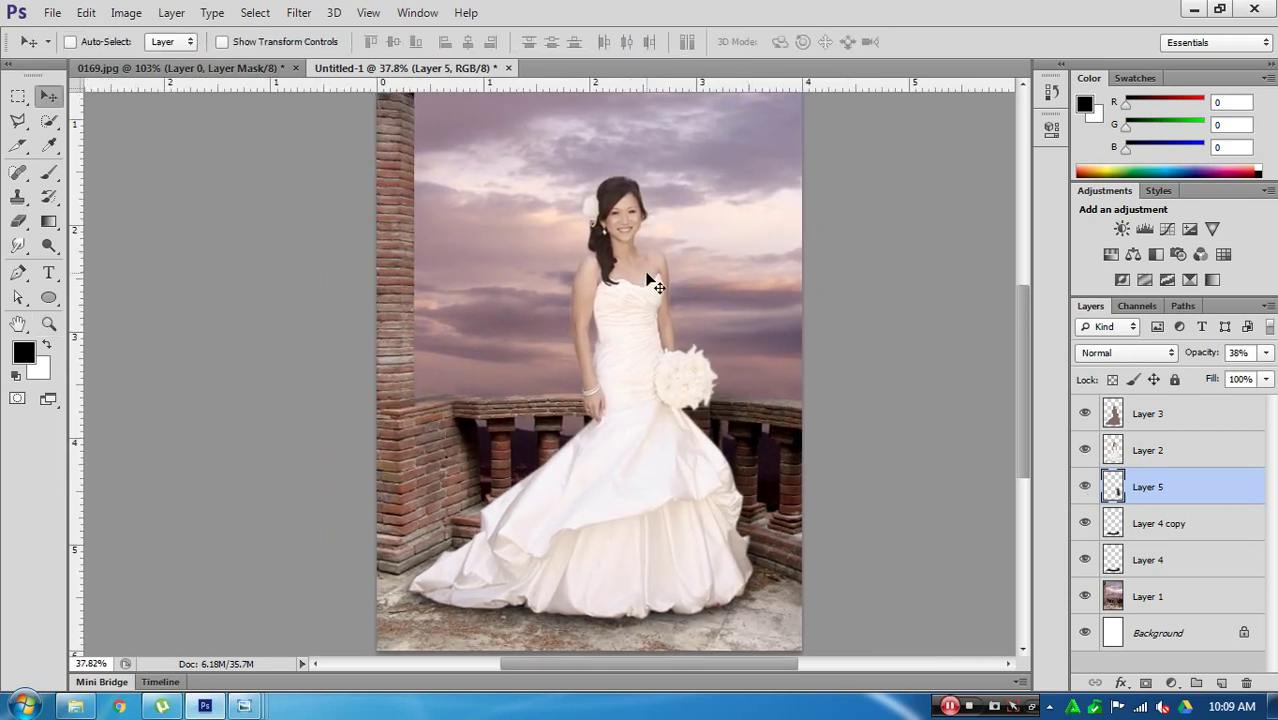
click(1200, 415)
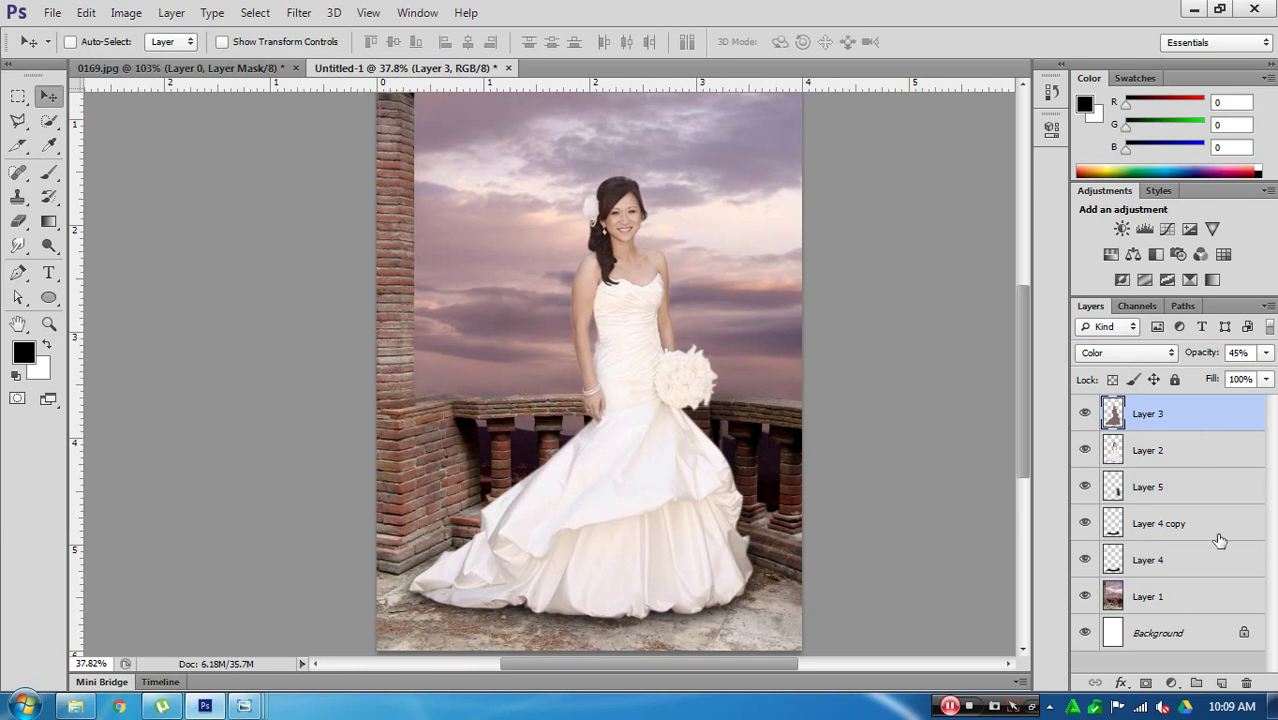
Step: Add a Hue/Saturation adjustment layer at the top with Saturation about +26
click(1172, 684)
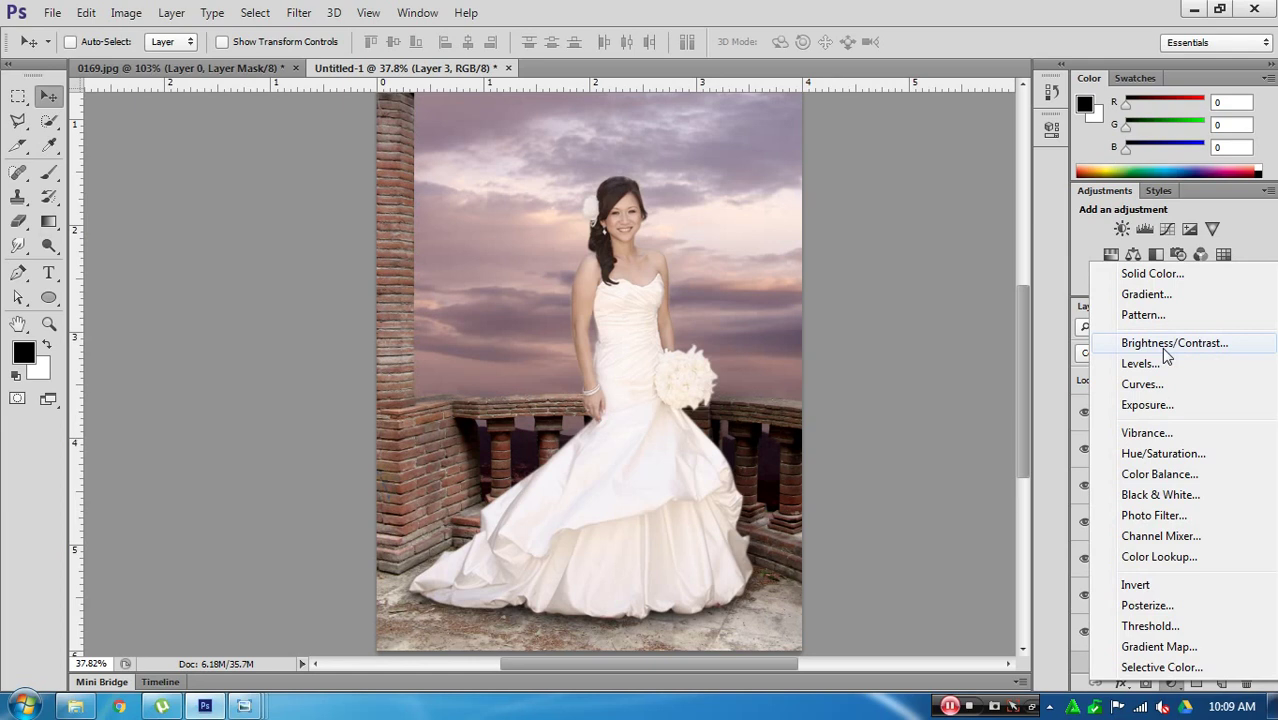
click(1165, 454)
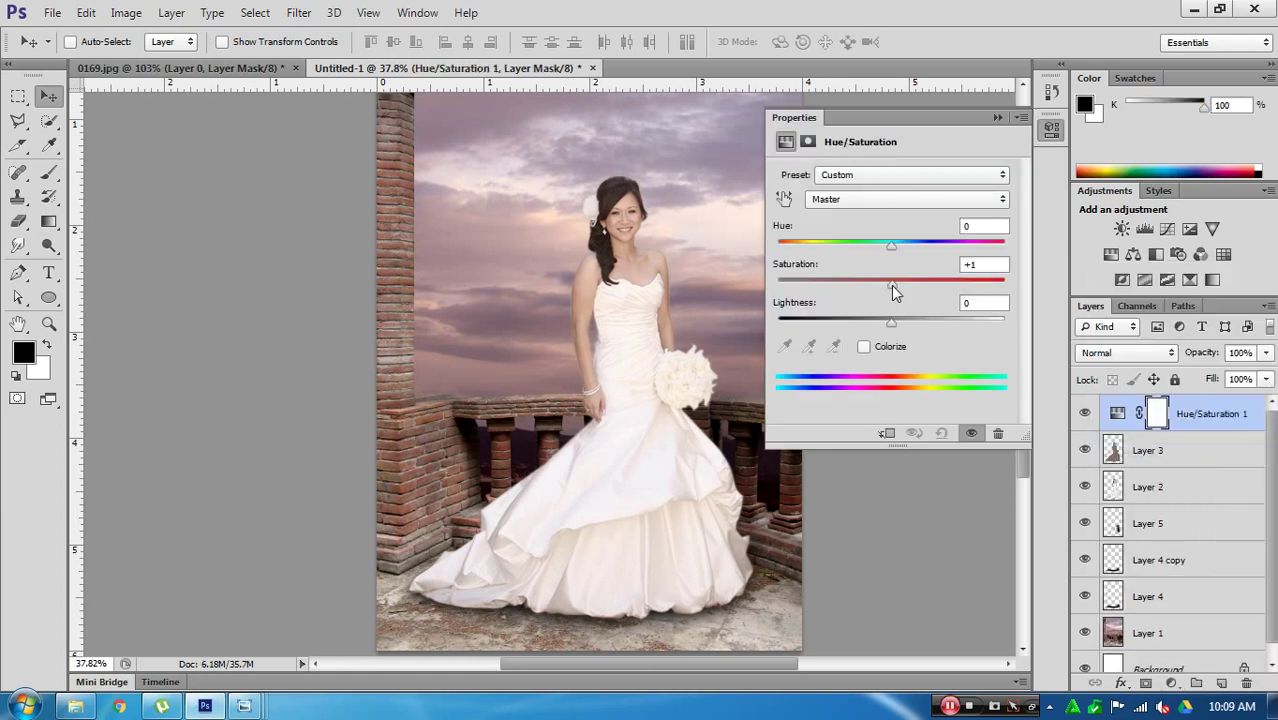
drag(893, 287, 906, 288)
mouse_move(911, 285)
mouse_down()
mouse_move(800, 290)
mouse_move(894, 289)
mouse_up()
drag(920, 296, 921, 290)
click(997, 117)
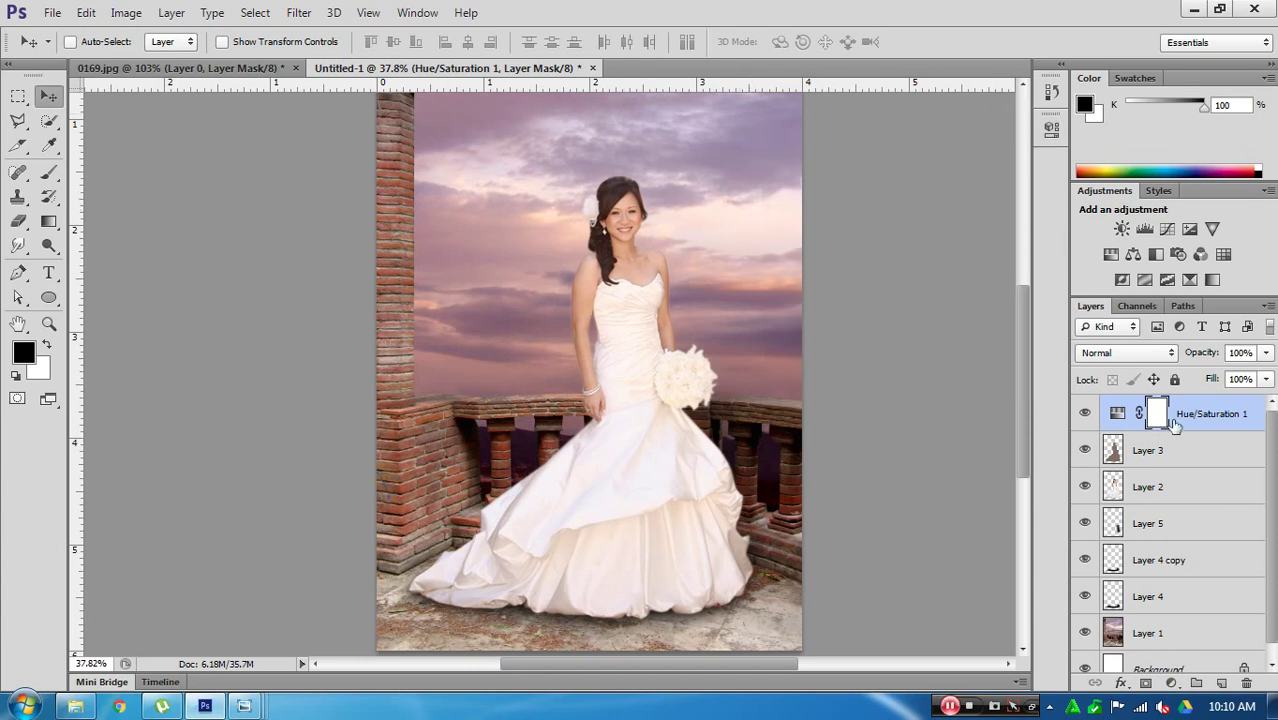
Step: Try a desaturating Hue/Saturation 2 above Layer 1, then delete it
click(1166, 636)
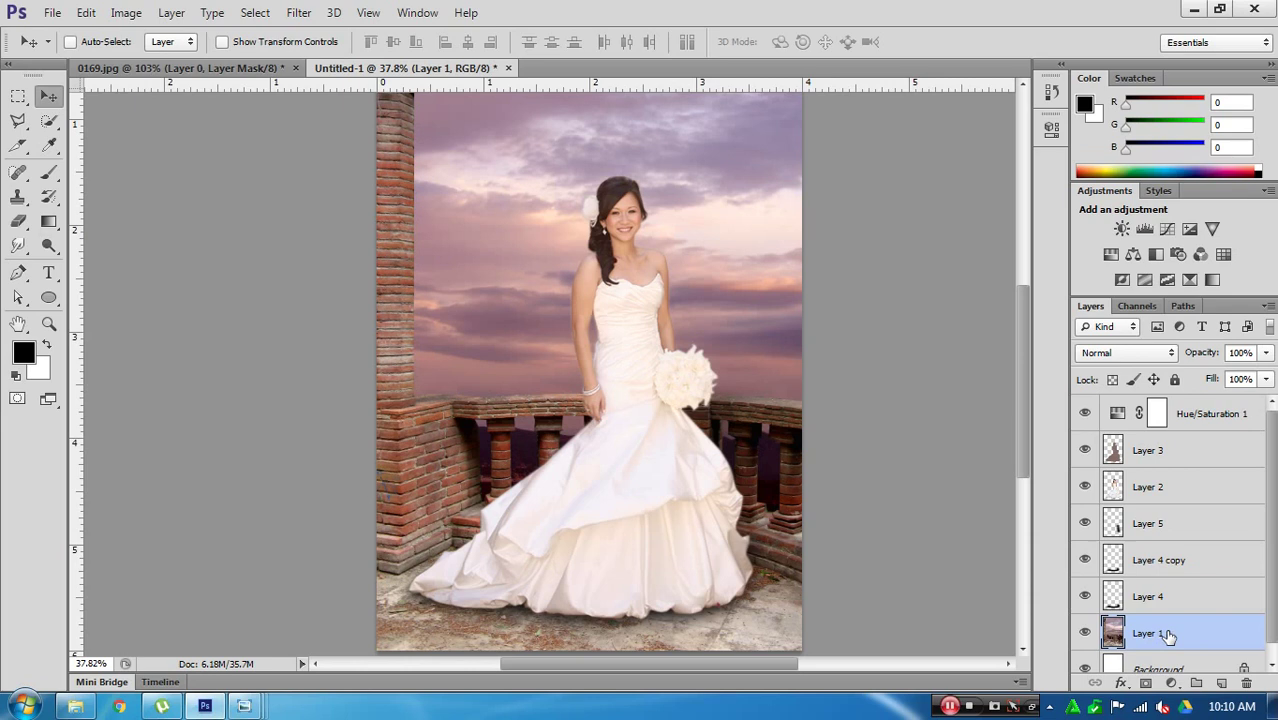
click(1180, 684)
click(1178, 451)
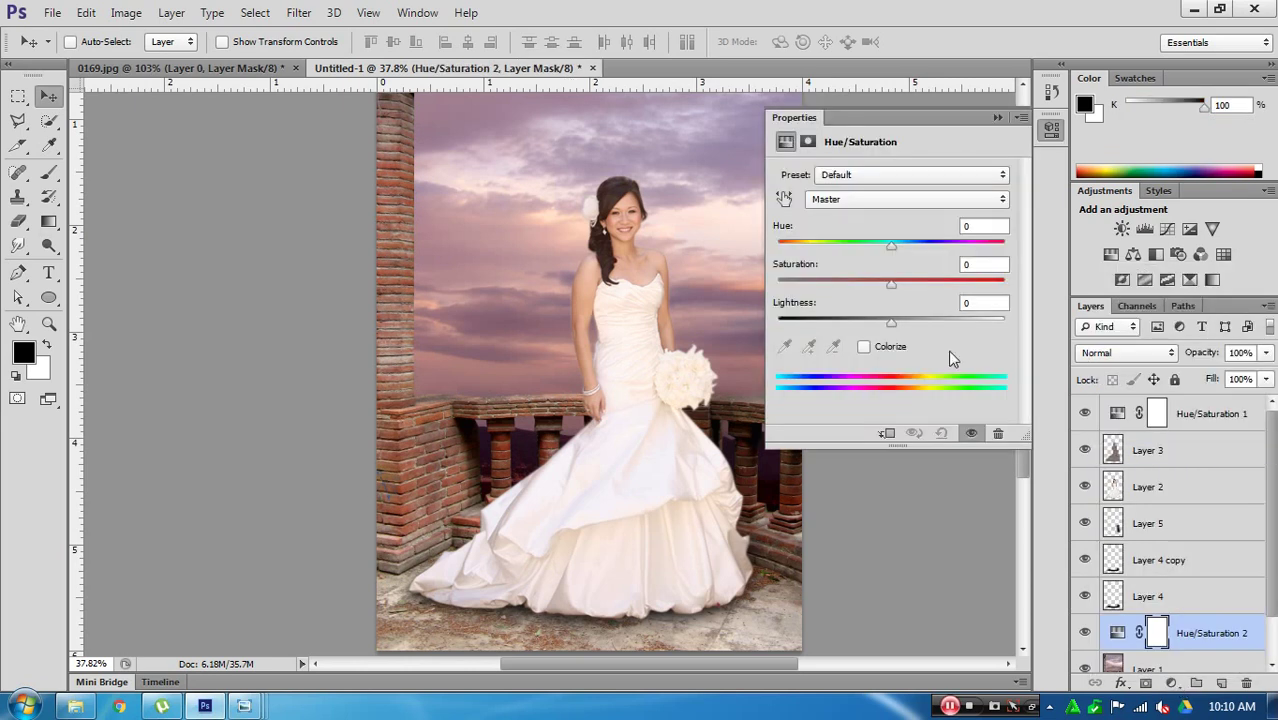
drag(891, 284, 785, 288)
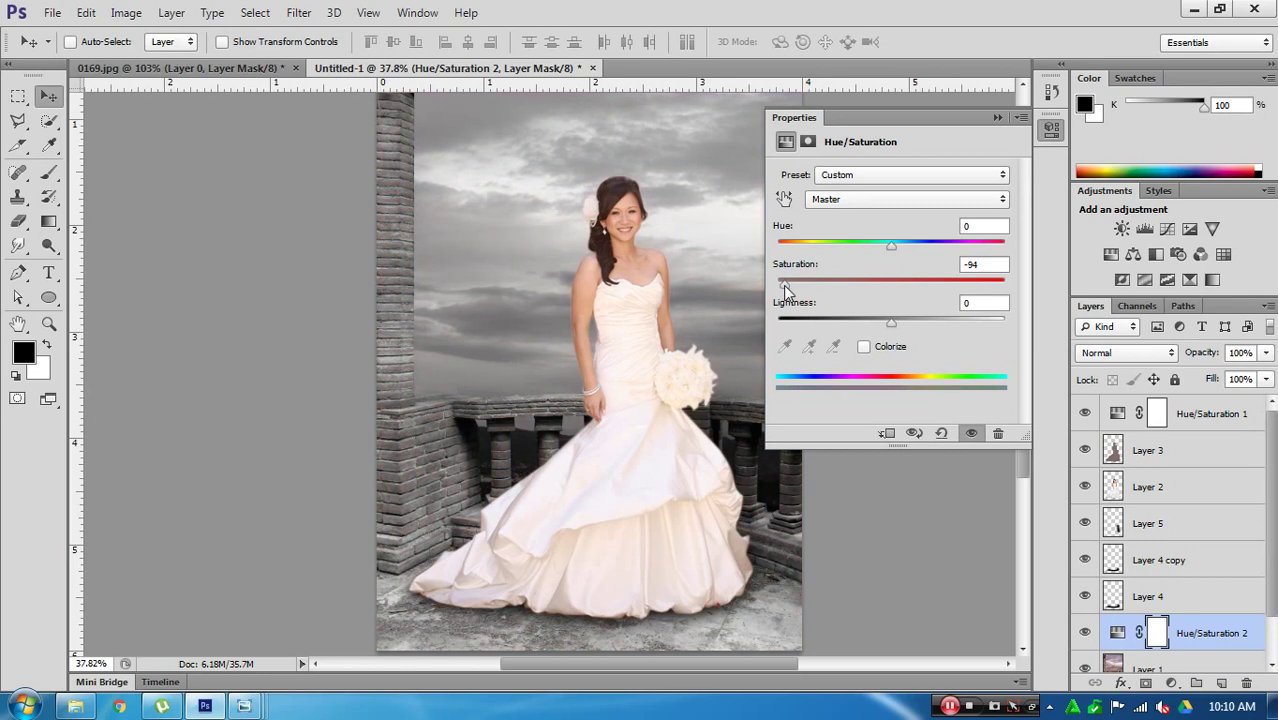
click(997, 117)
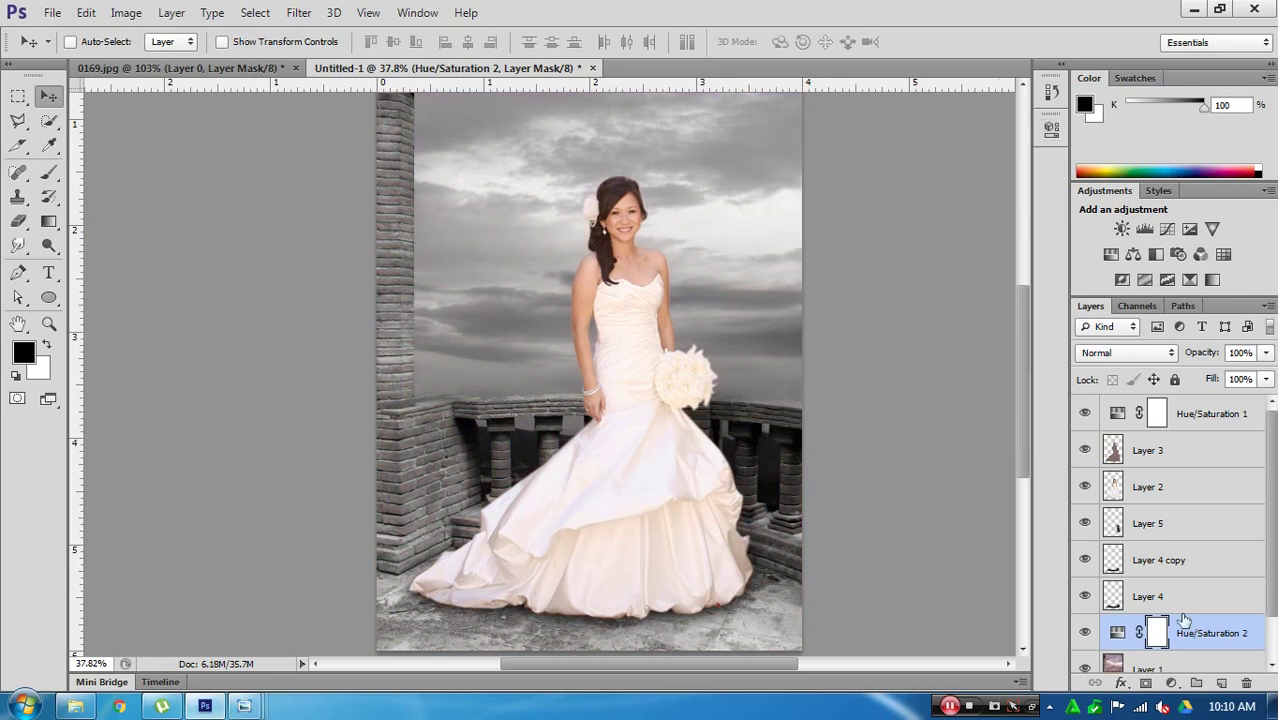
drag(1210, 633, 1247, 684)
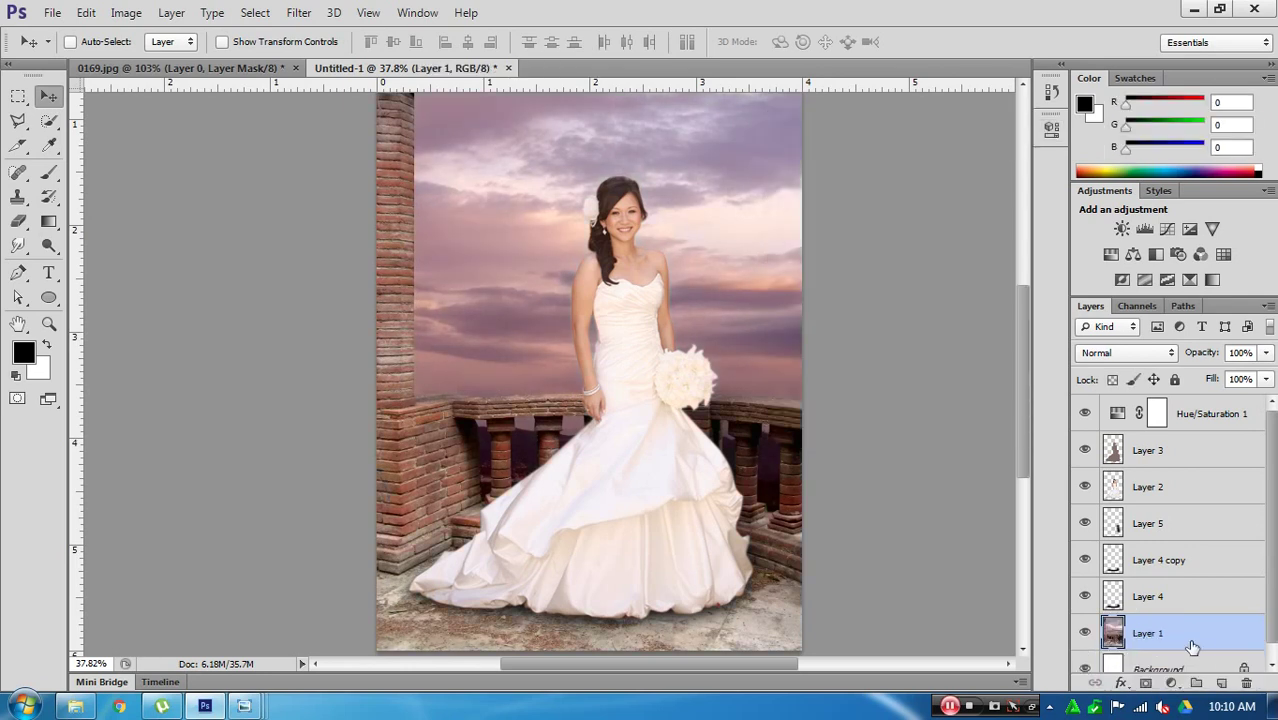
Step: Add a Levels adjustment above Hue/Saturation 1 with inputs 6, 0.87 and 245
click(1210, 420)
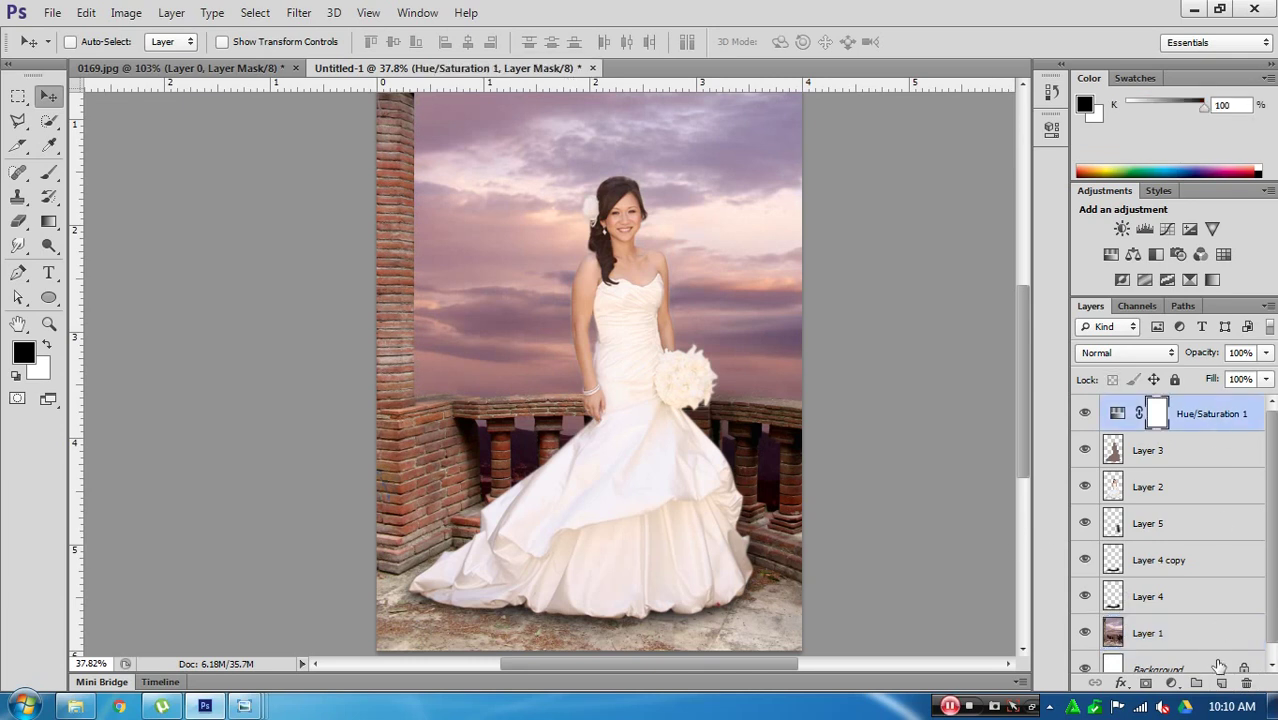
click(1172, 683)
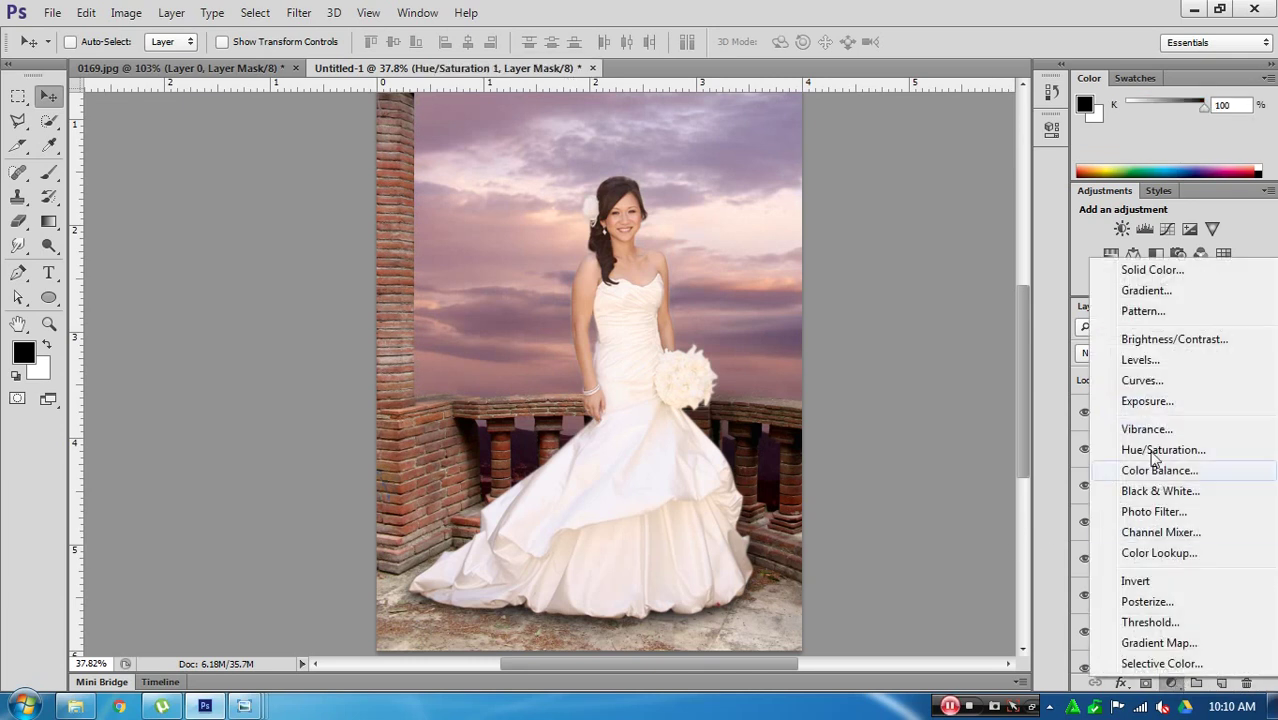
click(1140, 360)
drag(906, 312, 914, 312)
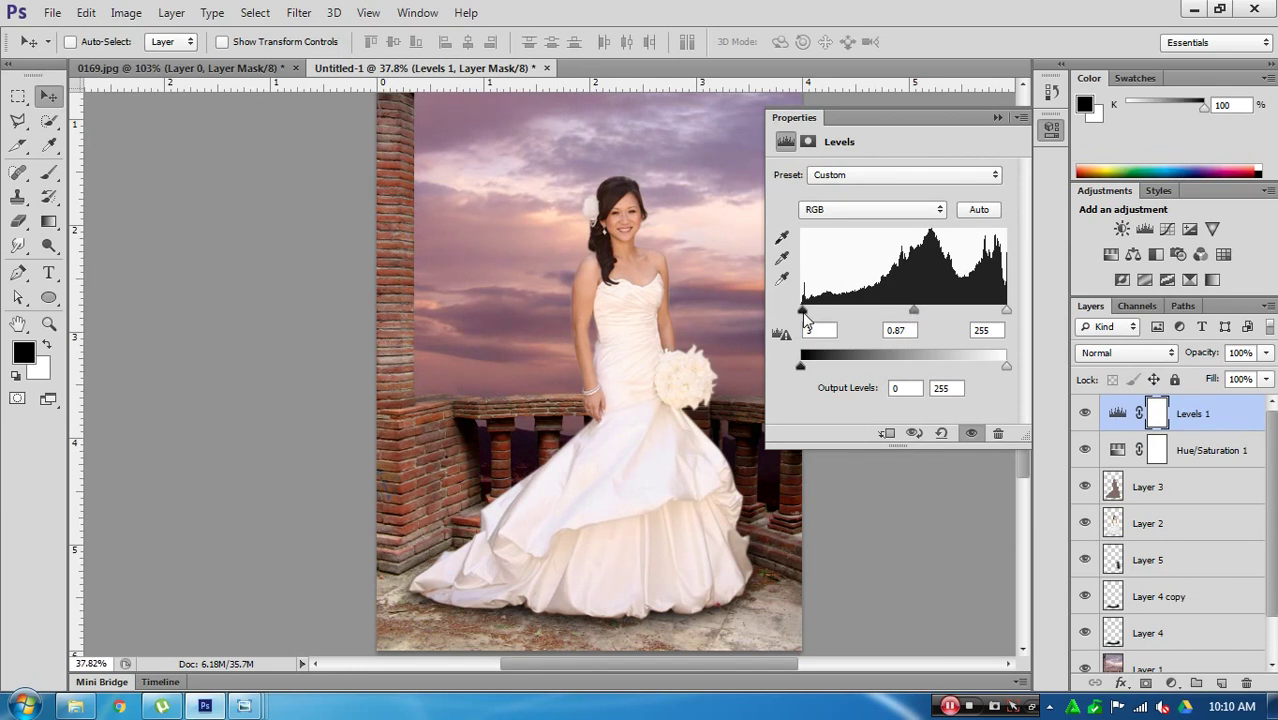
drag(803, 310, 805, 312)
drag(1007, 311, 999, 311)
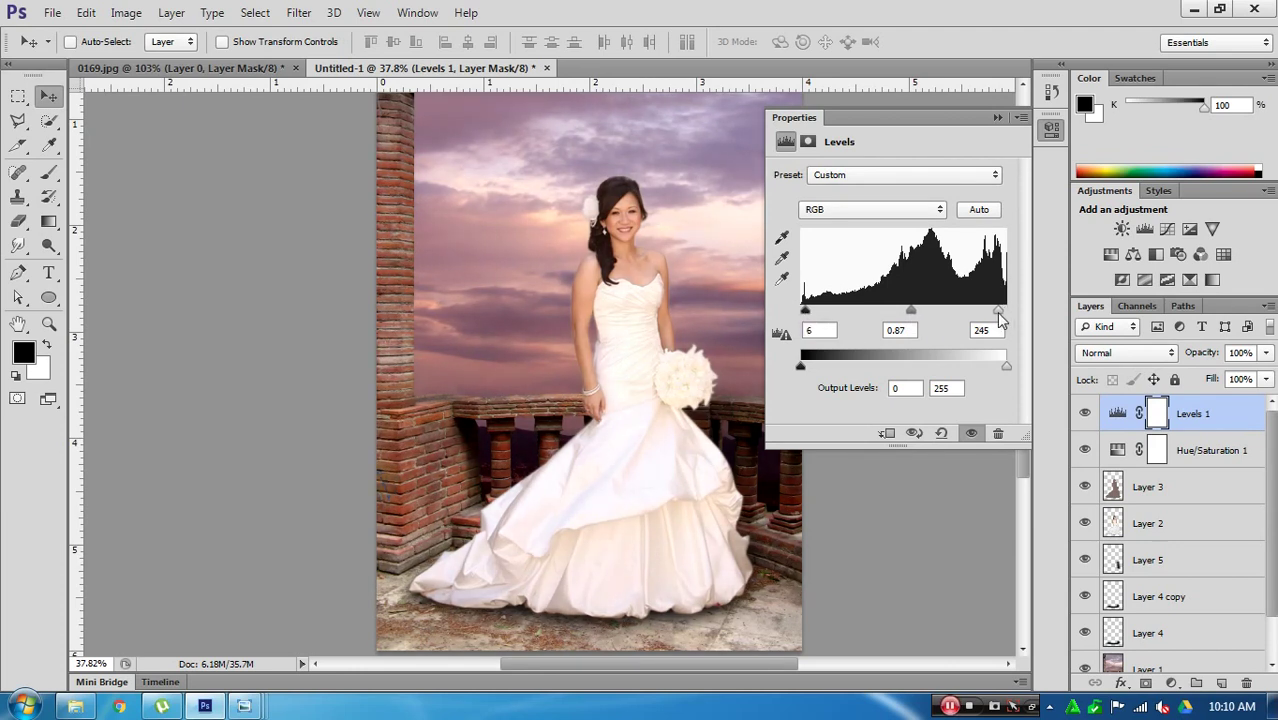
click(997, 117)
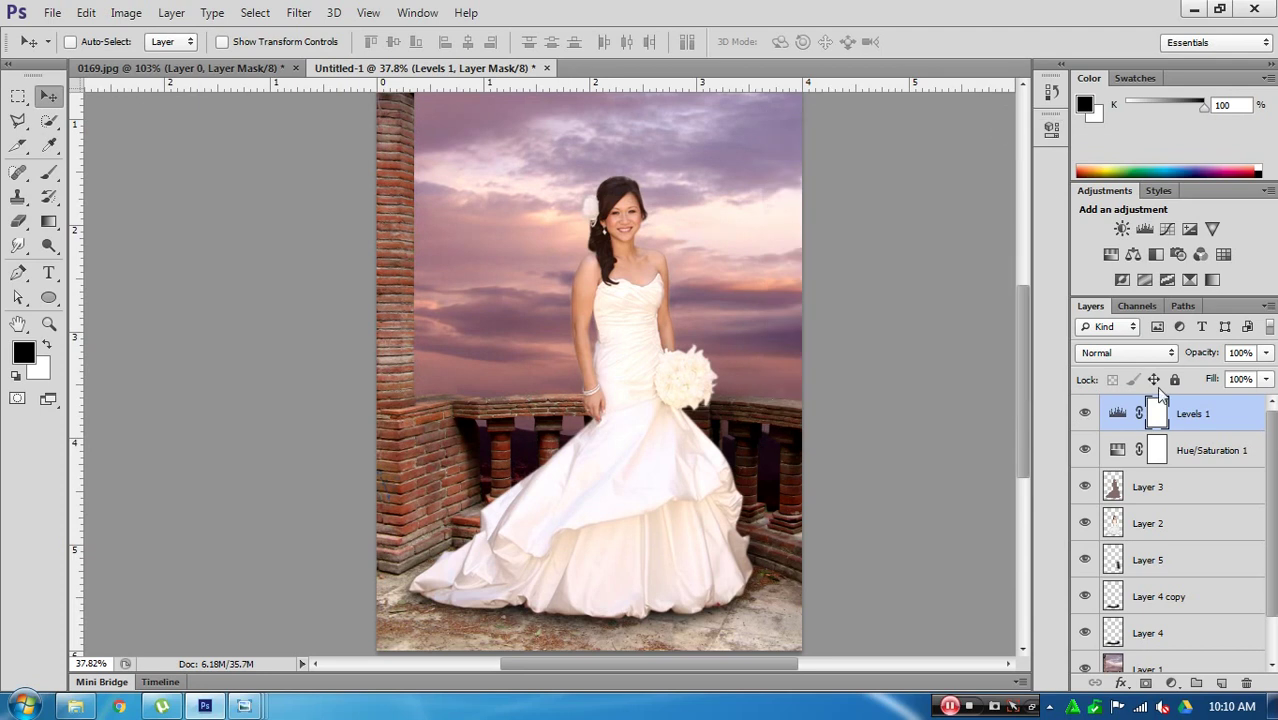
Step: Add a Curves adjustment layer with the black endpoint raised slightly
click(1172, 684)
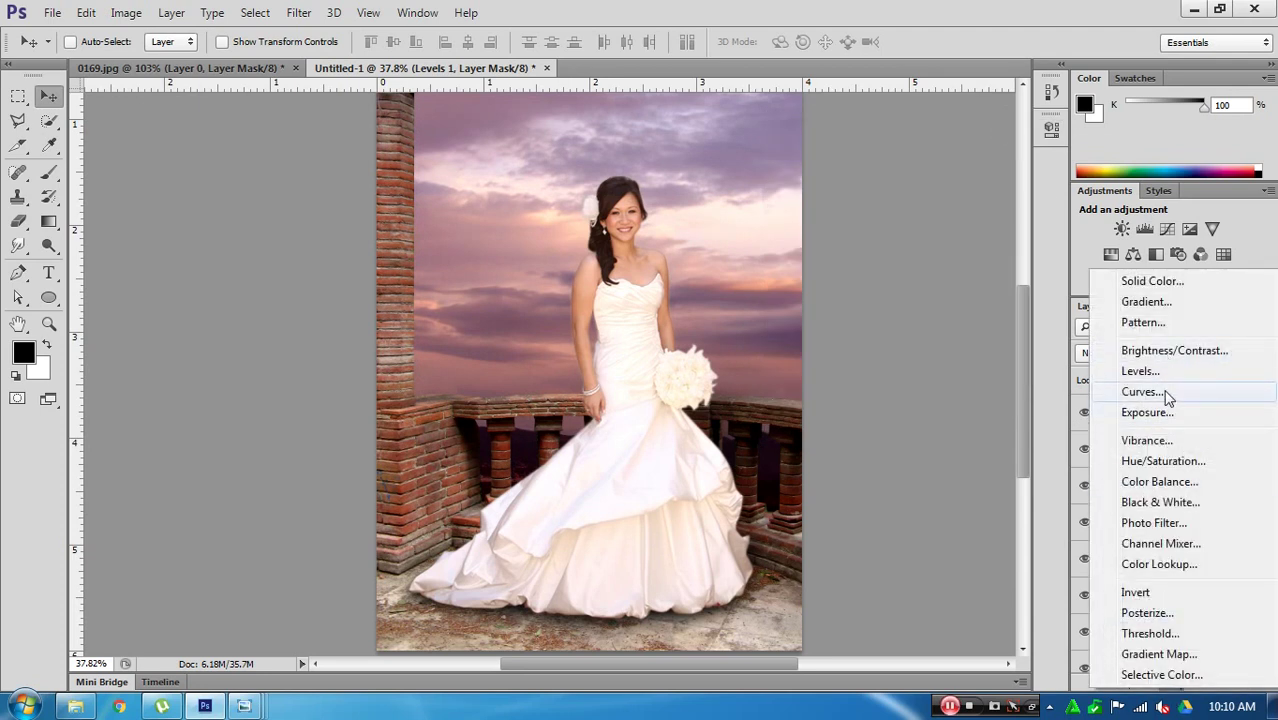
click(1140, 392)
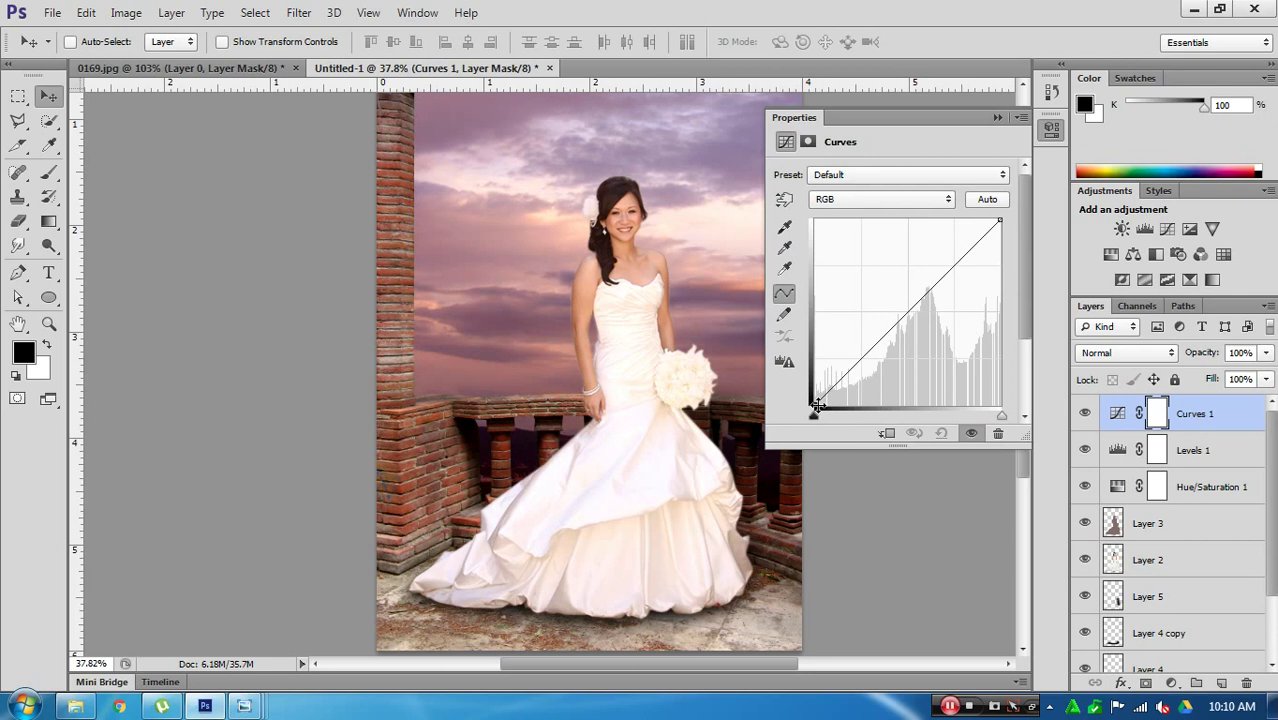
drag(817, 405, 824, 393)
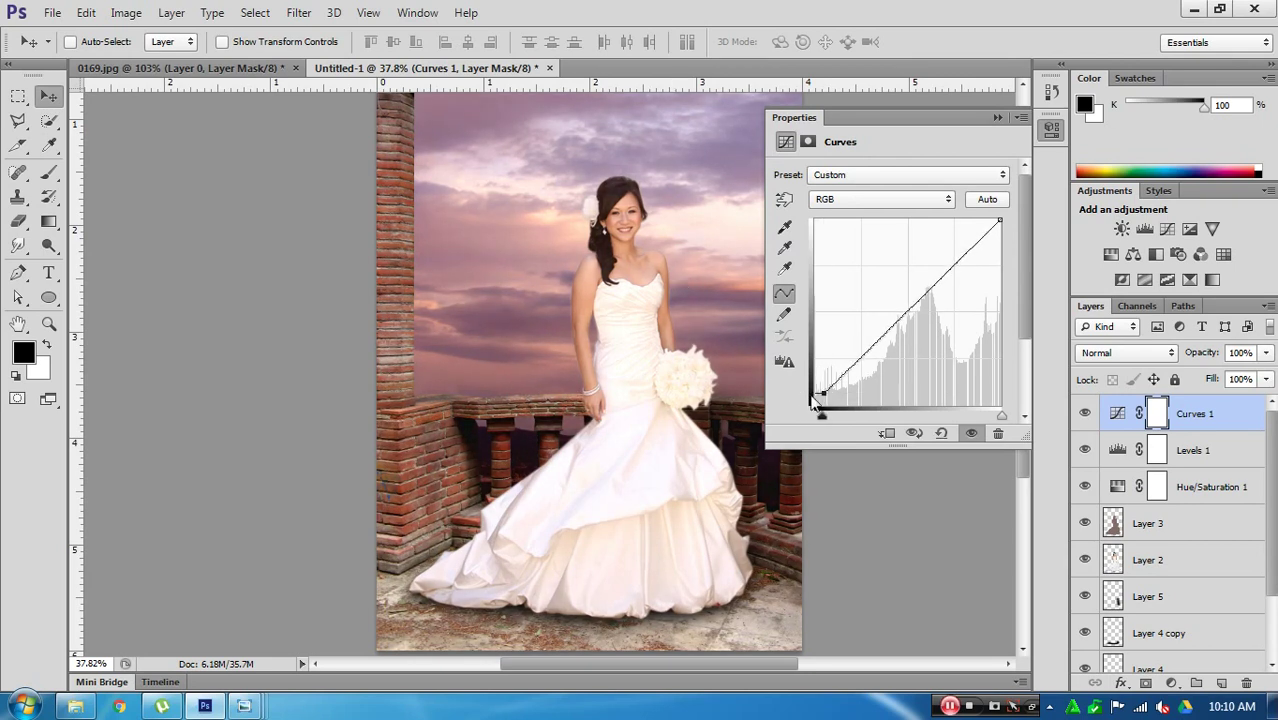
drag(823, 393, 826, 394)
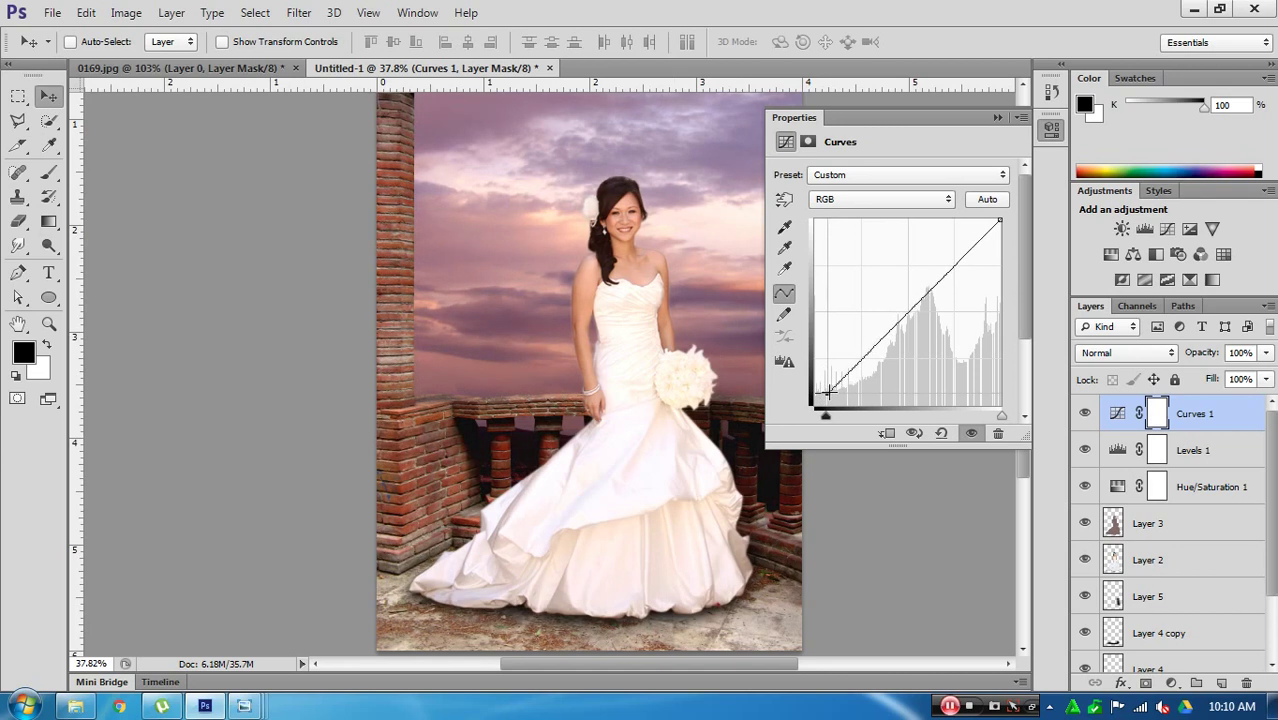
click(1000, 118)
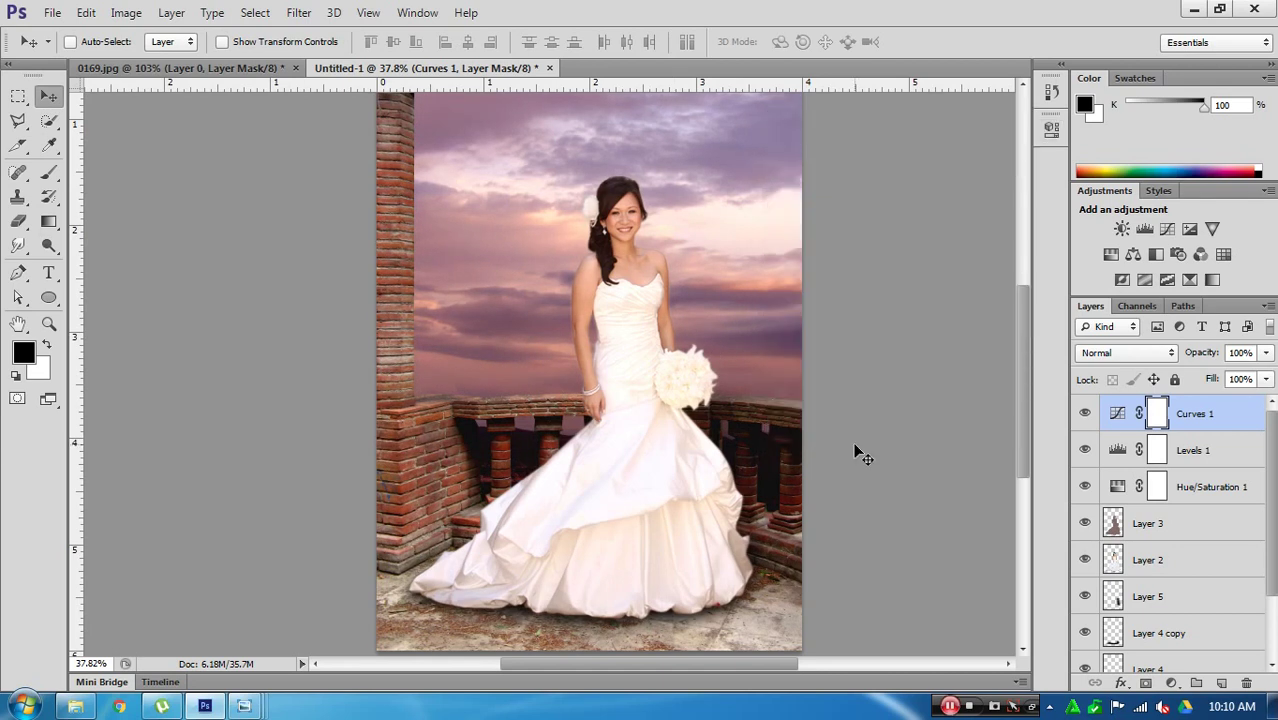
scroll(905, 380, up, 1)
scroll(912, 395, down, 1)
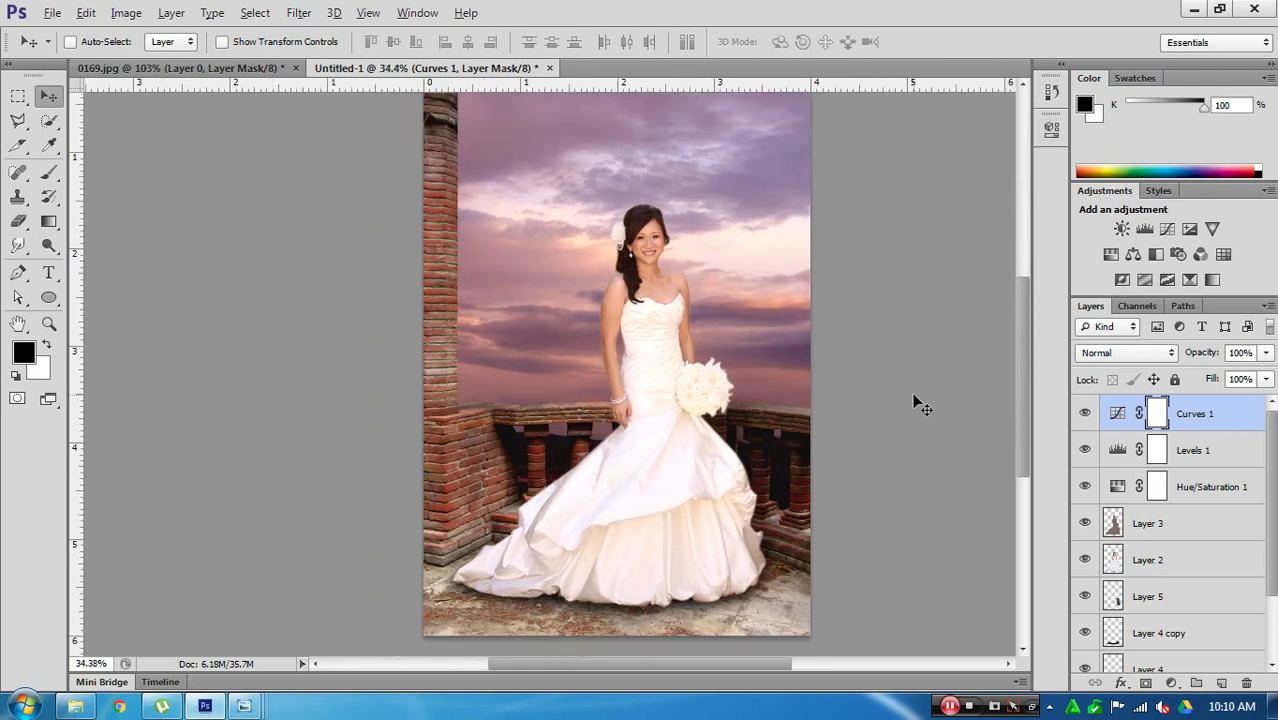
scroll(914, 405, down, 1)
scroll(918, 420, down, 1)
scroll(922, 435, down, 1)
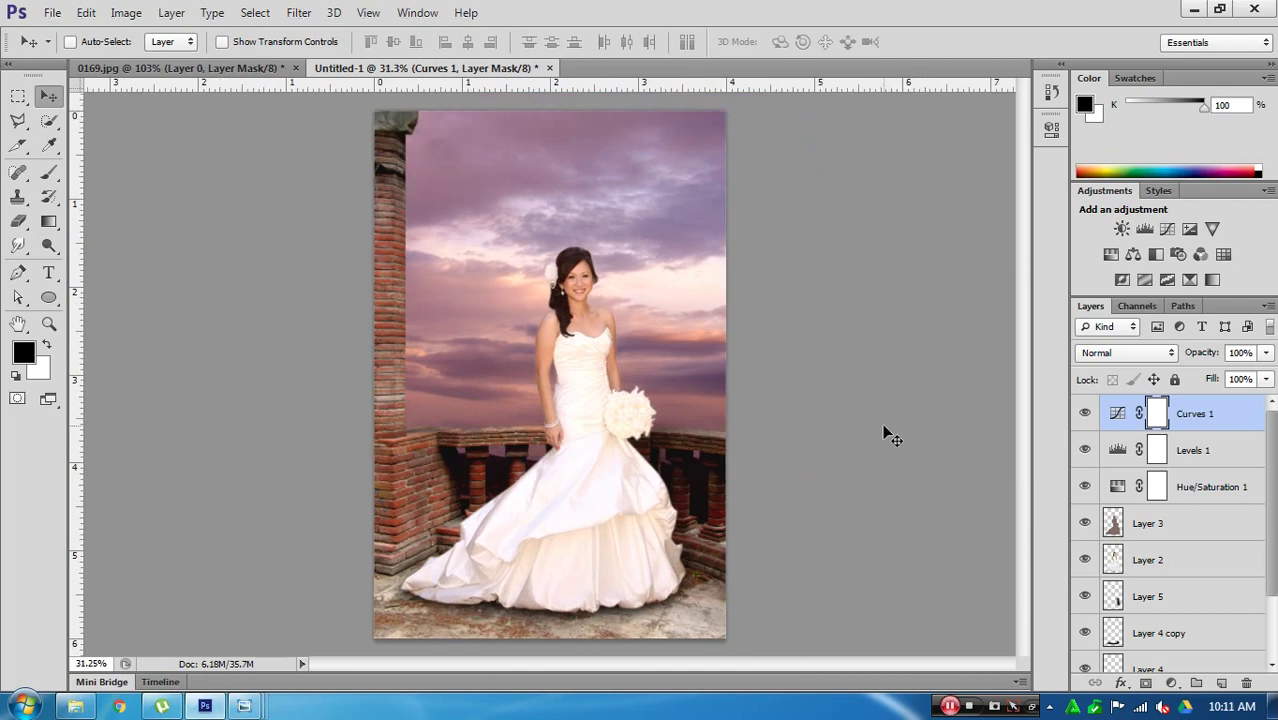
Step: Add an Exposure adjustment with exposure +0.17 and gamma 0.96, previewing the dress
click(1171, 683)
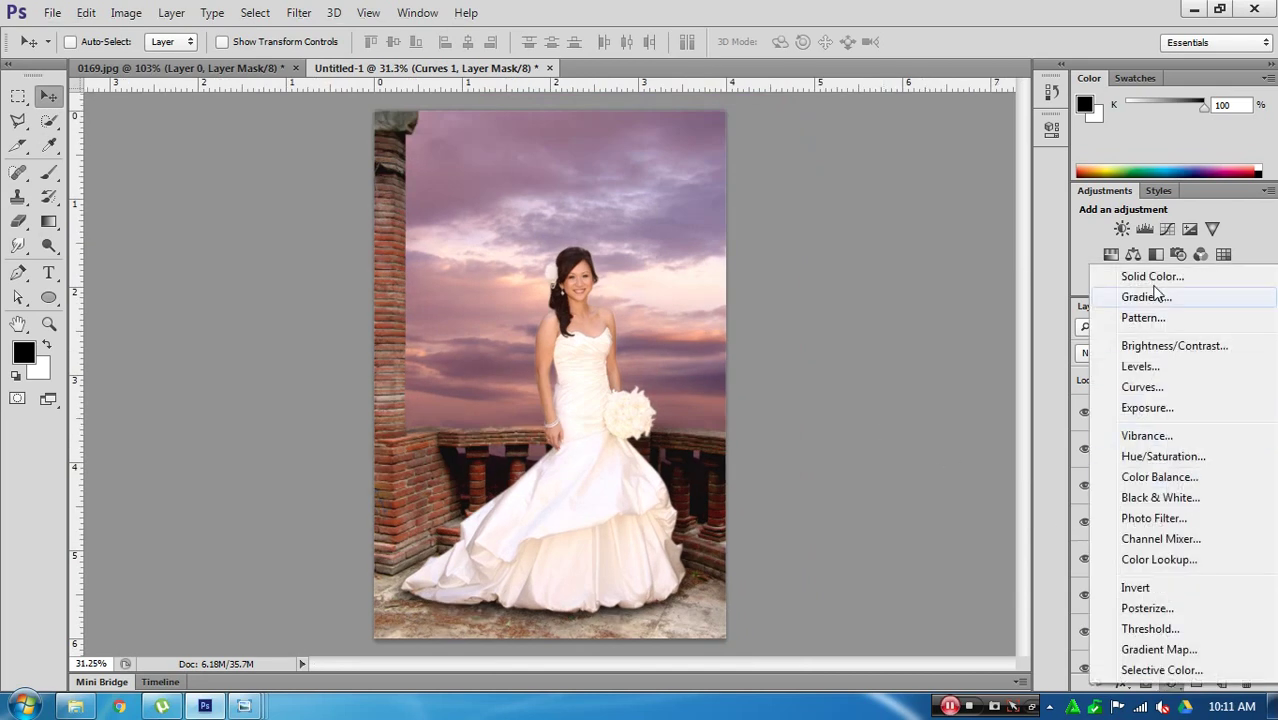
click(1155, 409)
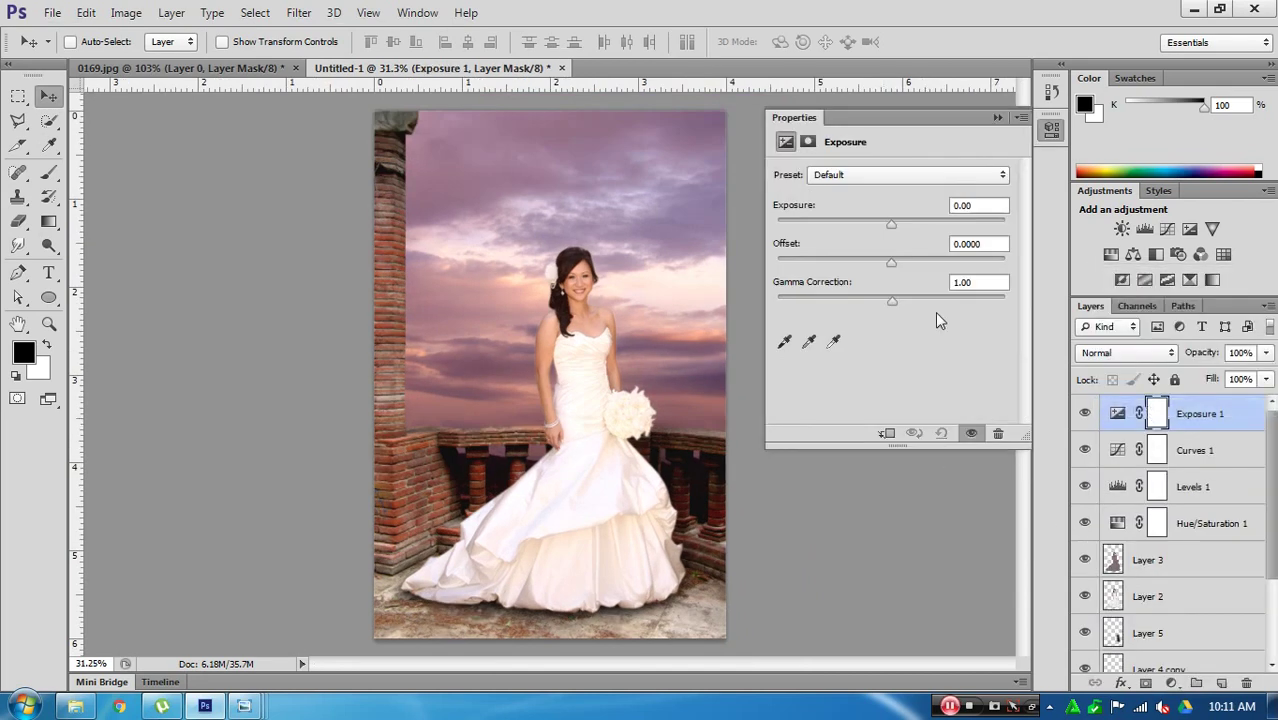
drag(890, 226, 893, 225)
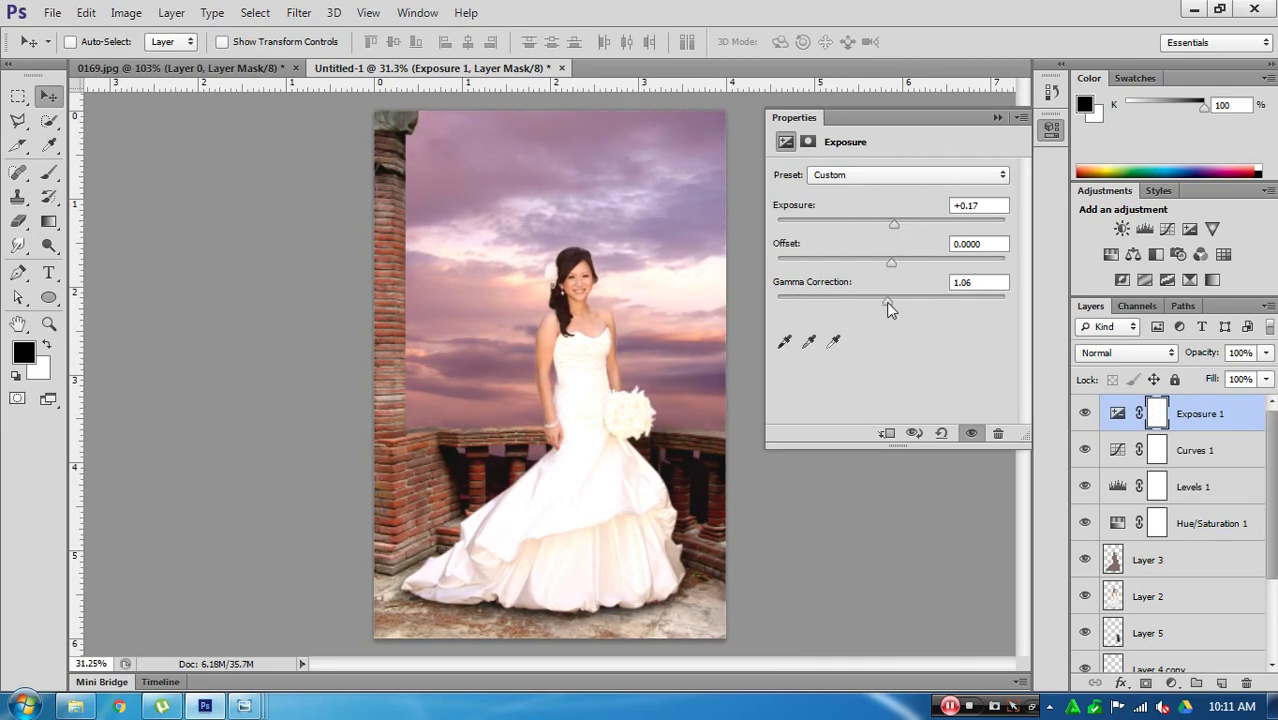
drag(891, 303, 895, 305)
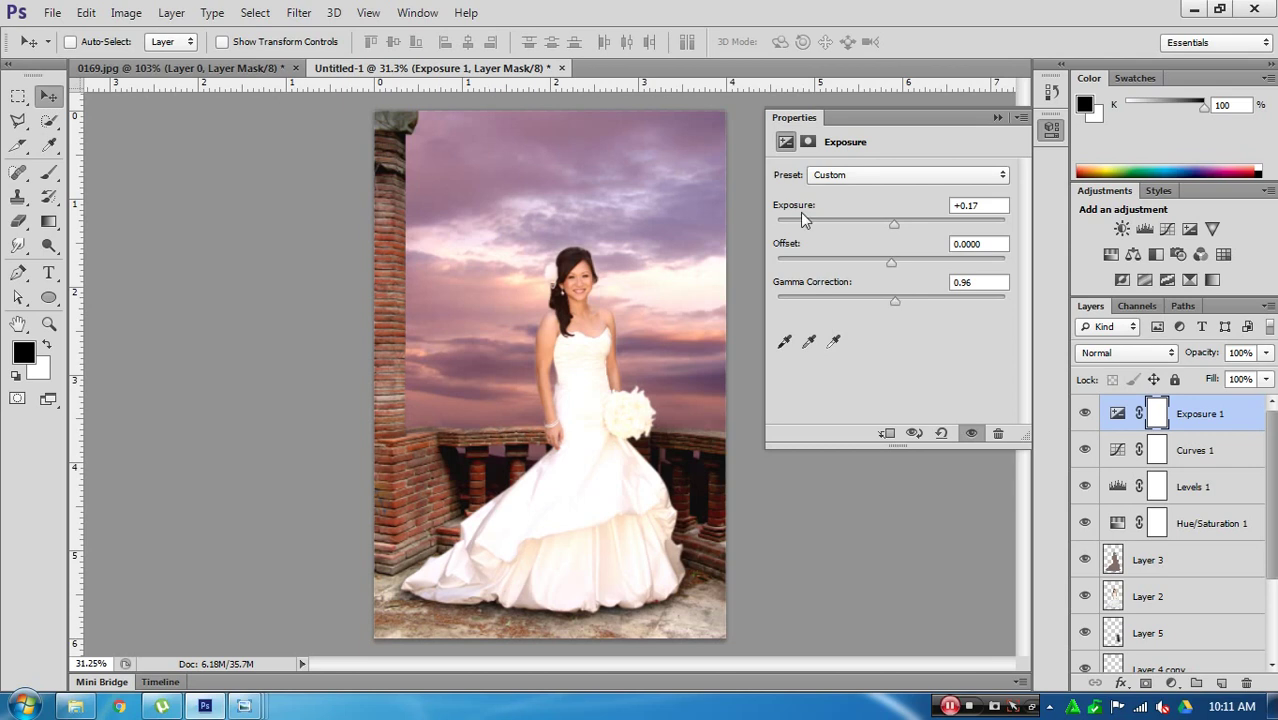
key(Tab)
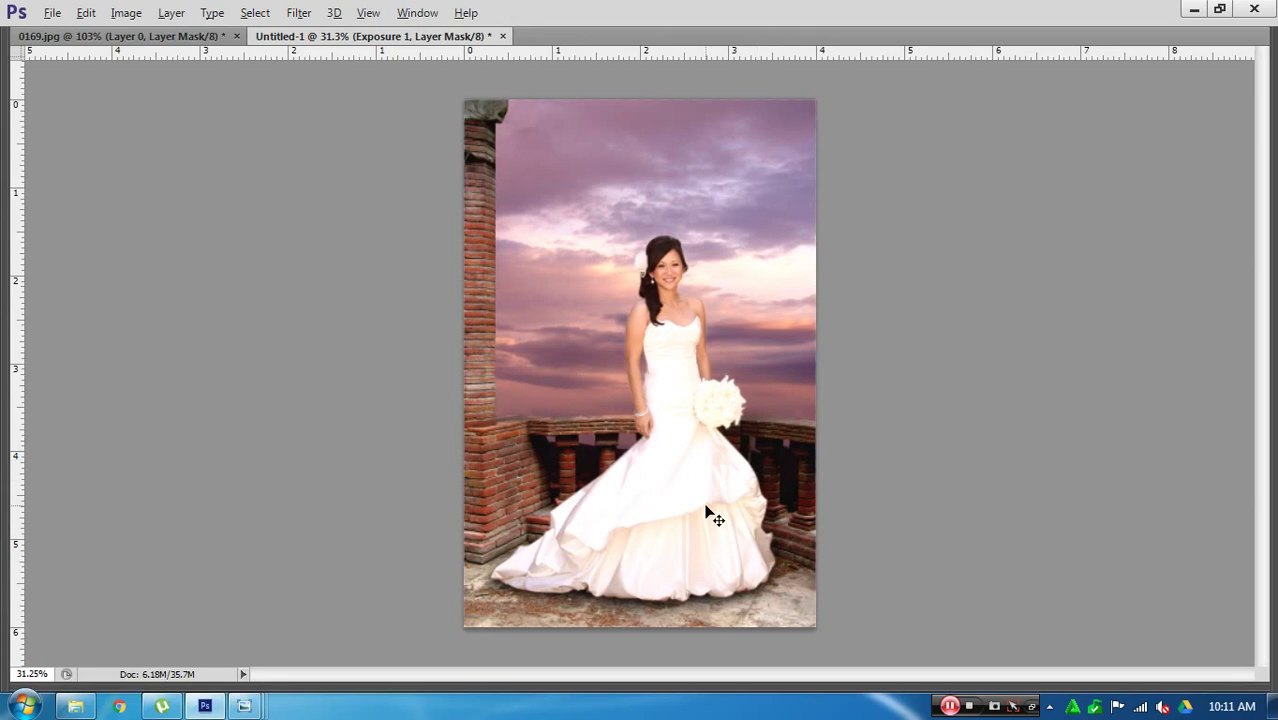
mouse_move(706, 512)
mouse_down()
mouse_move(819, 496)
mouse_move(754, 443)
mouse_up()
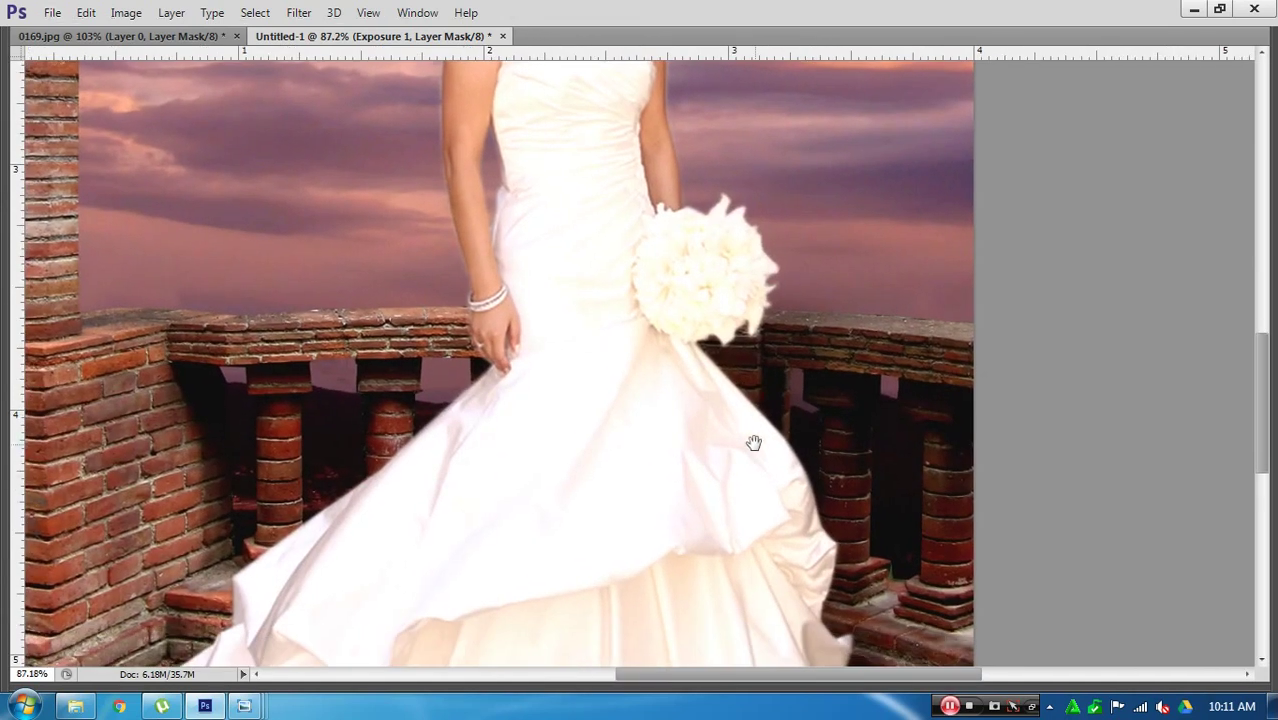
key(Tab)
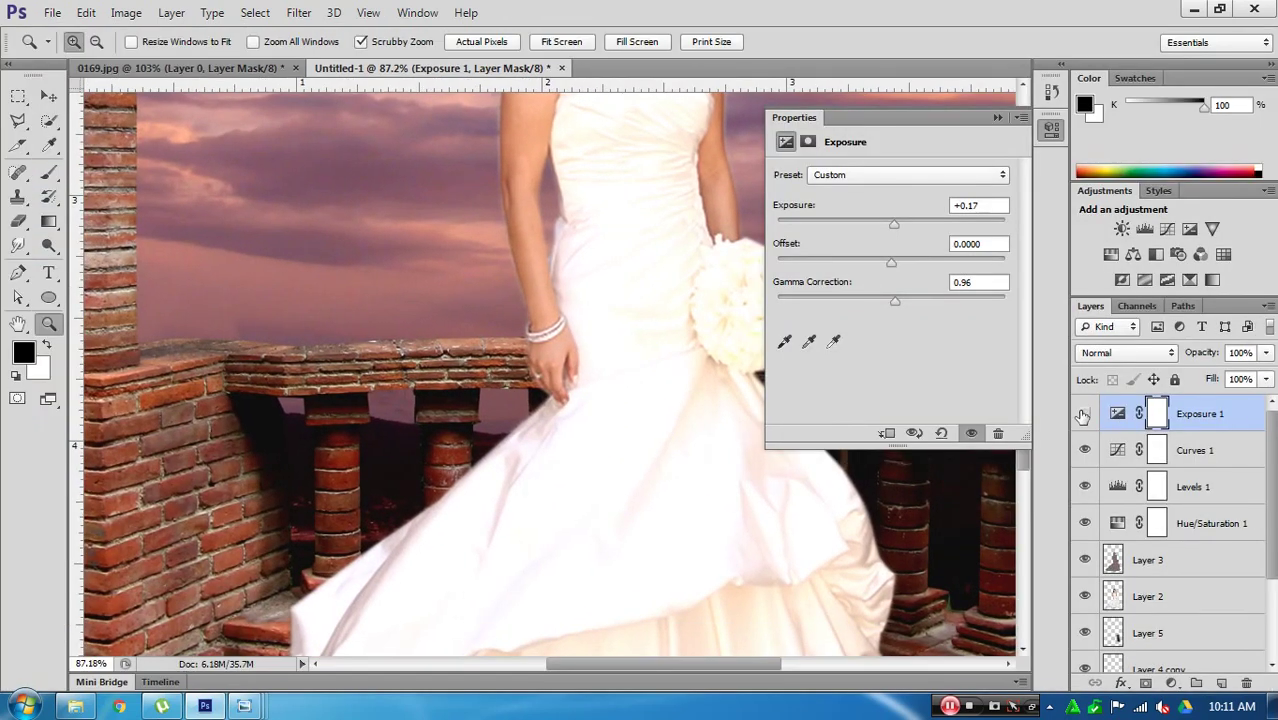
Step: Compare Exposure 1 on and off, then reset its exposure to 0.00
click(1084, 413)
click(995, 118)
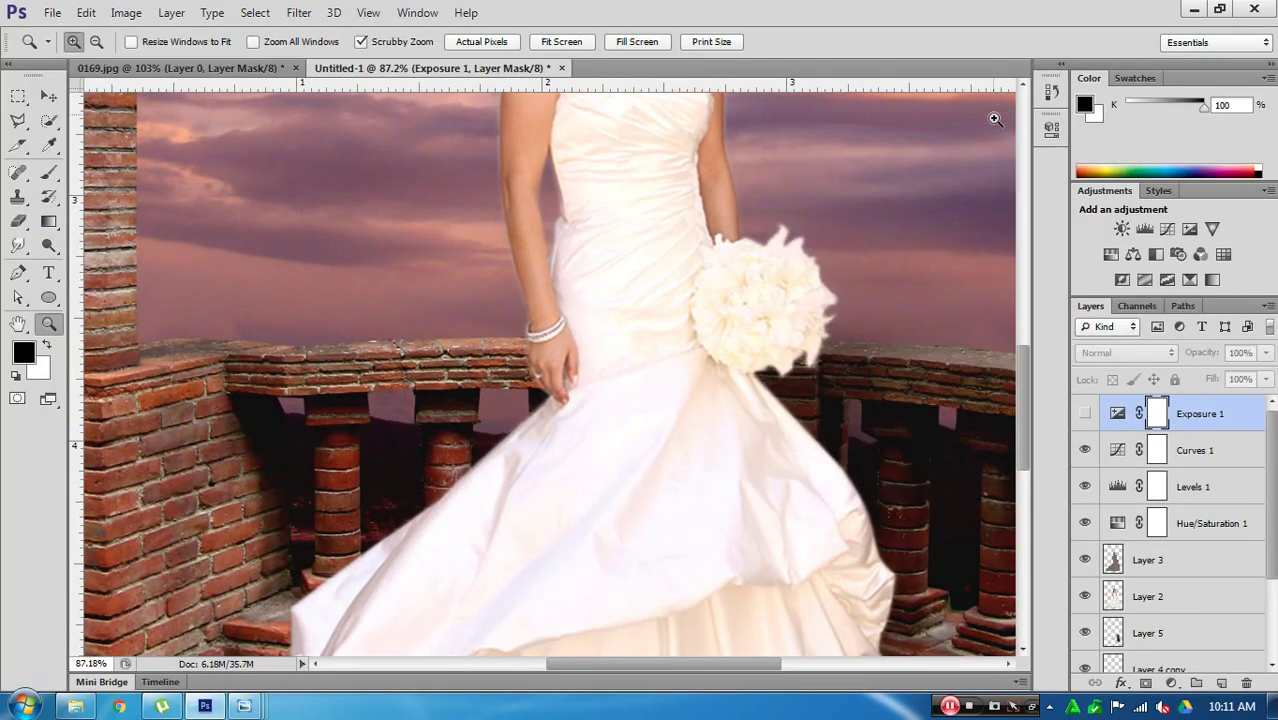
click(1084, 413)
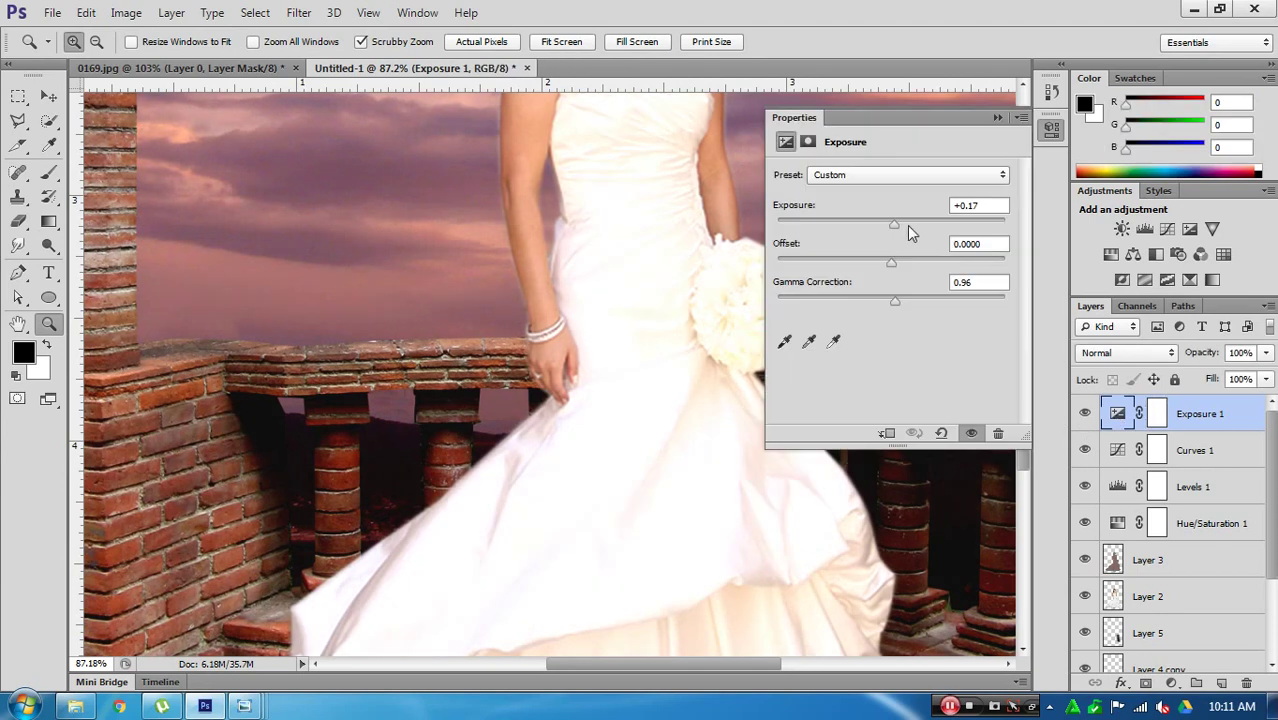
drag(893, 225, 890, 225)
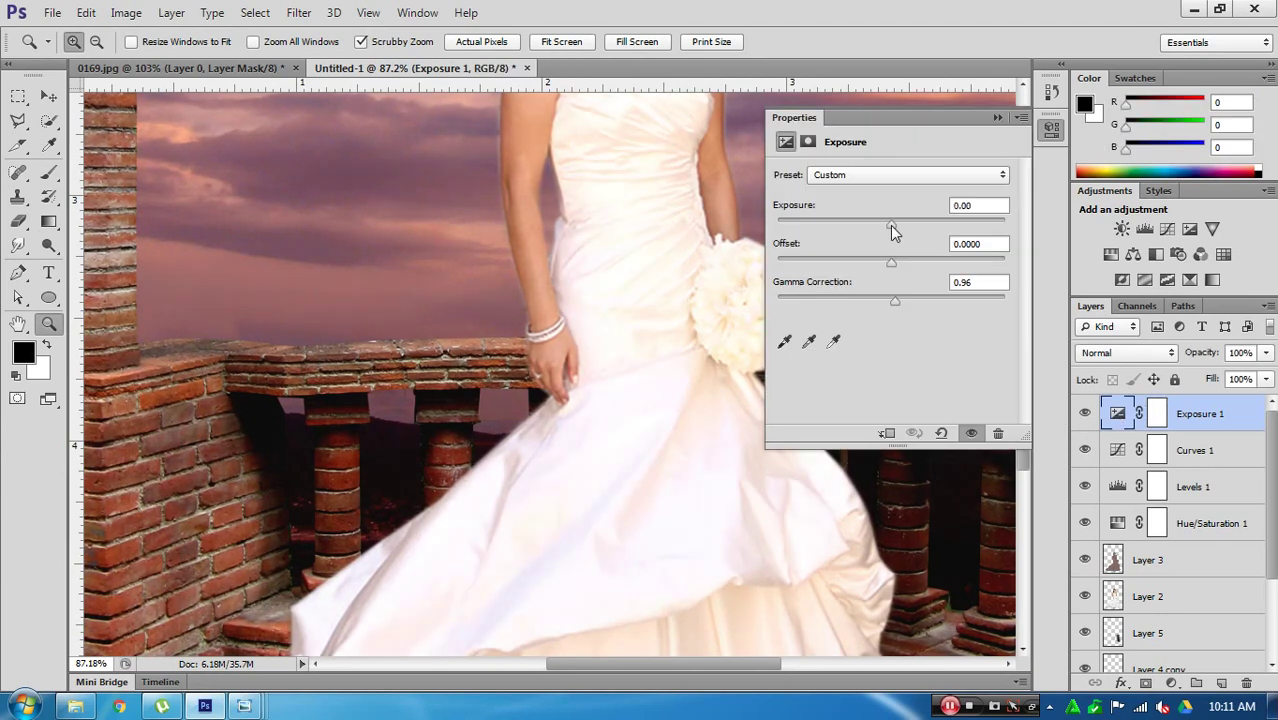
click(997, 118)
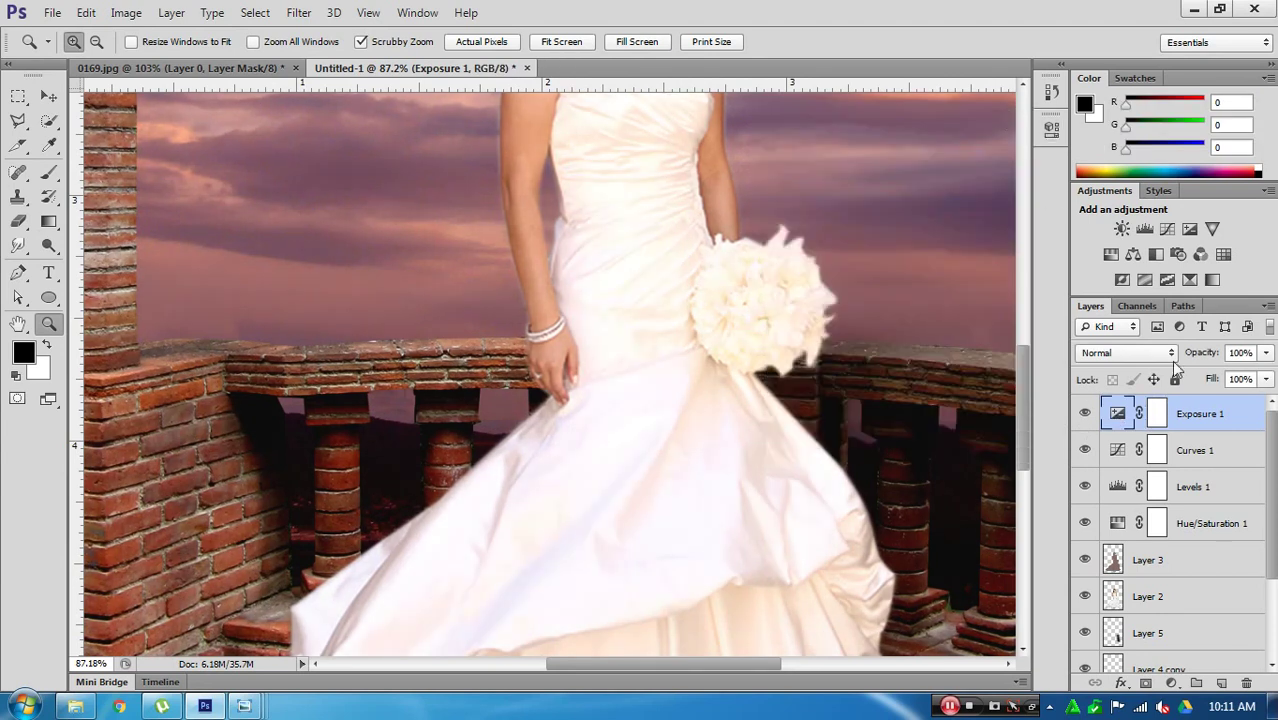
Step: Delete the Exposure 1 layer, leaving Curves 1 selected at the top
drag(1218, 414, 1247, 683)
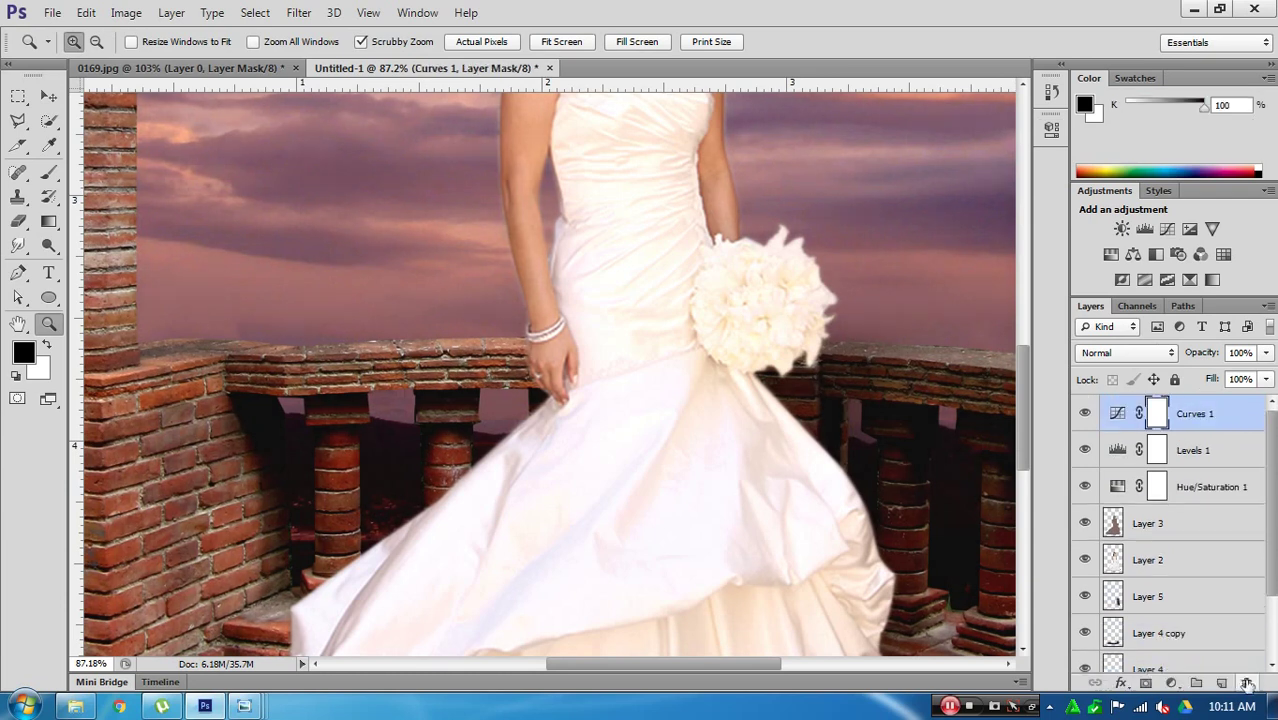
key(ctrl+z)
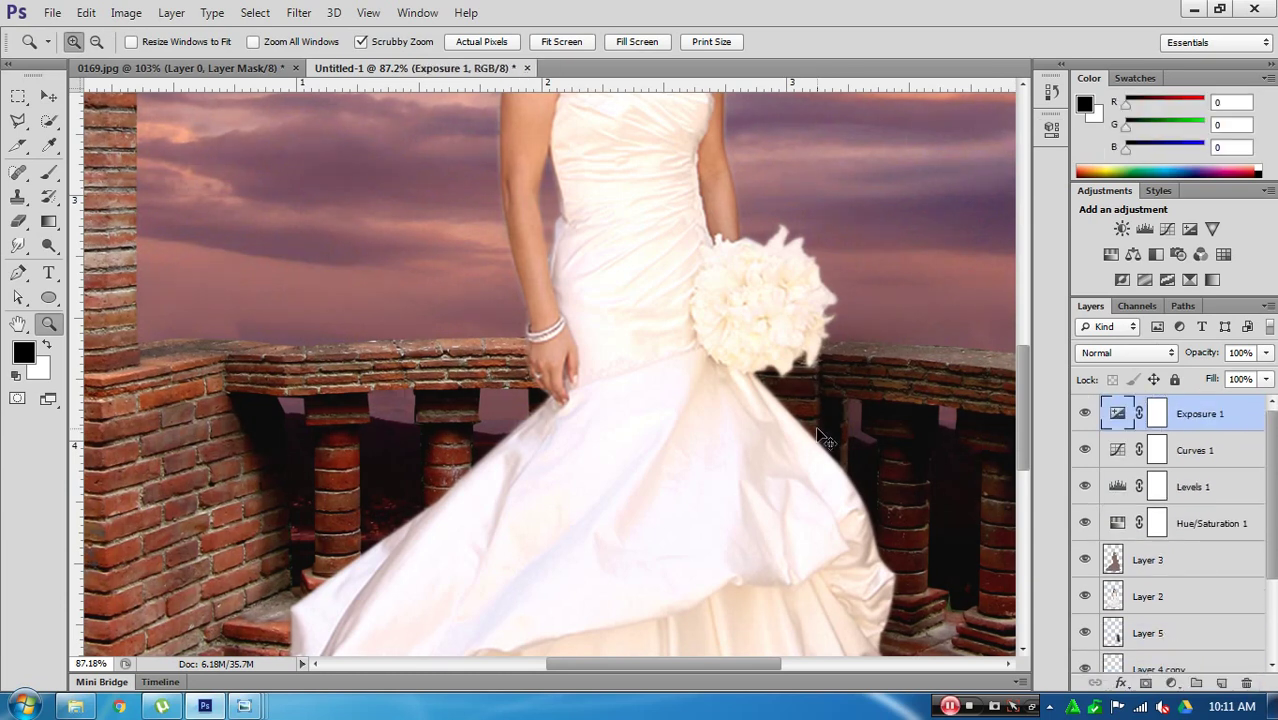
drag(1248, 426, 1247, 683)
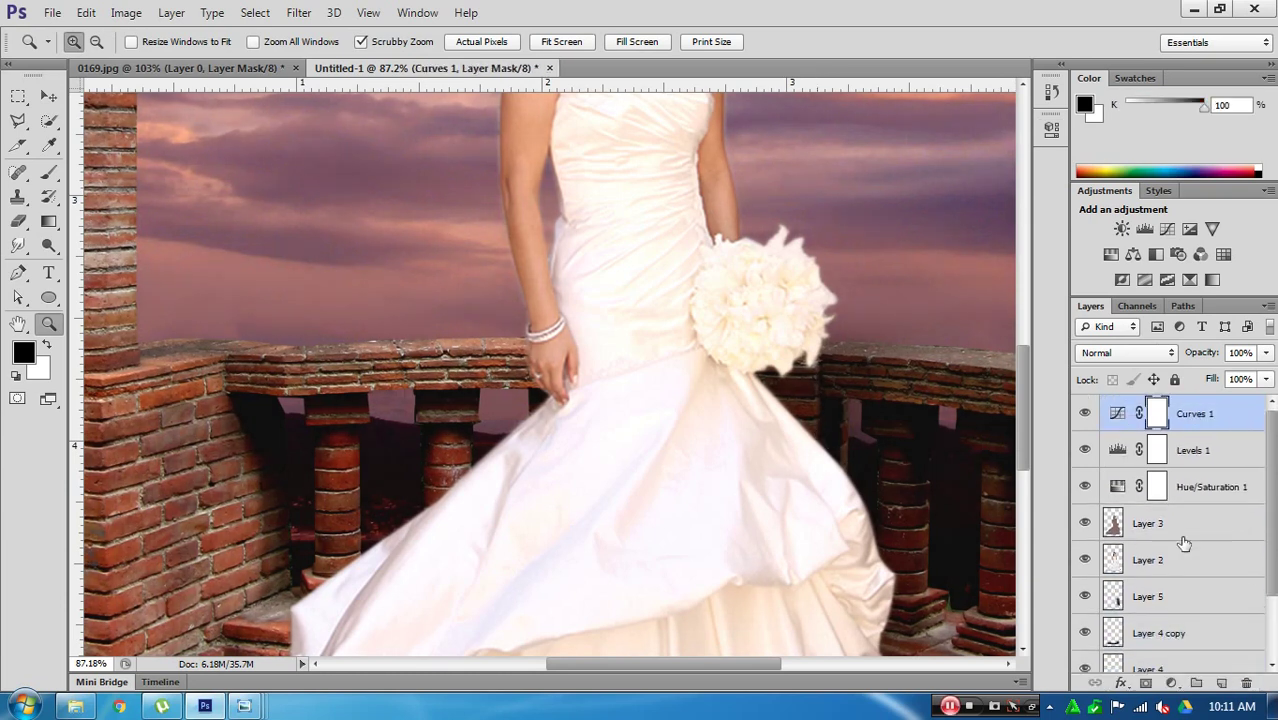
click(1085, 414)
Step: Toggle Levels 1 to compare, hide the panels and zoom out to see the whole picture
click(1085, 450)
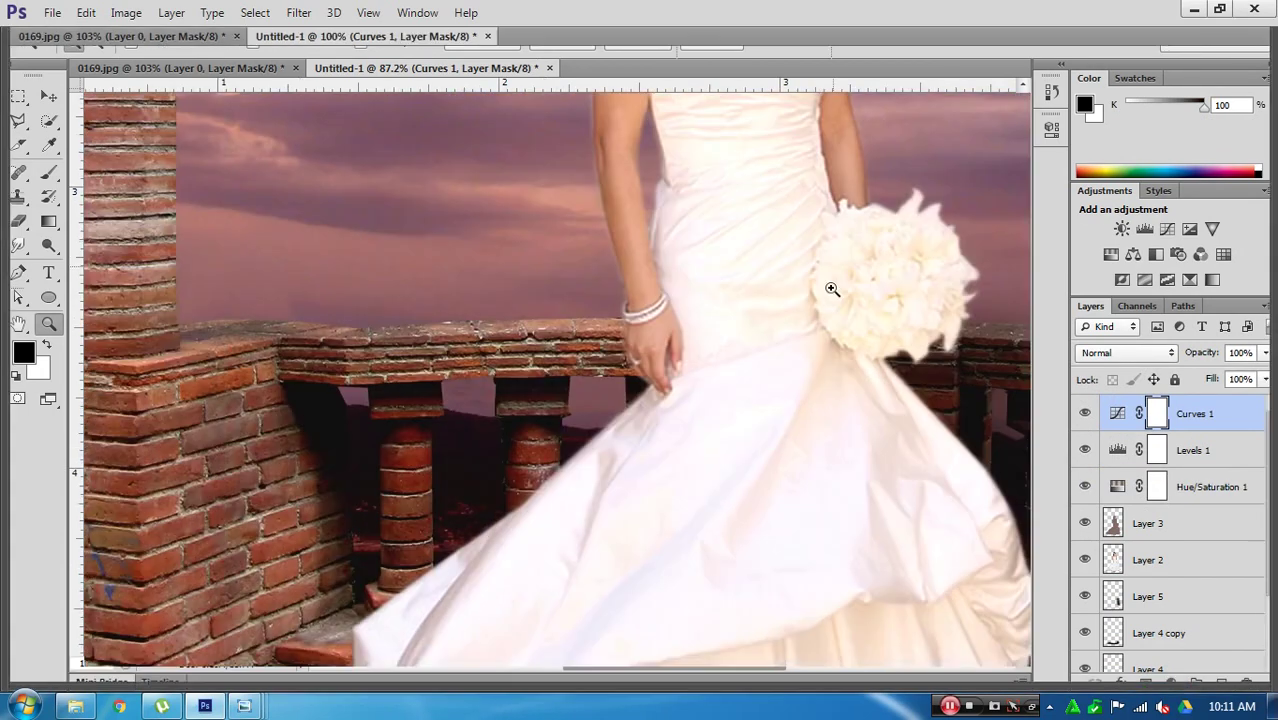
key(Tab)
drag(833, 290, 811, 325)
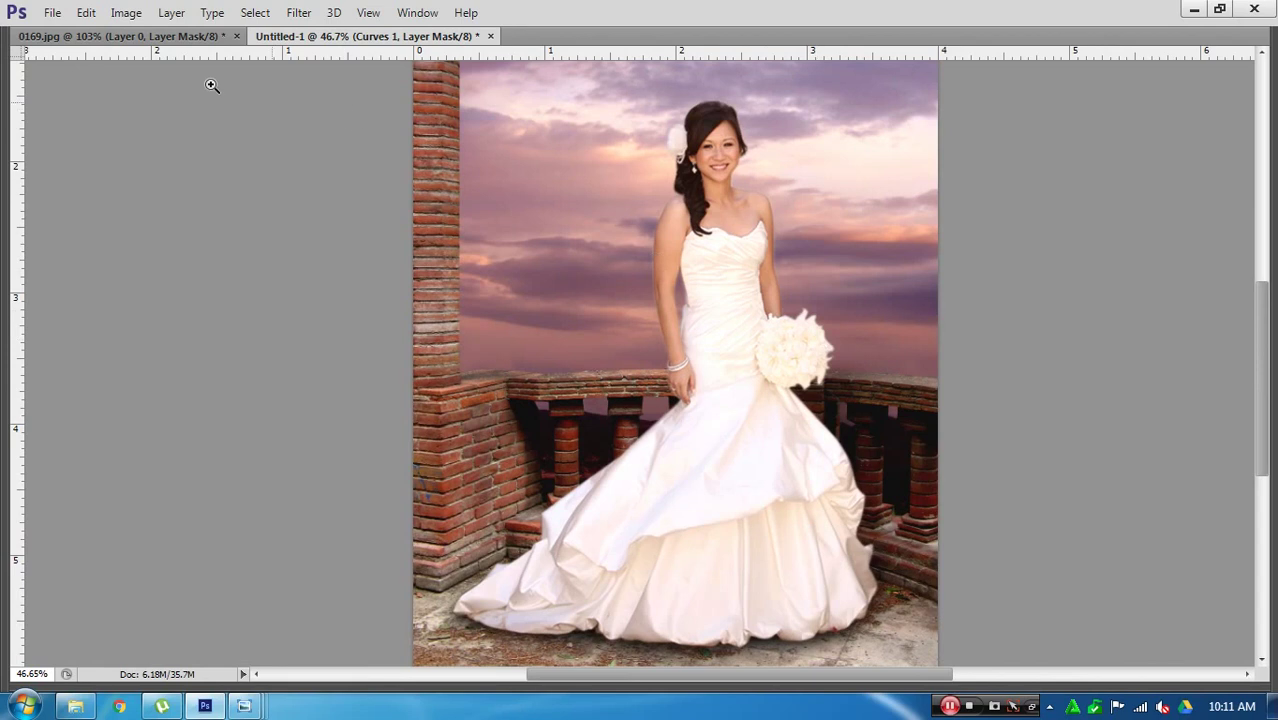
click(53, 14)
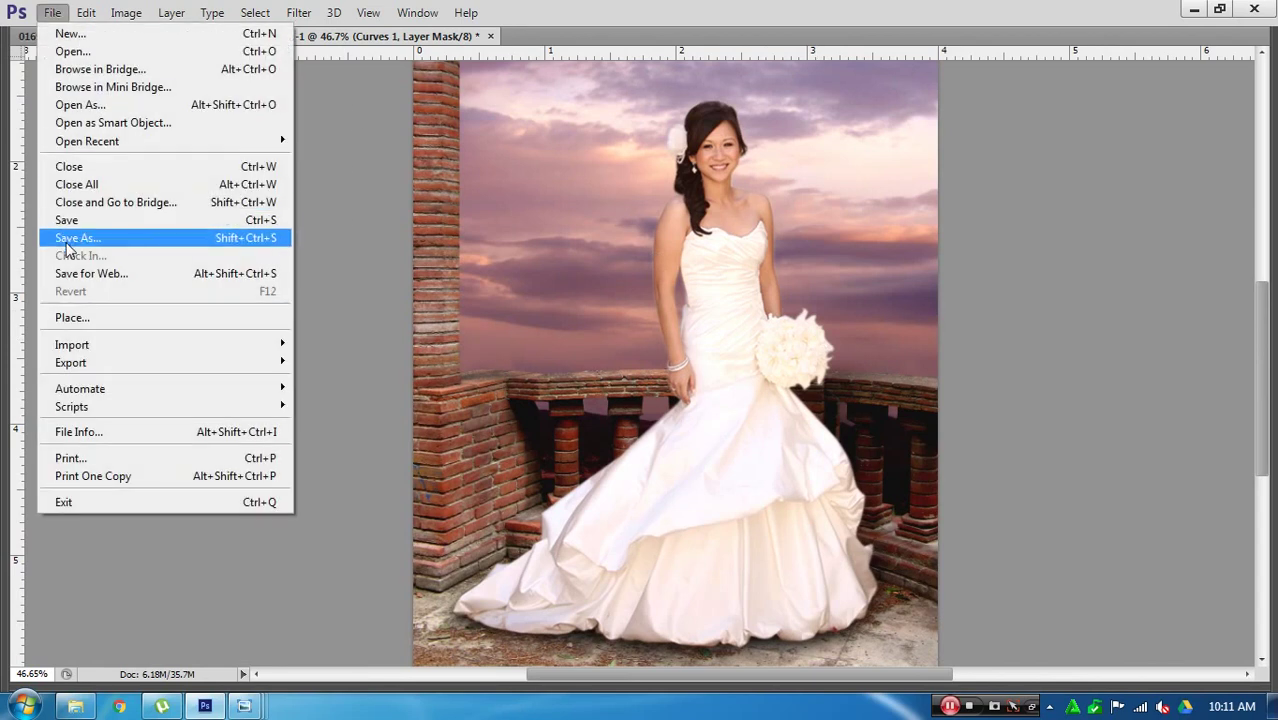
click(1133, 231)
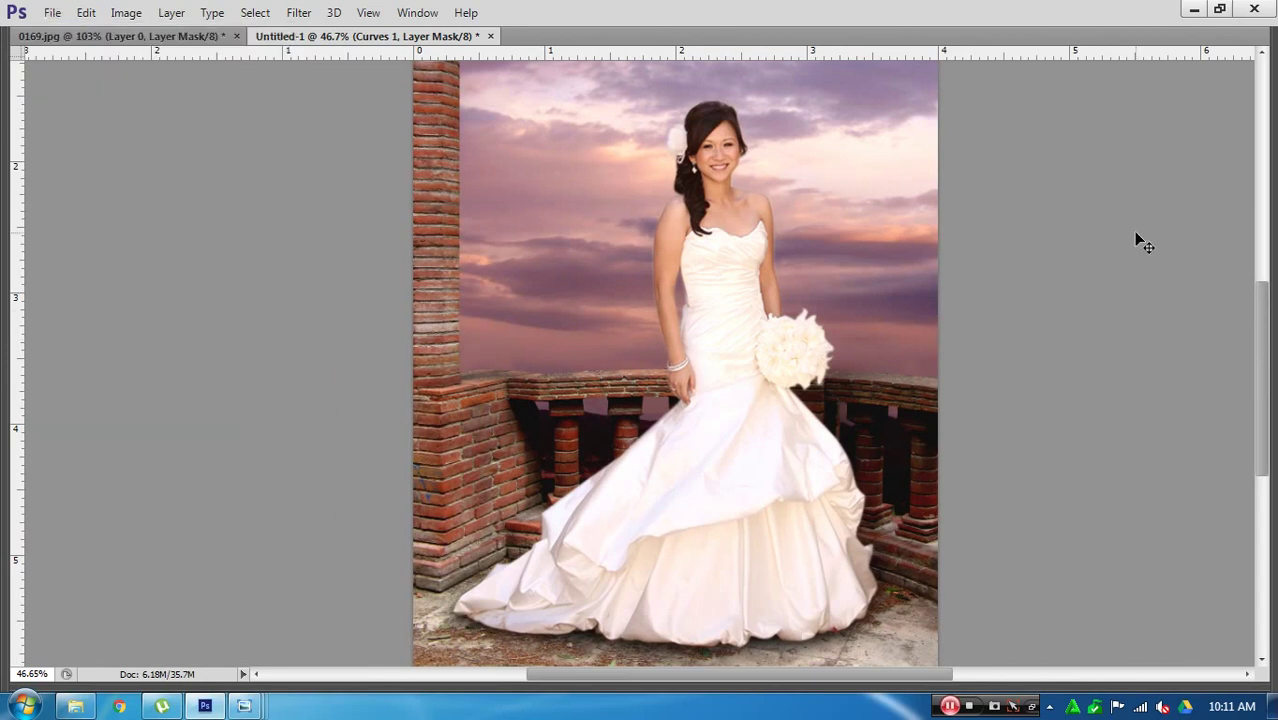
scroll(805, 228, down, 1)
scroll(827, 214, down, 1)
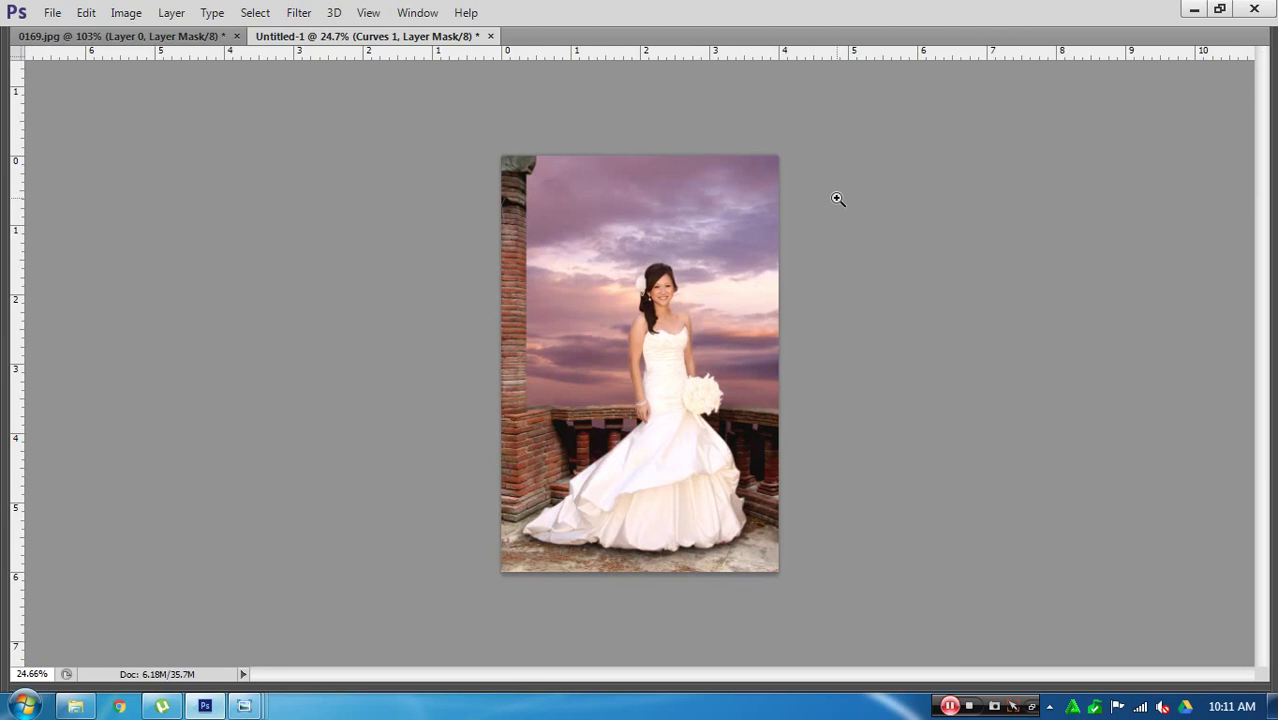
Step: Set the canvas width to 8 inches with the middle-right anchor
click(118, 14)
click(138, 166)
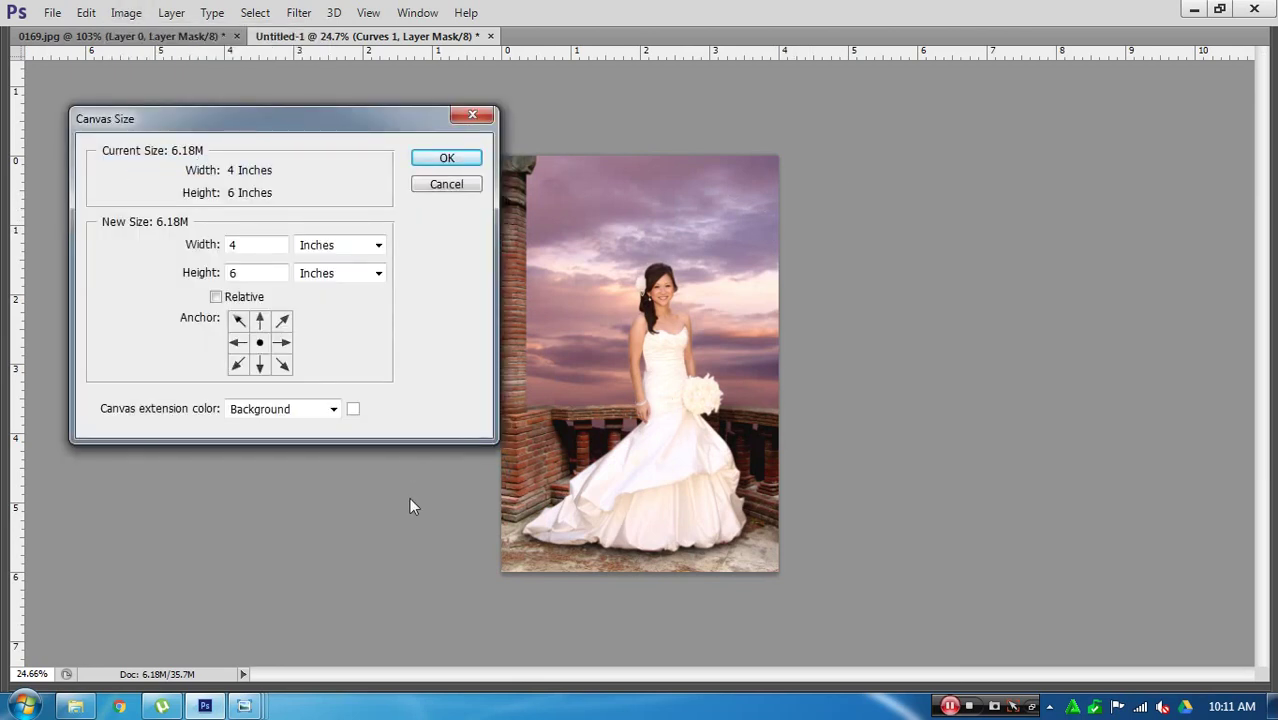
double_click(242, 246)
text(8)
click(281, 343)
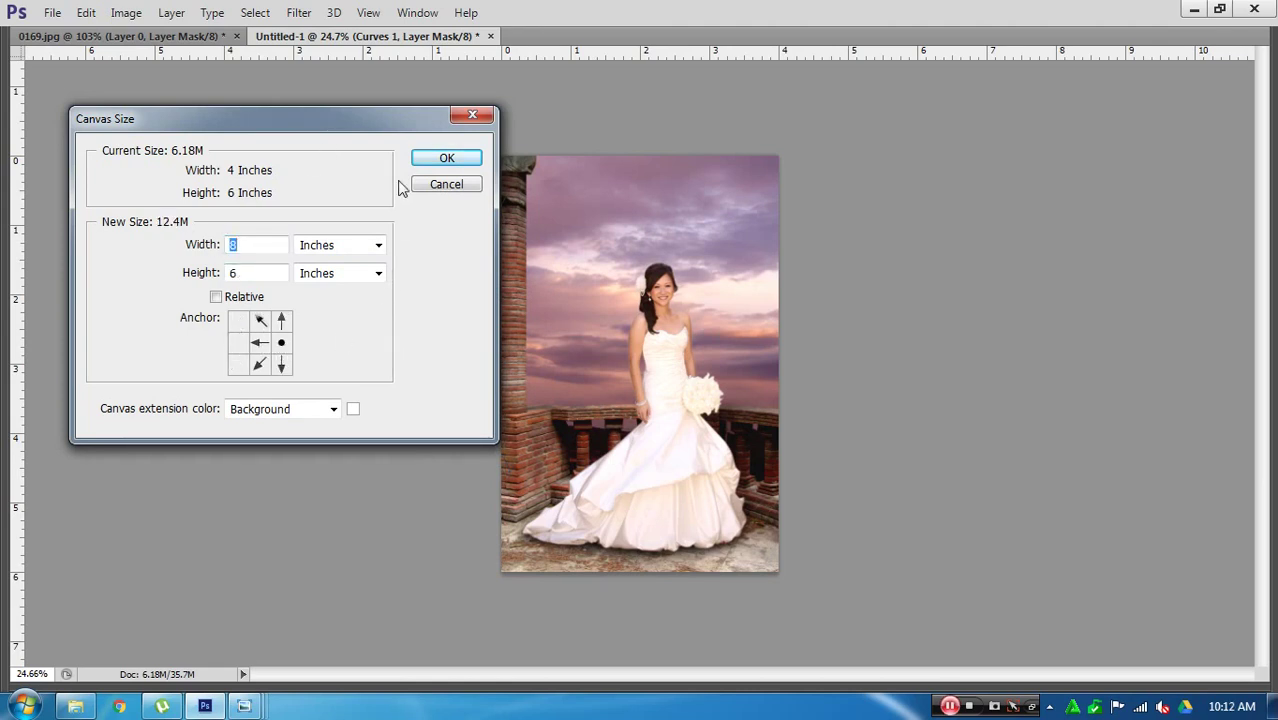
click(424, 160)
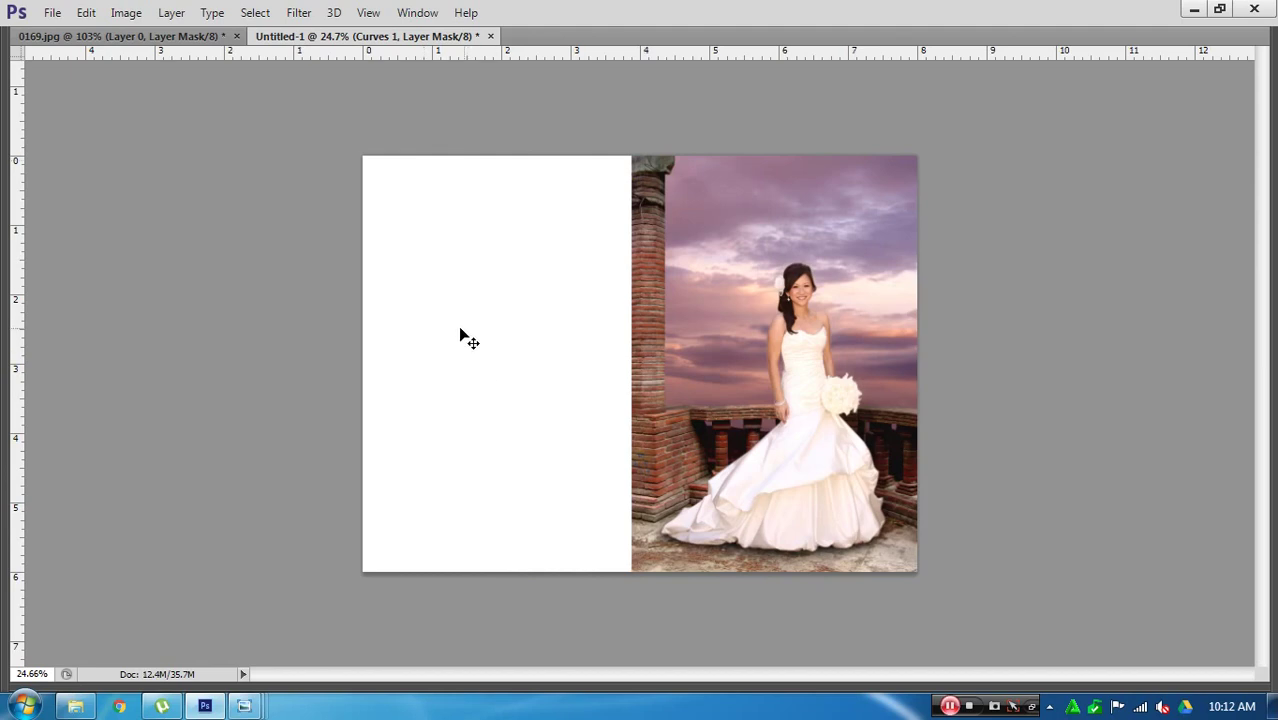
Step: Drag the Stock_010_by_Henda_Stock balcony photo from Explorer into Photoshop, cancelling the first placement
key(ctrl+Tab)
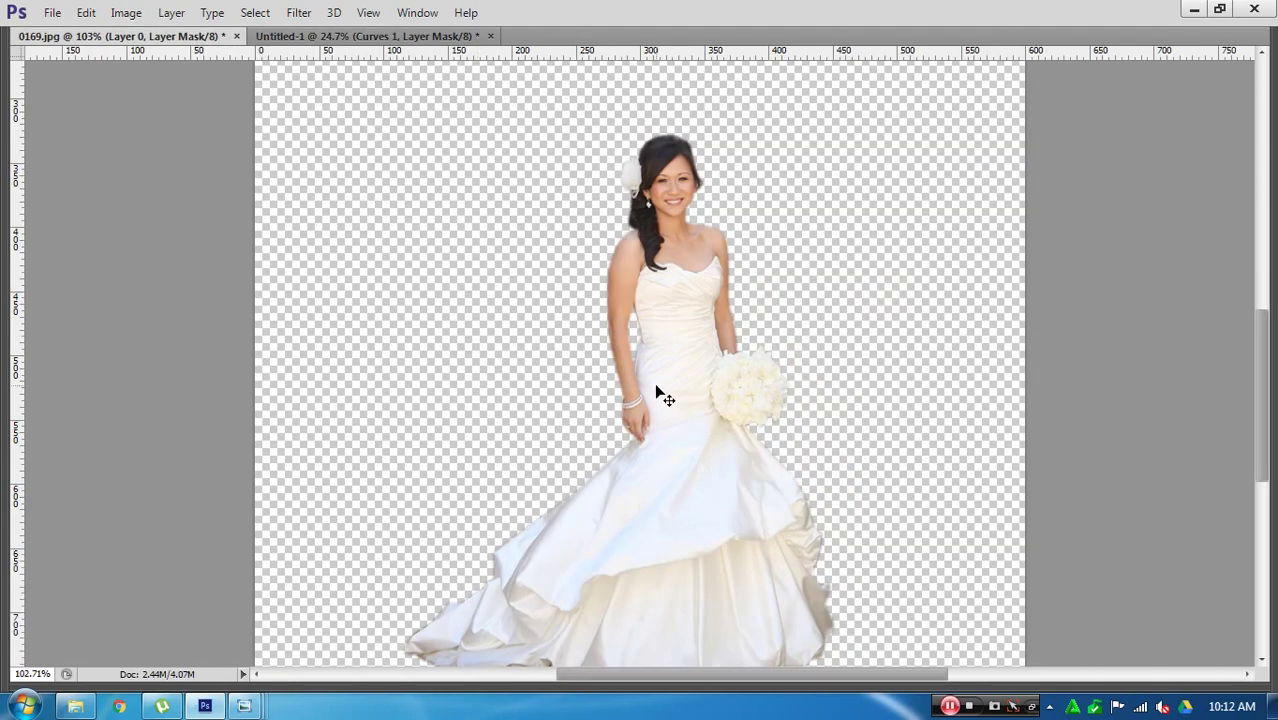
key(super)
key(super)
key(alt+Tab)
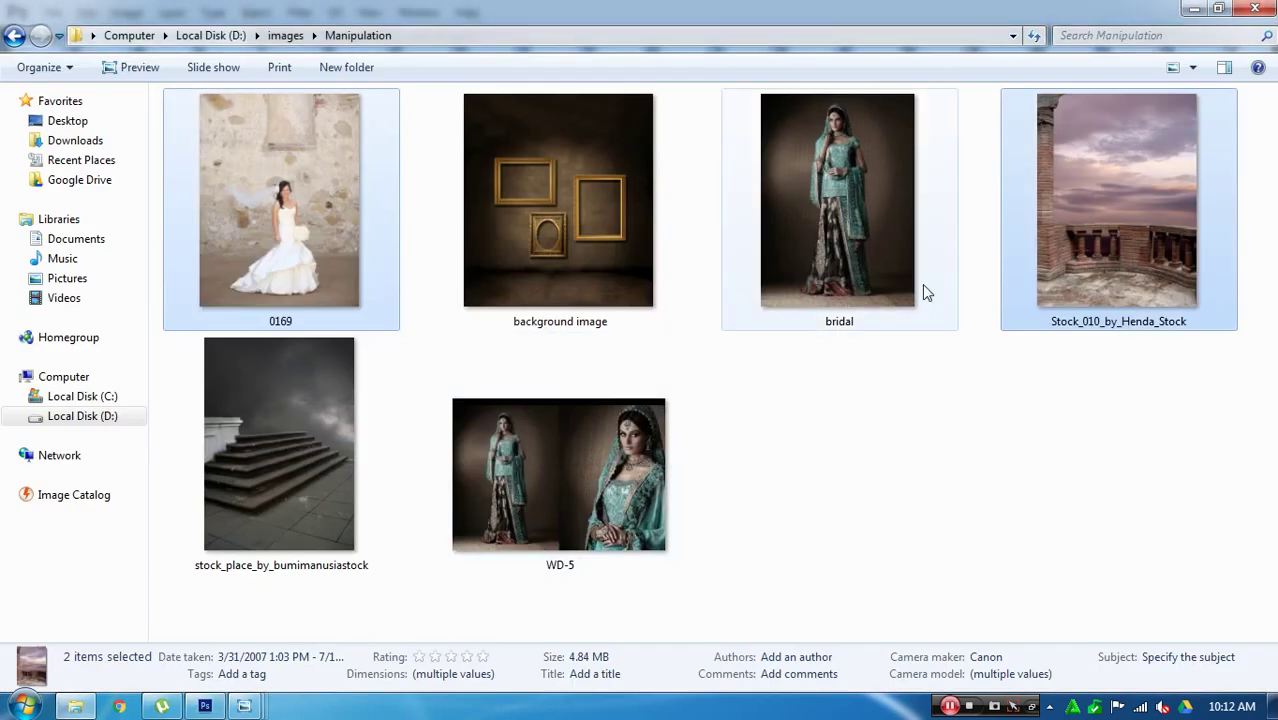
click(1100, 258)
drag(1097, 252, 482, 421)
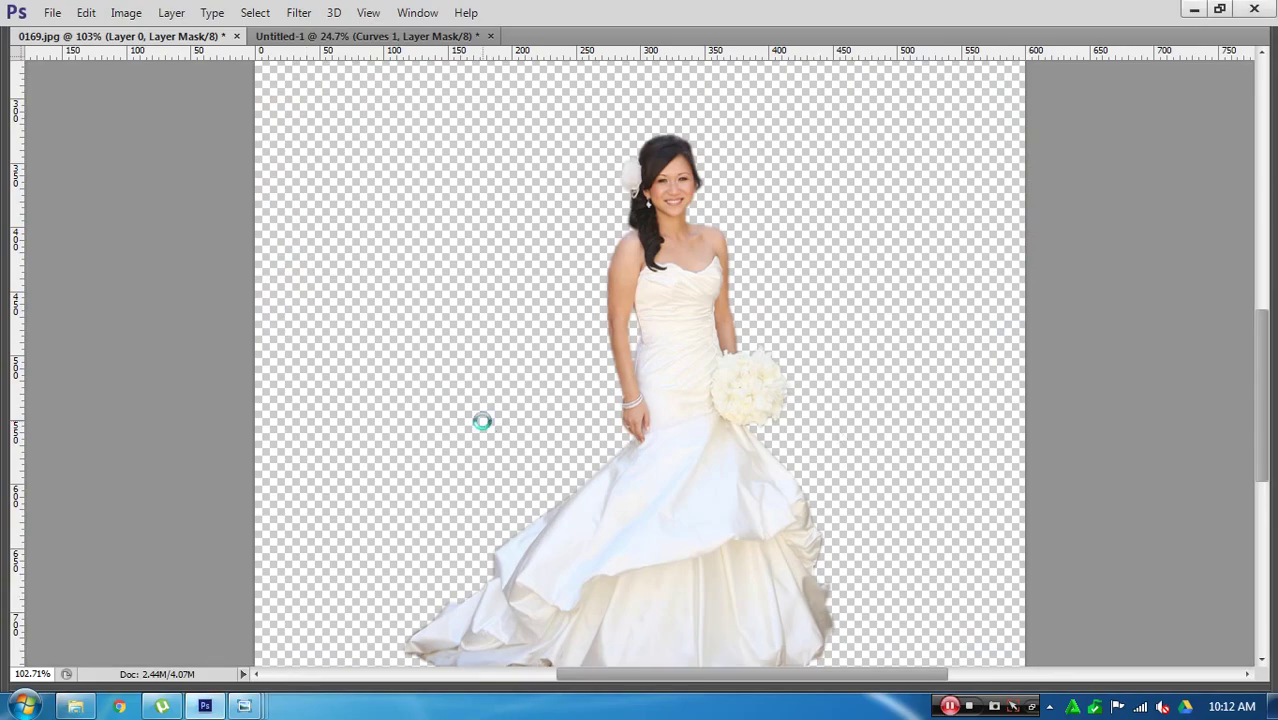
key(Escape)
Step: Place the balcony photo over the left half of Untitled-1 and commit it
key(ctrl+Tab)
key(alt+Tab)
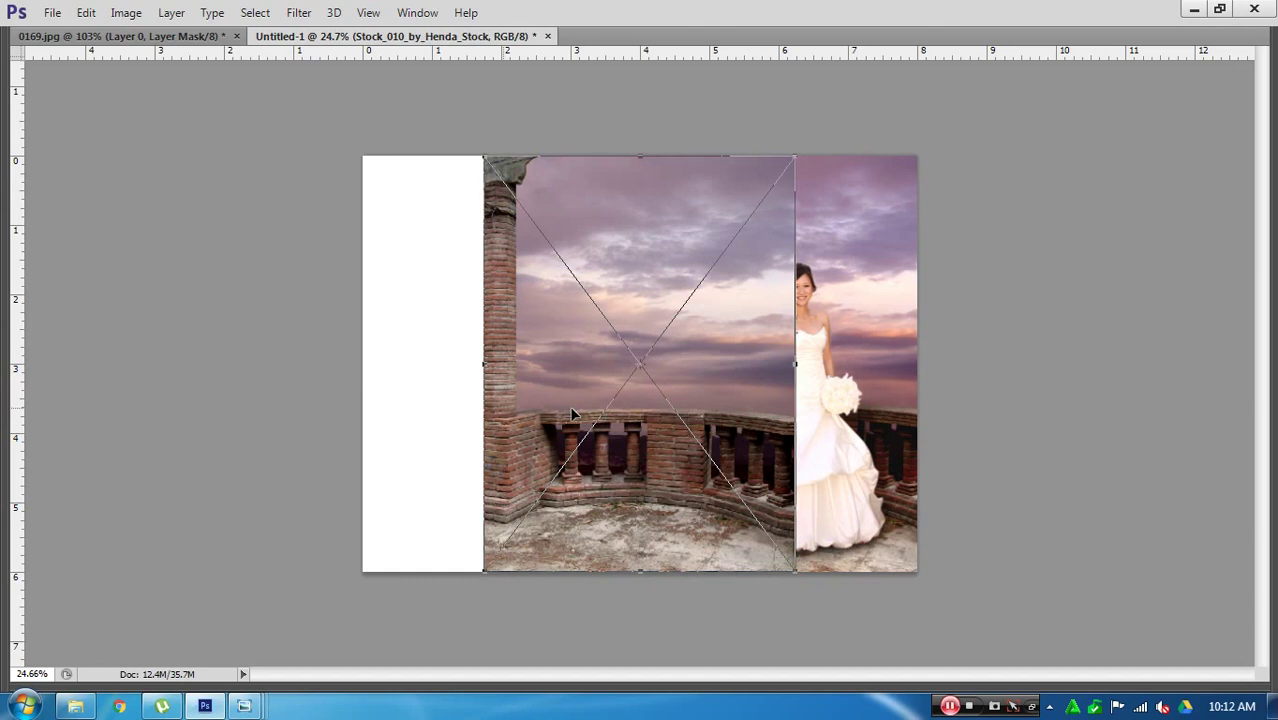
mouse_move(672, 415)
mouse_down()
mouse_move(470, 415)
mouse_move(485, 414)
mouse_up()
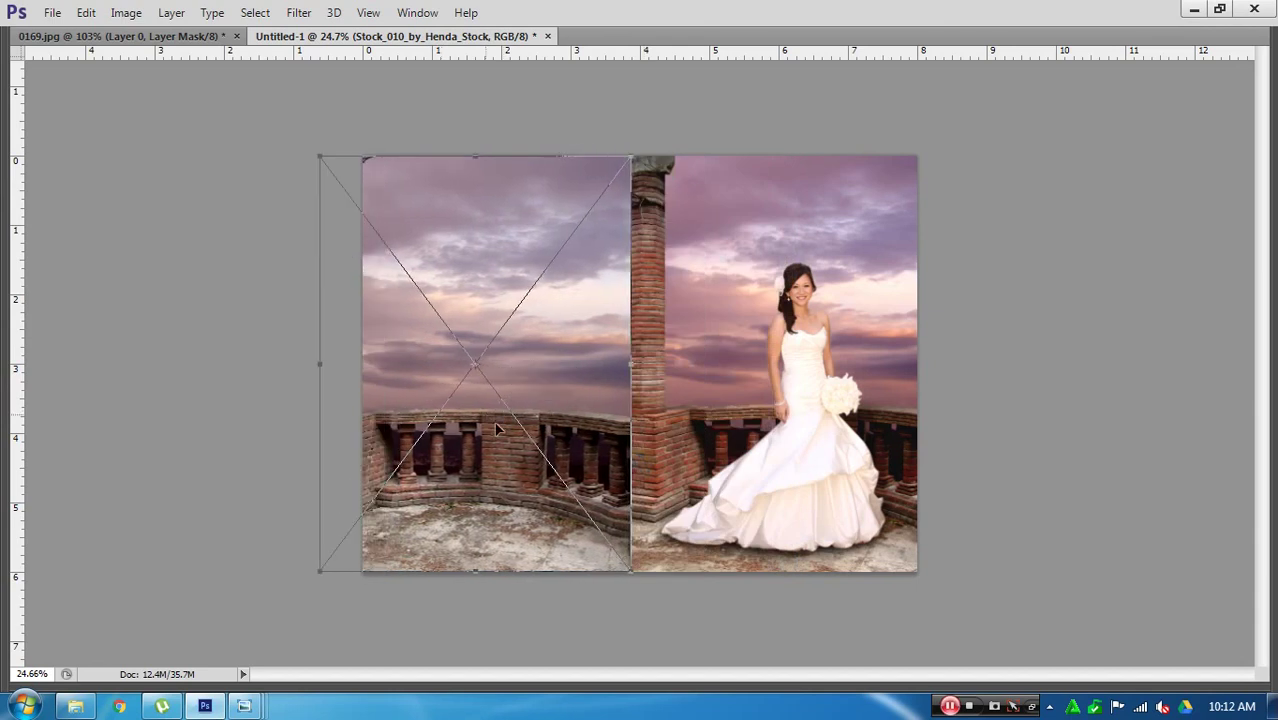
key(Return)
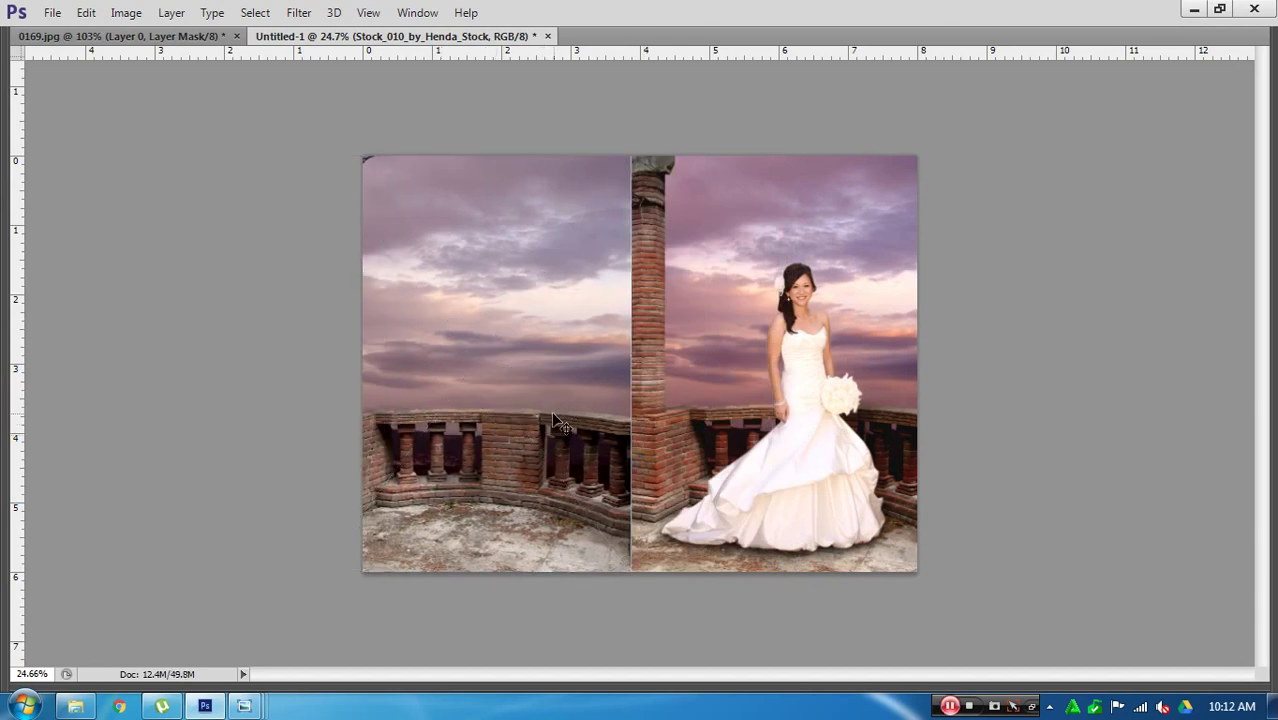
key(ctrl+Tab)
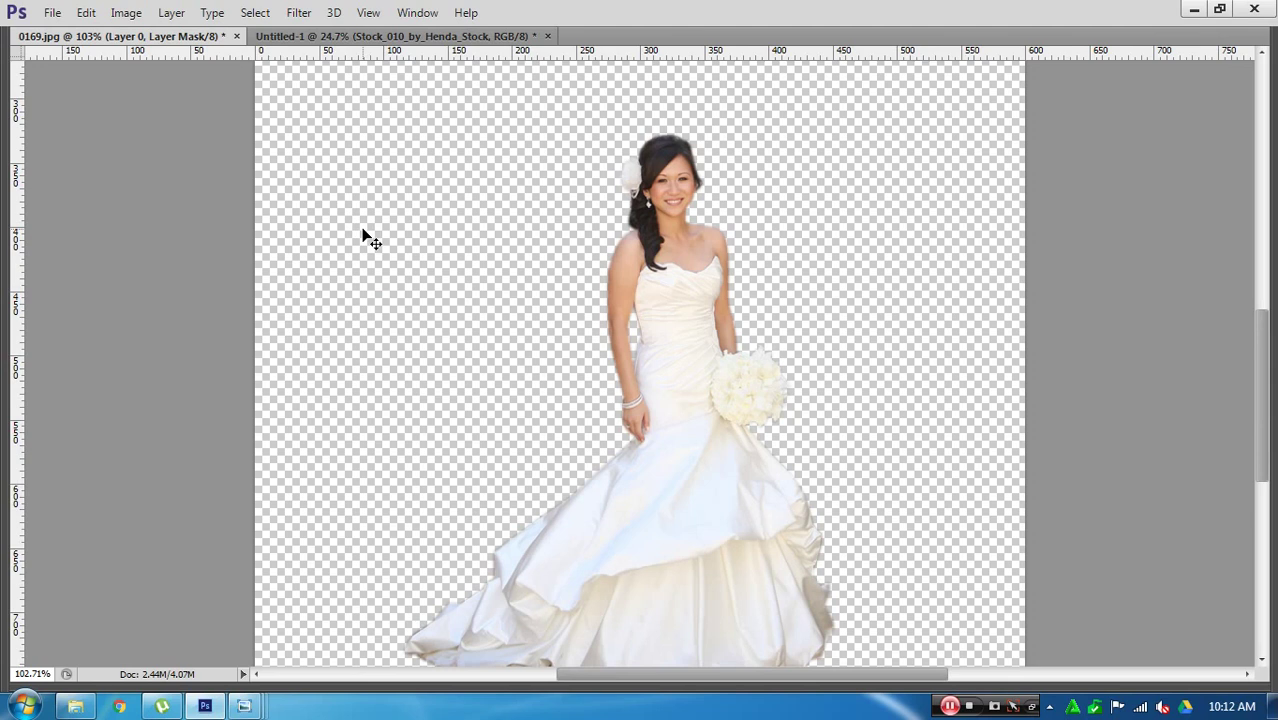
key(ctrl+Tab)
key(alt+Tab)
Step: Place the original 0169 wedding photo as a small inset on the left half
click(280, 240)
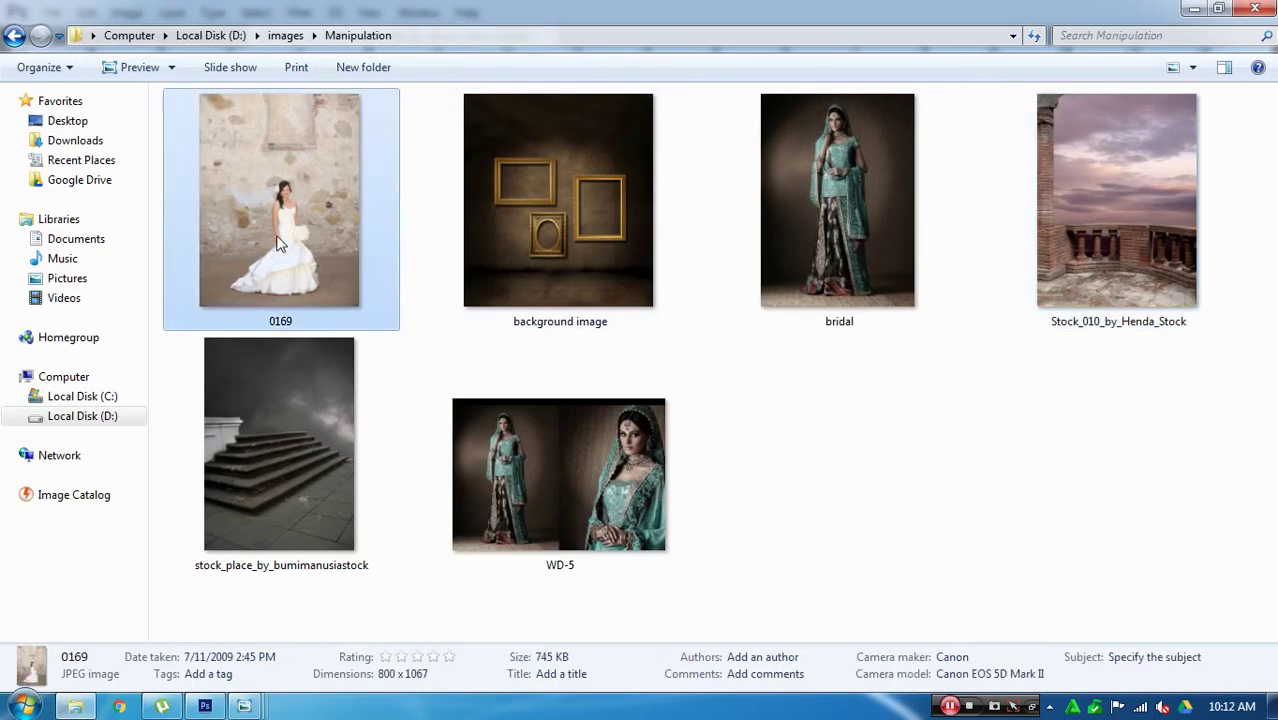
key(alt+Tab)
drag(549, 369, 411, 369)
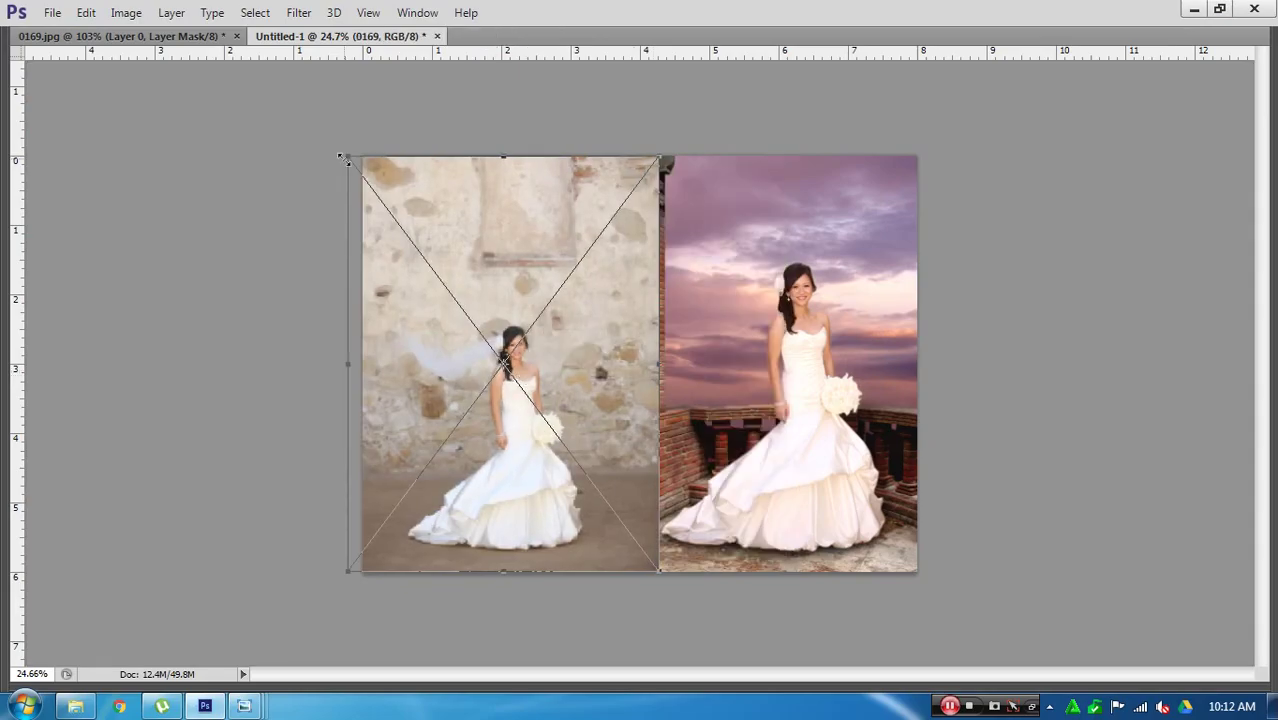
drag(340, 157, 479, 333)
key(Return)
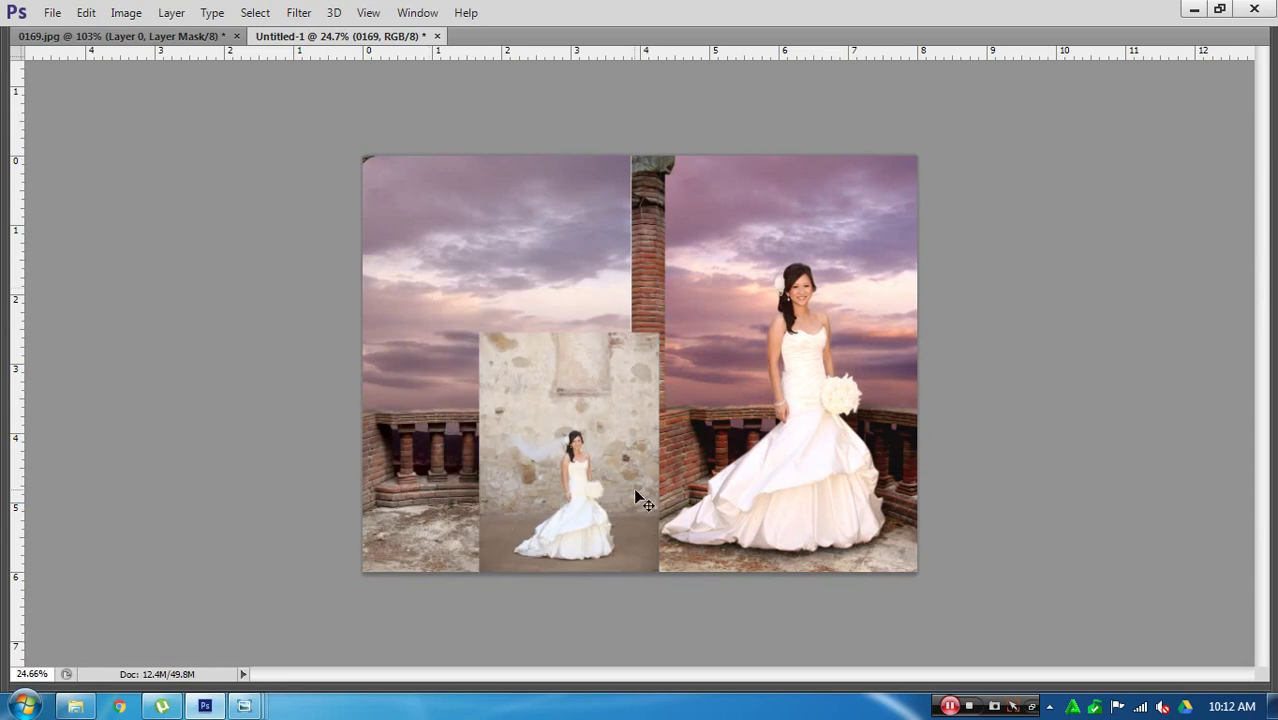
drag(635, 490, 584, 481)
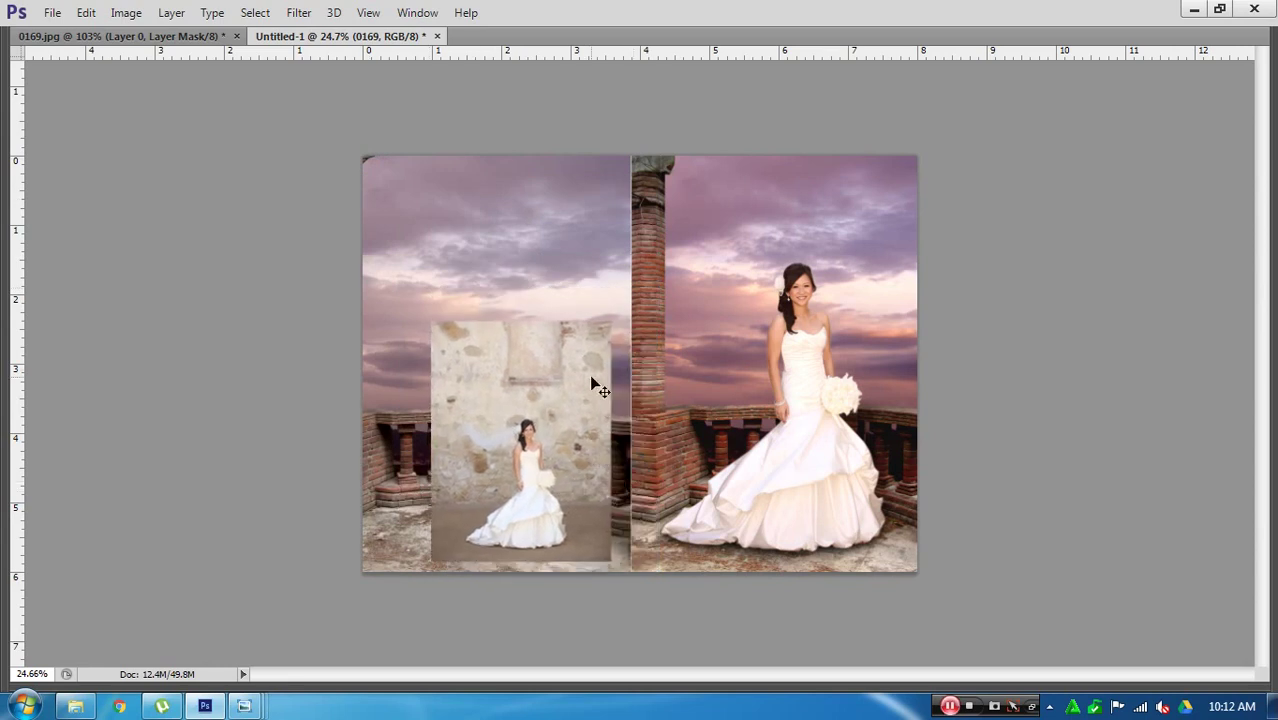
drag(589, 374, 578, 366)
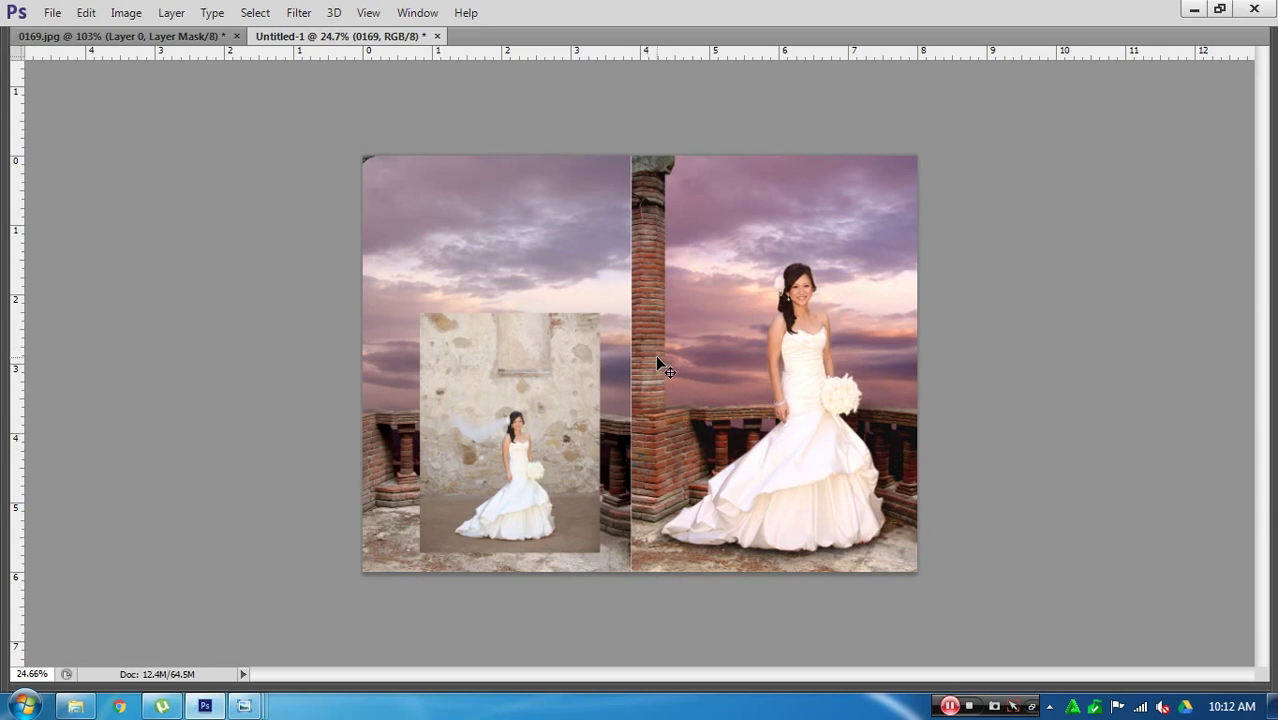
Step: Save the composite to the Desktop as a maximum-quality JPEG, Untitled-1
key(ctrl+s)
click(426, 172)
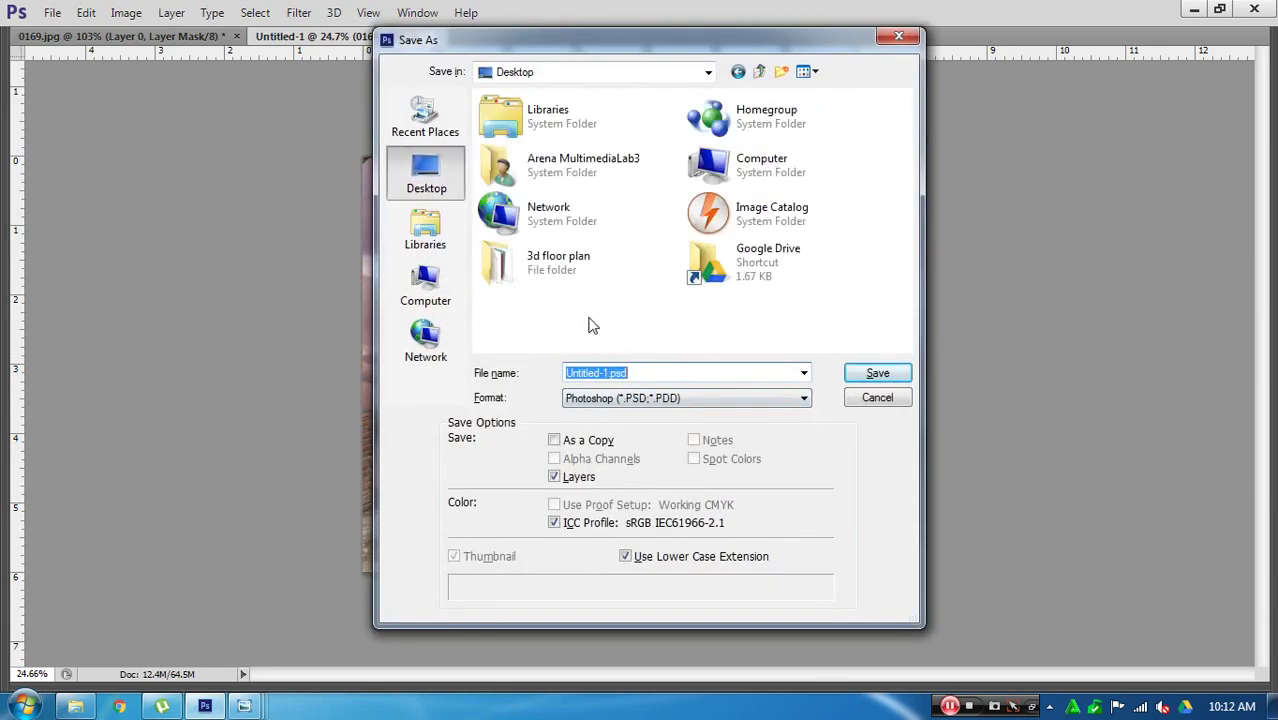
click(625, 398)
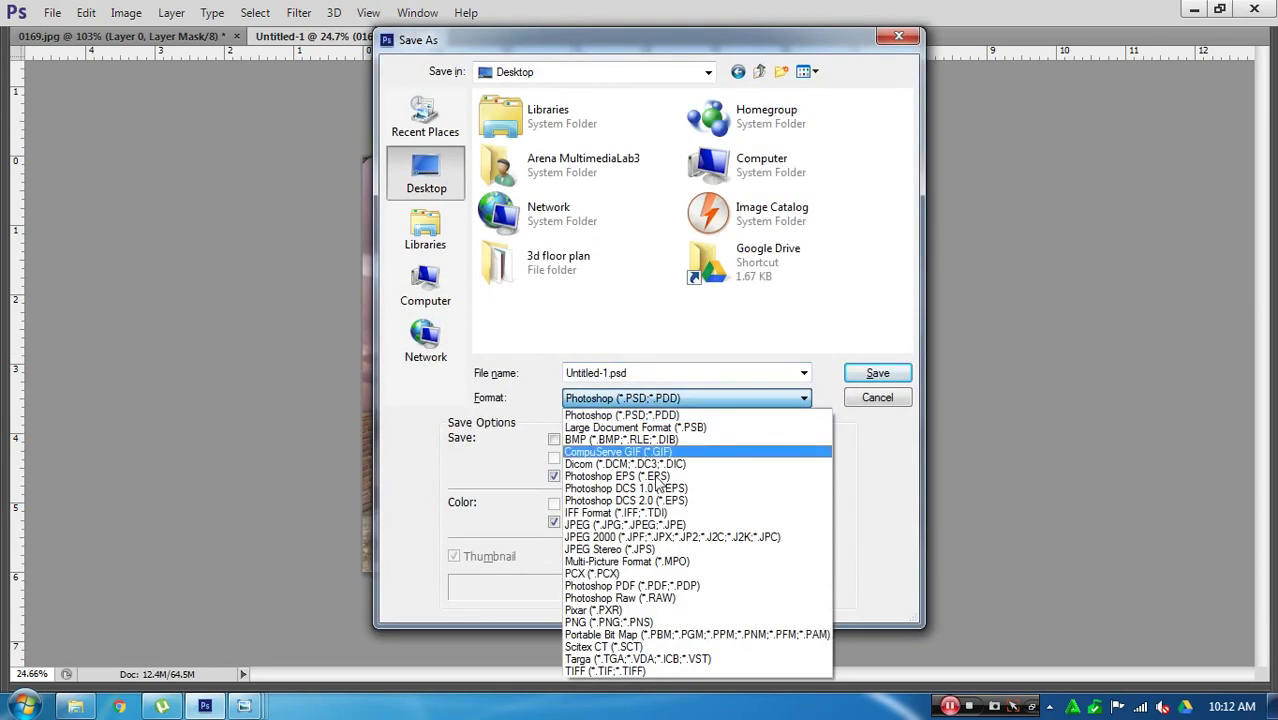
click(606, 527)
click(877, 373)
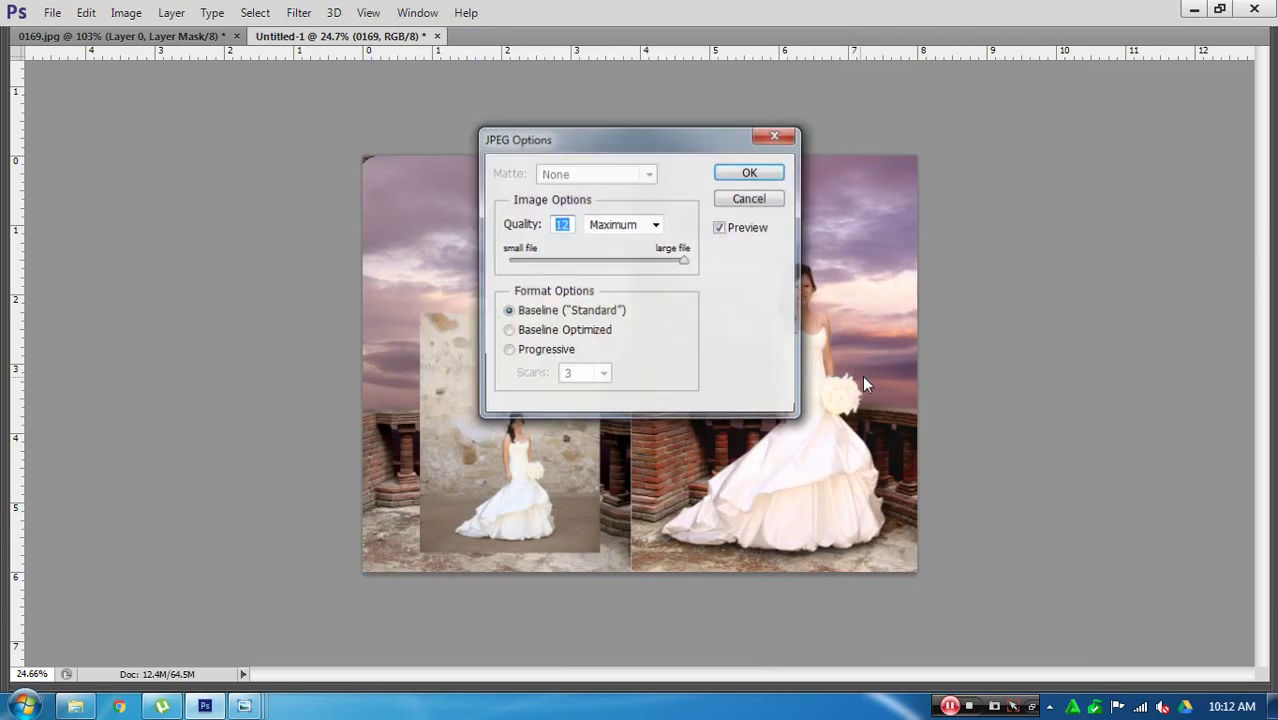
click(740, 174)
key(super+d)
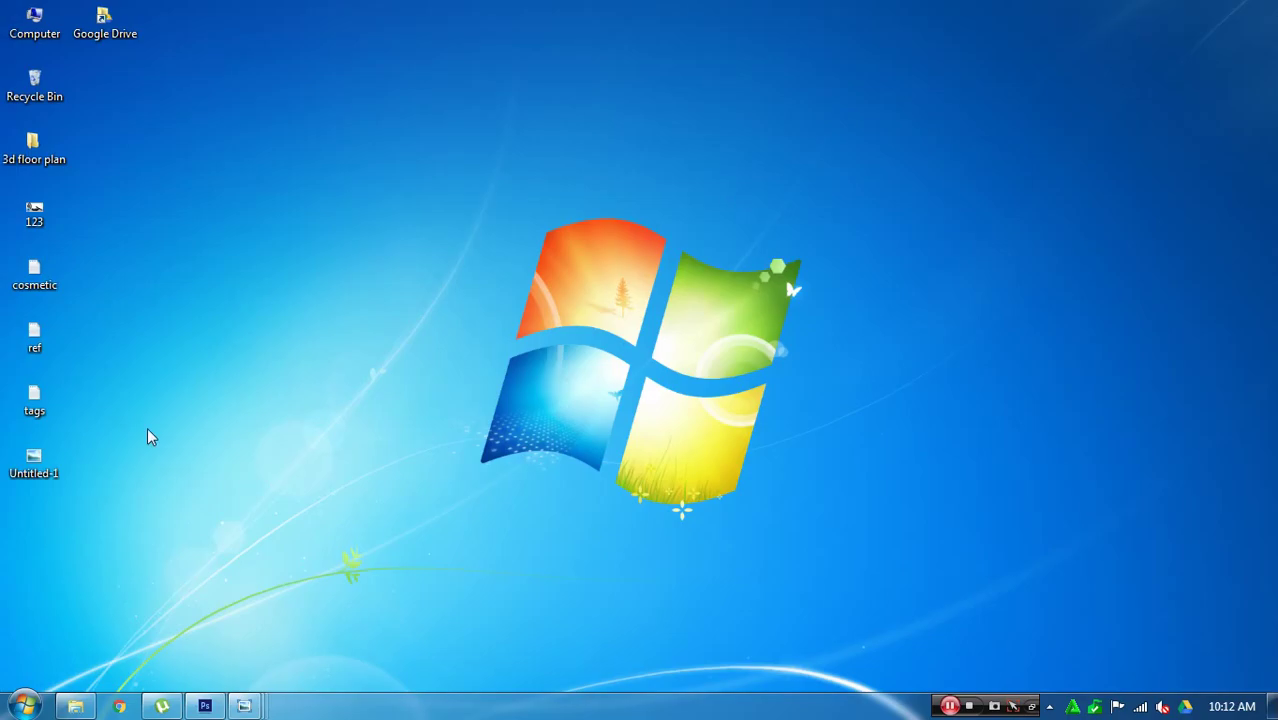
double_click(33, 476)
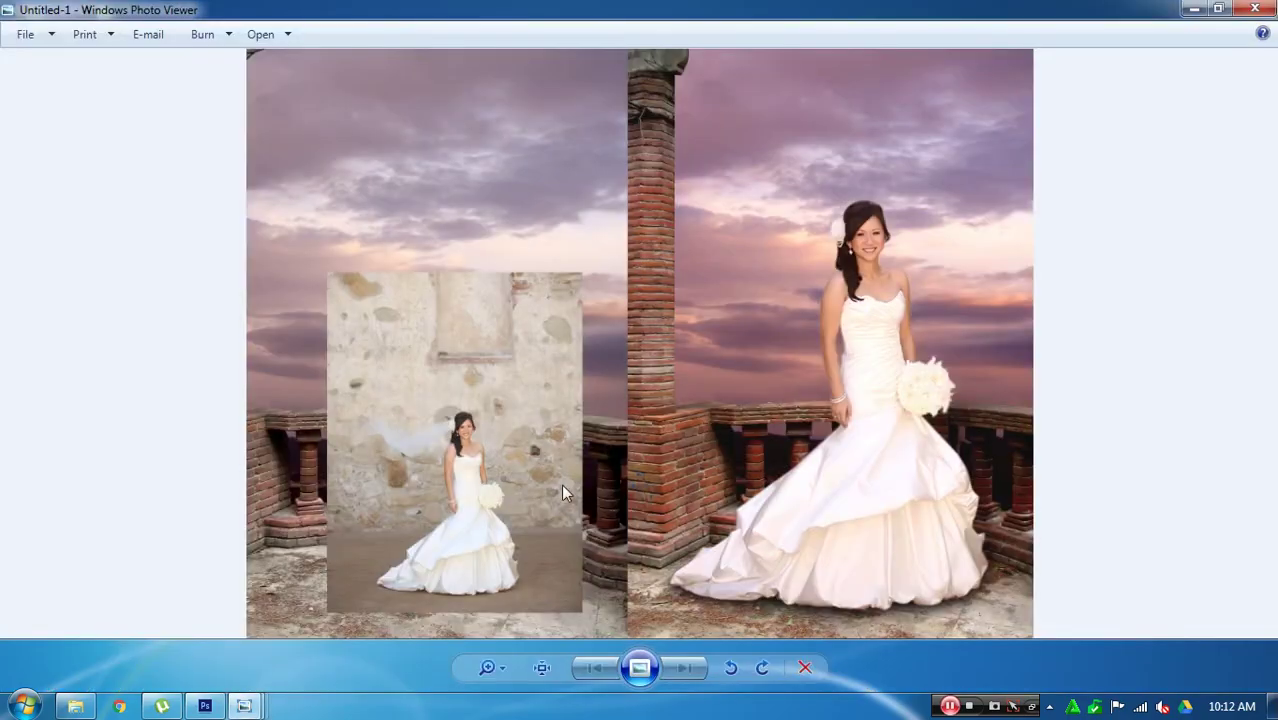
right_click(703, 538)
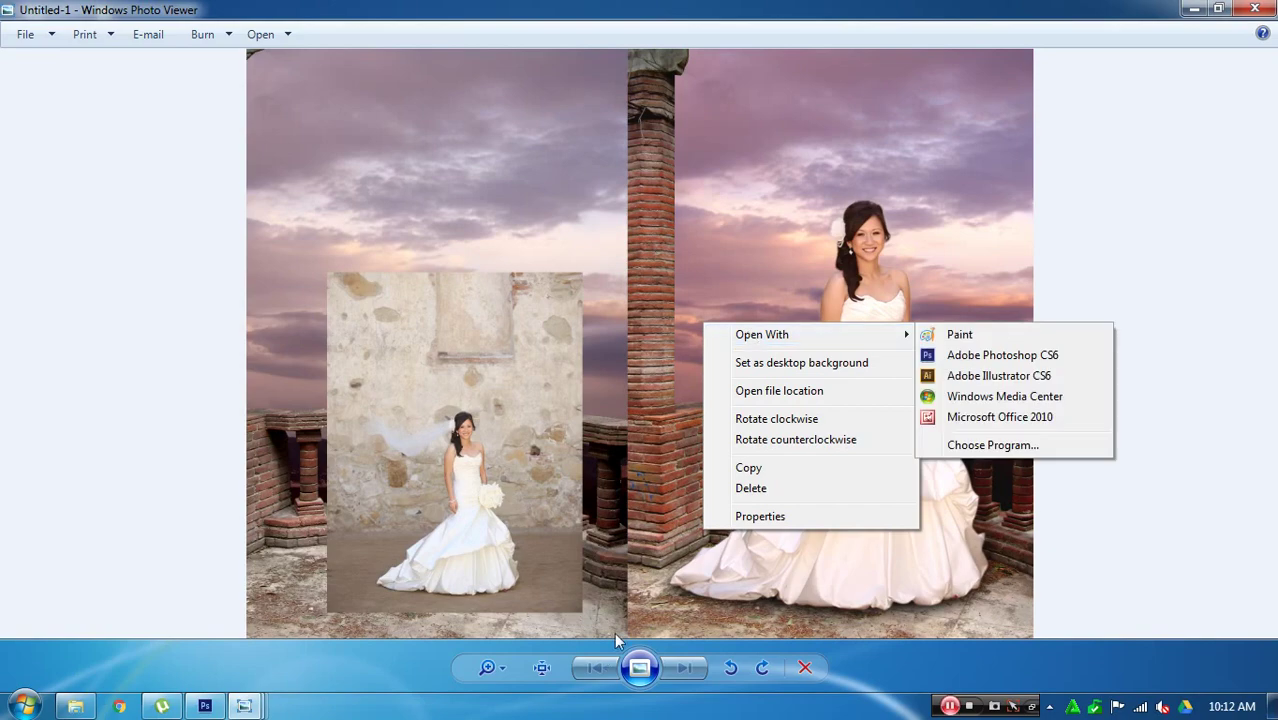
click(645, 670)
right_click(713, 626)
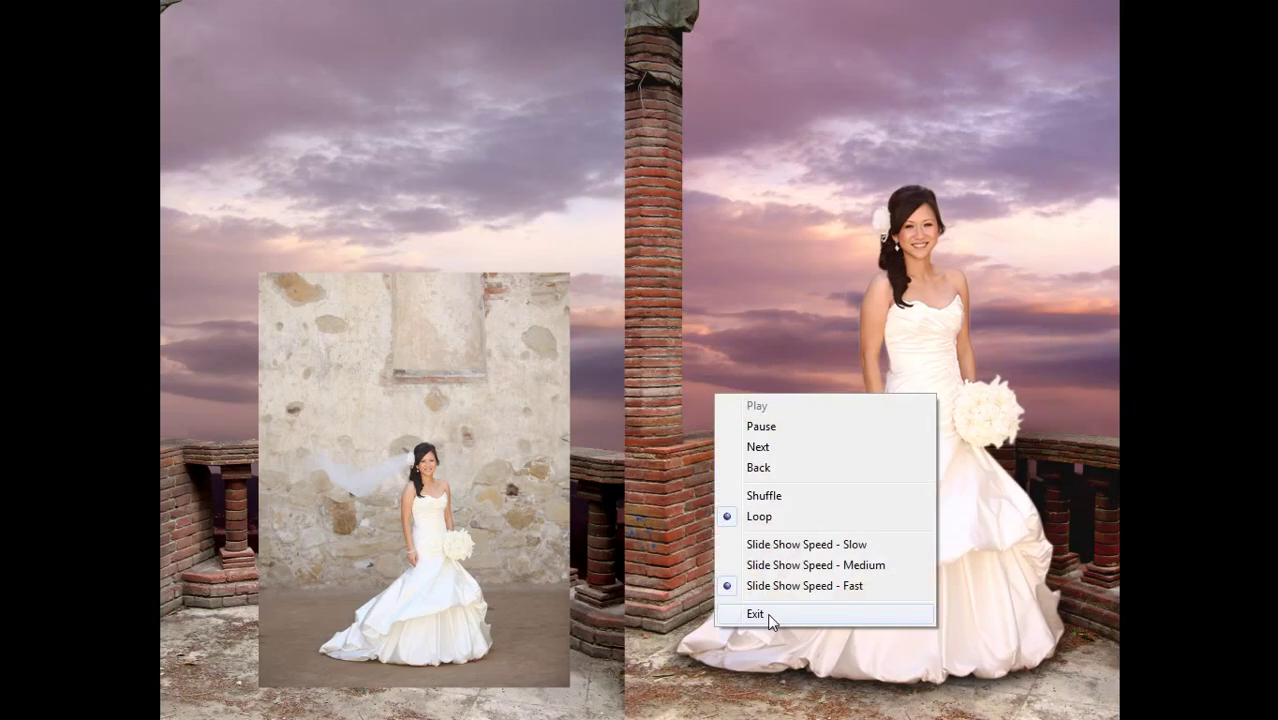
click(770, 430)
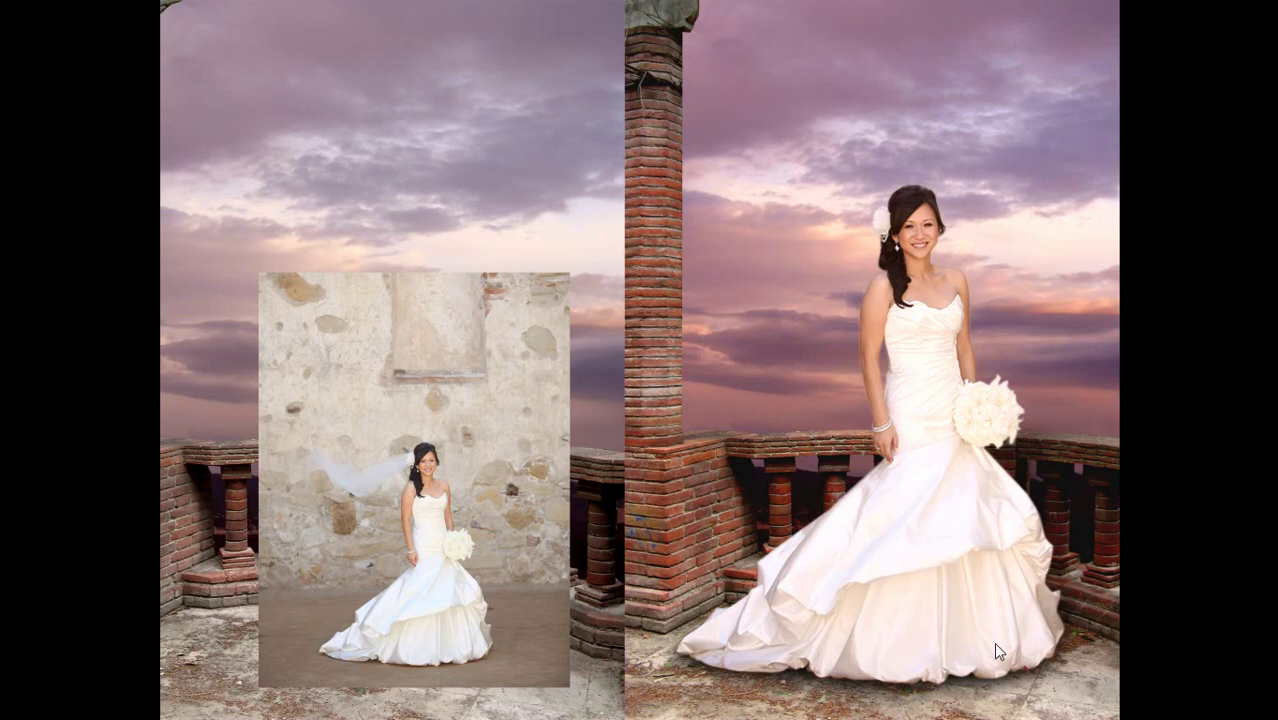
Step: Close the photo viewer and undo Photoshop back to the single bride portrait
click(837, 464)
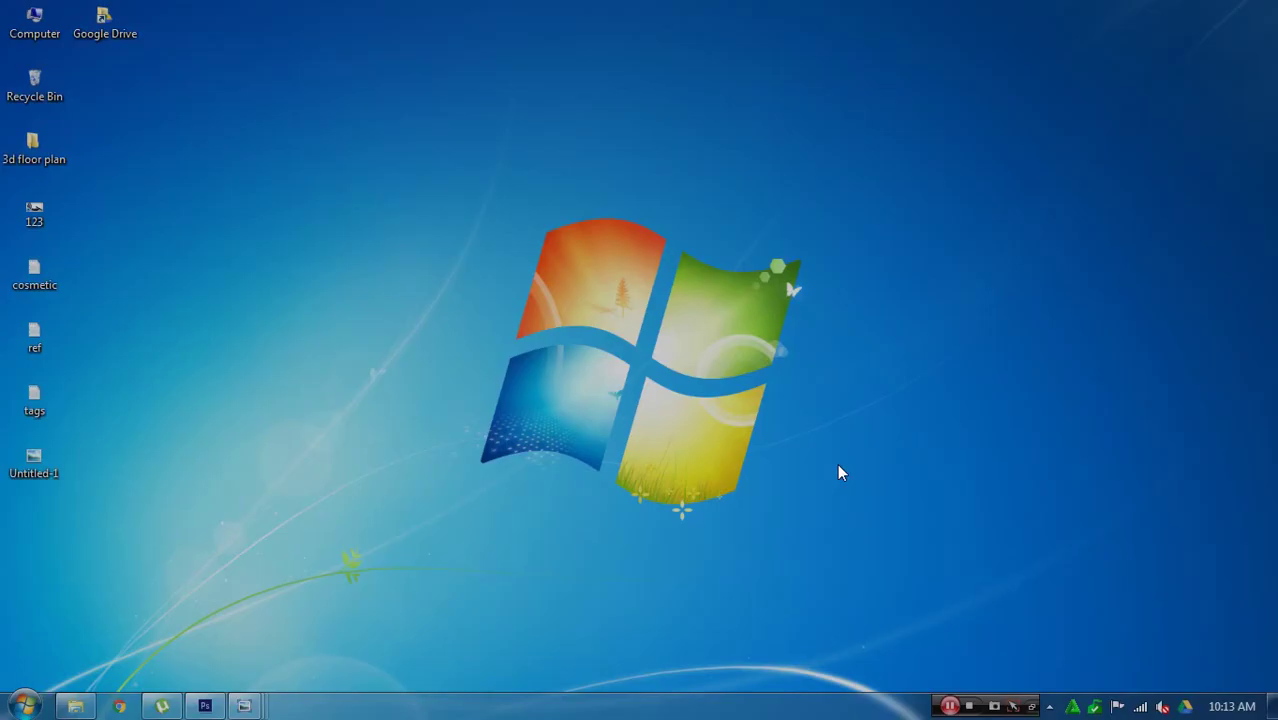
key(alt+F4)
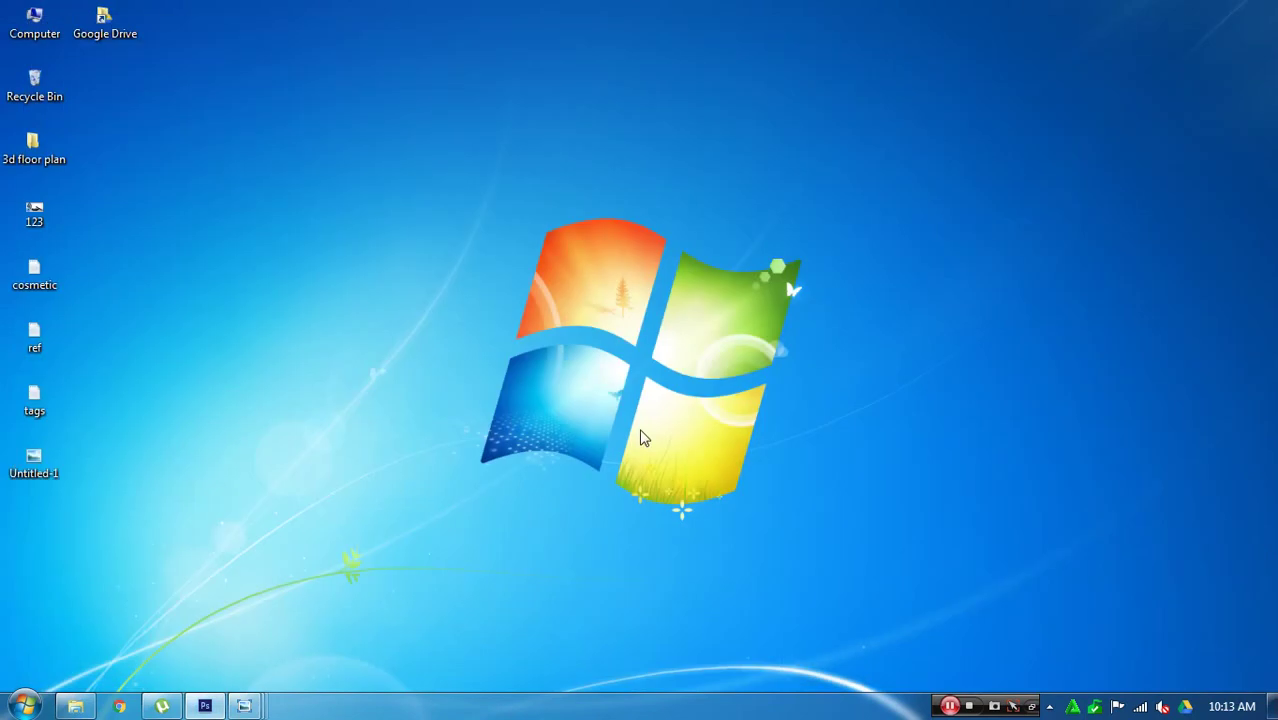
click(210, 706)
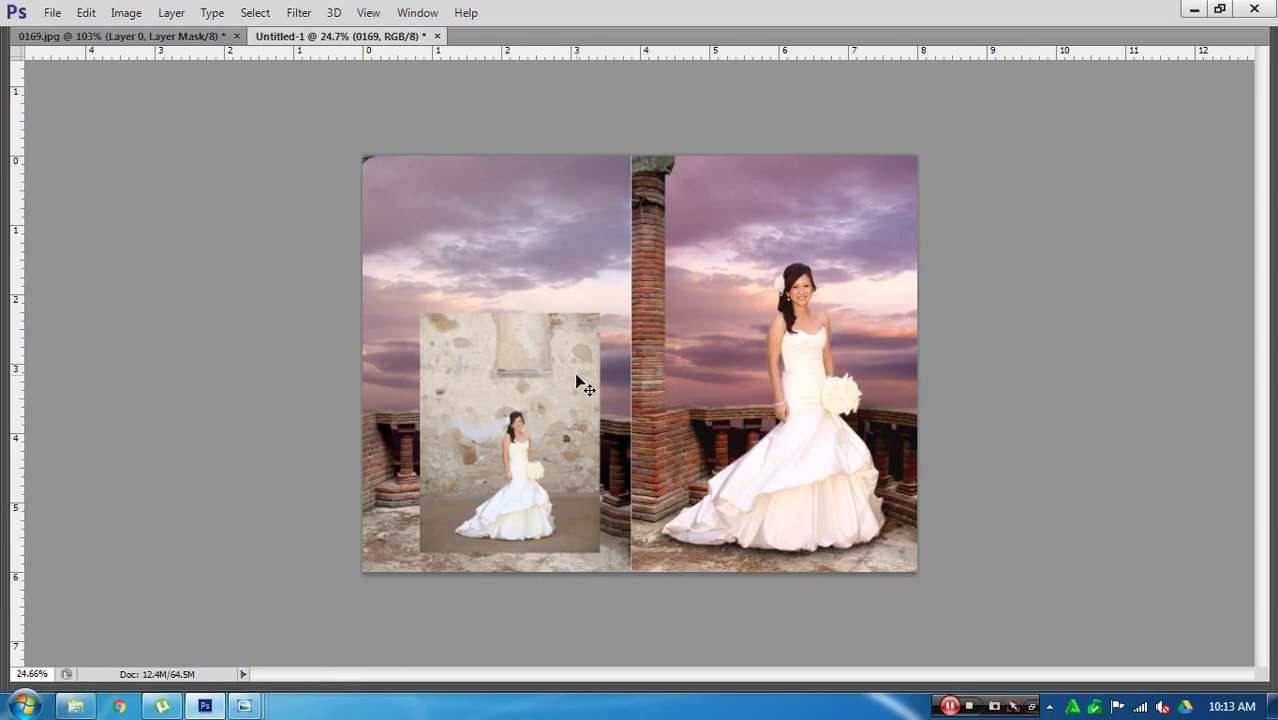
key(ctrl+alt+z)
key(ctrl+alt+z)
key(ctrl+alt+z)
key(ctrl+alt+z)
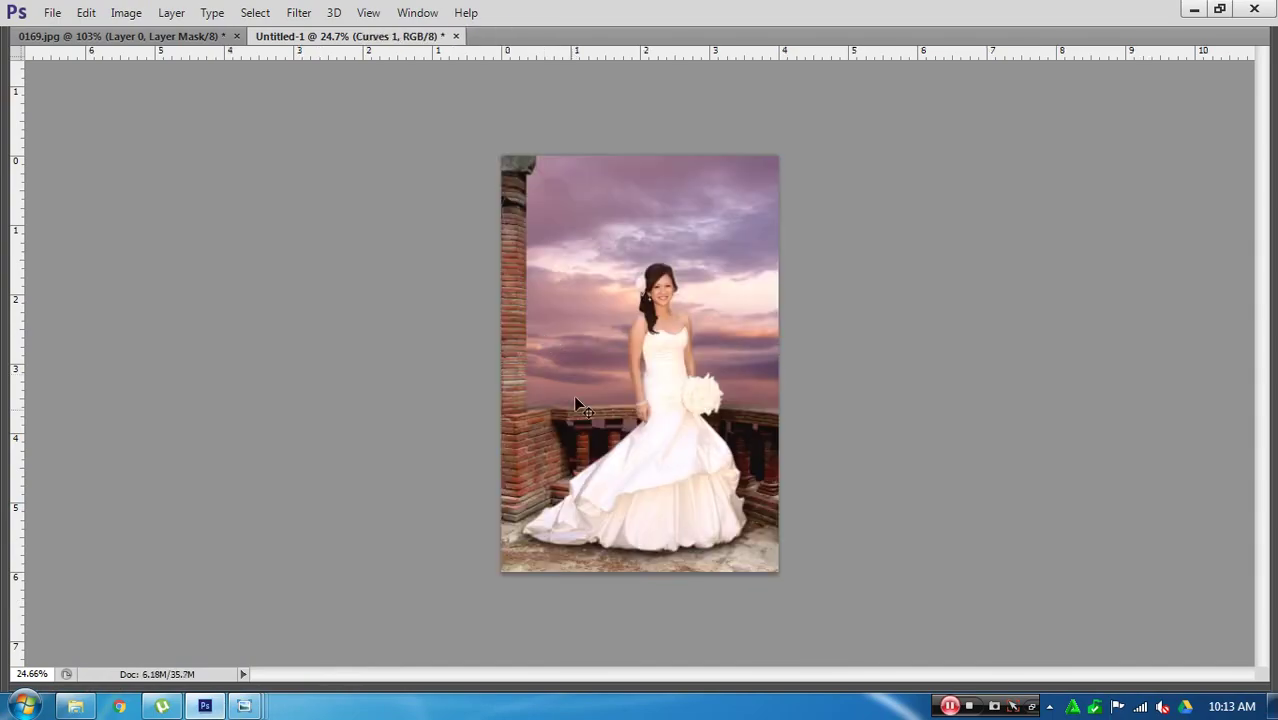
key(Tab)
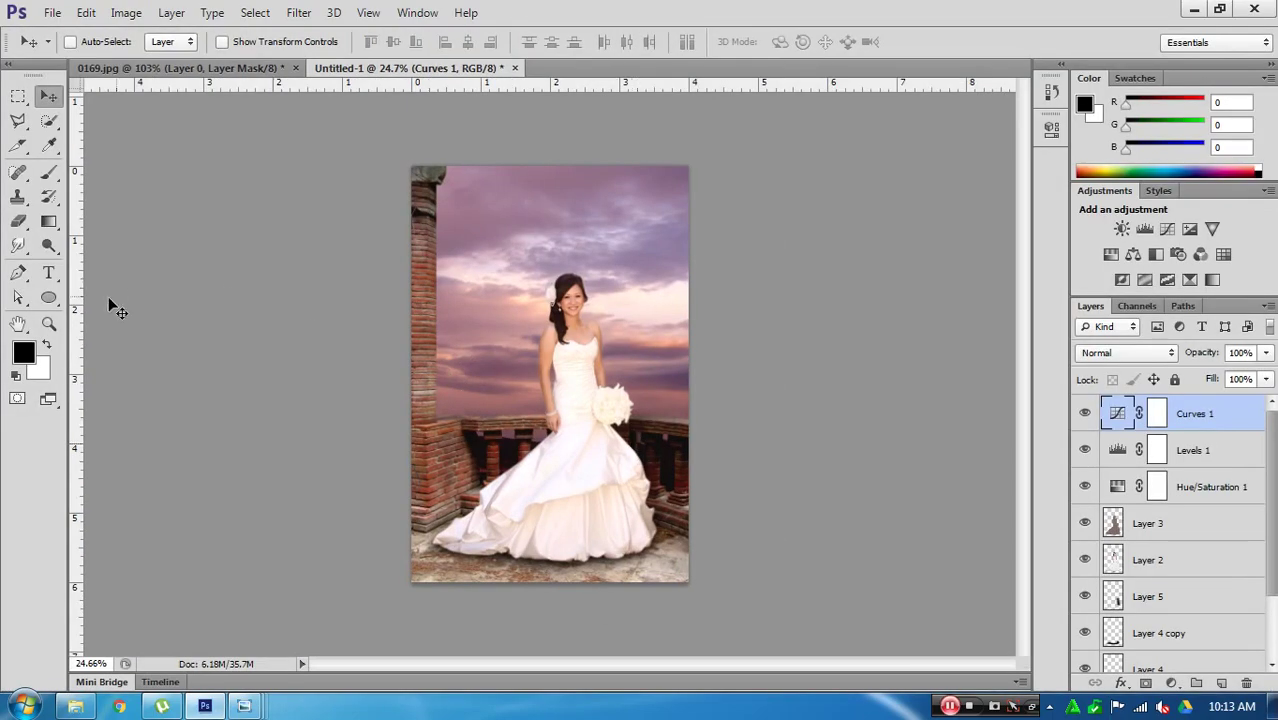
Step: Draw a black rectangle band across the dress hem at 42% opacity
drag(48, 297, 145, 300)
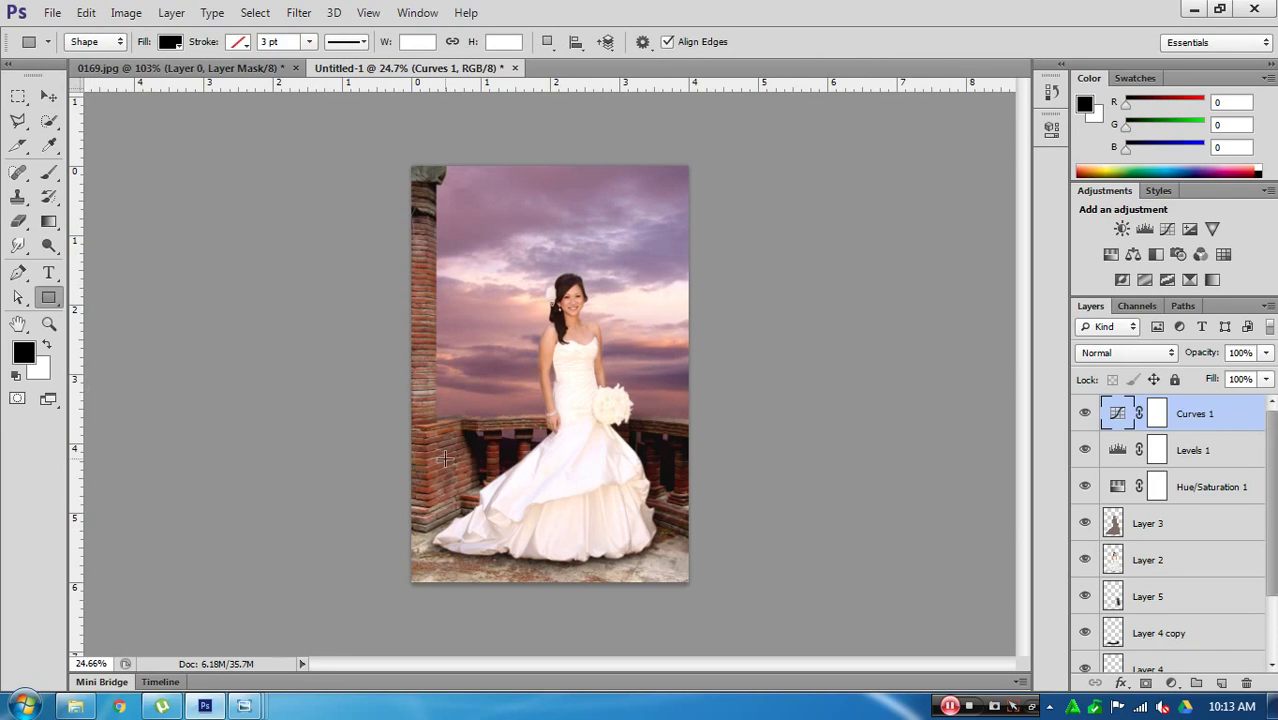
key(f)
drag(673, 573, 570, 482)
scroll(570, 482, up, 2)
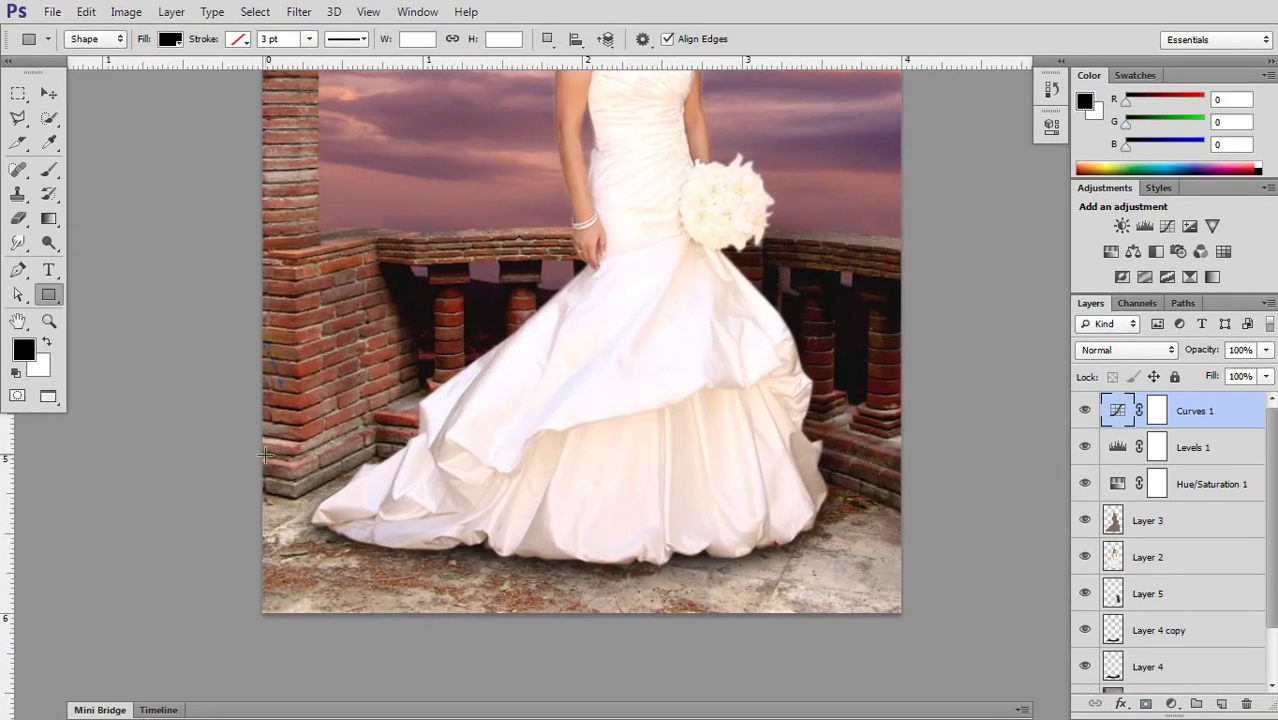
drag(259, 452, 900, 494)
key(v)
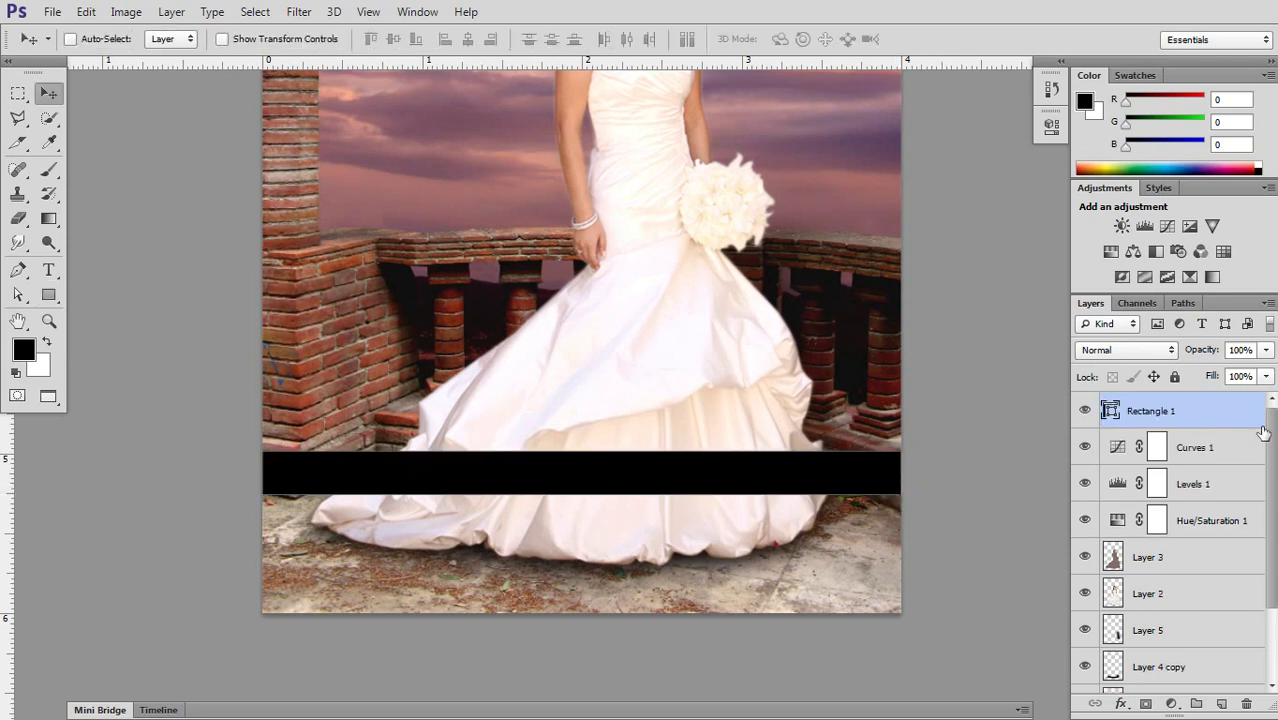
drag(1207, 355, 1149, 358)
drag(965, 543, 958, 503)
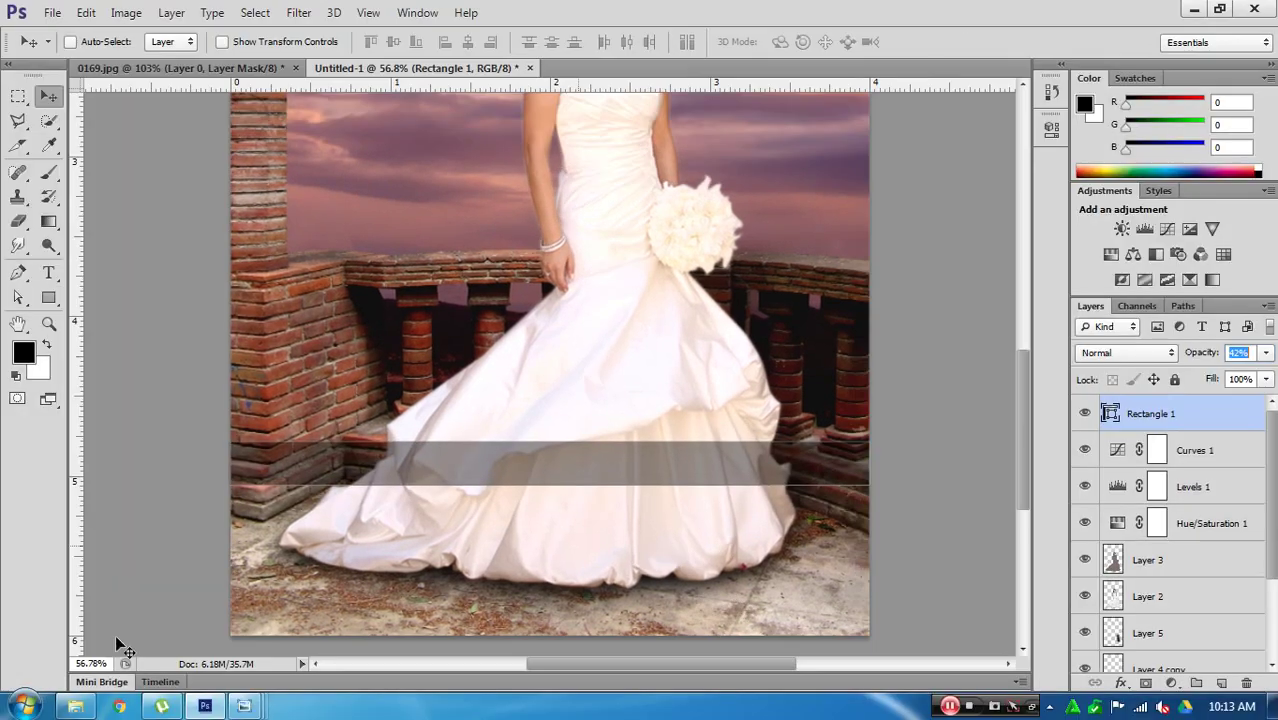
Step: Browse from Downloads to Local Disk (D:) > images and pick the Olympic-logo image
right_click(75, 706)
click(150, 326)
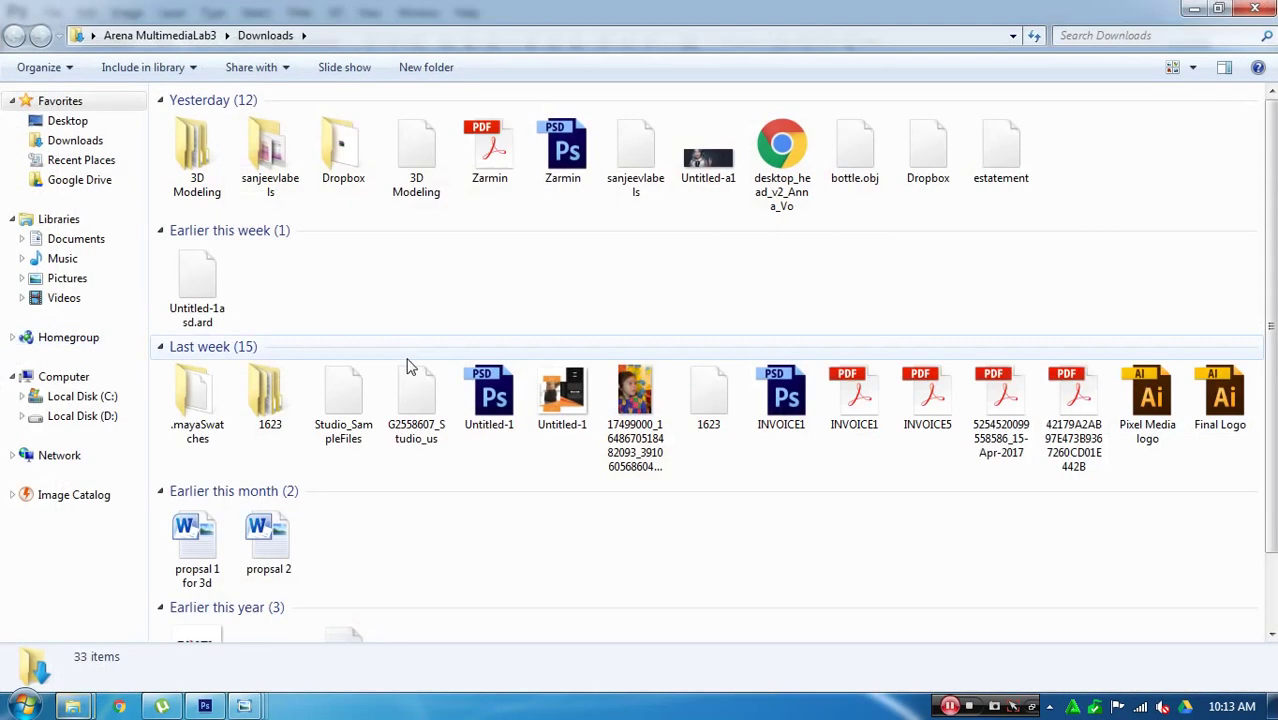
scroll(829, 581, down, 1)
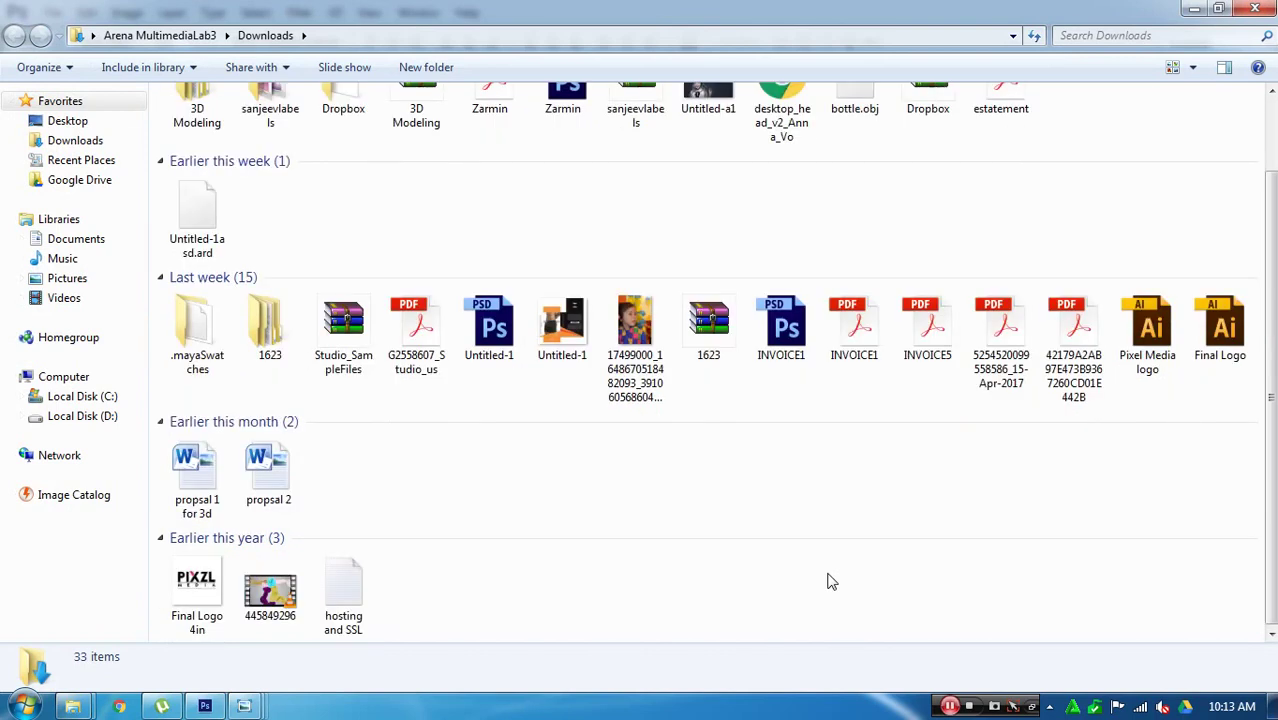
scroll(829, 581, up, 1)
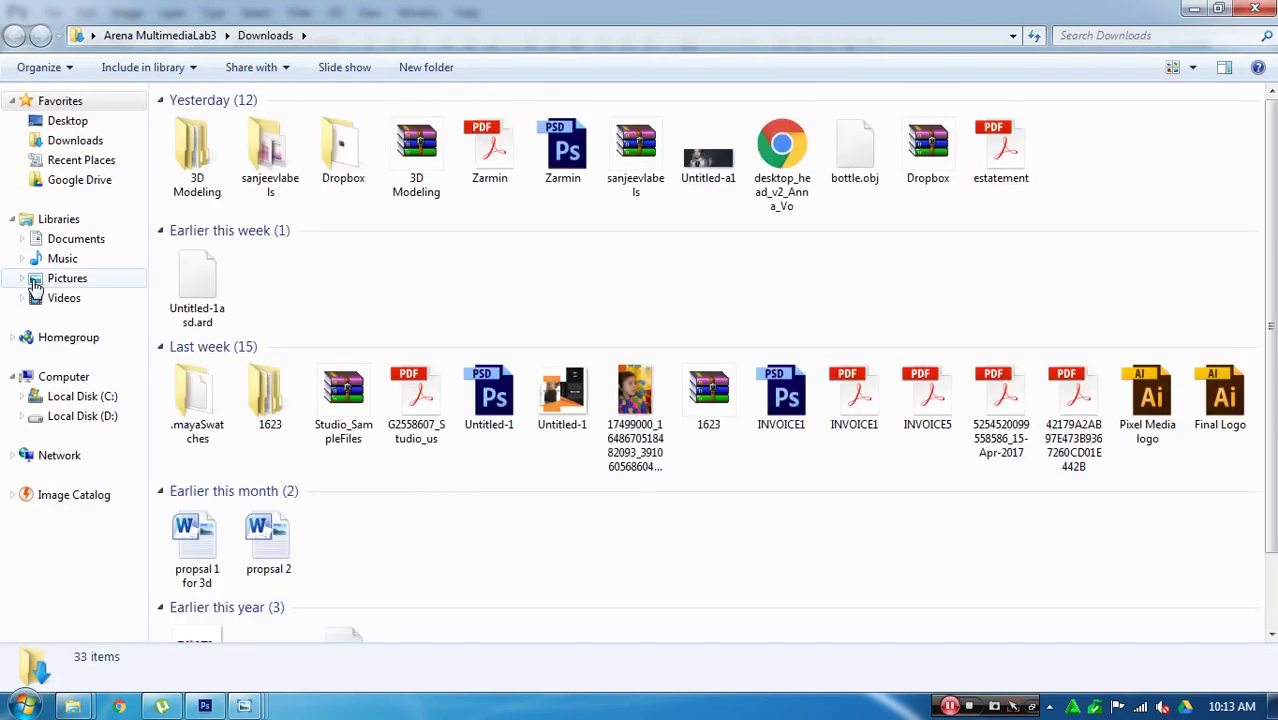
click(84, 415)
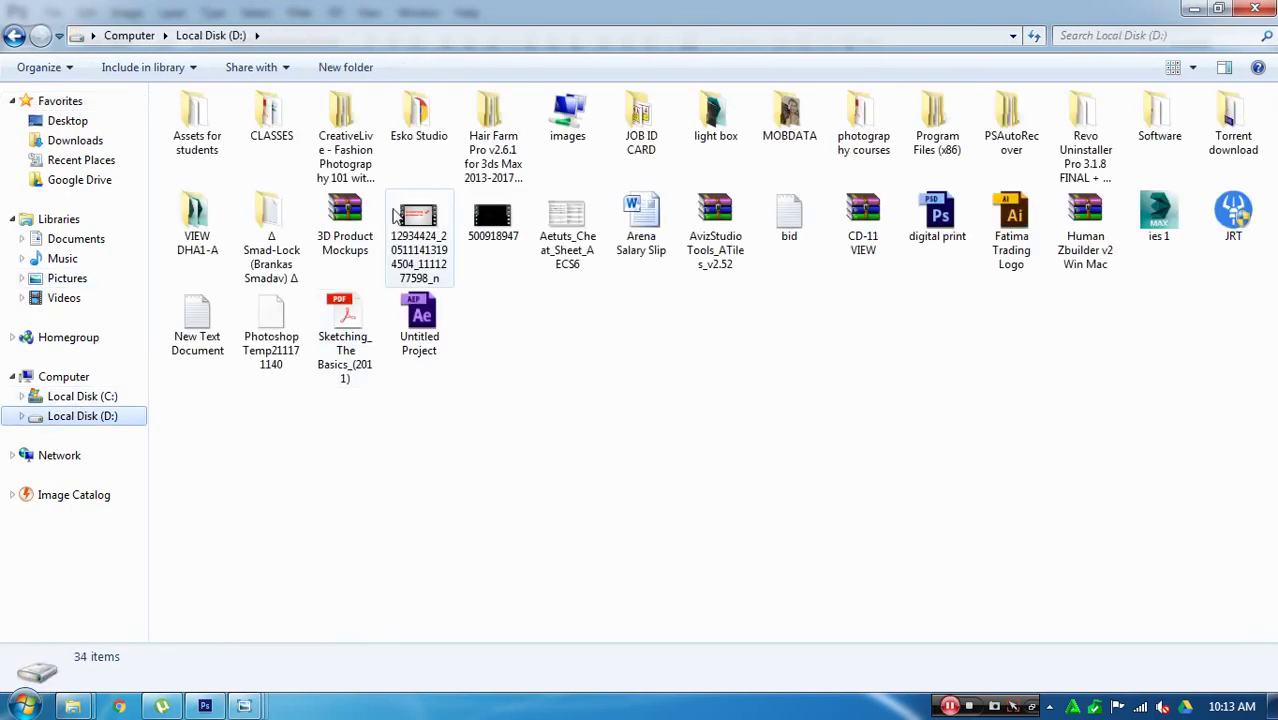
double_click(569, 140)
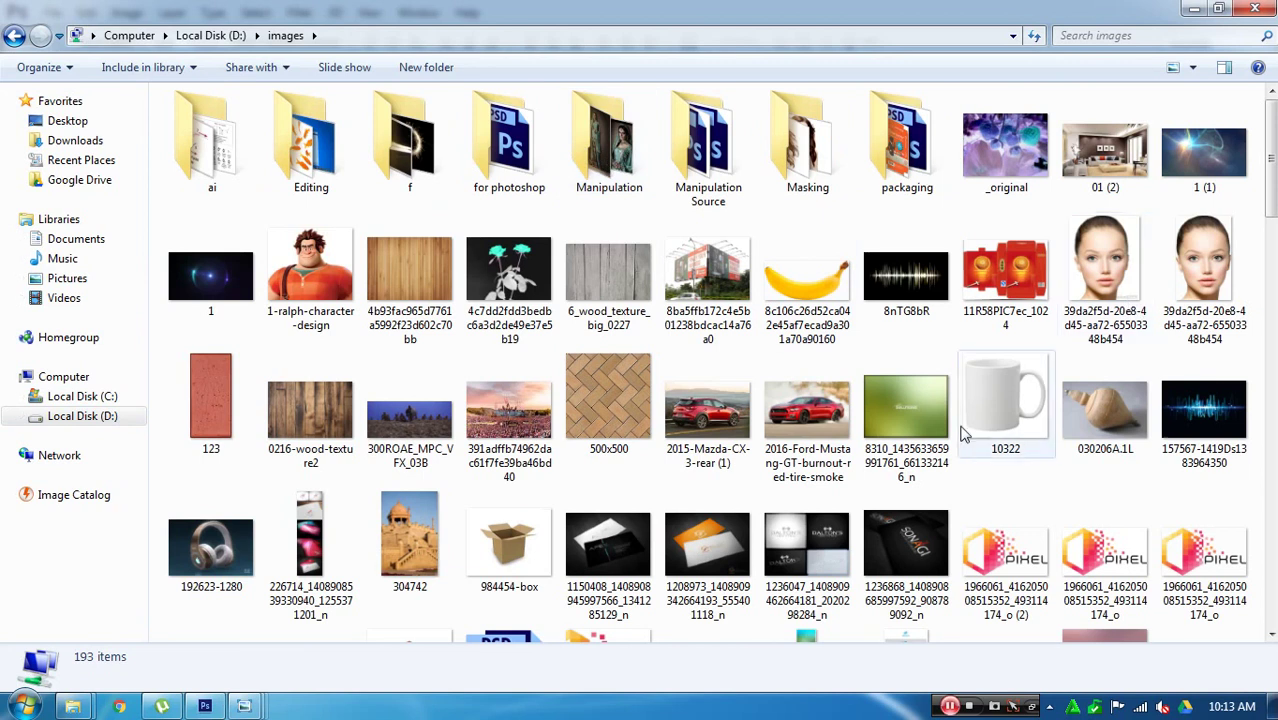
drag(1272, 159, 1273, 463)
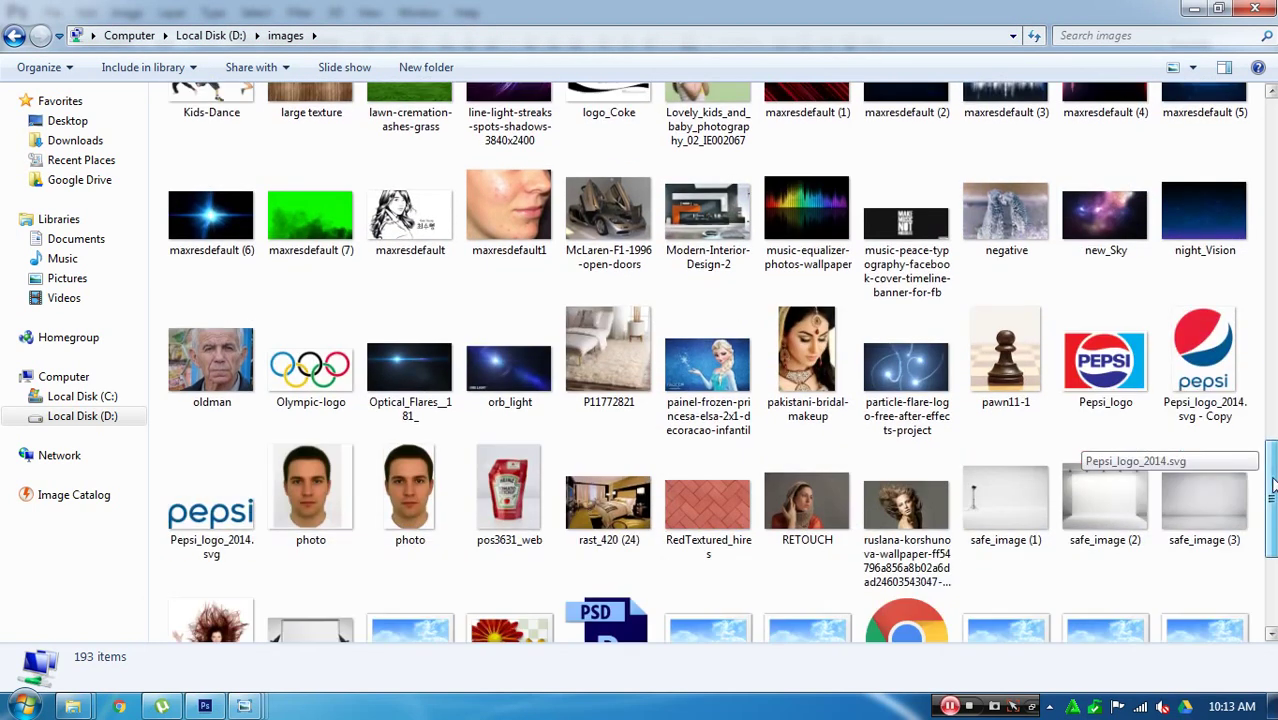
scroll(500, 456, down, 3)
click(311, 245)
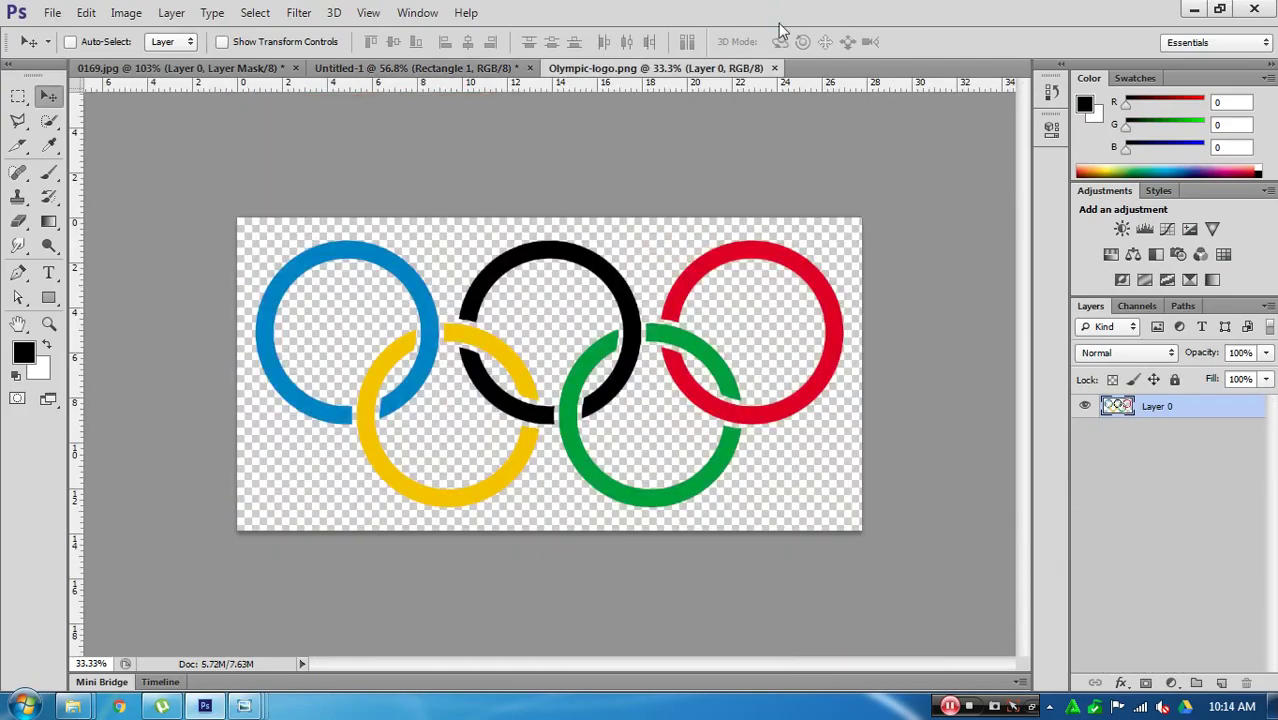
Step: Copy the Olympic rings into Untitled-1, scale them small and move them onto the band's right end
mouse_move(601, 291)
mouse_down()
mouse_move(622, 313)
mouse_move(600, 218)
mouse_up()
key(ctrl+t)
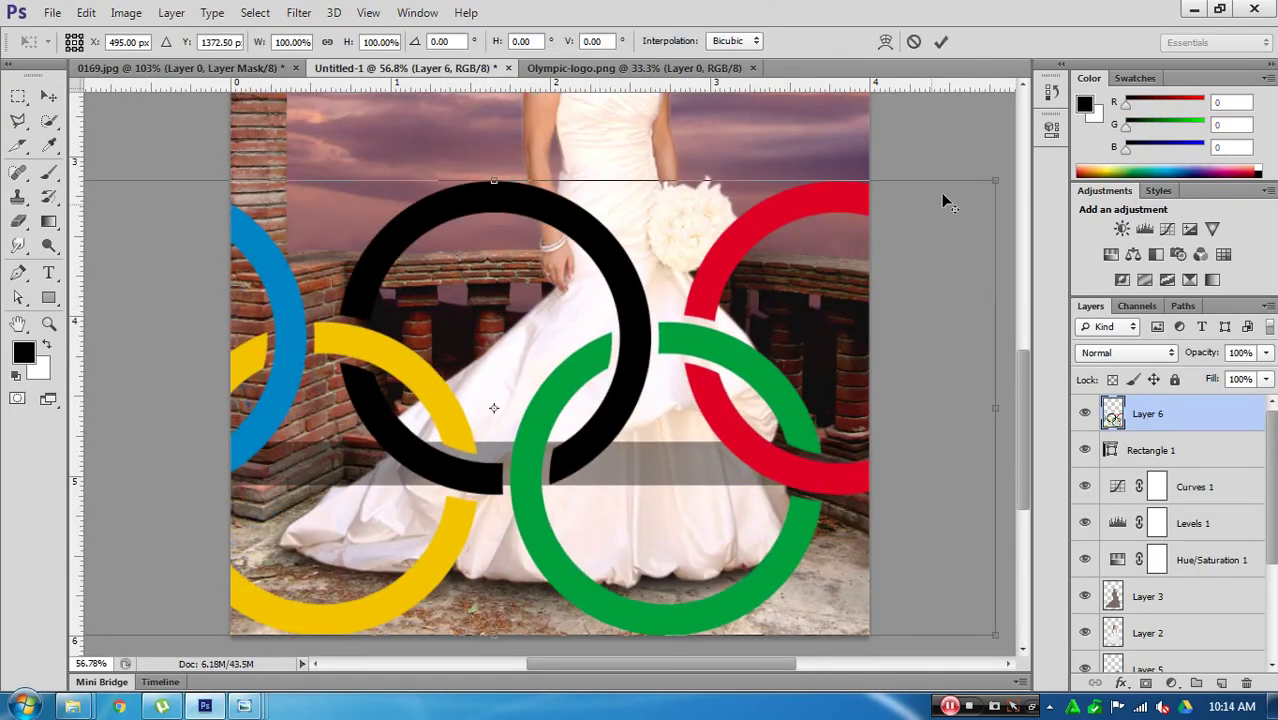
drag(995, 179, 553, 388)
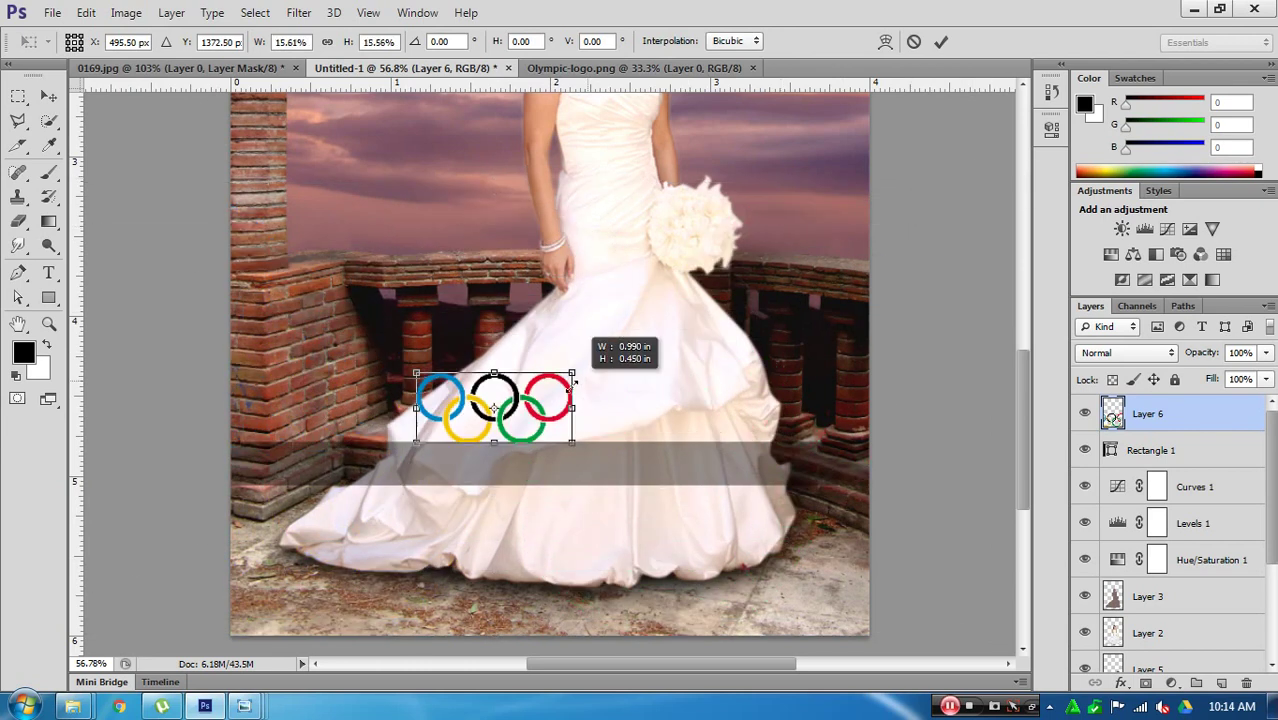
key(Return)
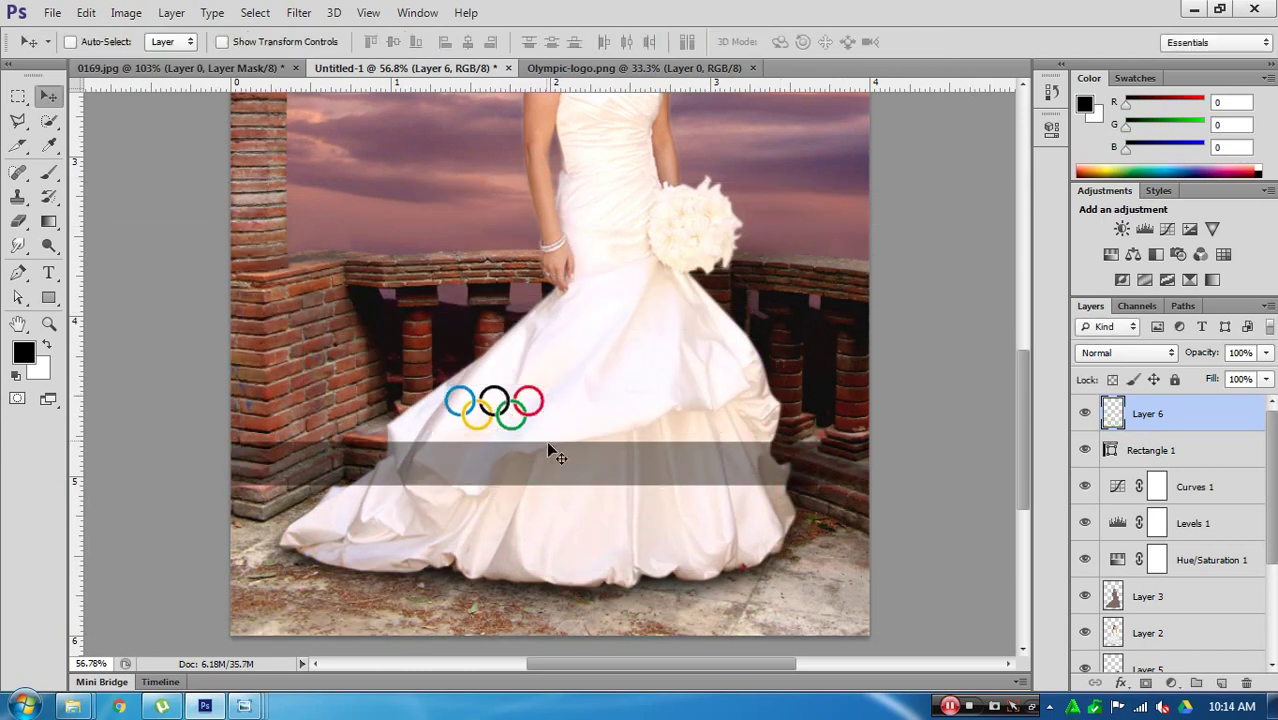
mouse_move(581, 462)
mouse_down()
mouse_move(727, 516)
mouse_move(820, 516)
mouse_move(774, 472)
mouse_move(830, 468)
mouse_up()
key(ctrl+t)
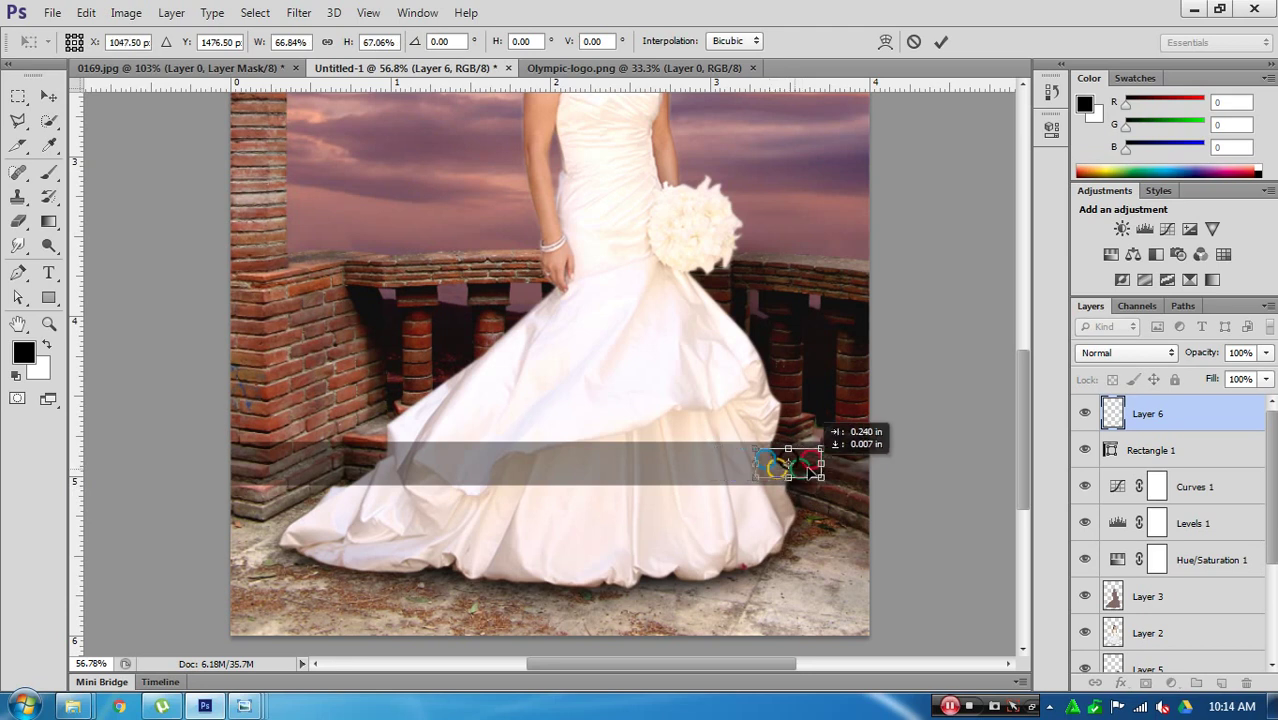
key(Return)
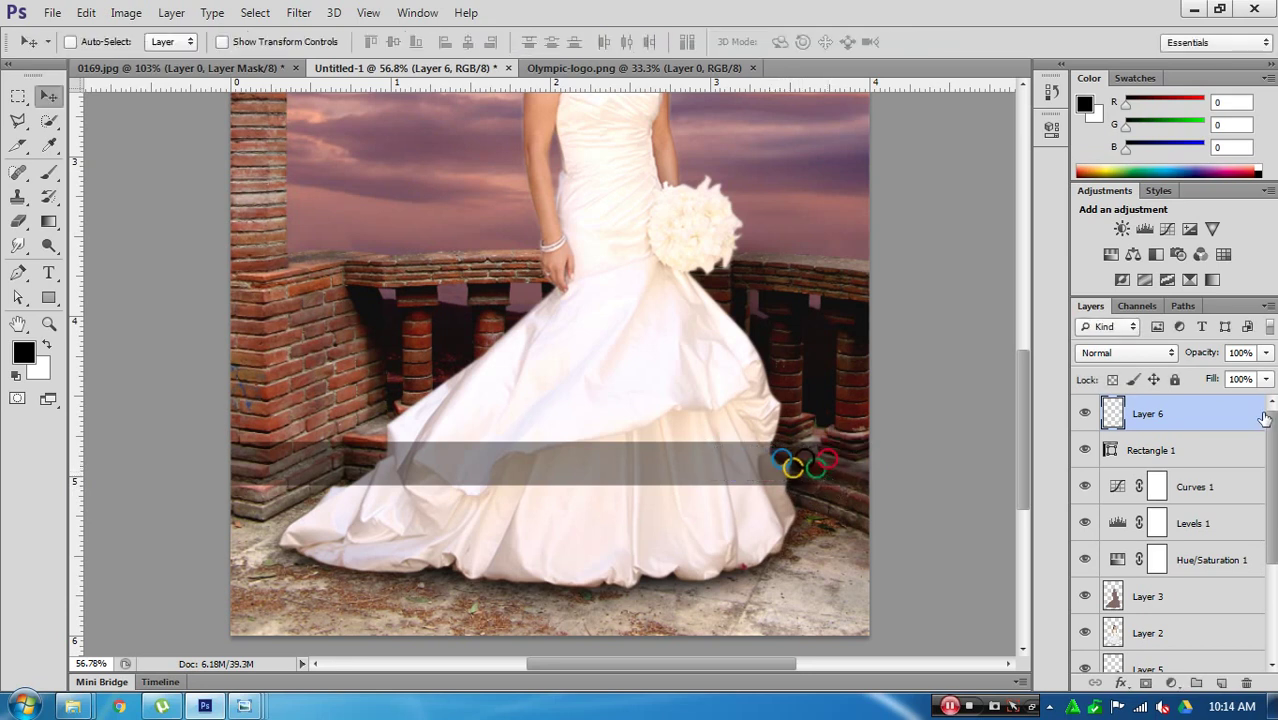
double_click(1265, 418)
Step: Apply a white (ffffff) Color Overlay effect to the Layer 6 rings
click(760, 298)
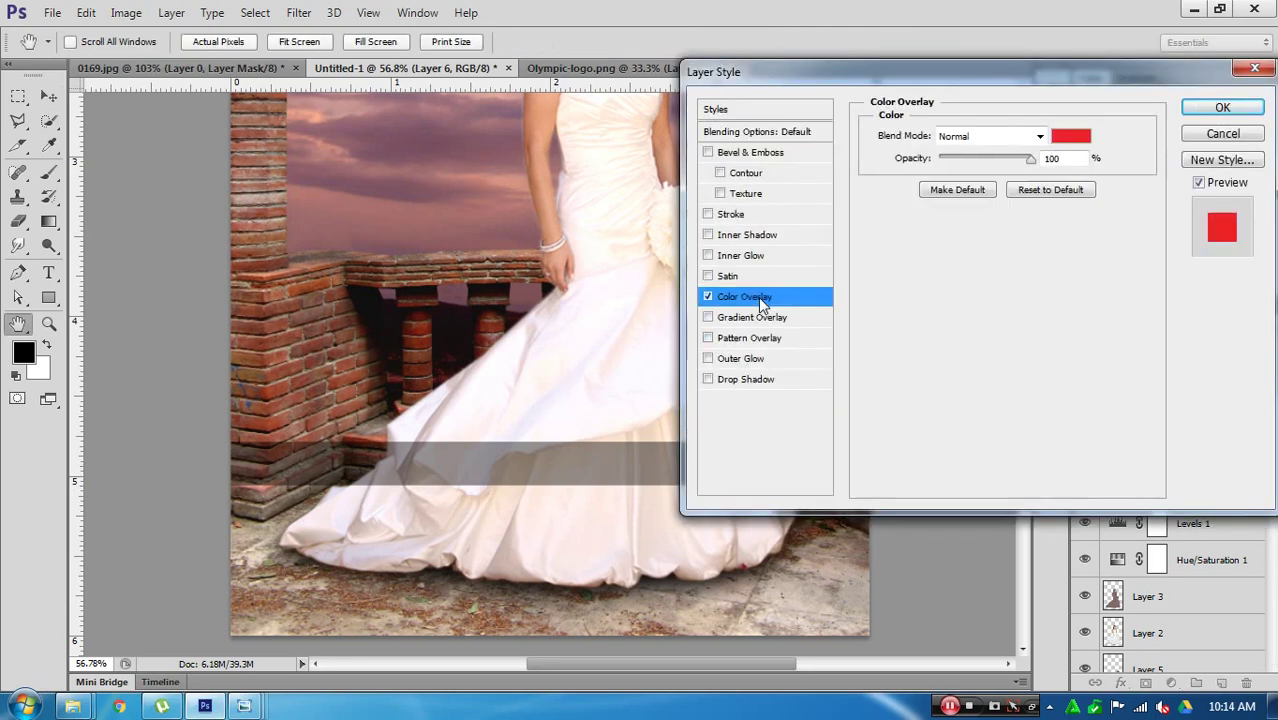
click(1058, 135)
click(597, 131)
click(1000, 118)
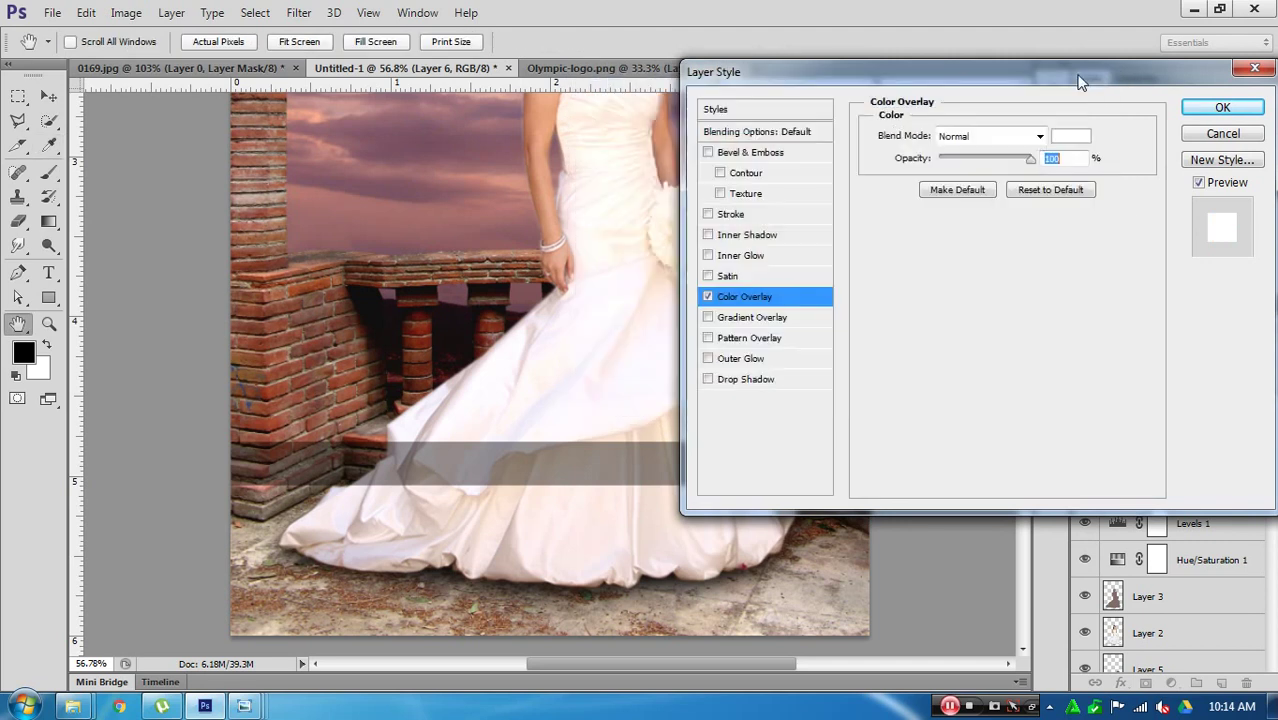
mouse_move(1078, 75)
mouse_down()
mouse_move(355, 89)
mouse_move(471, 89)
mouse_up()
click(616, 128)
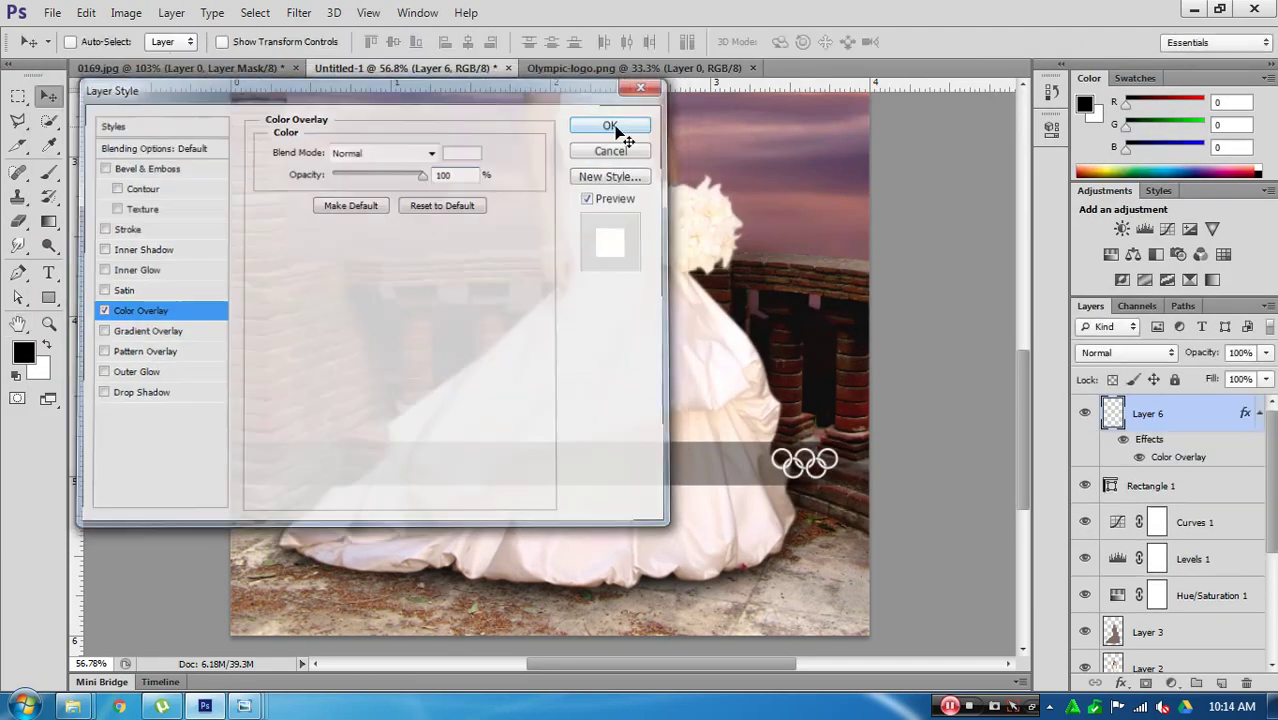
scroll(805, 488, up, 2)
scroll(805, 488, down, 1)
scroll(805, 488, left, 1)
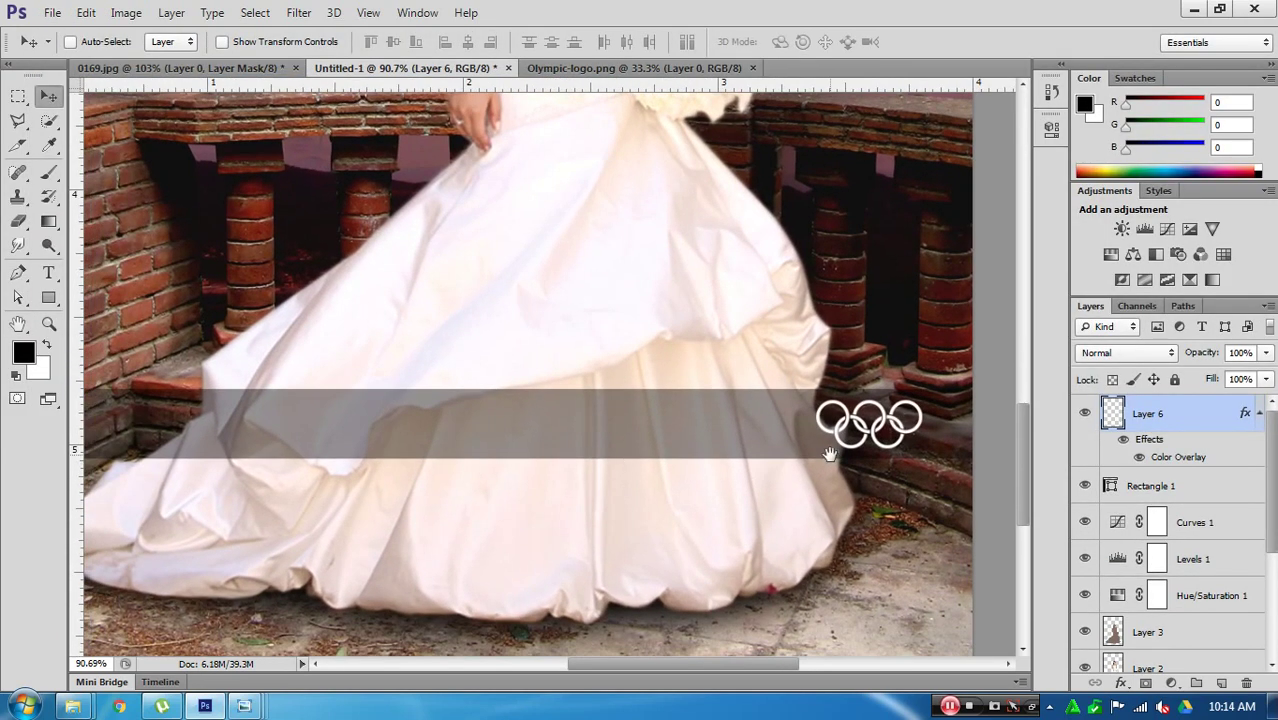
Step: Type 'ABC STUDIO' as a new text layer above the grey band
key(t)
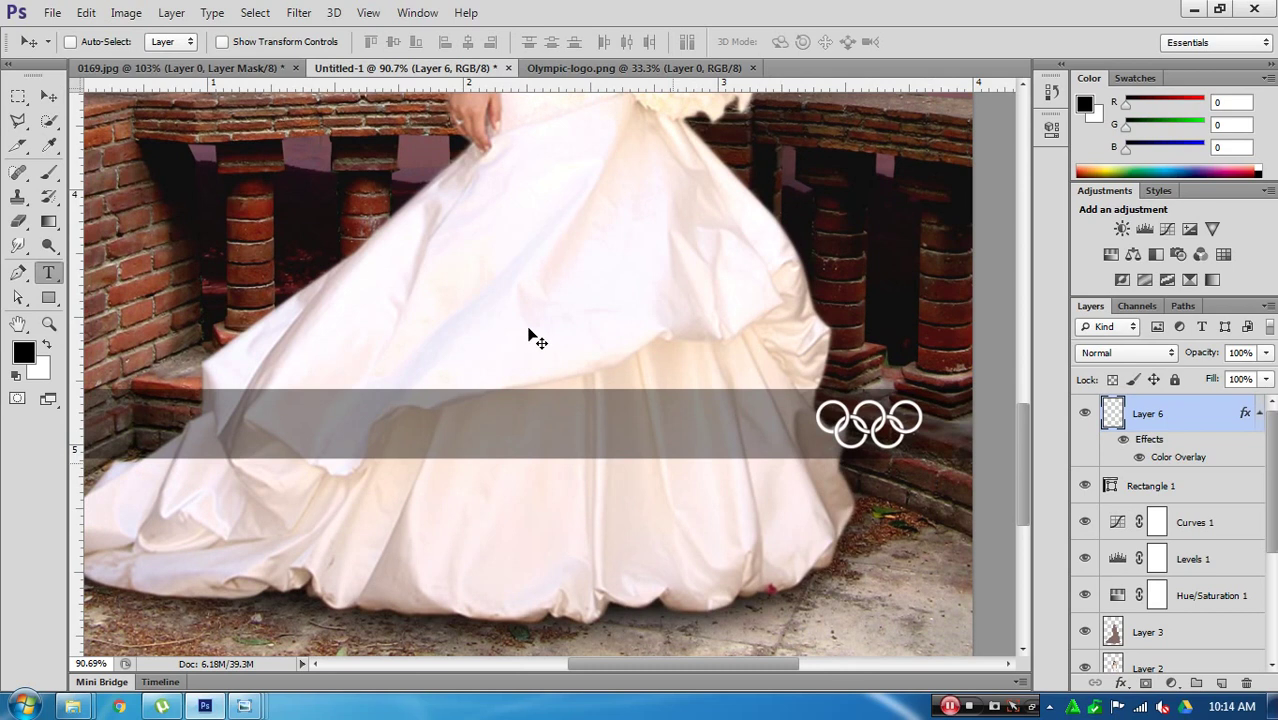
click(530, 335)
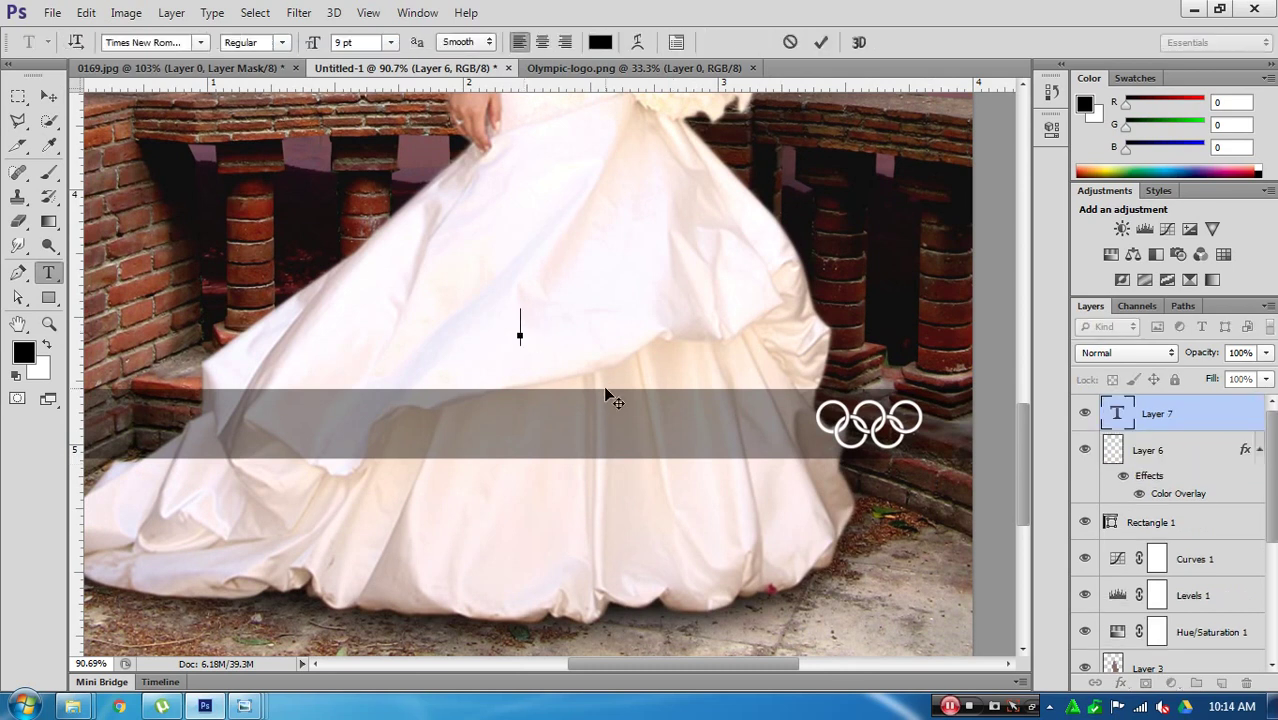
text(ABC )
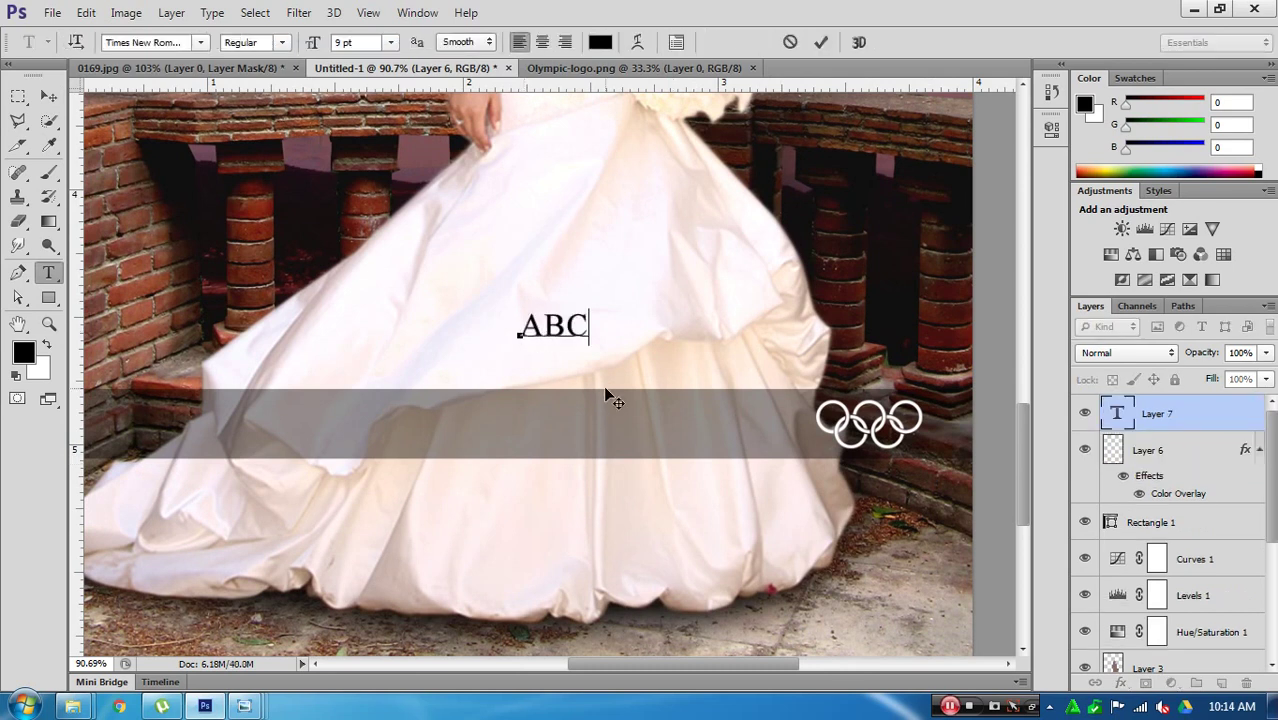
text(ST)
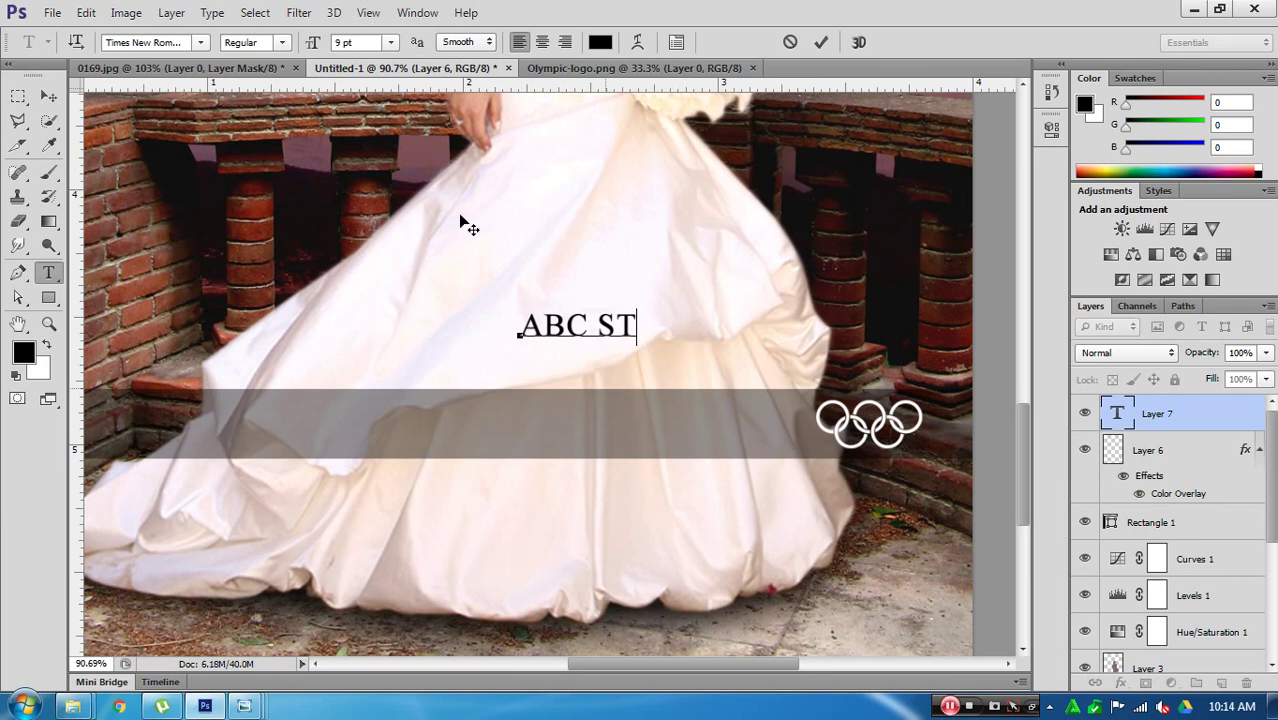
text(UDI)
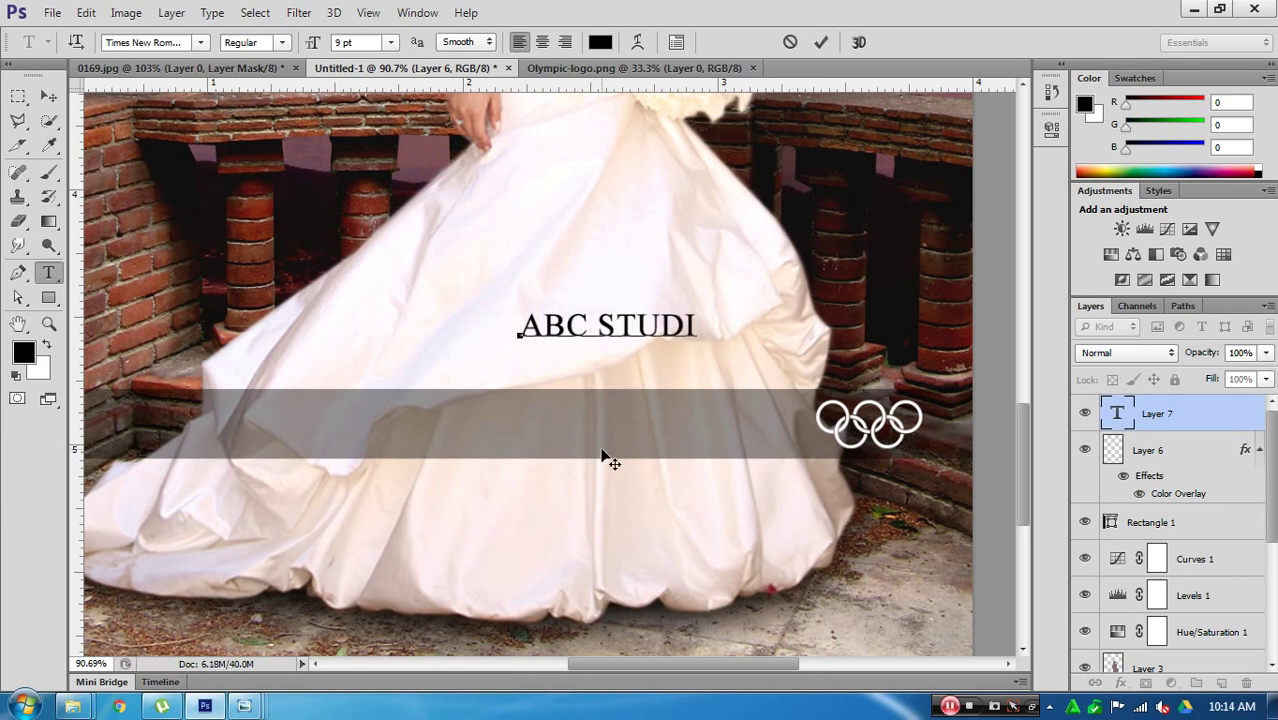
text(O)
Step: Set the text font to Trebuchet MS and move it down into the band
key(ctrl+a)
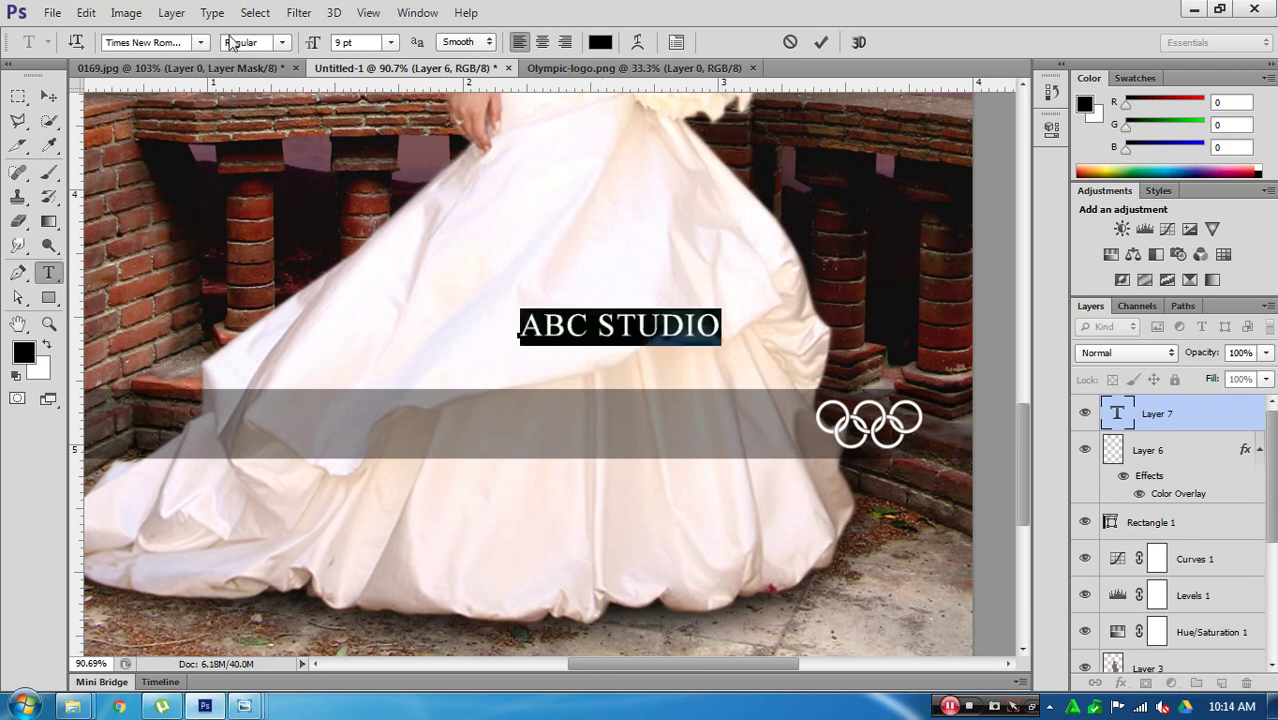
key(ctrl+t)
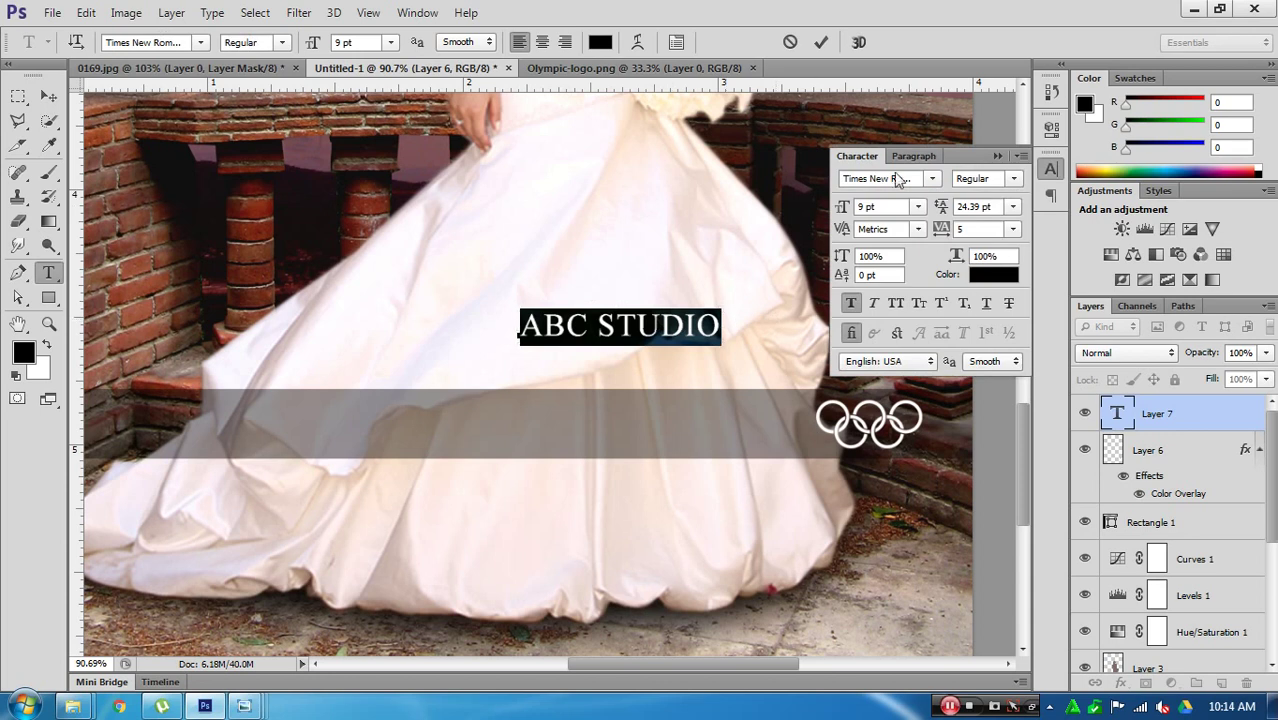
click(895, 178)
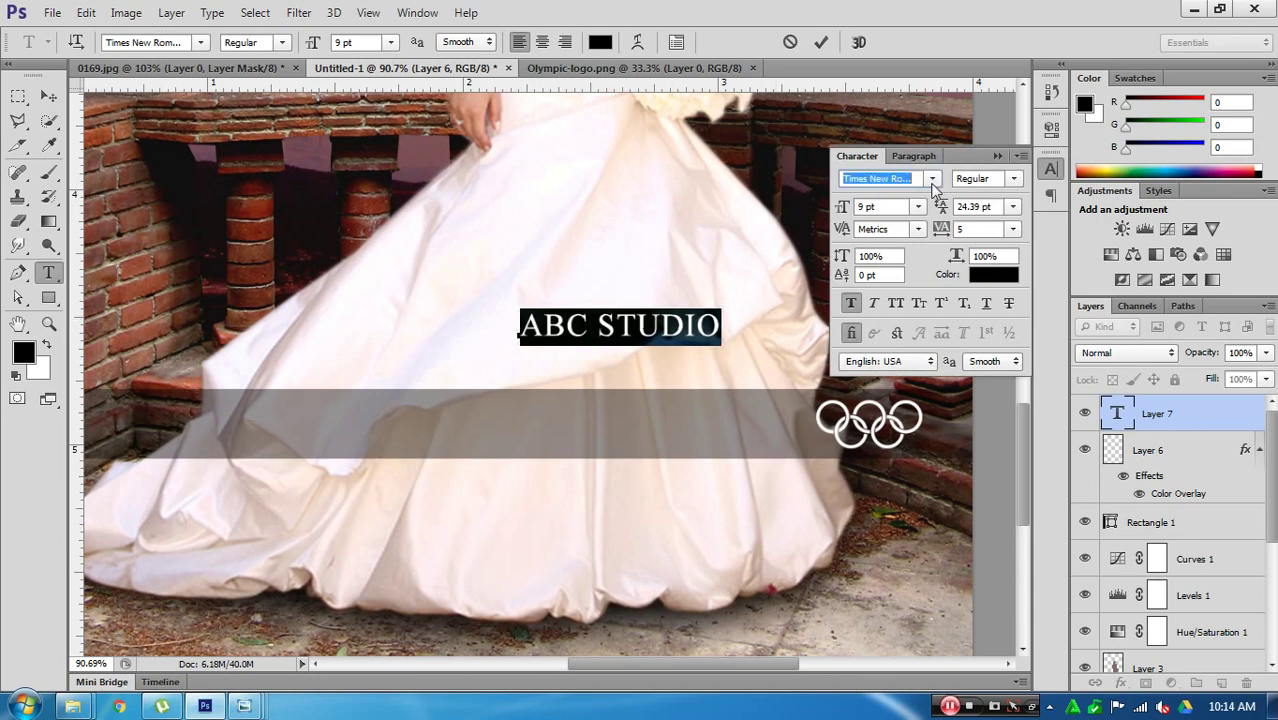
key(Down)
key(Down)
key(Down)
key(Up)
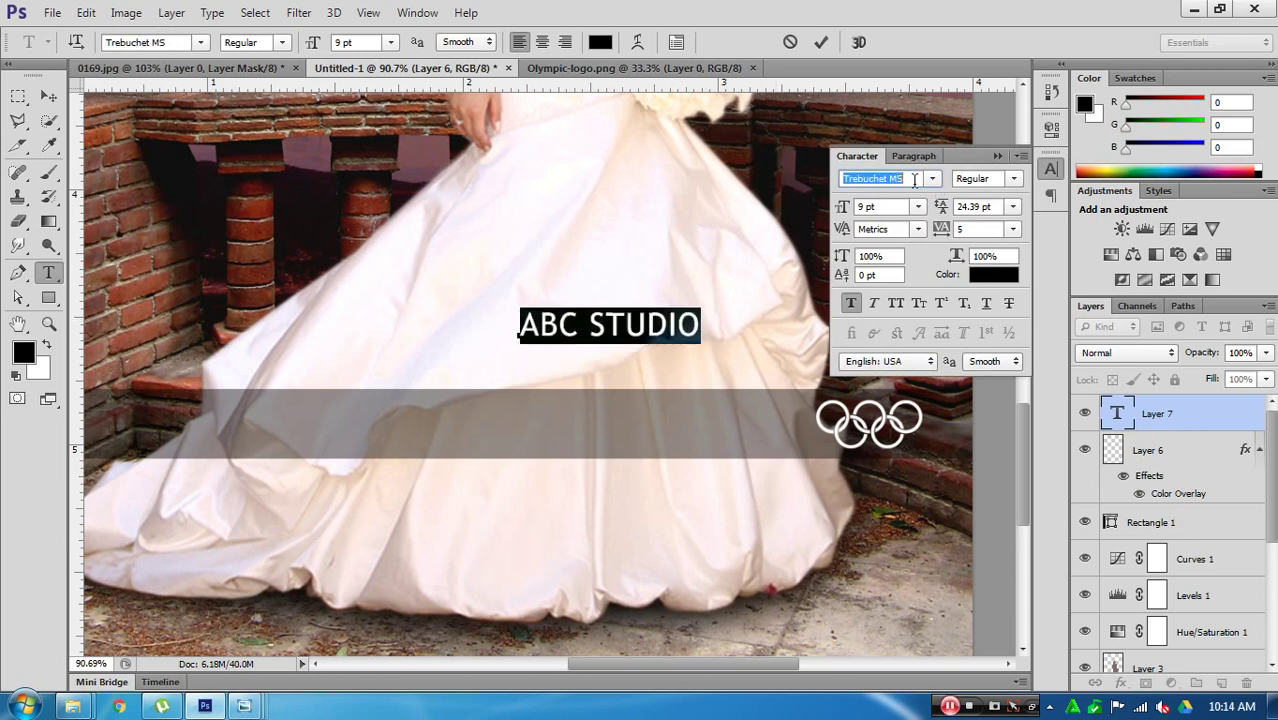
click(711, 328)
mouse_move(634, 421)
mouse_down()
mouse_move(740, 509)
mouse_move(719, 528)
mouse_up()
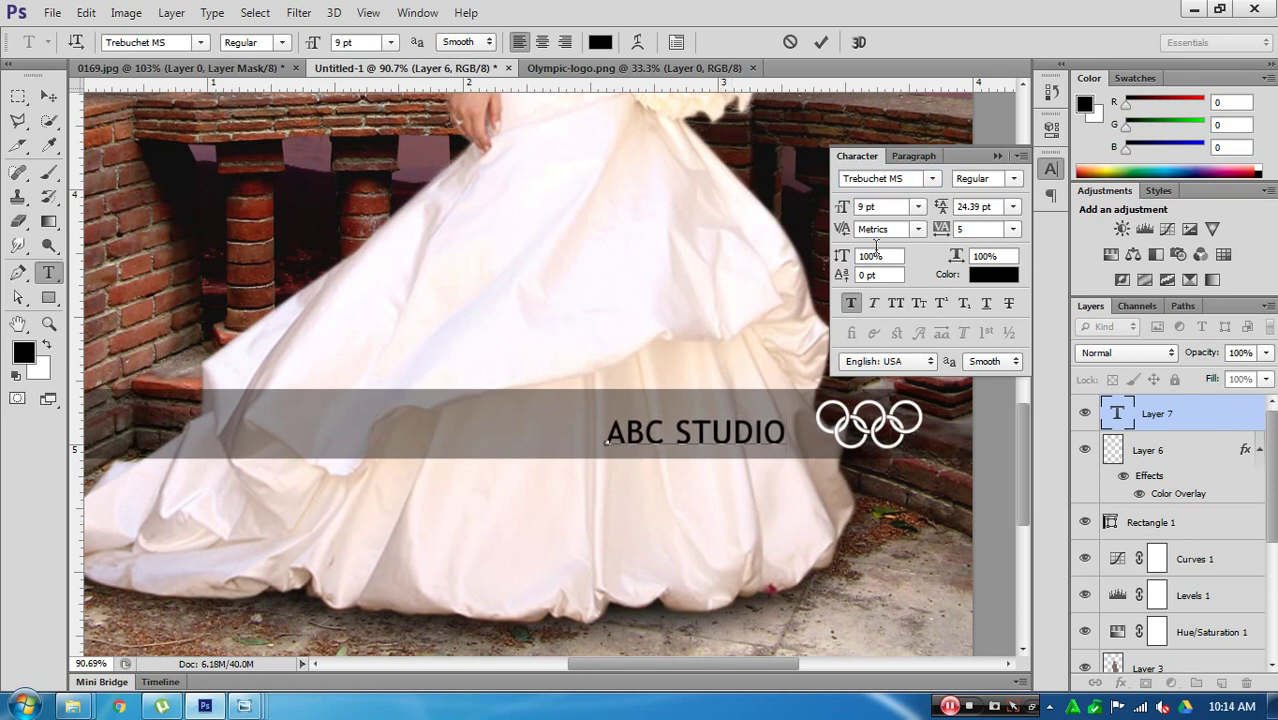
Step: Make the ABC STUDIO text 12 pt and white, then commit it
click(869, 212)
key(Up)
key(Up)
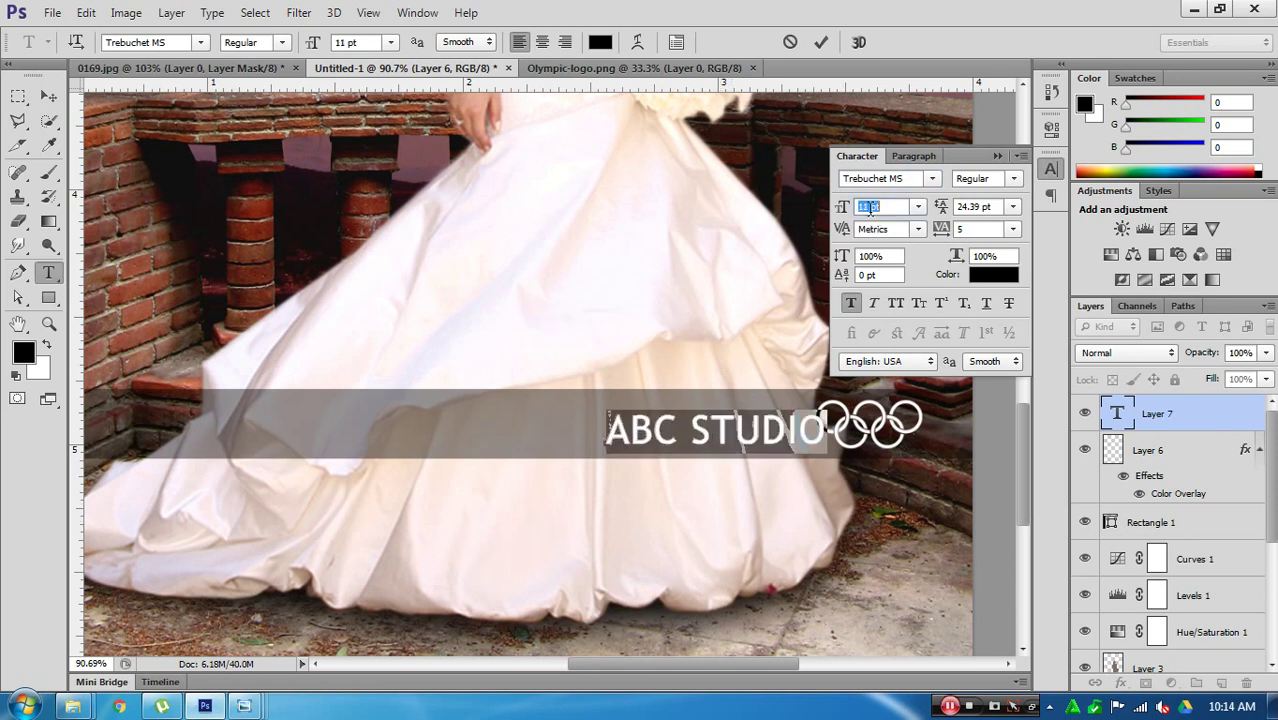
key(Up)
click(988, 275)
click(600, 130)
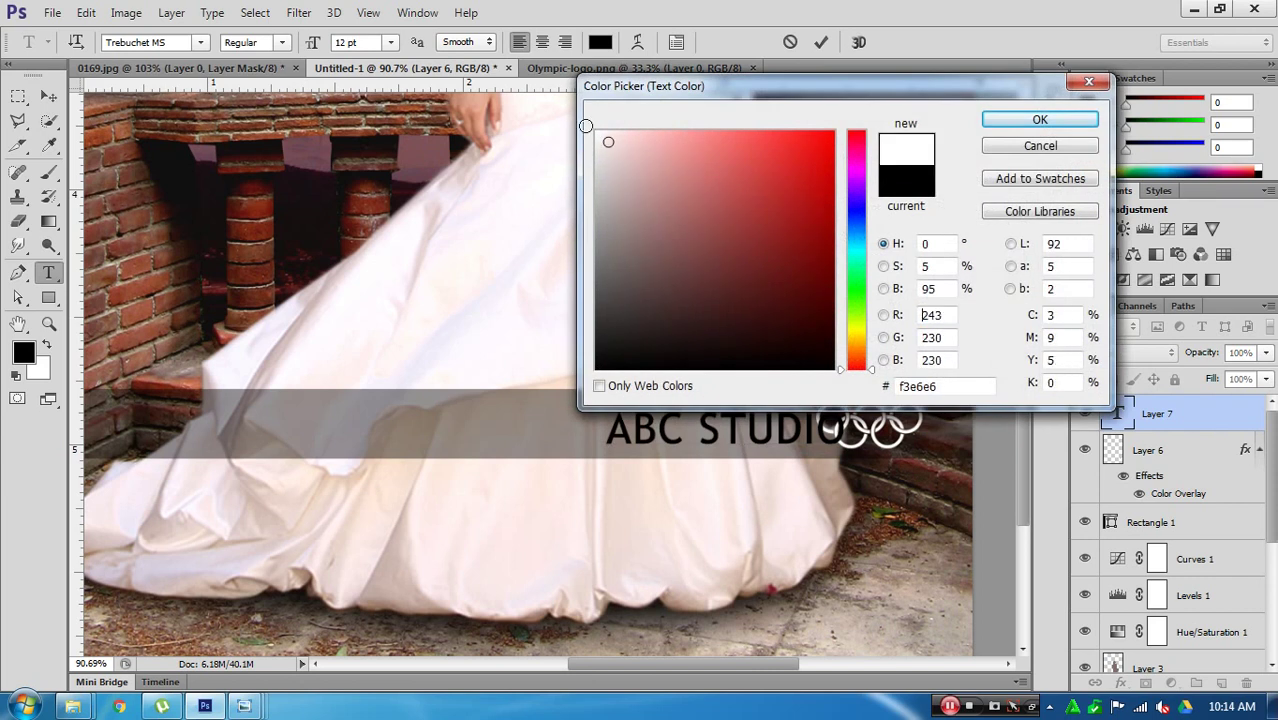
click(1040, 118)
click(815, 425)
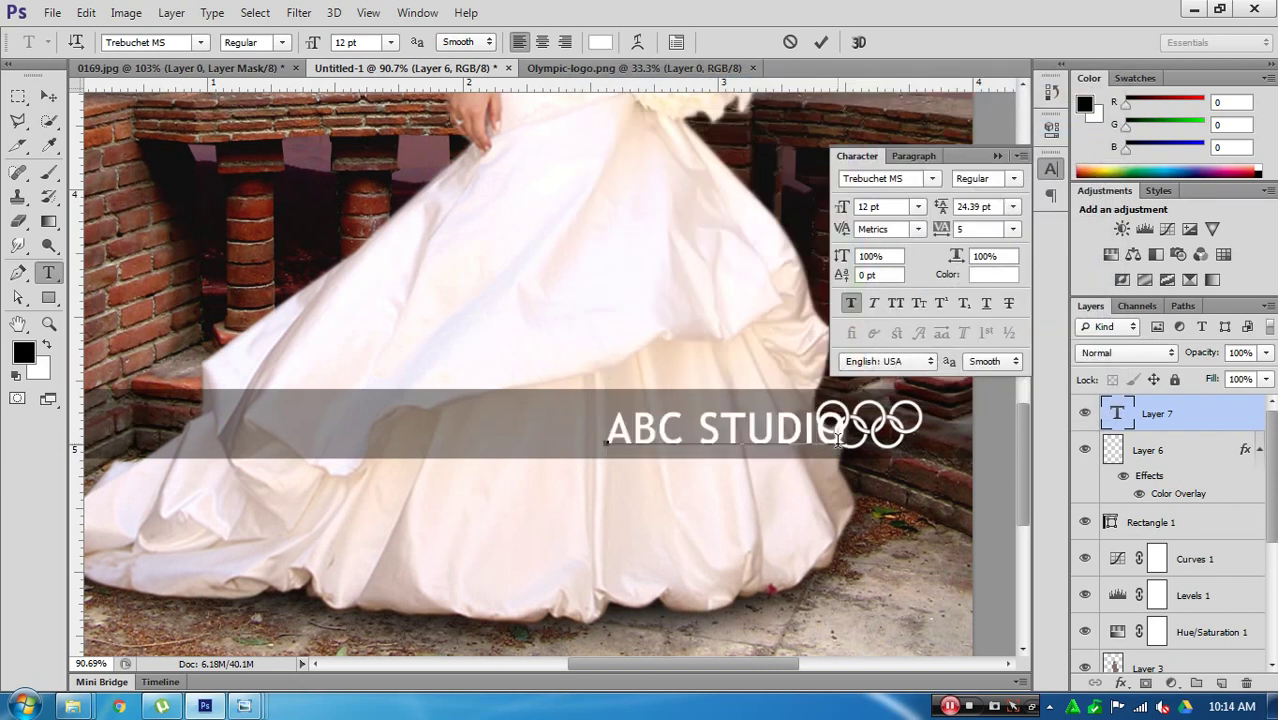
key(ctrl+Return)
Step: Shift ABC STUDIO further right and move the Olympic rings to its left
key(v)
mouse_move(845, 450)
mouse_down()
mouse_move(926, 445)
mouse_move(905, 437)
mouse_up()
click(1147, 450)
key(ctrl+t)
key(Return)
drag(926, 500, 692, 528)
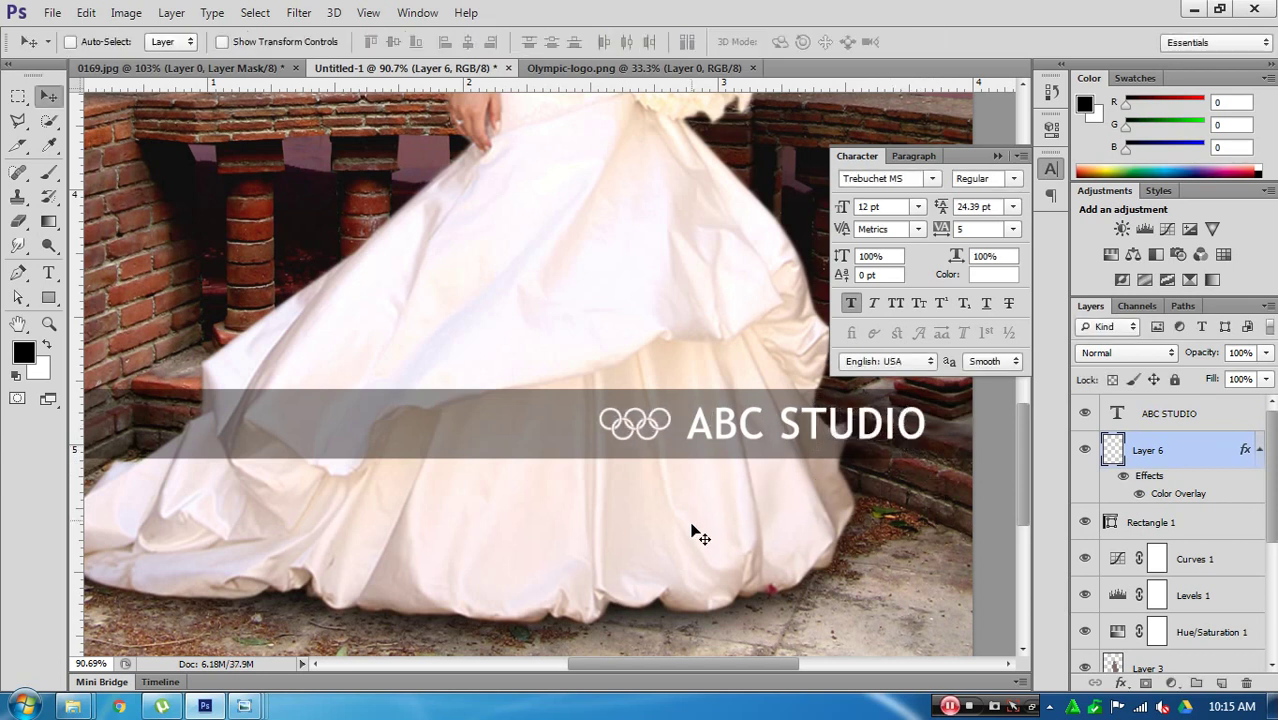
Step: Add a '|' text divider and place it between the rings and ABC STUDIO
key(t)
click(476, 434)
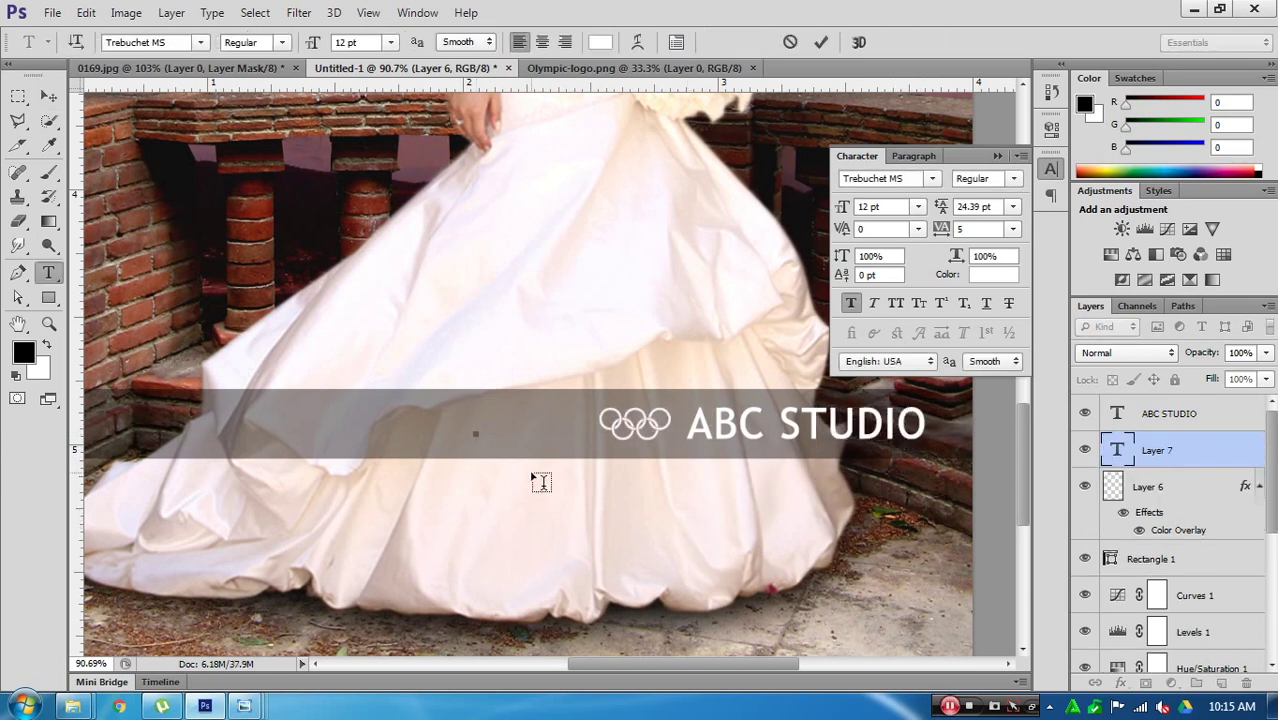
text(|)
key(v)
scroll(540, 485, up, 3)
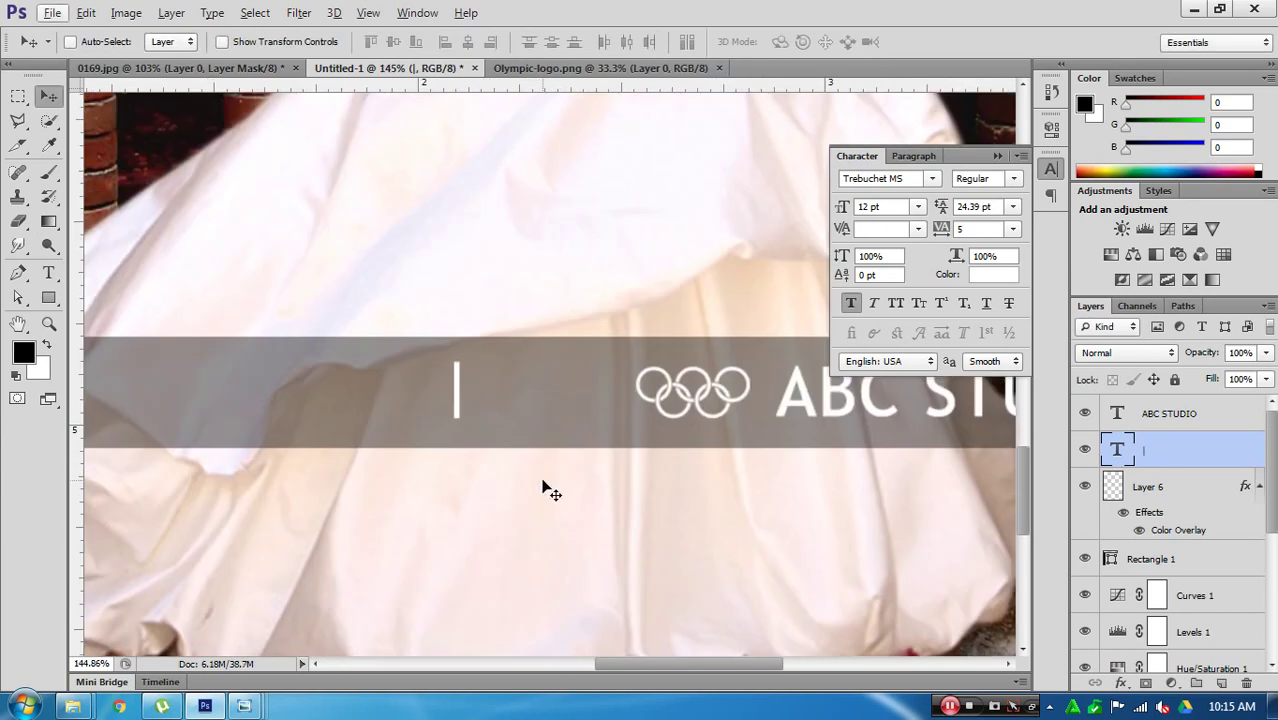
mouse_move(540, 485)
mouse_down()
mouse_move(507, 490)
mouse_move(781, 488)
mouse_up()
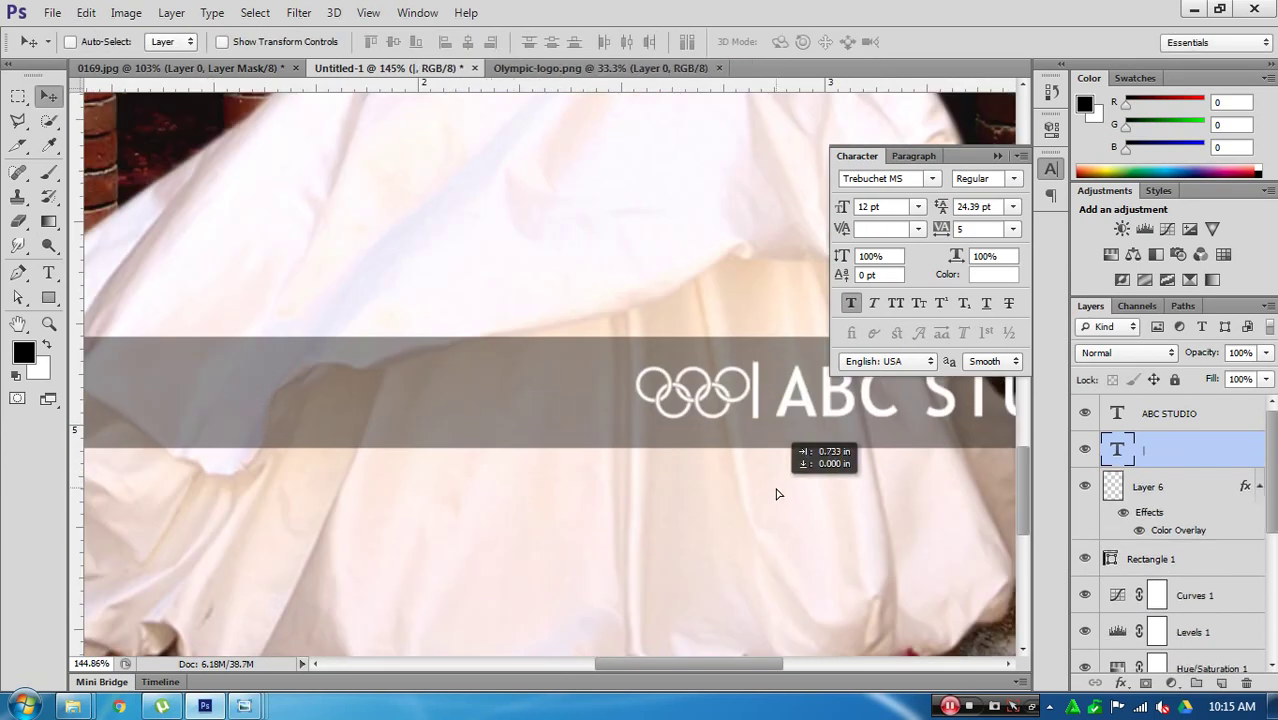
key(Left)
key(Left)
key(Left)
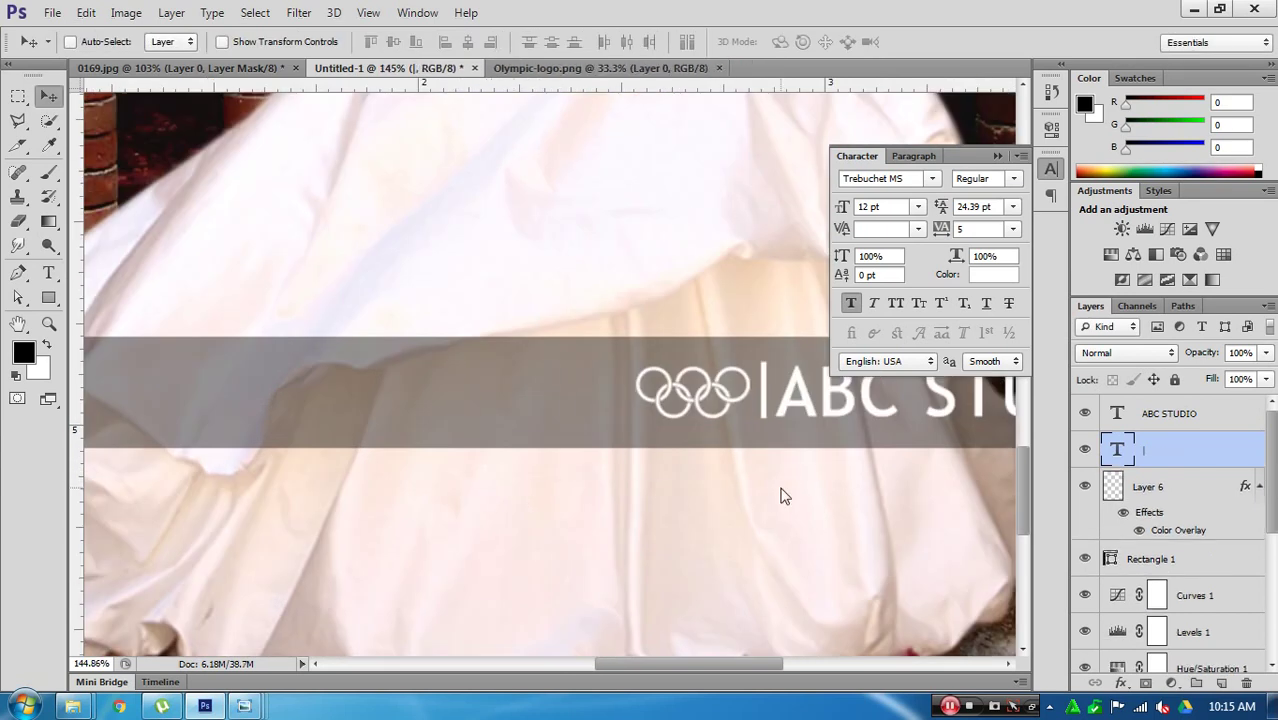
key(Left)
Step: Shift the rings left and stretch the divider taller to about 0.287 in
click(1150, 486)
drag(855, 487, 812, 477)
click(1169, 461)
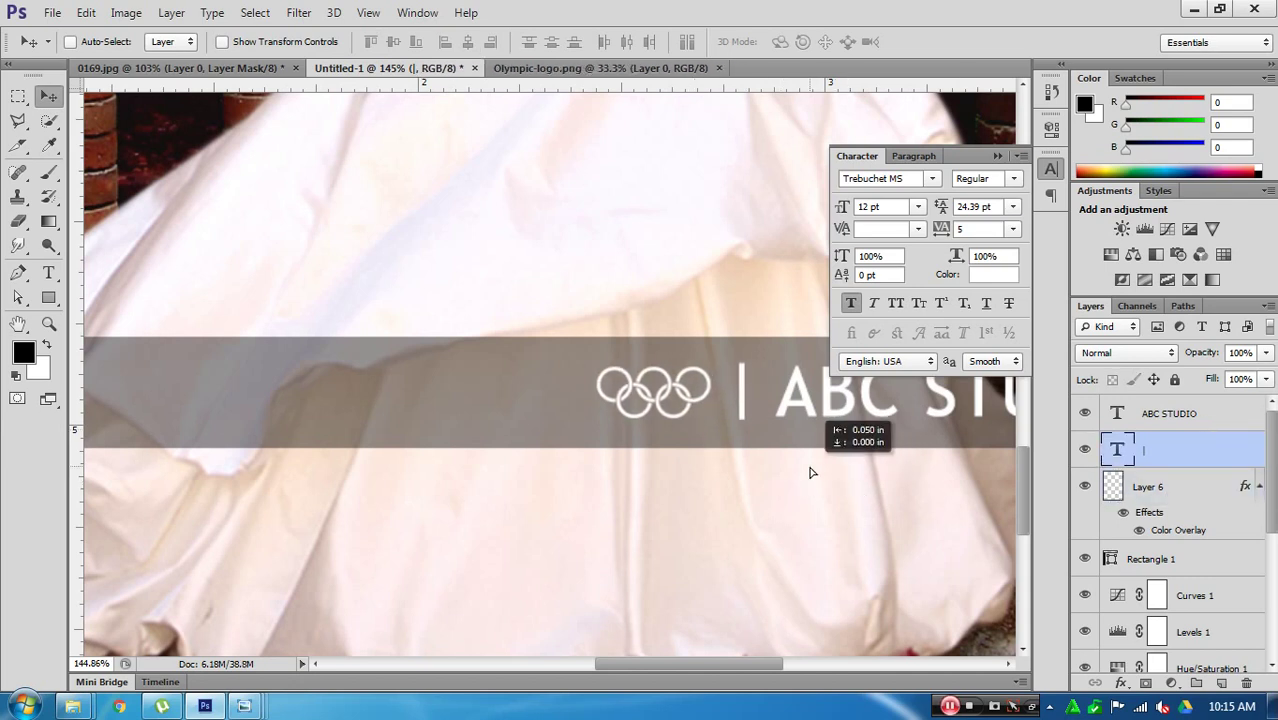
key(Tab)
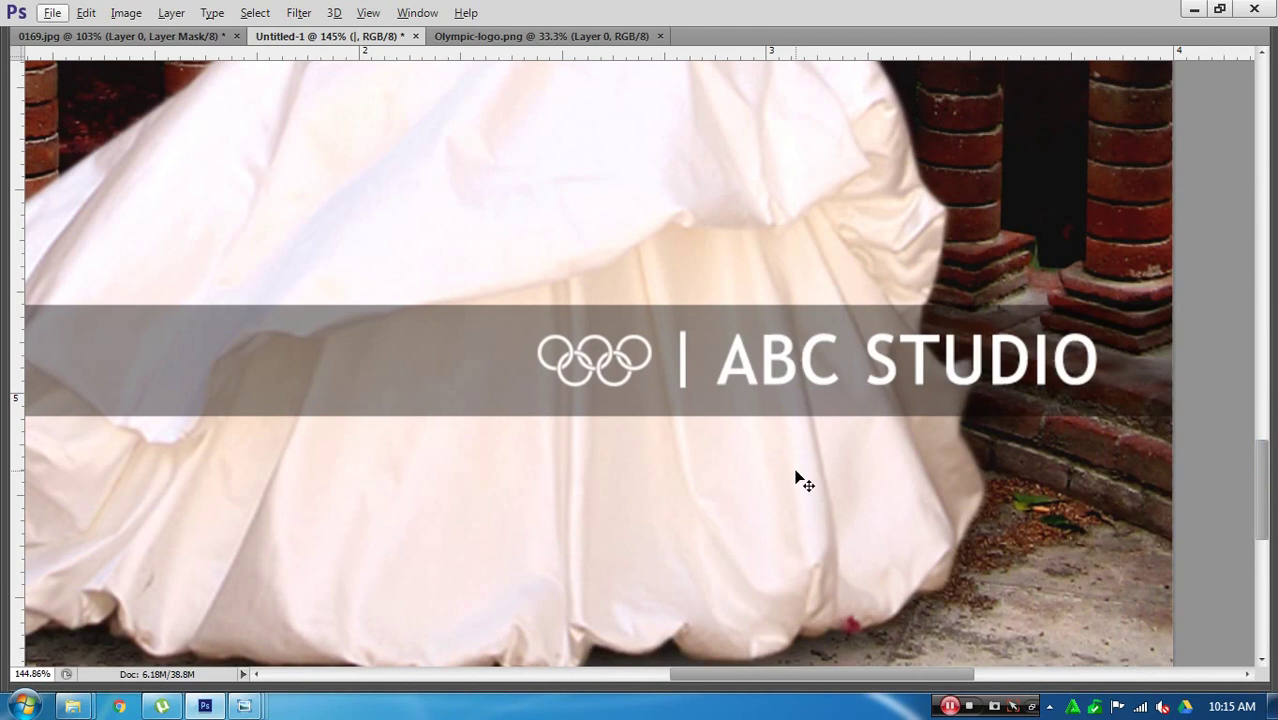
key(ctrl+t)
drag(688, 397, 685, 414)
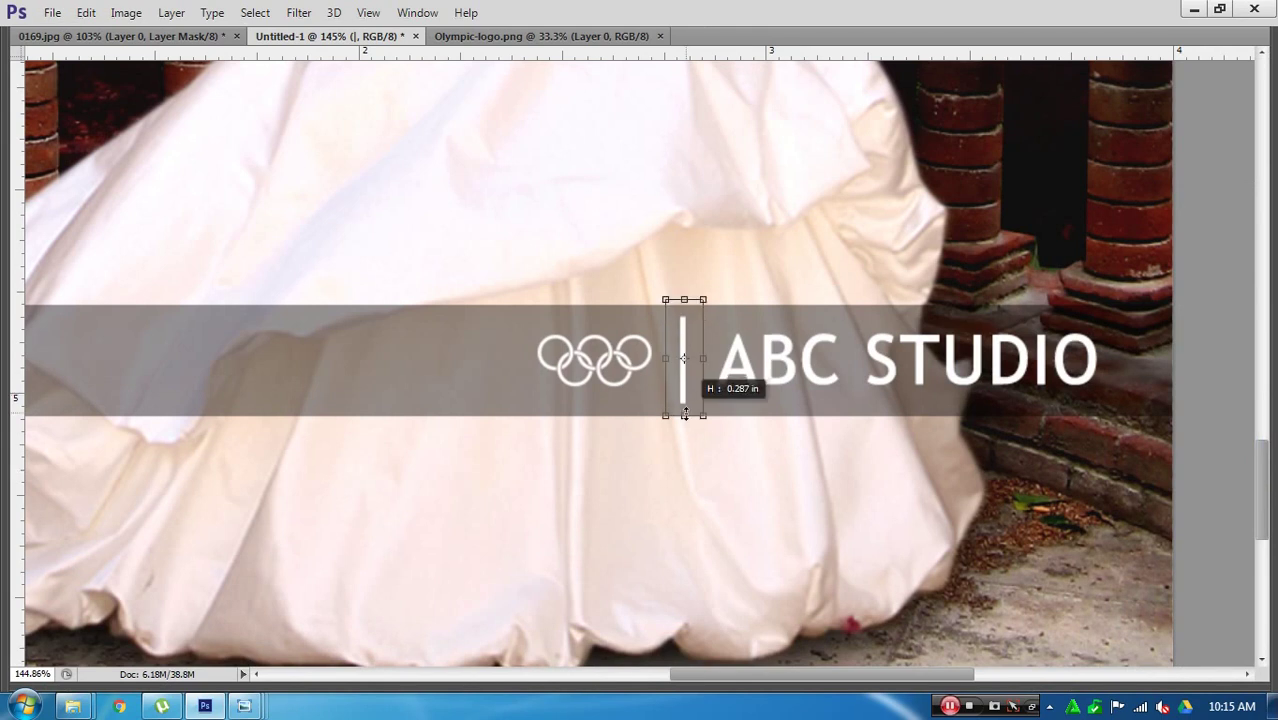
key(Return)
Step: Lower the Rectangle 1 grey band's opacity to 25%
scroll(713, 436, down, 2)
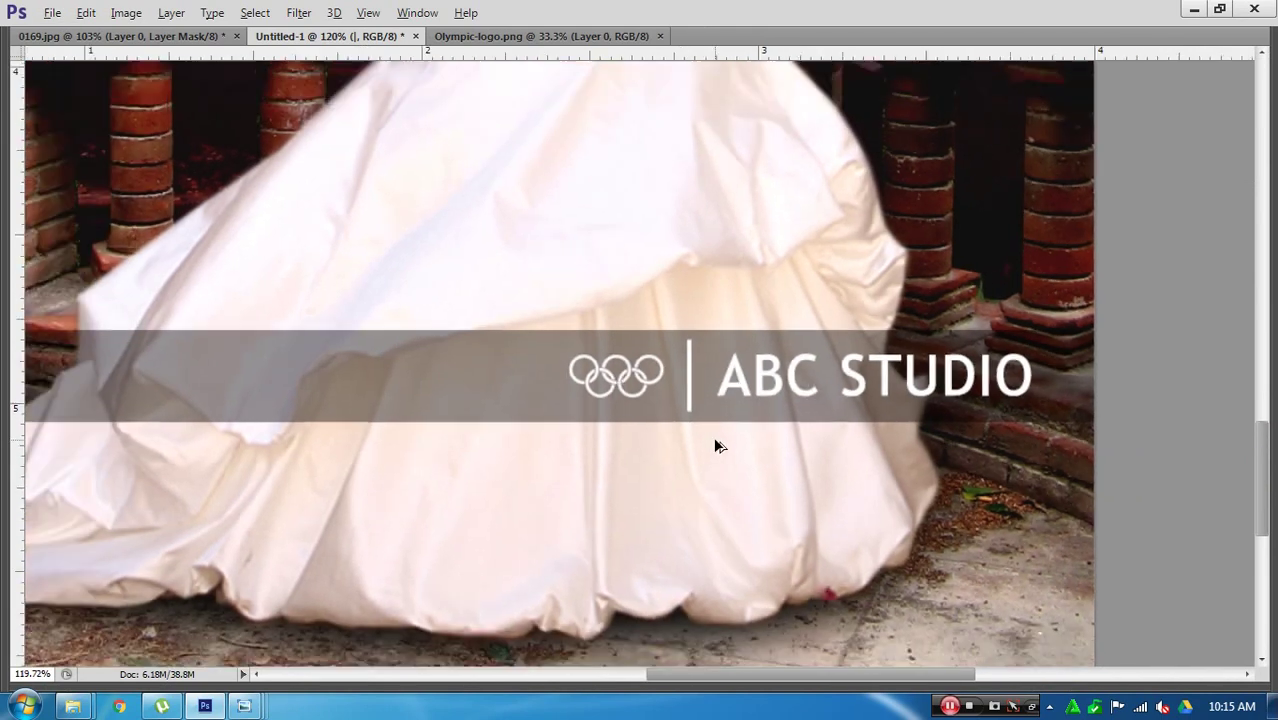
scroll(760, 442, down, 1)
scroll(762, 445, down, 1)
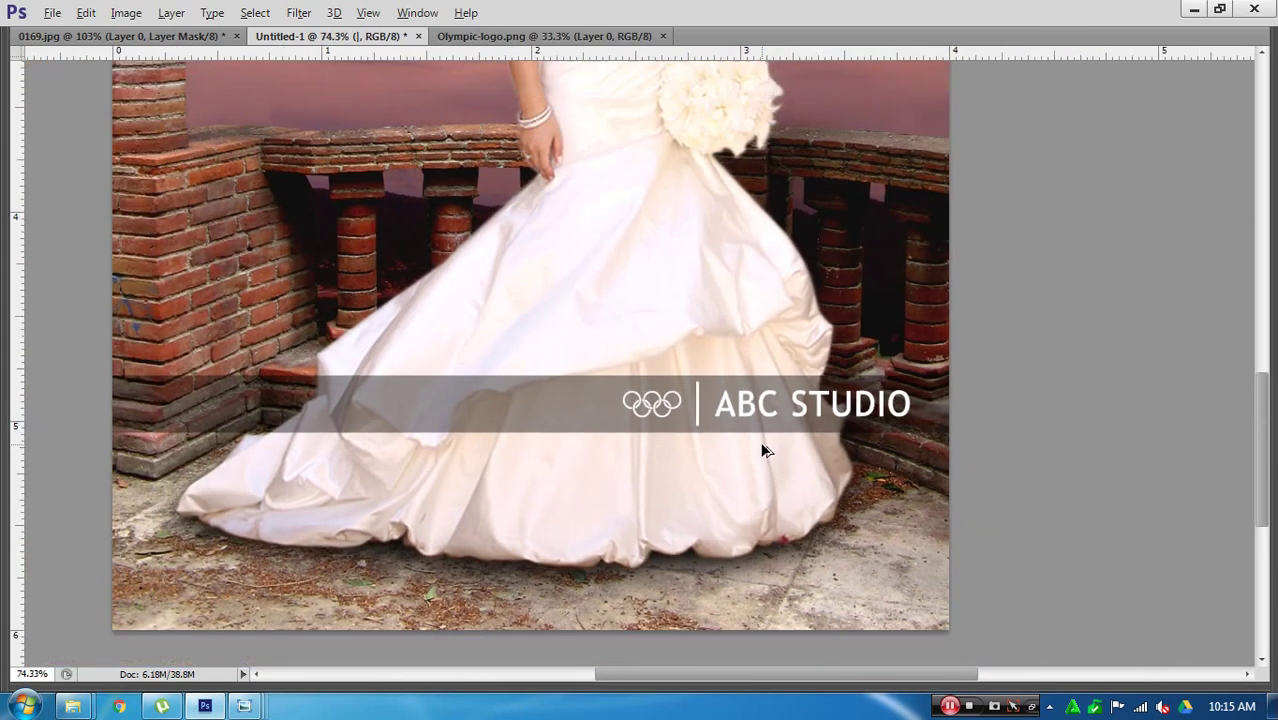
scroll(762, 450, down, 1)
key(alt)
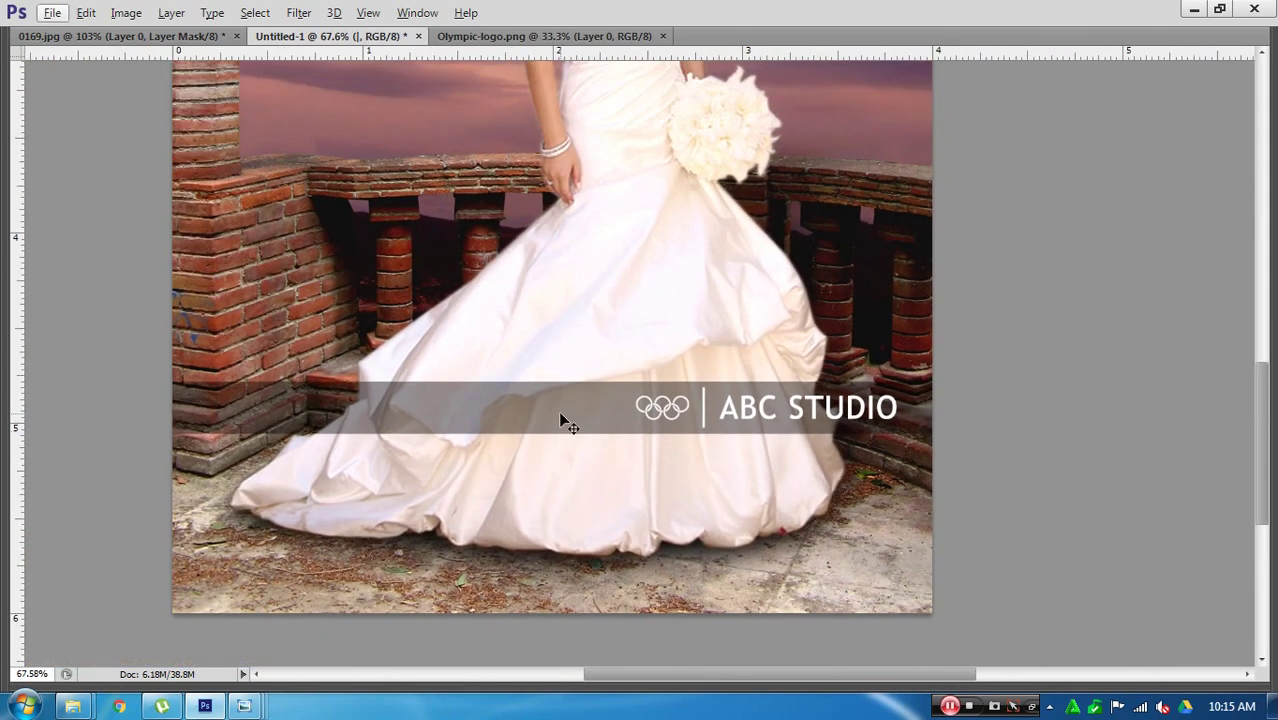
key(Tab)
click(1172, 565)
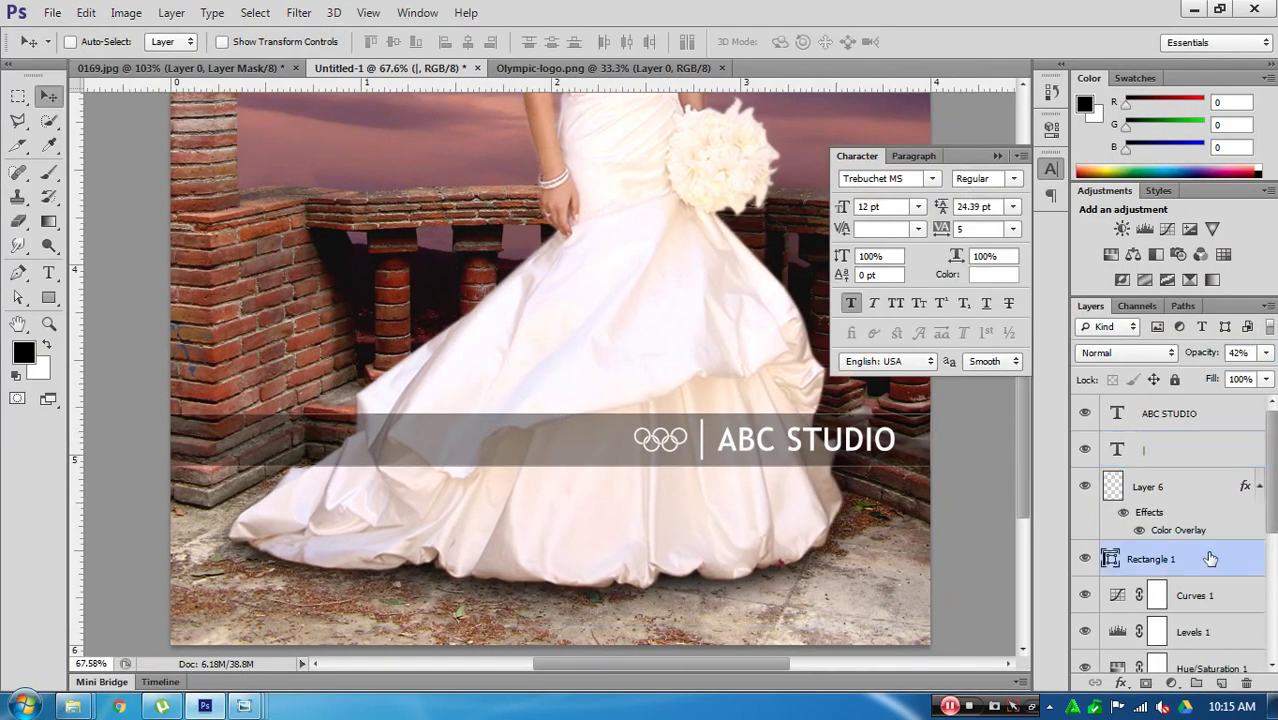
drag(1196, 362, 1180, 362)
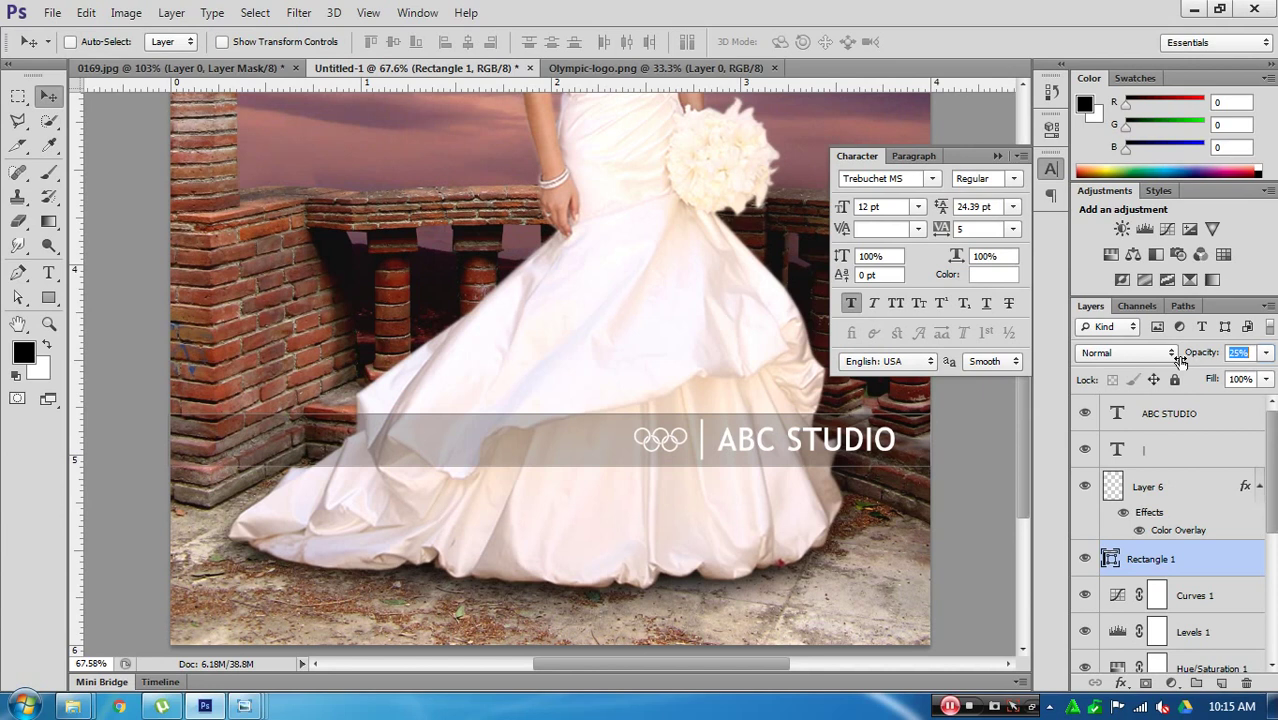
click(977, 550)
key(ctrl+shift+s)
click(631, 400)
Step: Save the composite to the Desktop as JPEG Untitled-2.jpg, accepting the quality options
key(j)
key(Return)
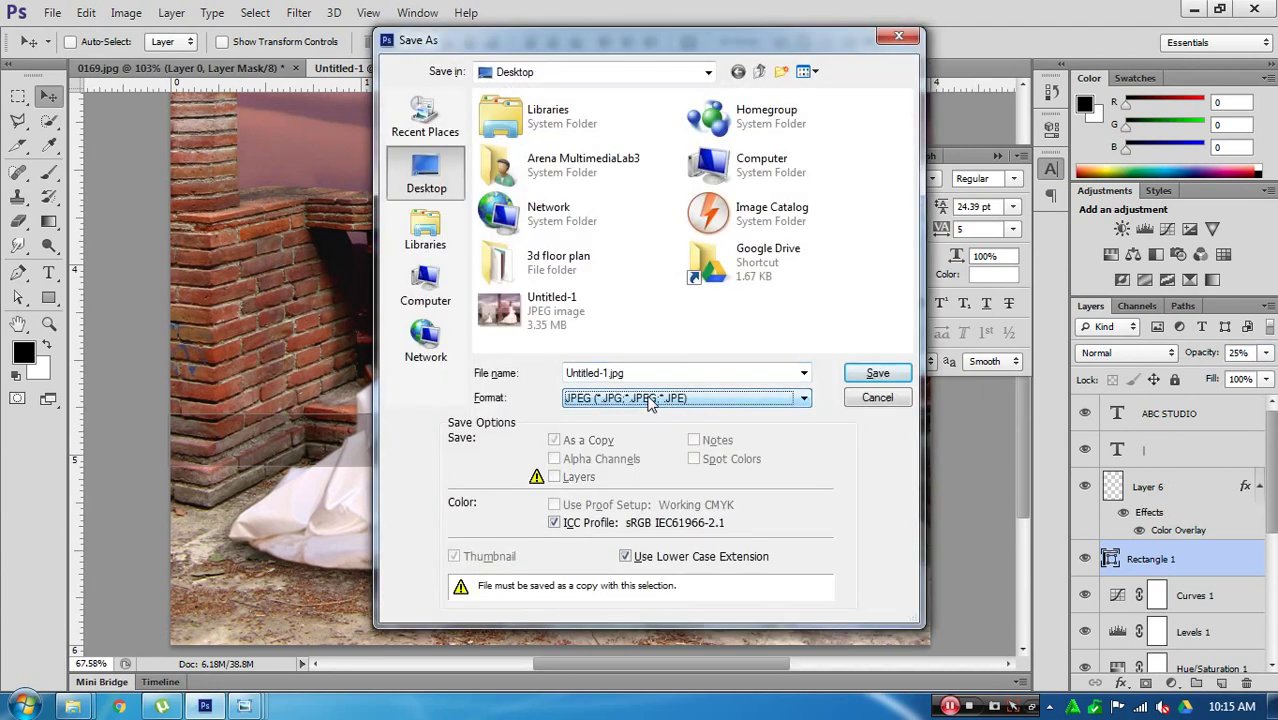
click(613, 376)
text(2)
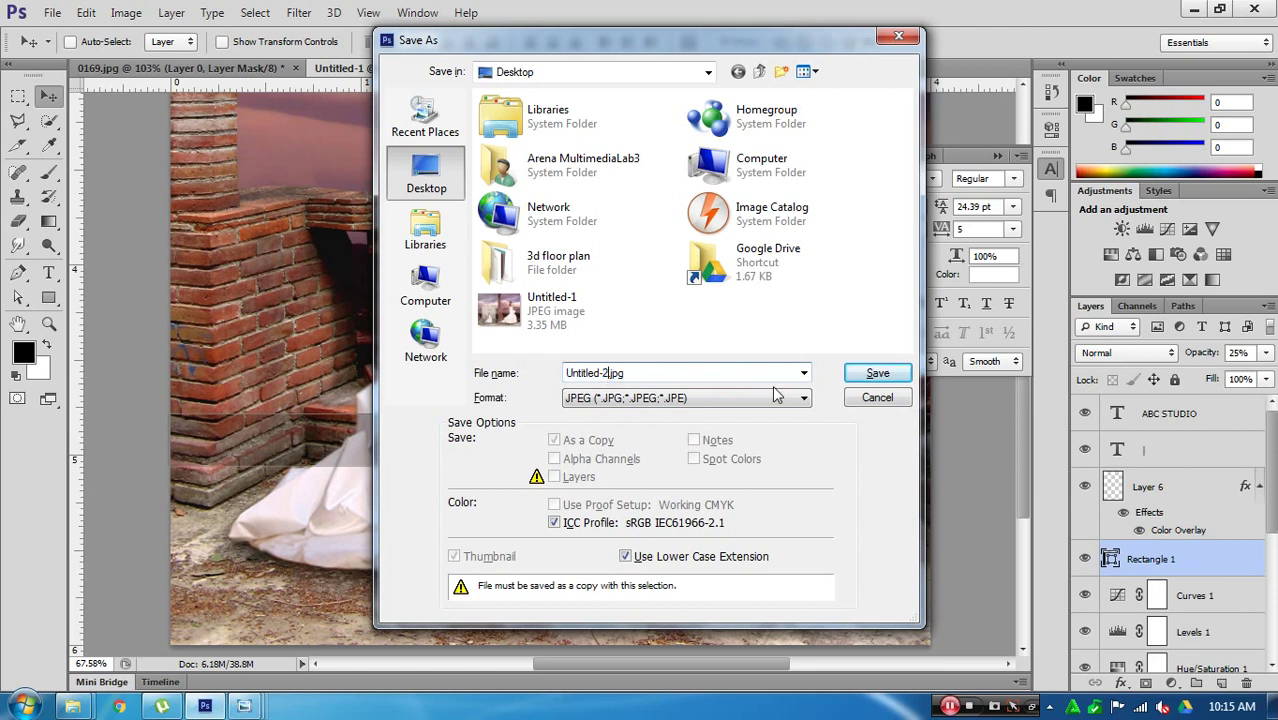
click(860, 373)
click(748, 175)
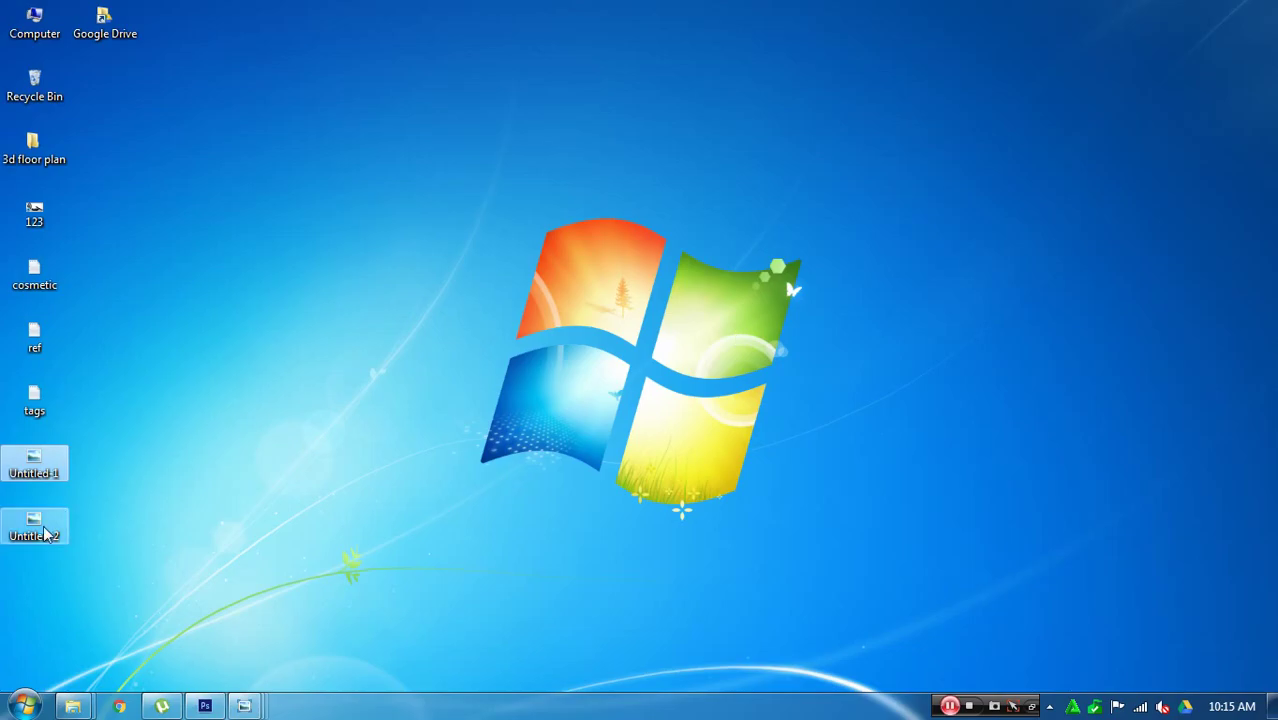
Step: Open Untitled-2.jpg in Windows Photo Viewer, view it as a paused slideshow, then return to the viewer
double_click(45, 535)
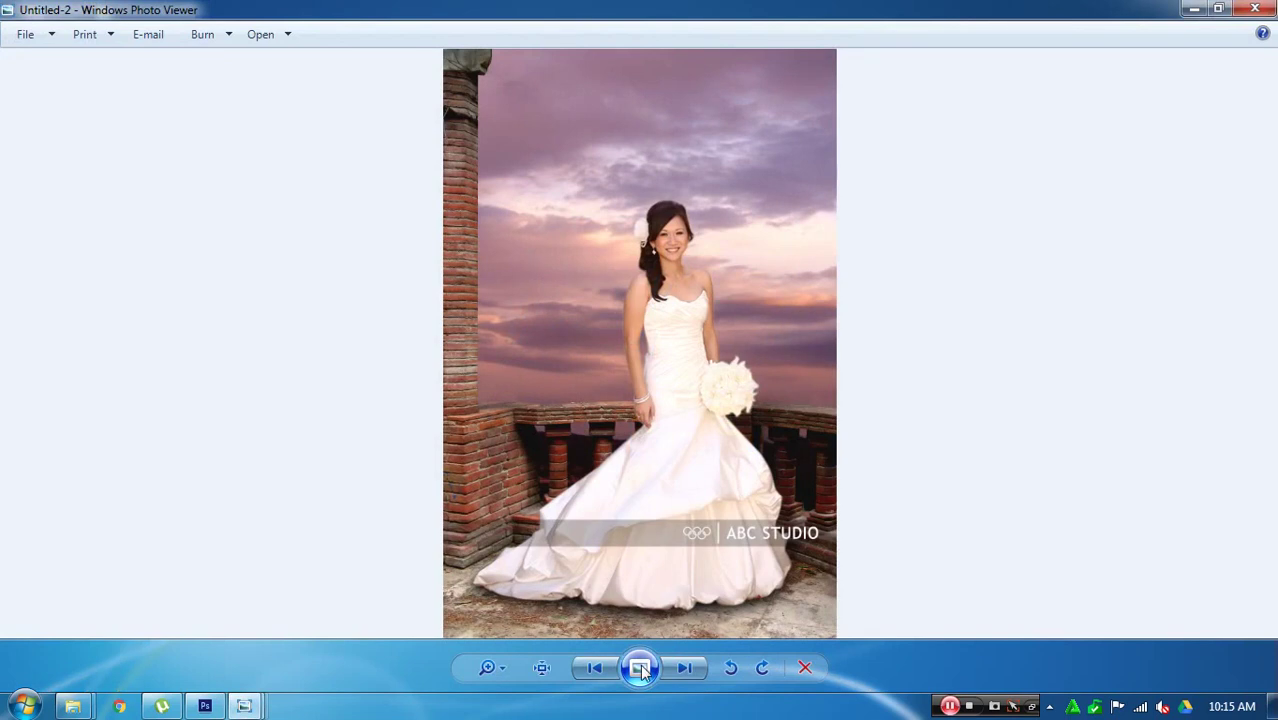
click(640, 668)
right_click(621, 640)
click(806, 445)
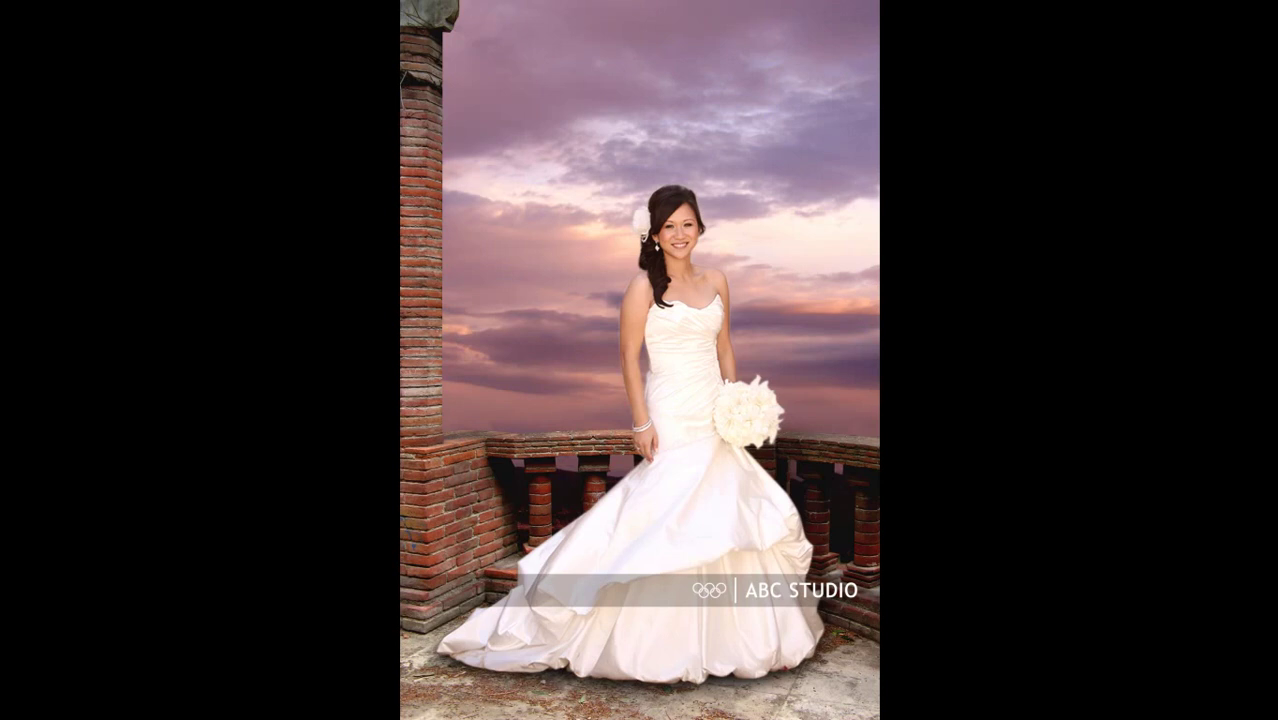
key(Escape)
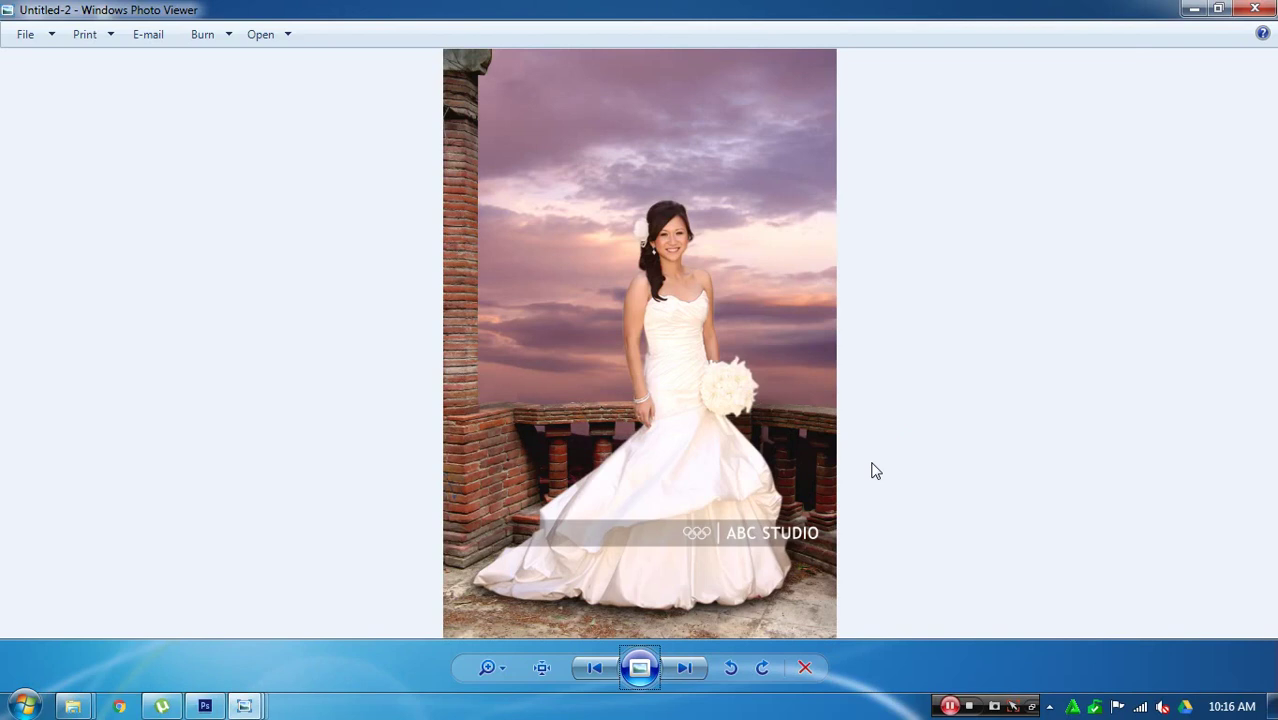